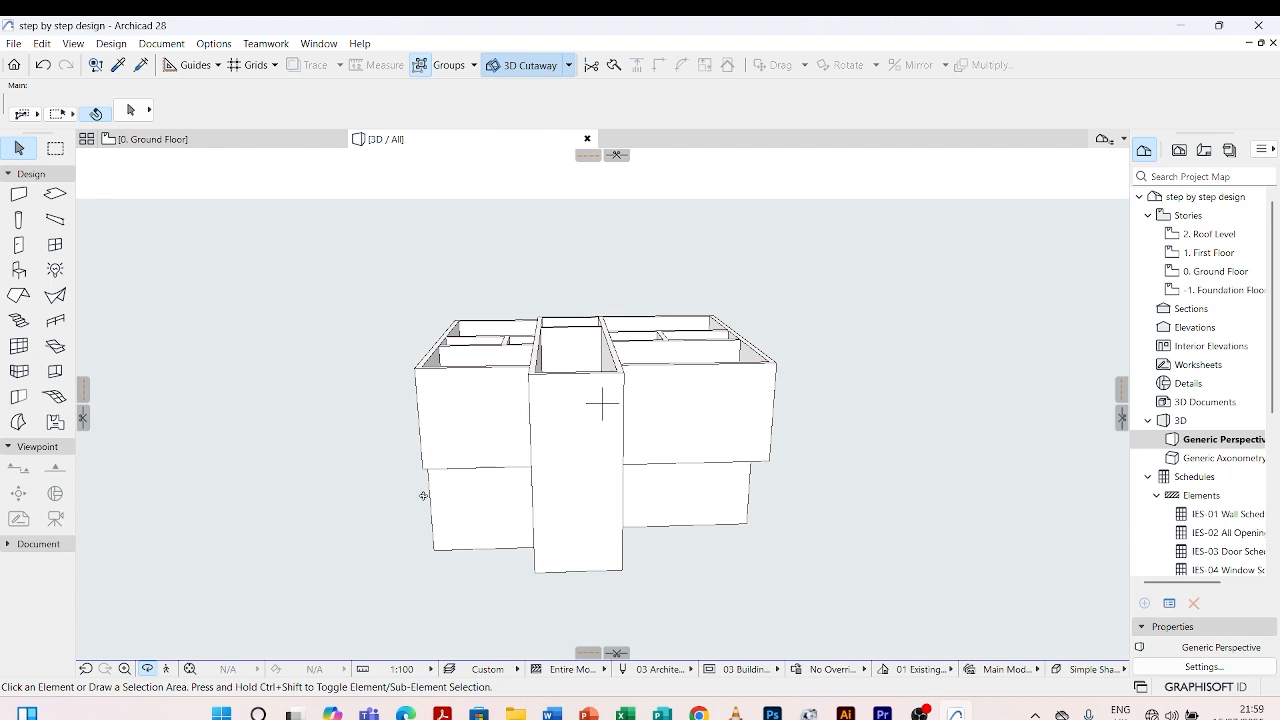
- Leave the 3D view and open the Ground Floor plan
{"action": "left_click_drag", "start_coordinate": [423, 494], "coordinate": [560, 451]}
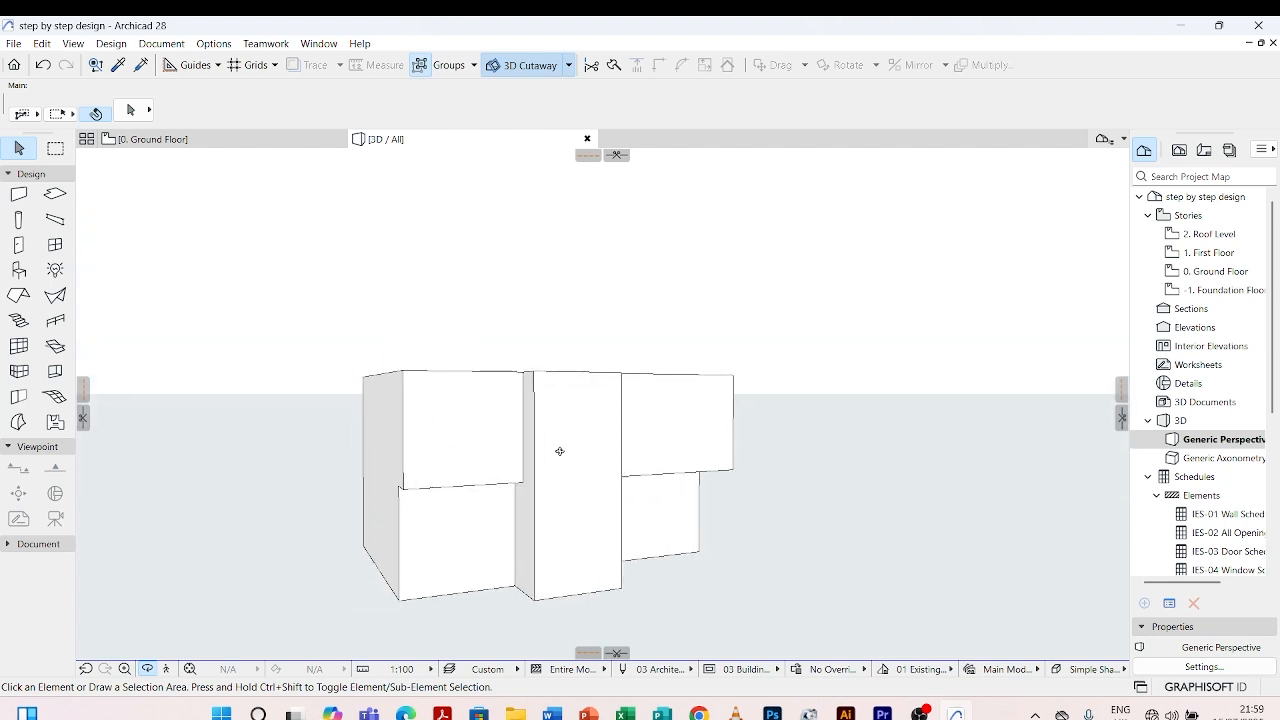
{"action": "left_click", "coordinate": [226, 146]}
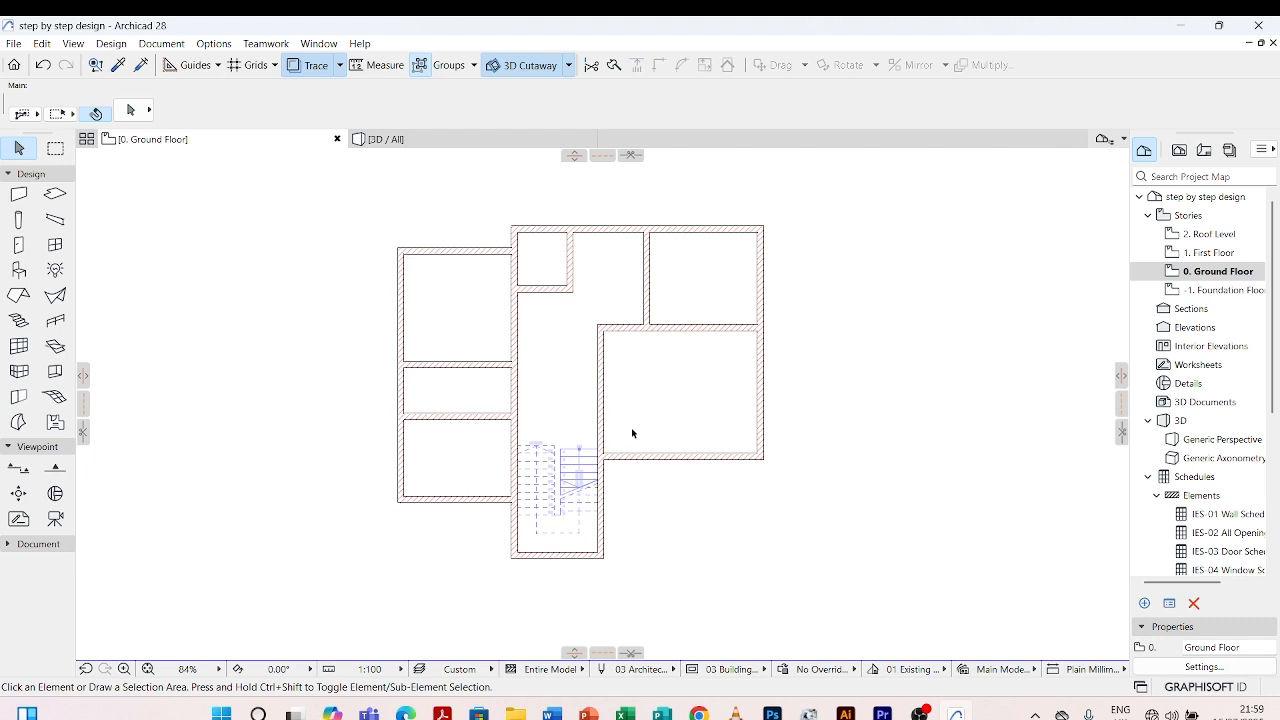
{"action": "left_click", "coordinate": [640, 456]}
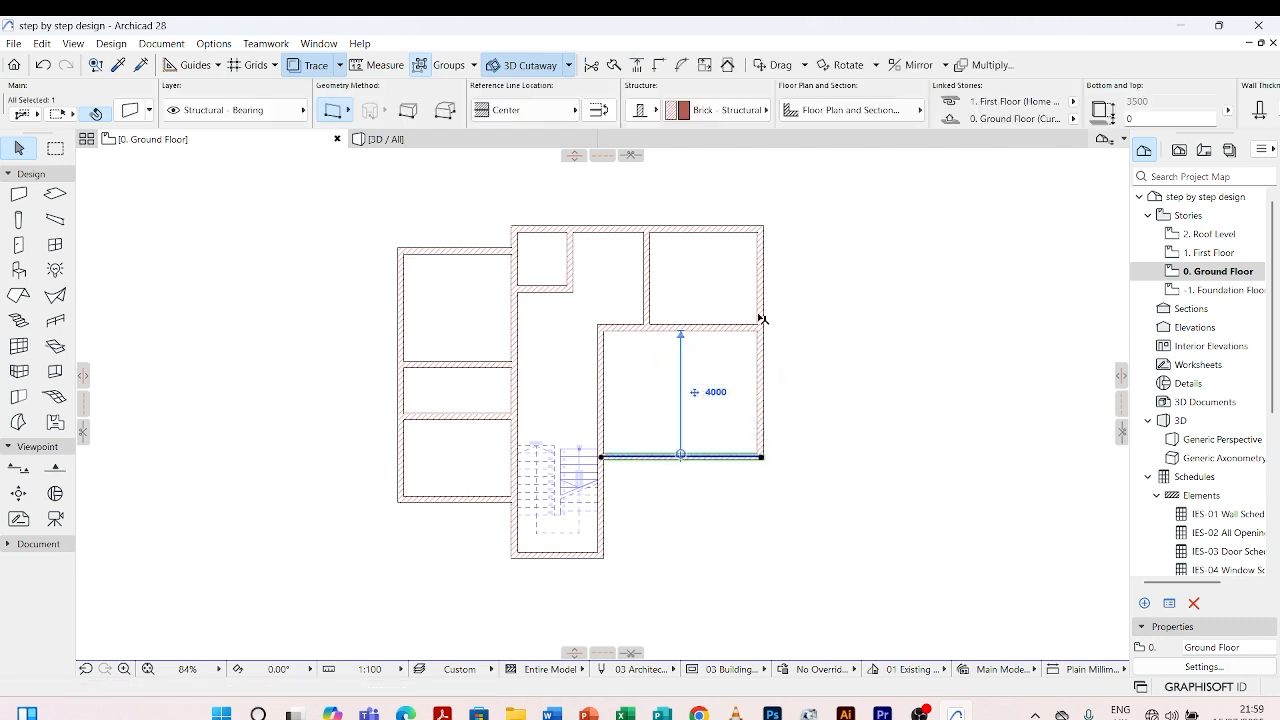
{"action": "left_click", "coordinate": [1168, 272]}
{"action": "left_click", "coordinate": [740, 508]}
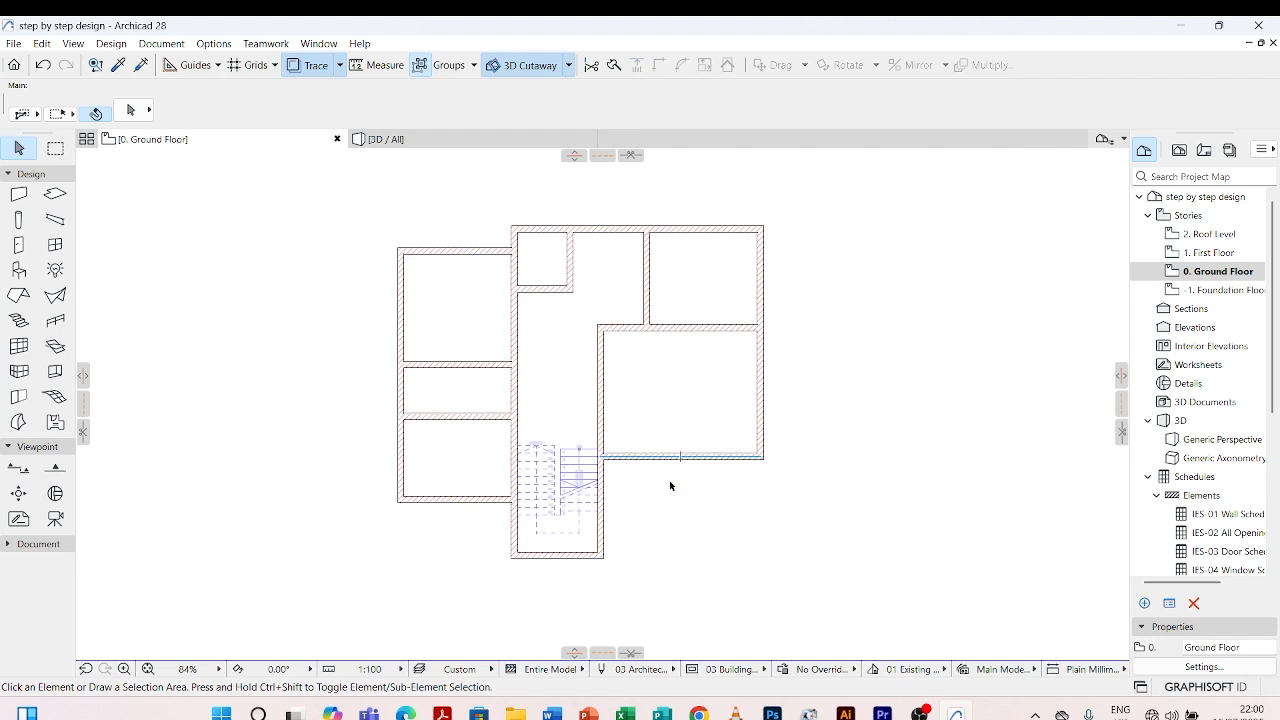
{"action": "left_click", "coordinate": [669, 480]}
{"action": "left_click", "coordinate": [651, 465]}
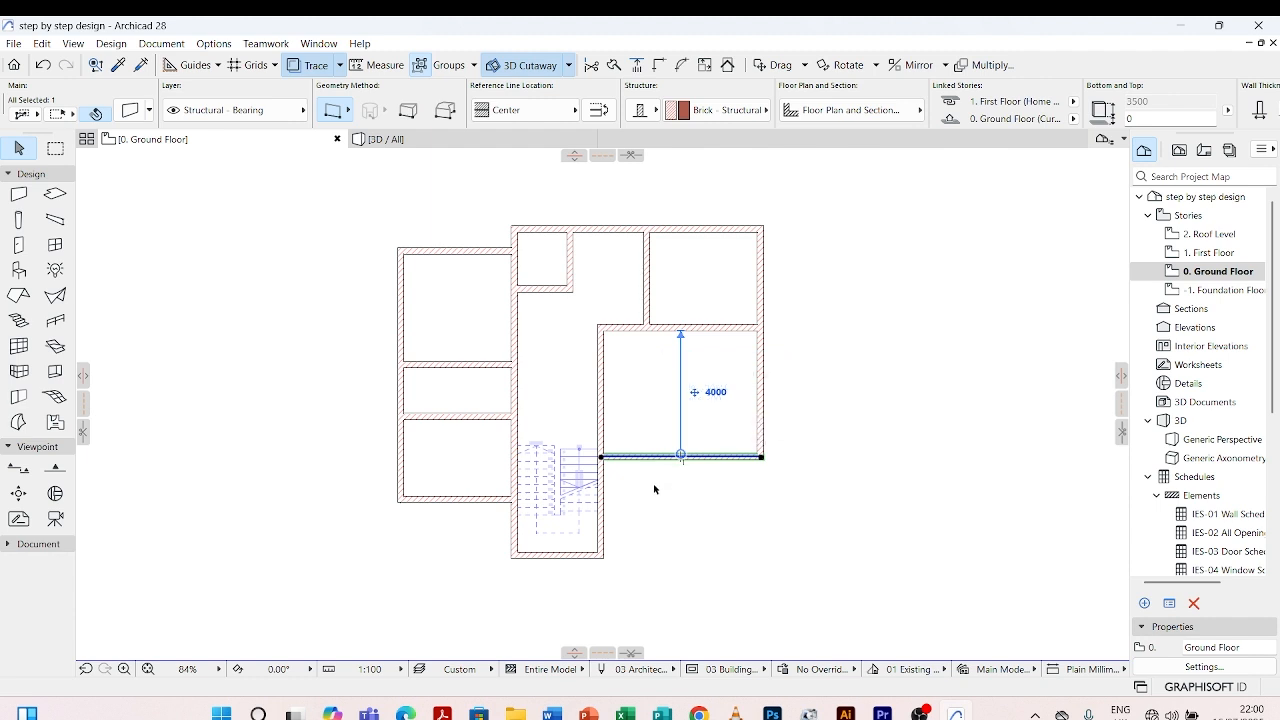
{"action": "key", "text": "Escape"}
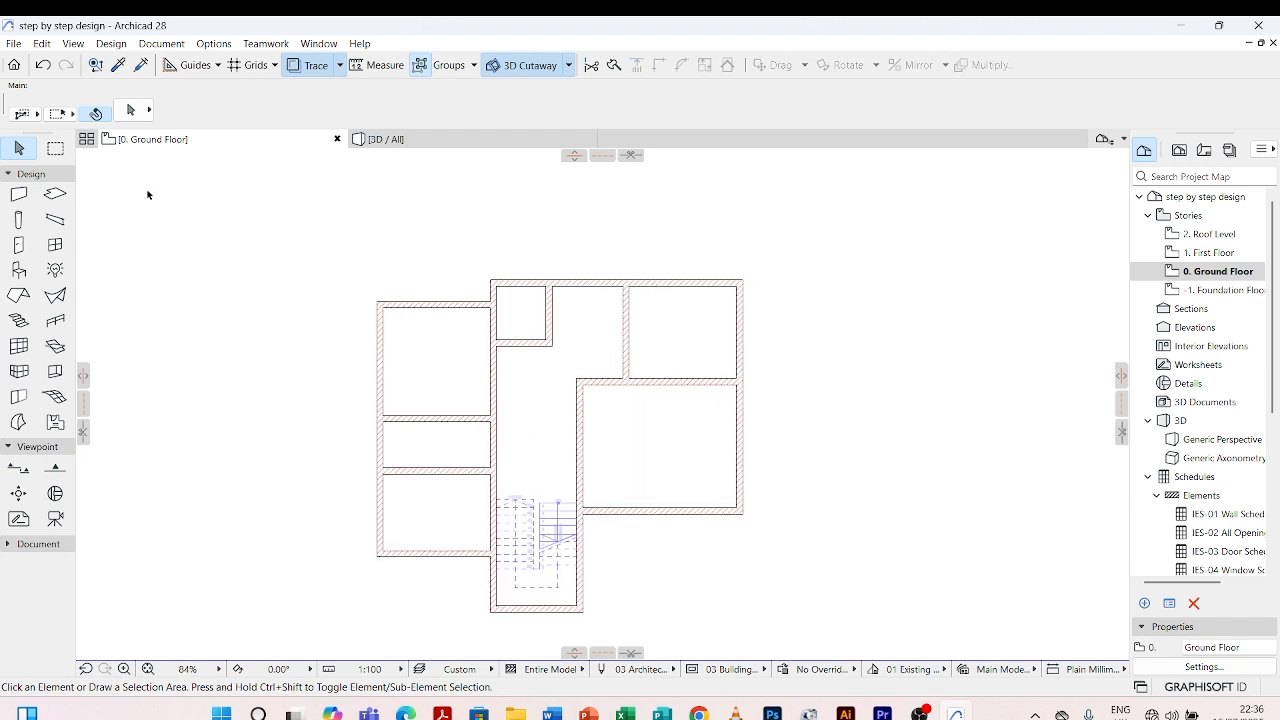
{"action": "left_click", "coordinate": [7, 175]}
{"action": "left_click", "coordinate": [7, 175]}
- Activate the Door tool and open its default settings
{"action": "left_click", "coordinate": [19, 245]}
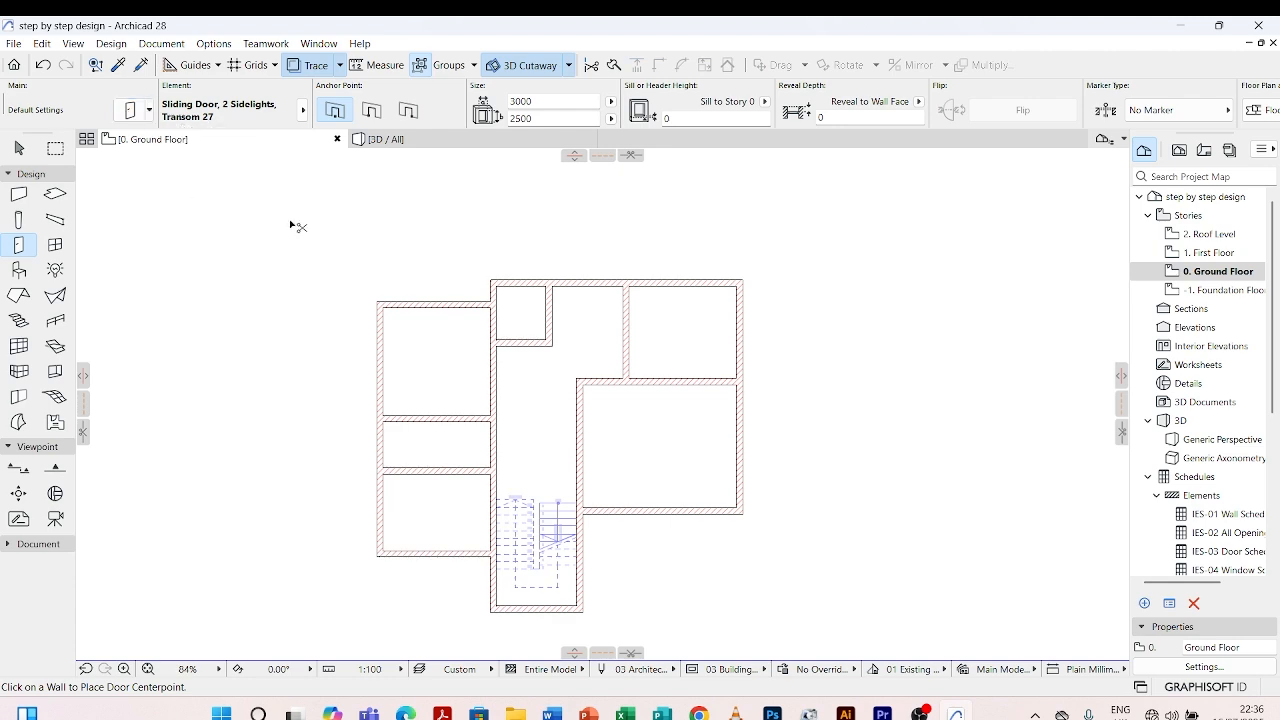
{"action": "key", "text": "ctrl+t"}
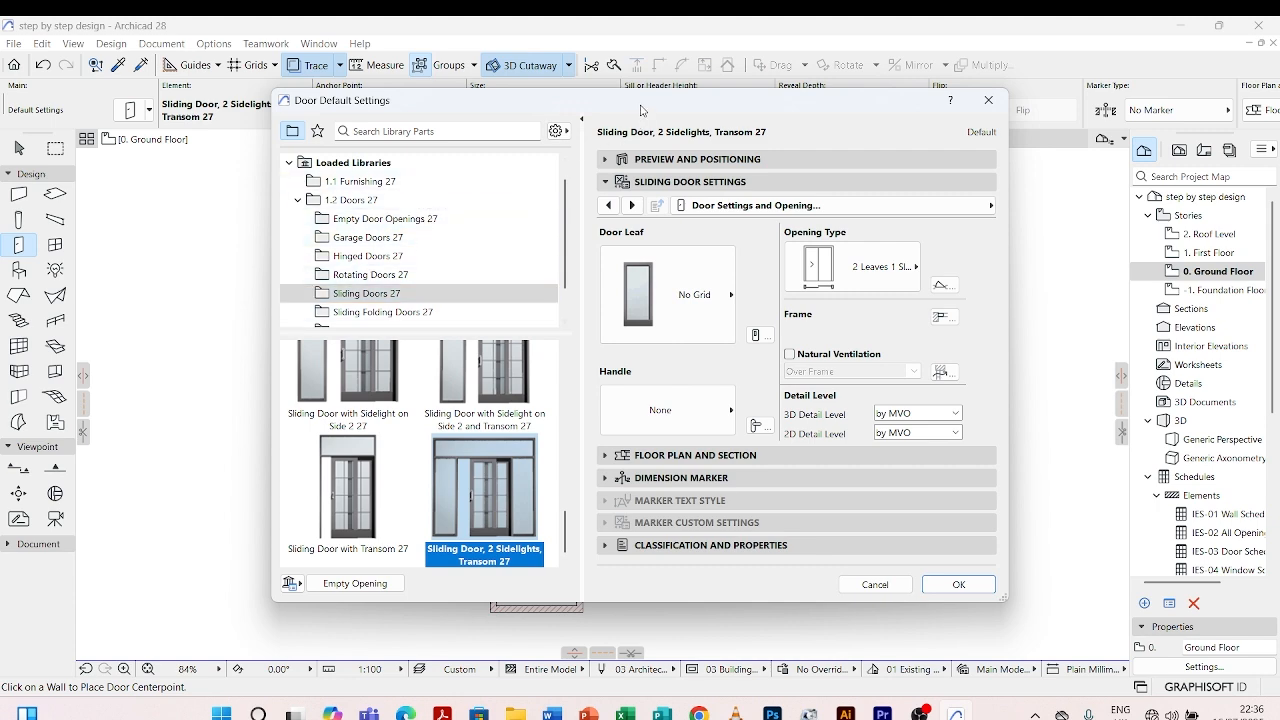
{"action": "left_click_drag", "start_coordinate": [641, 108], "coordinate": [633, 108]}
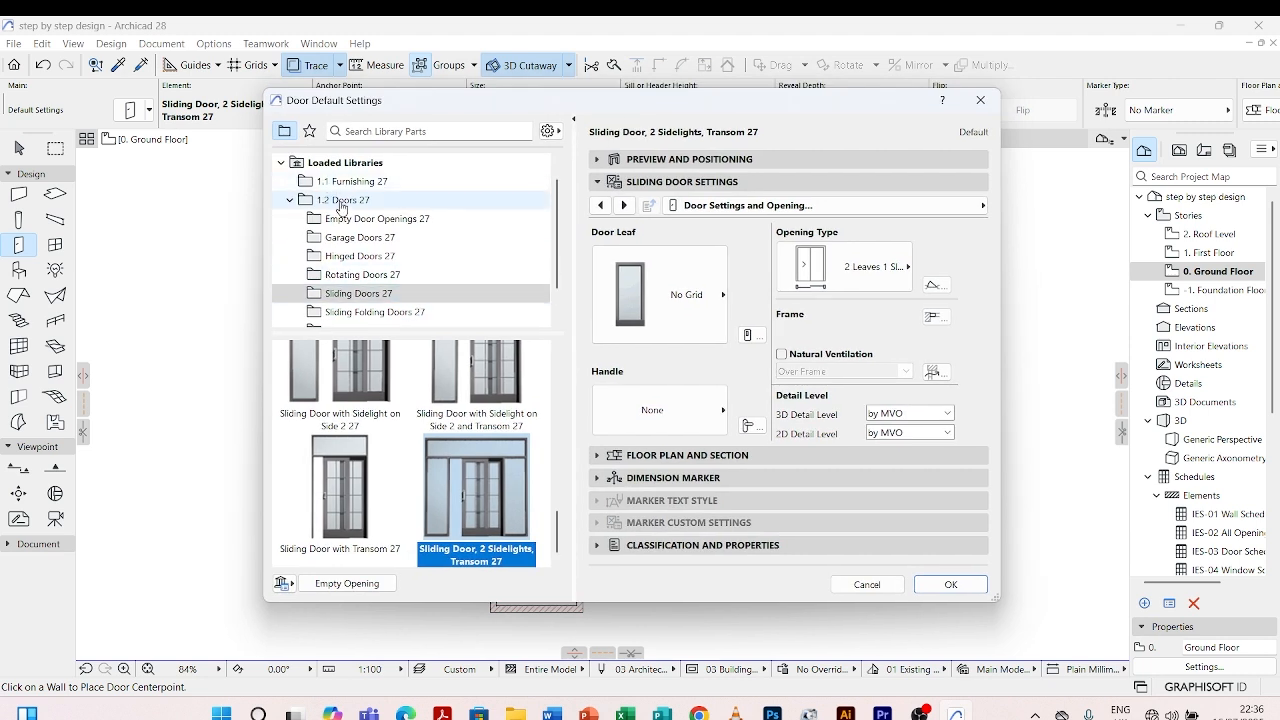
- Examine the door categories in the 1.2 Doors 27 library, from empty openings through garage, hinged, rotating, sliding and sliding folding doors
{"action": "scroll", "coordinate": [341, 205], "scroll_direction": "down", "scroll_amount": 1}
{"action": "scroll", "coordinate": [350, 220], "scroll_direction": "up", "scroll_amount": 2}
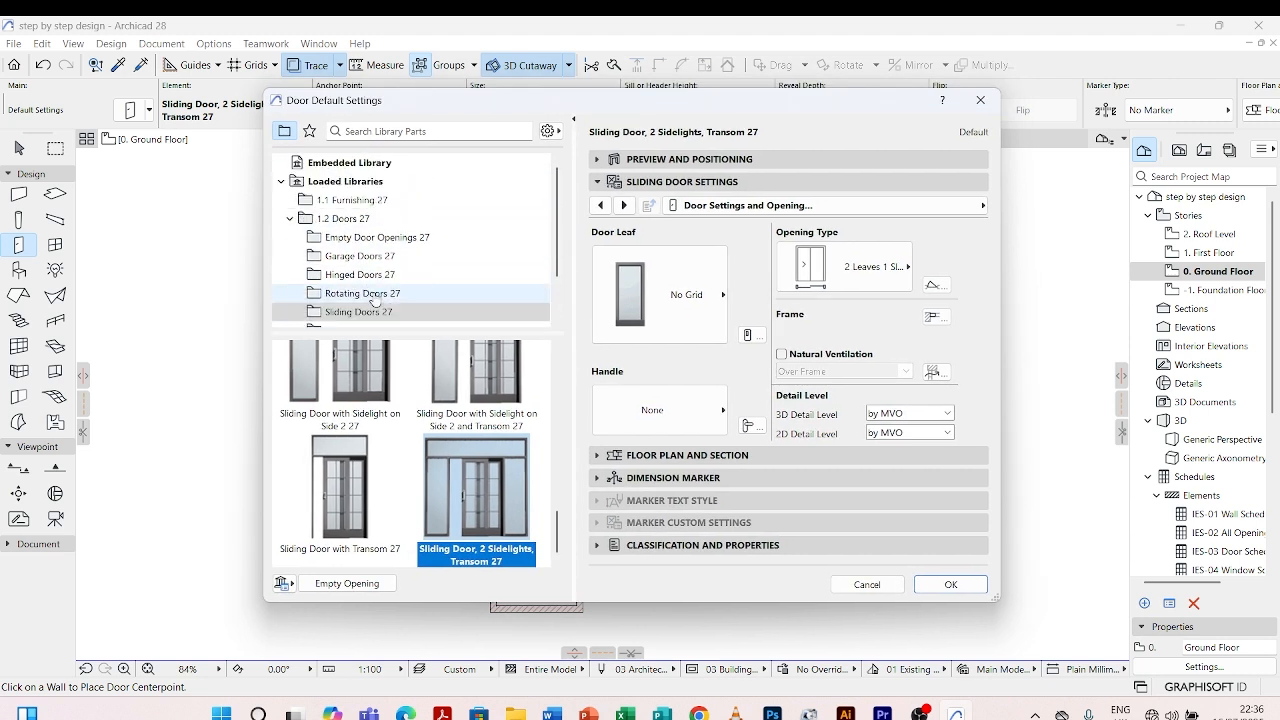
{"action": "left_click", "coordinate": [360, 220]}
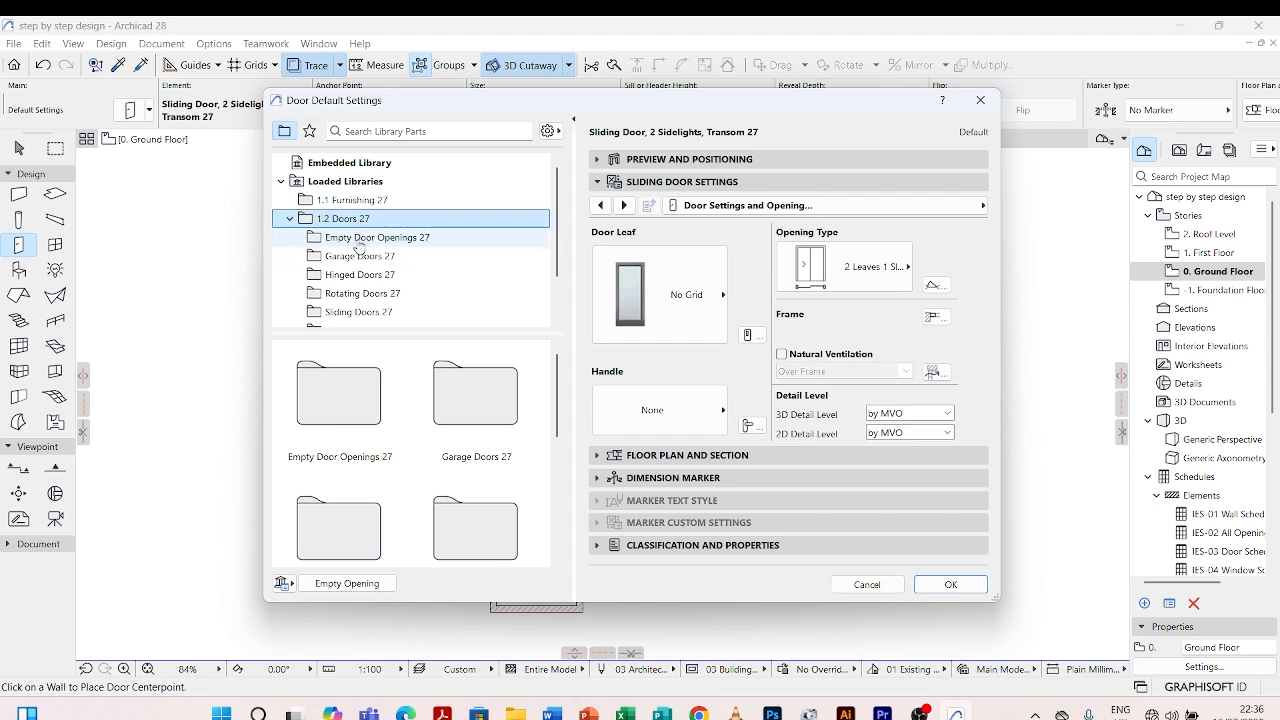
{"action": "left_click", "coordinate": [358, 247]}
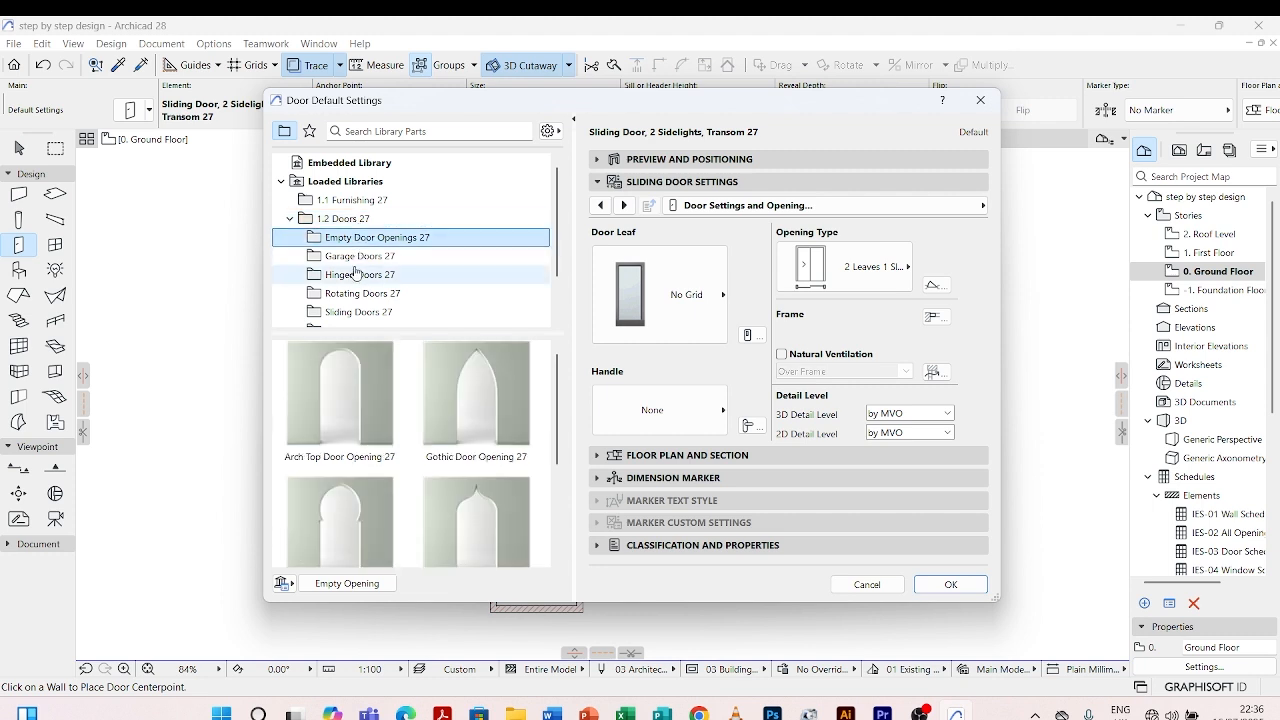
{"action": "left_click", "coordinate": [359, 257]}
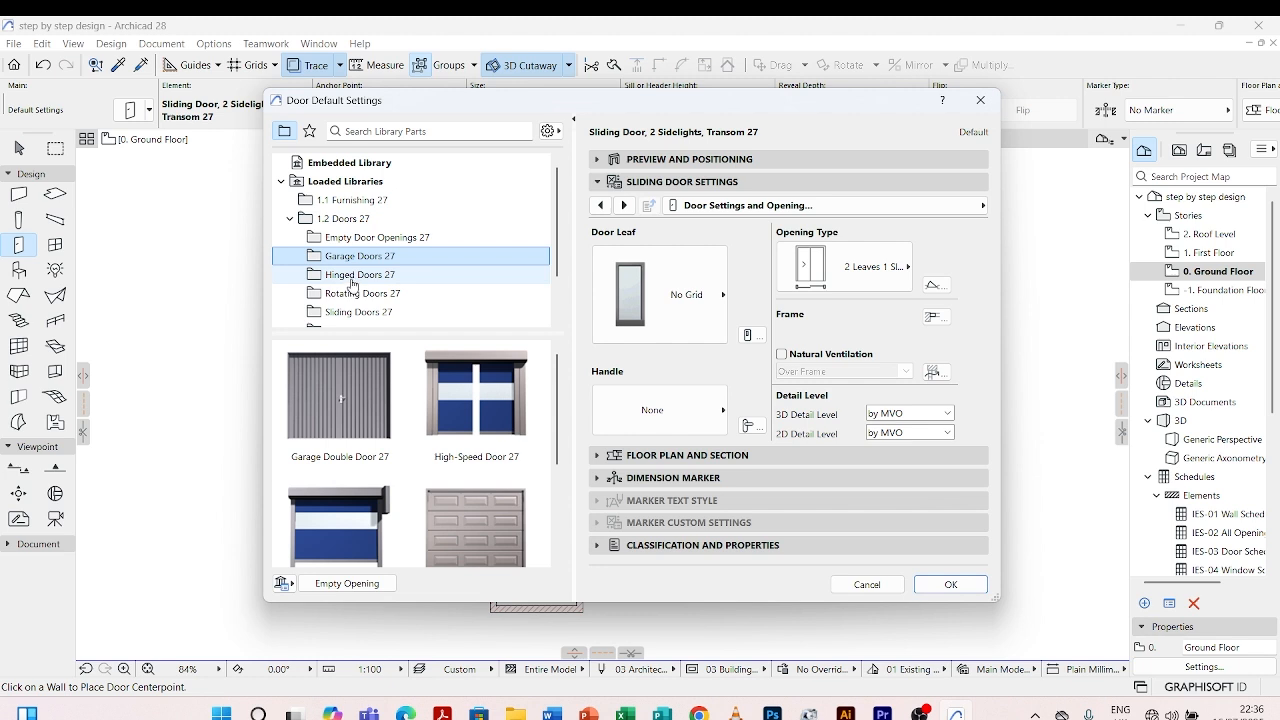
{"action": "left_click", "coordinate": [354, 277]}
{"action": "left_click", "coordinate": [358, 297]}
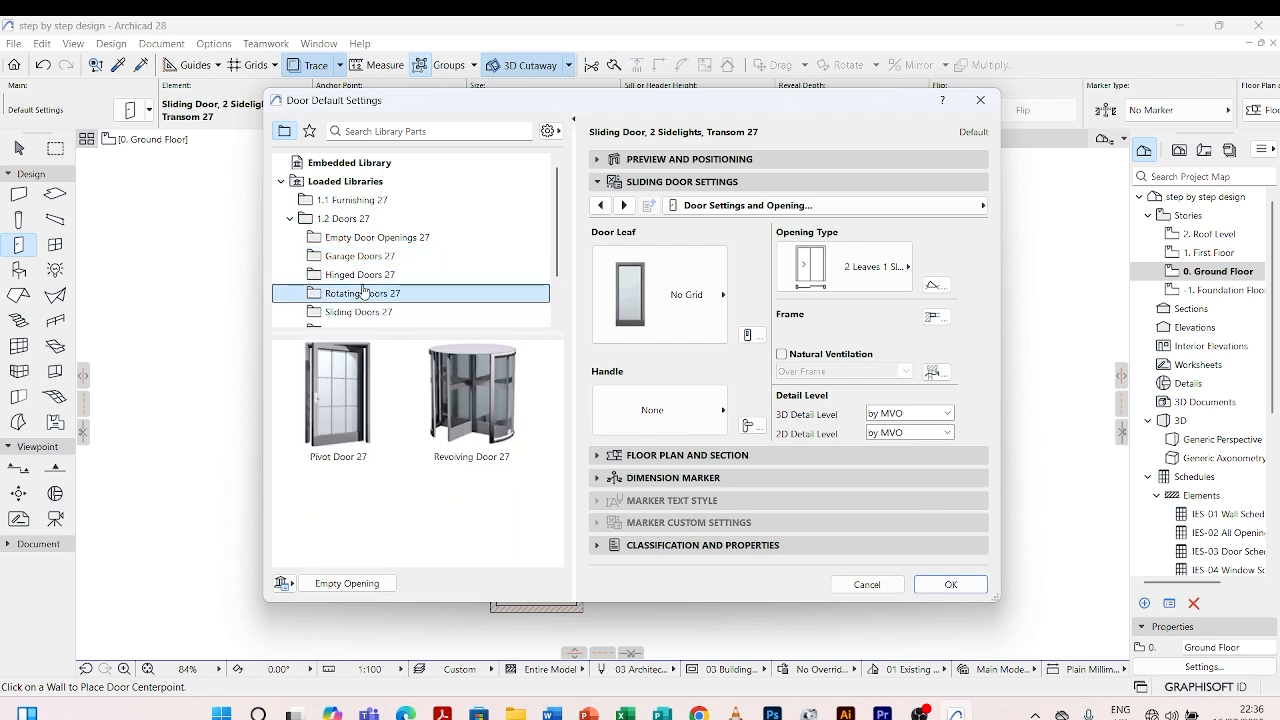
{"action": "left_click", "coordinate": [365, 312]}
{"action": "scroll", "coordinate": [384, 240], "scroll_direction": "down", "scroll_amount": 1}
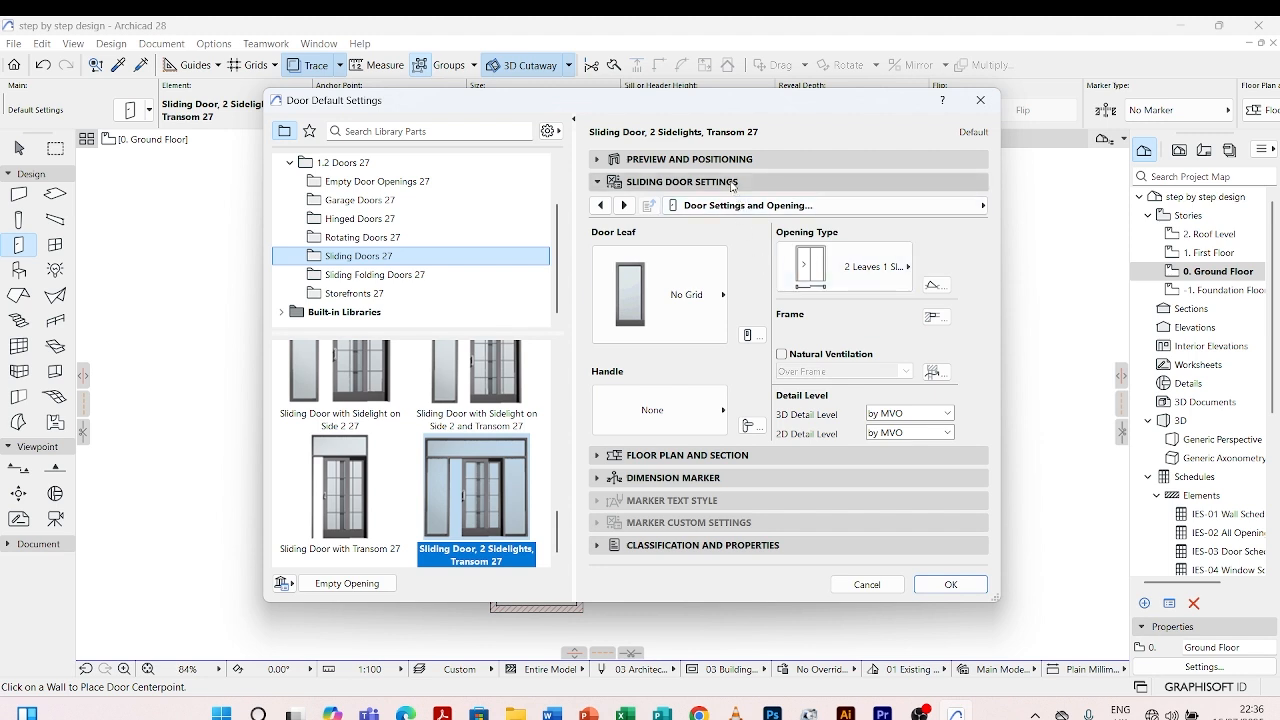
{"action": "left_click", "coordinate": [381, 276]}
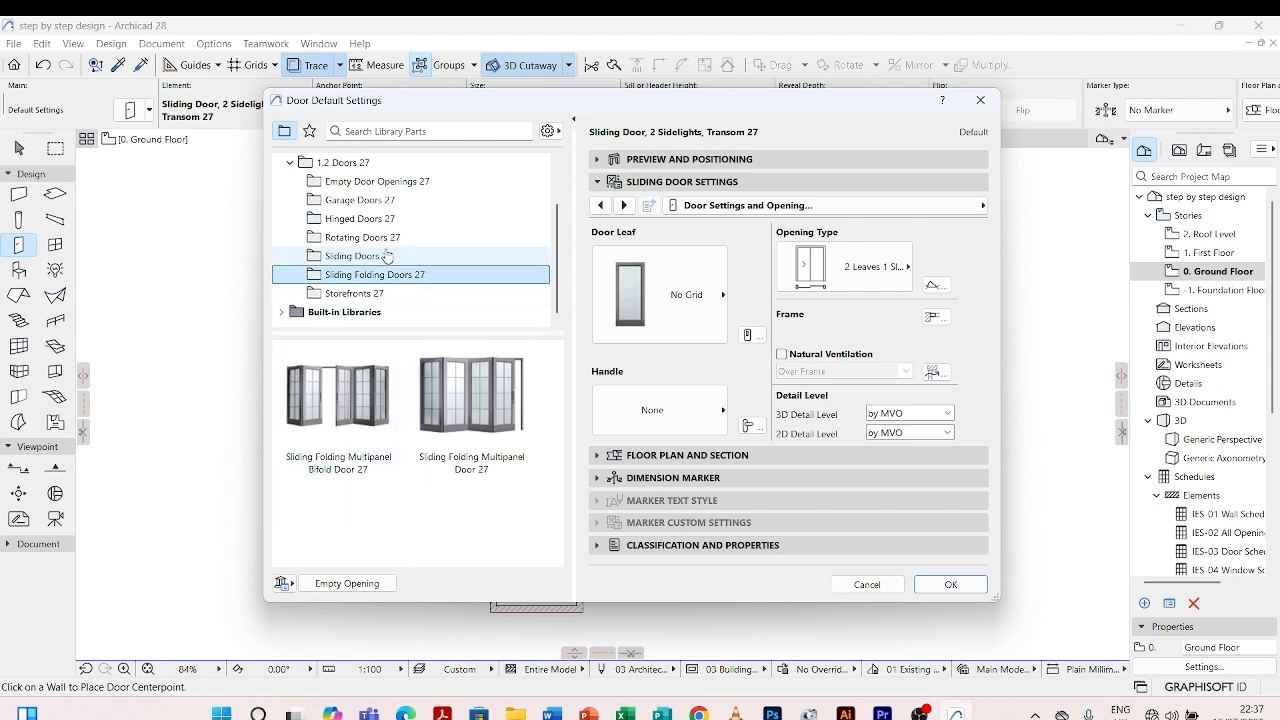
- Set the default door to Sliding Door, 2 Sidelights, Transom 27 from the Sliding Doors 27 folder
{"action": "left_click", "coordinate": [375, 256]}
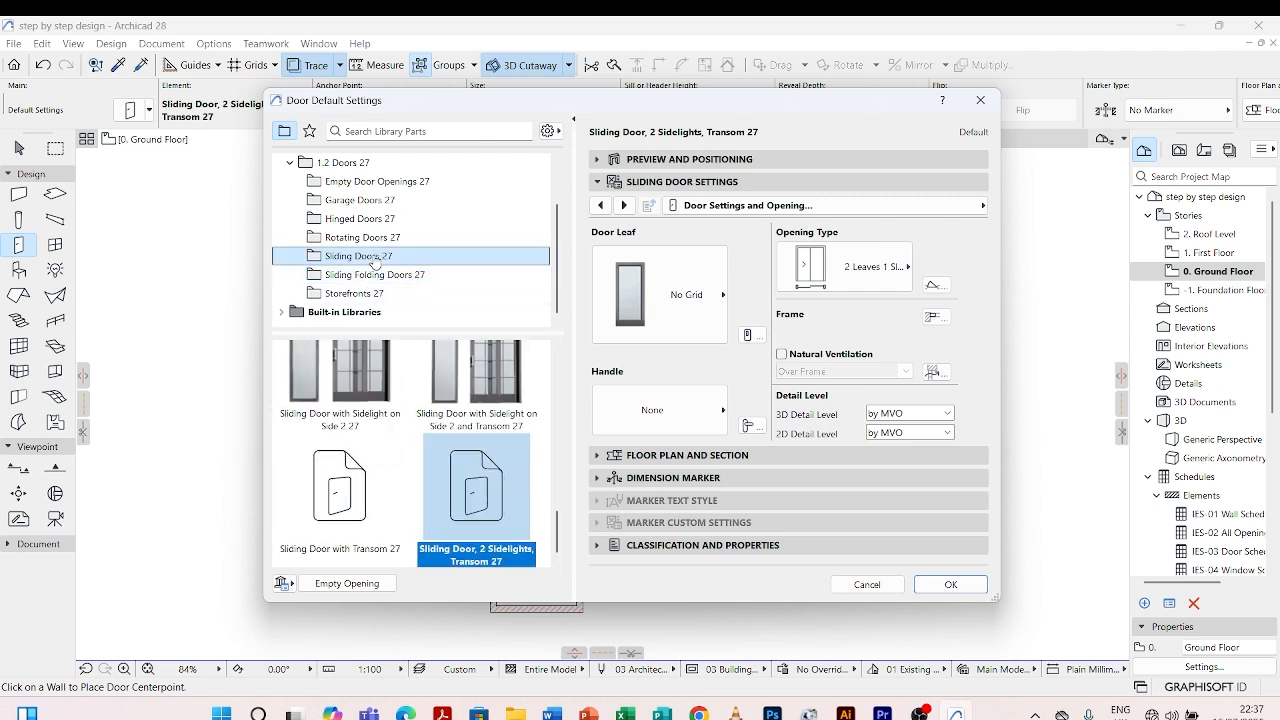
{"action": "scroll", "coordinate": [410, 453], "scroll_direction": "up", "scroll_amount": 5}
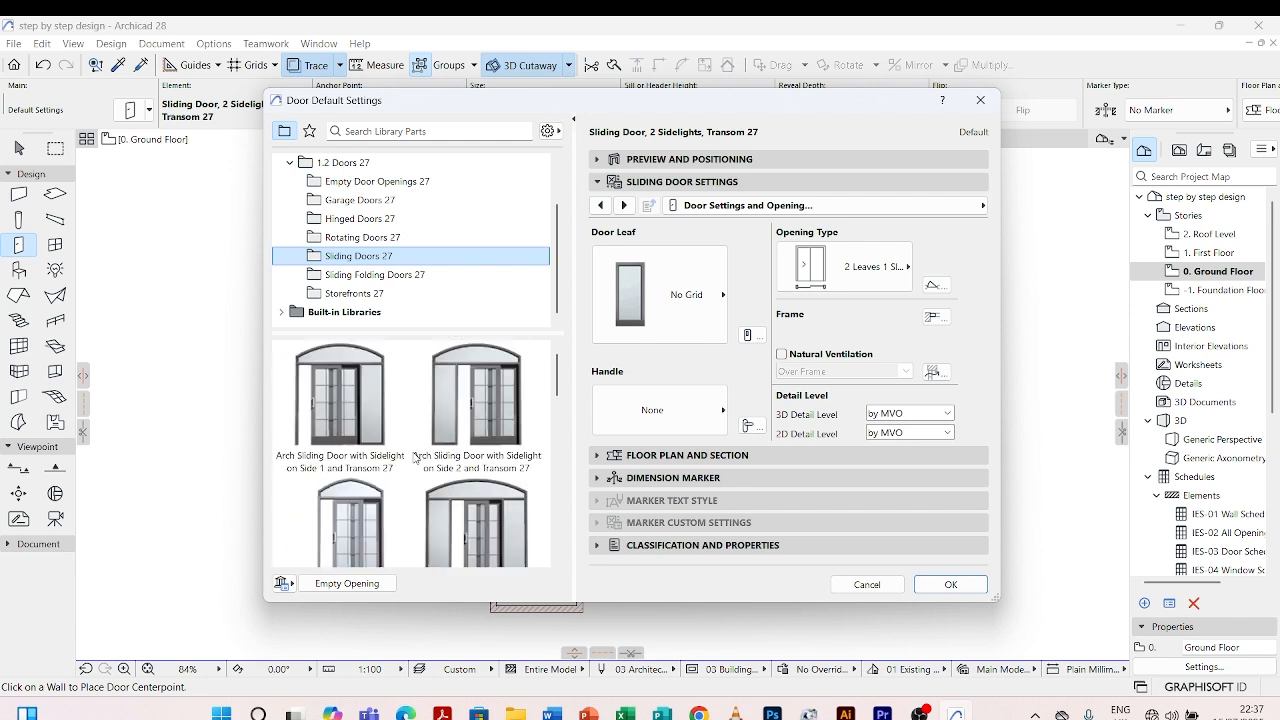
{"action": "scroll", "coordinate": [418, 456], "scroll_direction": "down", "scroll_amount": 2}
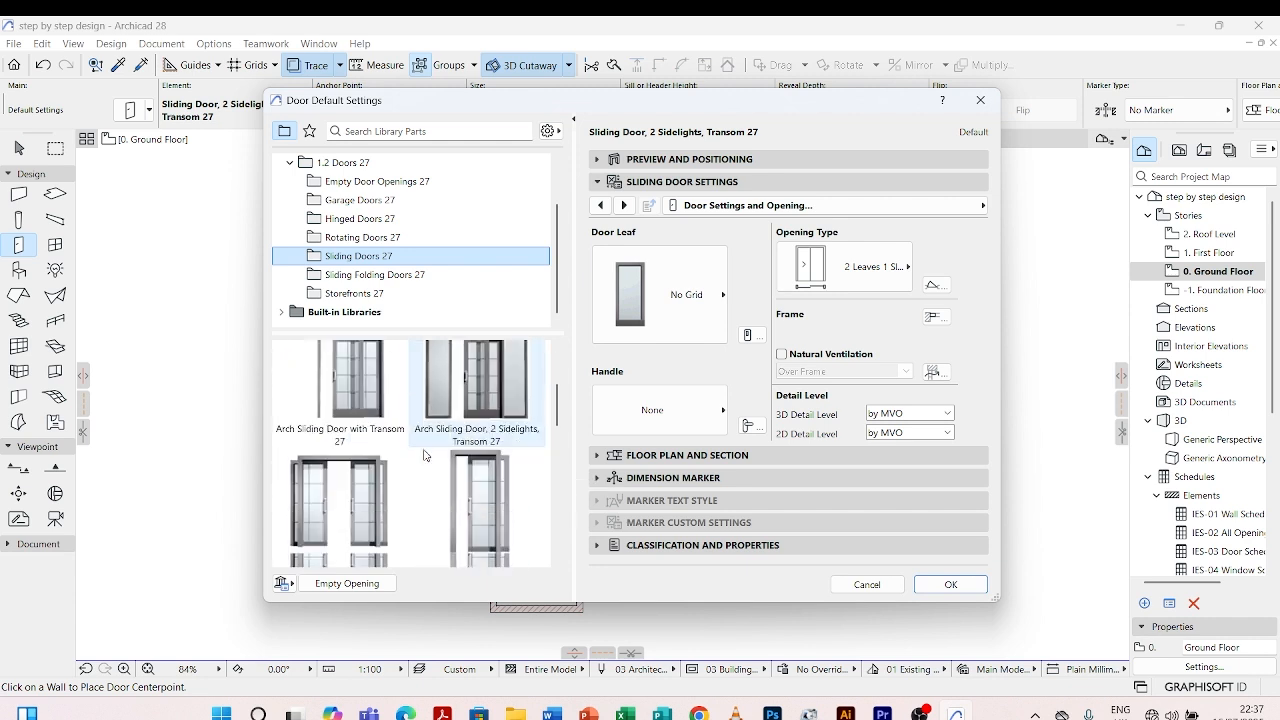
{"action": "scroll", "coordinate": [424, 455], "scroll_direction": "down", "scroll_amount": 3}
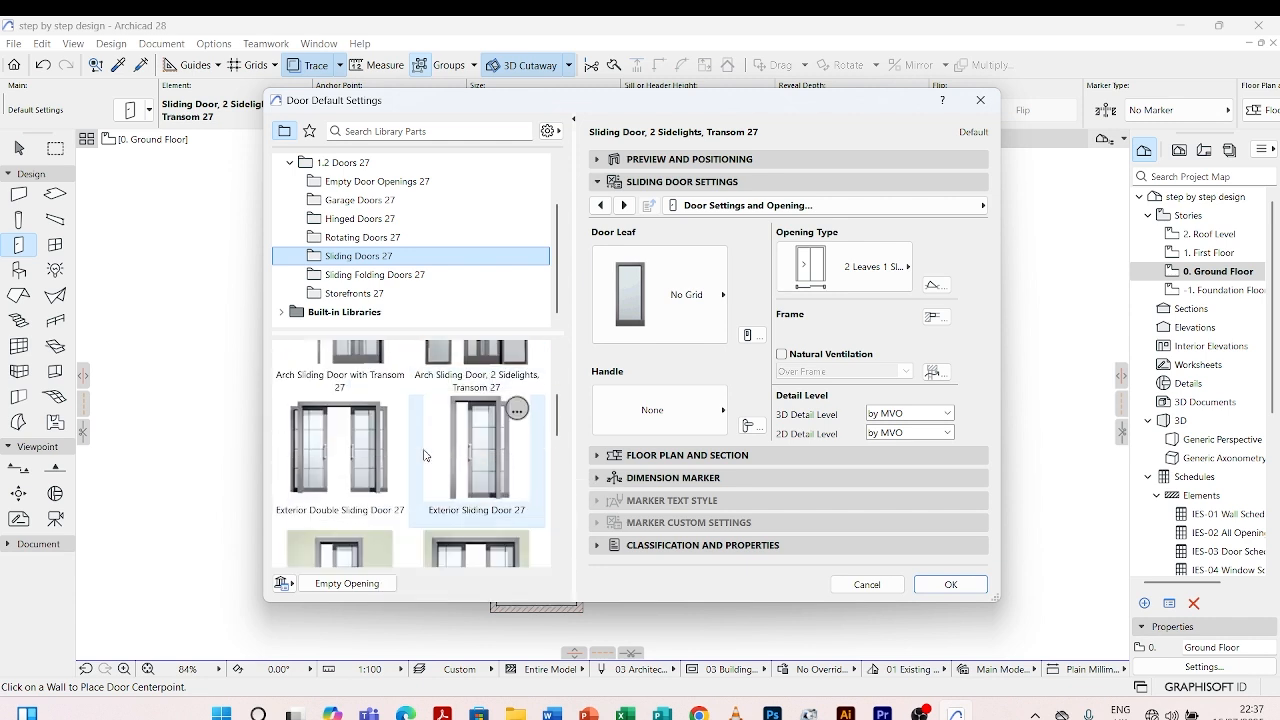
{"action": "scroll", "coordinate": [424, 455], "scroll_direction": "down", "scroll_amount": 3}
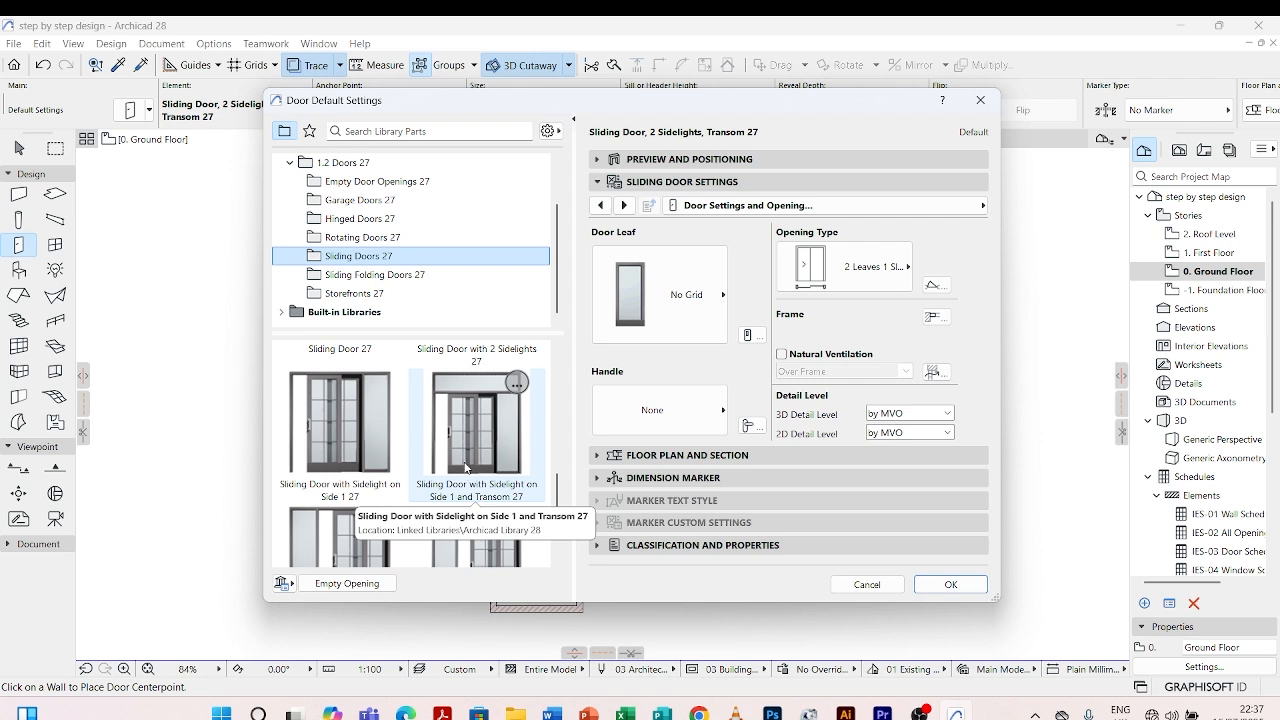
{"action": "scroll", "coordinate": [464, 460], "scroll_direction": "down", "scroll_amount": 1}
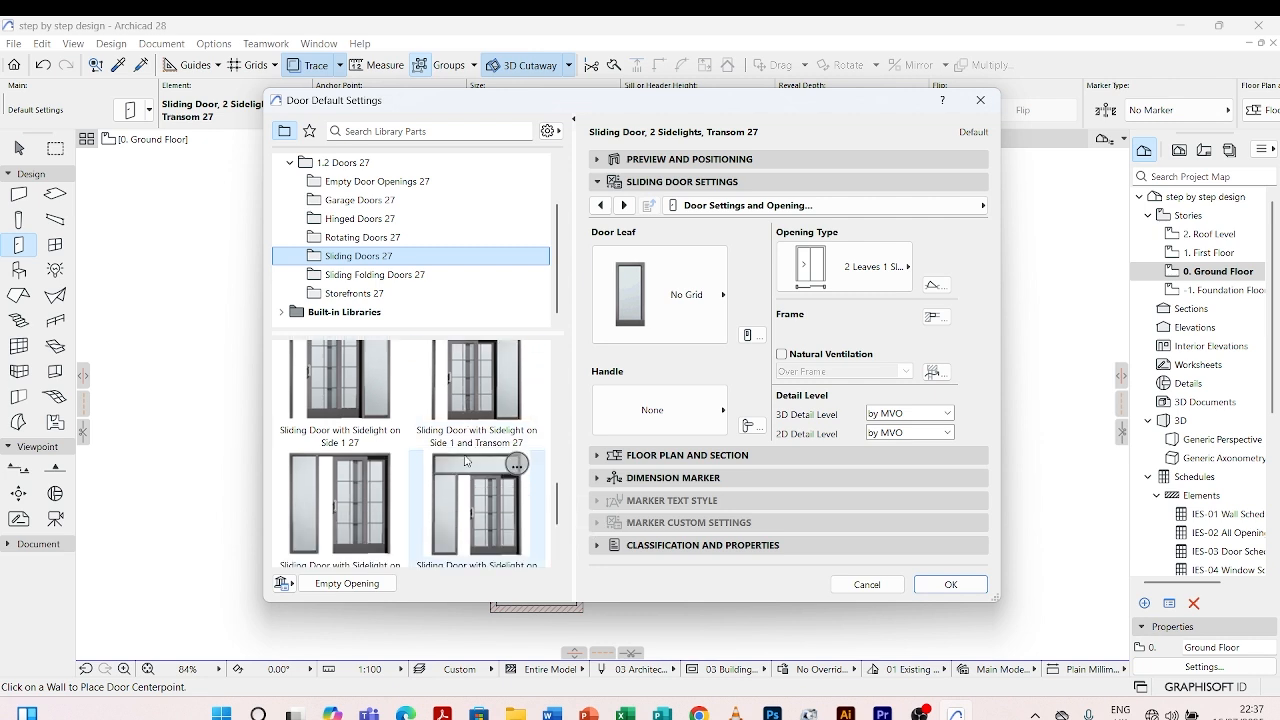
{"action": "scroll", "coordinate": [464, 460], "scroll_direction": "down", "scroll_amount": 1}
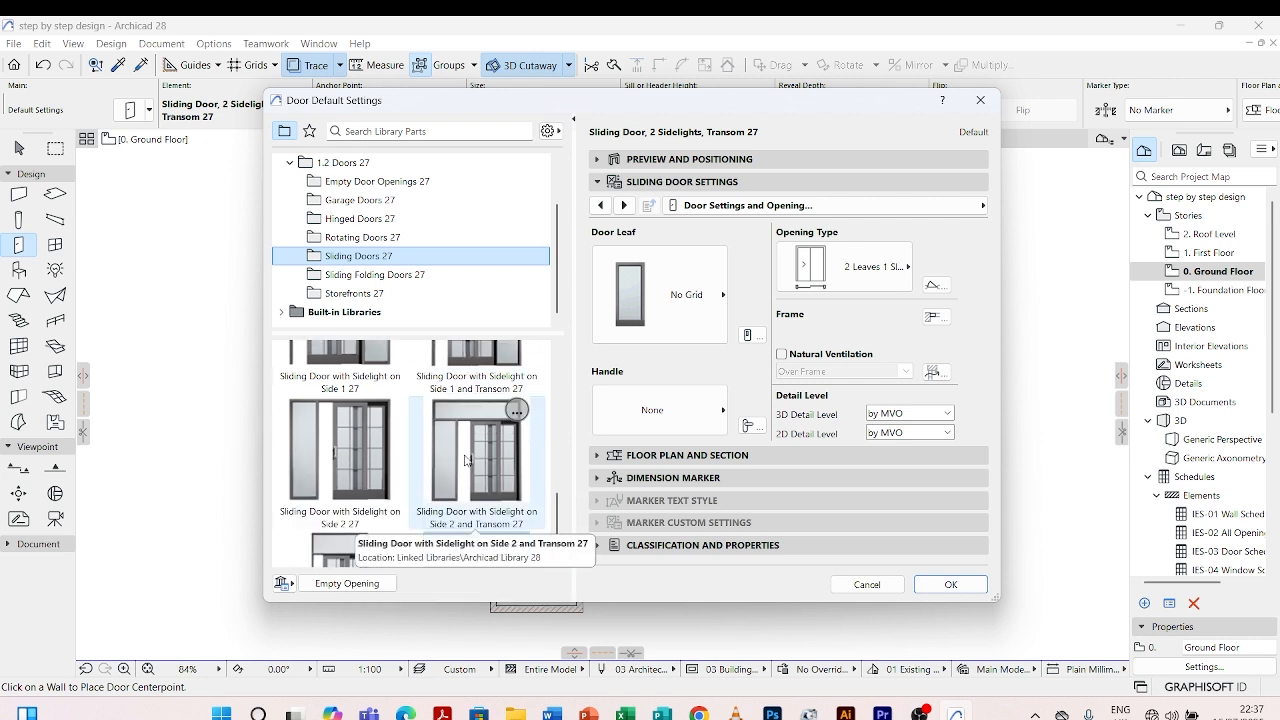
{"action": "scroll", "coordinate": [464, 460], "scroll_direction": "down", "scroll_amount": 1}
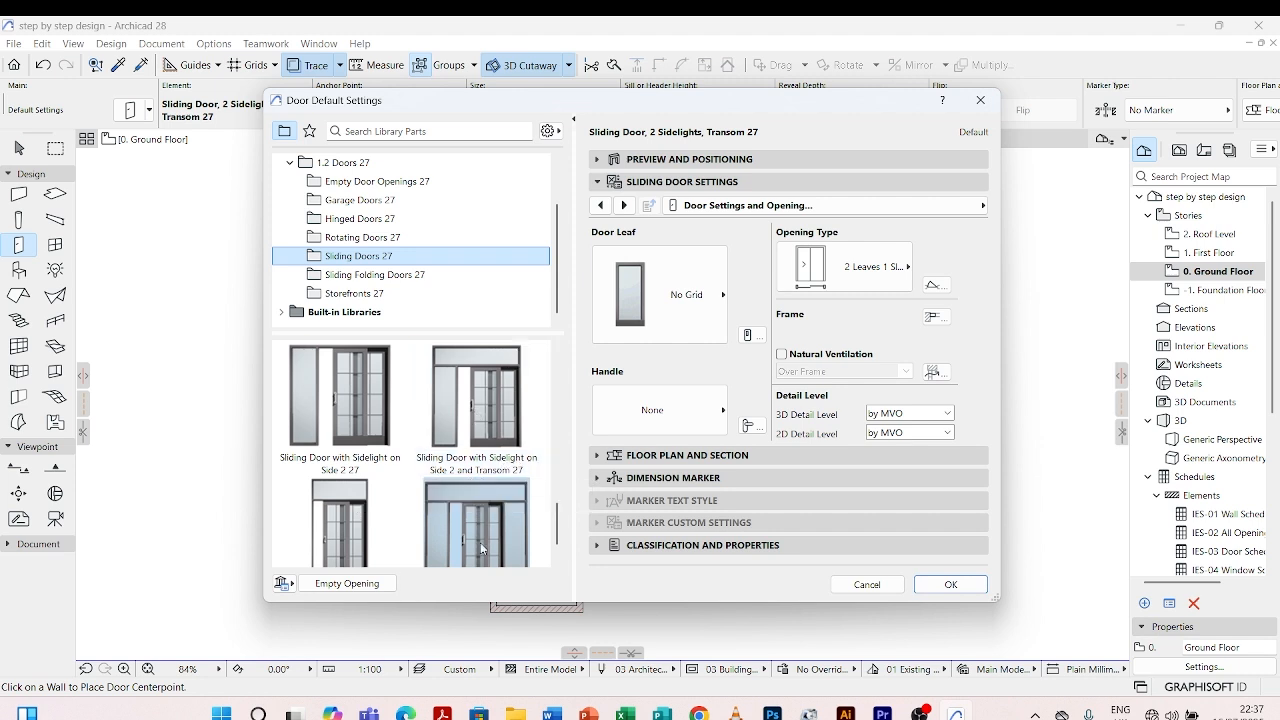
{"action": "left_click", "coordinate": [478, 506]}
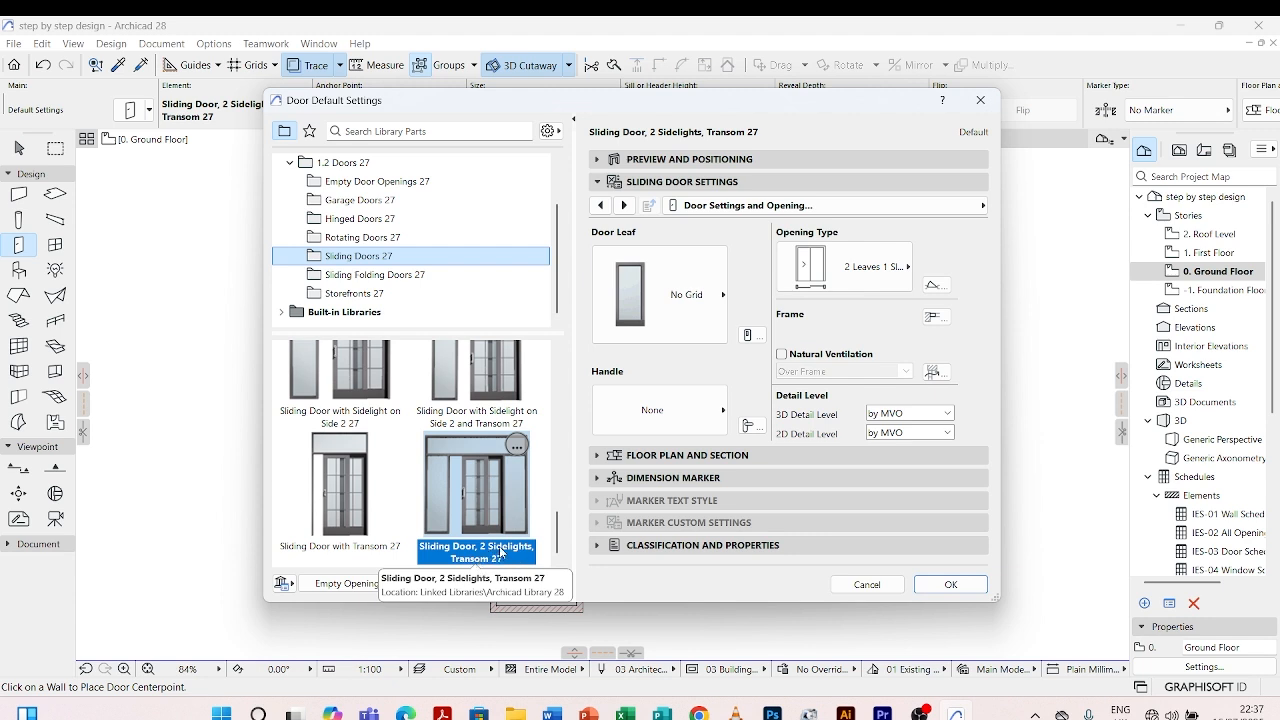
{"action": "scroll", "coordinate": [499, 546], "scroll_direction": "up", "scroll_amount": 1}
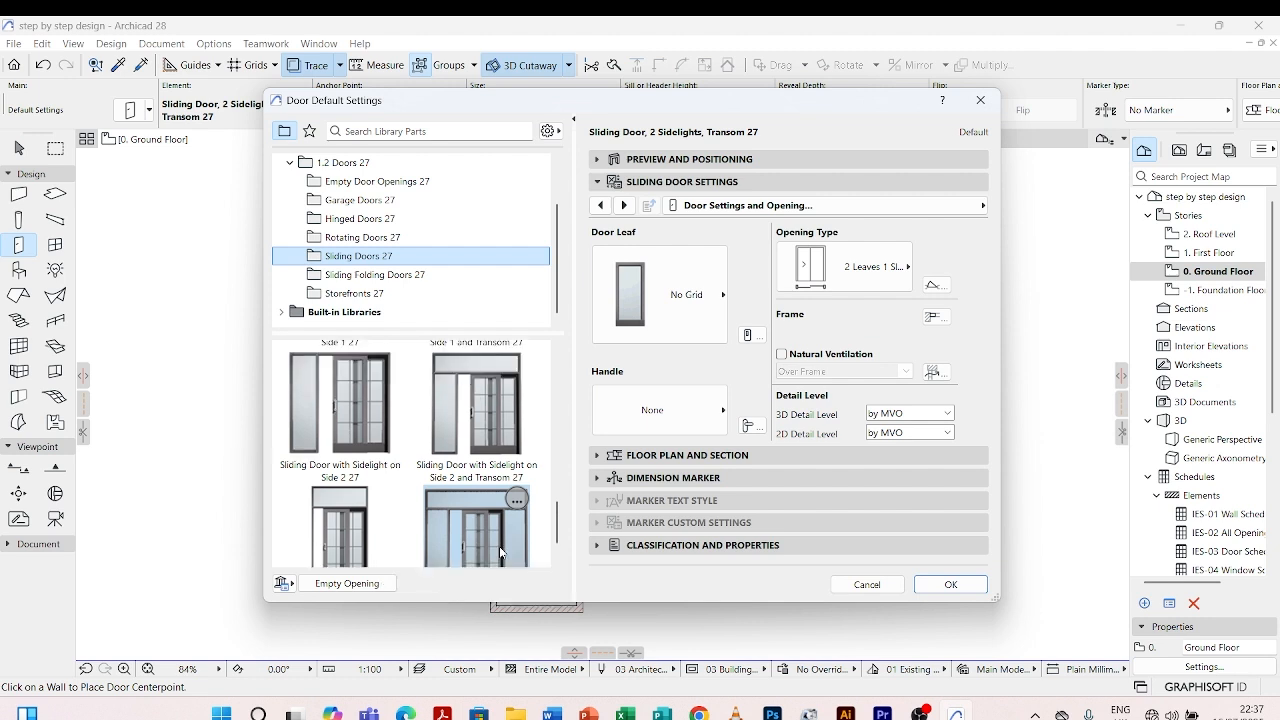
{"action": "scroll", "coordinate": [499, 546], "scroll_direction": "down", "scroll_amount": 1}
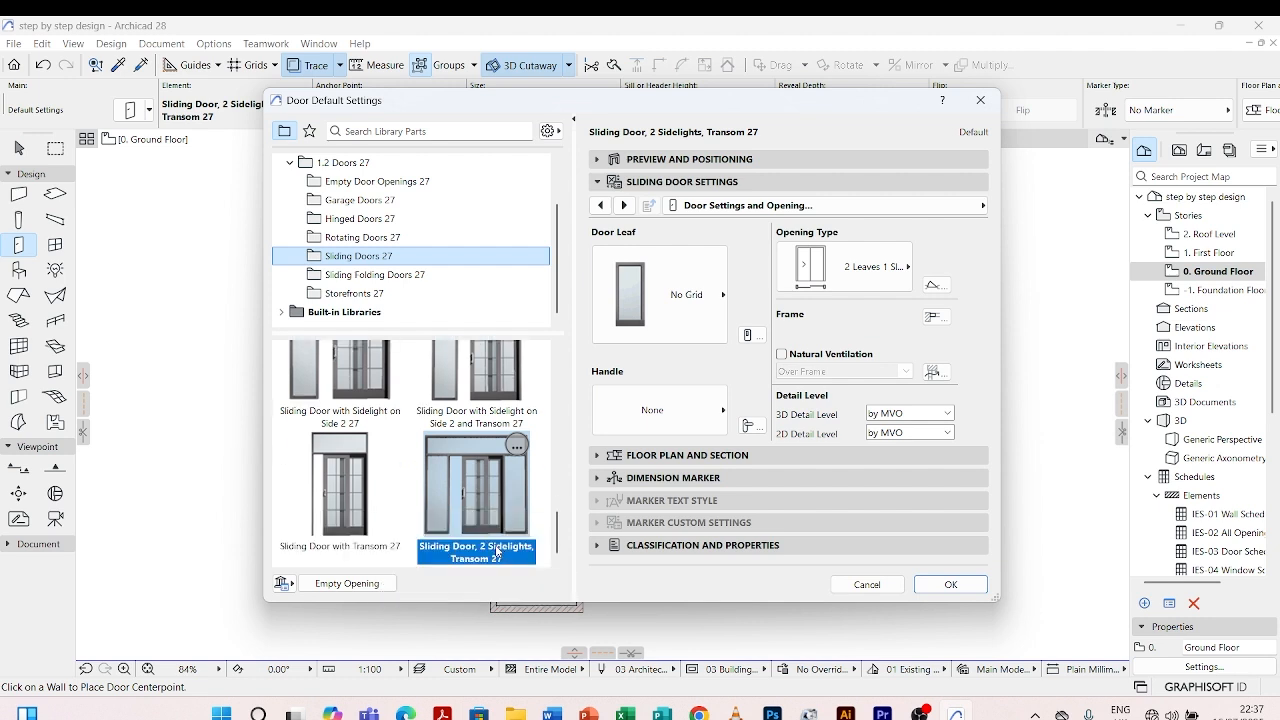
{"action": "left_click", "coordinate": [475, 489]}
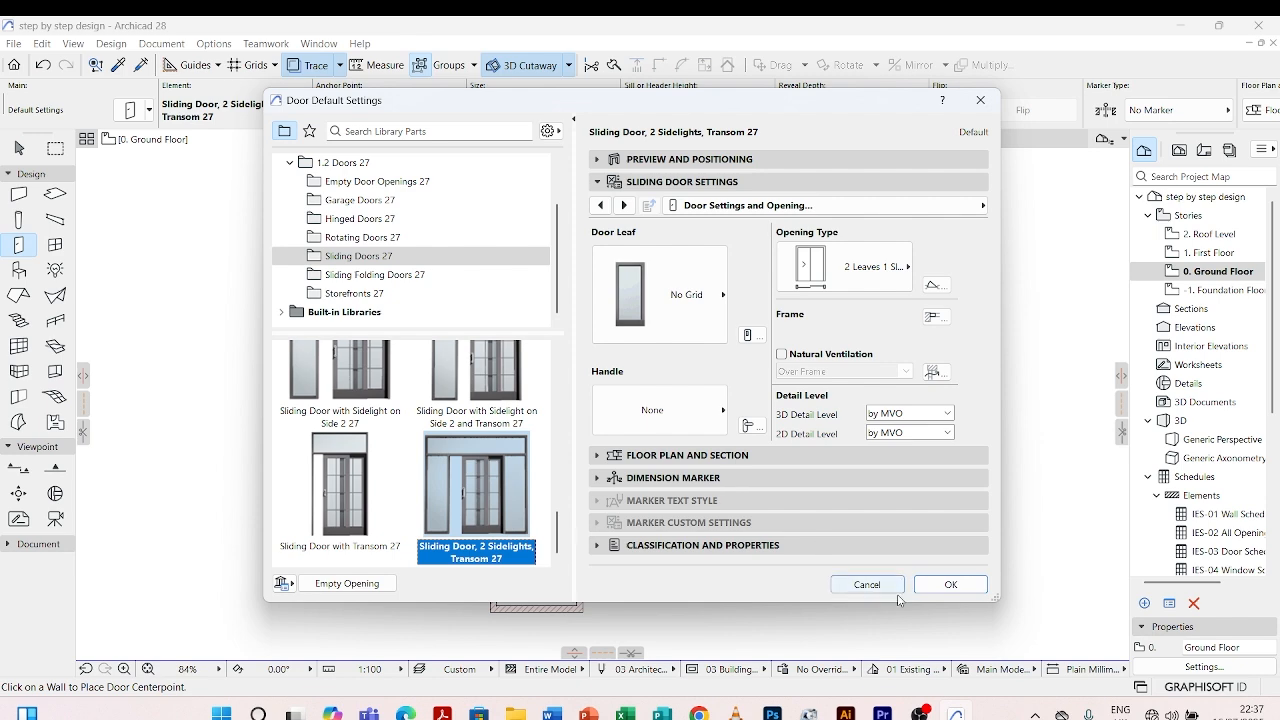
{"action": "left_click", "coordinate": [936, 584]}
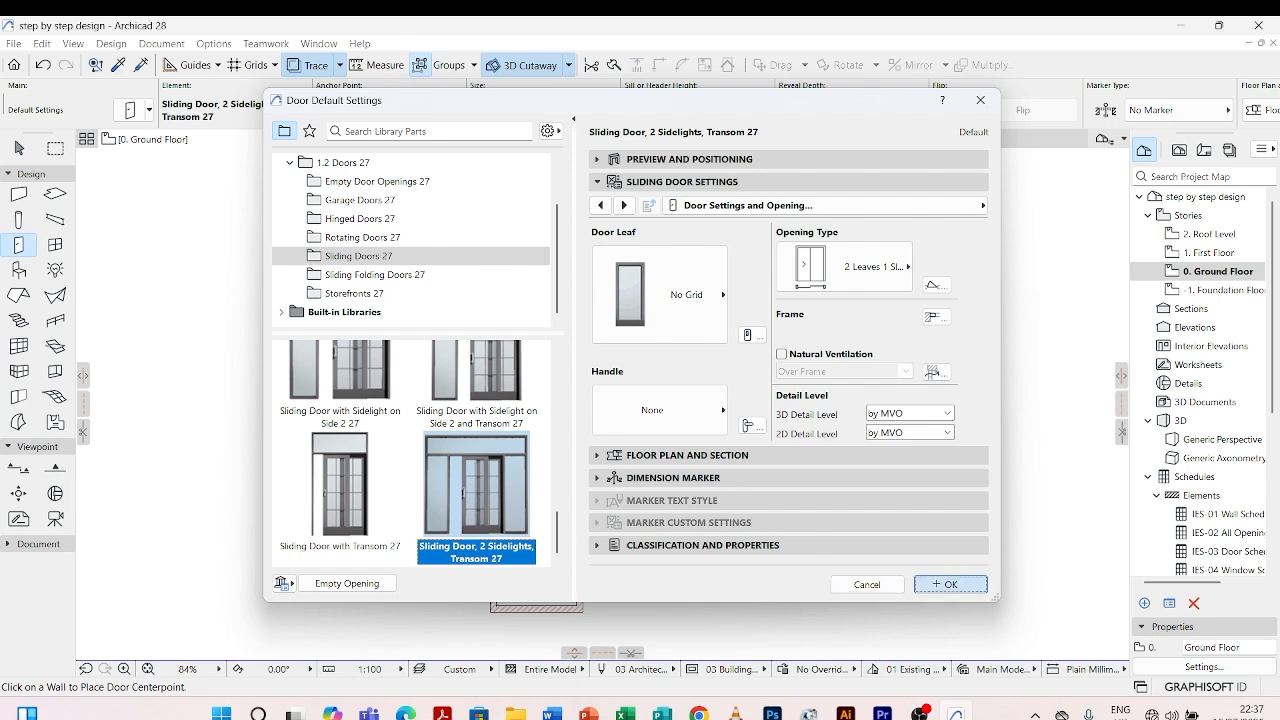
- Place the sliding door in the bottom wall of the large room beside the stairs, about 1018 mm from the wall's stair-side end
{"action": "scroll", "coordinate": [653, 518], "scroll_direction": "up", "scroll_amount": 4}
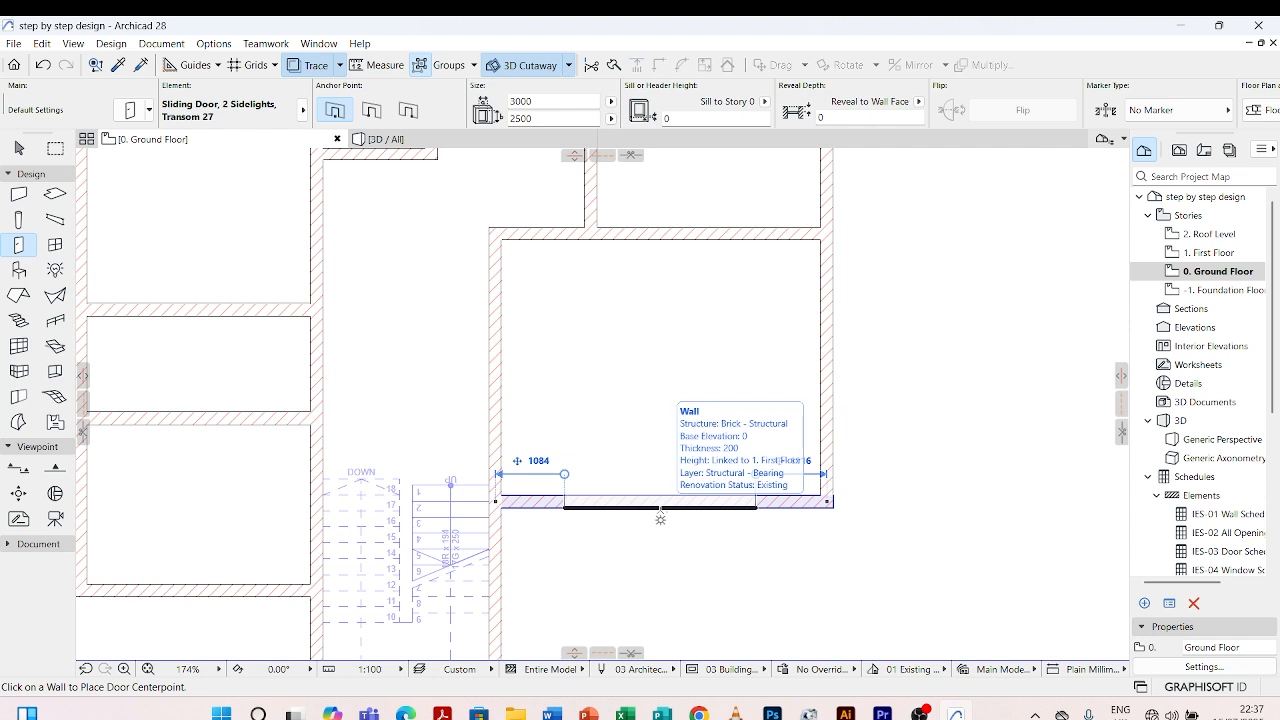
{"action": "scroll", "coordinate": [660, 518], "scroll_direction": "up", "scroll_amount": 2}
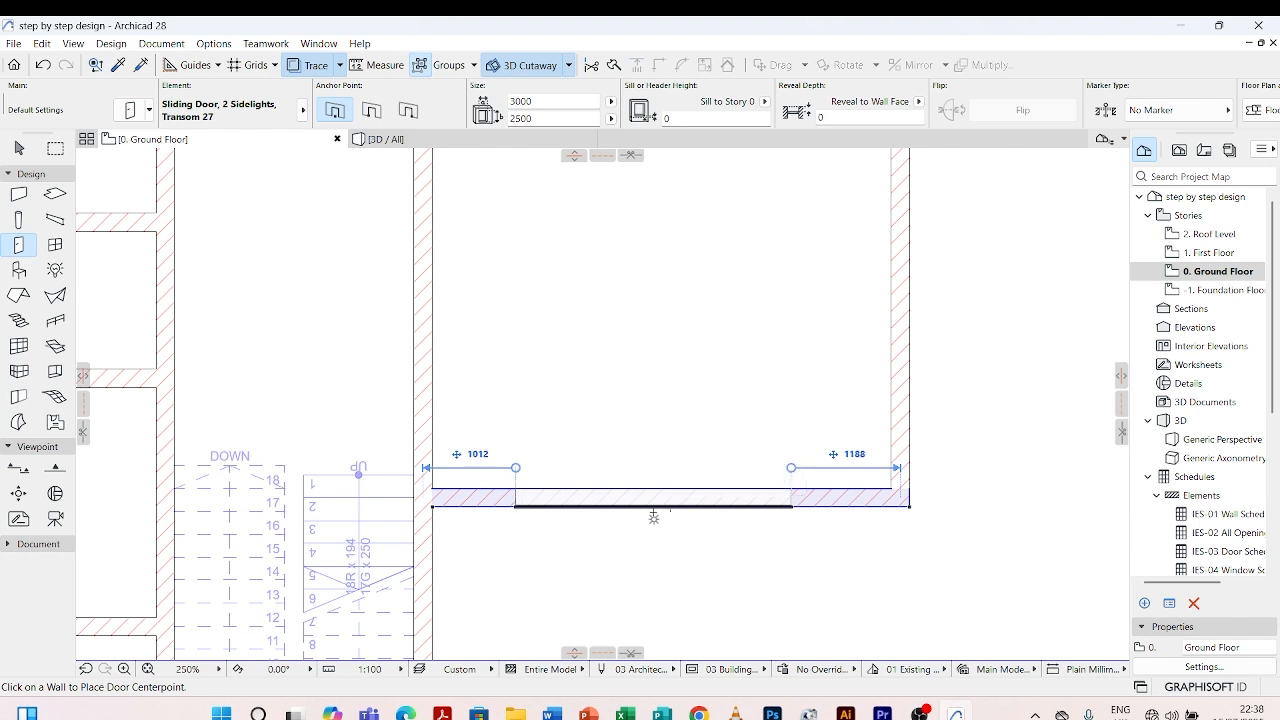
{"action": "scroll", "coordinate": [653, 516], "scroll_direction": "up", "scroll_amount": 2}
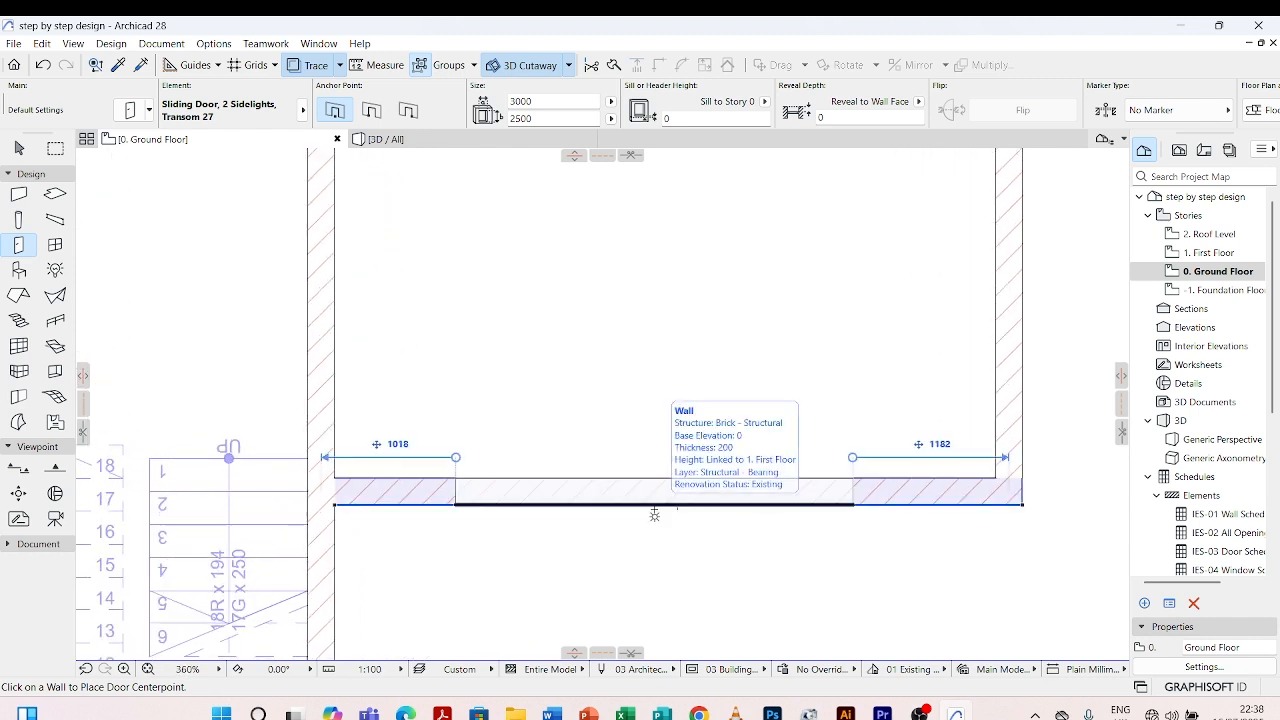
{"action": "left_click", "coordinate": [654, 514]}
{"action": "left_click", "coordinate": [586, 323]}
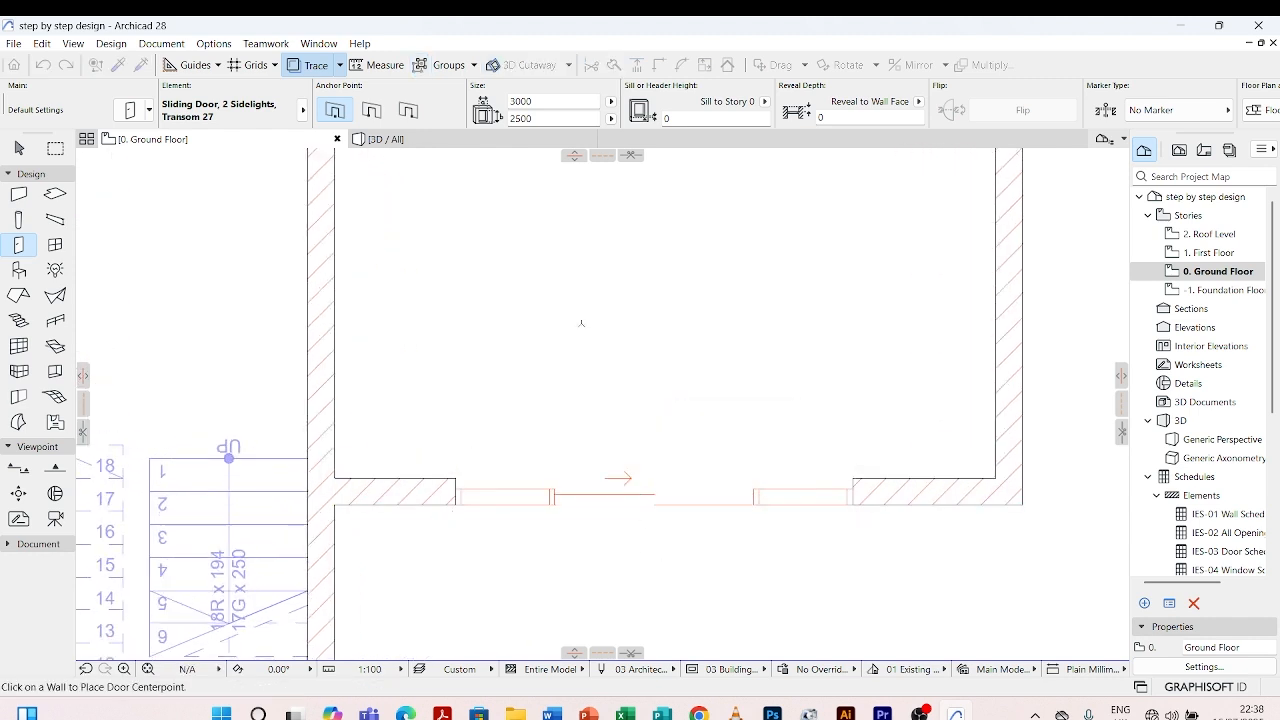
- Return to the 3D view and select the newly placed sliding door
{"action": "left_click", "coordinate": [436, 140]}
{"action": "key", "text": "Escape"}
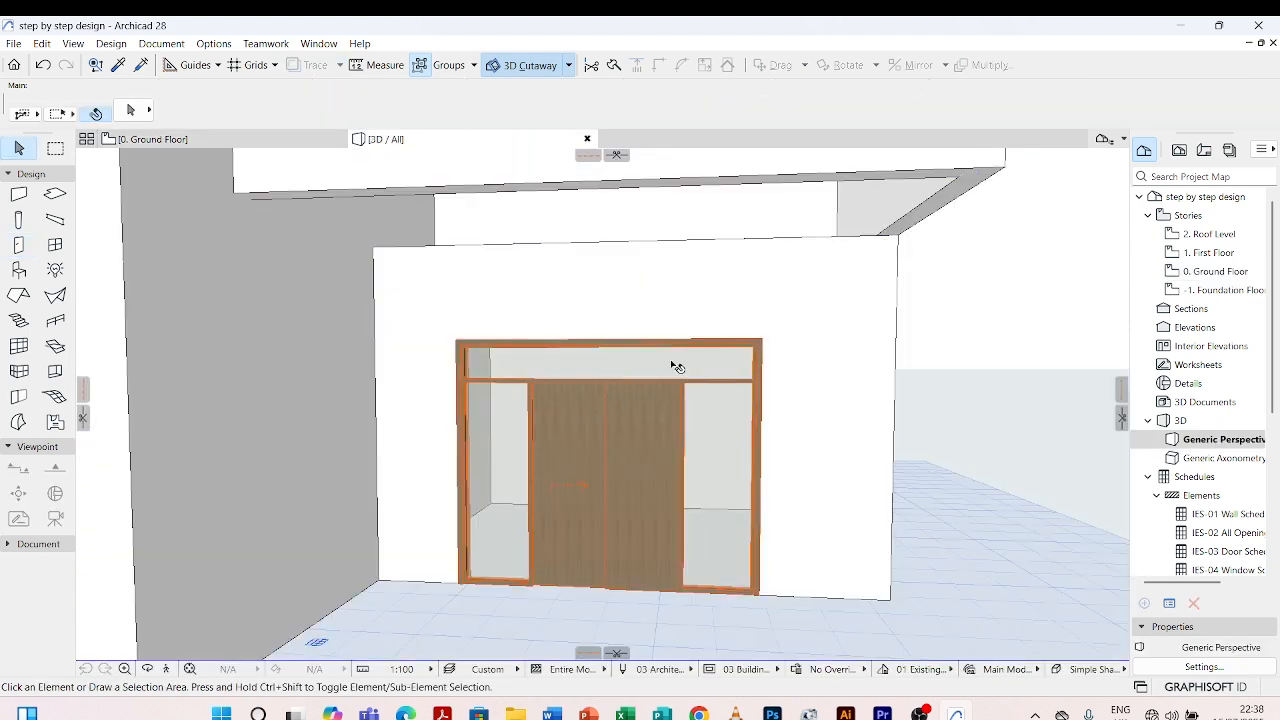
{"action": "left_click", "coordinate": [757, 345]}
{"action": "scroll", "coordinate": [455, 340], "scroll_direction": "down", "scroll_amount": 1}
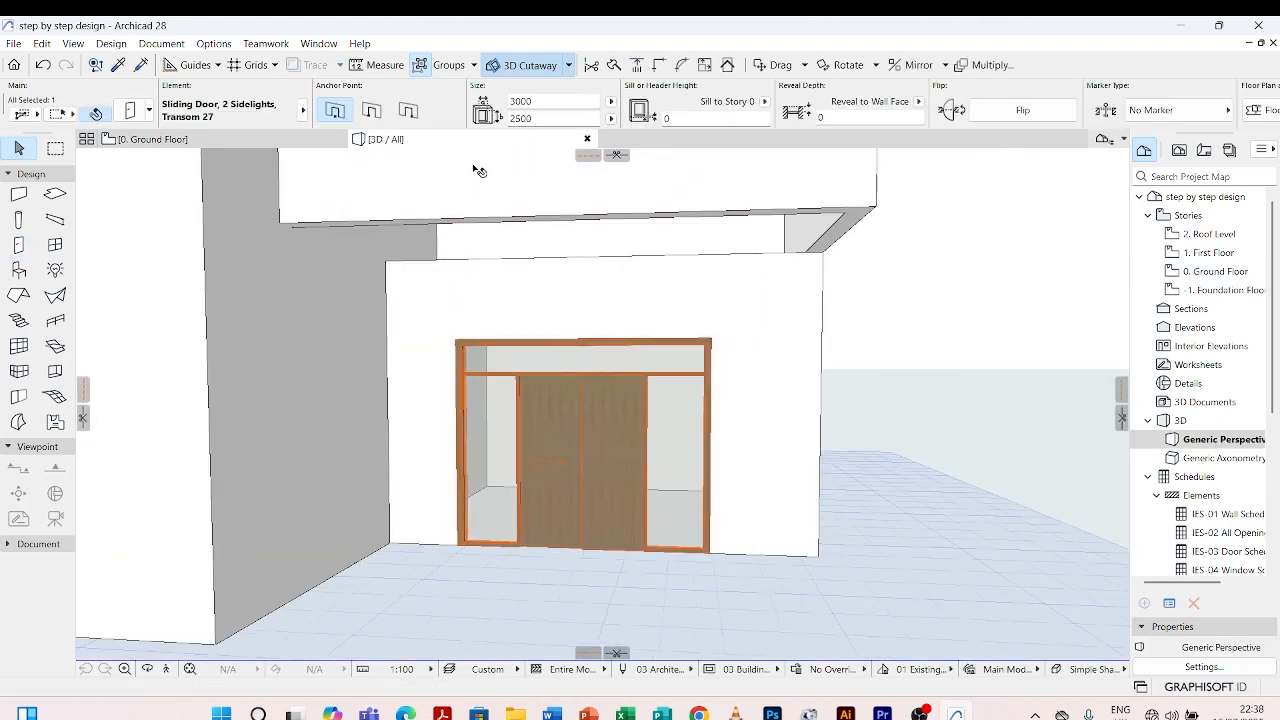
- Examine the selected sliding door's parameters and its width and height values in the door settings
{"action": "scroll", "coordinate": [526, 108], "scroll_direction": "down", "scroll_amount": 5}
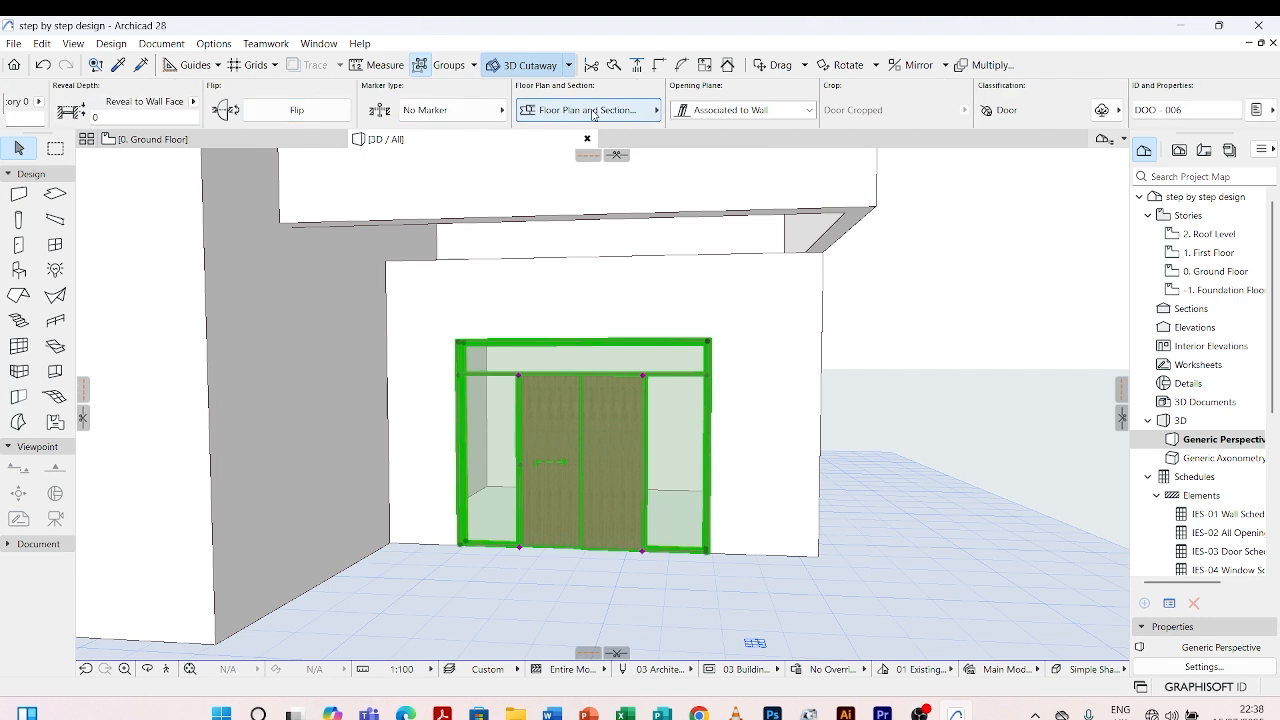
{"action": "scroll", "coordinate": [593, 113], "scroll_direction": "up", "scroll_amount": 6}
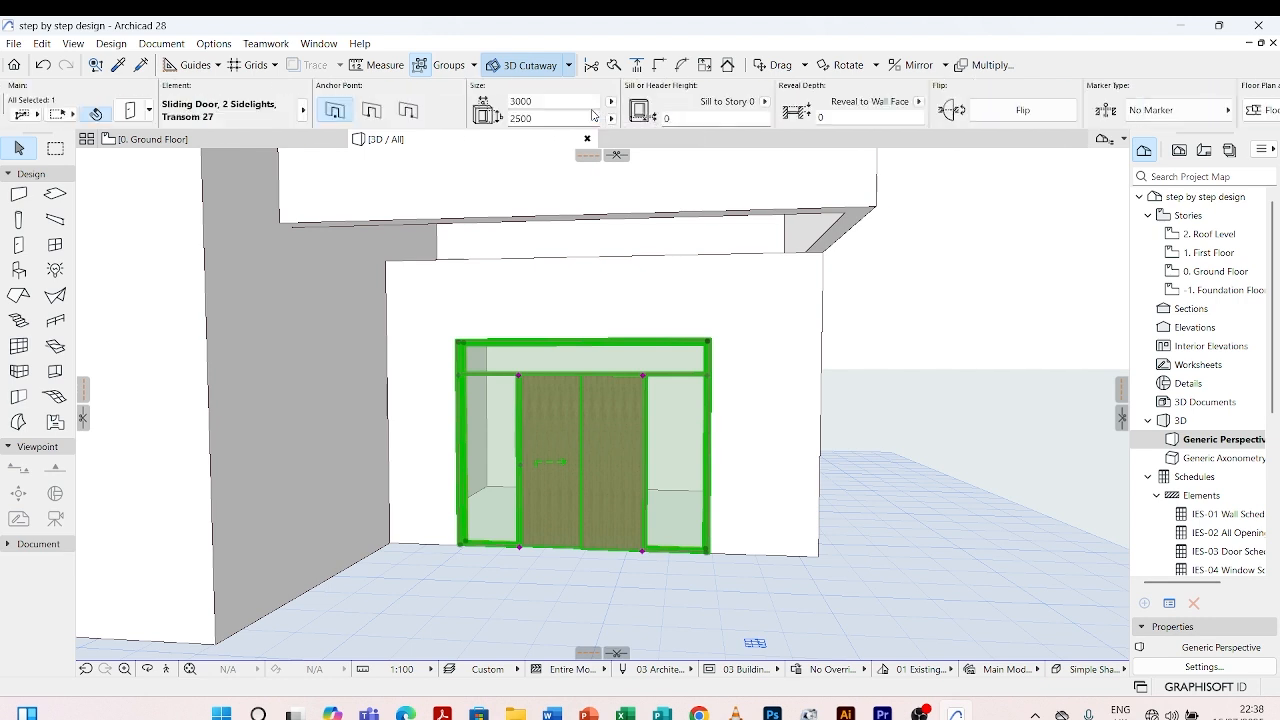
{"action": "double_click", "coordinate": [709, 338]}
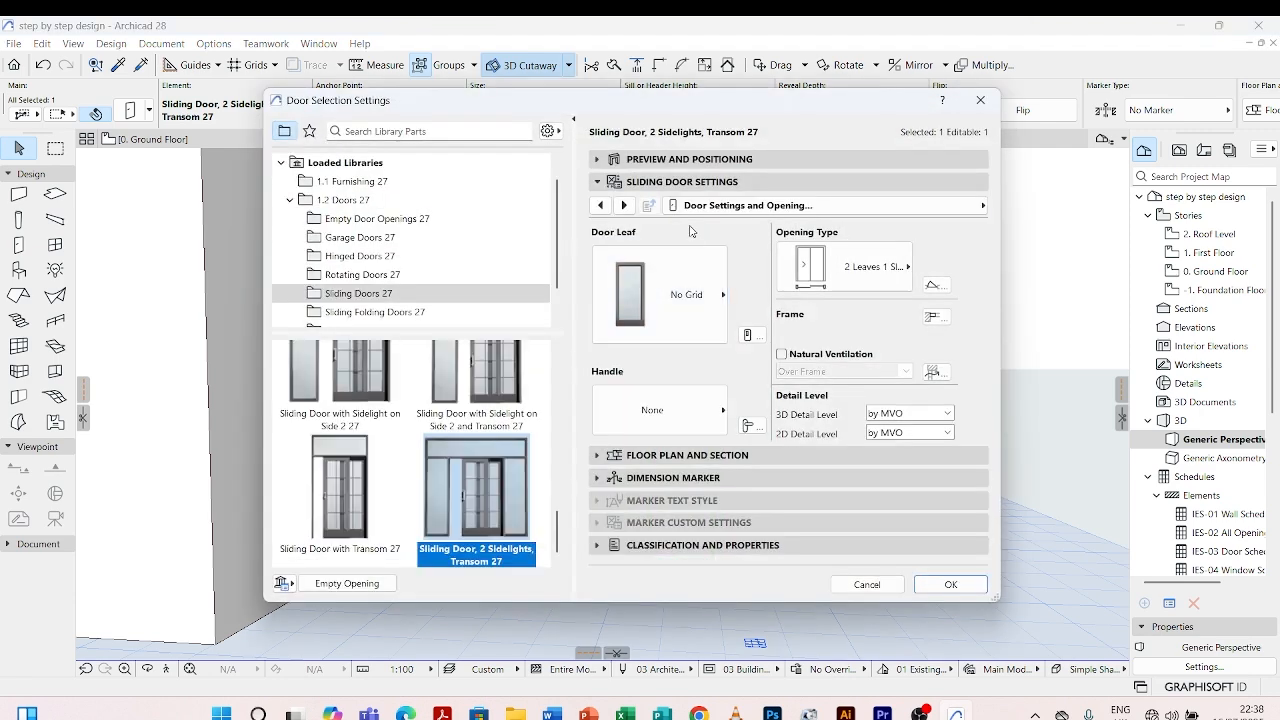
{"action": "left_click", "coordinate": [646, 158]}
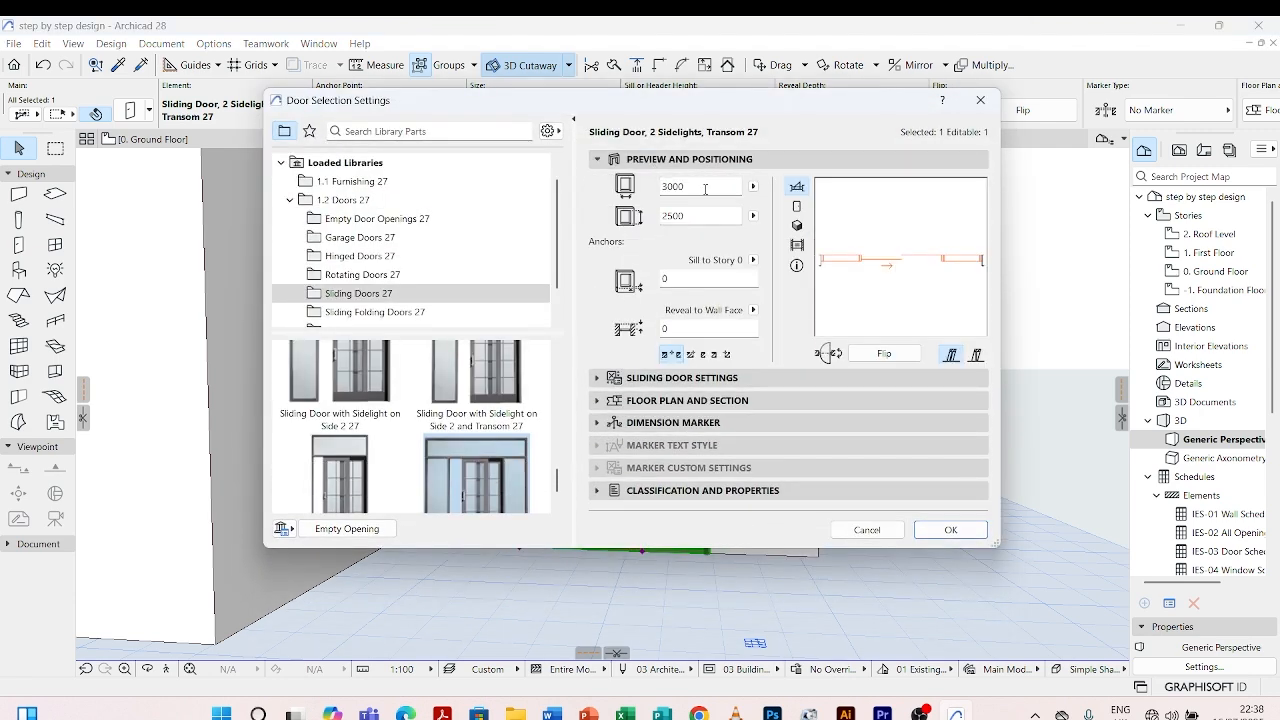
{"action": "left_click_drag", "start_coordinate": [705, 186], "coordinate": [656, 187]}
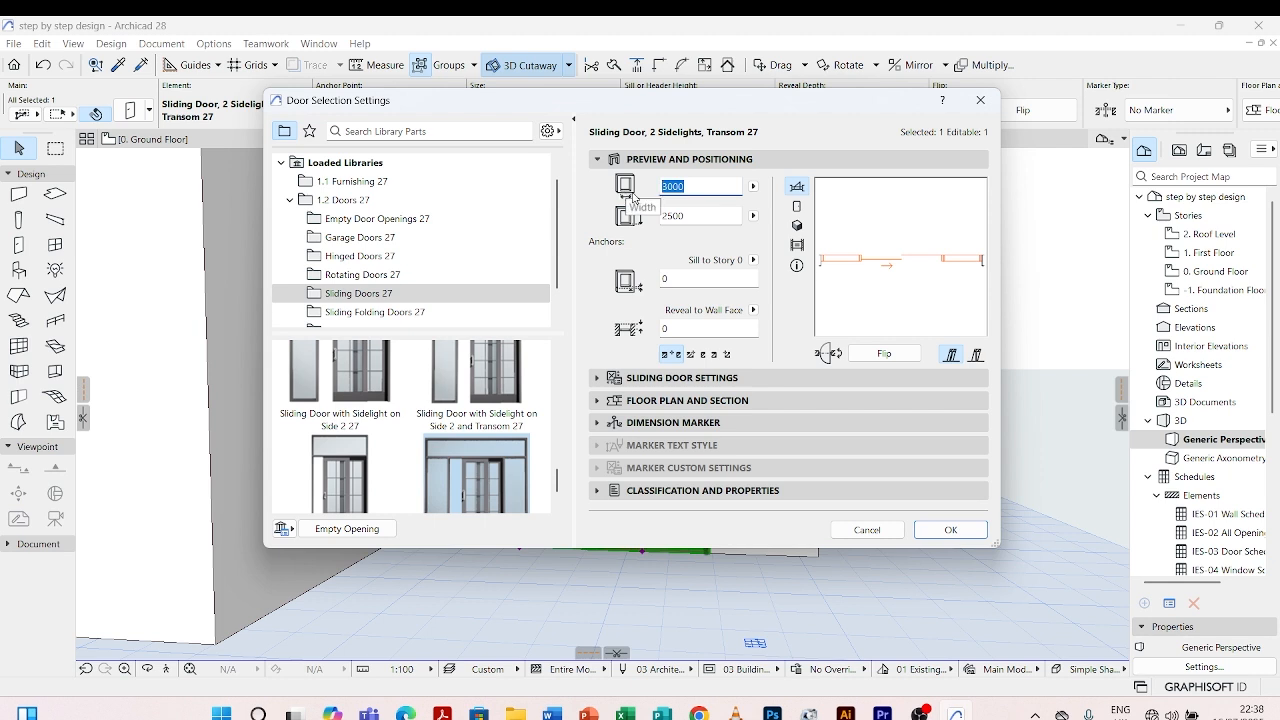
{"action": "left_click", "coordinate": [703, 216]}
{"action": "left_click_drag", "start_coordinate": [703, 217], "coordinate": [590, 219]}
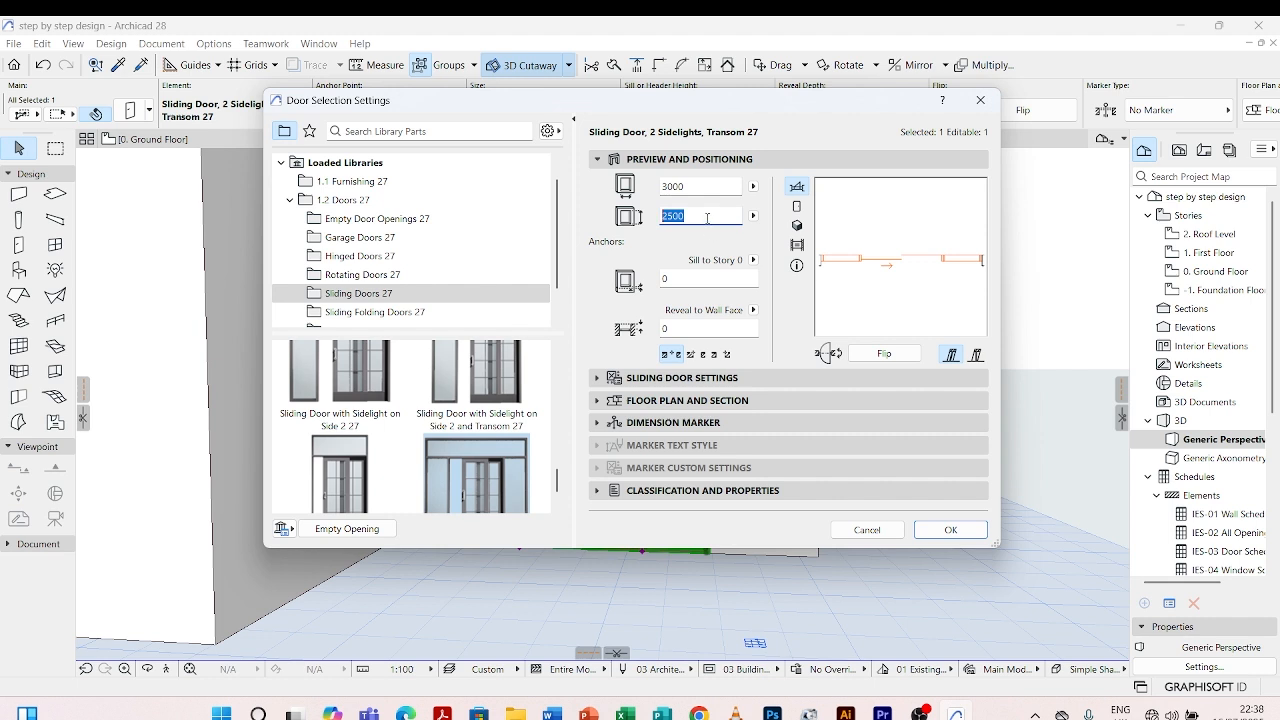
{"action": "left_click", "coordinate": [707, 217]}
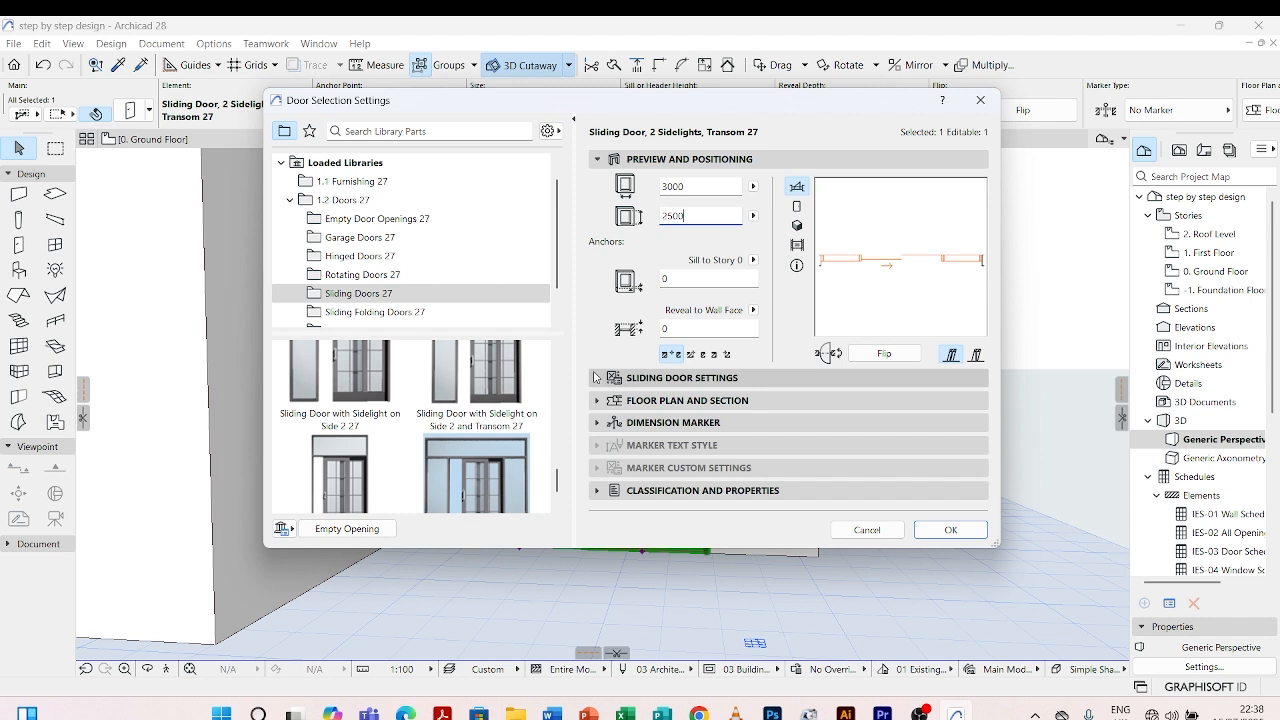
- Browse the sliding door's available leaf styles and apply the H-V Grid door leaf
{"action": "left_click", "coordinate": [597, 377]}
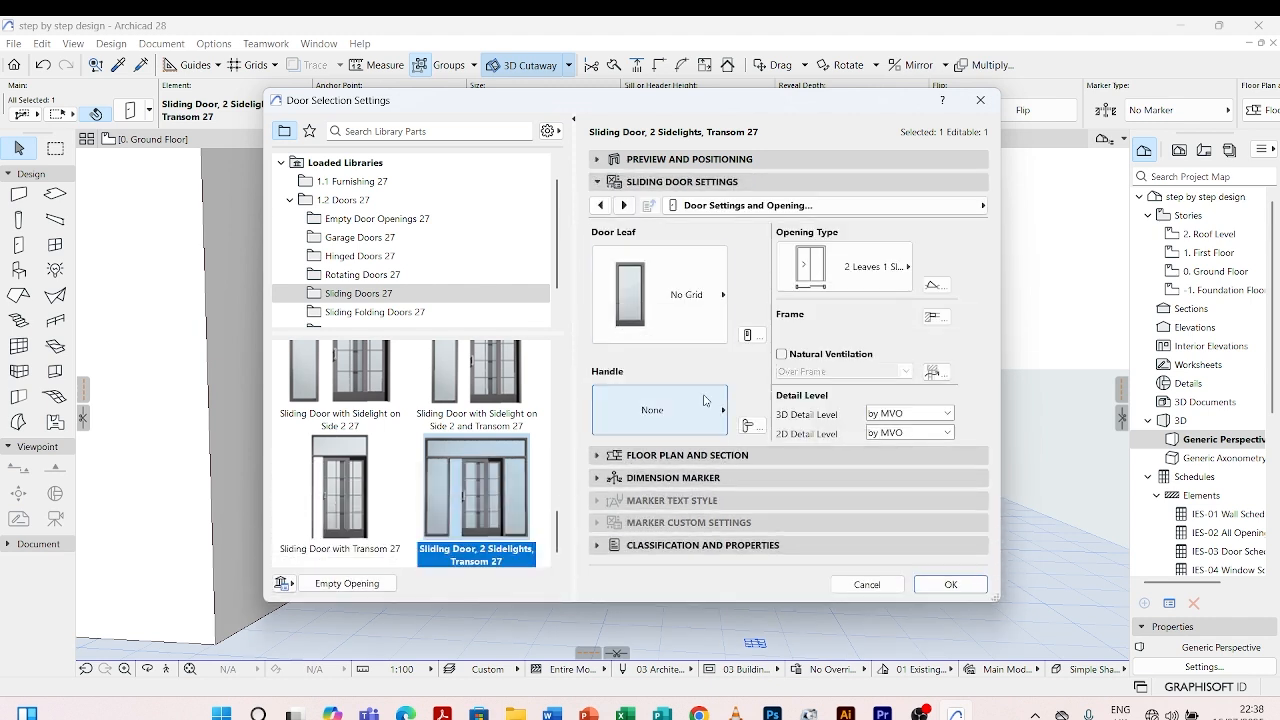
{"action": "left_click", "coordinate": [707, 283]}
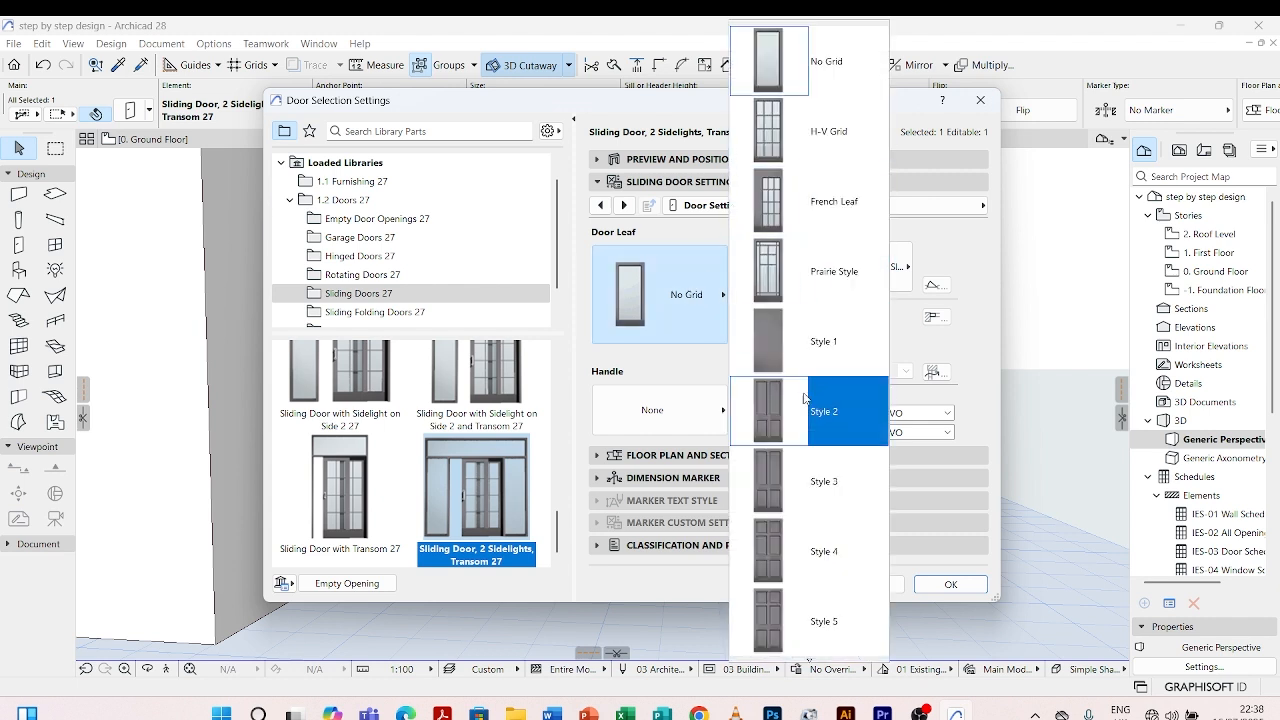
{"action": "scroll", "coordinate": [788, 516], "scroll_direction": "down", "scroll_amount": 1}
{"action": "scroll", "coordinate": [792, 280], "scroll_direction": "down", "scroll_amount": 3}
{"action": "scroll", "coordinate": [796, 450], "scroll_direction": "down", "scroll_amount": 6}
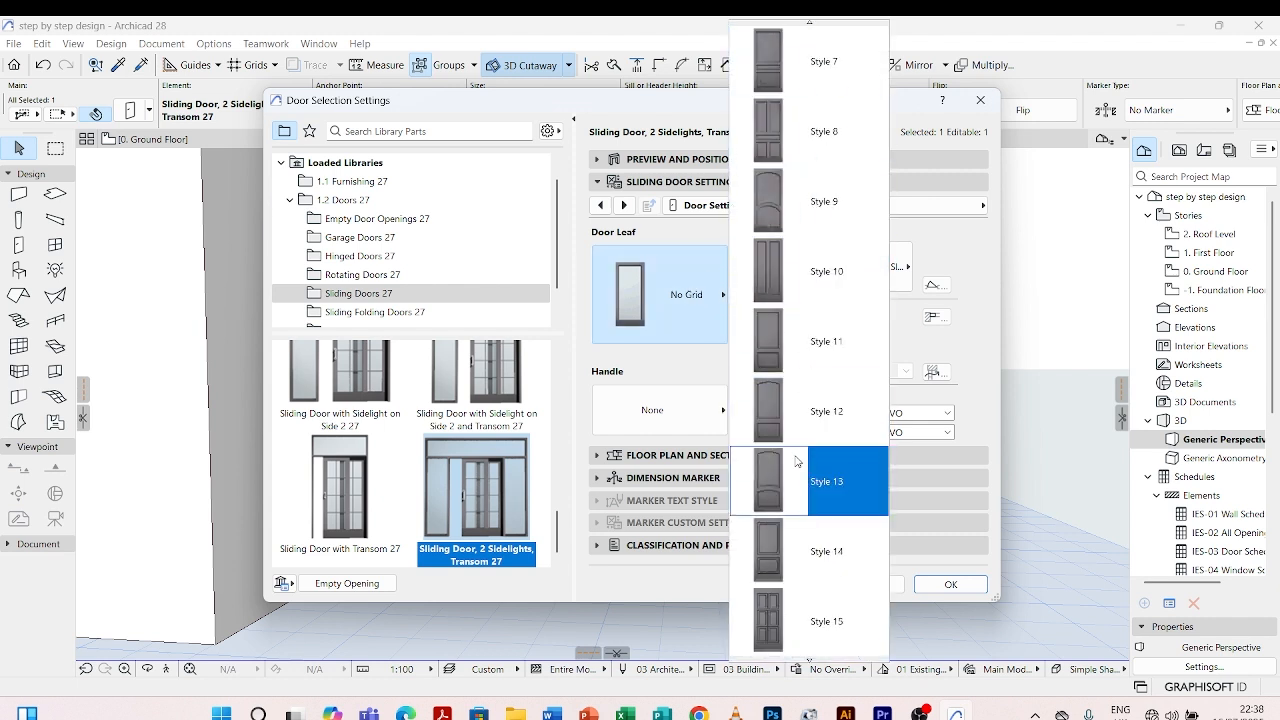
{"action": "scroll", "coordinate": [794, 413], "scroll_direction": "down", "scroll_amount": 7}
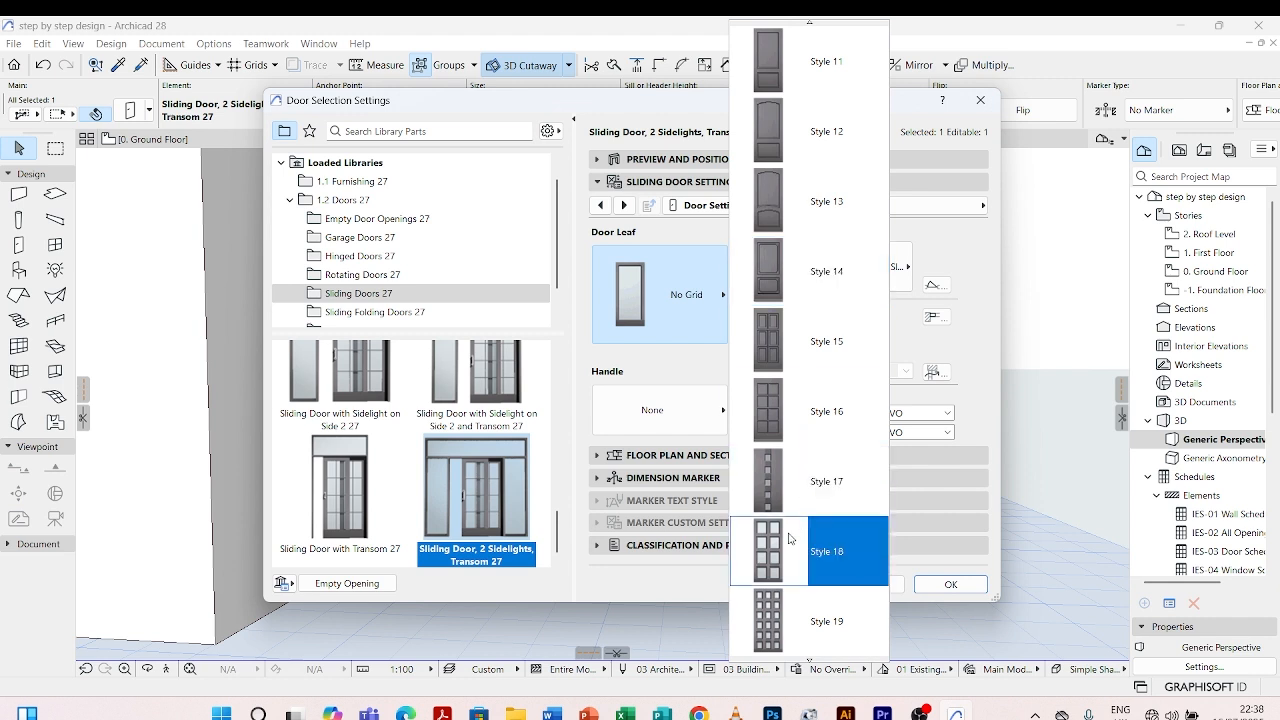
{"action": "scroll", "coordinate": [794, 470], "scroll_direction": "down", "scroll_amount": 12}
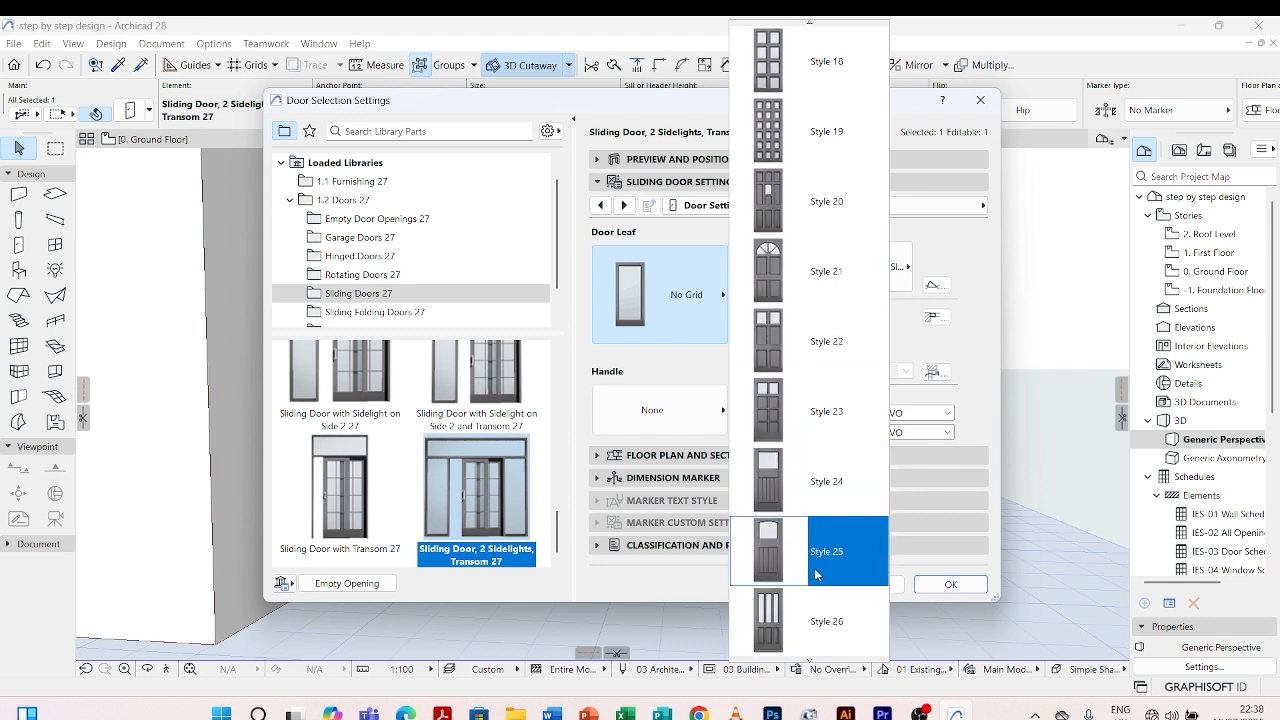
{"action": "scroll", "coordinate": [815, 572], "scroll_direction": "down", "scroll_amount": 6}
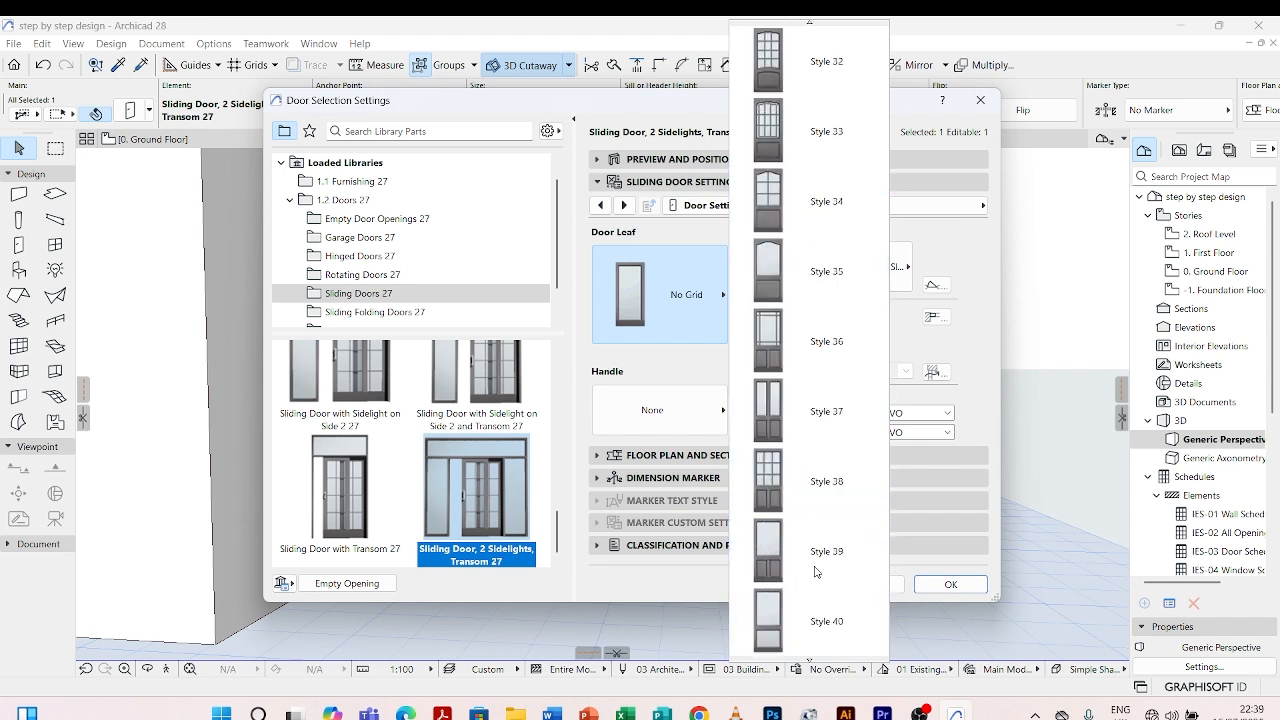
{"action": "scroll", "coordinate": [815, 572], "scroll_direction": "up", "scroll_amount": 20}
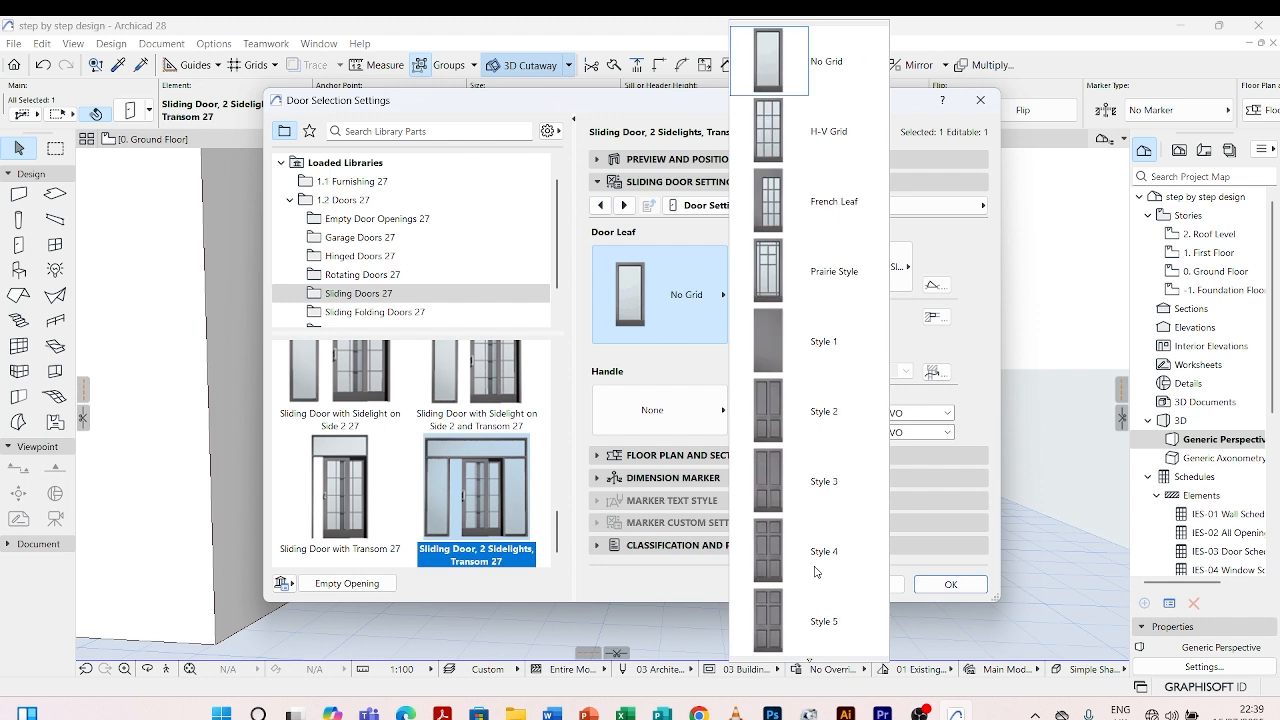
{"action": "left_click", "coordinate": [814, 132]}
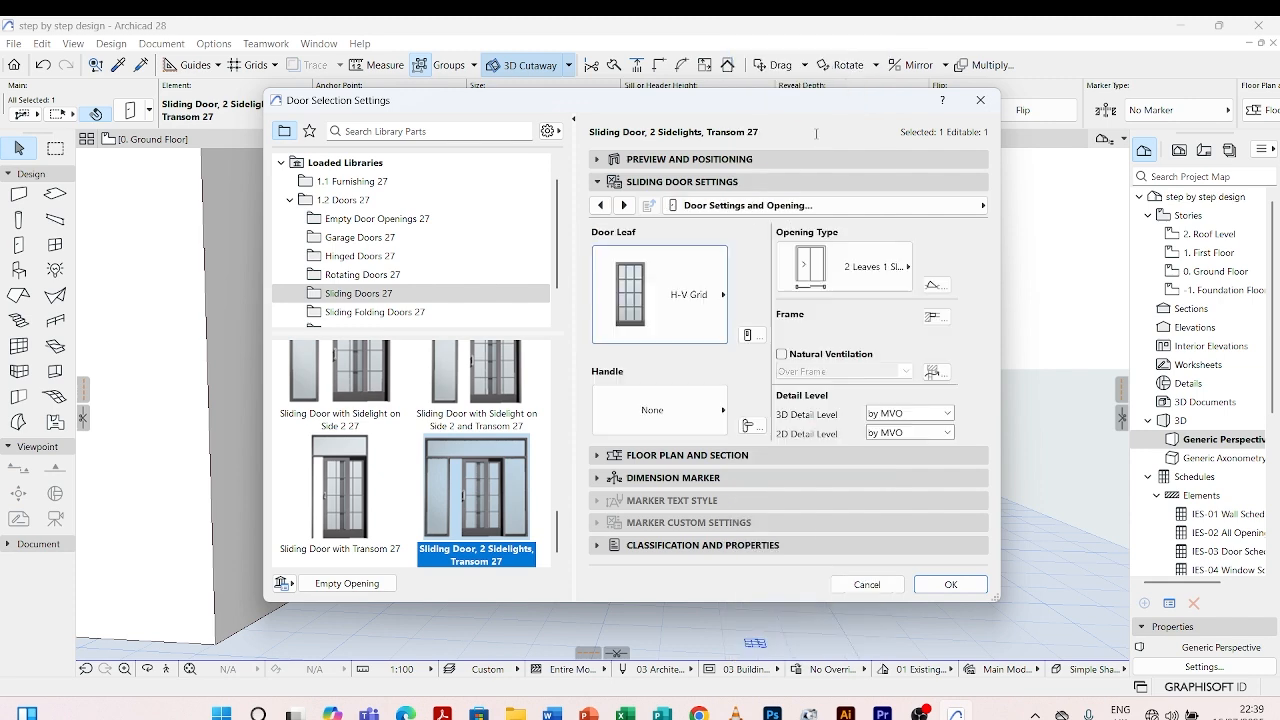
{"action": "left_click", "coordinate": [941, 584]}
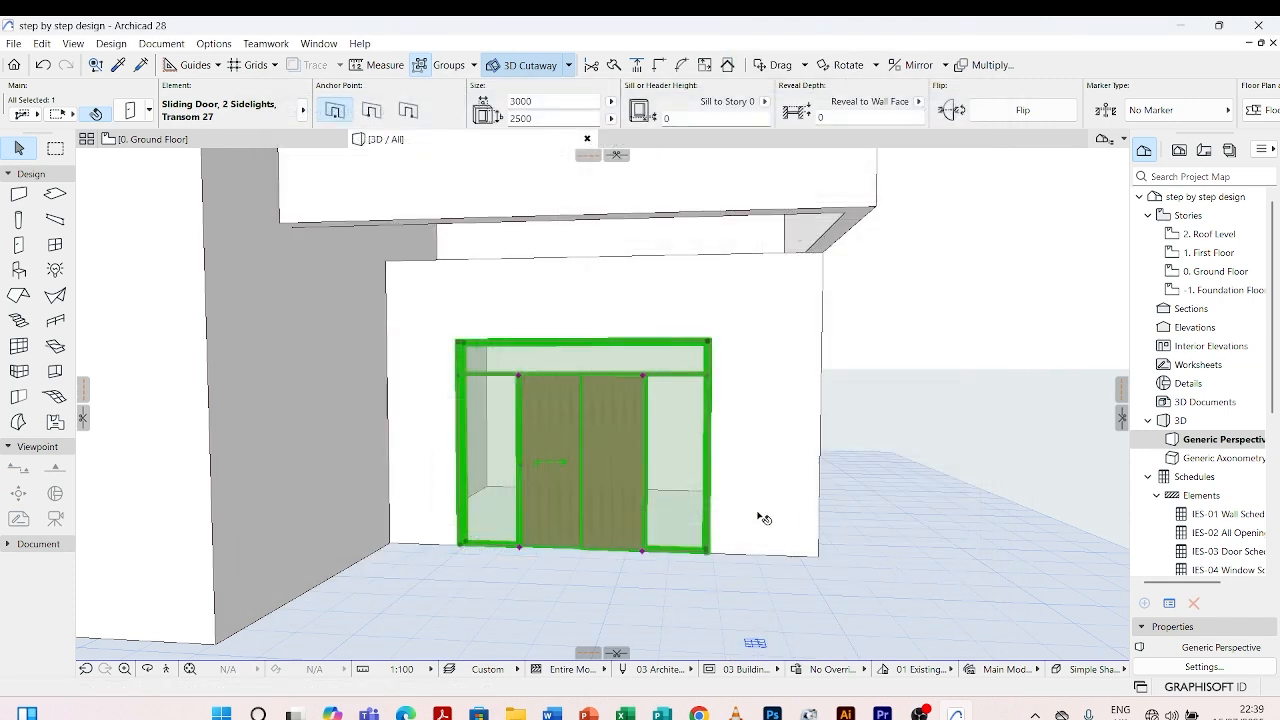
- Set the sliding door's 3D detail level to Full and inspect the door in 3D
{"action": "scroll", "coordinate": [549, 471], "scroll_direction": "up", "scroll_amount": 3}
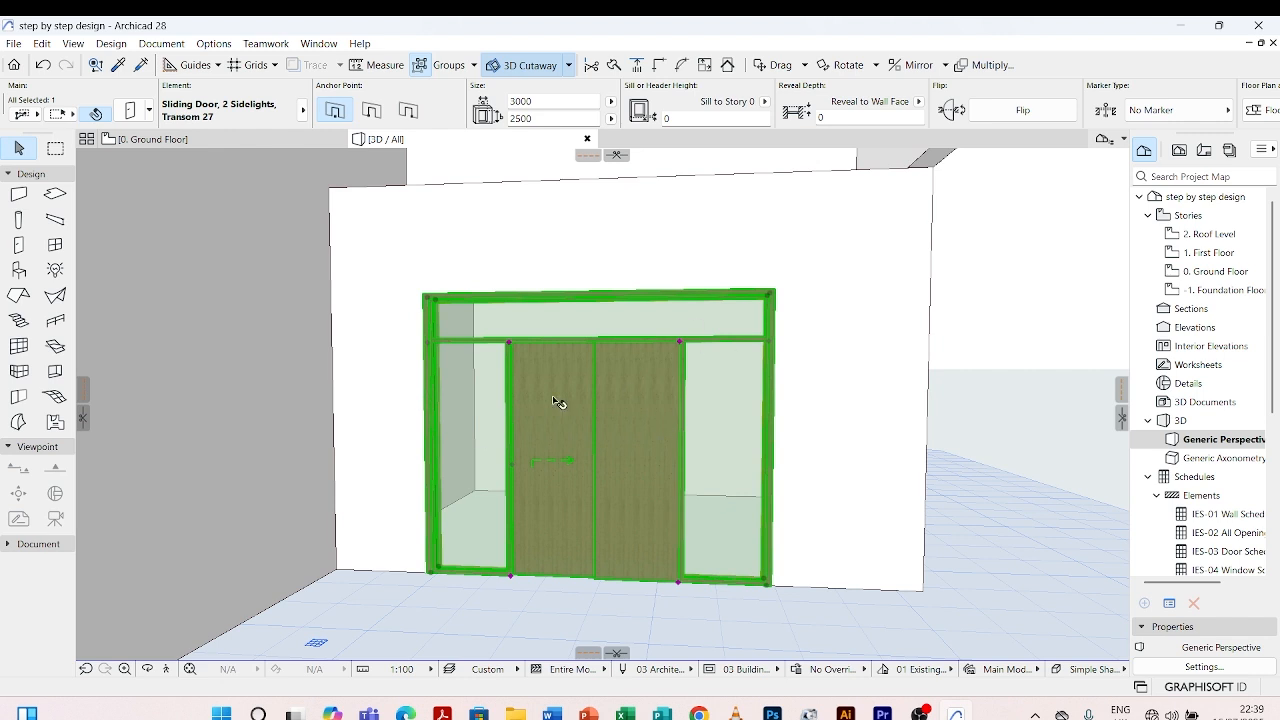
{"action": "scroll", "coordinate": [690, 389], "scroll_direction": "down", "scroll_amount": 1}
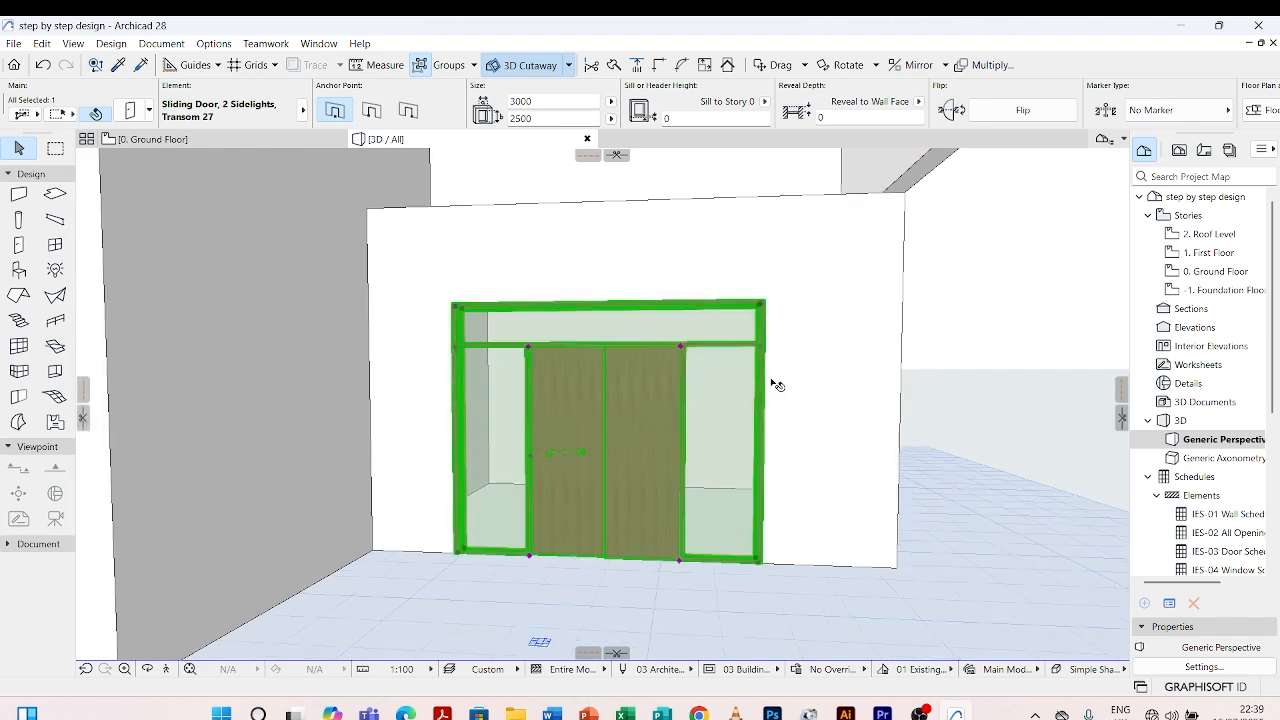
{"action": "double_click", "coordinate": [763, 306]}
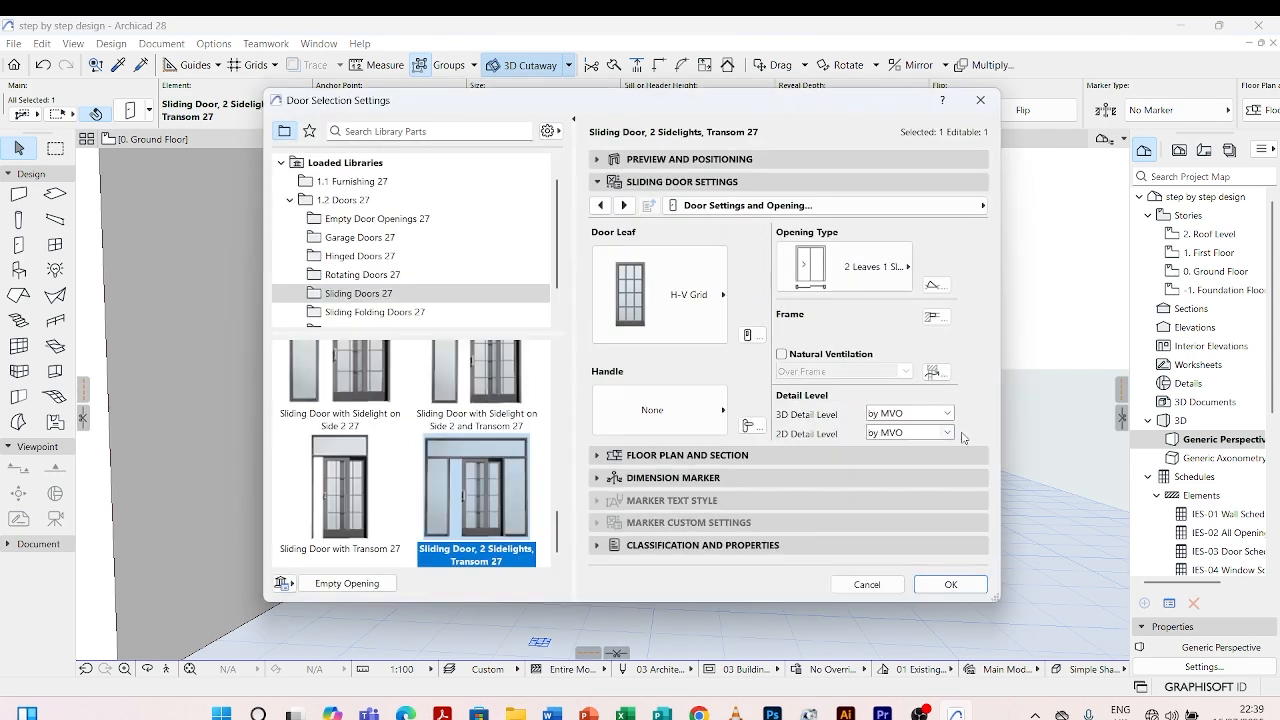
{"action": "left_click", "coordinate": [945, 413]}
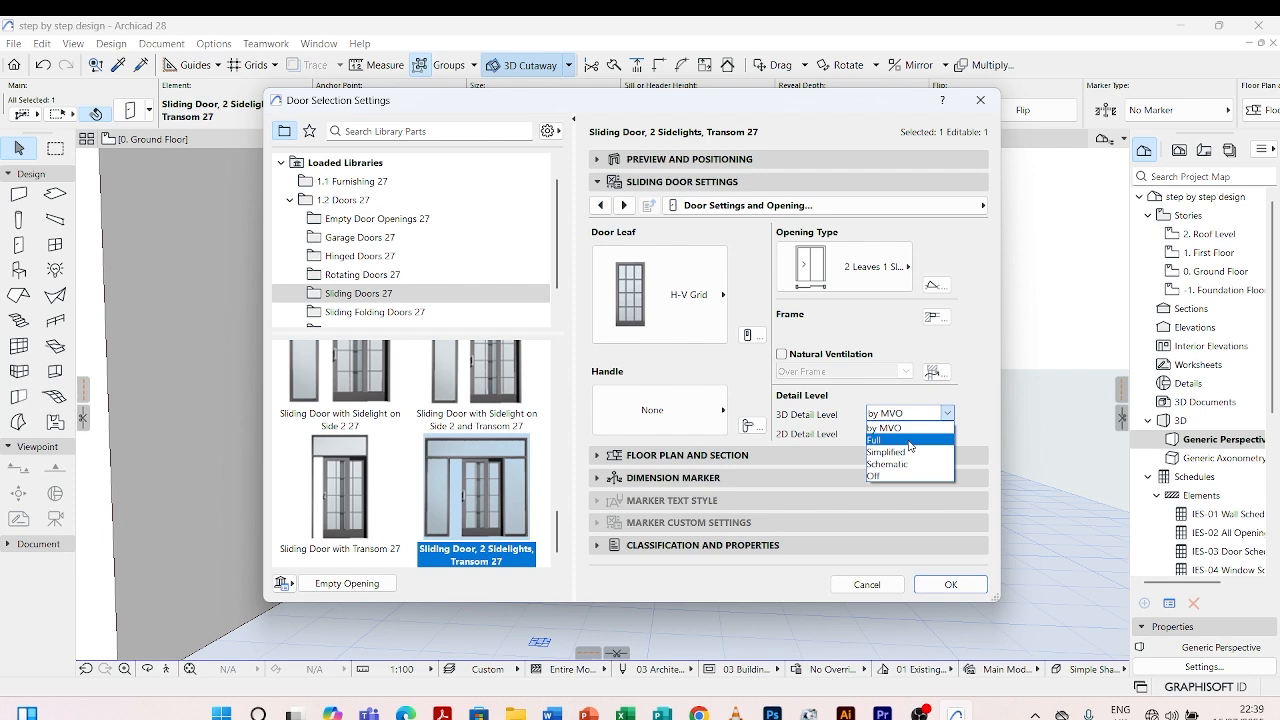
{"action": "left_click", "coordinate": [910, 440]}
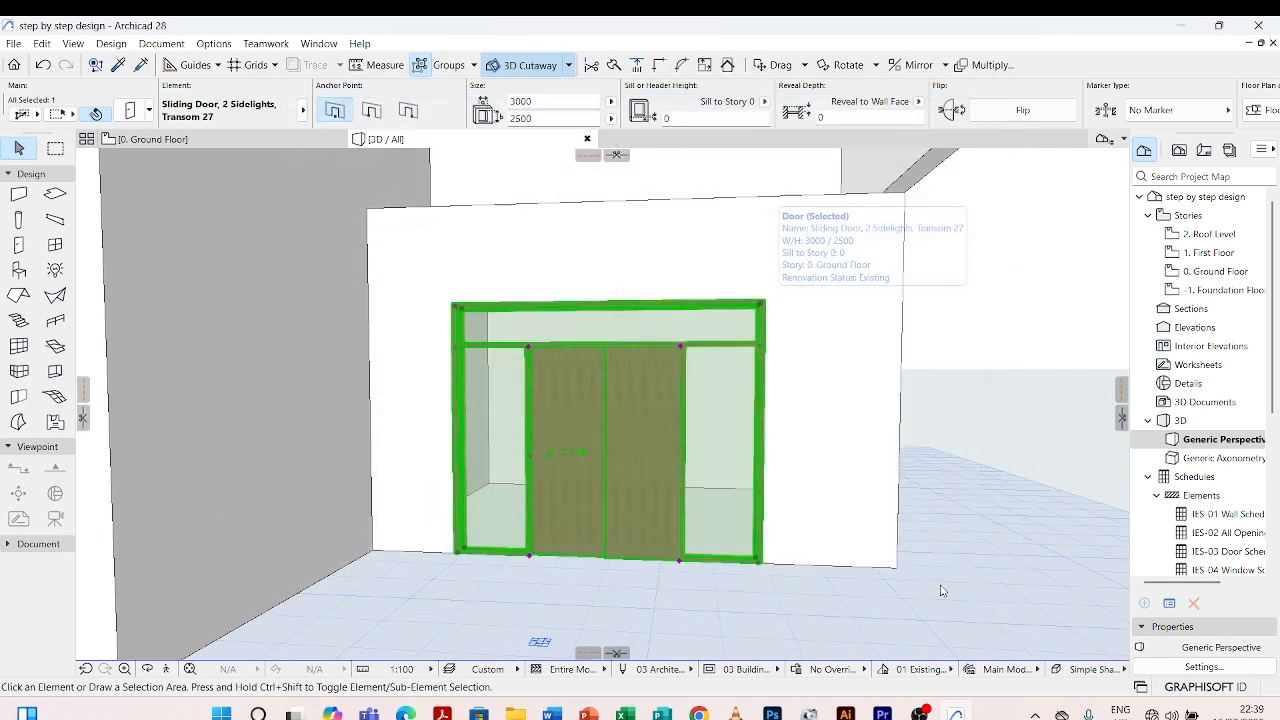
{"action": "left_click", "coordinate": [948, 584]}
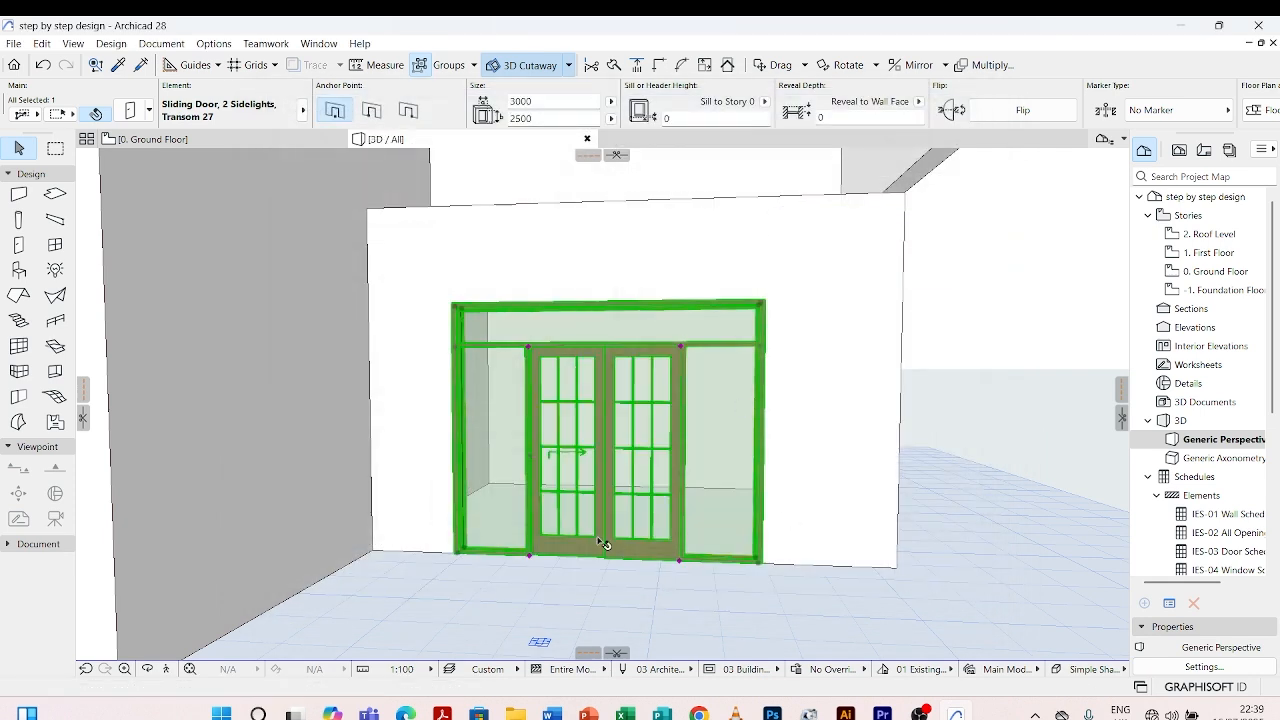
{"action": "scroll", "coordinate": [560, 470], "scroll_direction": "up", "scroll_amount": 4}
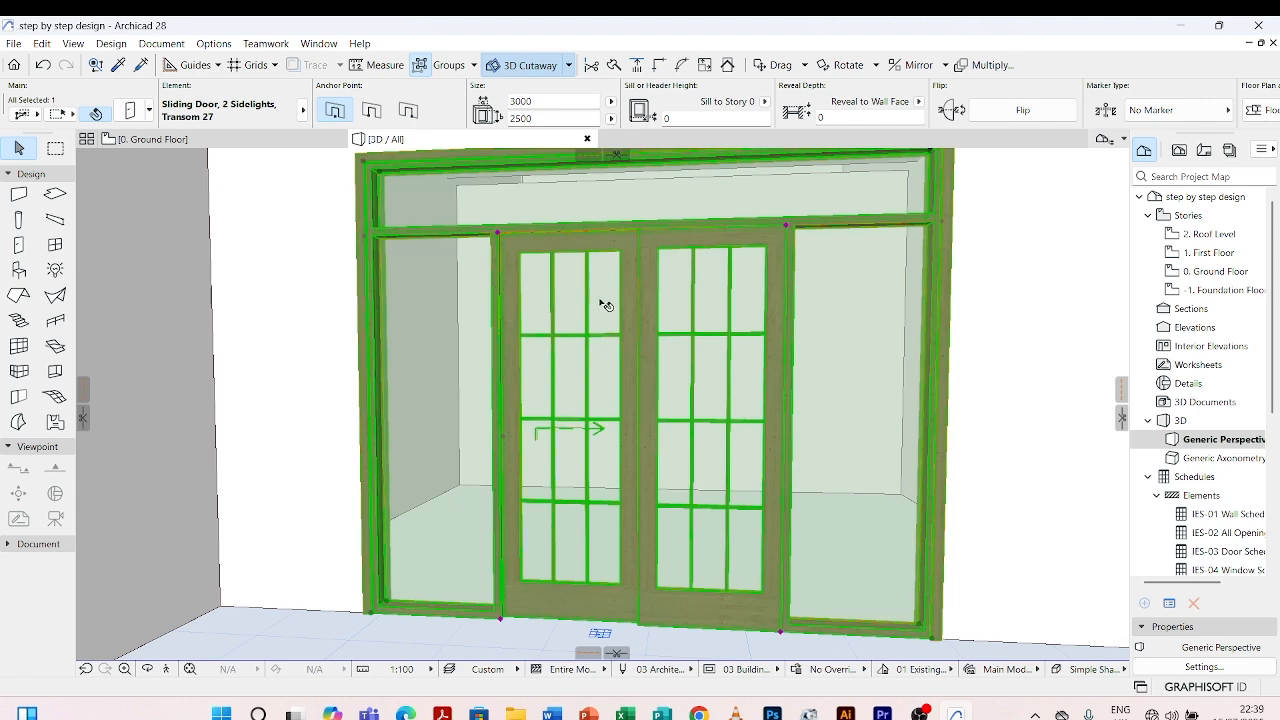
{"action": "scroll", "coordinate": [596, 211], "scroll_direction": "down", "scroll_amount": 1}
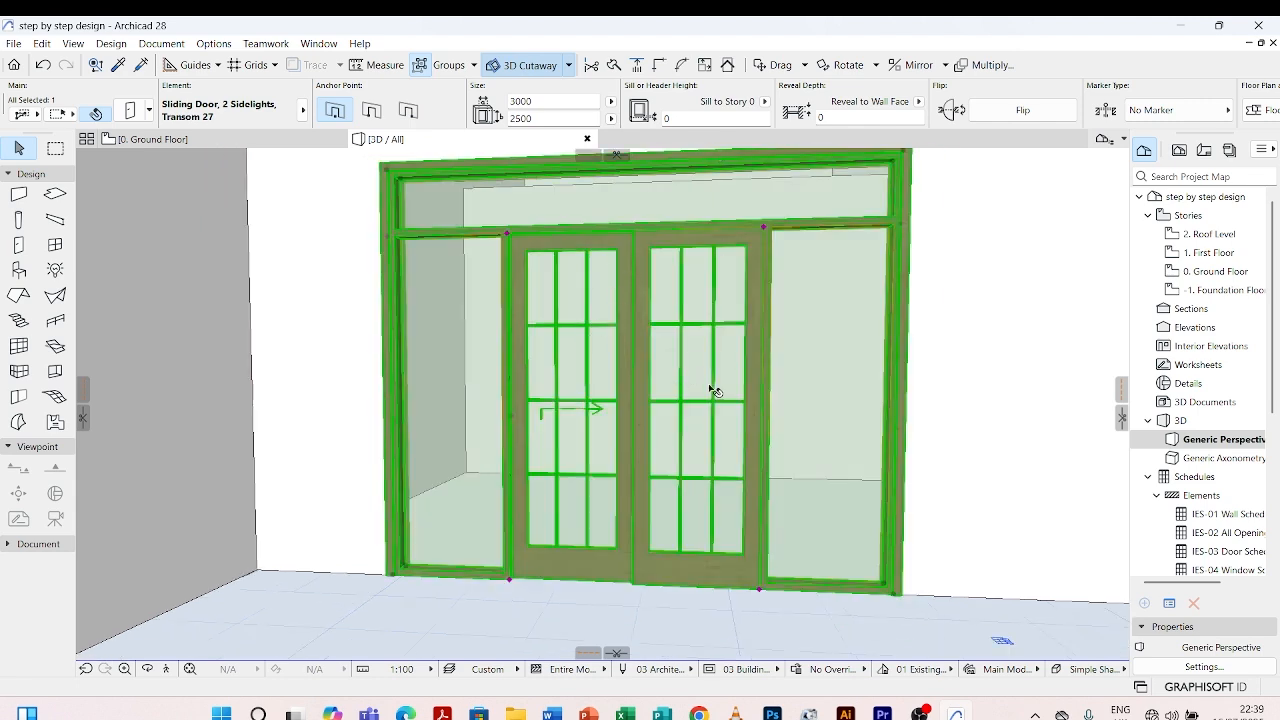
{"action": "scroll", "coordinate": [716, 357], "scroll_direction": "down", "scroll_amount": 1}
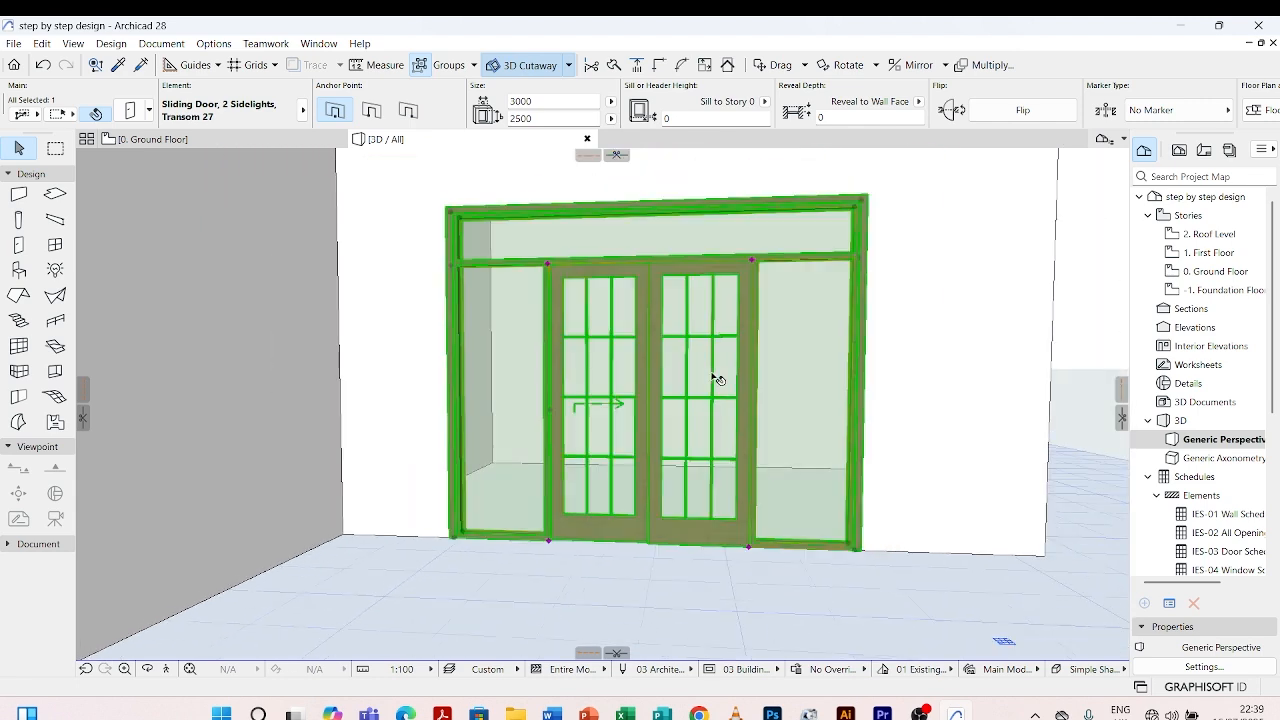
- Set the sliding door's leaf to No Grid and its opening type to 3 Leaves 2 Sliding, and check it in 3D
{"action": "double_click", "coordinate": [716, 379]}
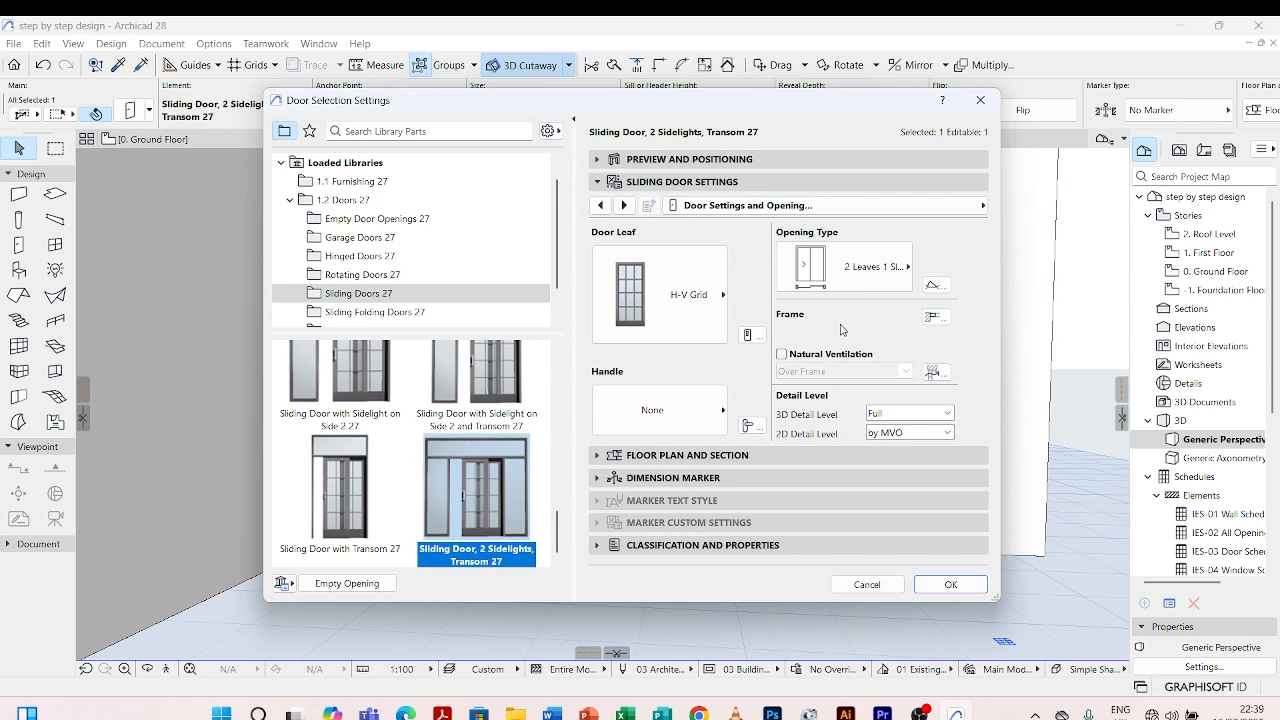
{"action": "left_click", "coordinate": [707, 278]}
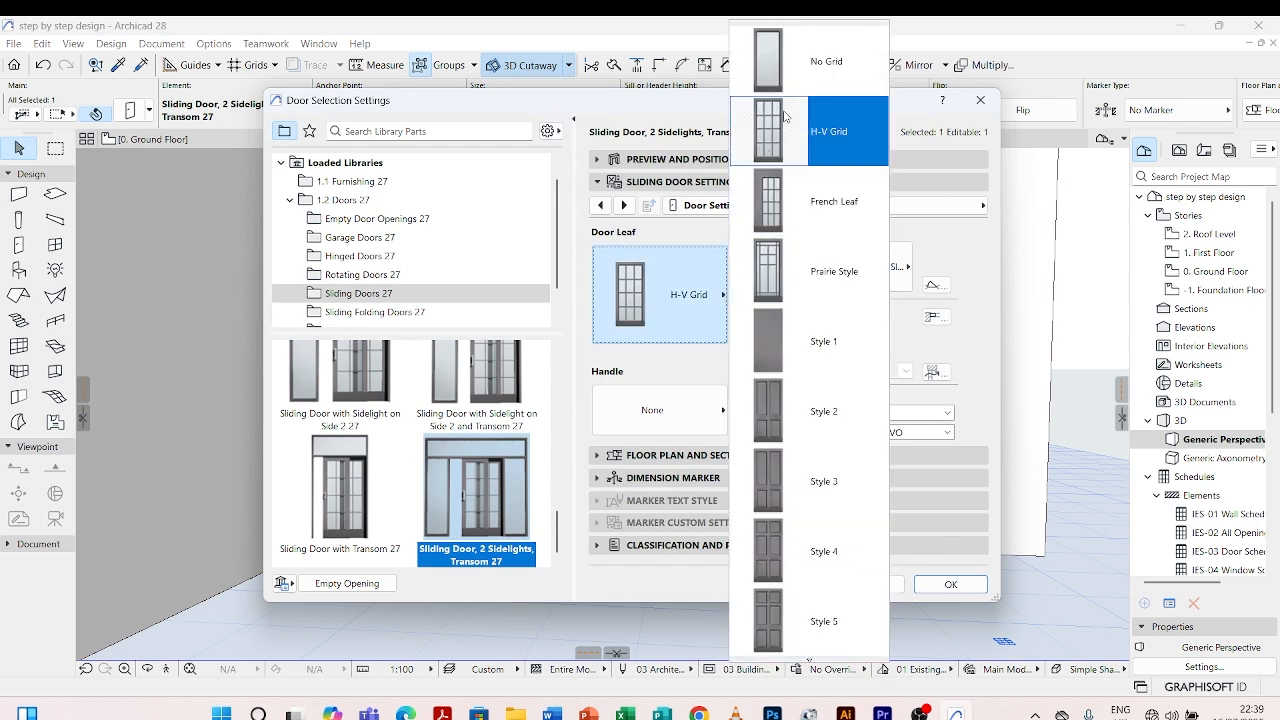
{"action": "left_click", "coordinate": [818, 80]}
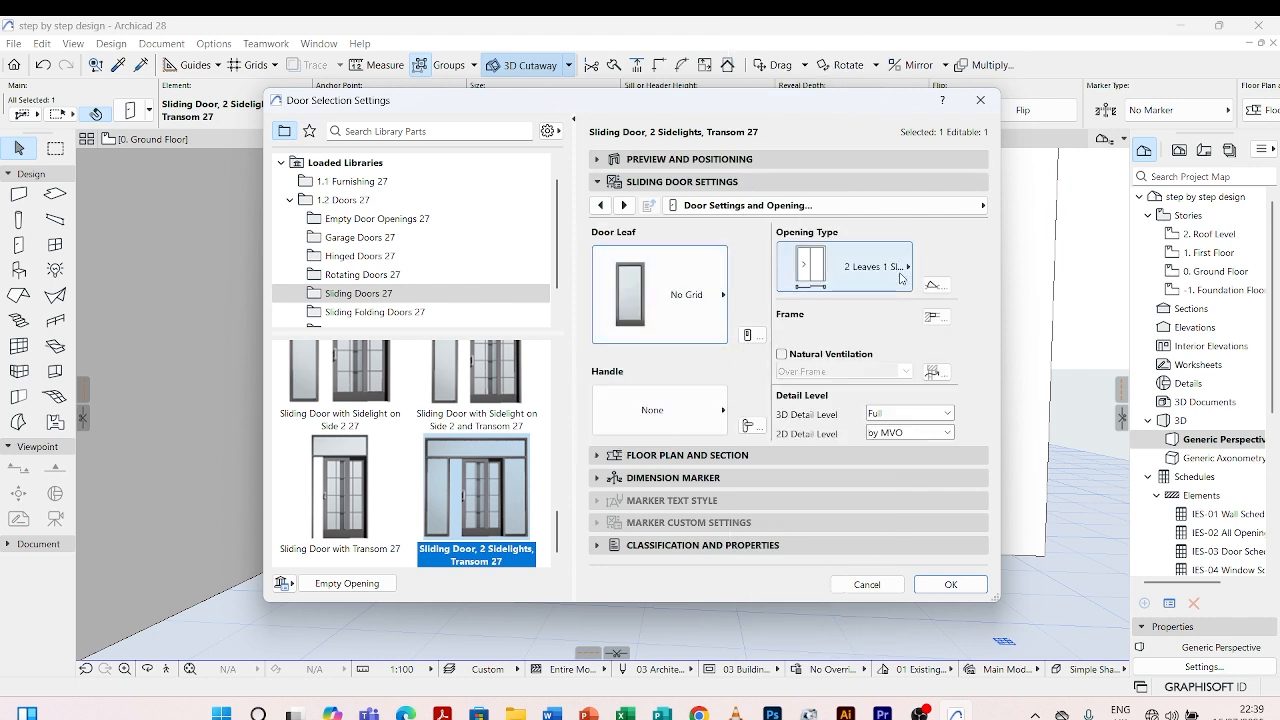
{"action": "left_click", "coordinate": [901, 278]}
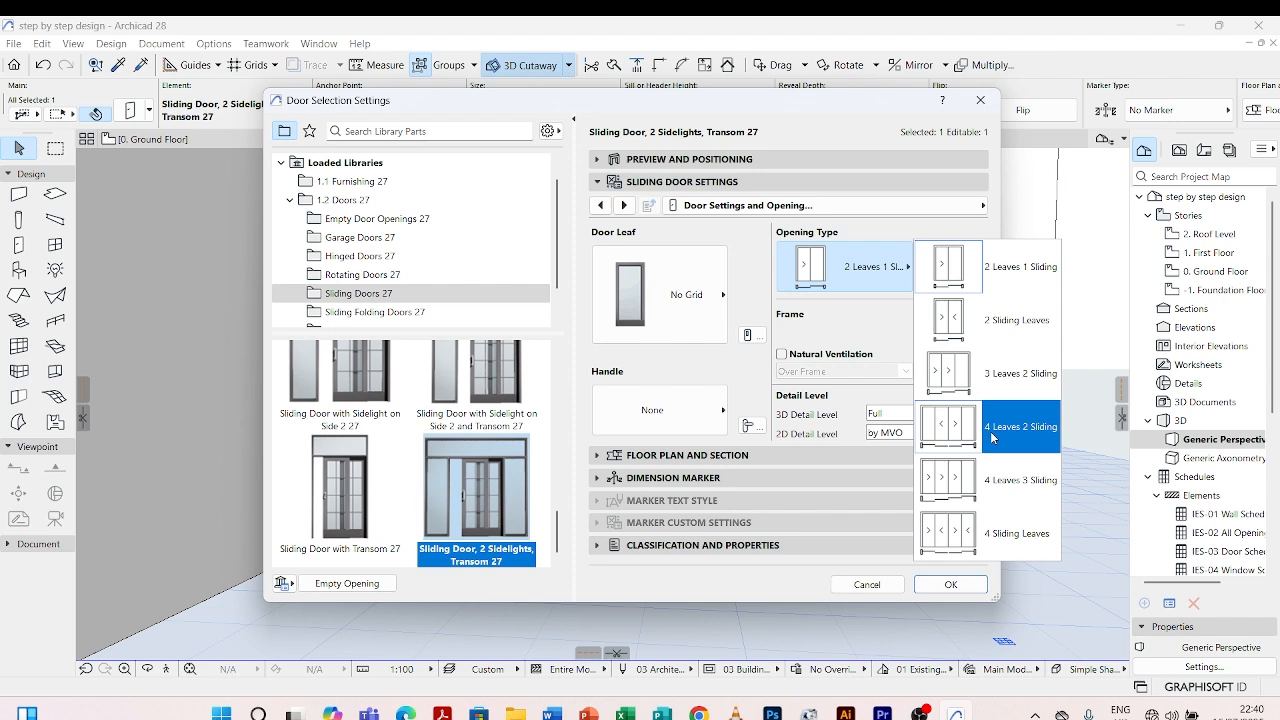
{"action": "left_click", "coordinate": [993, 380]}
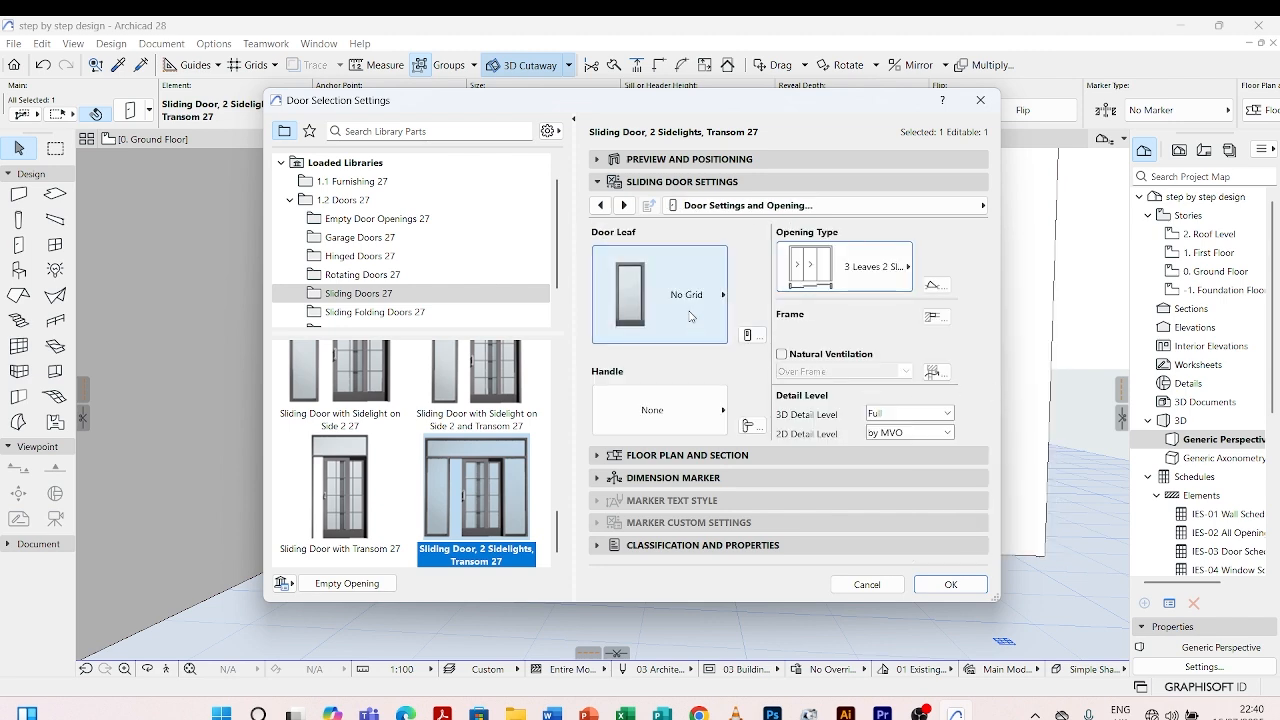
{"action": "left_click", "coordinate": [950, 584]}
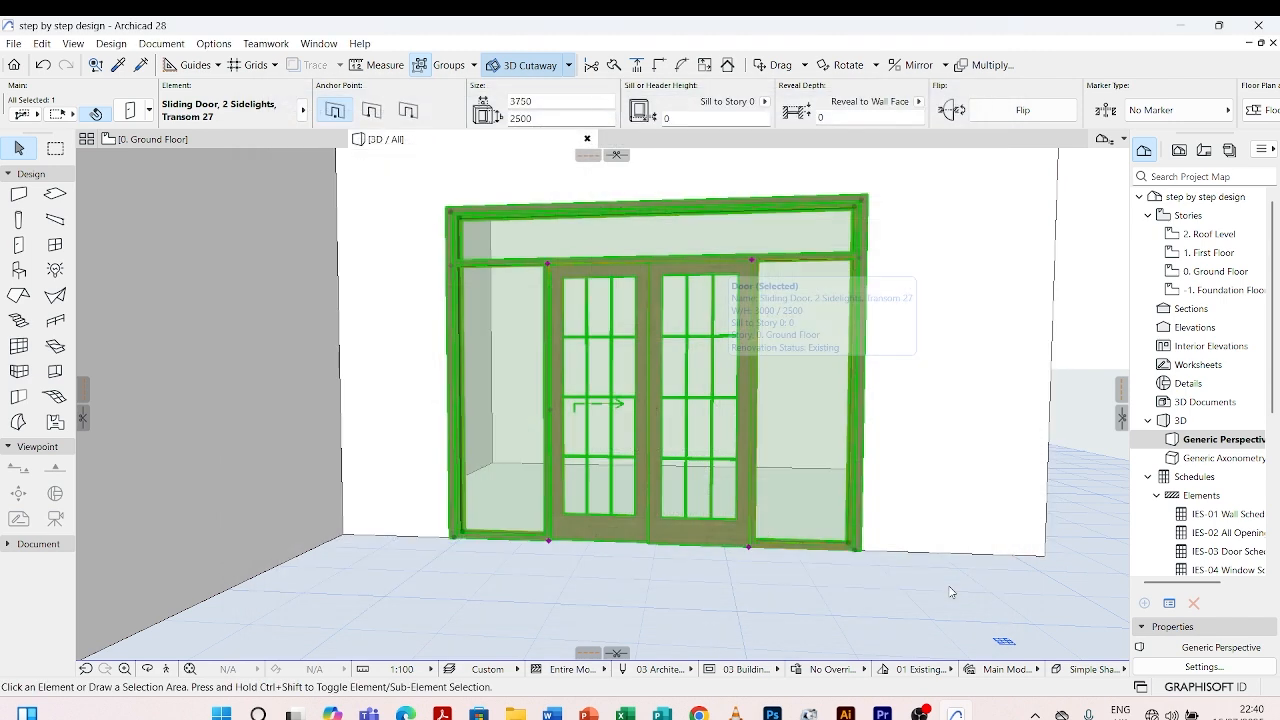
{"action": "scroll", "coordinate": [880, 545], "scroll_direction": "down", "scroll_amount": 1}
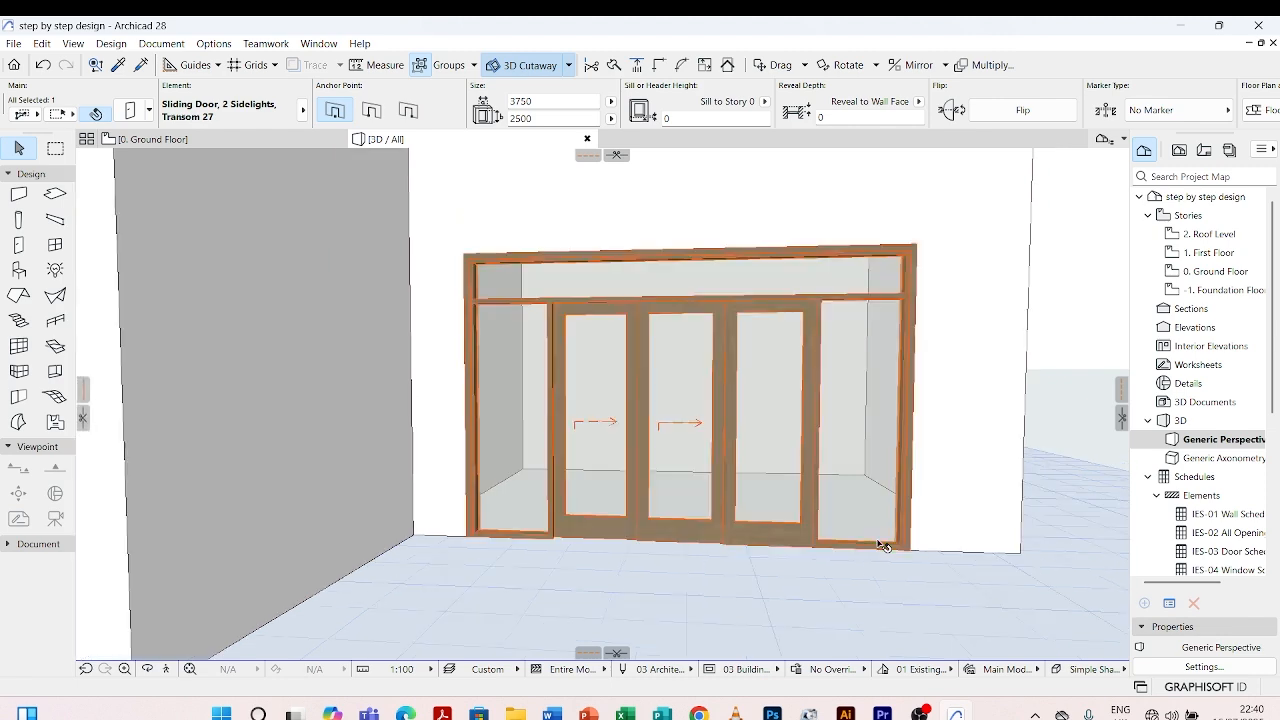
{"action": "left_click", "coordinate": [797, 407]}
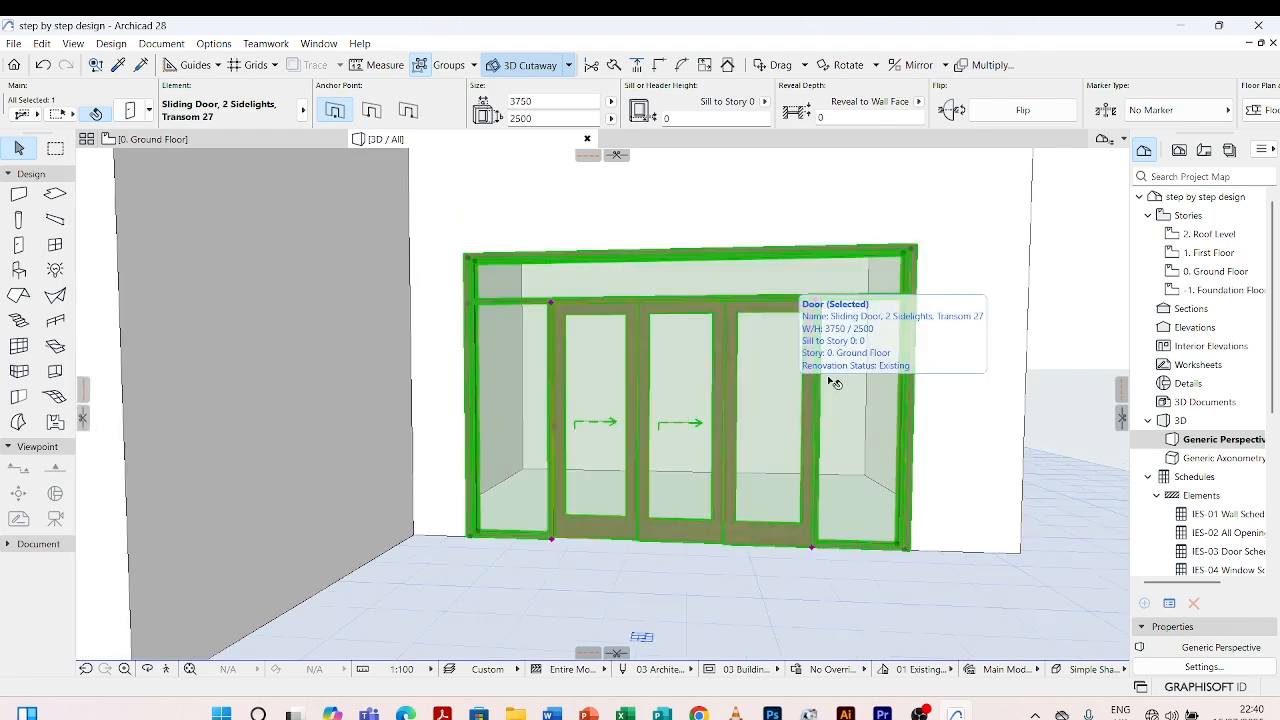
{"action": "scroll", "coordinate": [806, 580], "scroll_direction": "down", "scroll_amount": 1}
{"action": "scroll", "coordinate": [806, 586], "scroll_direction": "down", "scroll_amount": 1}
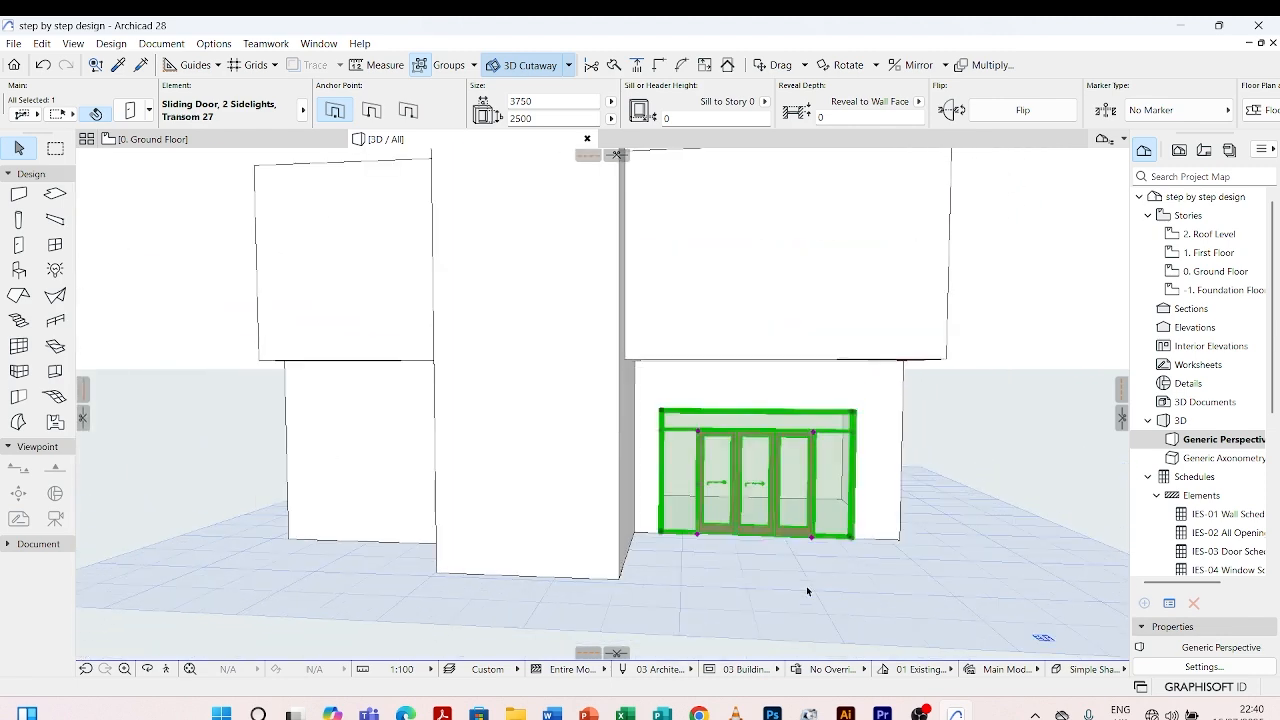
{"action": "scroll", "coordinate": [813, 480], "scroll_direction": "up", "scroll_amount": 2}
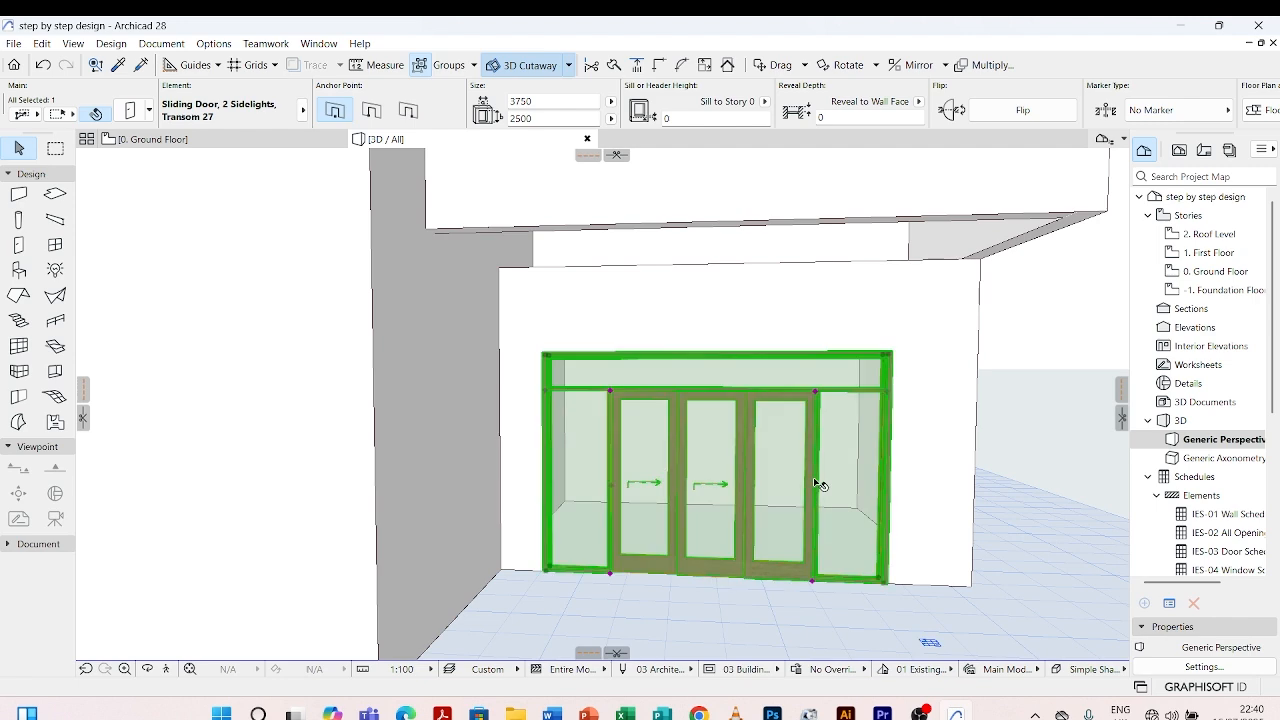
- Set the selected sliding door's opening type to 2 Sliding Leaves and its handle to Fix Handle 5
{"action": "mouse_move", "coordinate": [817, 484]}
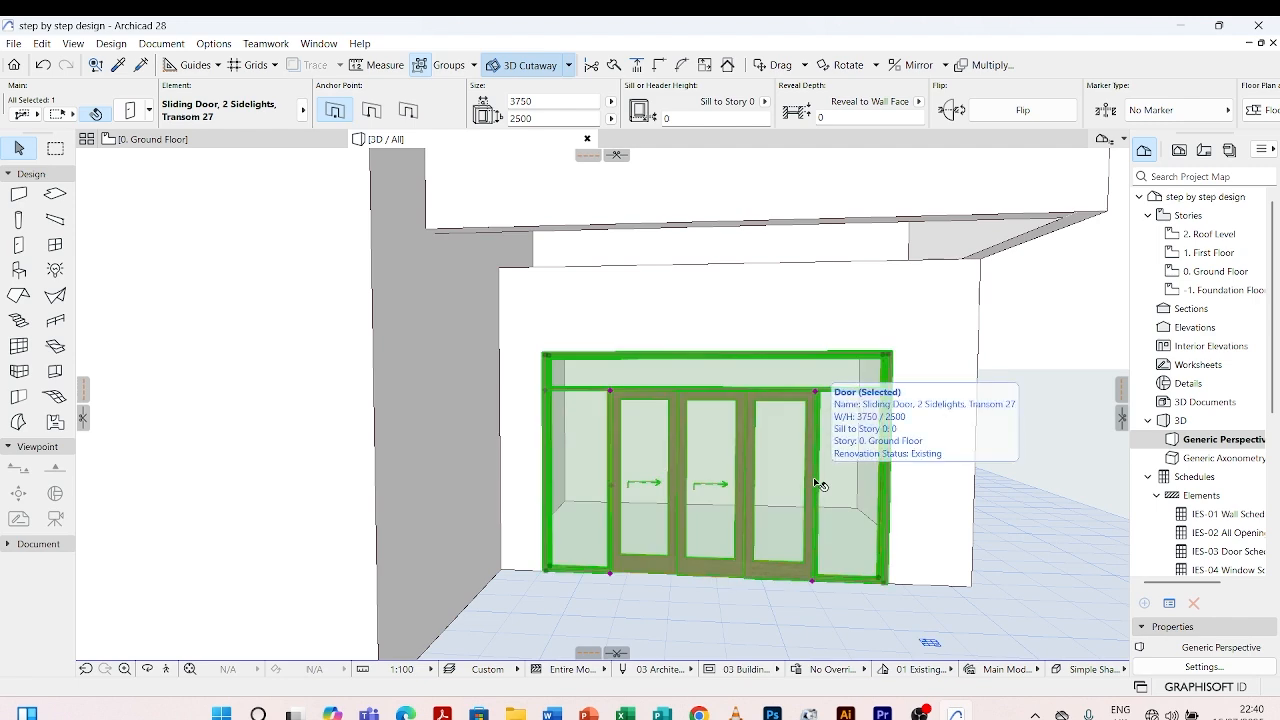
{"action": "double_click", "coordinate": [817, 484]}
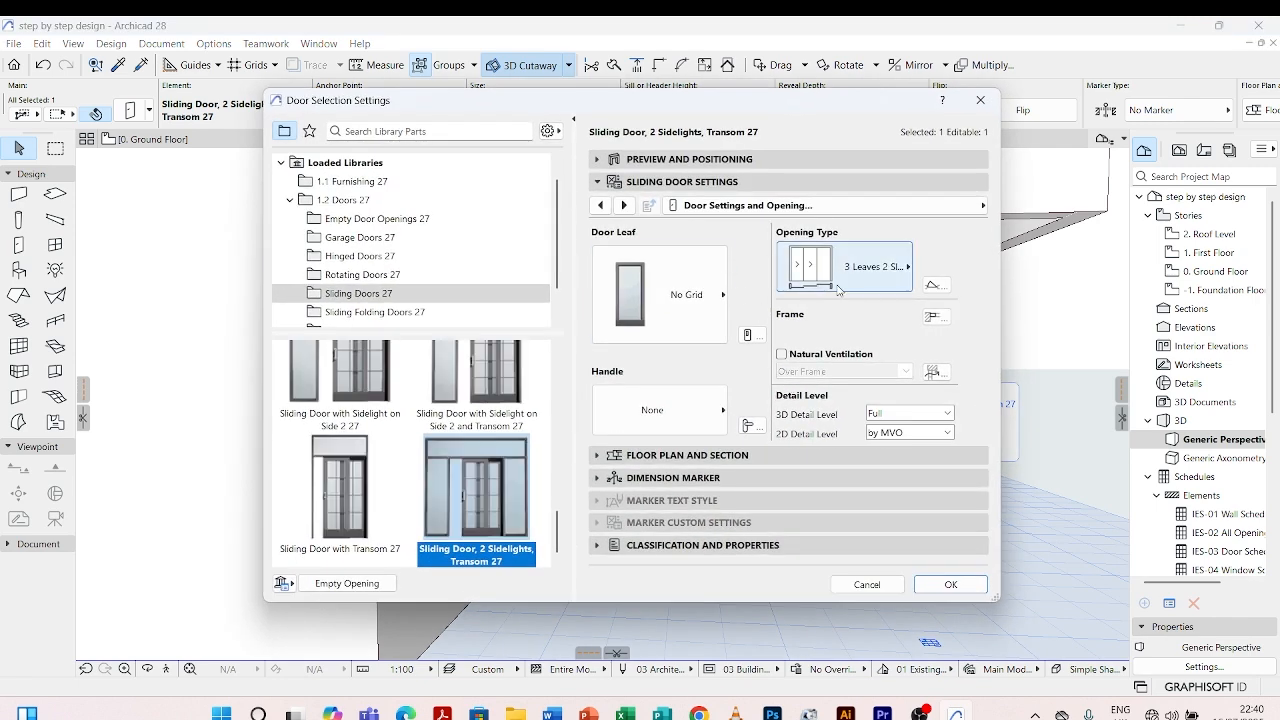
{"action": "left_click", "coordinate": [906, 267]}
{"action": "left_click", "coordinate": [1001, 336]}
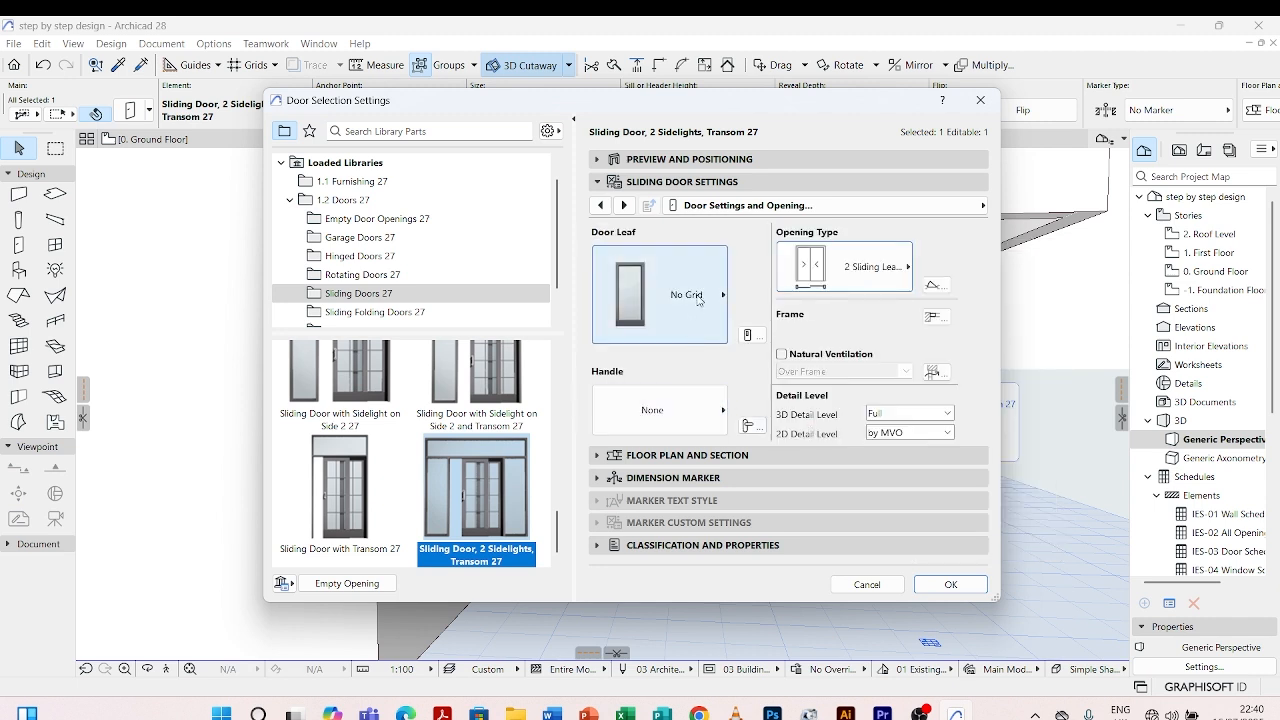
{"action": "left_click", "coordinate": [712, 411]}
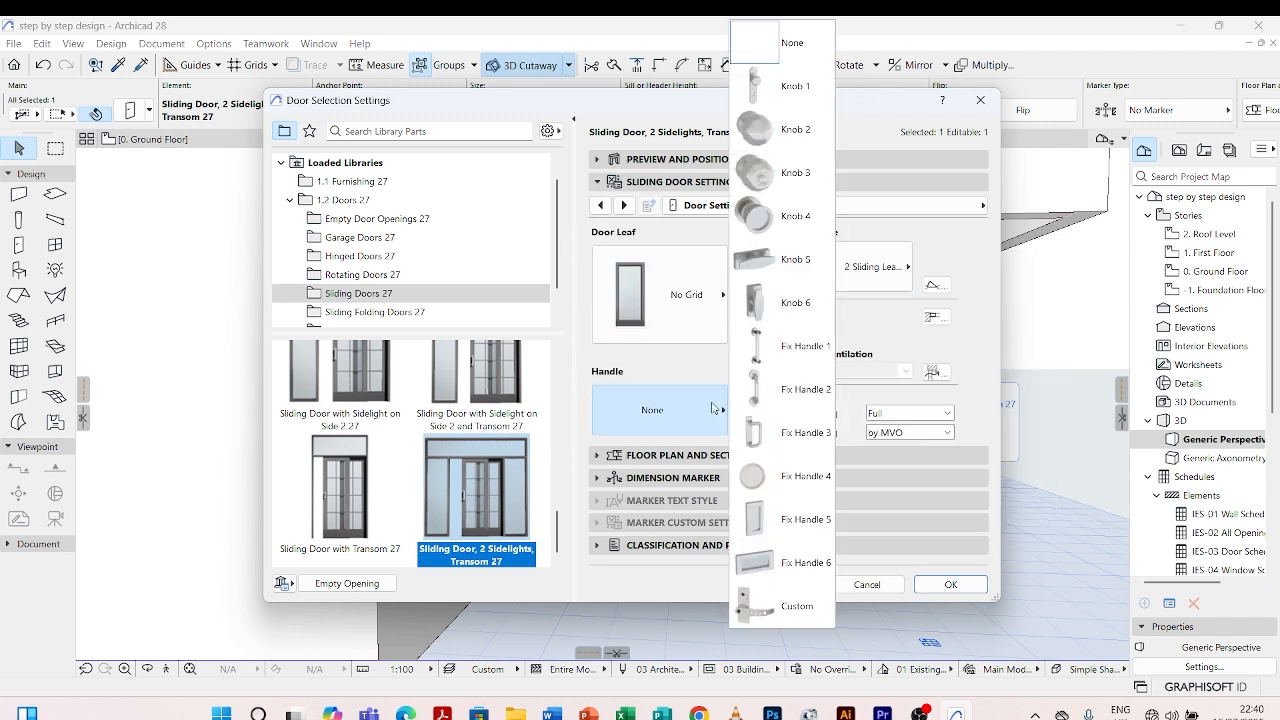
{"action": "left_click", "coordinate": [768, 519]}
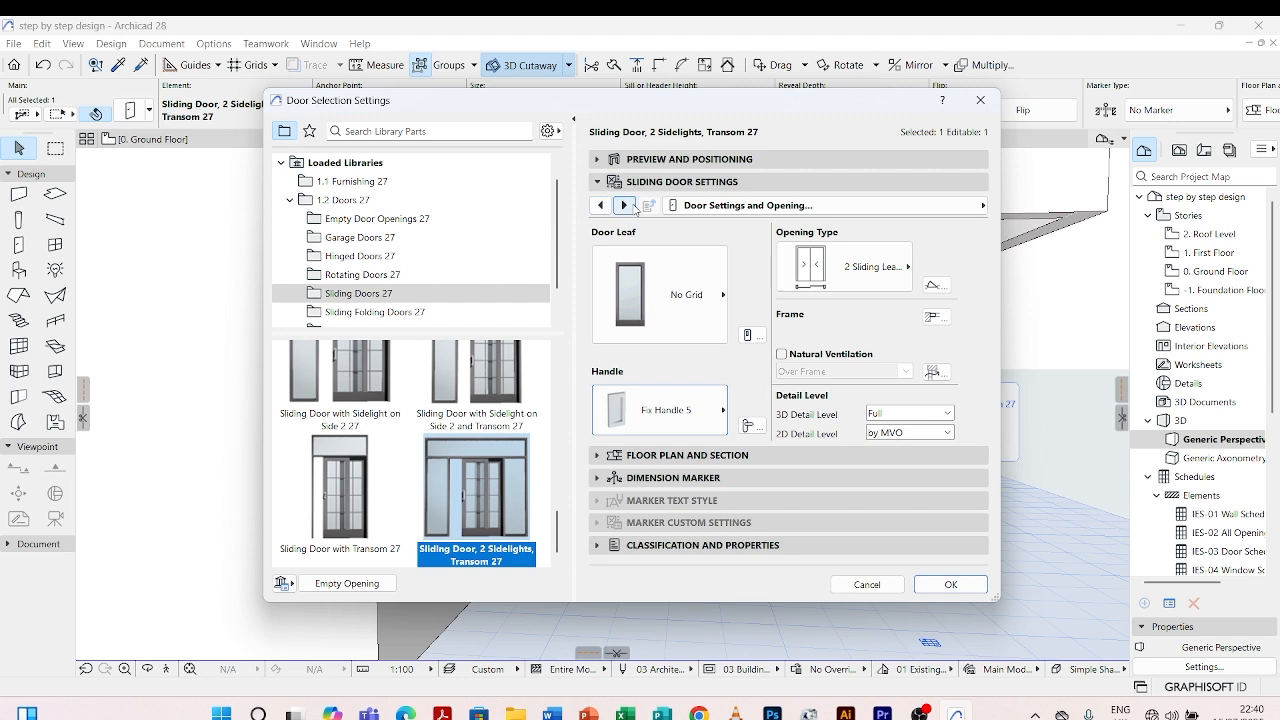
- Make the sliding door's frame thickness equal to the wall thickness in its frame style settings
{"action": "left_click", "coordinate": [626, 205]}
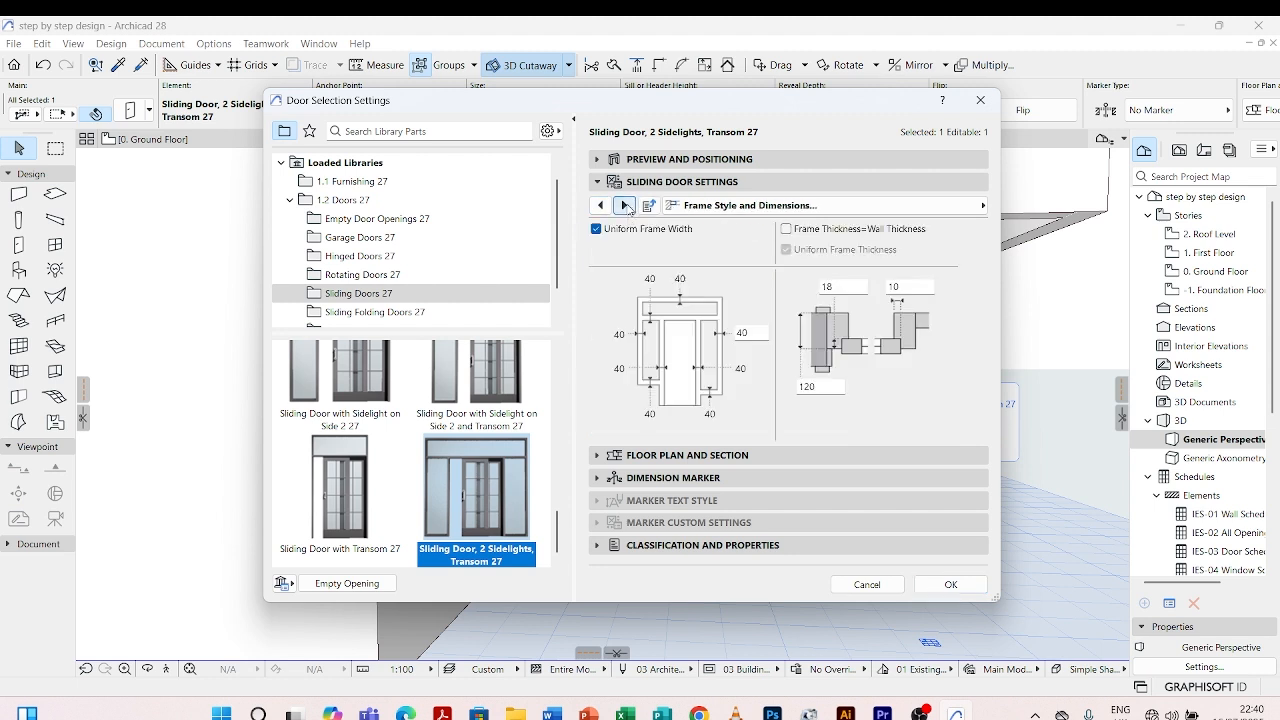
{"action": "left_click", "coordinate": [600, 205]}
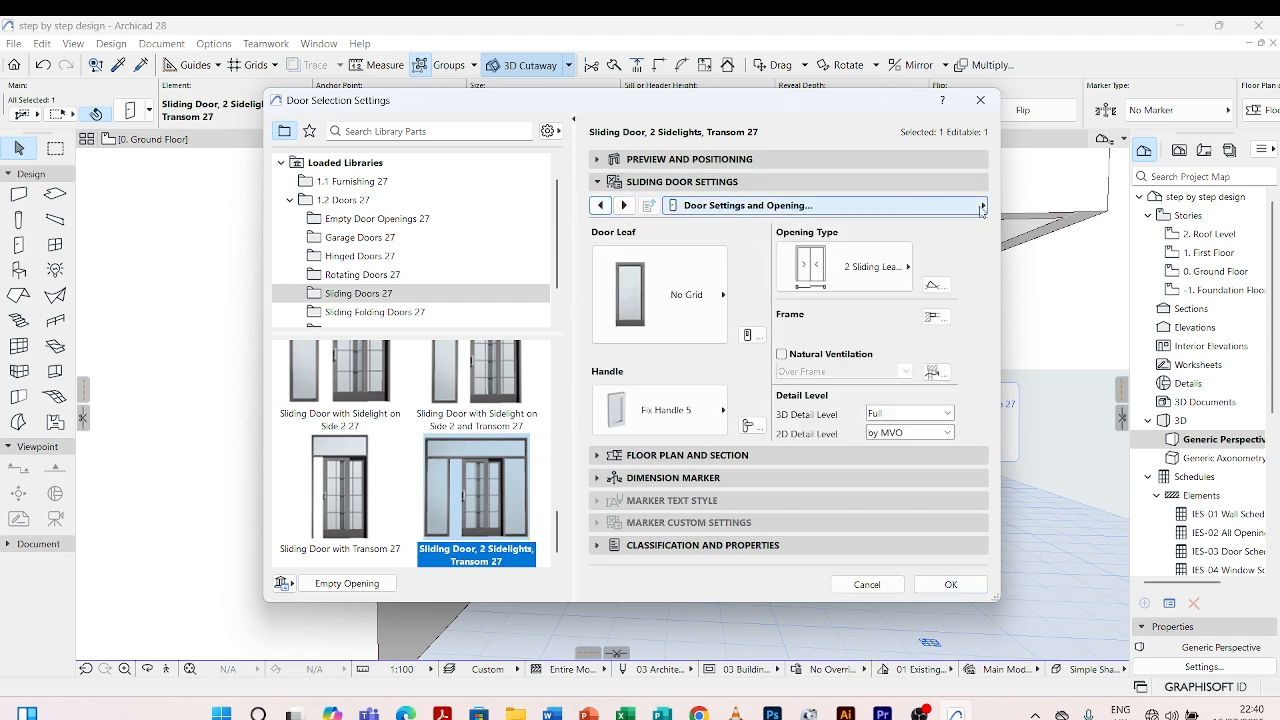
{"action": "left_click", "coordinate": [982, 205]}
{"action": "scroll", "coordinate": [1090, 450], "scroll_direction": "down", "scroll_amount": 2}
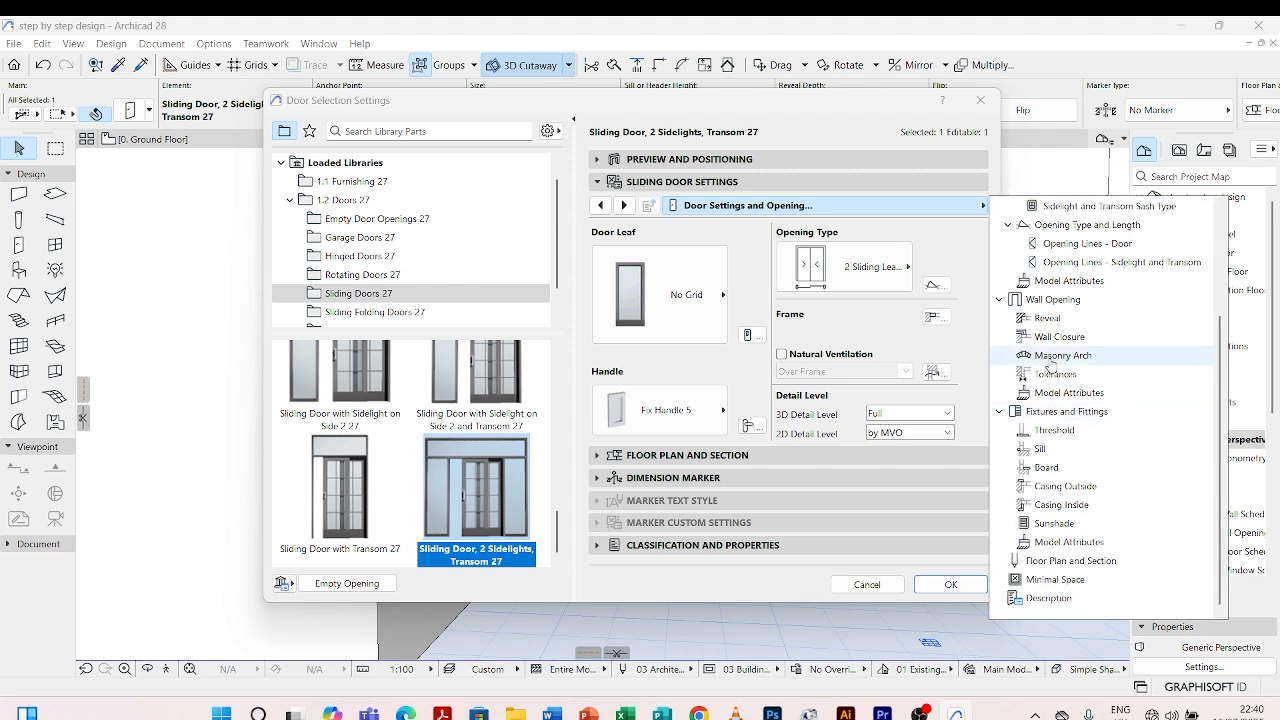
{"action": "scroll", "coordinate": [1090, 450], "scroll_direction": "up", "scroll_amount": 3}
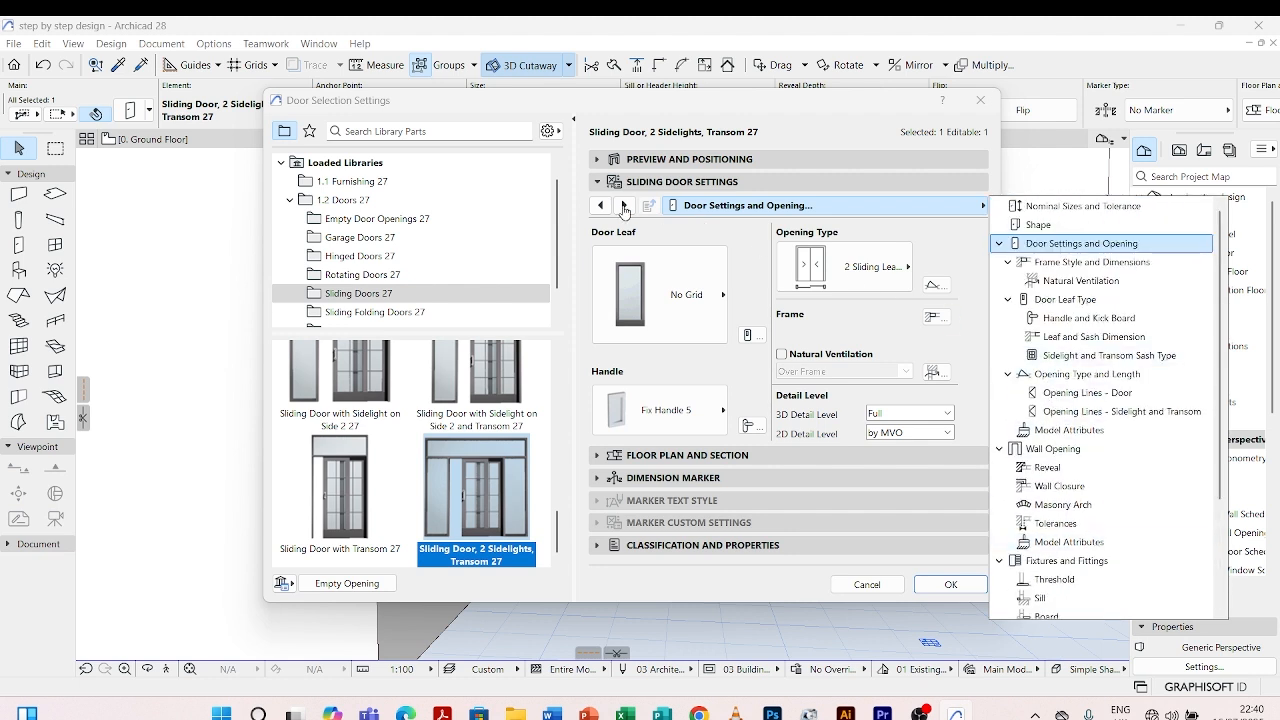
{"action": "left_click", "coordinate": [624, 205]}
{"action": "left_click", "coordinate": [624, 205]}
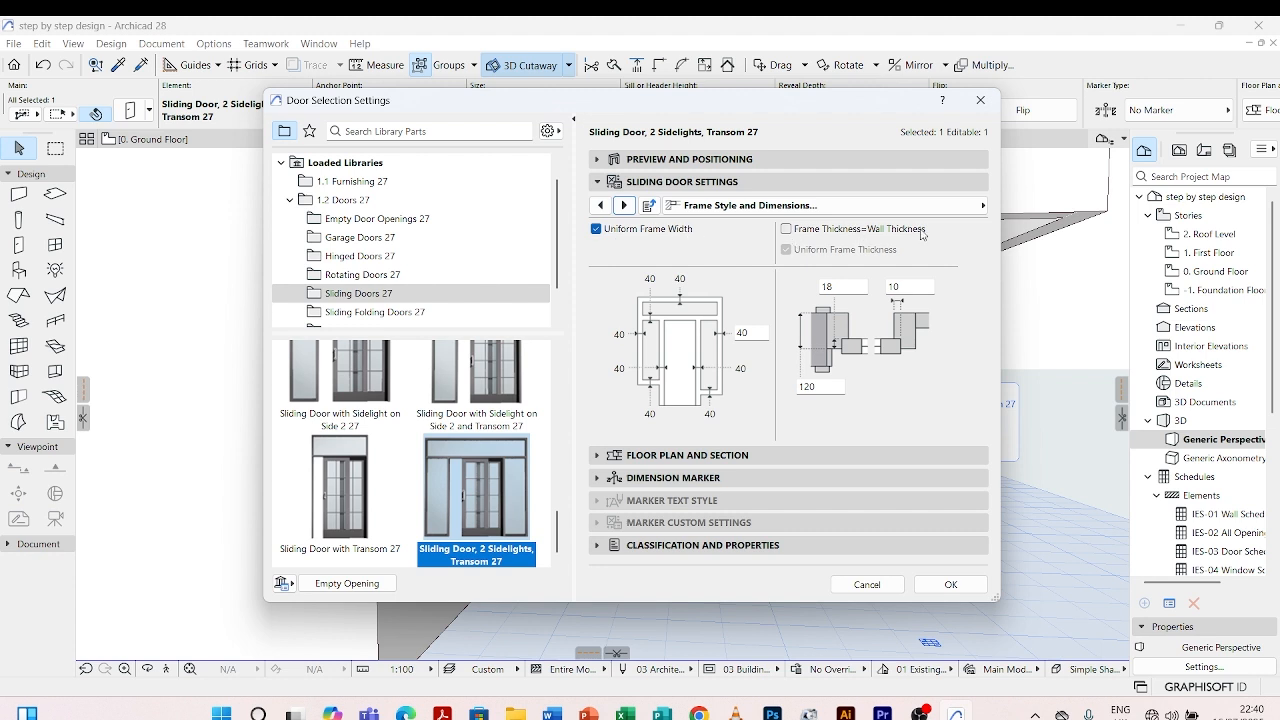
{"action": "left_click", "coordinate": [786, 229]}
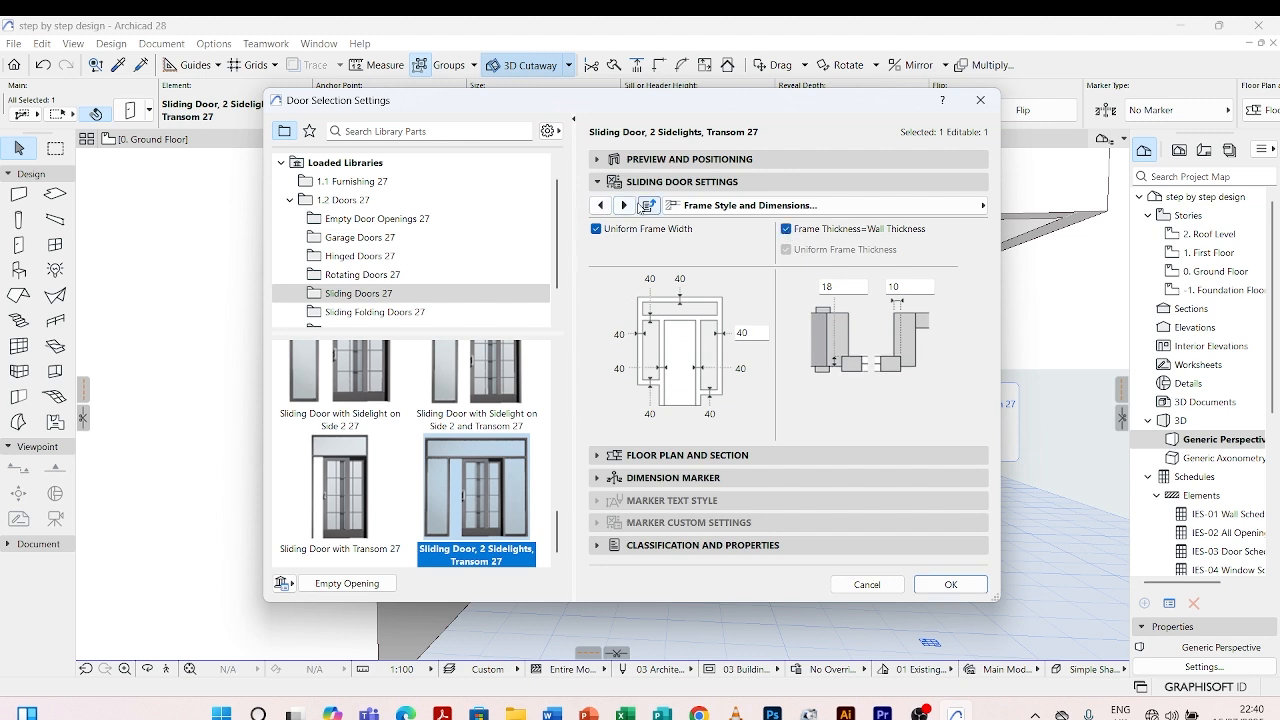
- Enable Over Glazing natural ventilation for the sliding door's transom, apply the settings and inspect the door in 3D
{"action": "left_click", "coordinate": [624, 205]}
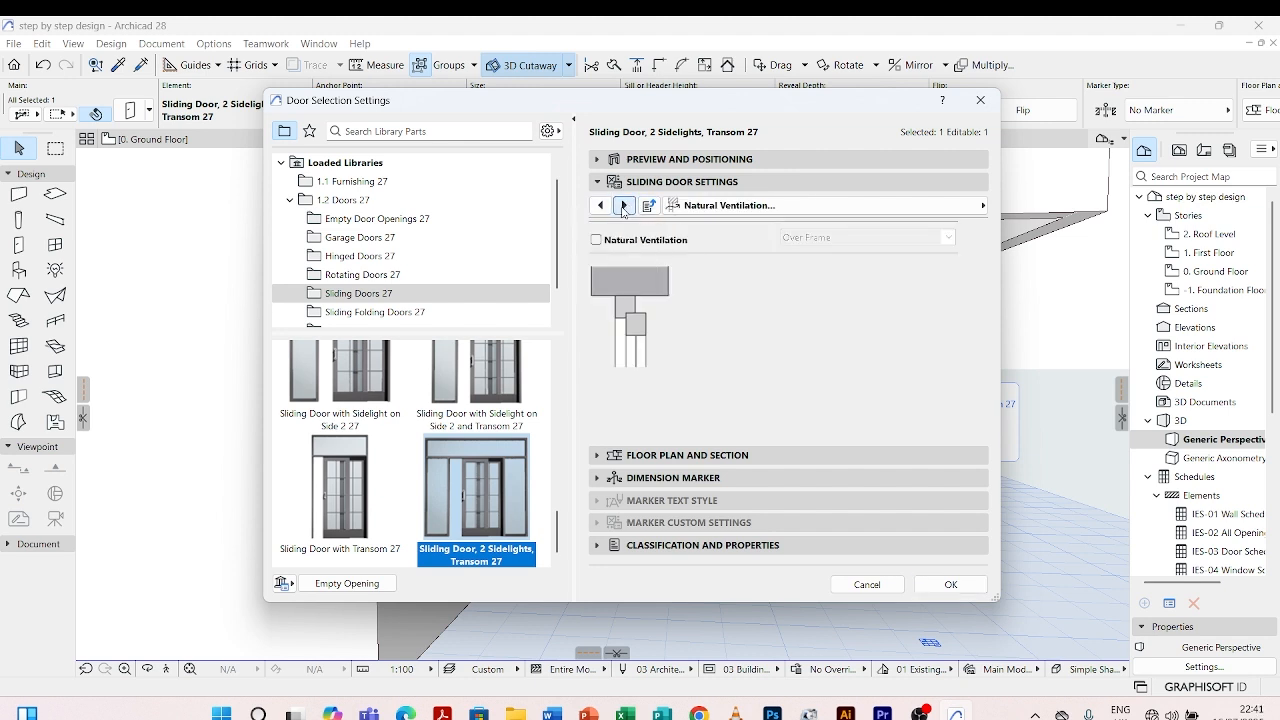
{"action": "left_click", "coordinate": [596, 241]}
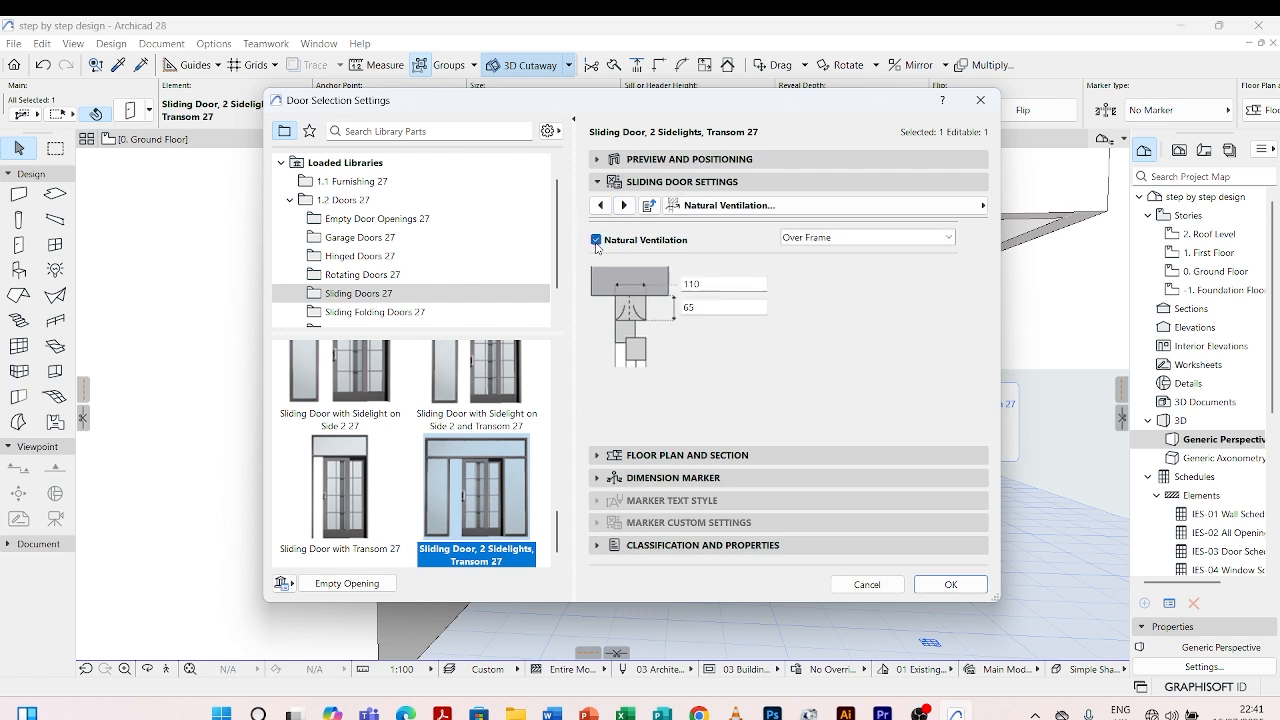
{"action": "left_click", "coordinate": [938, 240]}
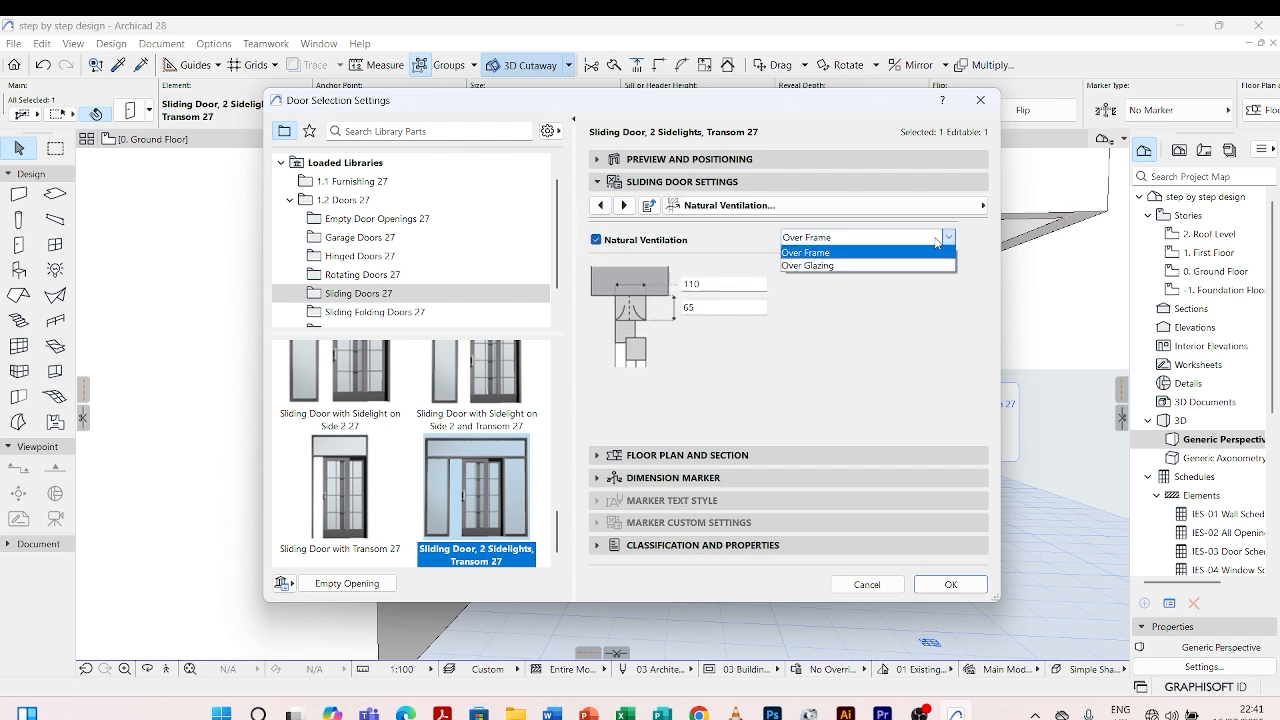
{"action": "left_click", "coordinate": [921, 266]}
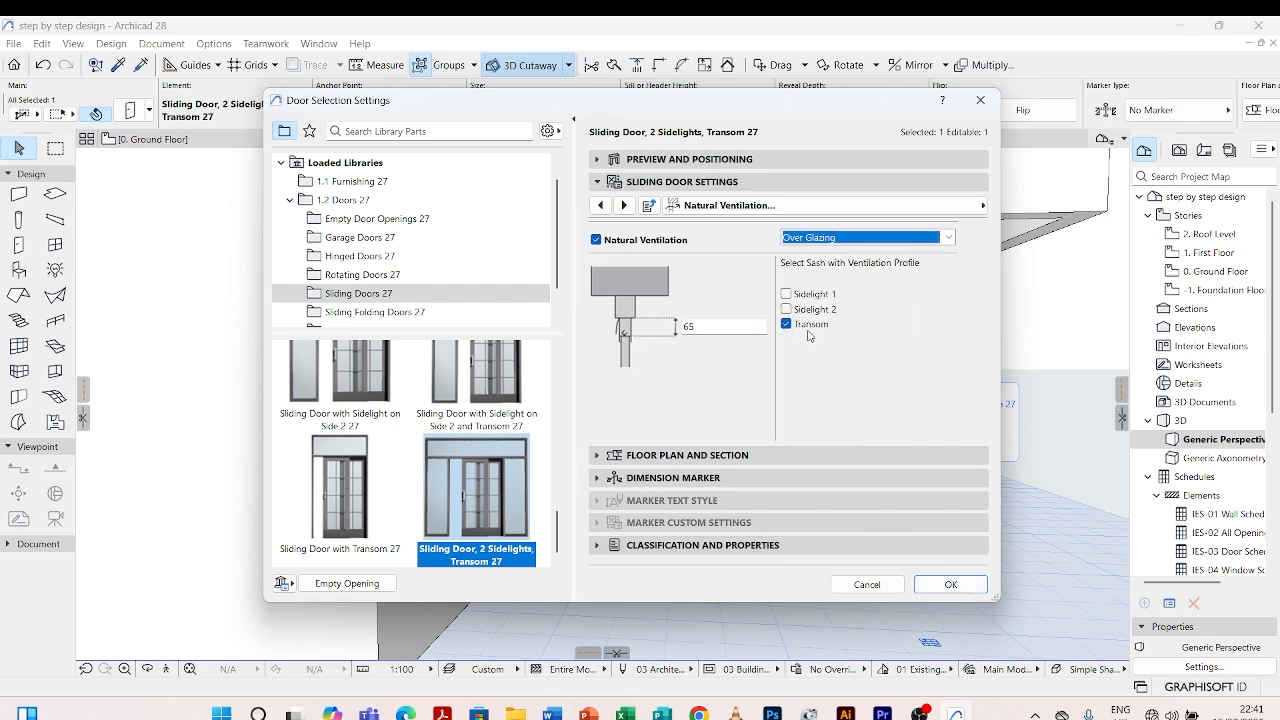
{"action": "left_click", "coordinate": [949, 585]}
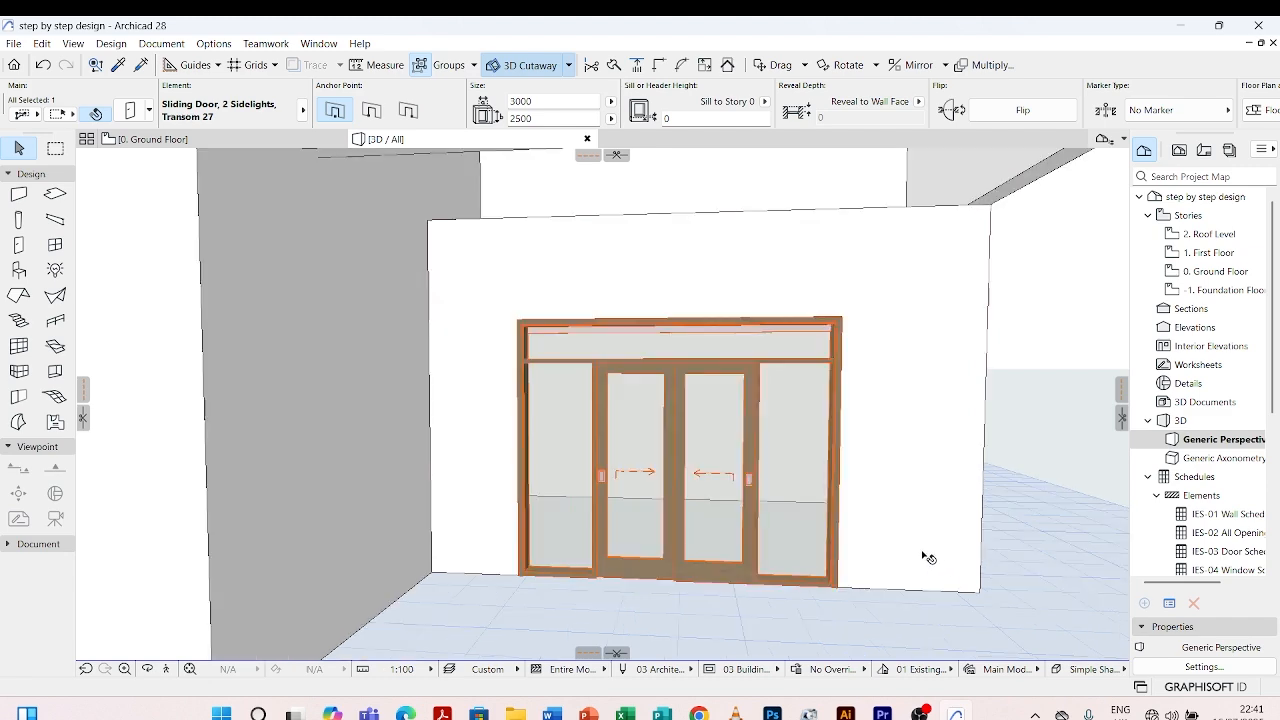
{"action": "scroll", "coordinate": [674, 389], "scroll_direction": "up", "scroll_amount": 5}
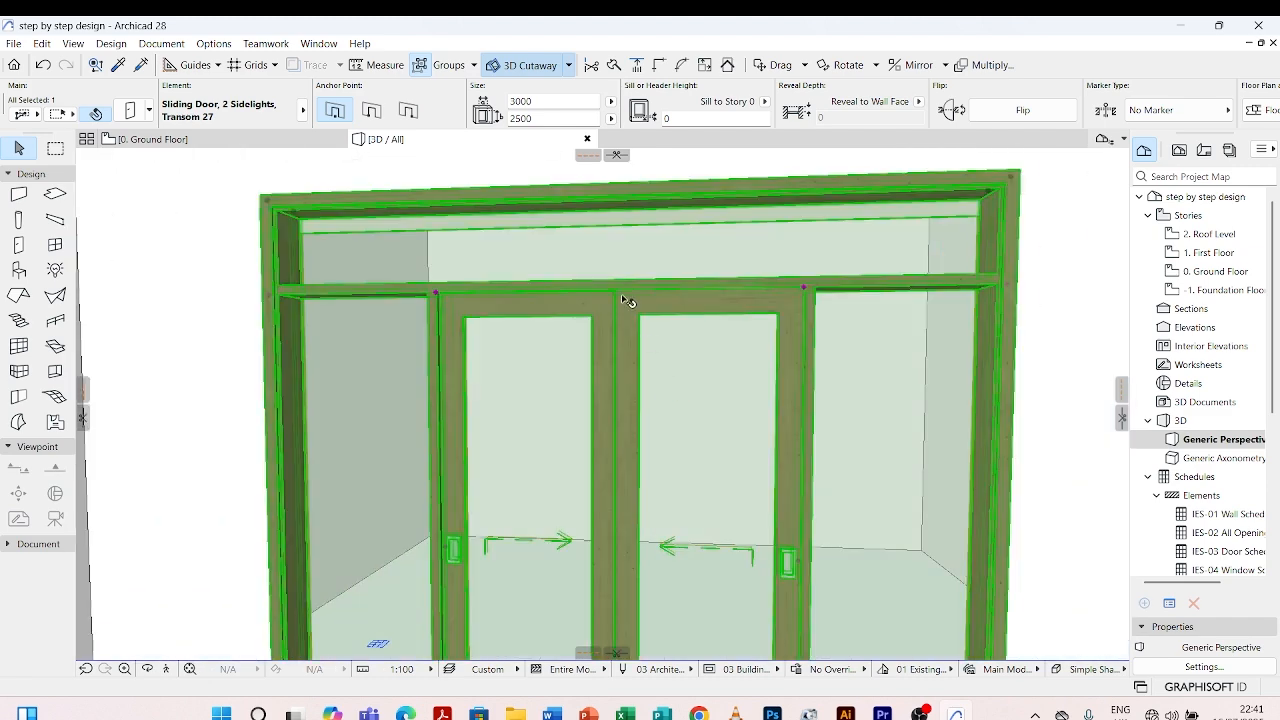
{"action": "scroll", "coordinate": [627, 300], "scroll_direction": "down", "scroll_amount": 4}
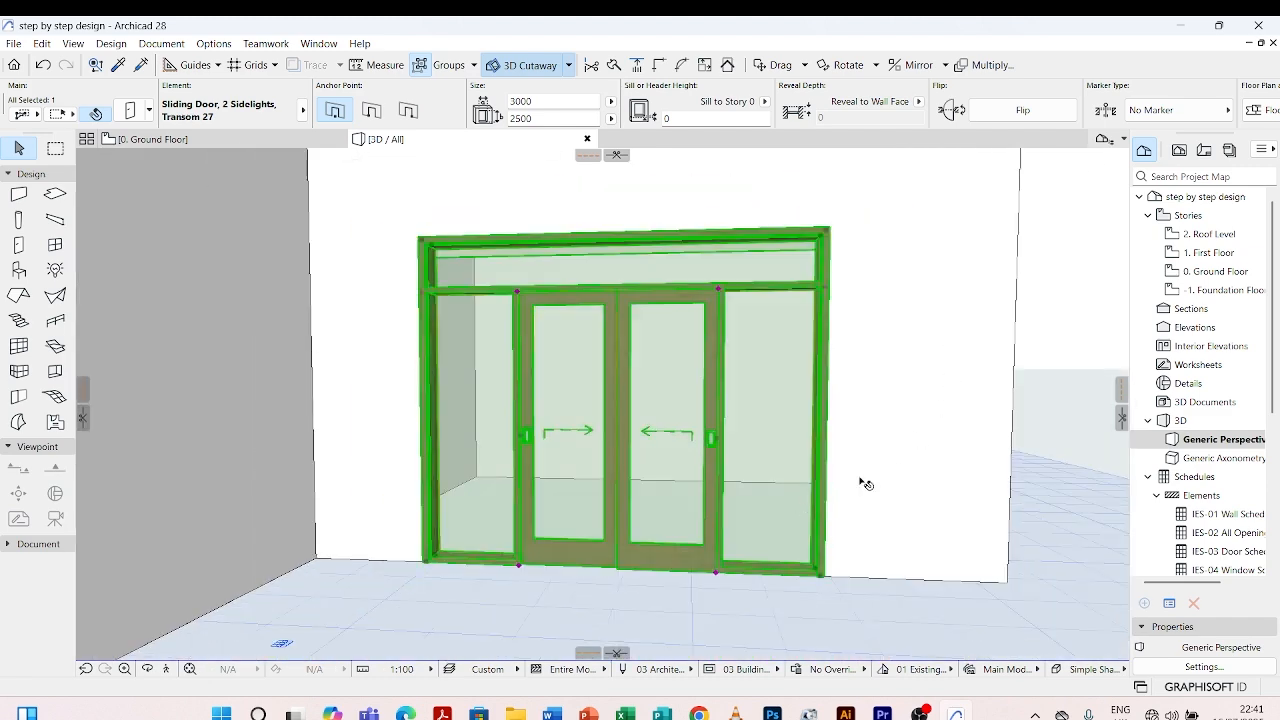
{"action": "scroll", "coordinate": [749, 460], "scroll_direction": "up", "scroll_amount": 6}
{"action": "scroll", "coordinate": [743, 357], "scroll_direction": "down", "scroll_amount": 6}
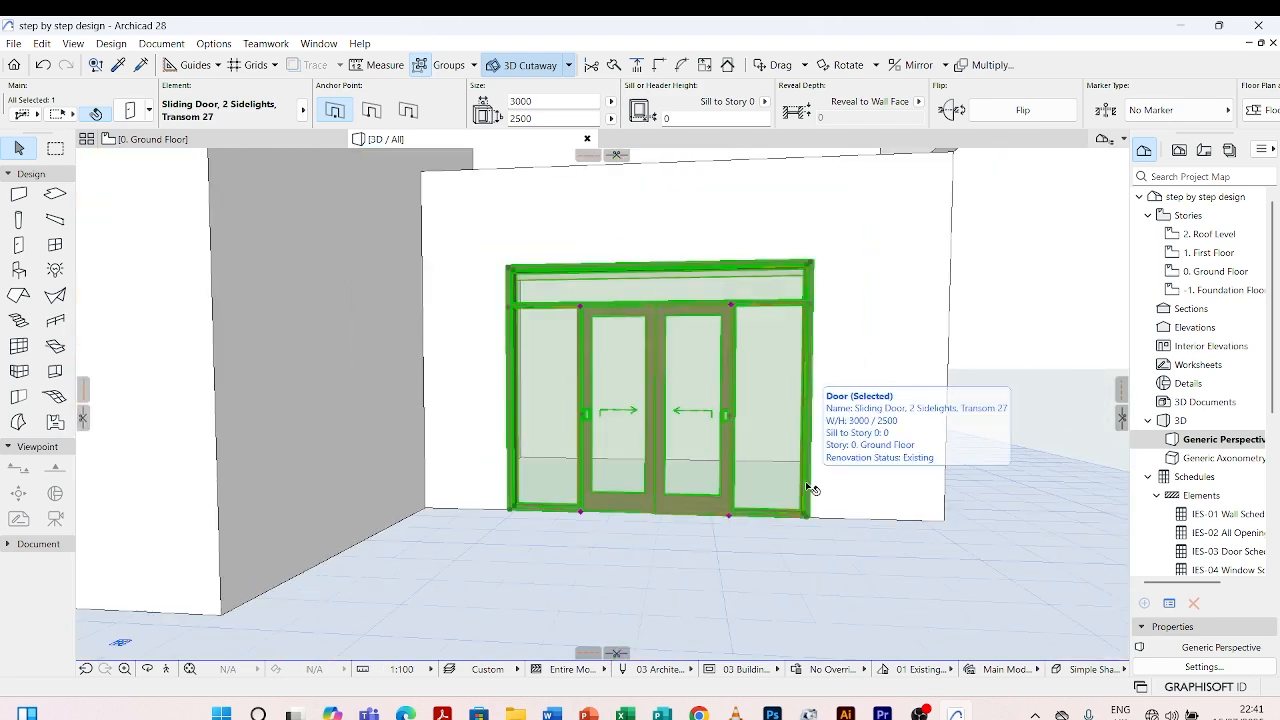
- Examine the sliding door's leaf type, handle and kick board, and sash dimension settings, plus the sash styles available for the transom
{"action": "double_click", "coordinate": [805, 481]}
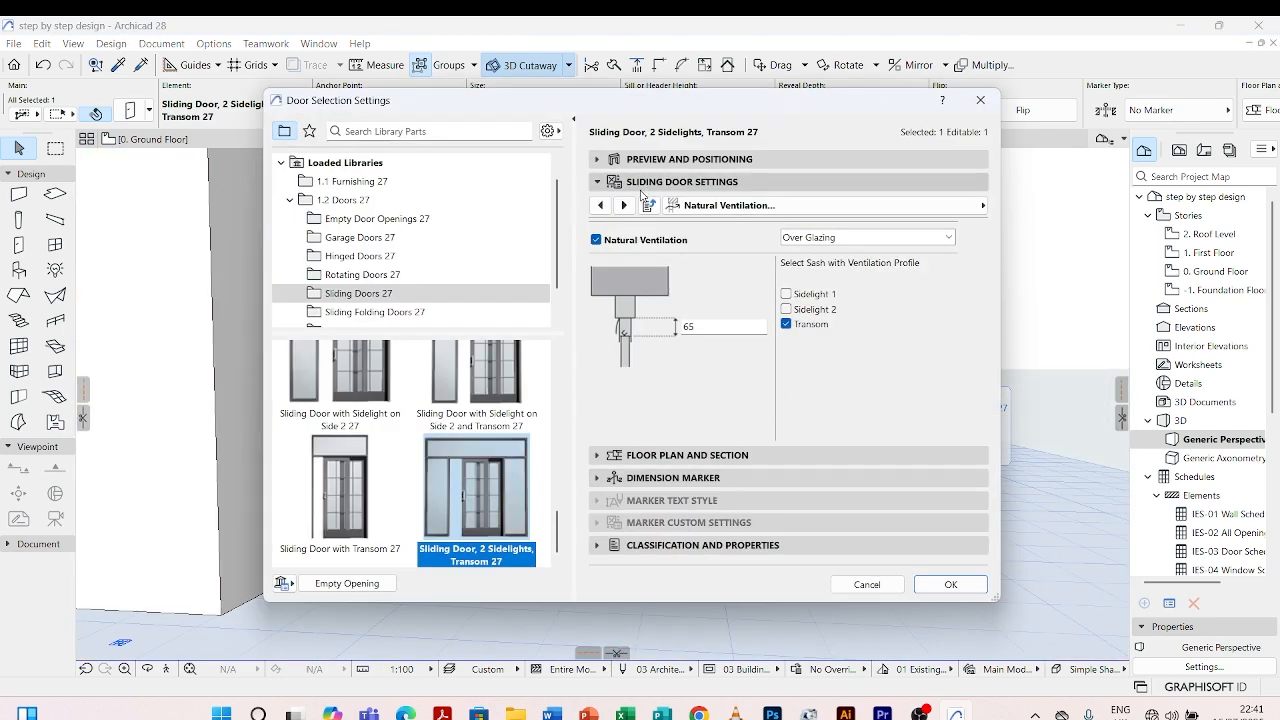
{"action": "left_click", "coordinate": [625, 204]}
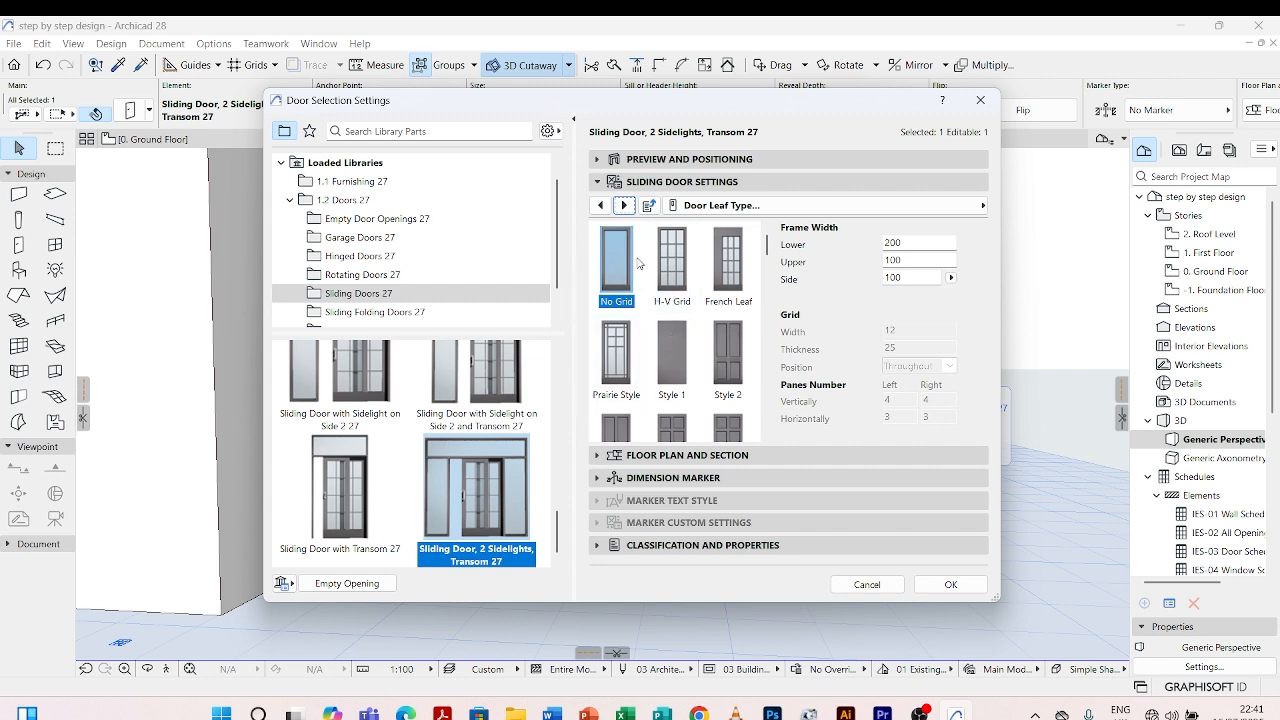
{"action": "left_click", "coordinate": [623, 205]}
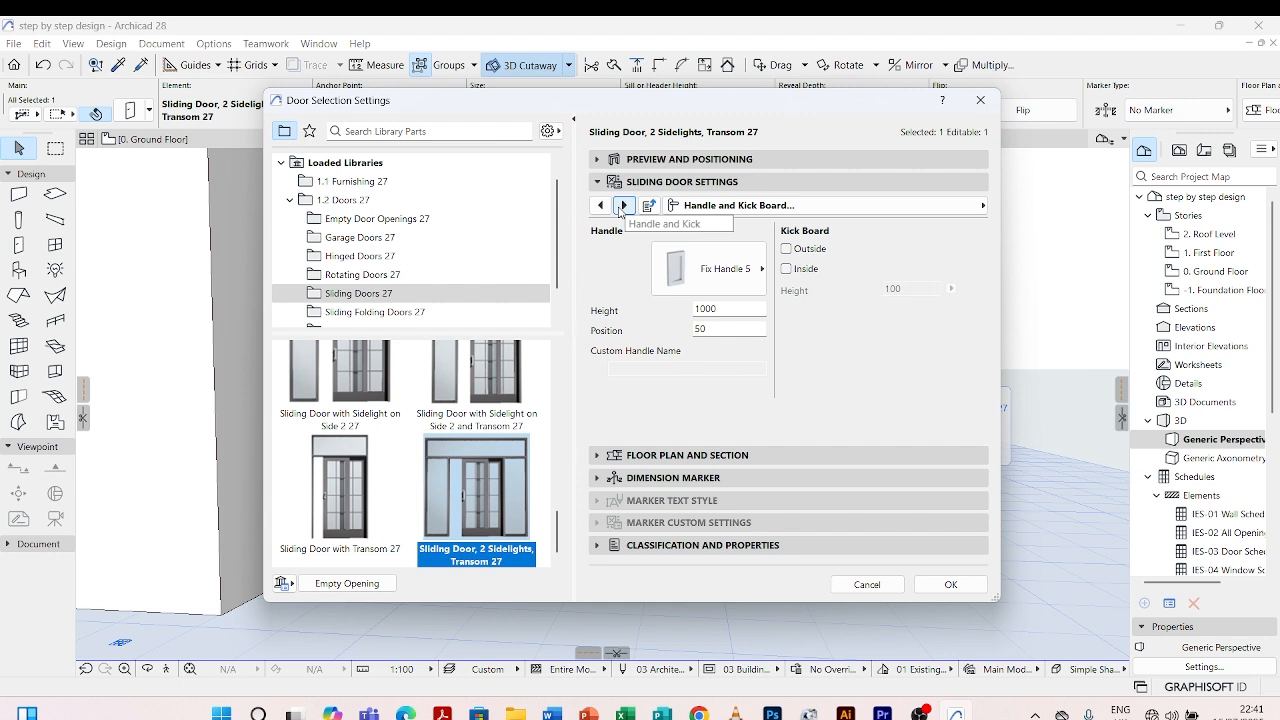
{"action": "left_click", "coordinate": [623, 205]}
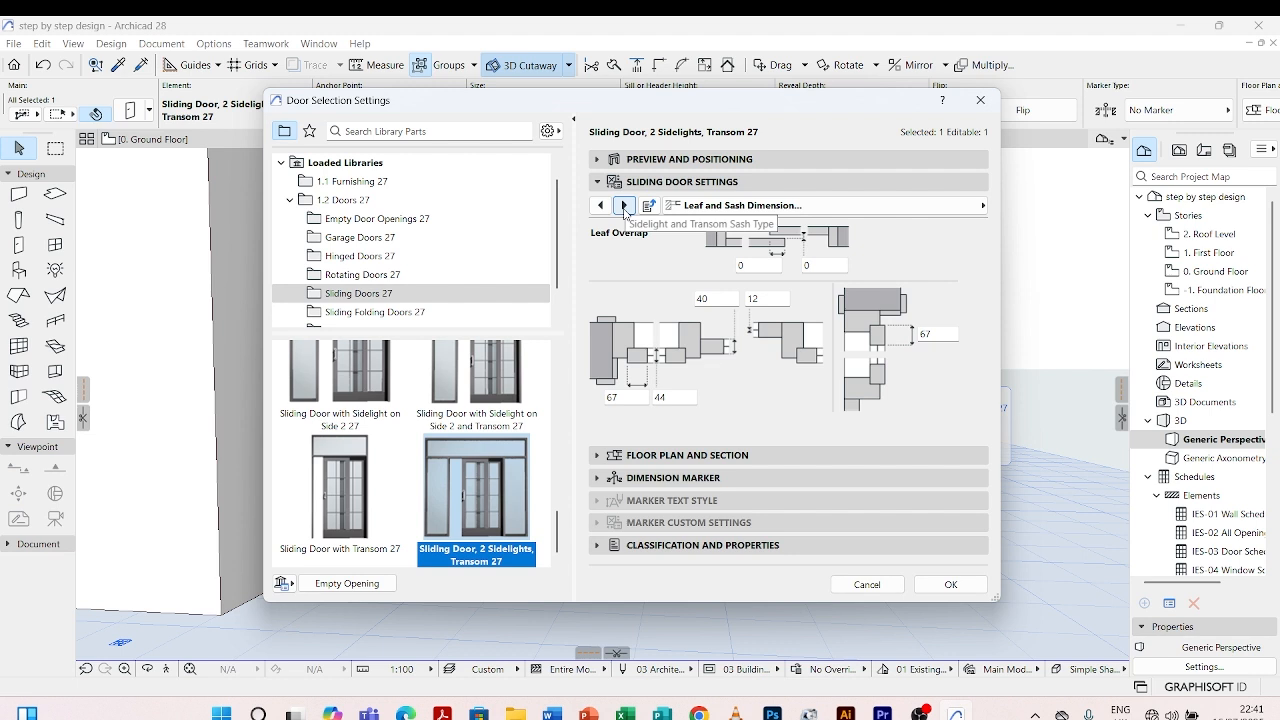
{"action": "left_click", "coordinate": [624, 206]}
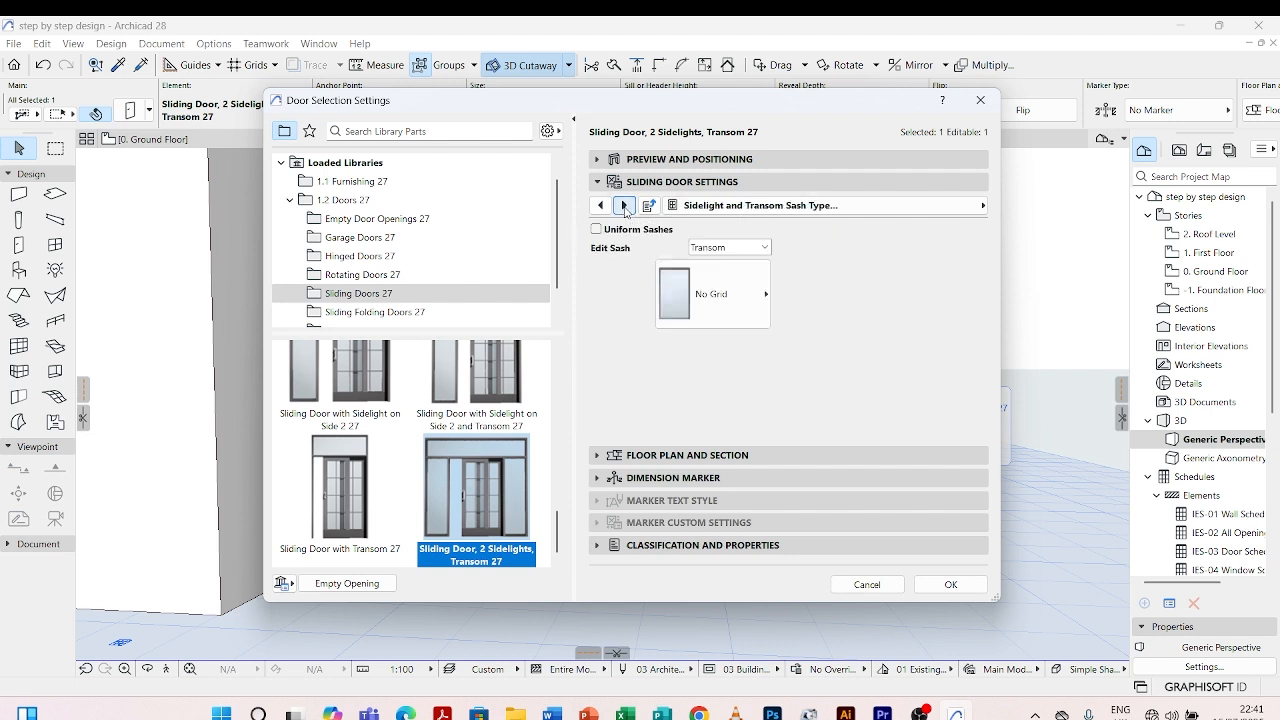
{"action": "left_click", "coordinate": [765, 248]}
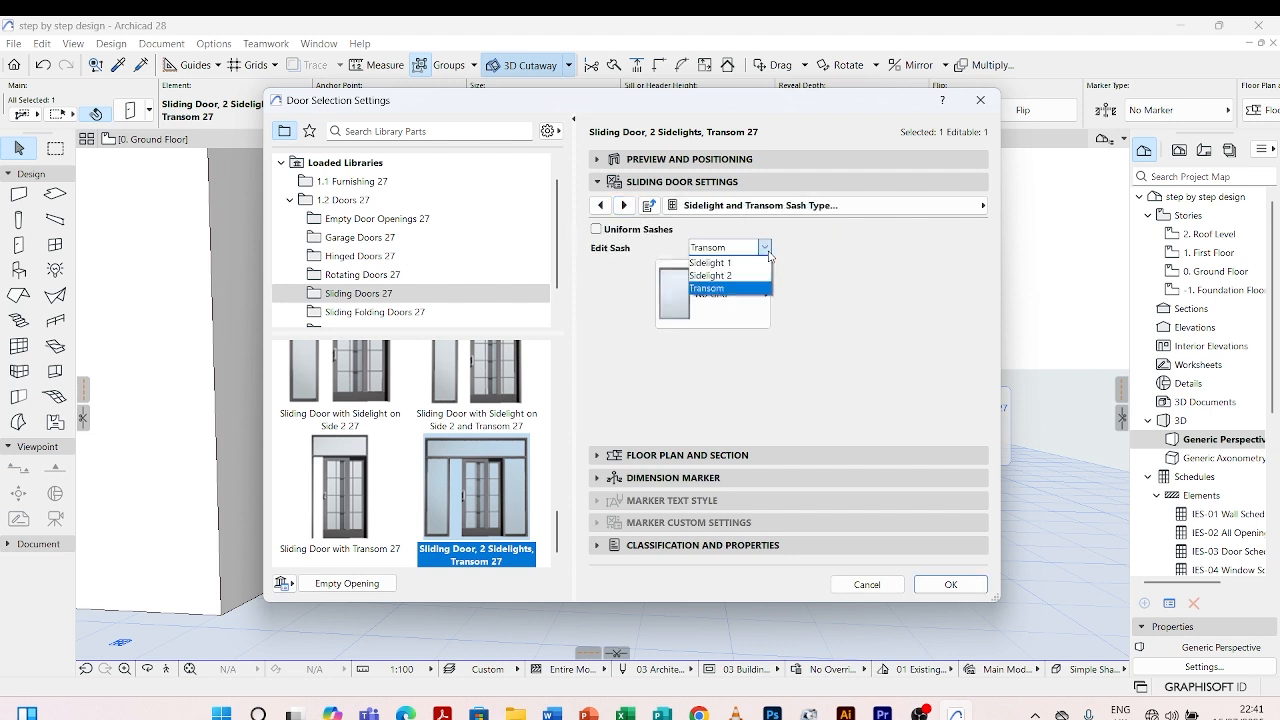
{"action": "left_click", "coordinate": [758, 288]}
{"action": "left_click", "coordinate": [760, 292]}
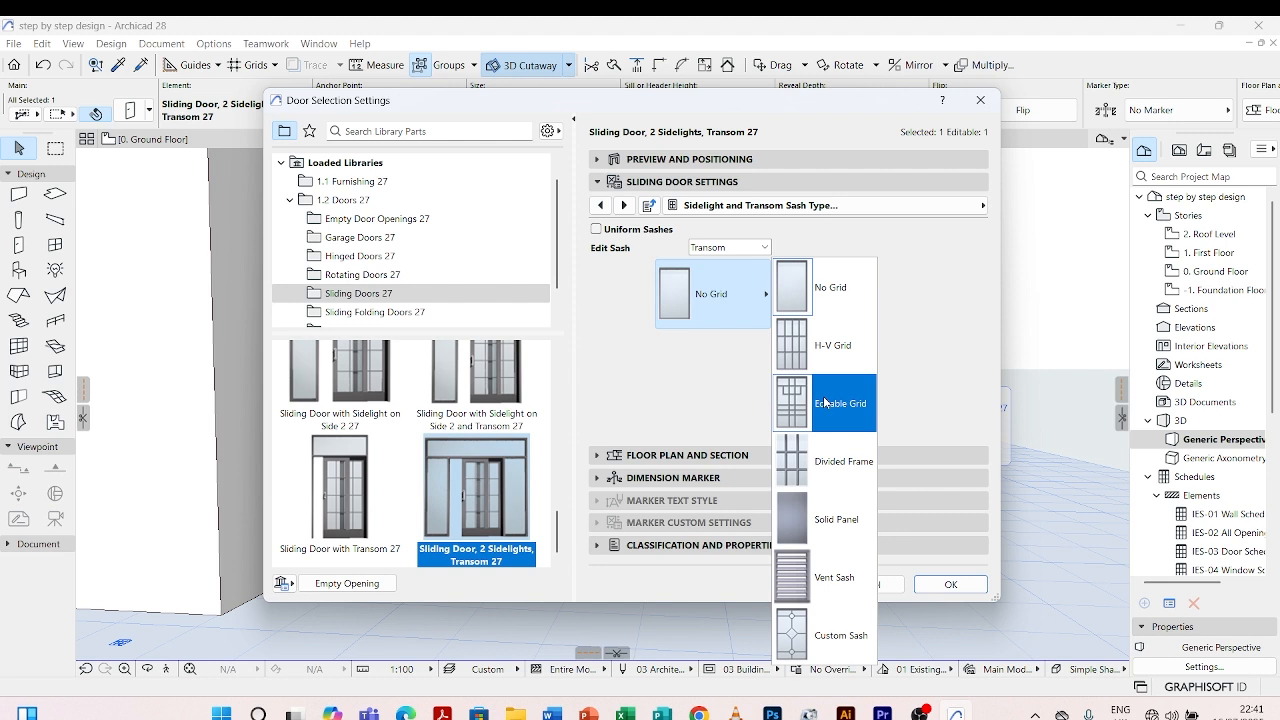
{"action": "left_click", "coordinate": [700, 354]}
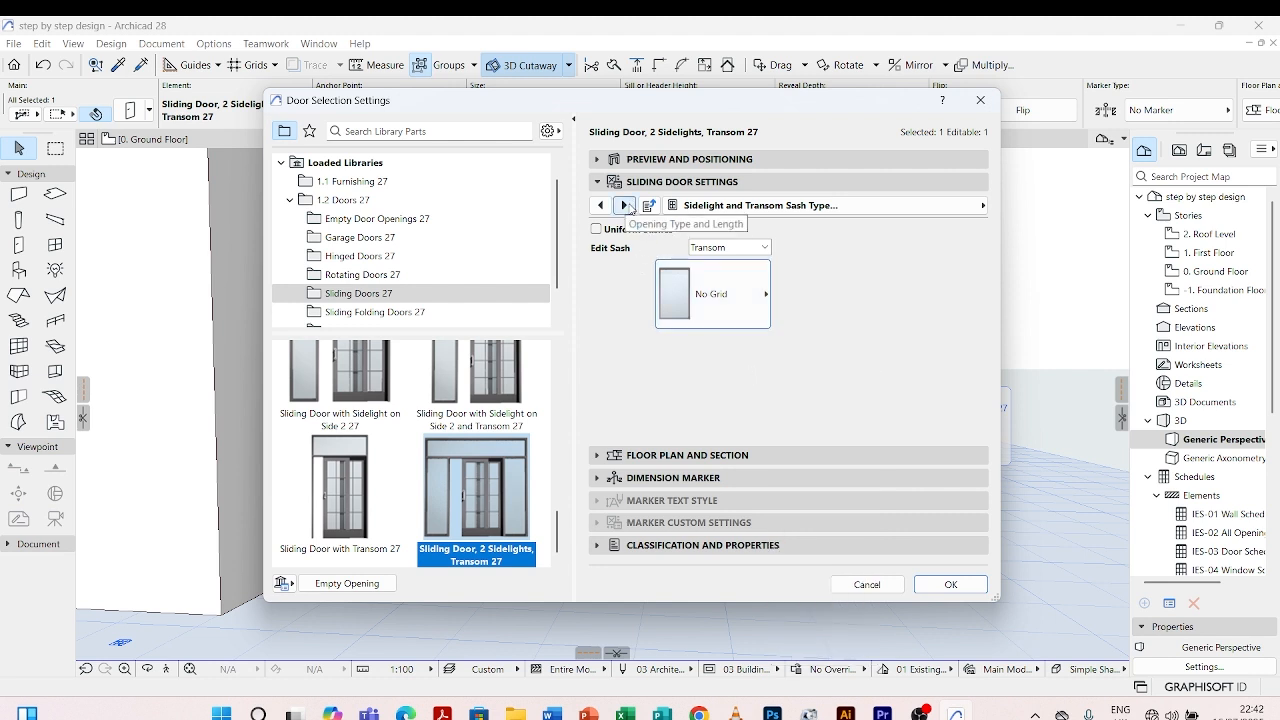
- Override the model view options for the door's 3D projections and turn off its opening line
{"action": "left_click", "coordinate": [625, 205]}
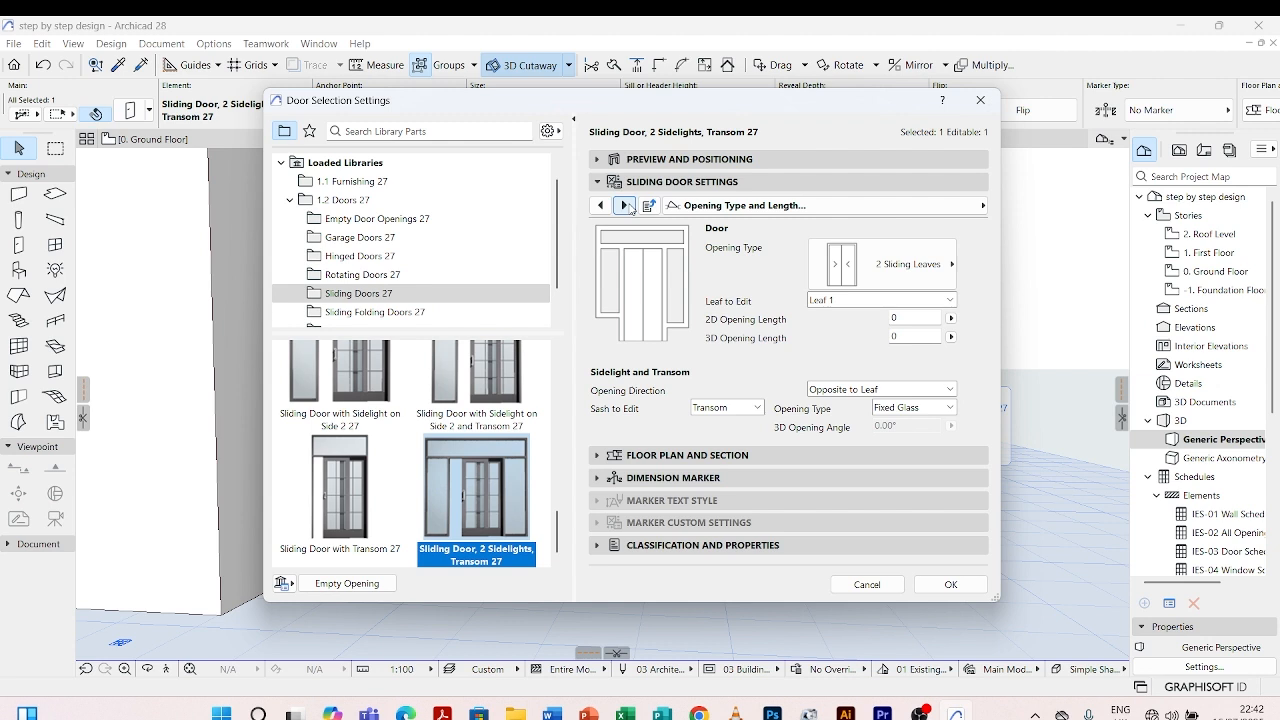
{"action": "left_click", "coordinate": [625, 205]}
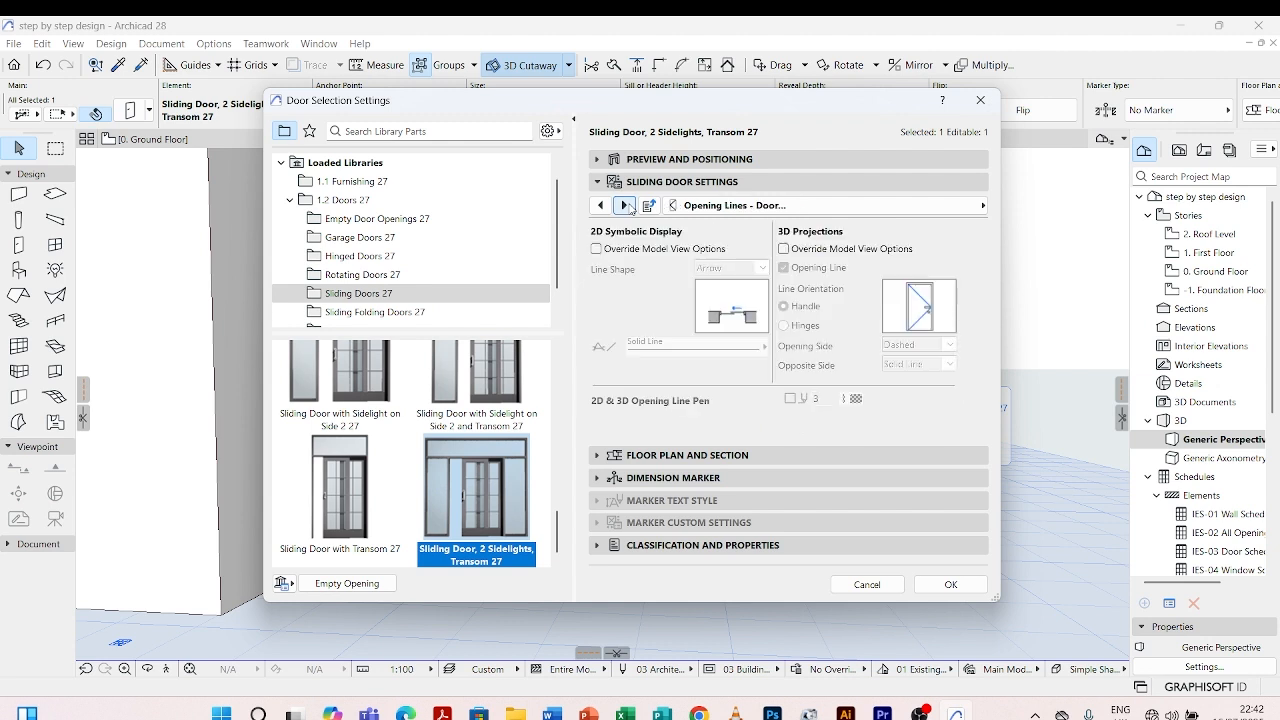
{"action": "left_click", "coordinate": [625, 205]}
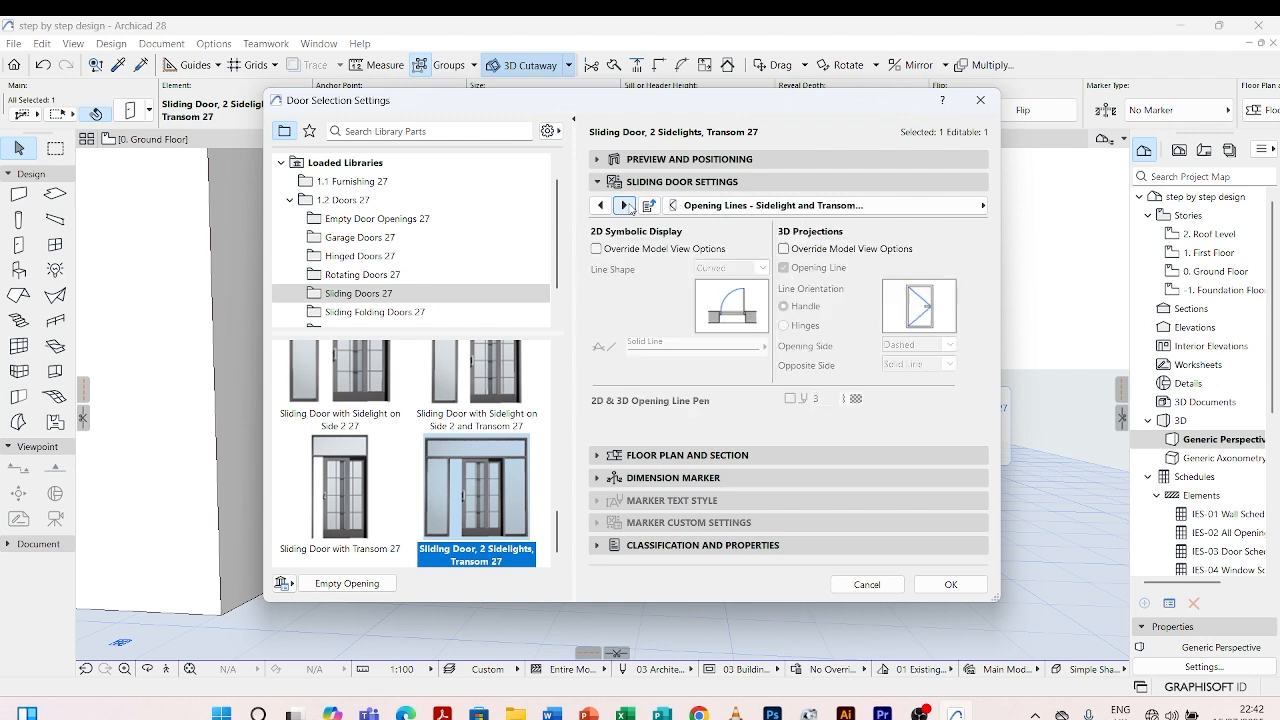
{"action": "left_click", "coordinate": [601, 205]}
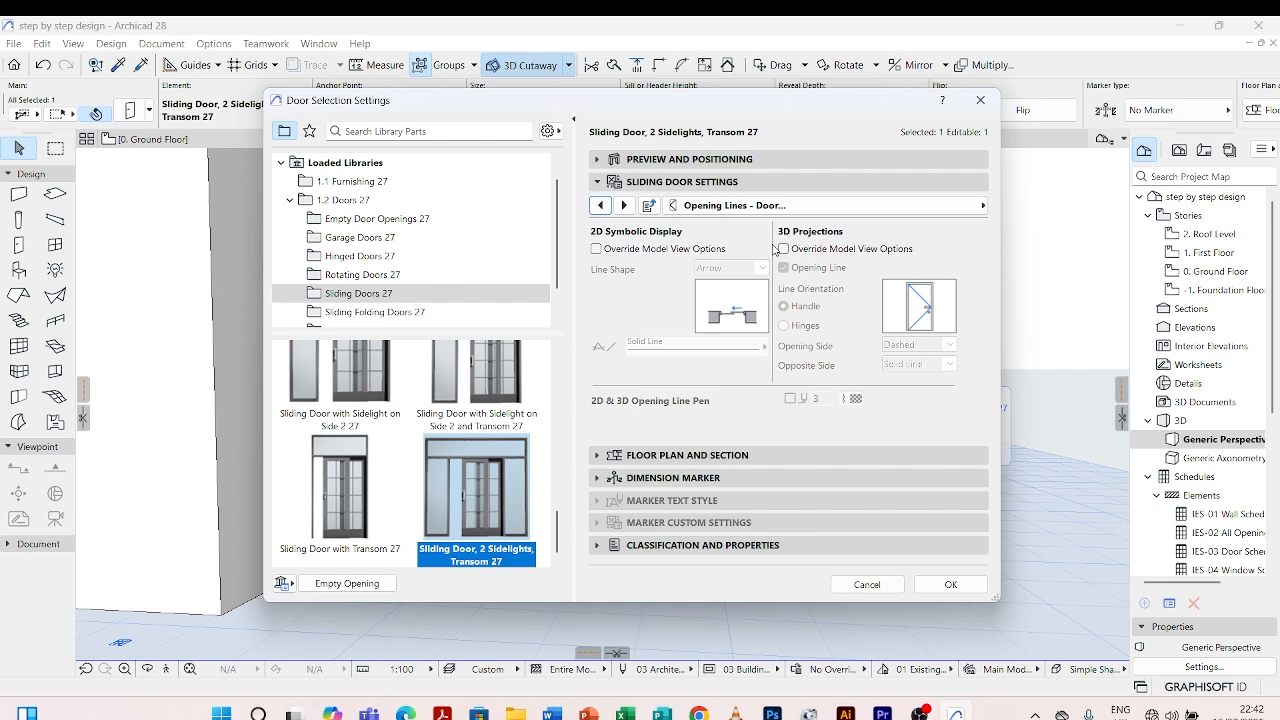
{"action": "left_click", "coordinate": [784, 249]}
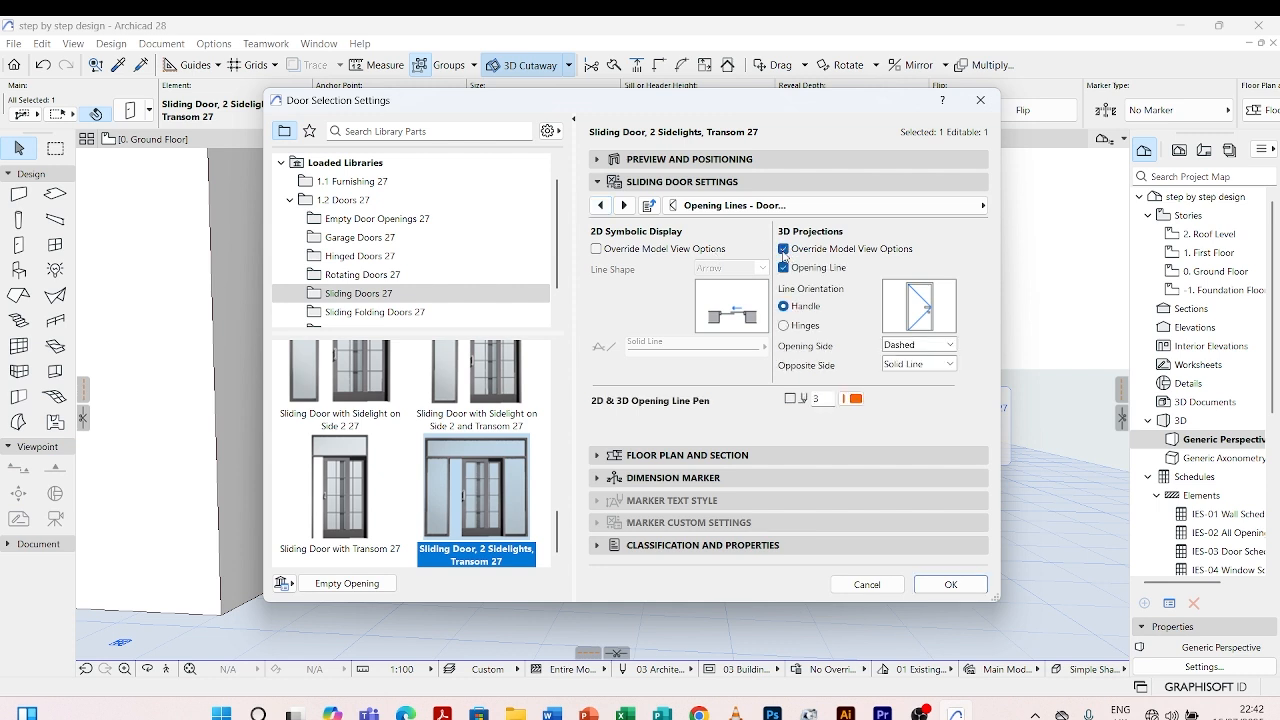
{"action": "left_click", "coordinate": [784, 268]}
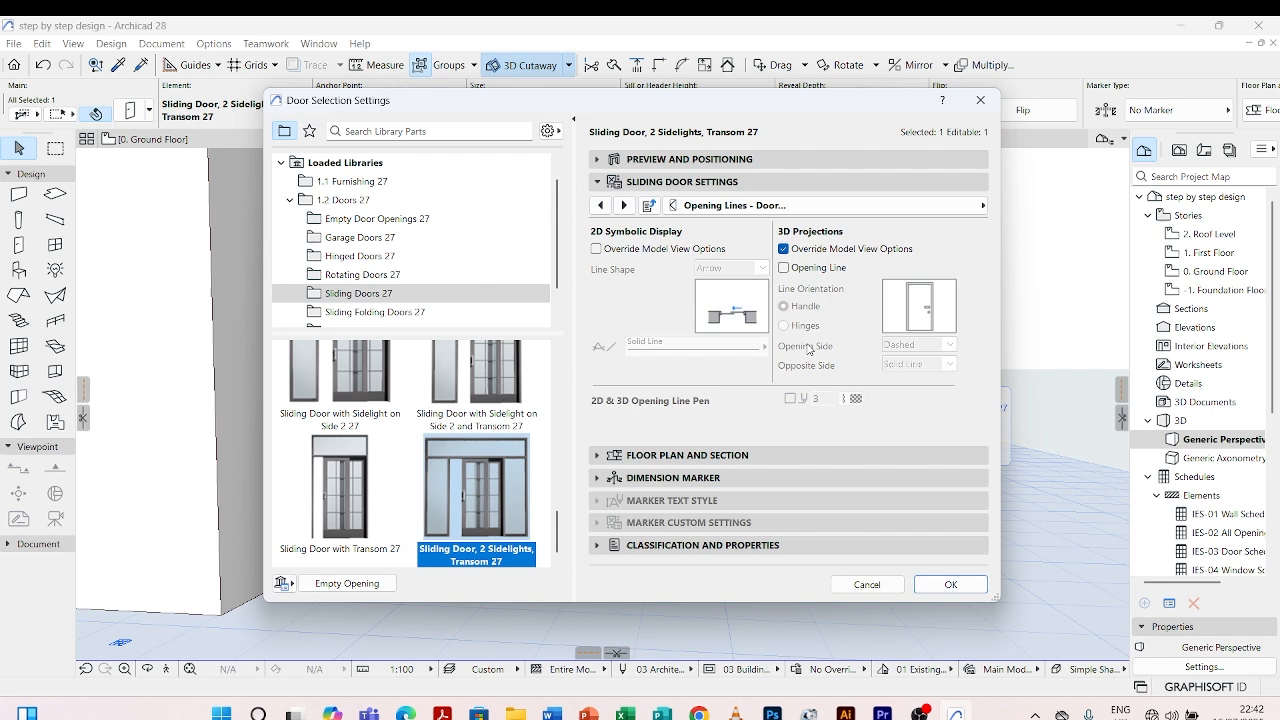
- Override the model view options for the sidelight and transom's 3D projections and turn off their opening line
{"action": "left_click", "coordinate": [623, 205]}
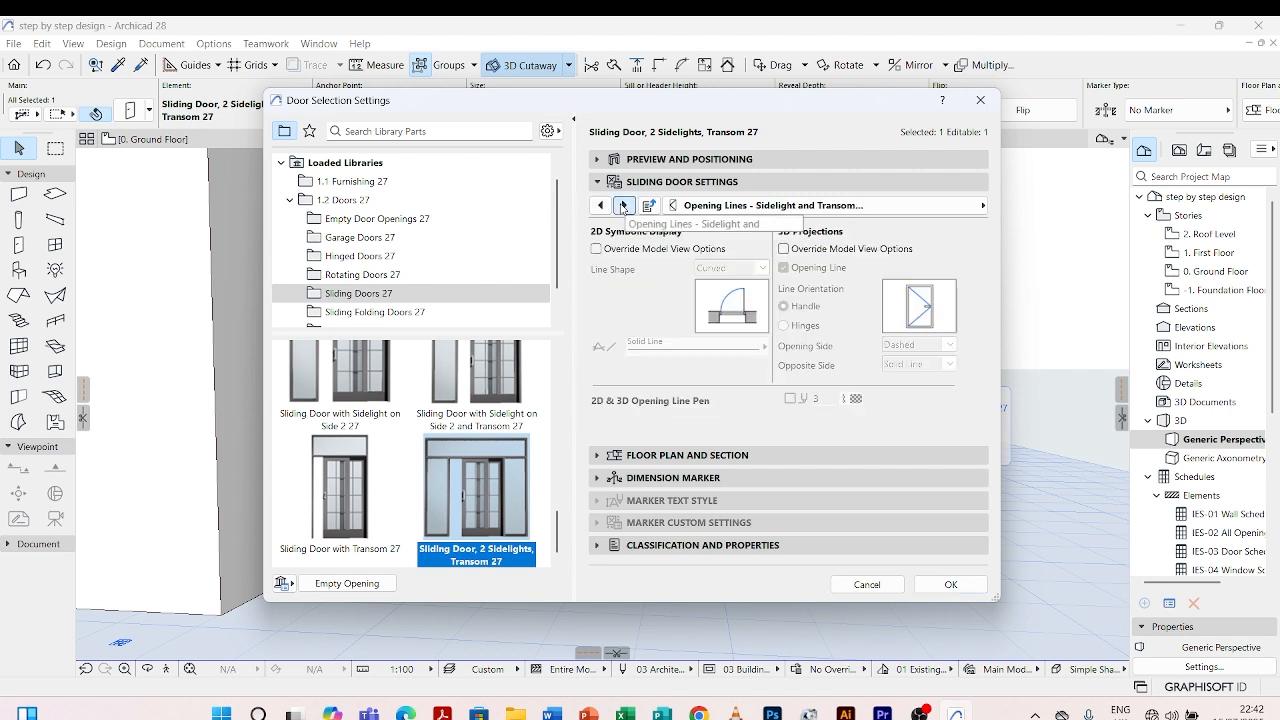
{"action": "left_click", "coordinate": [783, 249]}
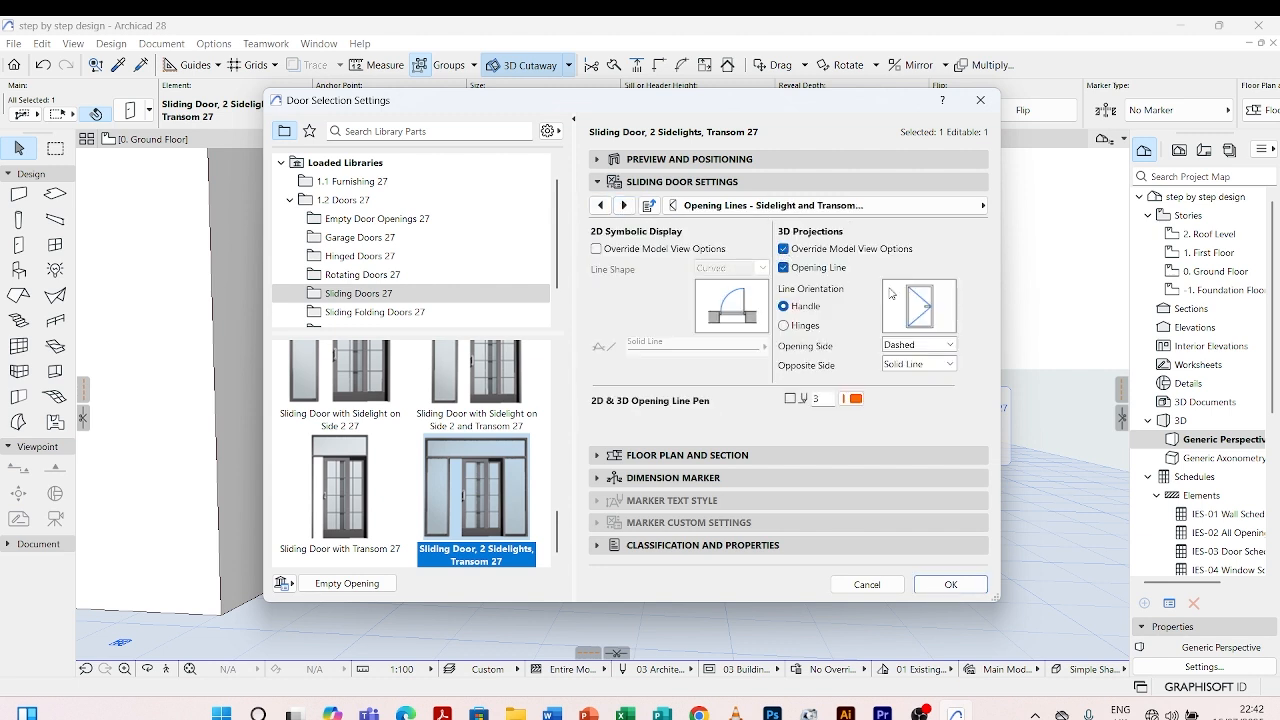
{"action": "left_click", "coordinate": [783, 268]}
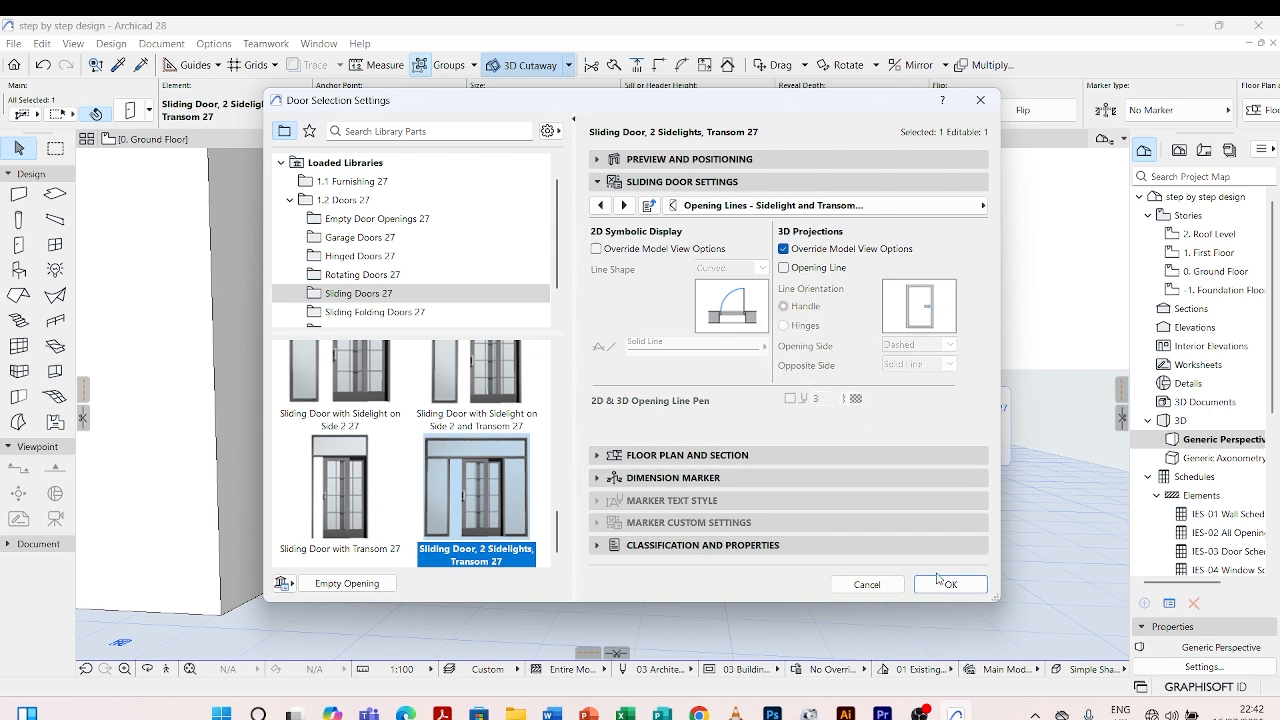
- Examine the sliding door's model attributes, including surfaces and pens, and its wall opening and wall closure settings
{"action": "left_click", "coordinate": [625, 206]}
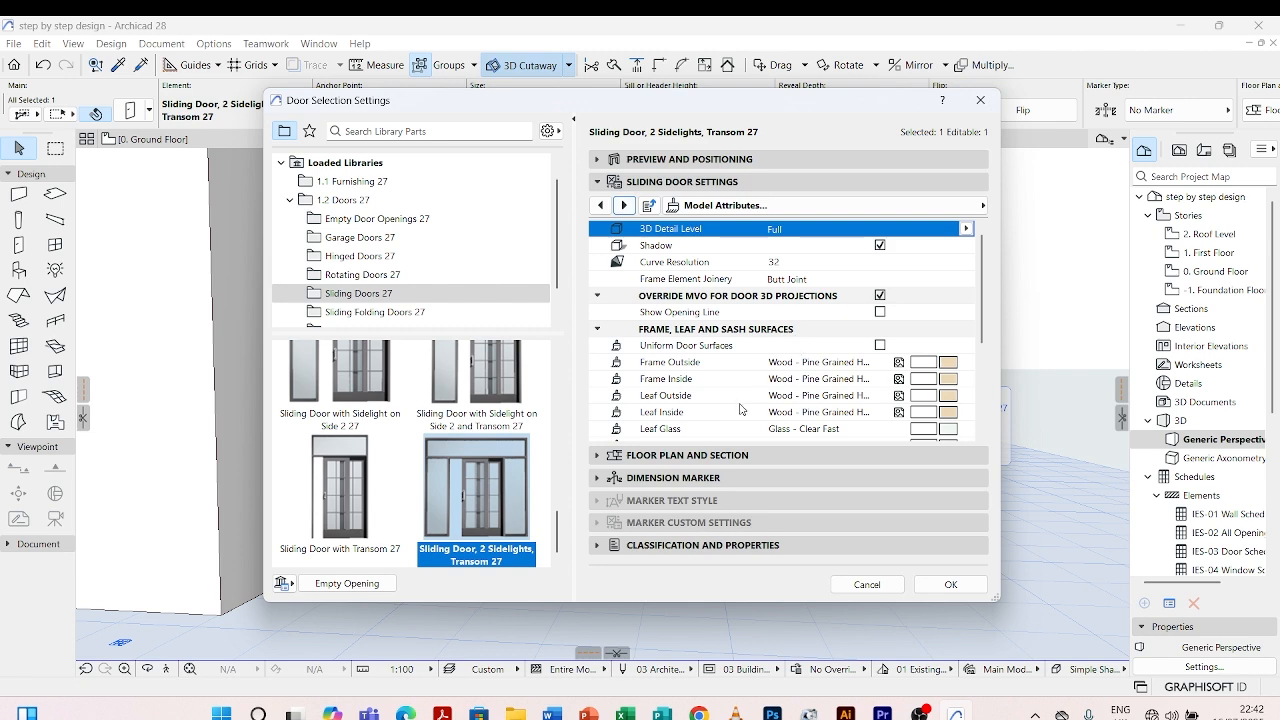
{"action": "scroll", "coordinate": [763, 380], "scroll_direction": "down", "scroll_amount": 2}
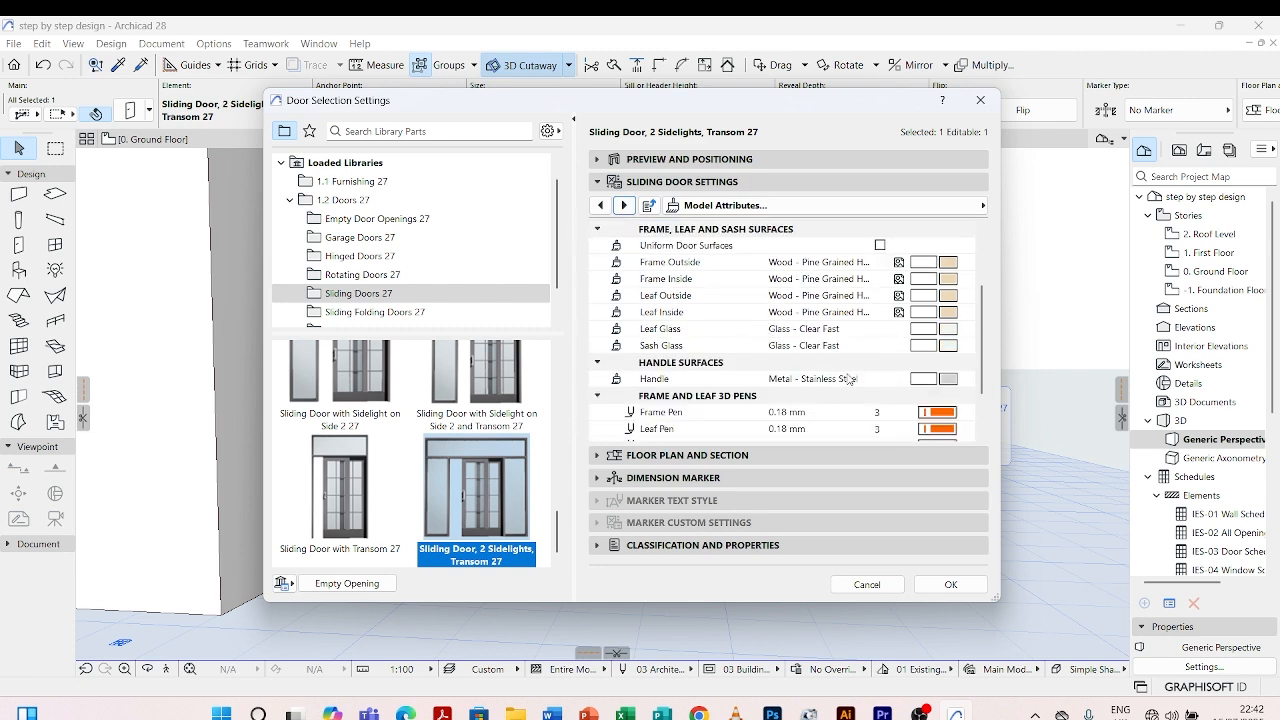
{"action": "scroll", "coordinate": [870, 330], "scroll_direction": "down", "scroll_amount": 2}
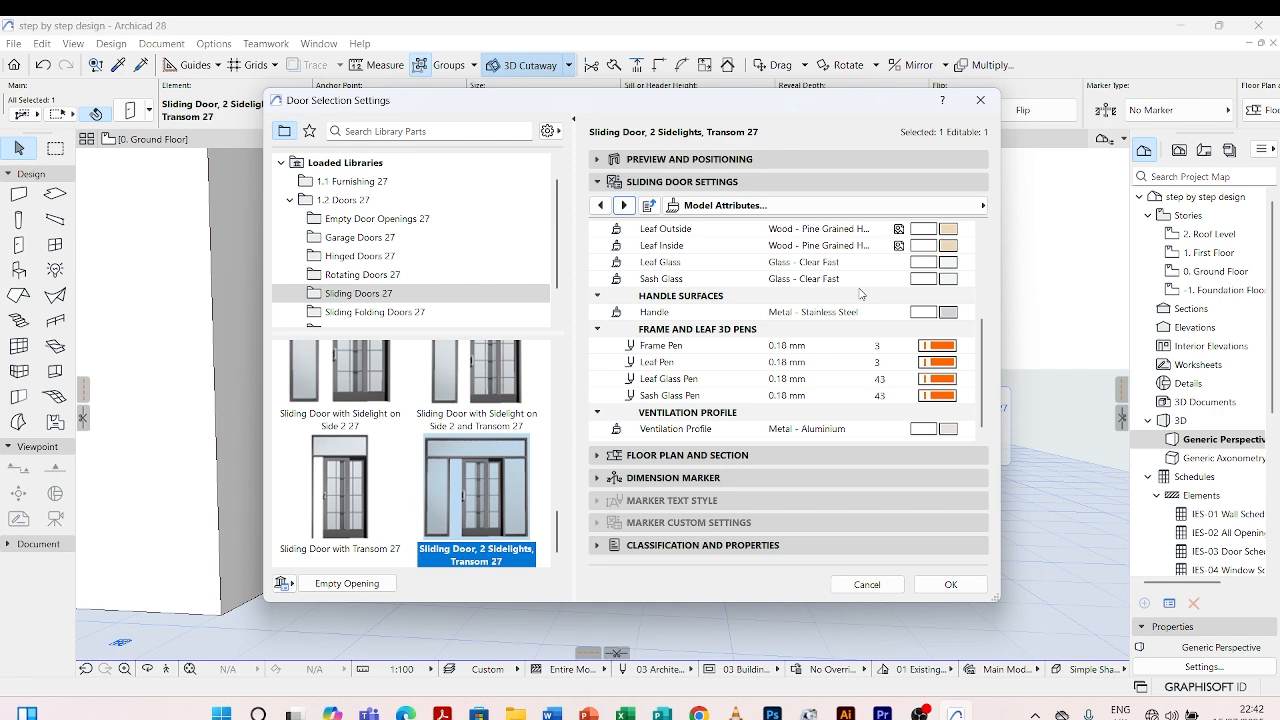
{"action": "scroll", "coordinate": [860, 293], "scroll_direction": "up", "scroll_amount": 4}
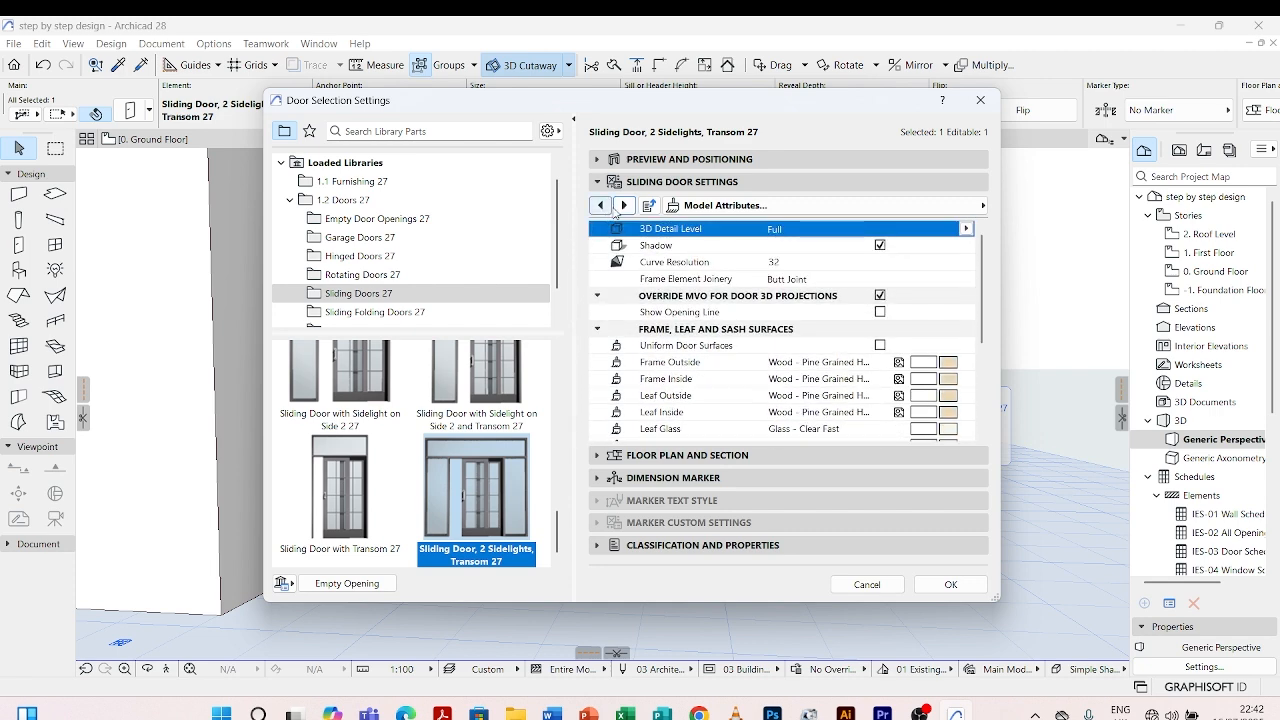
{"action": "left_click", "coordinate": [625, 206]}
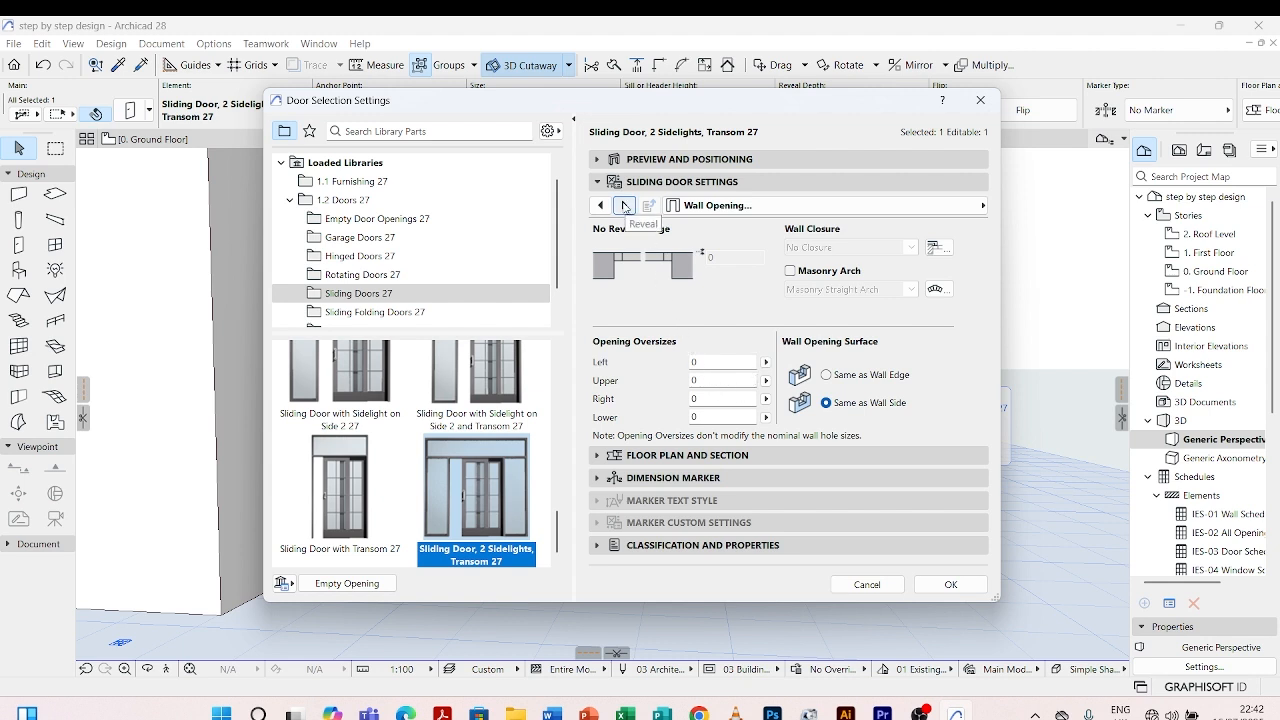
{"action": "left_click", "coordinate": [625, 206]}
{"action": "left_click", "coordinate": [625, 206]}
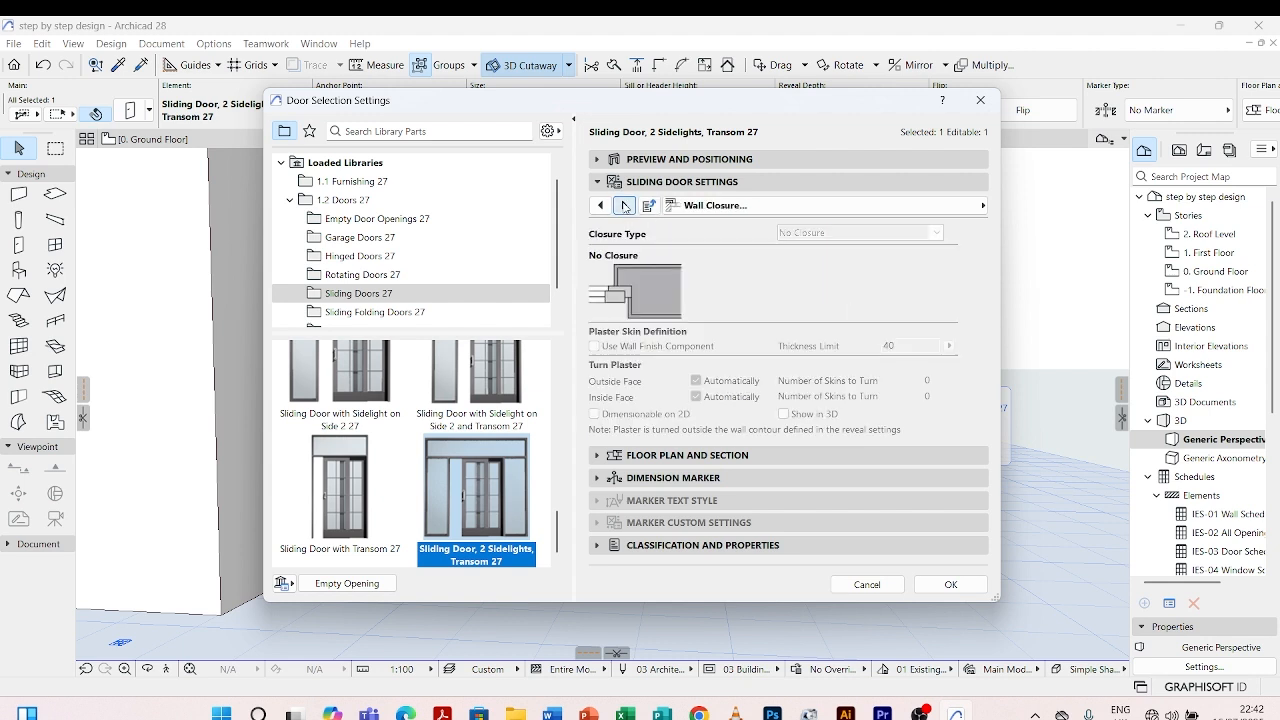
{"action": "left_click", "coordinate": [625, 206]}
{"action": "left_click", "coordinate": [625, 206]}
{"action": "left_click", "coordinate": [625, 206]}
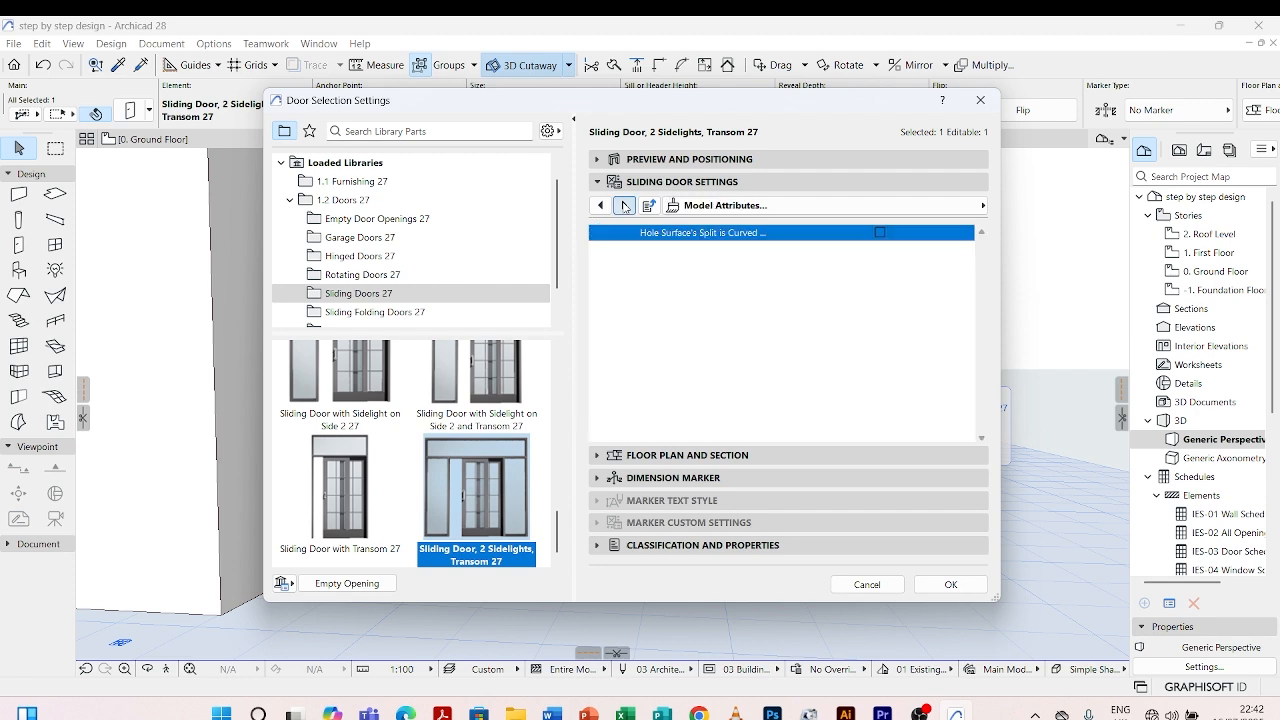
- Apply the door settings and inspect the sliding door on the building in 3D
{"action": "left_click", "coordinate": [950, 586]}
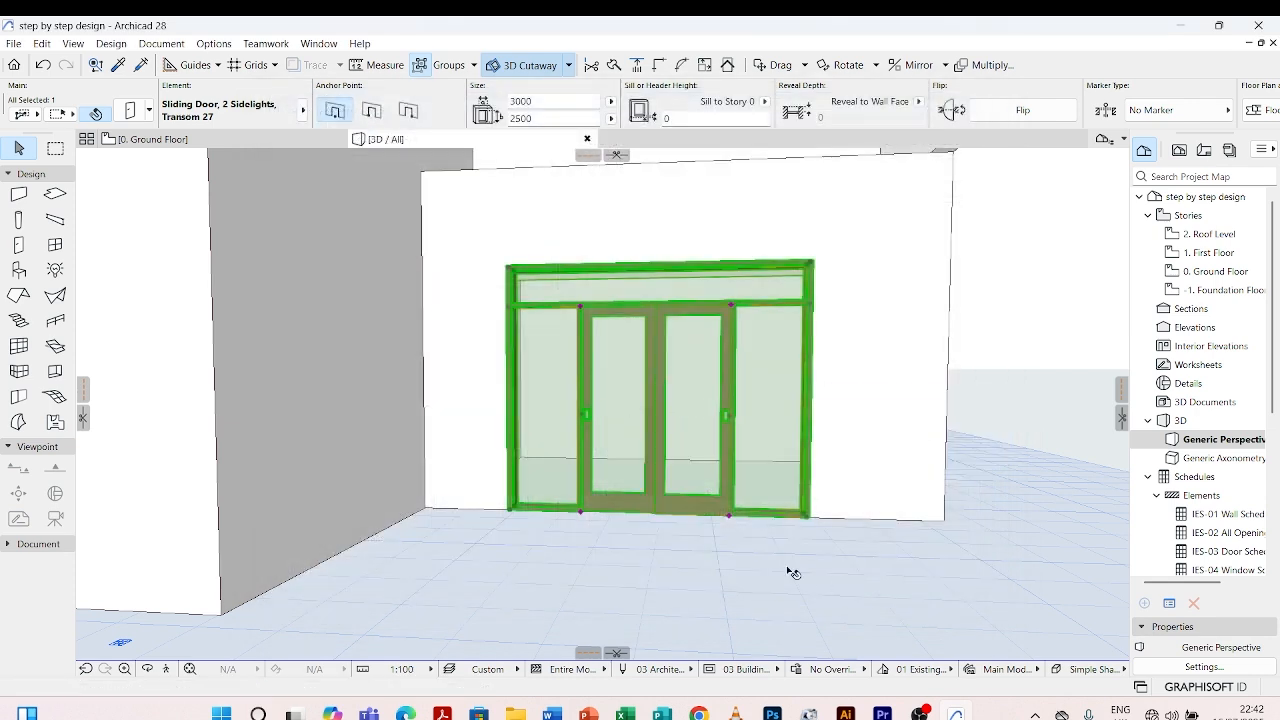
{"action": "left_click", "coordinate": [752, 586]}
{"action": "scroll", "coordinate": [917, 372], "scroll_direction": "down", "scroll_amount": 5}
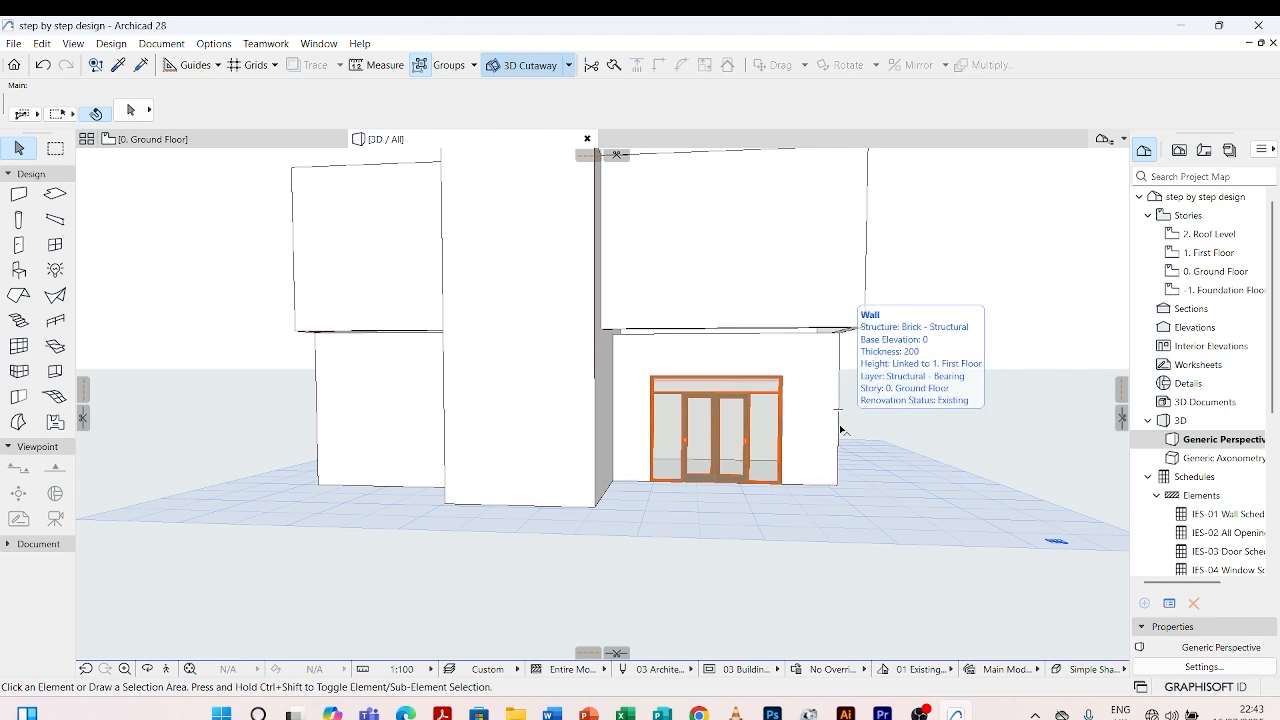
{"action": "key", "text": "o"}
{"action": "mouse_move", "coordinate": [918, 393]}
{"action": "left_mouse_down"}
{"action": "mouse_move", "coordinate": [851, 439]}
{"action": "mouse_move", "coordinate": [926, 399]}
{"action": "left_mouse_up"}
{"action": "scroll", "coordinate": [722, 390], "scroll_direction": "up", "scroll_amount": 2}
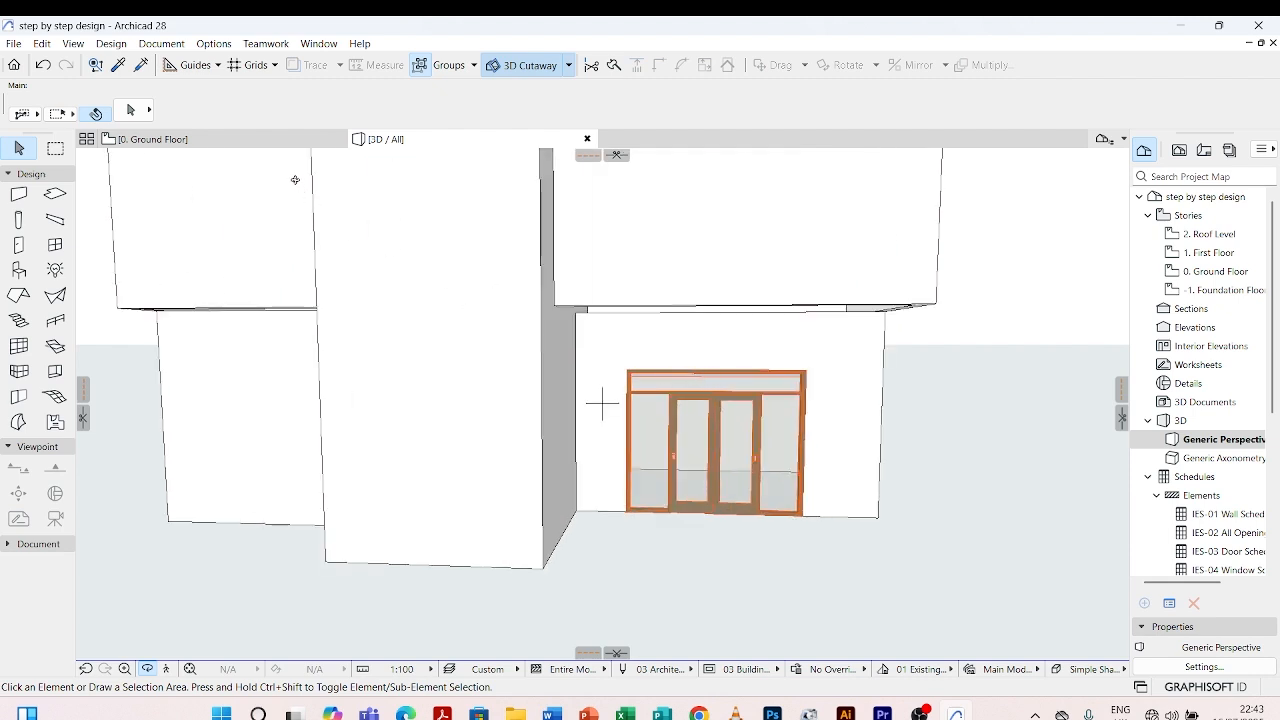
- Set the sliding entrance door's width to 3500 mm in the ground floor plan
{"action": "left_click", "coordinate": [263, 139]}
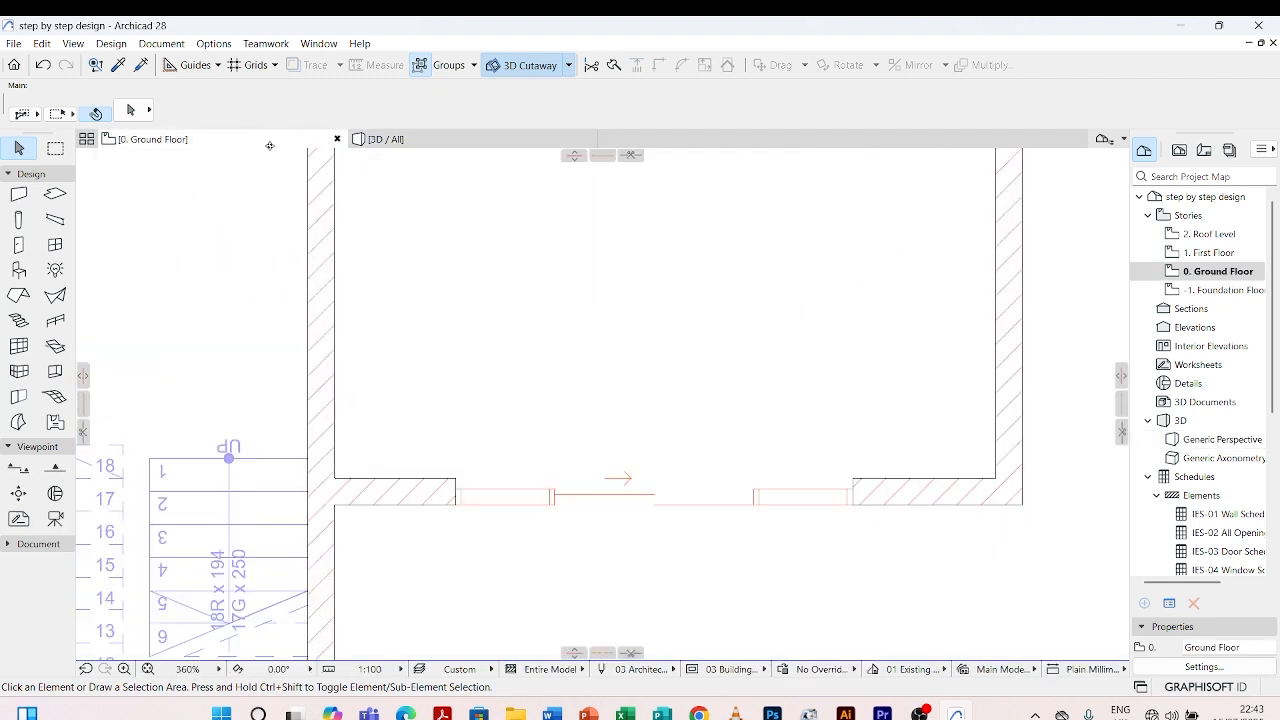
{"action": "left_click", "coordinate": [850, 491]}
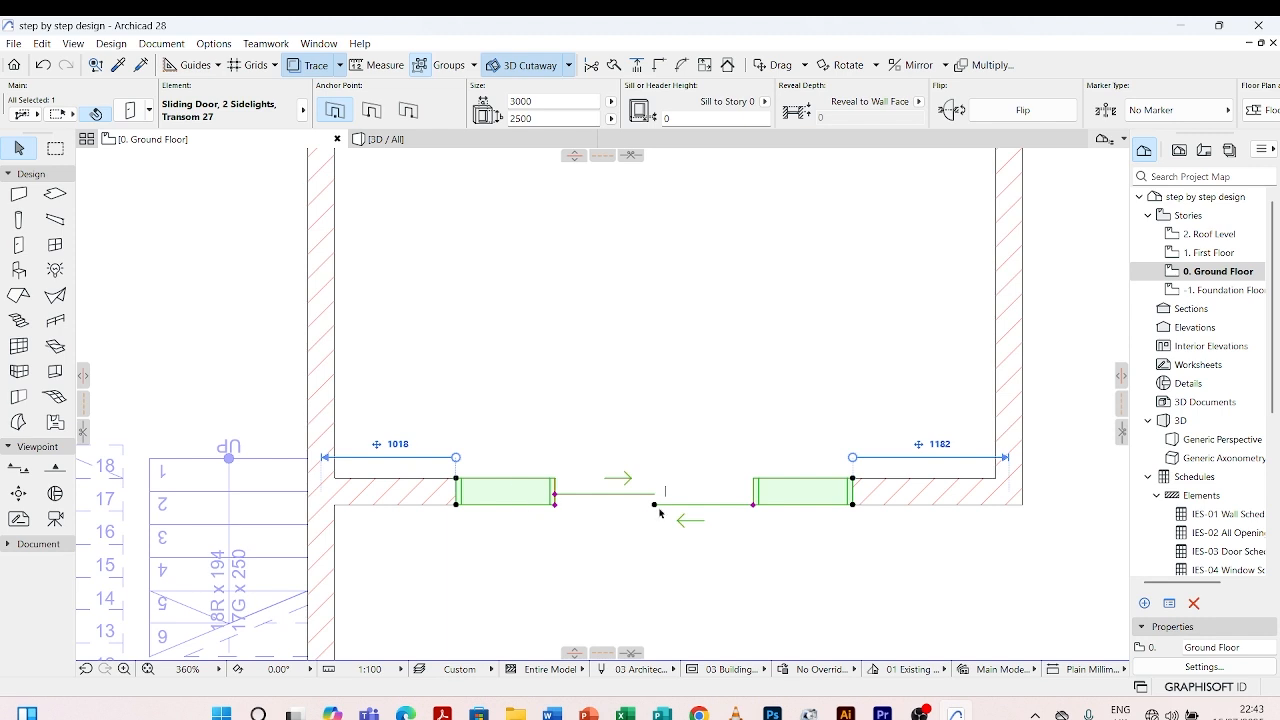
{"action": "scroll", "coordinate": [659, 512], "scroll_direction": "down", "scroll_amount": 3}
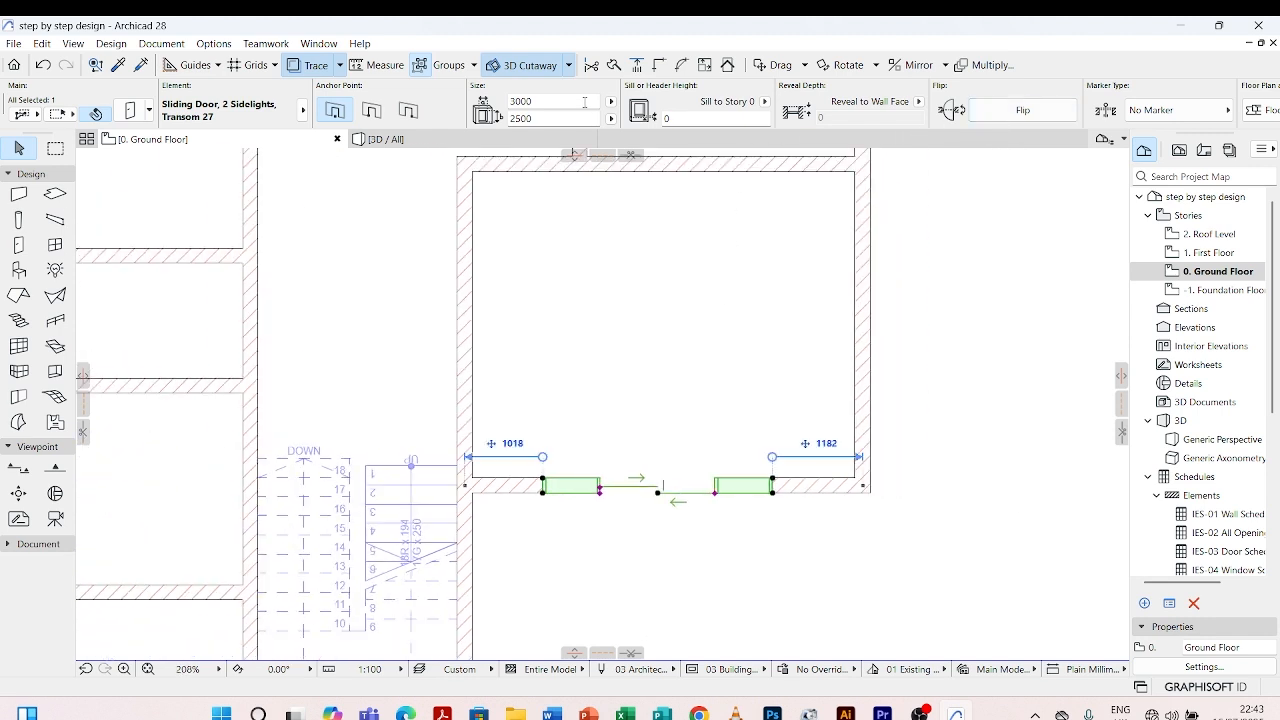
{"action": "left_click", "coordinate": [584, 102]}
{"action": "type", "text": "35"}
{"action": "key", "text": "Return"}
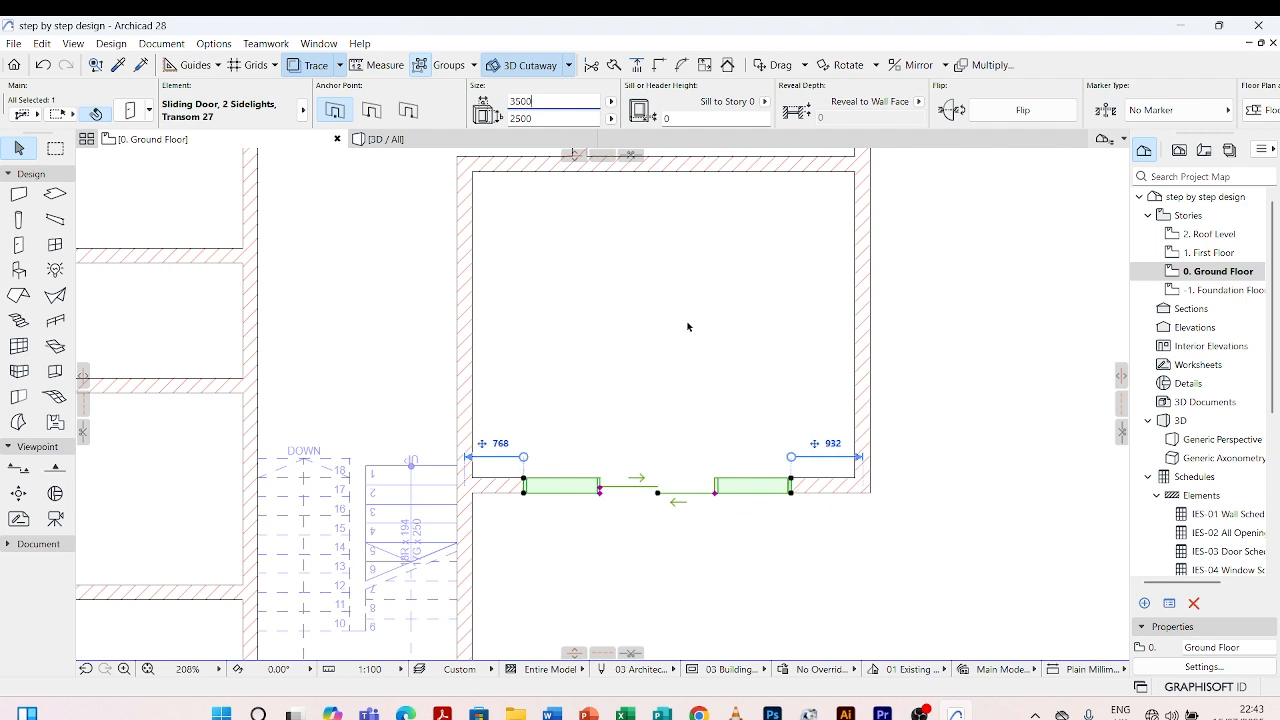
{"action": "left_click", "coordinate": [546, 100]}
{"action": "left_click", "coordinate": [634, 401]}
{"action": "left_click", "coordinate": [635, 401]}
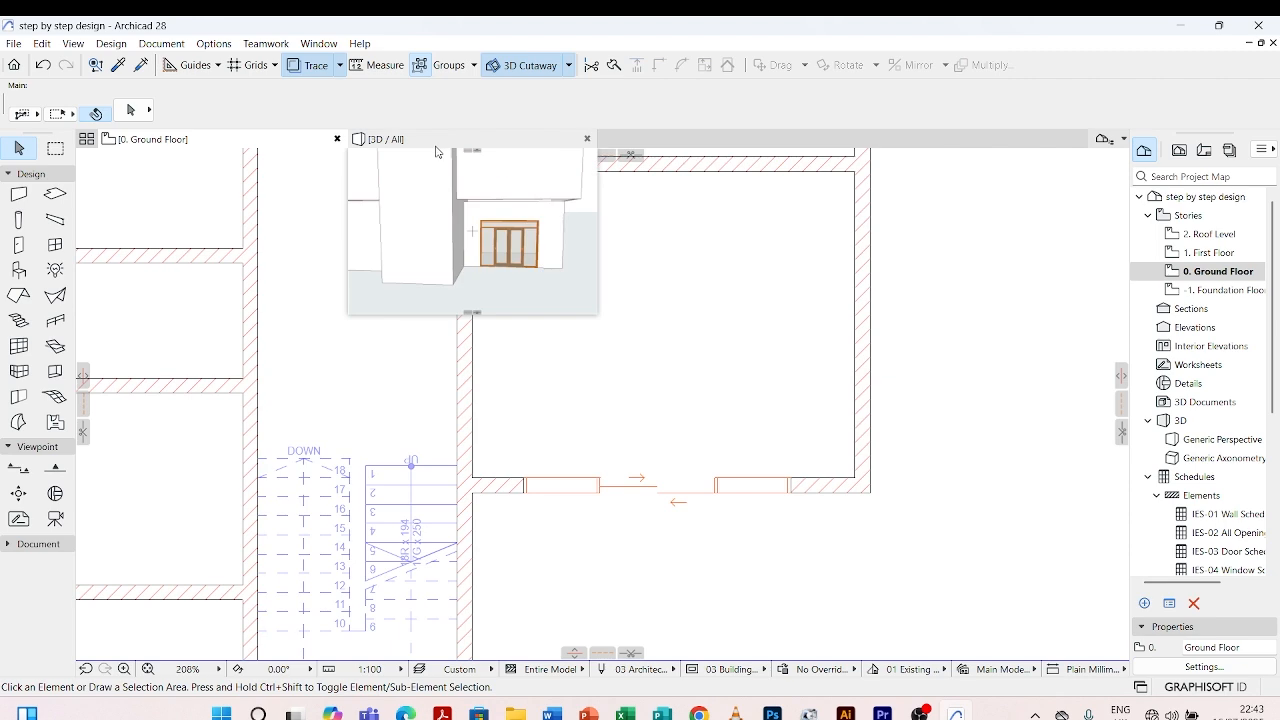
- Examine the widened sliding door in the 3D view from several angles
{"action": "left_click", "coordinate": [400, 140]}
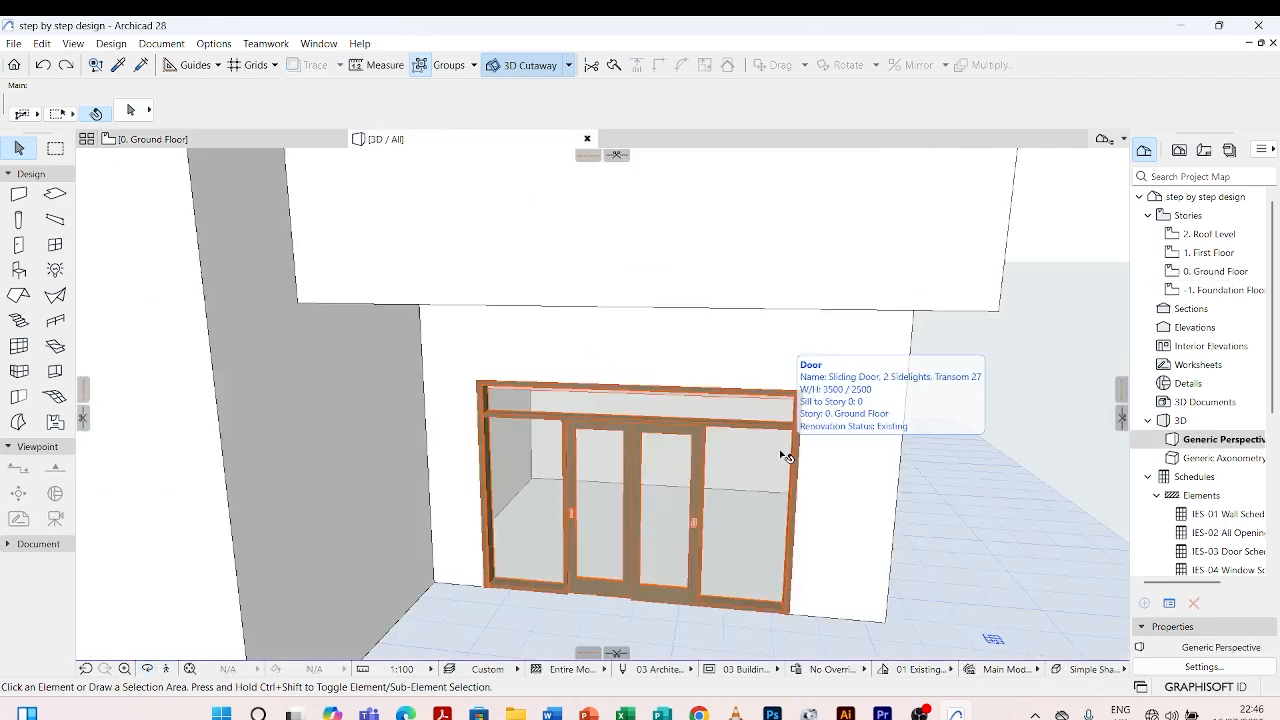
{"action": "mouse_move", "coordinate": [786, 445]}
{"action": "middle_mouse_down", "text": "shift"}
{"action": "mouse_move", "coordinate": [806, 425]}
{"action": "mouse_move", "coordinate": [752, 467]}
{"action": "mouse_move", "coordinate": [837, 457]}
{"action": "mouse_move", "coordinate": [790, 464]}
{"action": "middle_mouse_up", "text": "shift"}
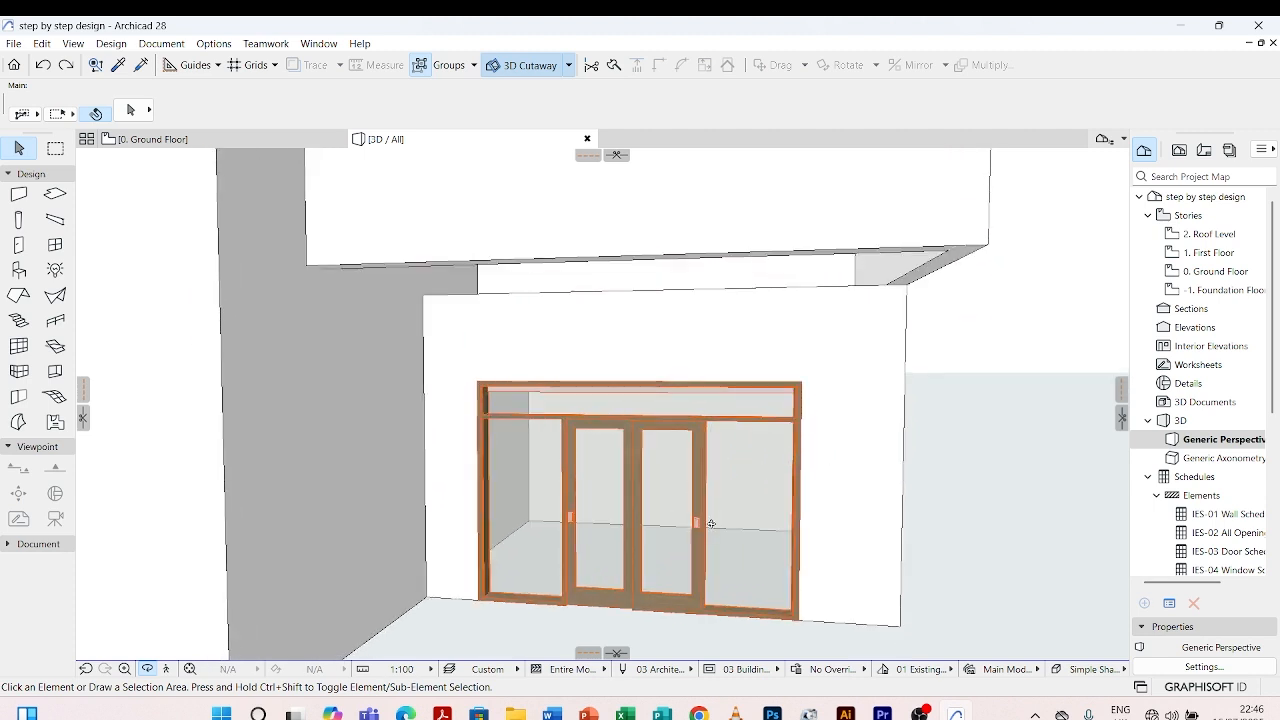
{"action": "middle_click_drag", "start_coordinate": [710, 523], "coordinate": [699, 394], "text": "shift"}
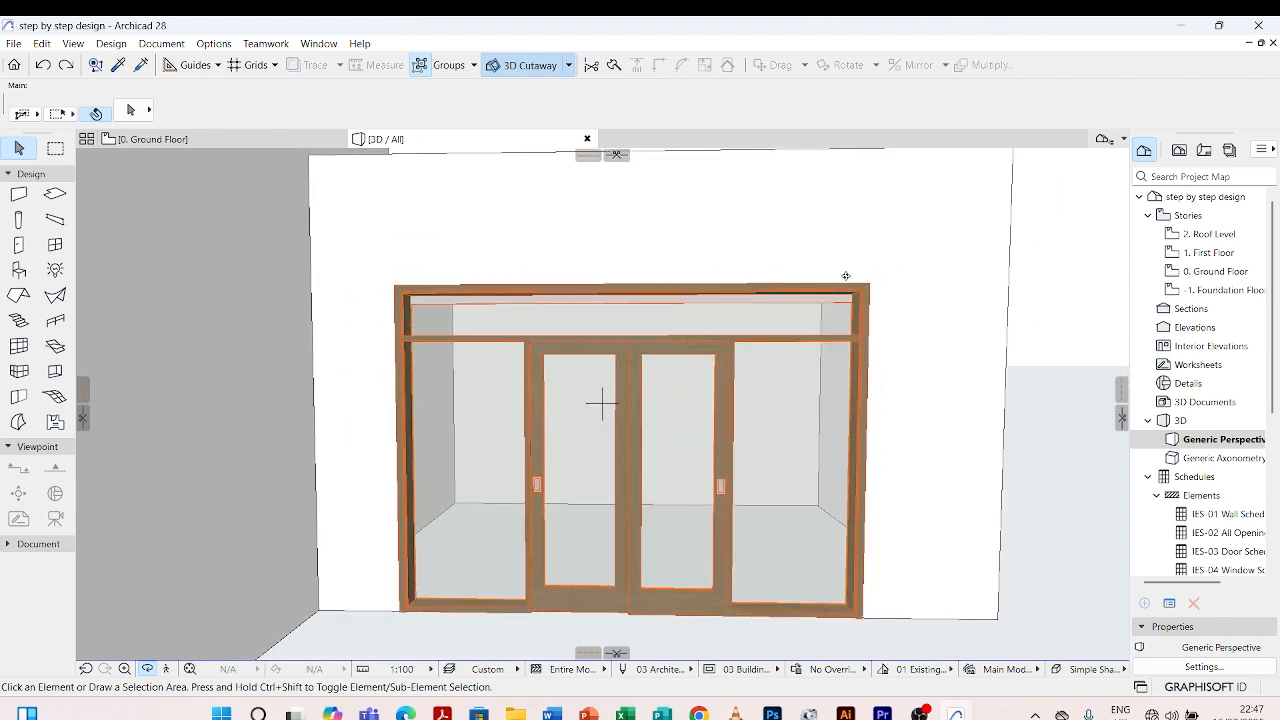
{"action": "middle_click_drag", "start_coordinate": [872, 321], "coordinate": [829, 329], "text": "shift"}
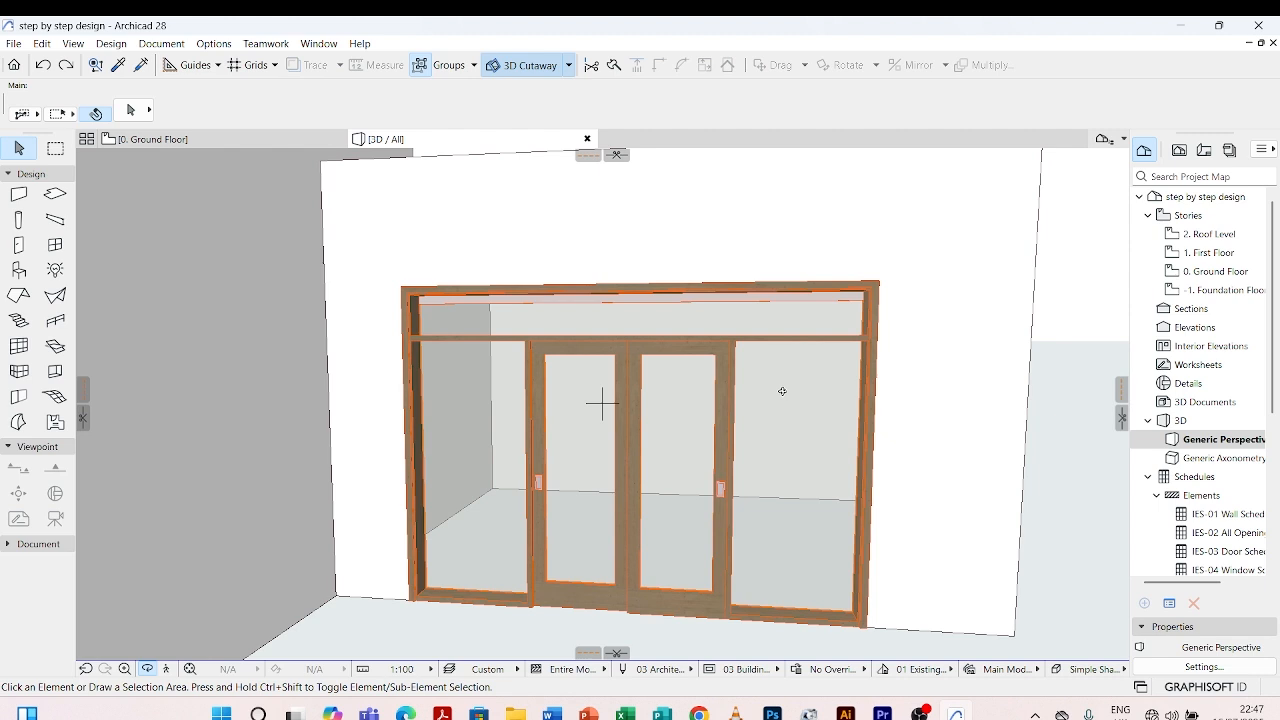
{"action": "middle_click_drag", "start_coordinate": [807, 375], "coordinate": [803, 362], "text": "shift"}
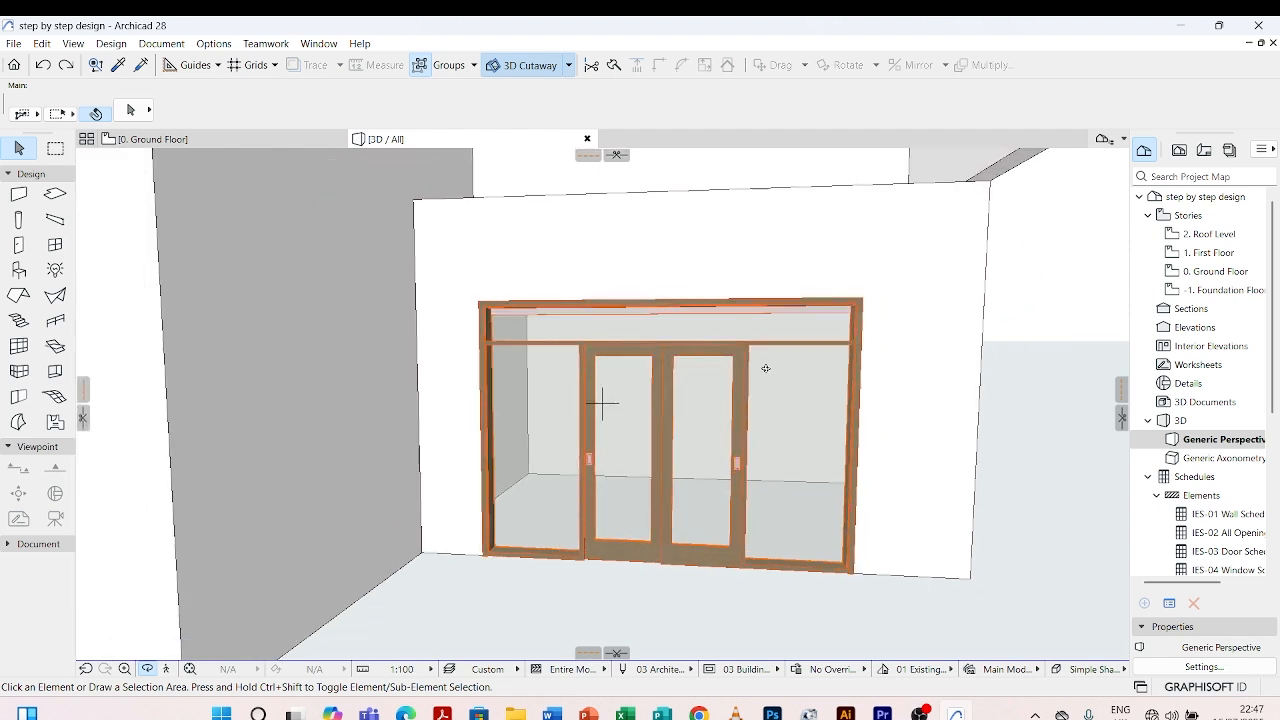
{"action": "key", "text": "Escape"}
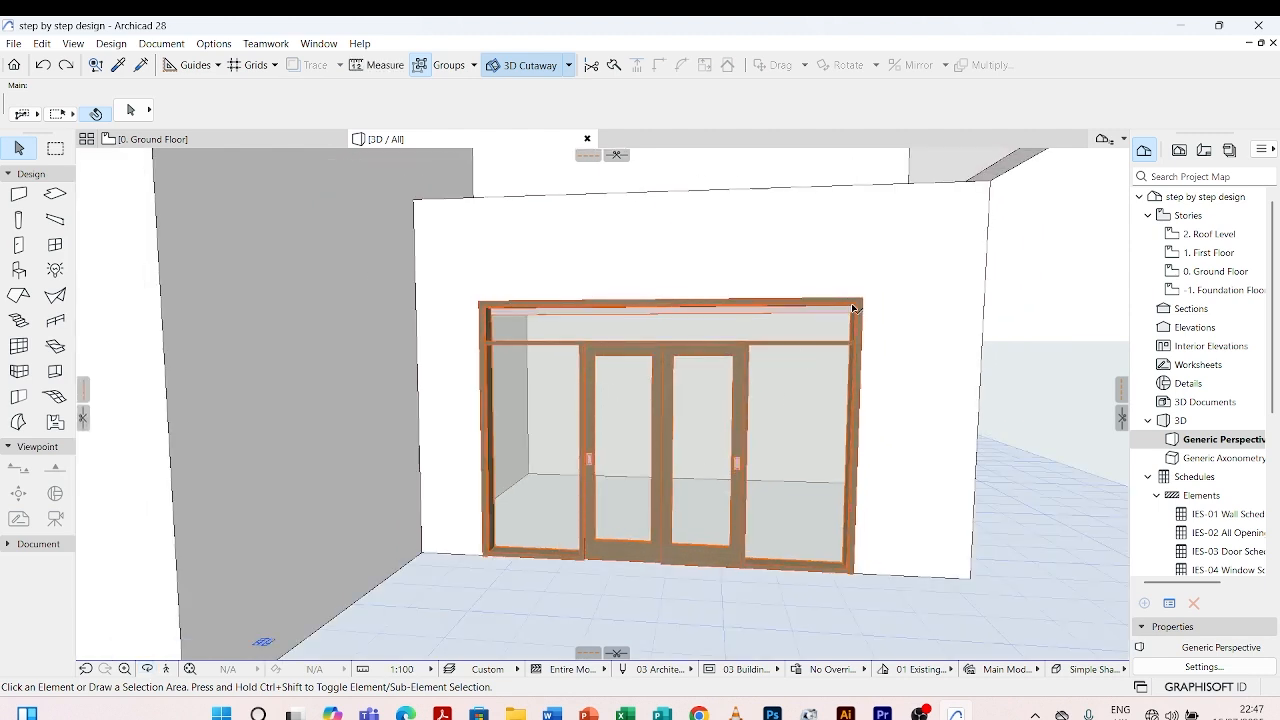
- Set the sliding door's egress width to 900 mm in its nominal sizes and apply the change
{"action": "left_click", "coordinate": [855, 308]}
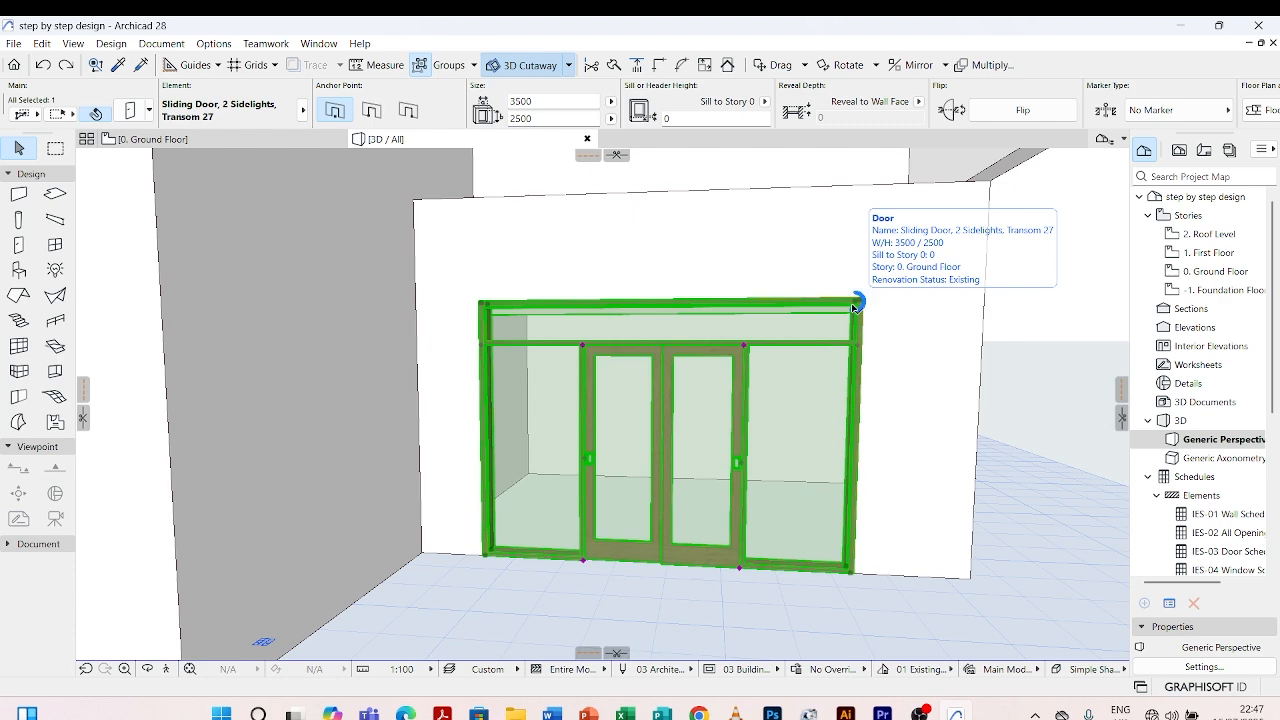
{"action": "double_click", "coordinate": [855, 308]}
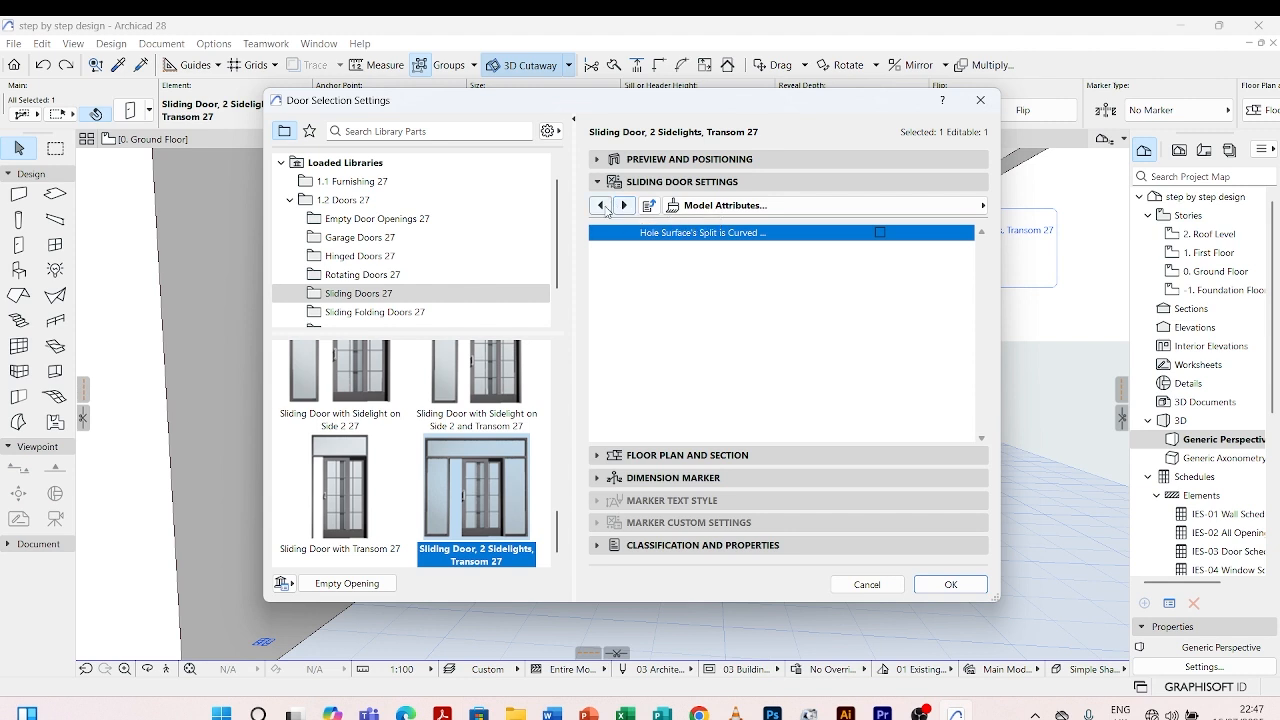
{"action": "left_click", "coordinate": [601, 205]}
{"action": "left_click", "coordinate": [601, 205]}
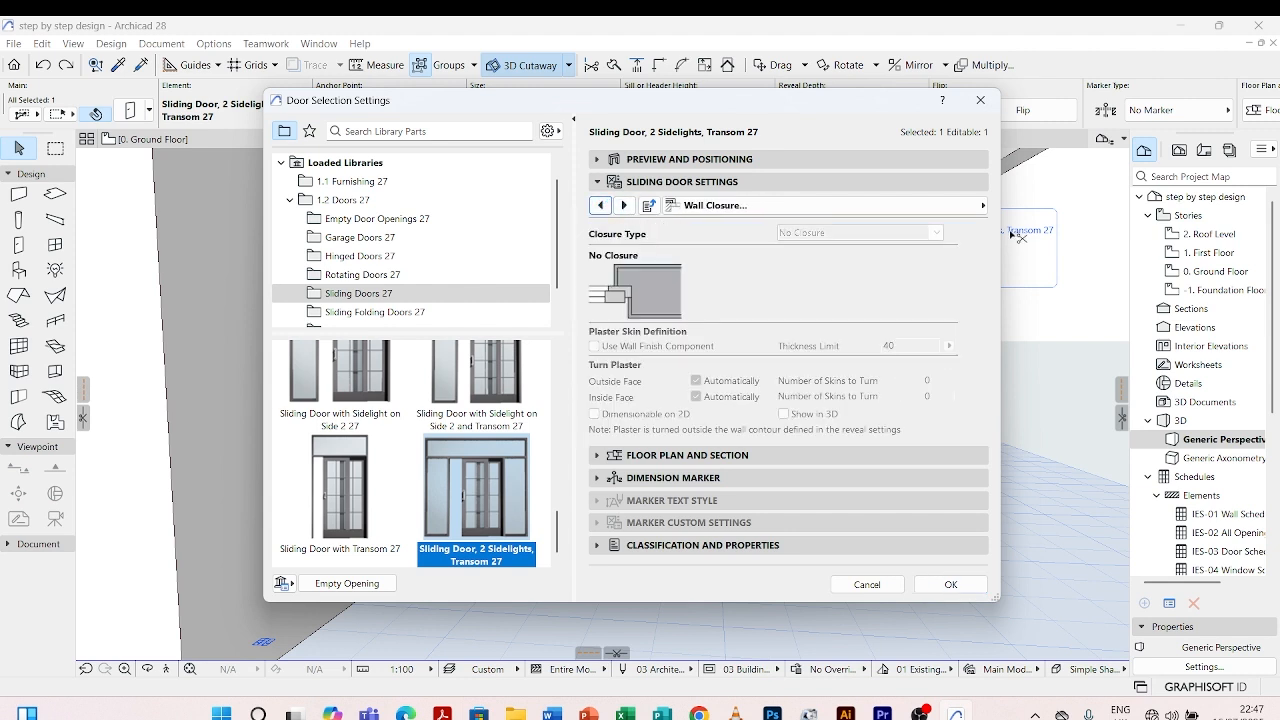
{"action": "left_click", "coordinate": [969, 205]}
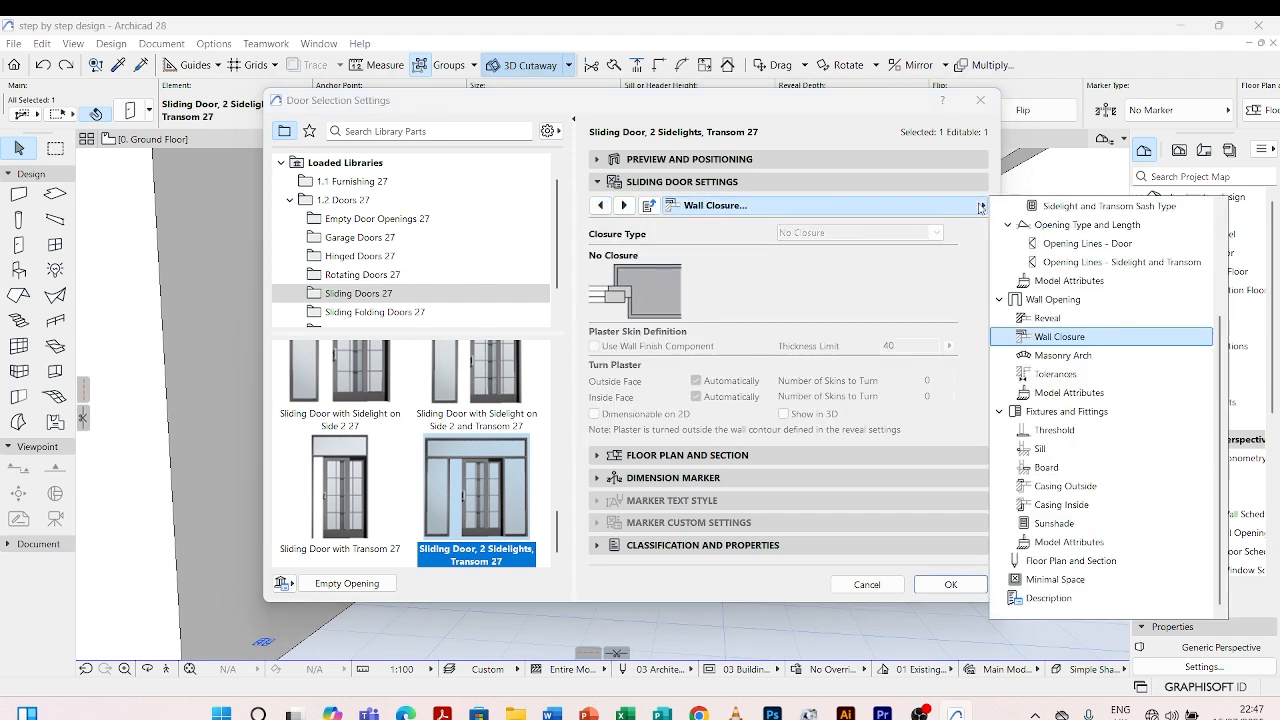
{"action": "scroll", "coordinate": [1068, 262], "scroll_direction": "up", "scroll_amount": 1}
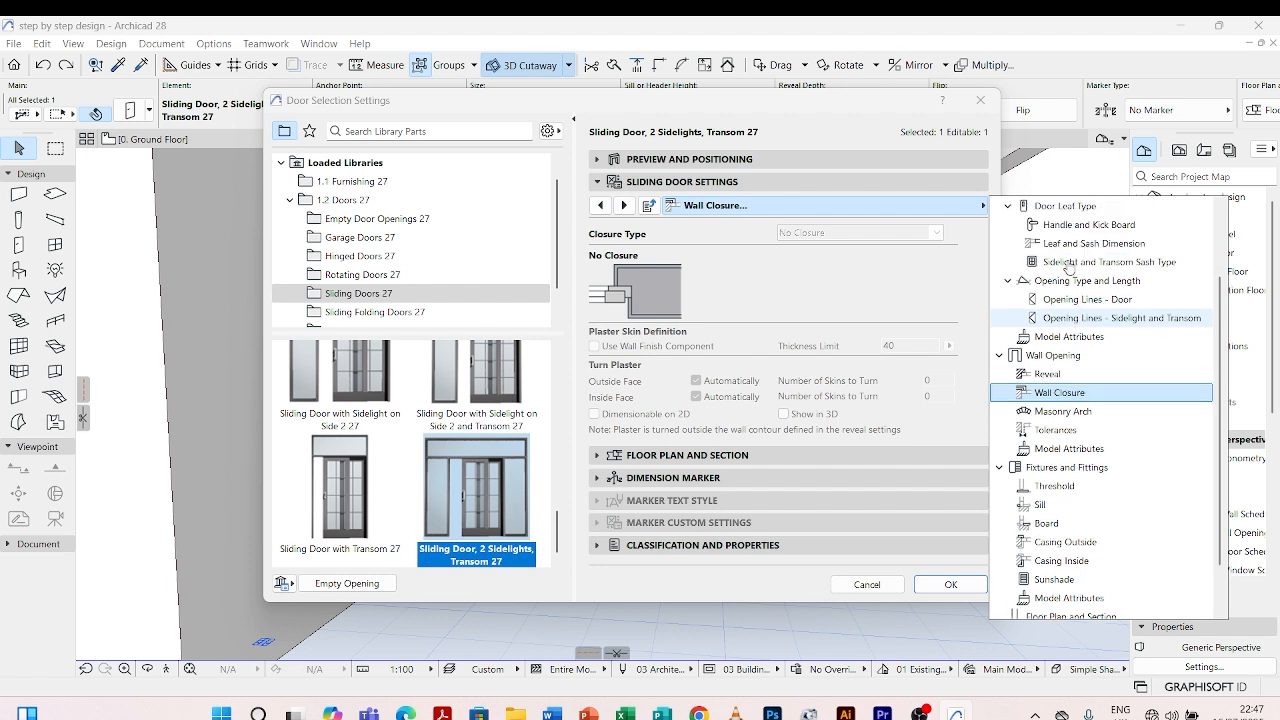
{"action": "scroll", "coordinate": [1069, 268], "scroll_direction": "up", "scroll_amount": 1}
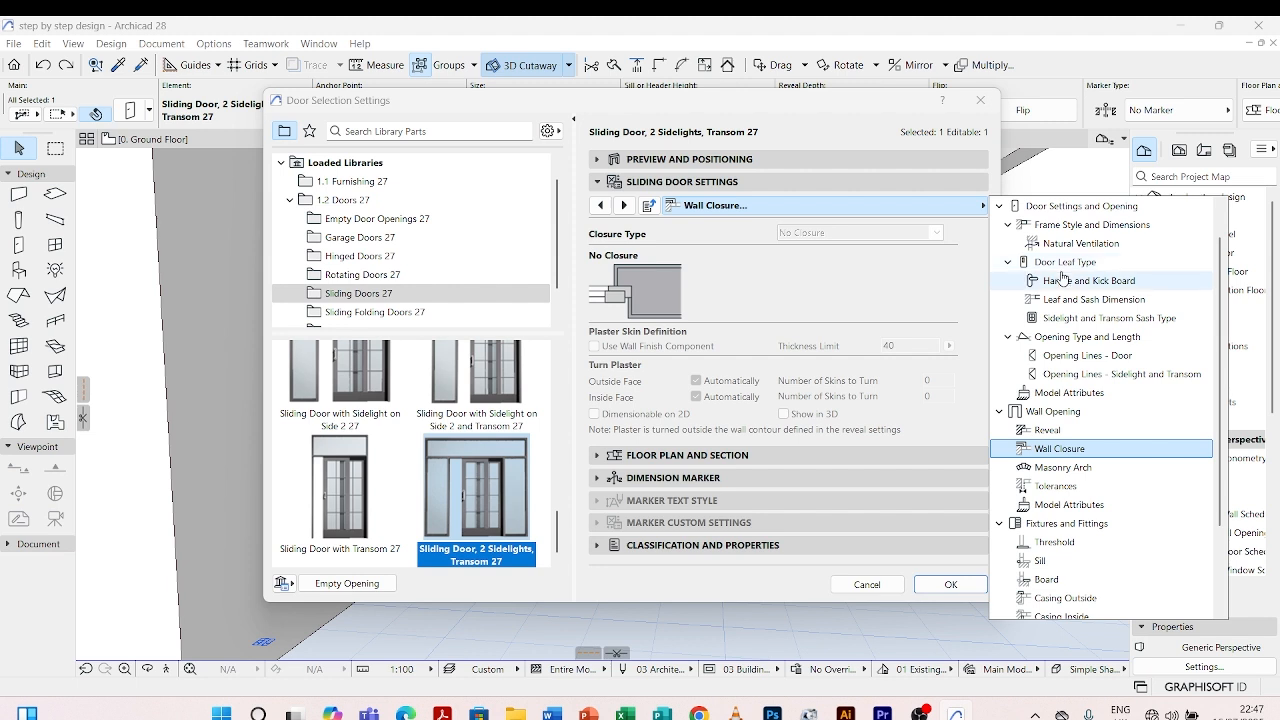
{"action": "scroll", "coordinate": [1066, 255], "scroll_direction": "up", "scroll_amount": 1}
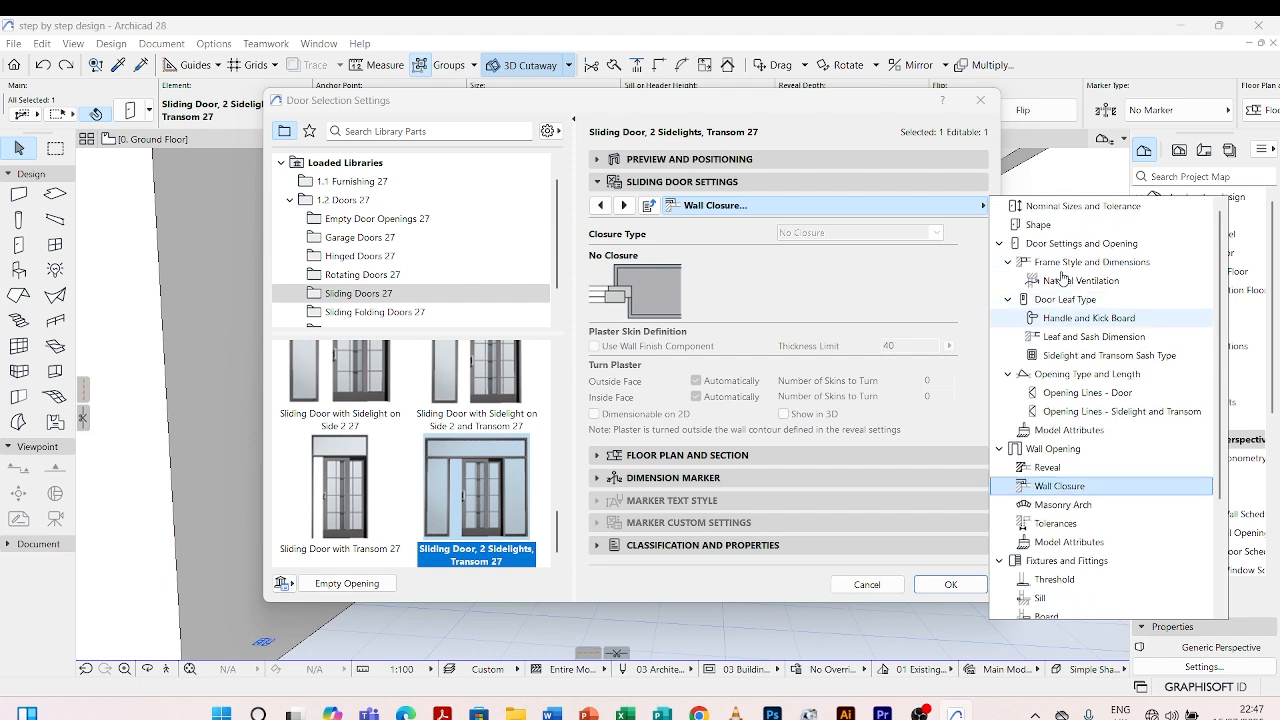
{"action": "left_click", "coordinate": [1070, 207]}
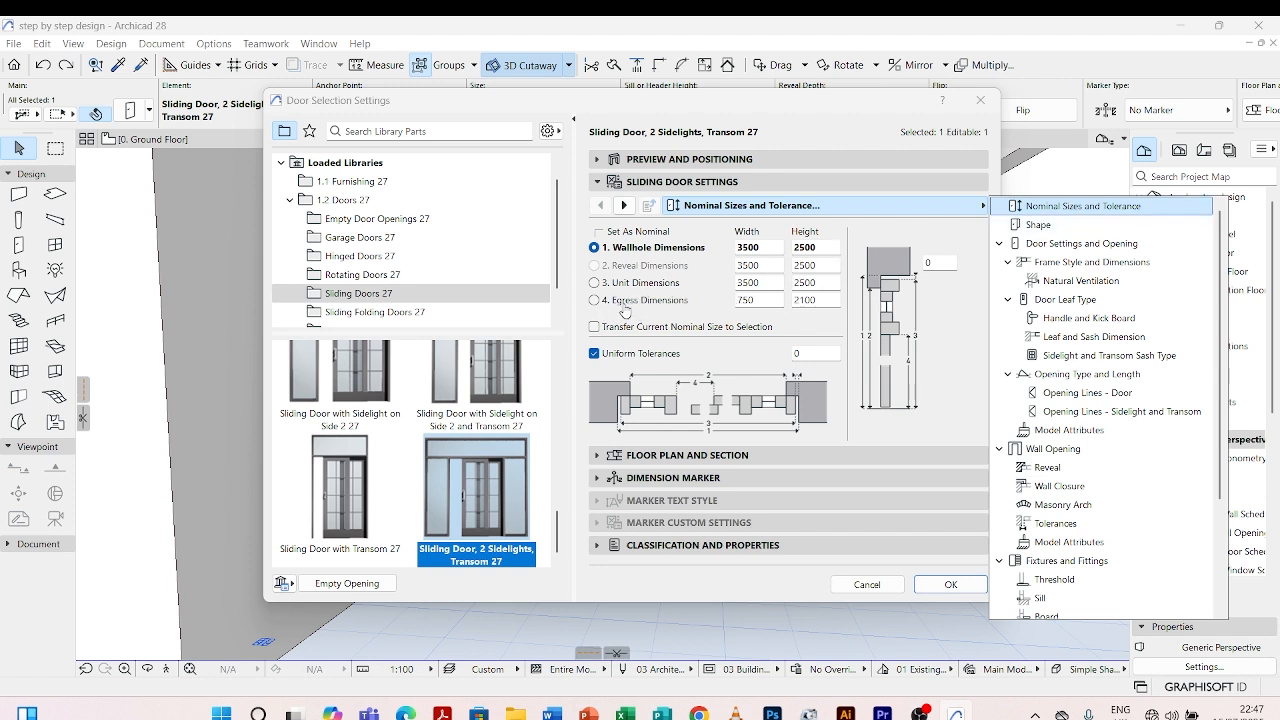
{"action": "left_click", "coordinate": [766, 300]}
{"action": "double_click", "coordinate": [764, 300]}
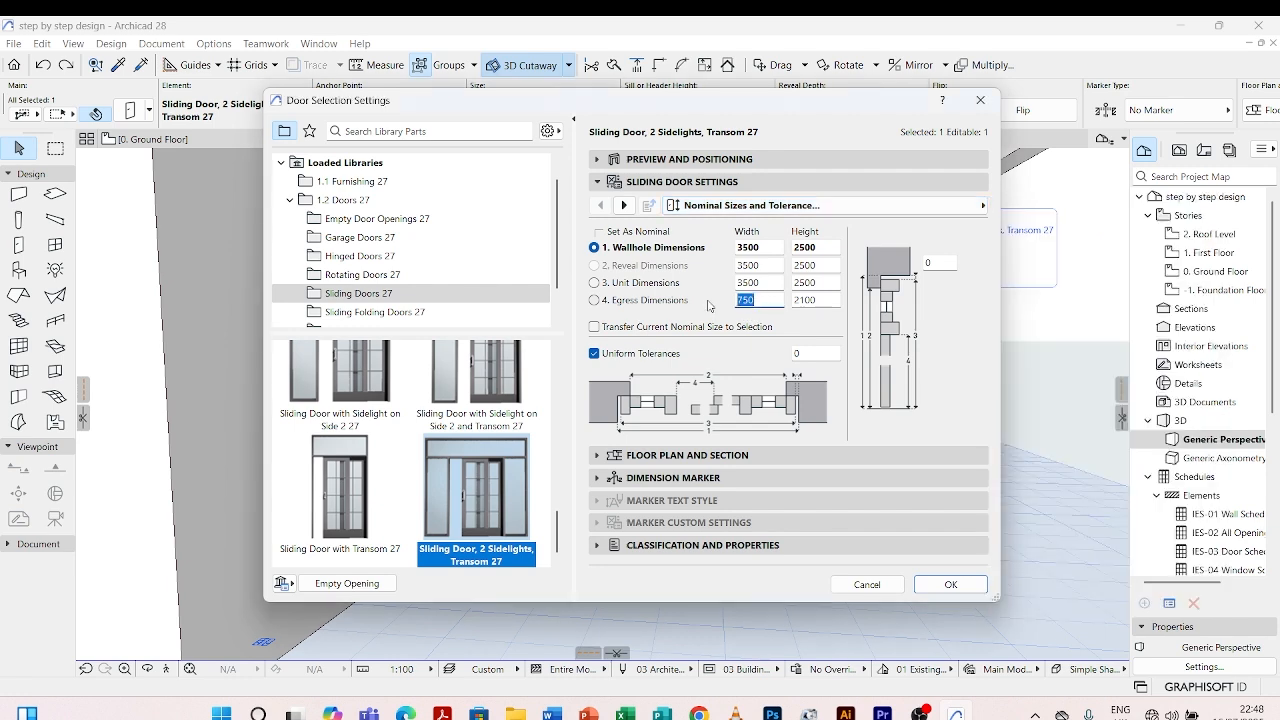
{"action": "type", "text": "900"}
{"action": "left_click", "coordinate": [934, 580]}
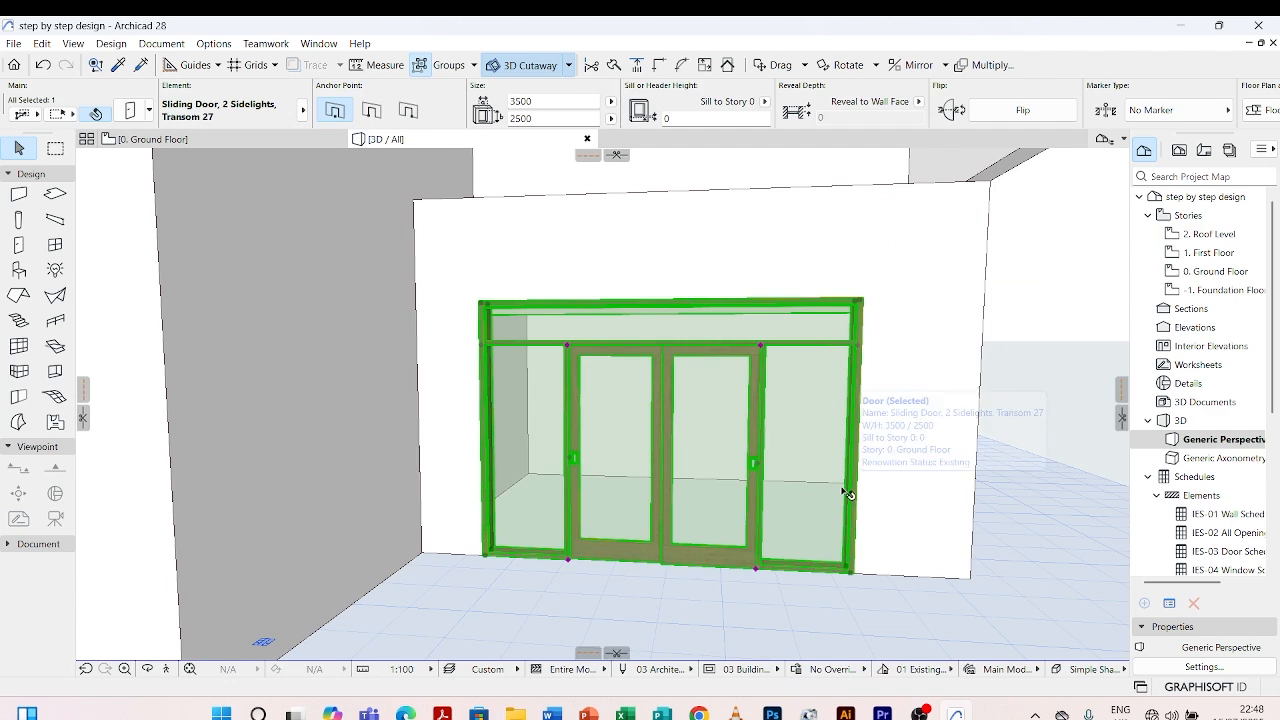
- Inspect the door's wider leaves in 3D and return to the ground floor plan
{"action": "scroll", "coordinate": [756, 485], "scroll_direction": "up", "scroll_amount": 1}
{"action": "middle_click_drag", "start_coordinate": [714, 488], "coordinate": [822, 488], "text": "shift"}
{"action": "scroll", "coordinate": [689, 451], "scroll_direction": "down", "scroll_amount": 6}
{"action": "left_click", "coordinate": [190, 140]}
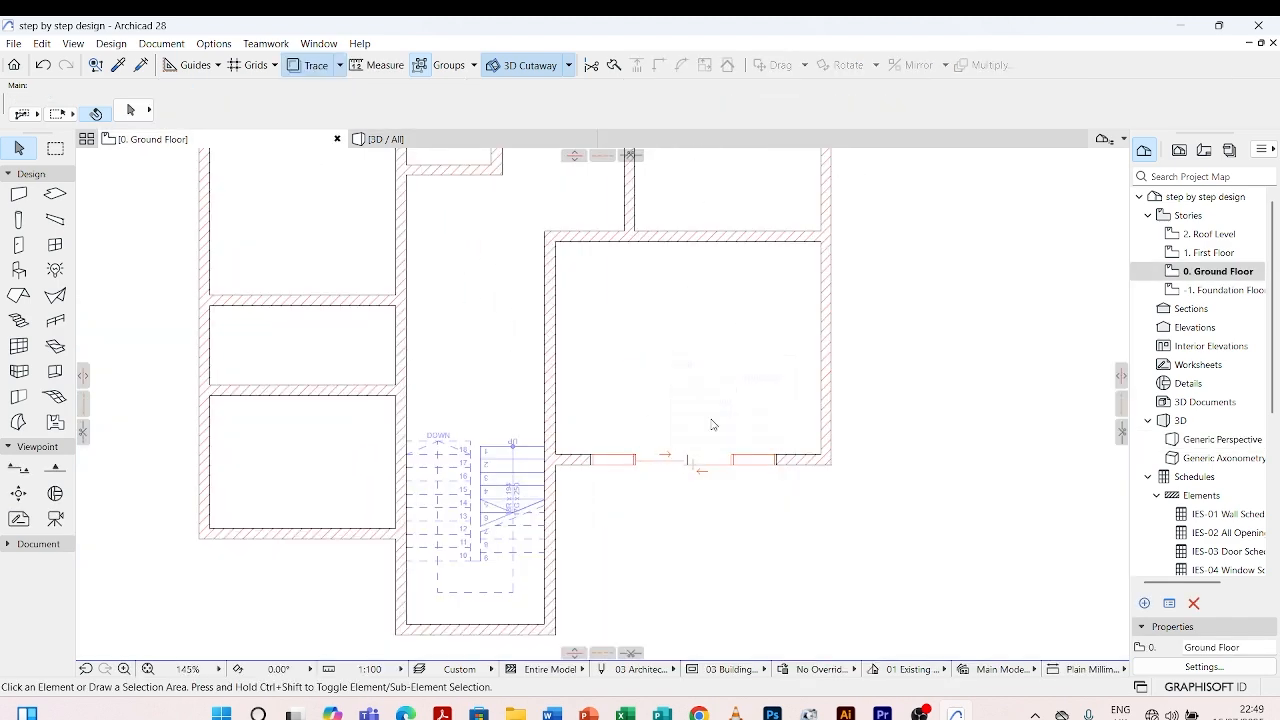
- Try to open the front room to the hall by shortening the wall beside the stairs, leaving a gap of about 3500 mm
{"action": "scroll", "coordinate": [715, 398], "scroll_direction": "up", "scroll_amount": 2}
{"action": "scroll", "coordinate": [718, 382], "scroll_direction": "down", "scroll_amount": 3}
{"action": "scroll", "coordinate": [724, 307], "scroll_direction": "up", "scroll_amount": 2}
{"action": "scroll", "coordinate": [724, 309], "scroll_direction": "up", "scroll_amount": 2}
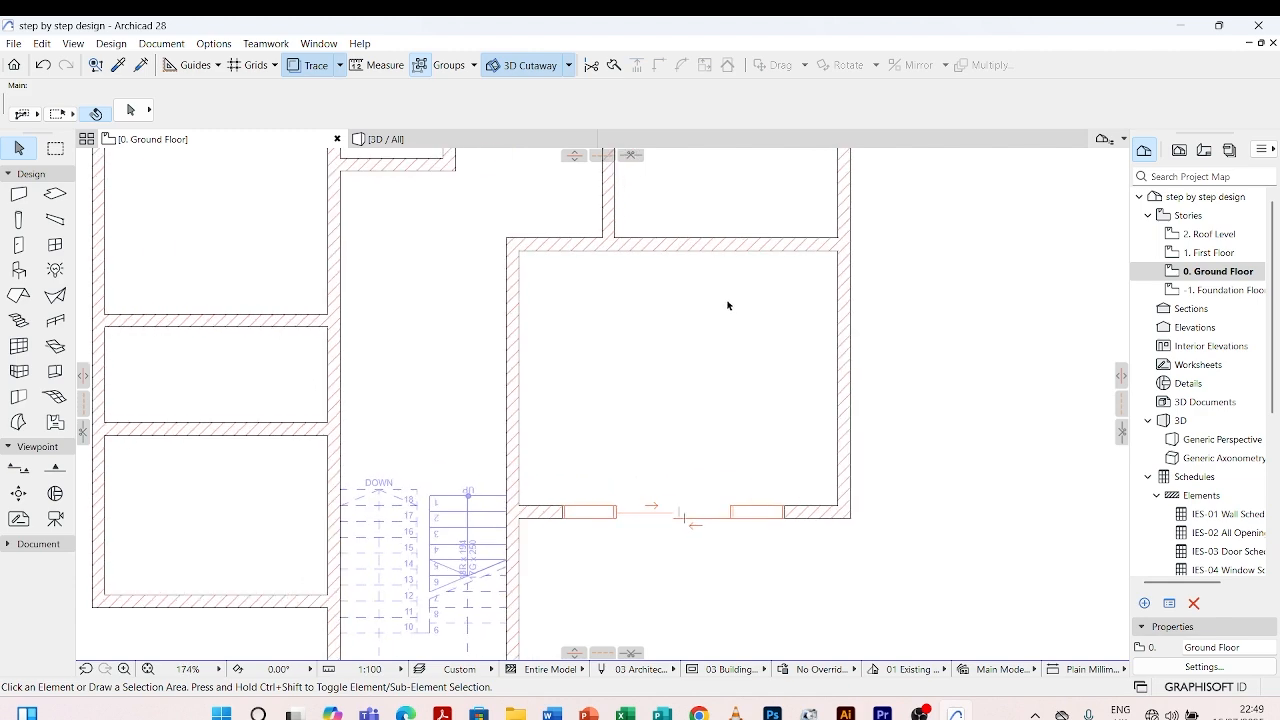
{"action": "scroll", "coordinate": [748, 371], "scroll_direction": "down", "scroll_amount": 4}
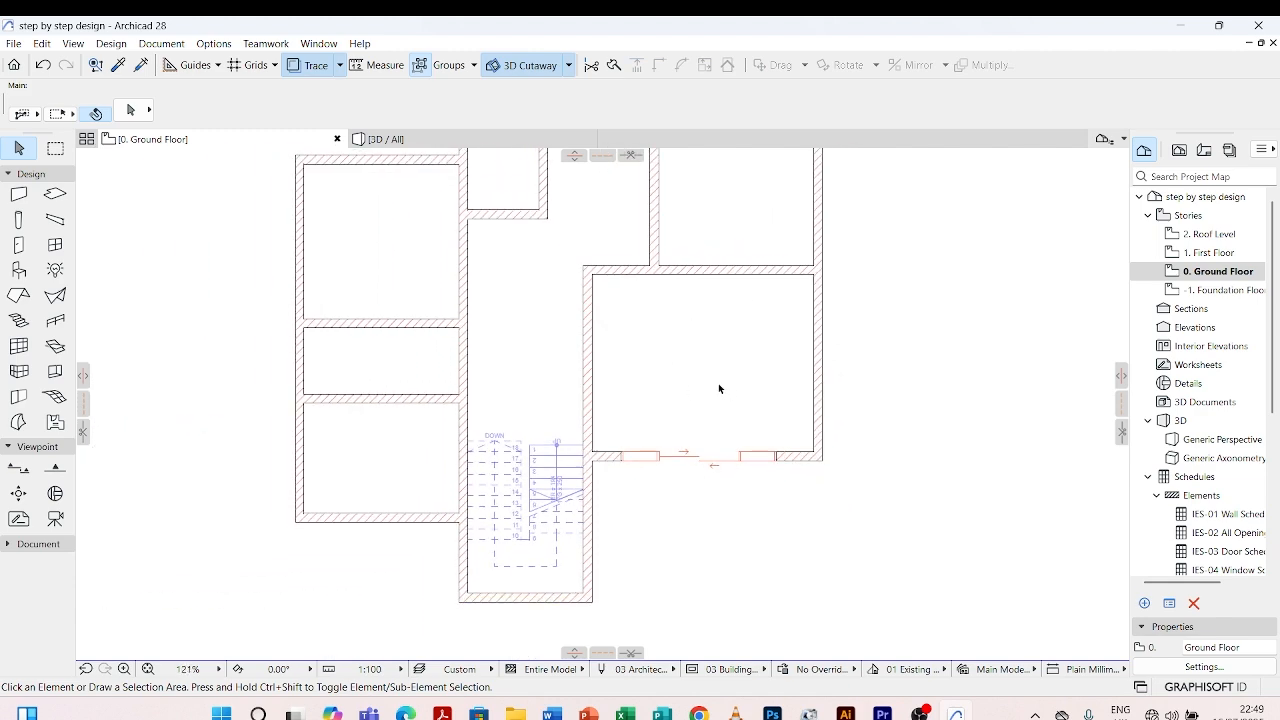
{"action": "left_click", "coordinate": [589, 327]}
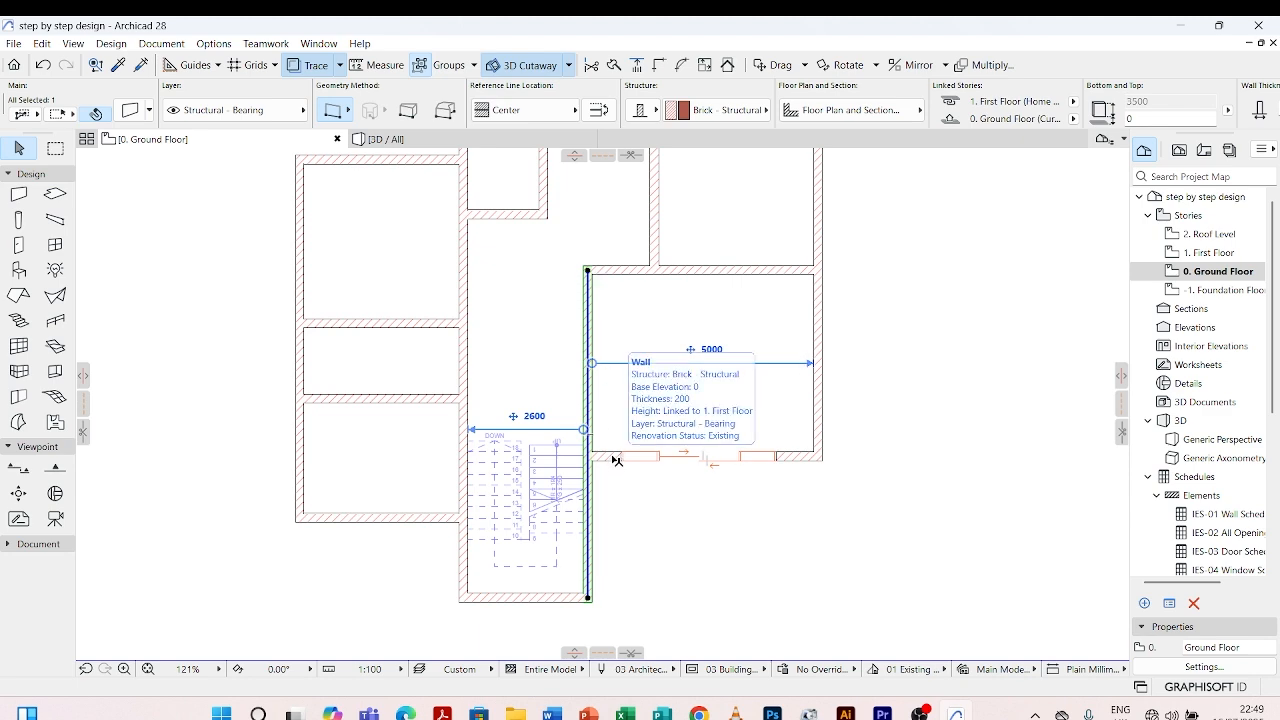
{"action": "scroll", "coordinate": [577, 477], "scroll_direction": "up", "scroll_amount": 2}
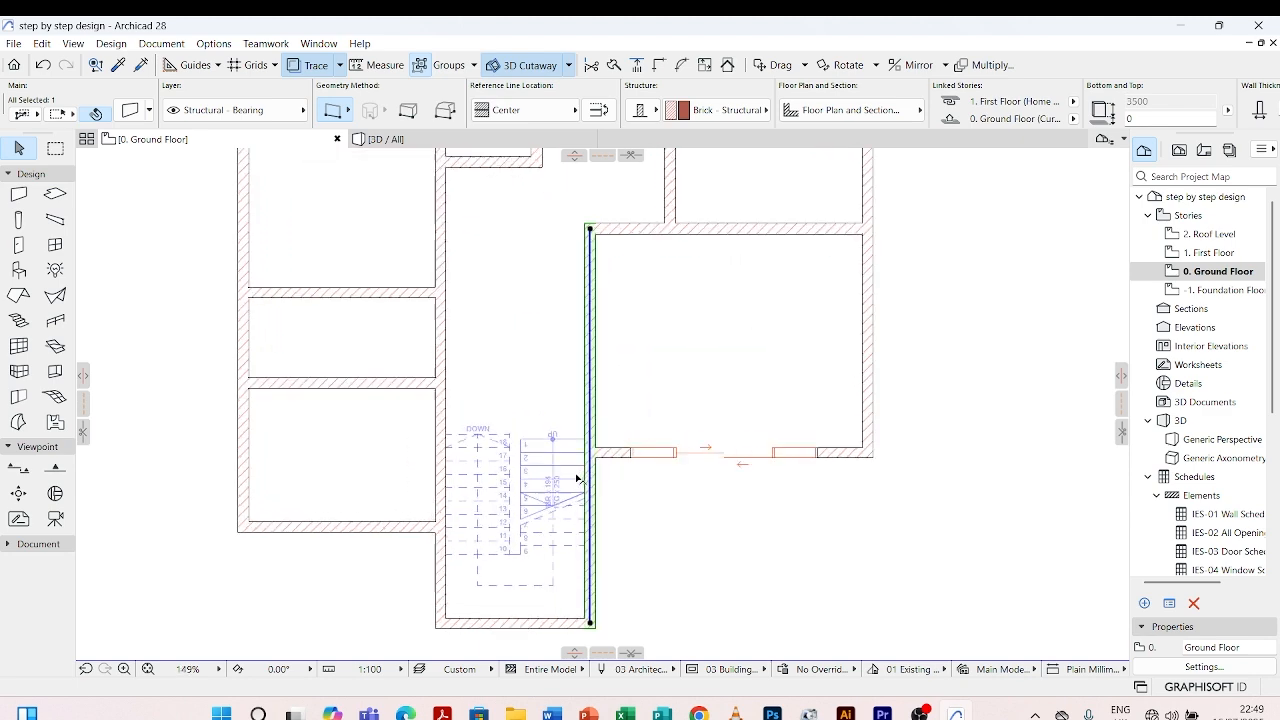
{"action": "scroll", "coordinate": [598, 400], "scroll_direction": "down", "scroll_amount": 3}
{"action": "left_click", "coordinate": [590, 276]}
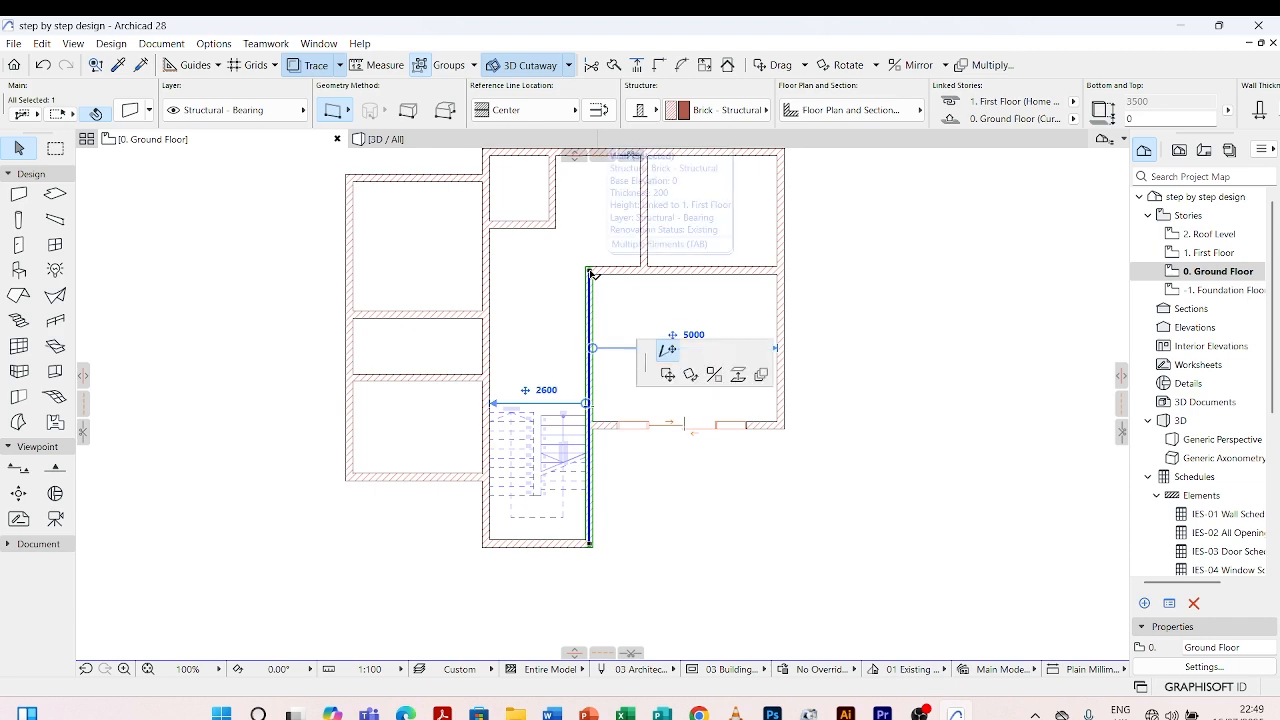
{"action": "left_click", "coordinate": [590, 404]}
{"action": "scroll", "coordinate": [590, 402], "scroll_direction": "up", "scroll_amount": 4}
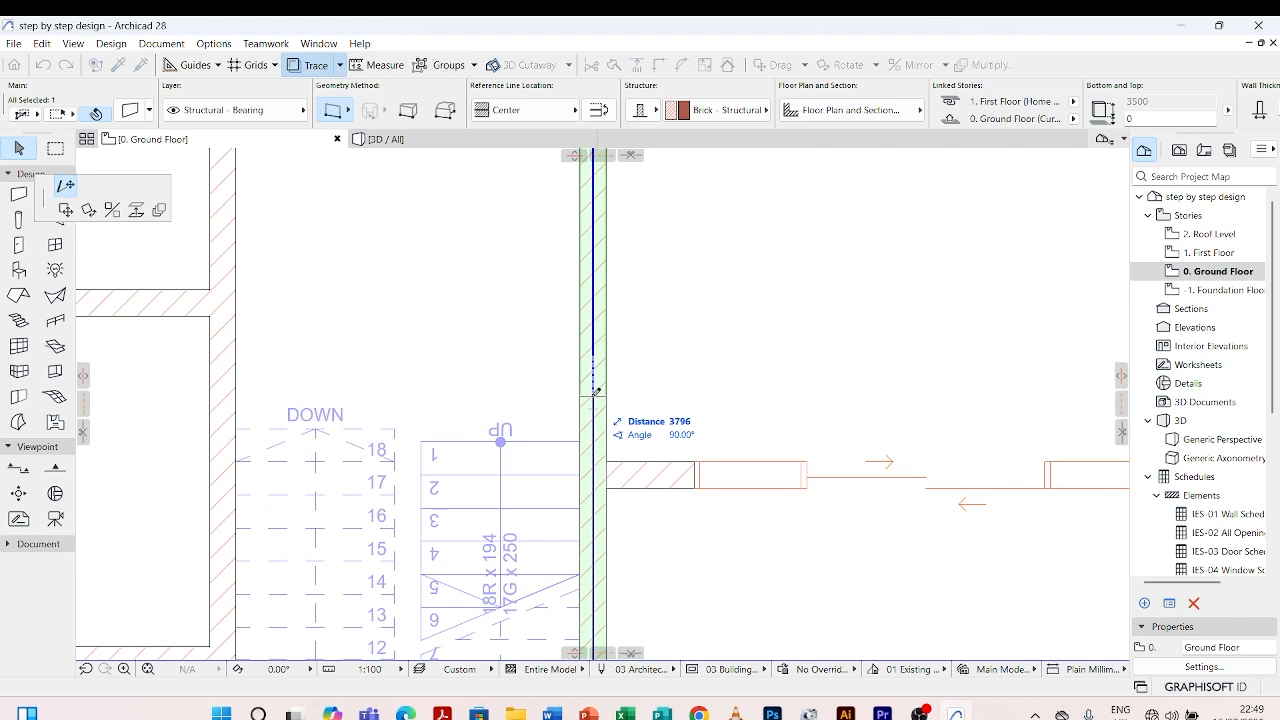
{"action": "left_click", "coordinate": [595, 393]}
{"action": "scroll", "coordinate": [595, 312], "scroll_direction": "down", "scroll_amount": 5}
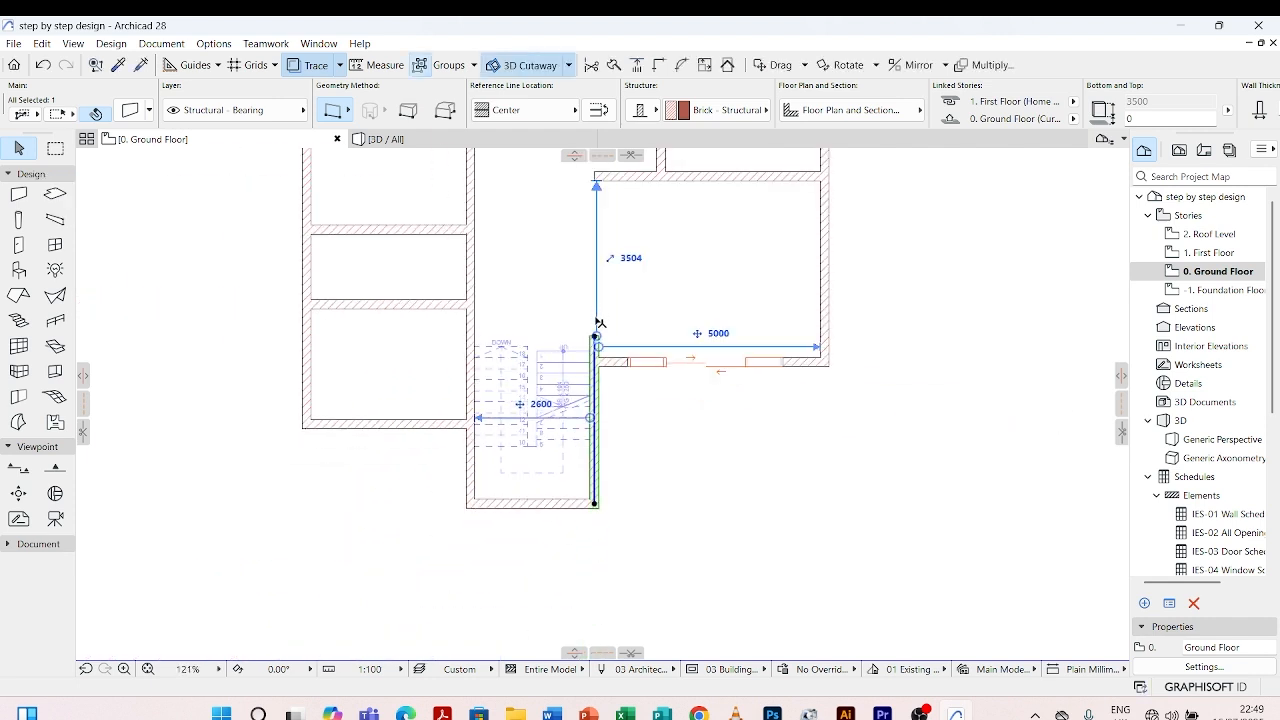
{"action": "left_click", "coordinate": [663, 221]}
{"action": "scroll", "coordinate": [663, 221], "scroll_direction": "down", "scroll_amount": 5}
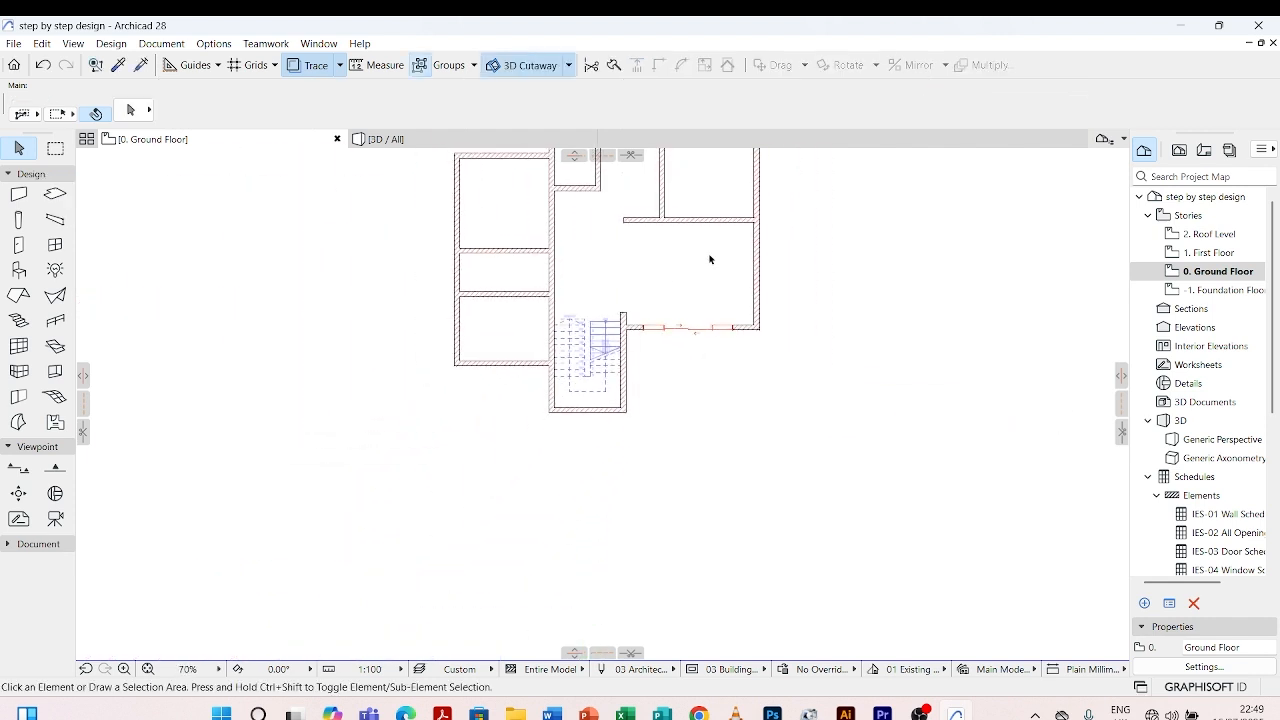
- Check the shortened wall's gap on the plan and undo the stretch
{"action": "scroll", "coordinate": [679, 269], "scroll_direction": "up", "scroll_amount": 5}
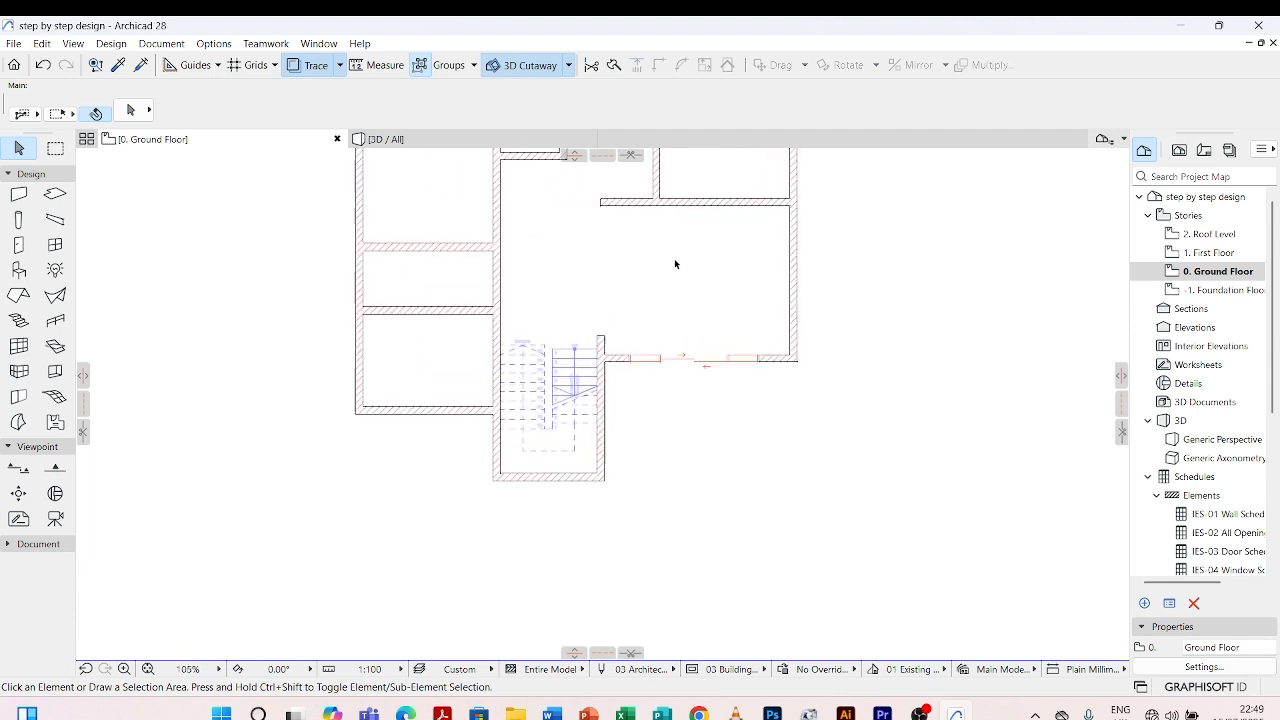
{"action": "scroll", "coordinate": [595, 340], "scroll_direction": "down", "scroll_amount": 2}
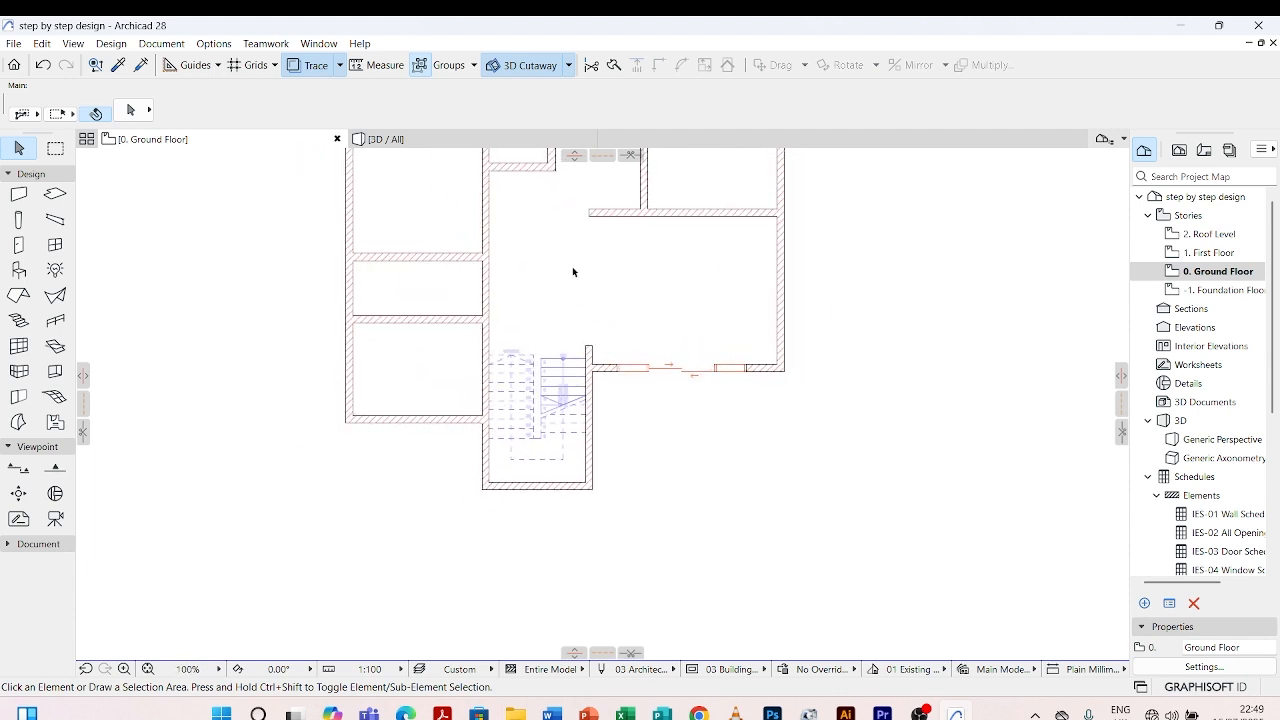
{"action": "left_click", "coordinate": [591, 217]}
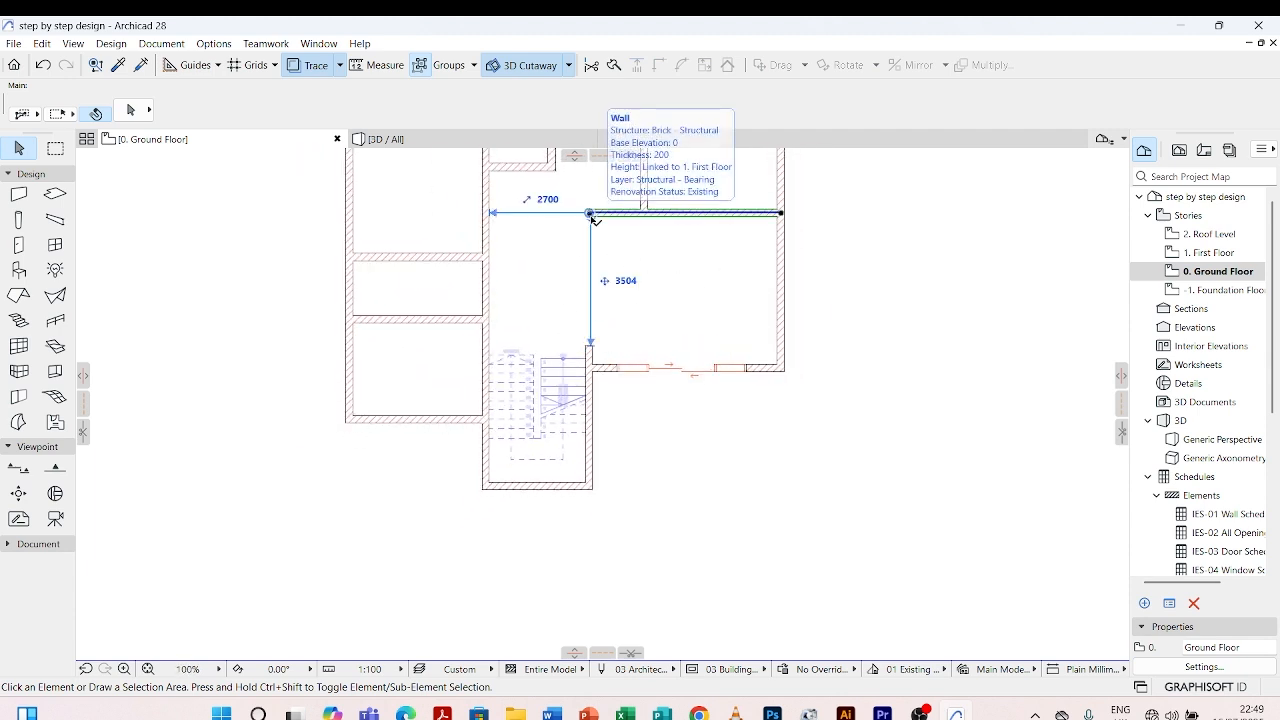
{"action": "key", "text": "Escape"}
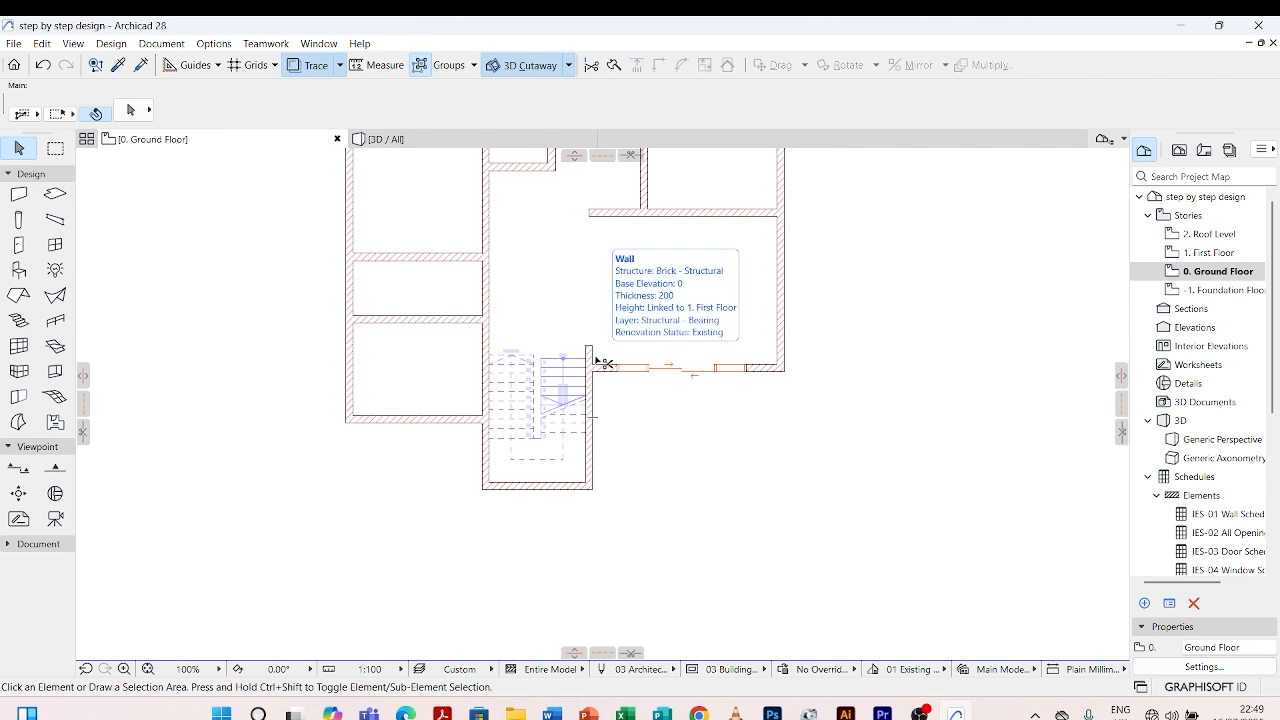
{"action": "key", "text": "ctrl+z"}
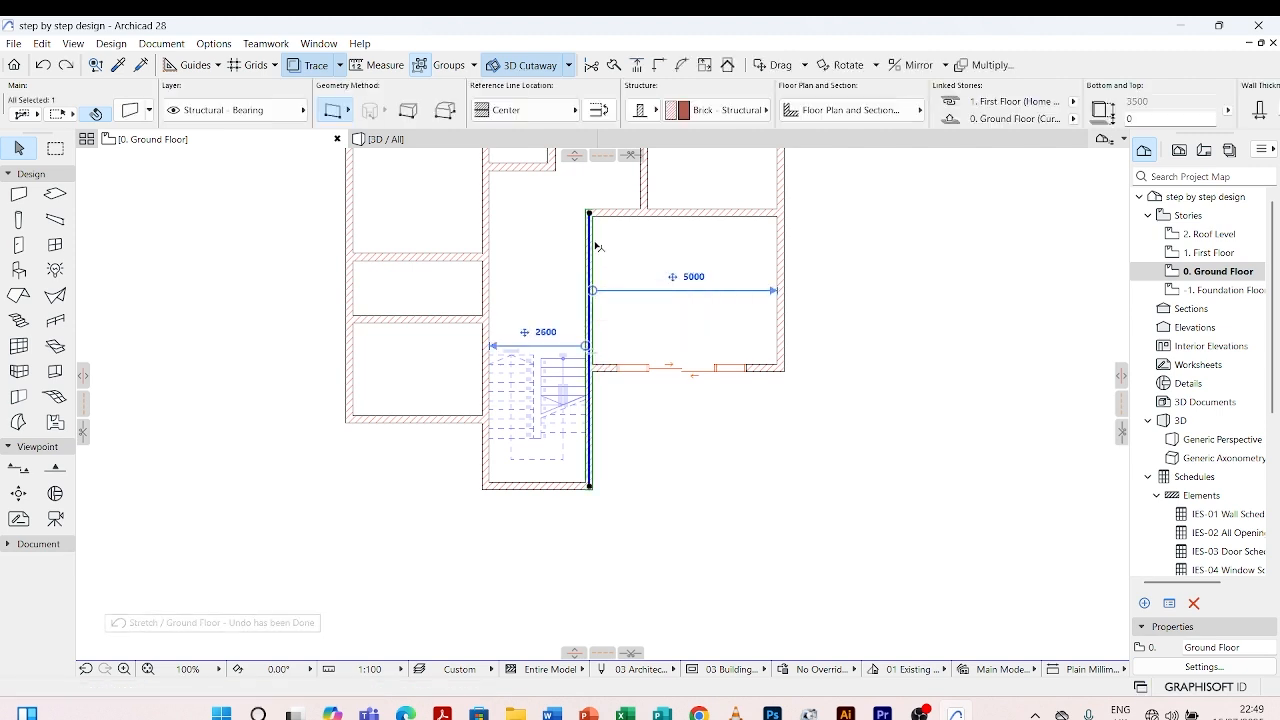
{"action": "left_click", "coordinate": [621, 246]}
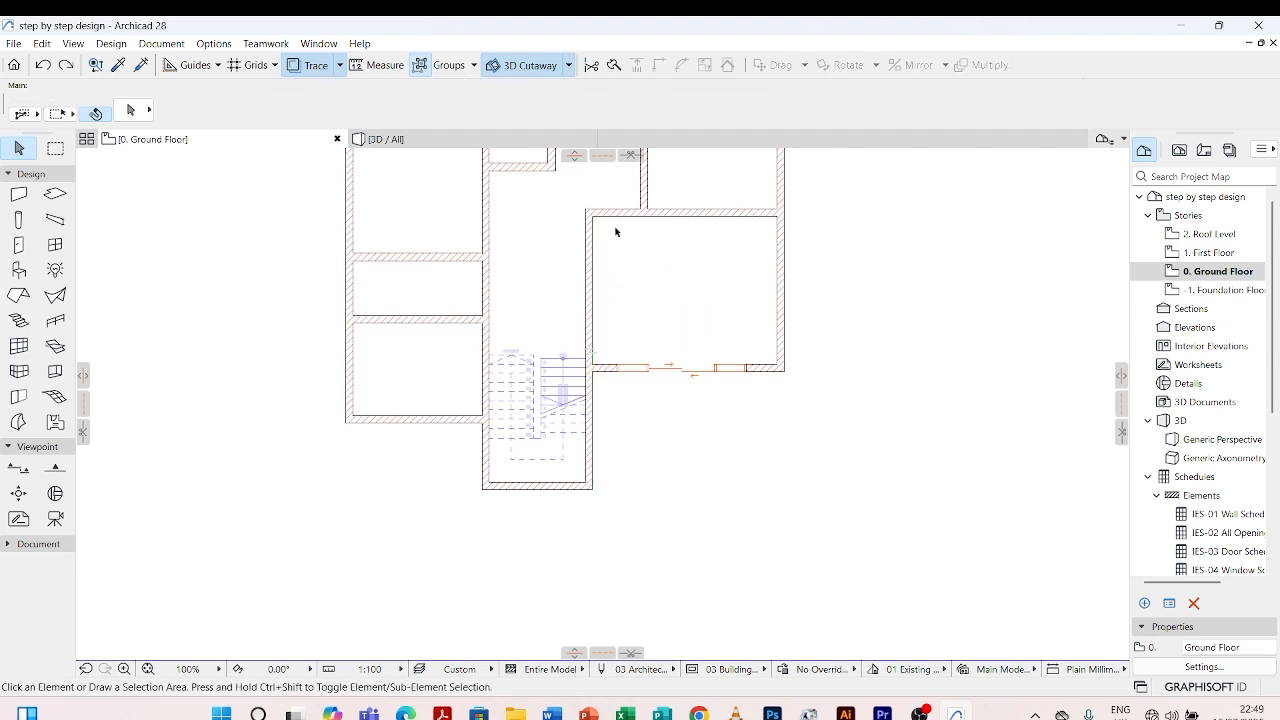
- Choose Rectangular Door Opening 27 from the Empty Door Openings 27 library folder as the default door
{"action": "left_click", "coordinate": [19, 245]}
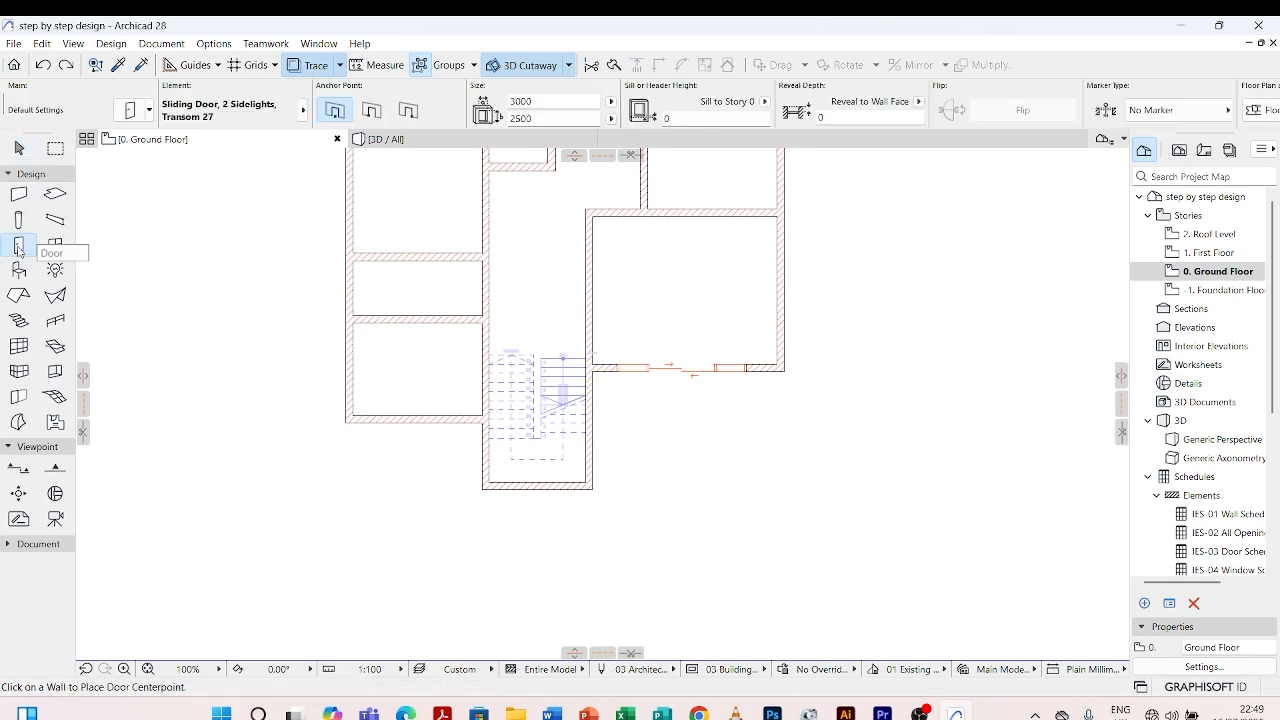
{"action": "left_click", "coordinate": [127, 111]}
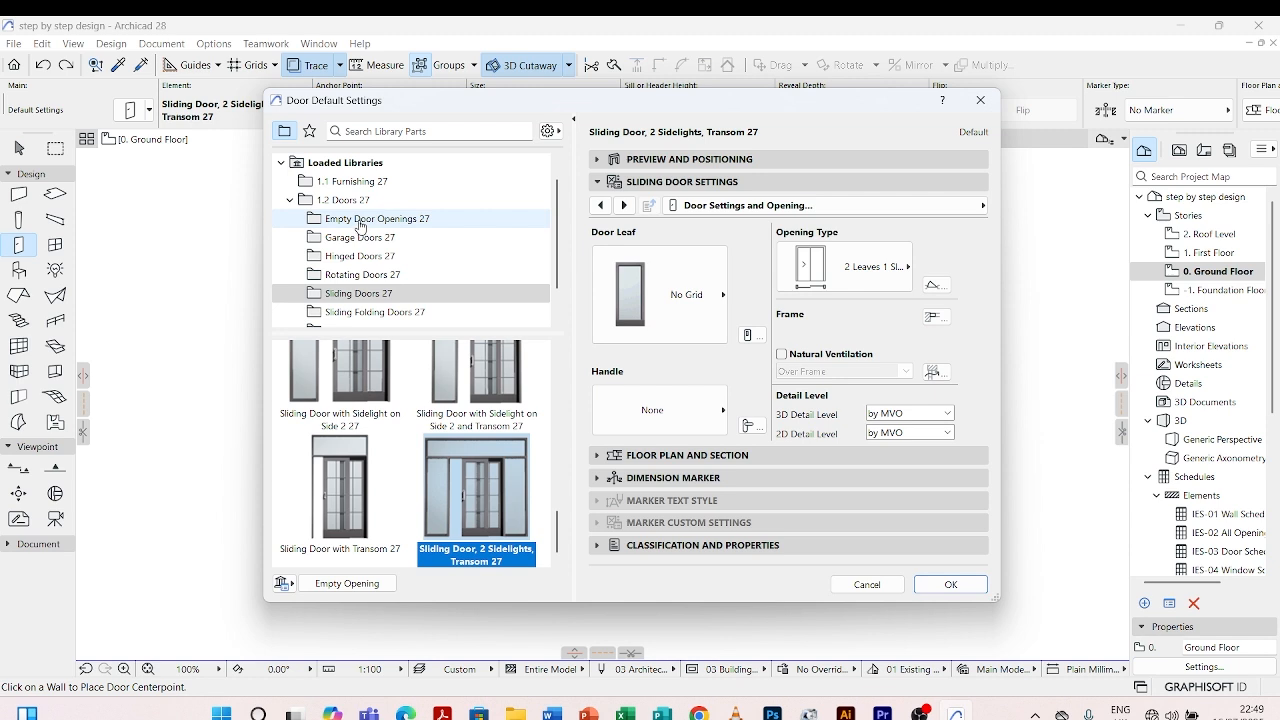
{"action": "left_click", "coordinate": [381, 226]}
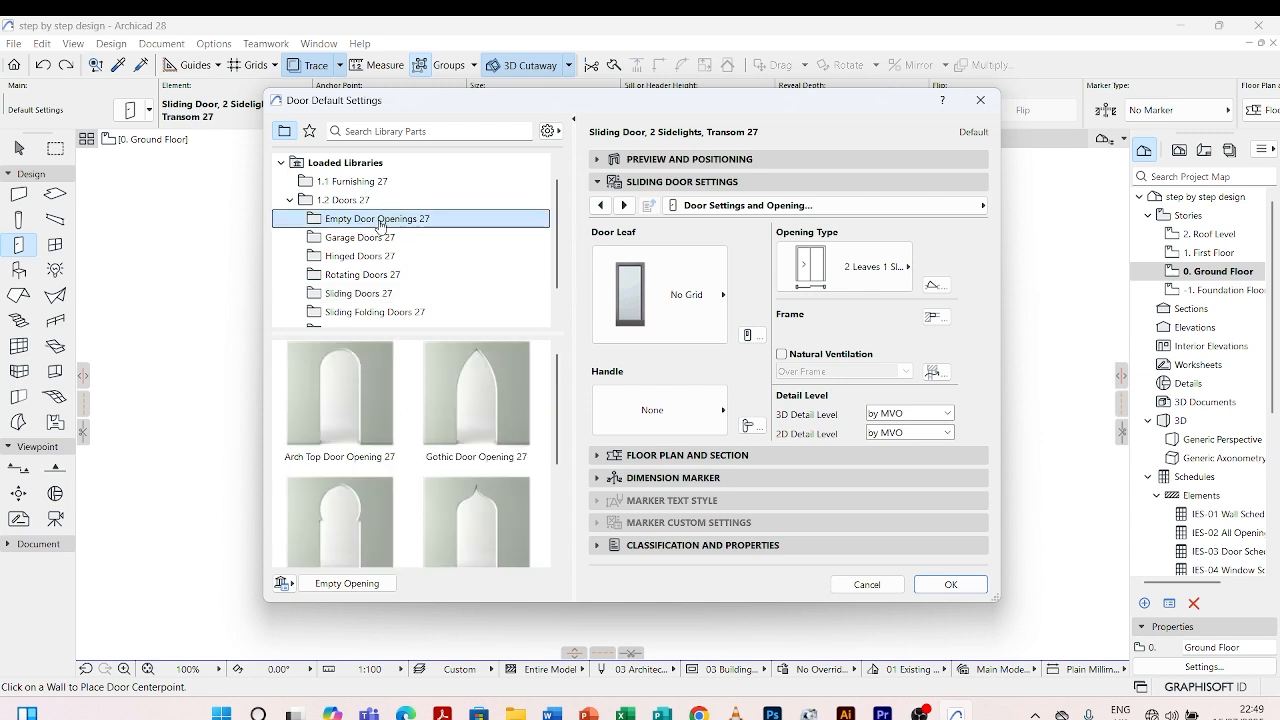
{"action": "scroll", "coordinate": [378, 410], "scroll_direction": "down", "scroll_amount": 4}
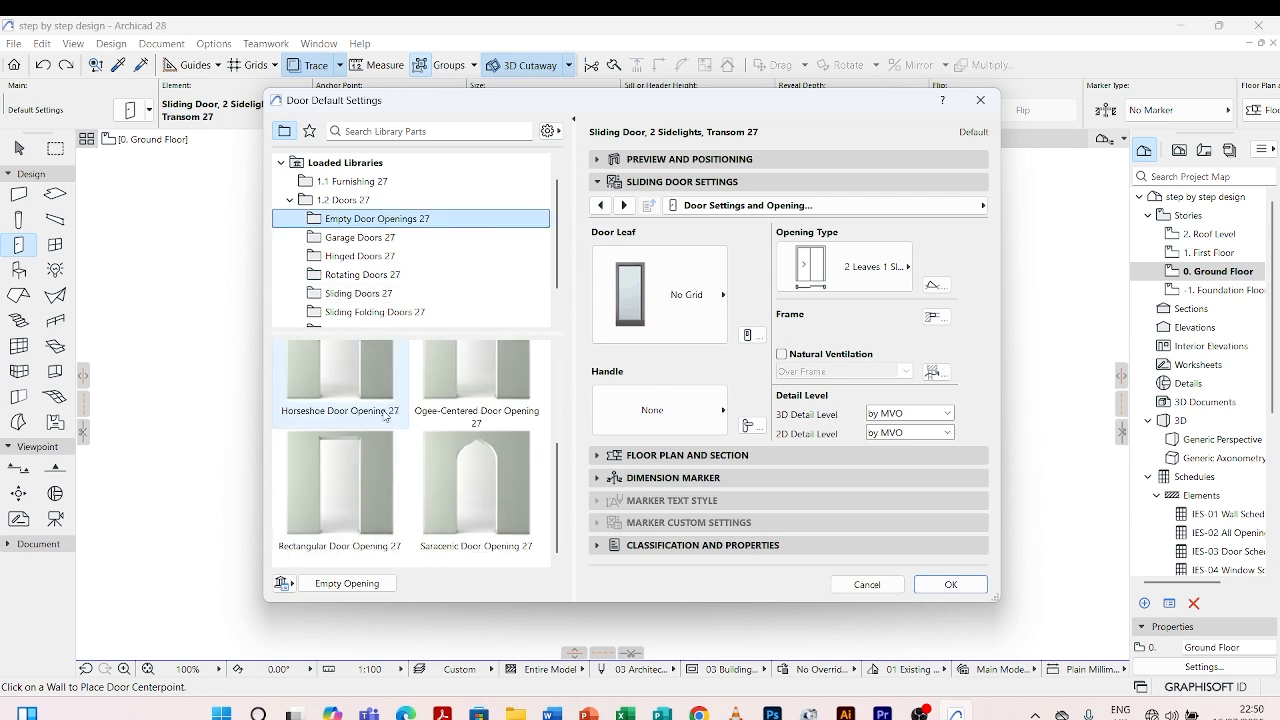
{"action": "scroll", "coordinate": [357, 450], "scroll_direction": "up", "scroll_amount": 4}
{"action": "scroll", "coordinate": [358, 432], "scroll_direction": "down", "scroll_amount": 4}
{"action": "left_click", "coordinate": [335, 487]}
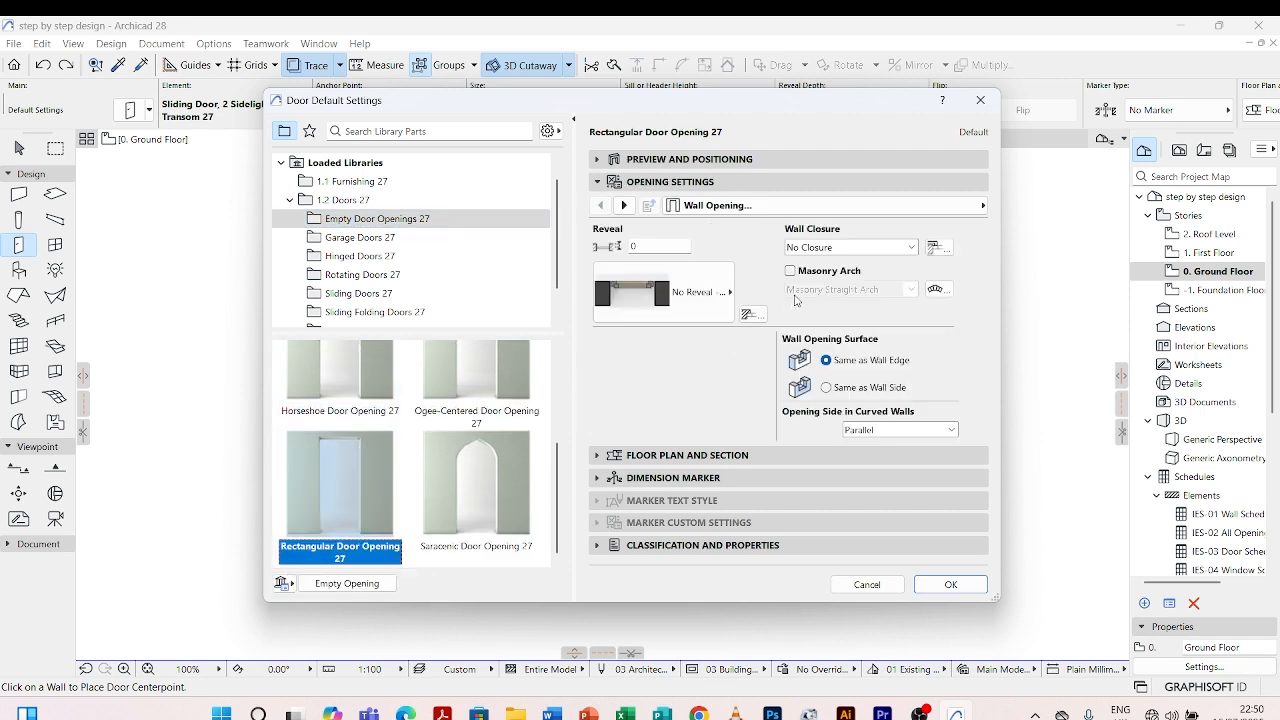
{"action": "left_click", "coordinate": [942, 586]}
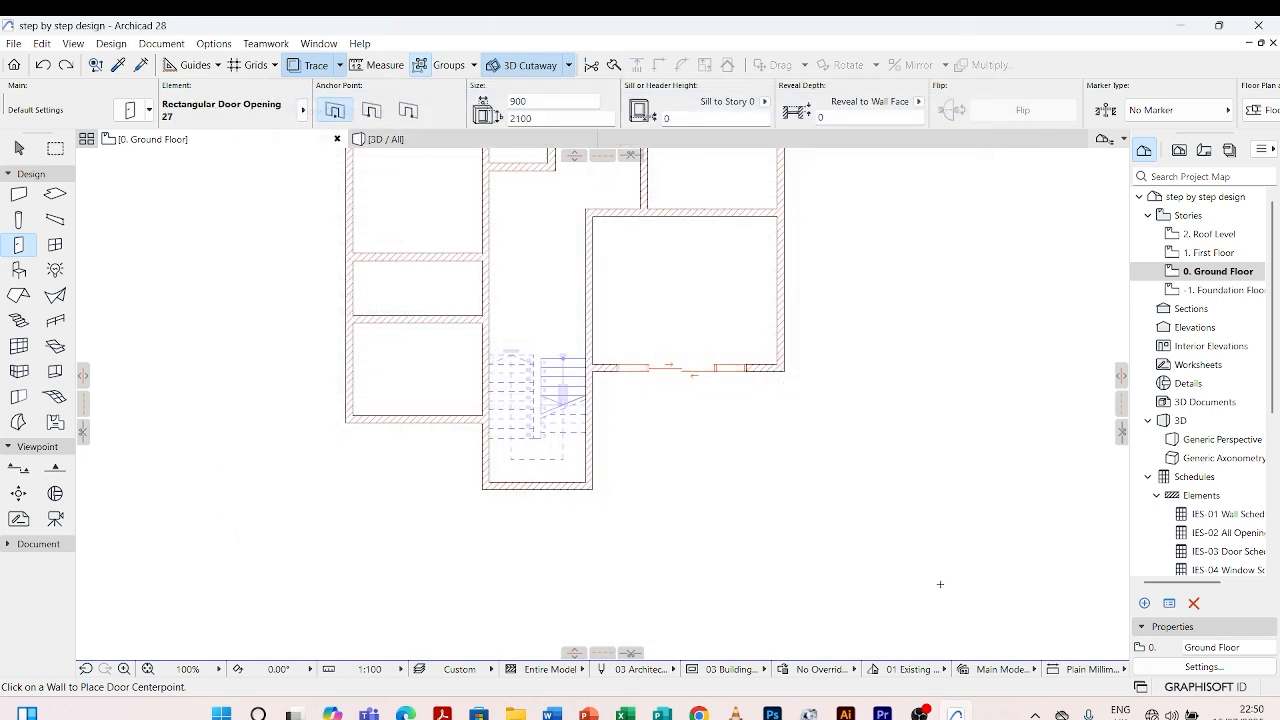
- Set the default door opening to 4000 mm wide and 2500 mm high and preview it on the wall beside the stairs
{"action": "left_click", "coordinate": [534, 101]}
{"action": "type", "text": "4000"}
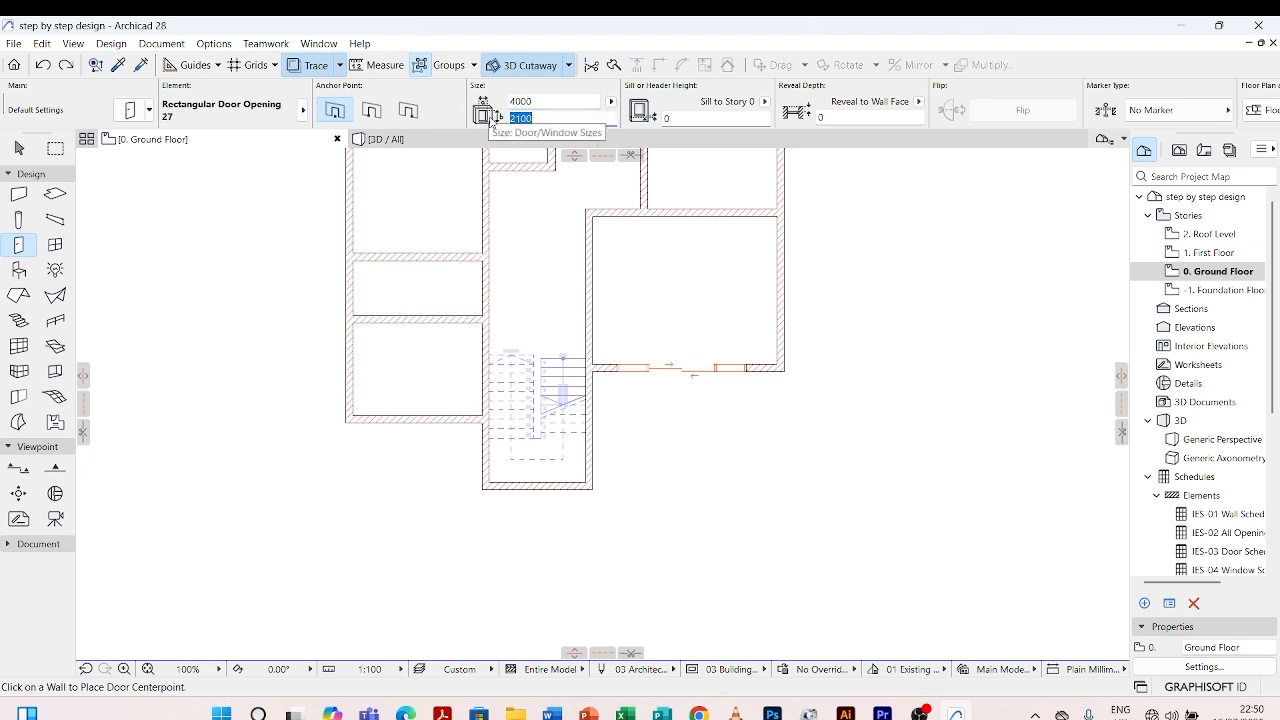
{"action": "key", "text": "Tab"}
{"action": "type", "text": "25"}
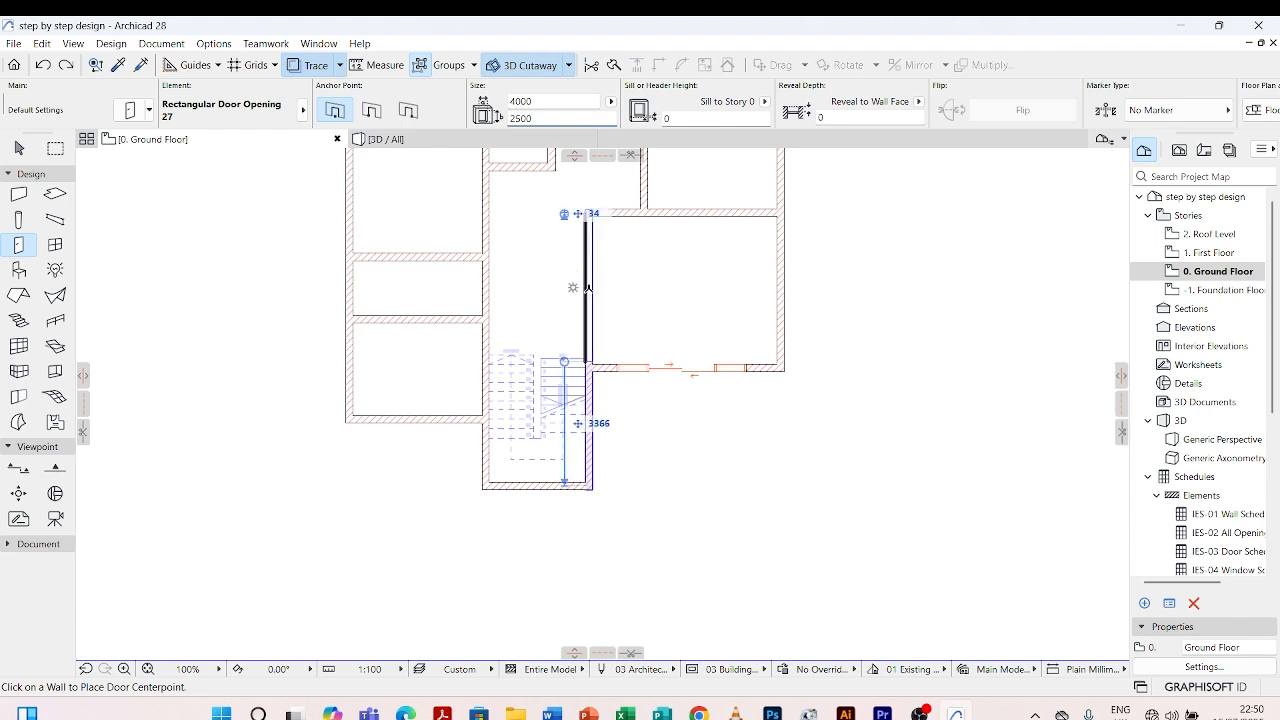
{"action": "scroll", "coordinate": [588, 288], "scroll_direction": "up", "scroll_amount": 3}
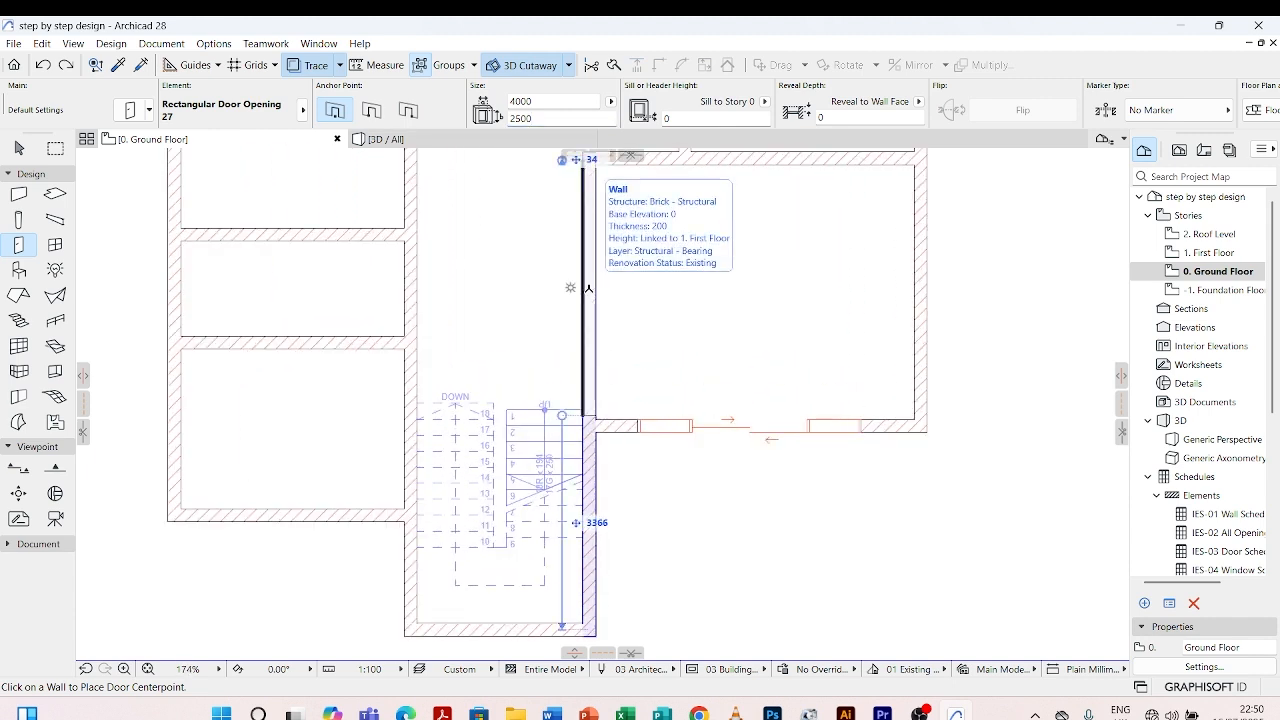
- Set the opening's width to 3500 mm and place it in the wall between the hall and the front room
{"action": "left_click", "coordinate": [530, 101]}
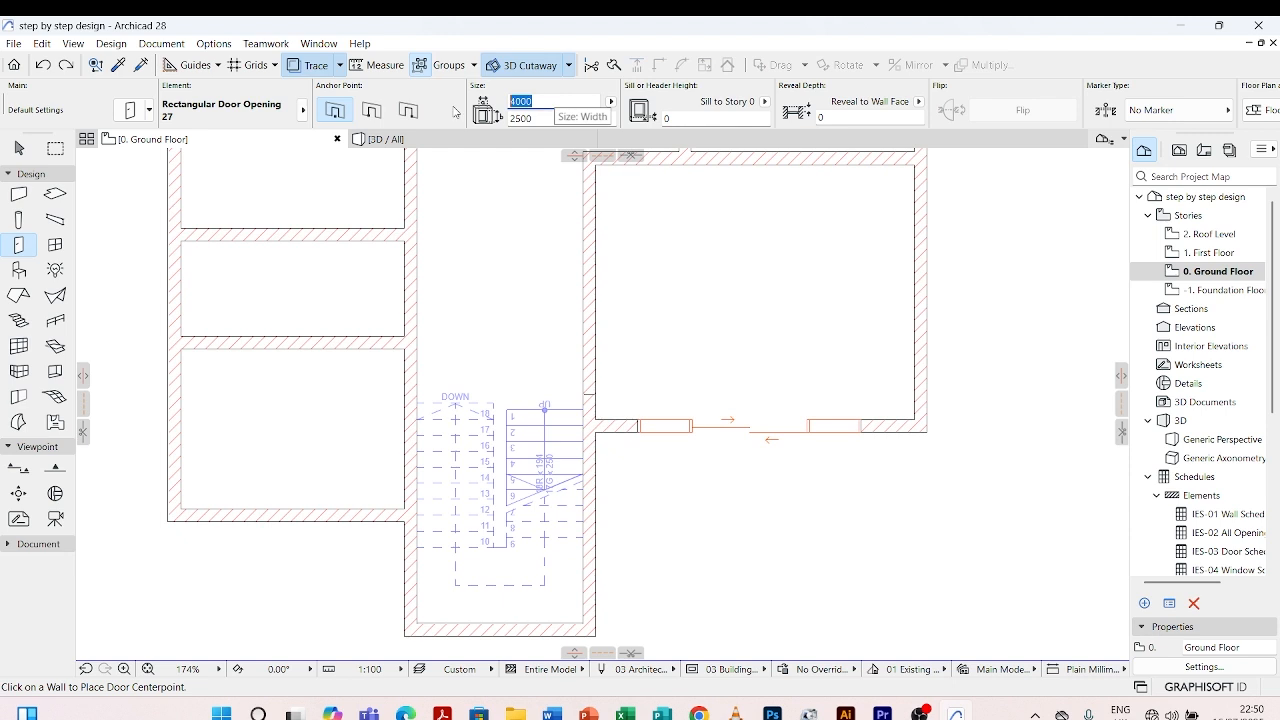
{"action": "type", "text": "3500"}
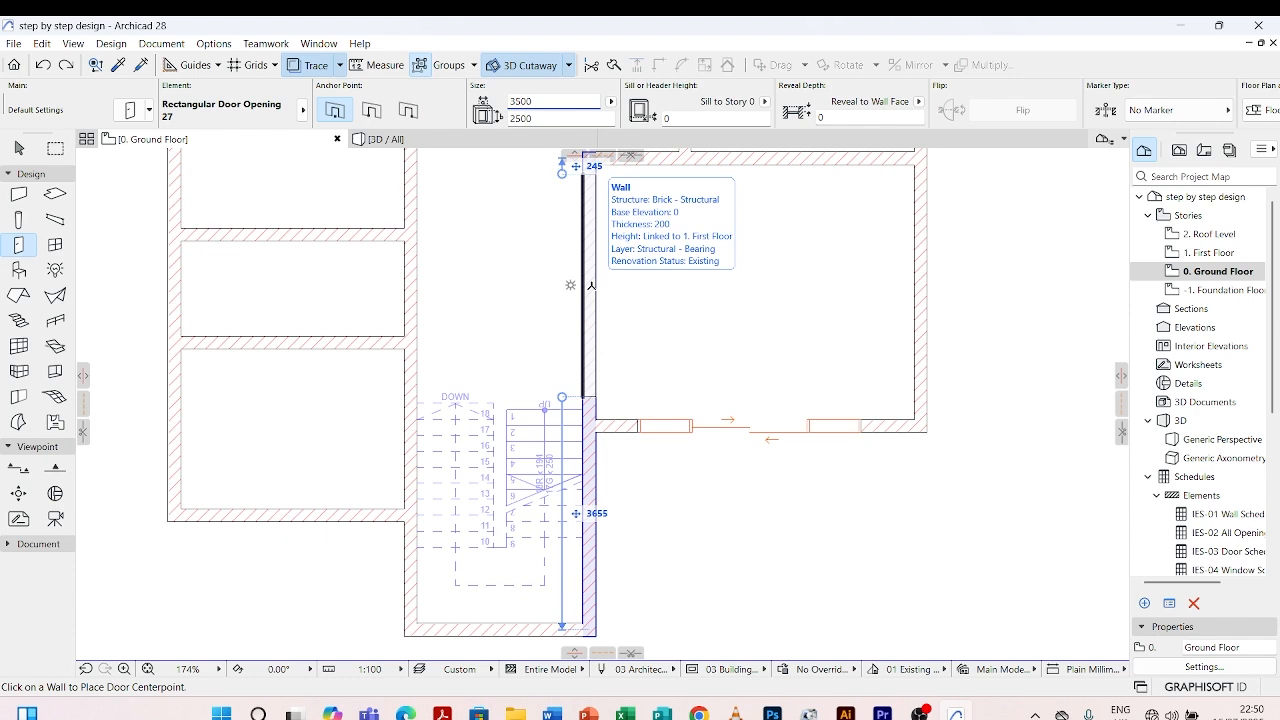
{"action": "scroll", "coordinate": [590, 285], "scroll_direction": "up", "scroll_amount": 1}
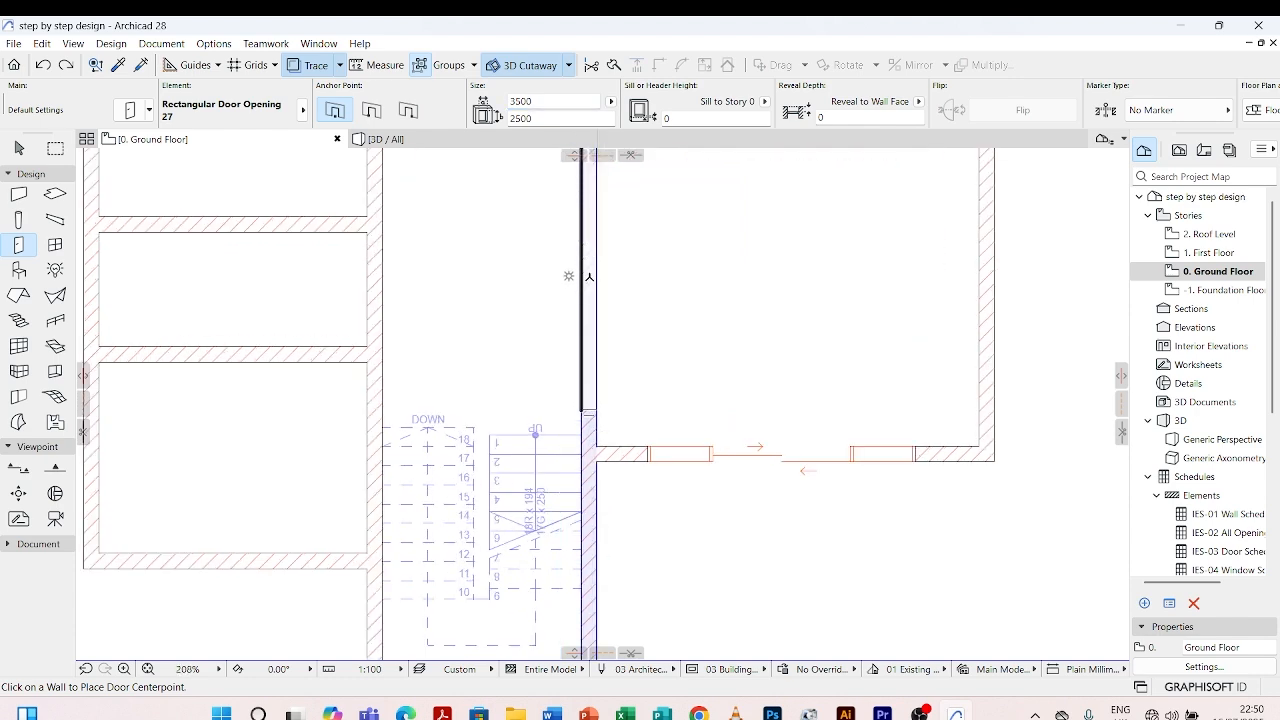
{"action": "left_click", "coordinate": [589, 276]}
{"action": "left_click", "coordinate": [548, 283]}
{"action": "scroll", "coordinate": [521, 345], "scroll_direction": "down", "scroll_amount": 5}
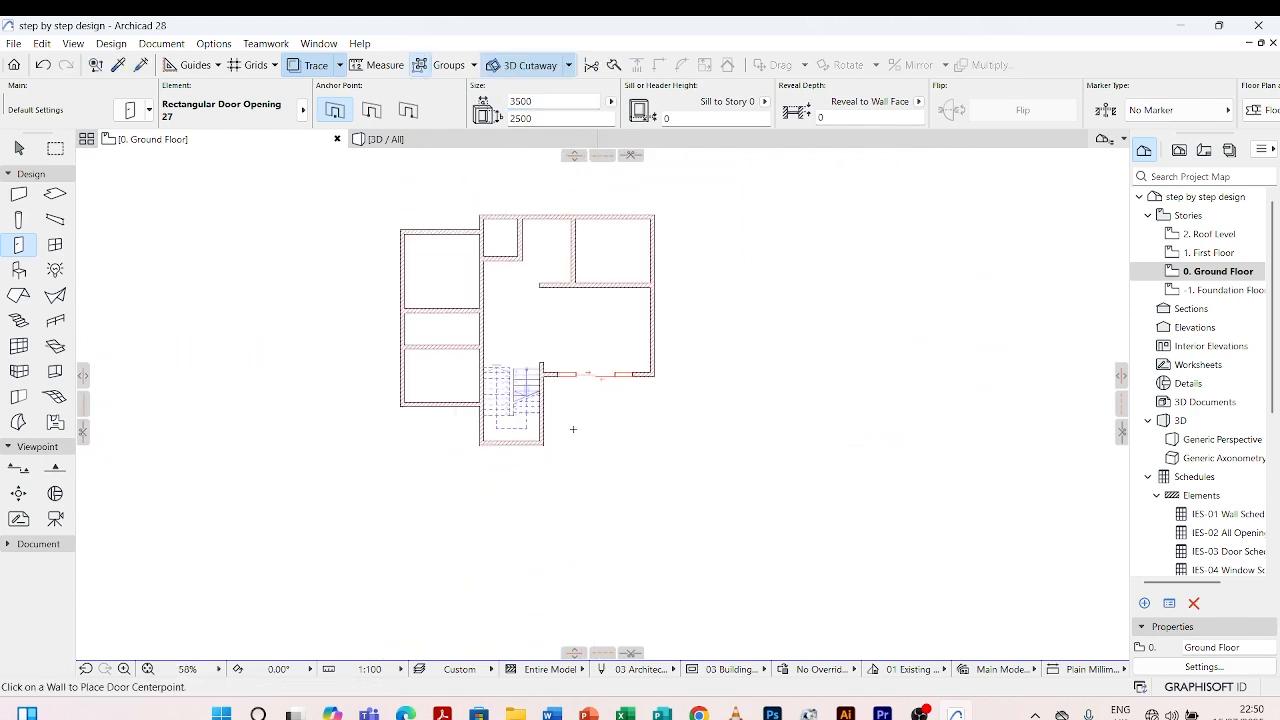
{"action": "scroll", "coordinate": [555, 329], "scroll_direction": "up", "scroll_amount": 3}
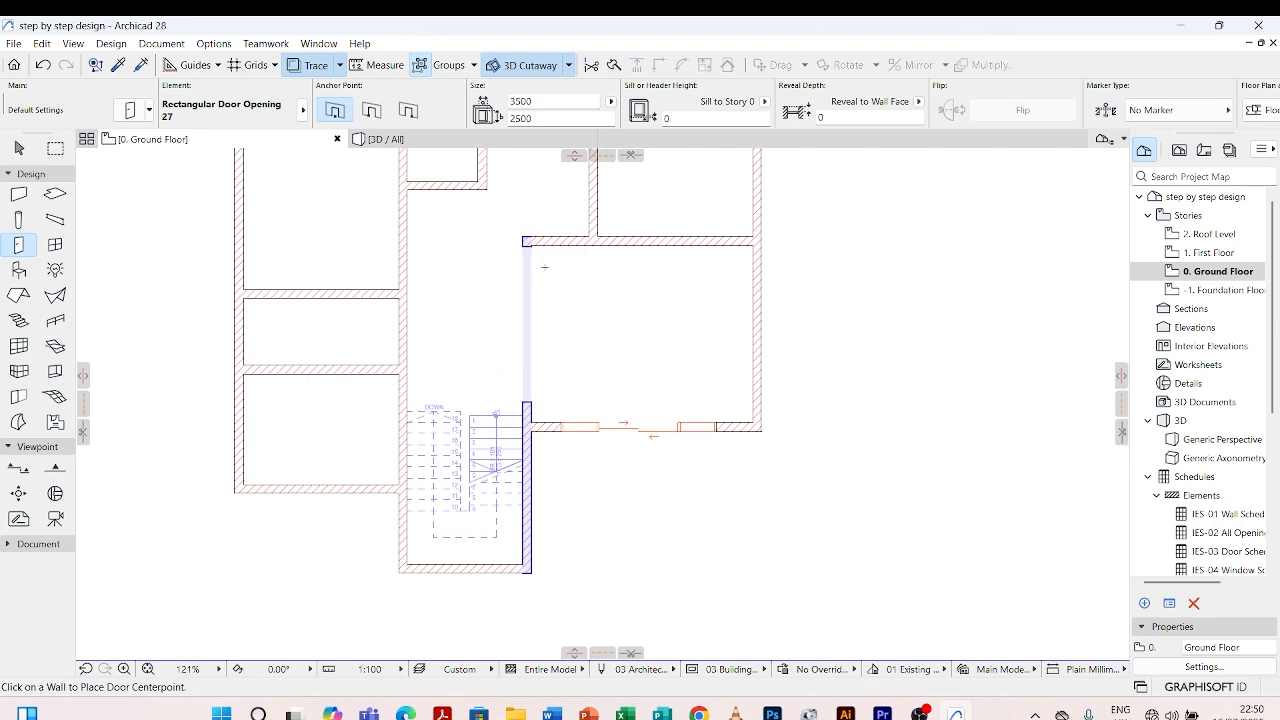
{"action": "key", "text": "Escape"}
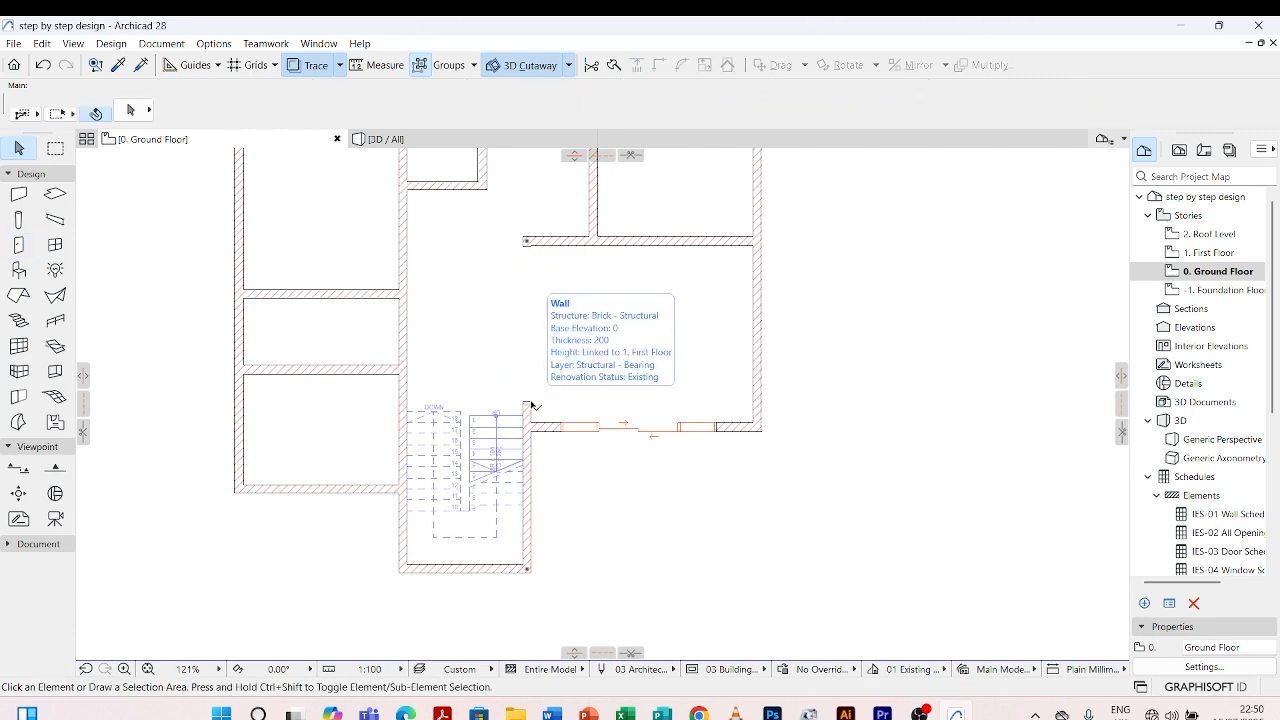
- Select the placed rectangular opening and set its width to 3000 mm
{"action": "left_click", "coordinate": [530, 402]}
{"action": "key", "text": "Escape"}
{"action": "scroll", "coordinate": [539, 255], "scroll_direction": "up", "scroll_amount": 6}
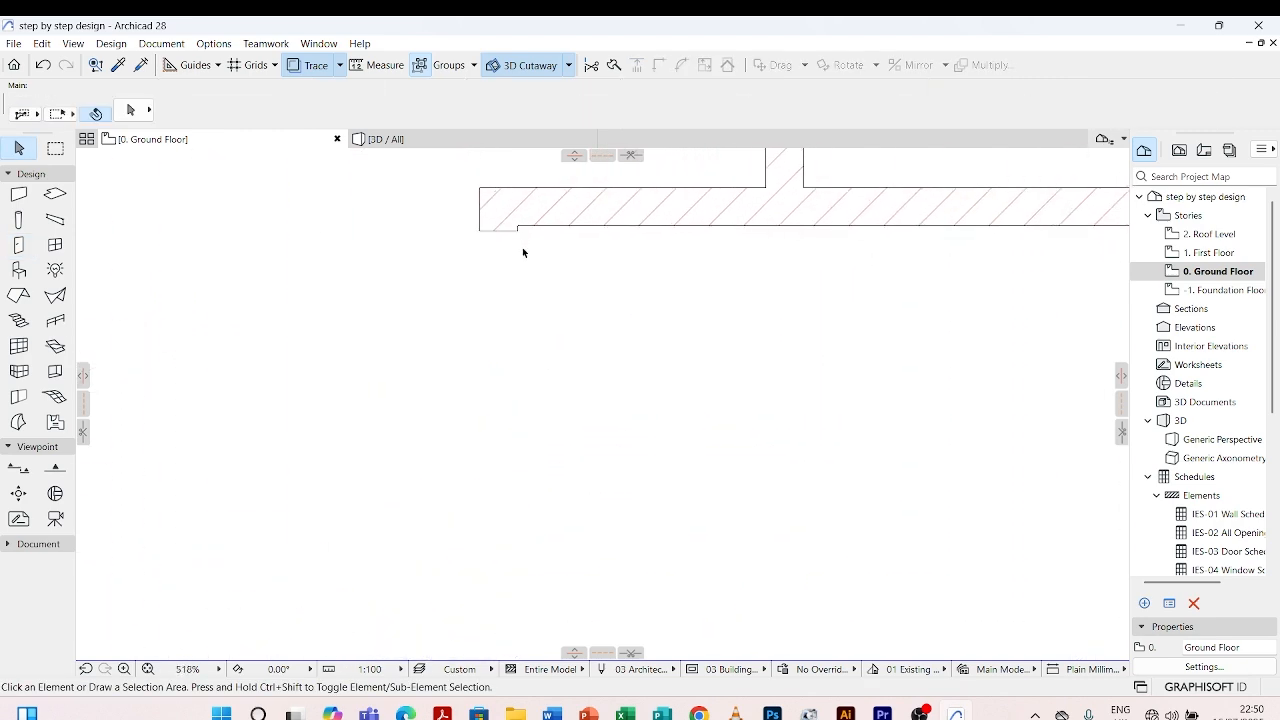
{"action": "left_click", "coordinate": [518, 233]}
{"action": "scroll", "coordinate": [520, 249], "scroll_direction": "down", "scroll_amount": 7}
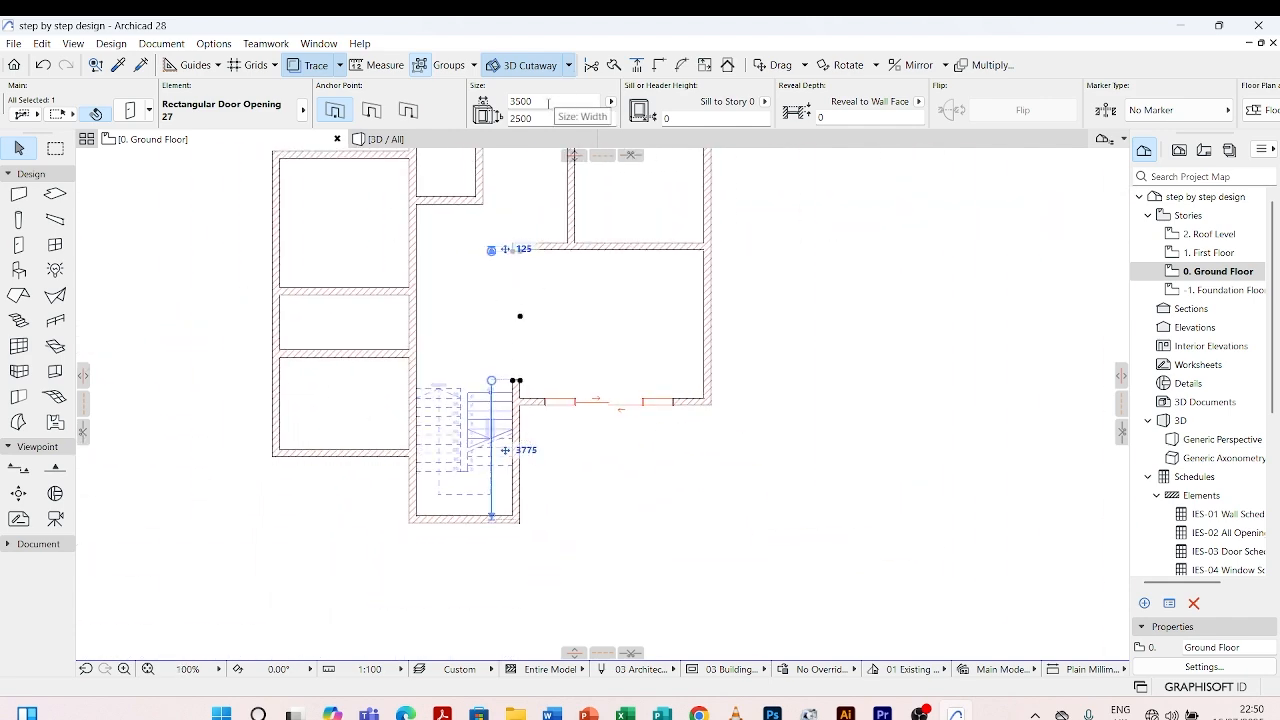
{"action": "left_click_drag", "start_coordinate": [553, 102], "coordinate": [489, 106]}
{"action": "type", "text": "3000"}
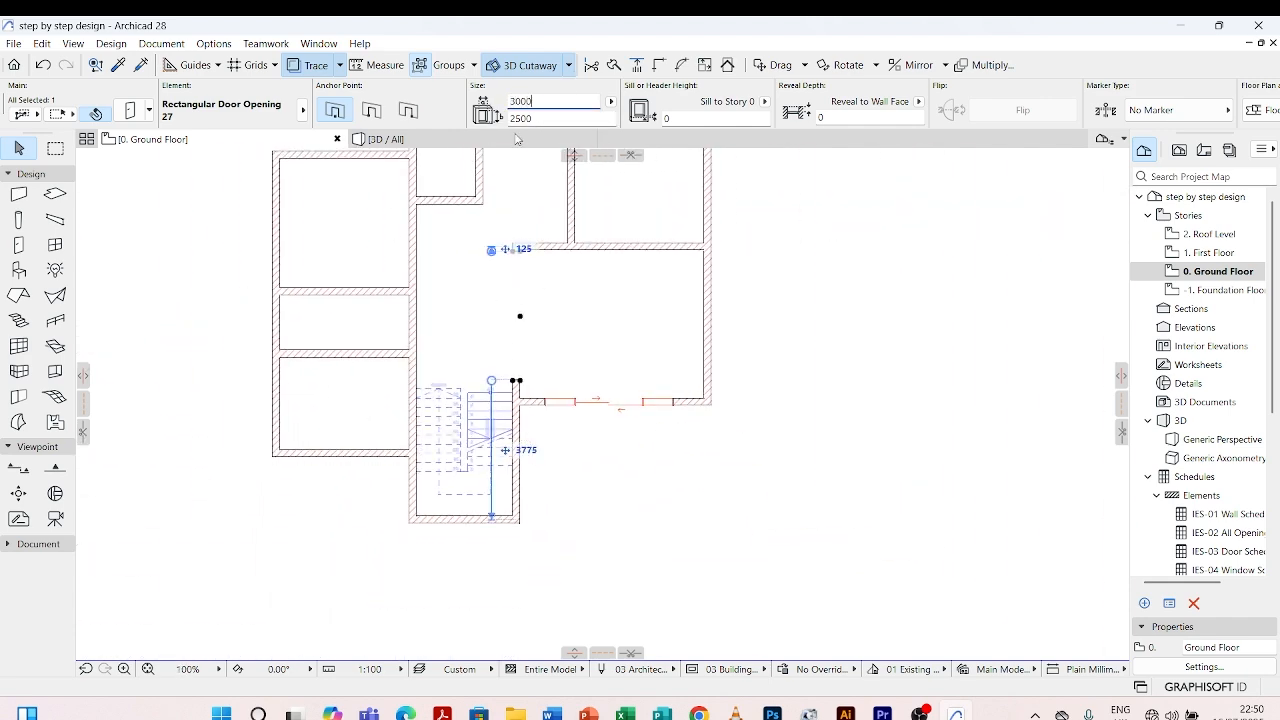
{"action": "key", "text": "Return"}
{"action": "left_click", "coordinate": [569, 311]}
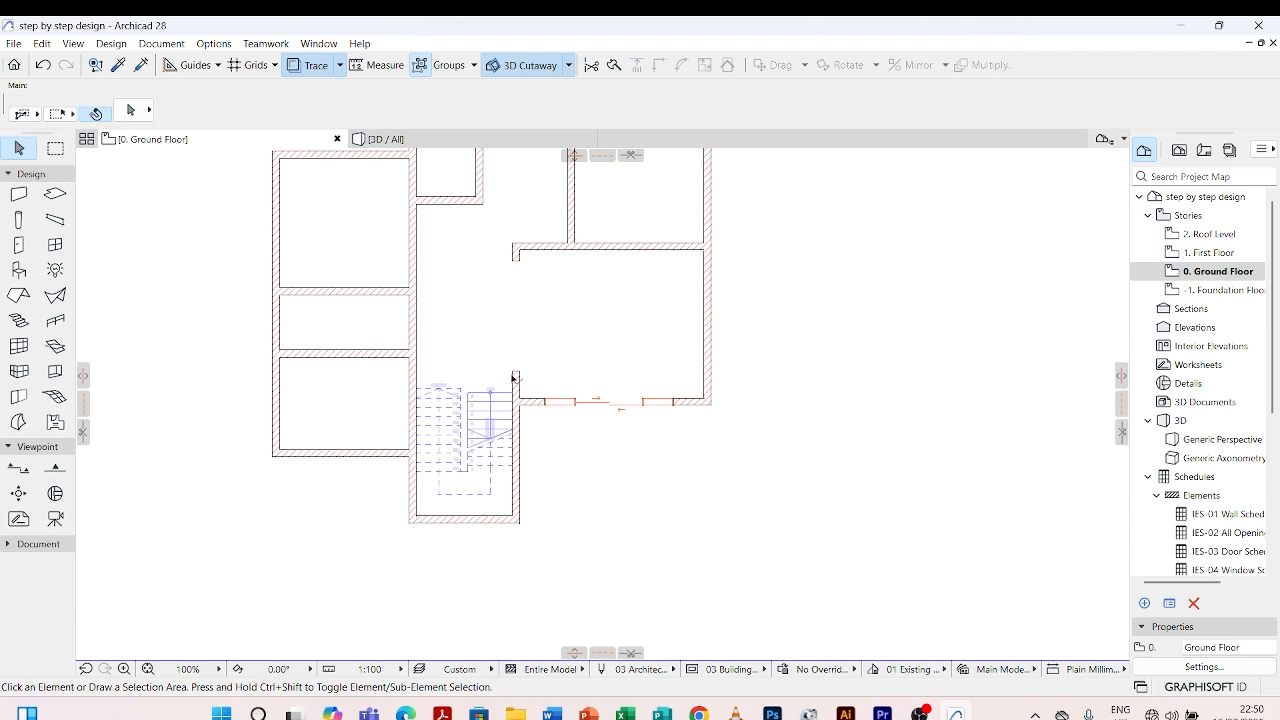
{"action": "scroll", "coordinate": [514, 377], "scroll_direction": "up", "scroll_amount": 3}
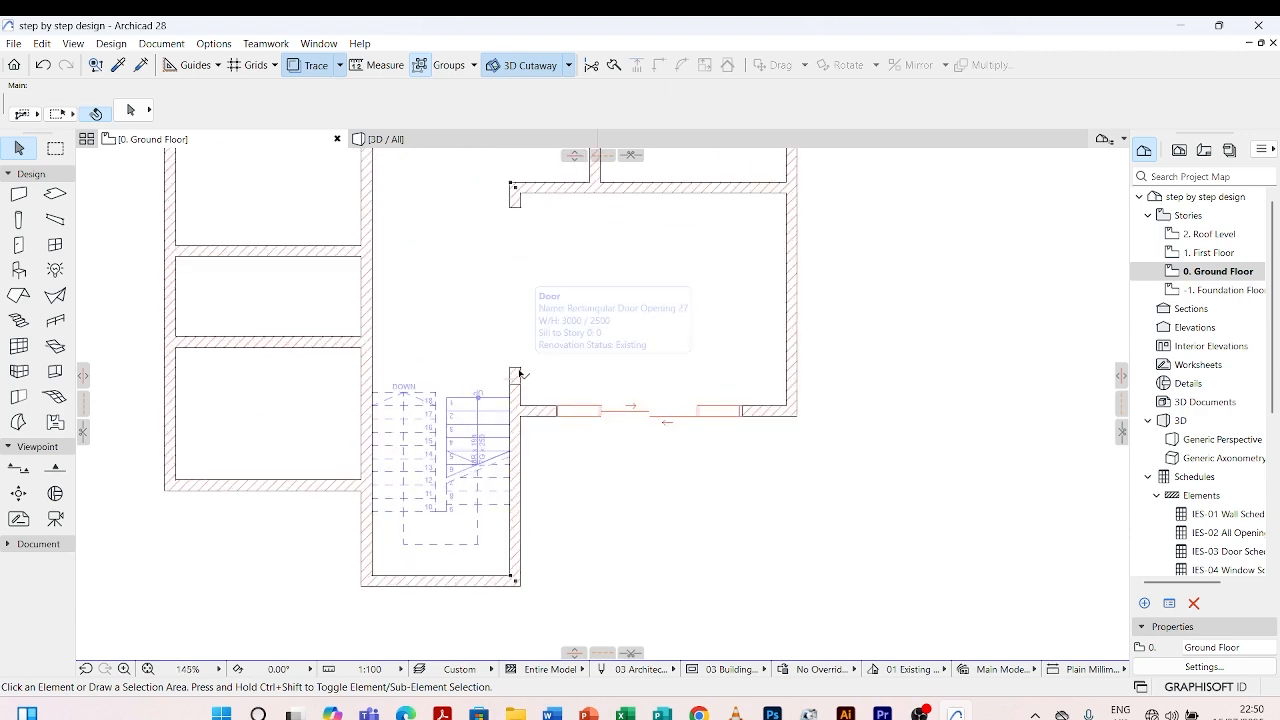
{"action": "scroll", "coordinate": [665, 298], "scroll_direction": "down", "scroll_amount": 3}
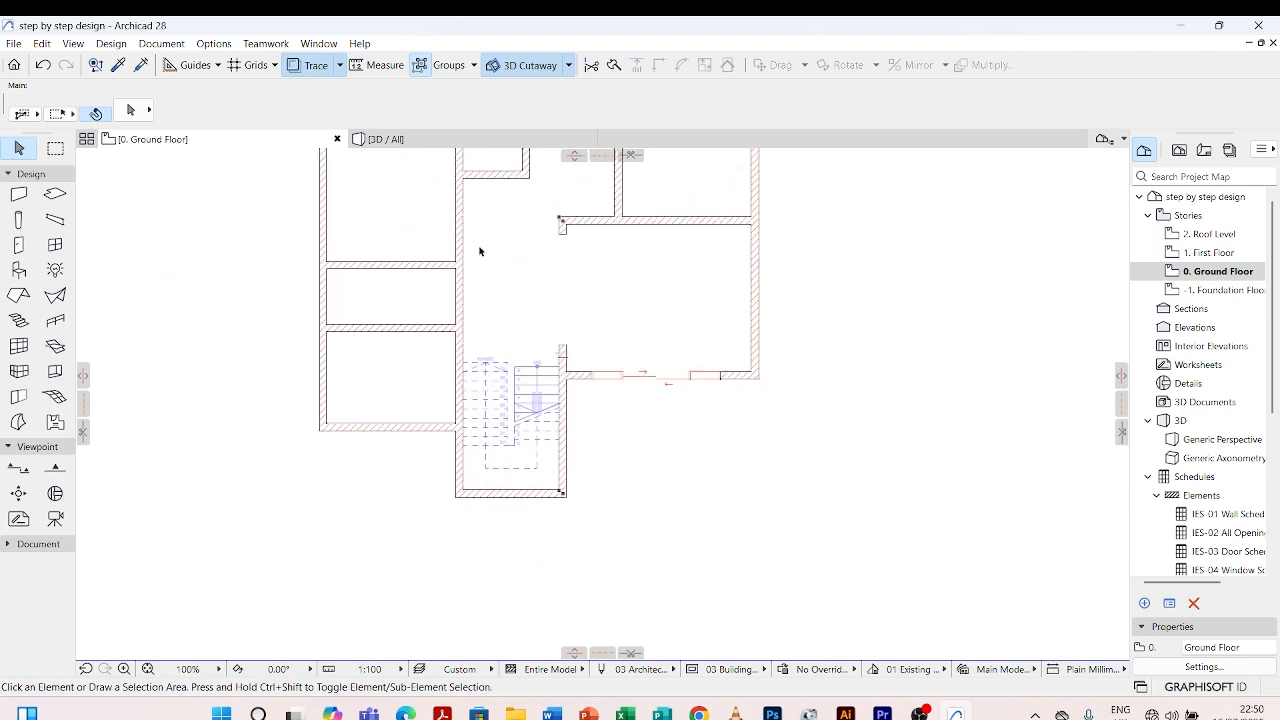
- Examine the ground floor plan and check the wall above the narrow middle room beside the hall
{"action": "scroll", "coordinate": [632, 310], "scroll_direction": "down", "scroll_amount": 3}
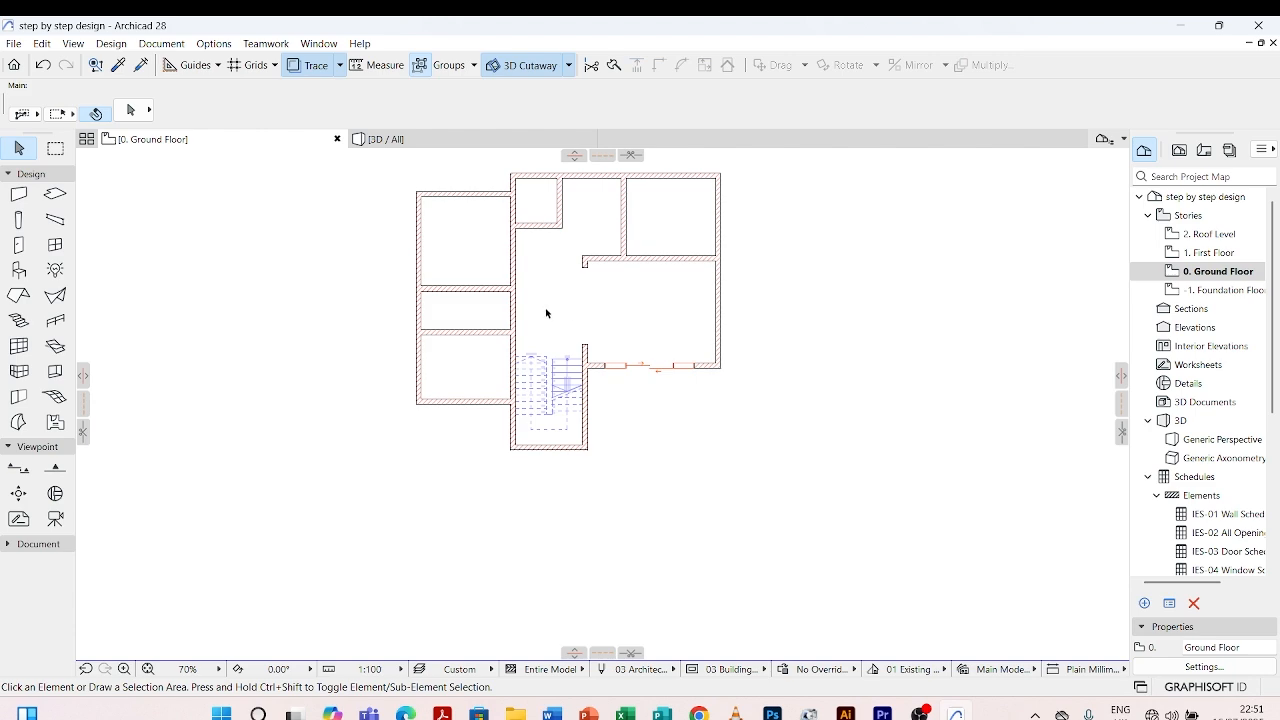
{"action": "scroll", "coordinate": [514, 309], "scroll_direction": "up", "scroll_amount": 4}
{"action": "scroll", "coordinate": [505, 370], "scroll_direction": "down", "scroll_amount": 6}
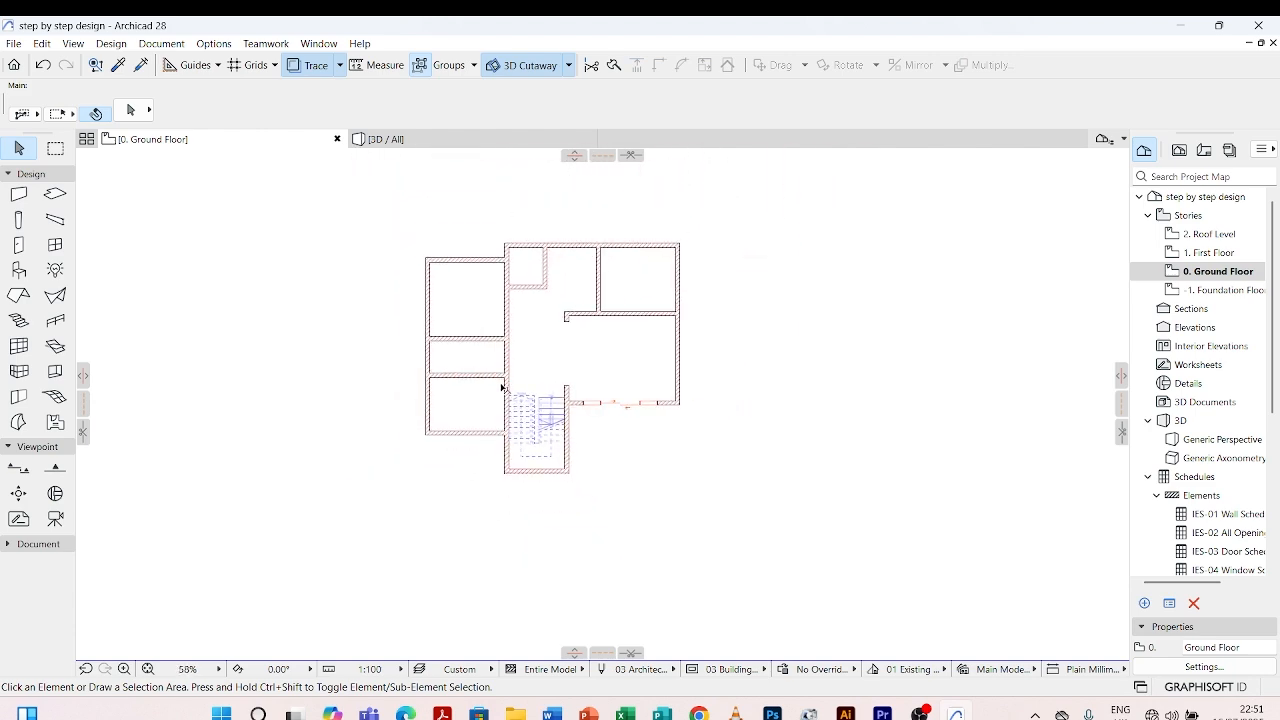
{"action": "scroll", "coordinate": [503, 388], "scroll_direction": "up", "scroll_amount": 4}
{"action": "scroll", "coordinate": [458, 487], "scroll_direction": "down", "scroll_amount": 1}
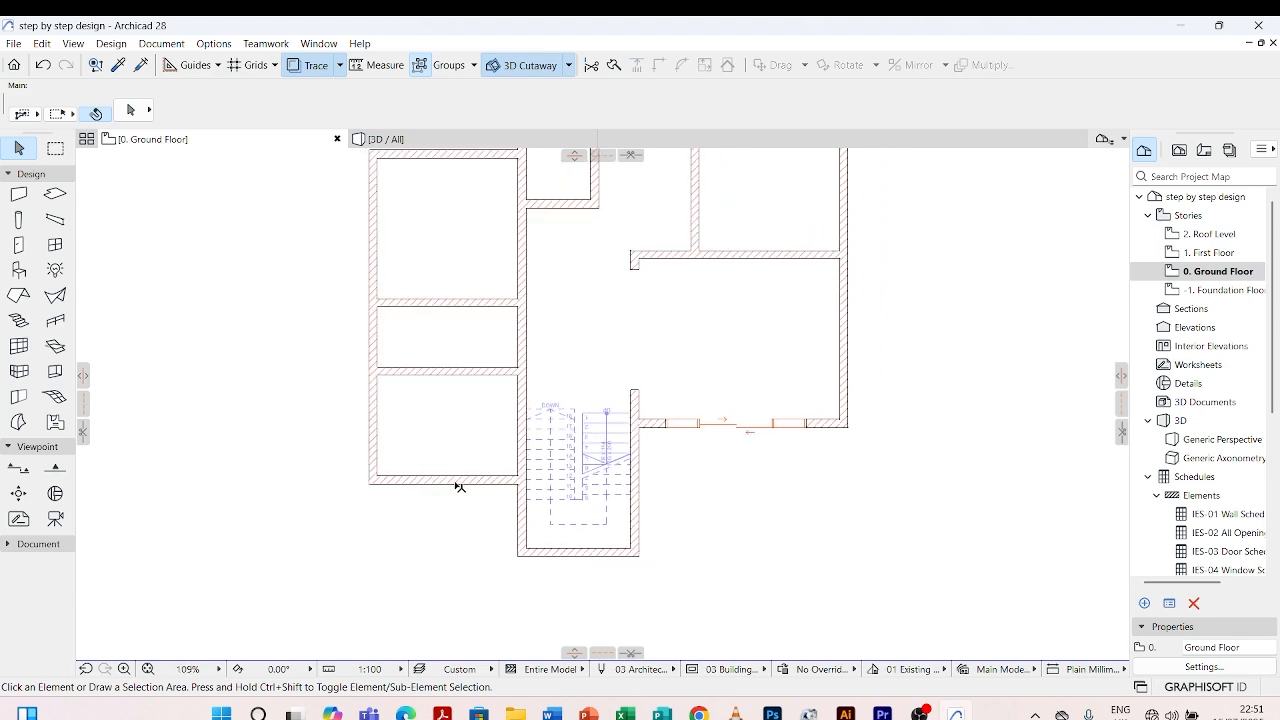
{"action": "scroll", "coordinate": [457, 480], "scroll_direction": "down", "scroll_amount": 3}
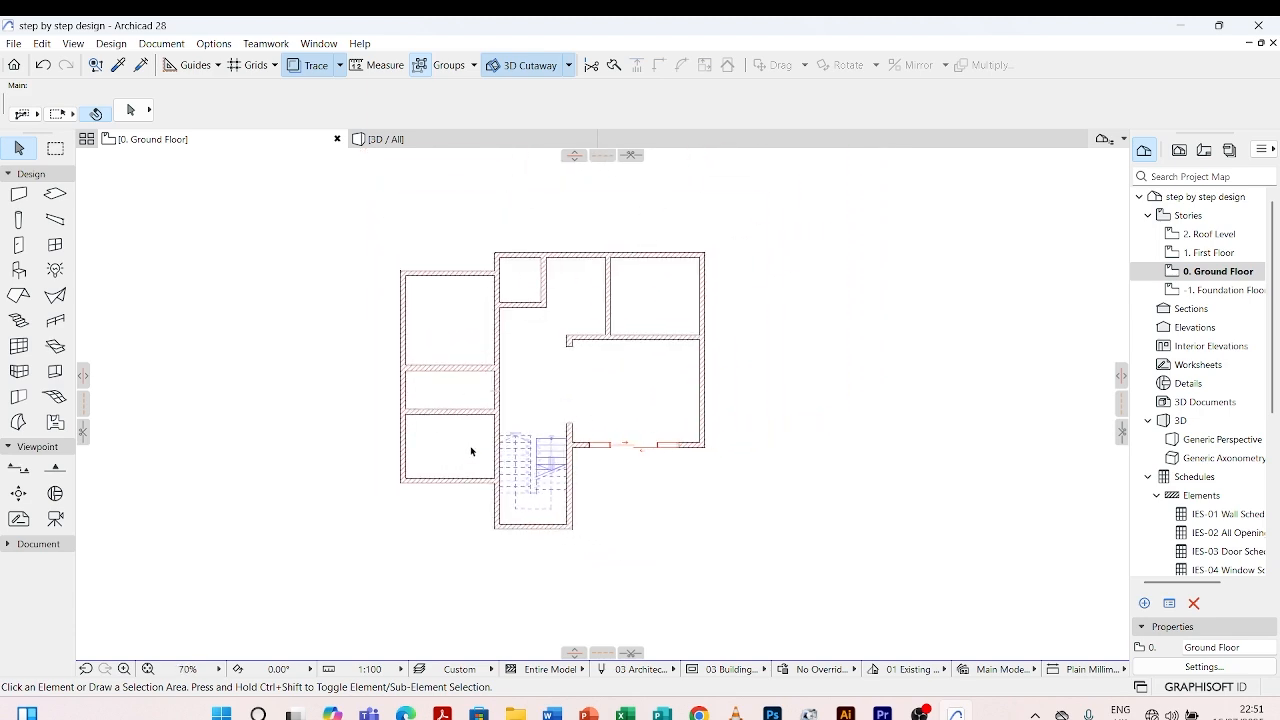
{"action": "scroll", "coordinate": [471, 394], "scroll_direction": "up", "scroll_amount": 1}
{"action": "scroll", "coordinate": [469, 354], "scroll_direction": "up", "scroll_amount": 4}
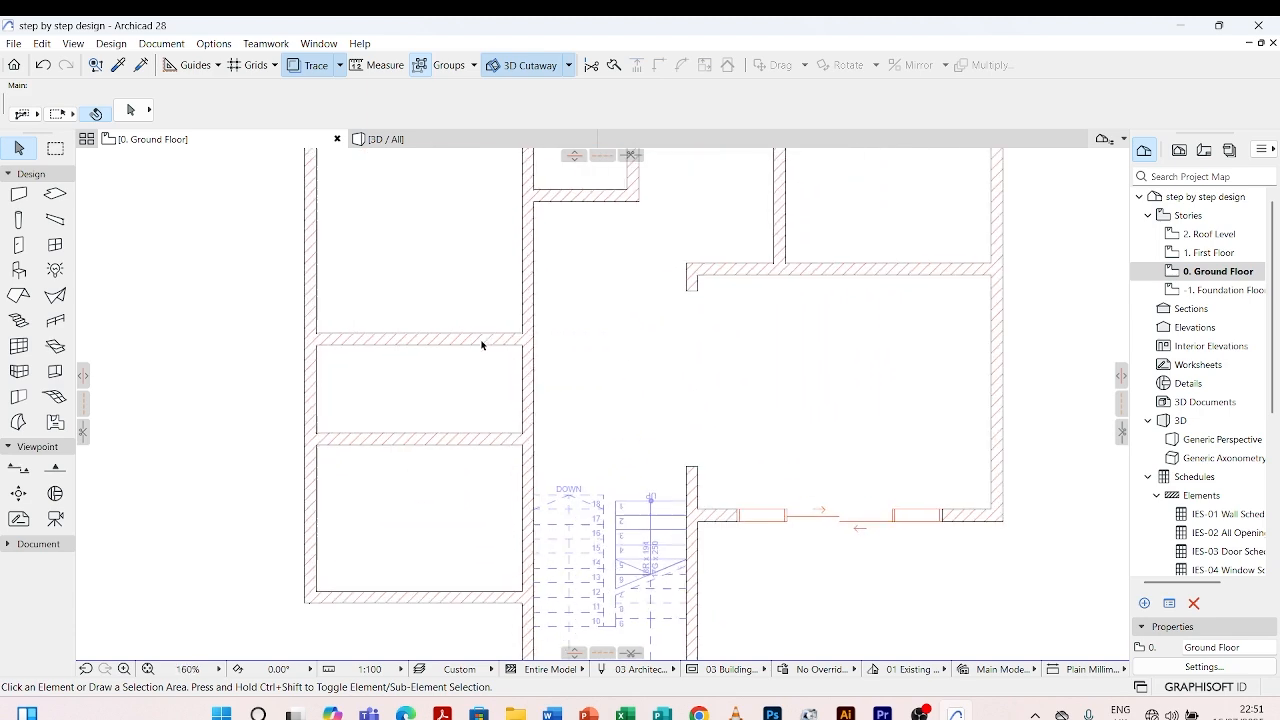
{"action": "left_click", "coordinate": [480, 348]}
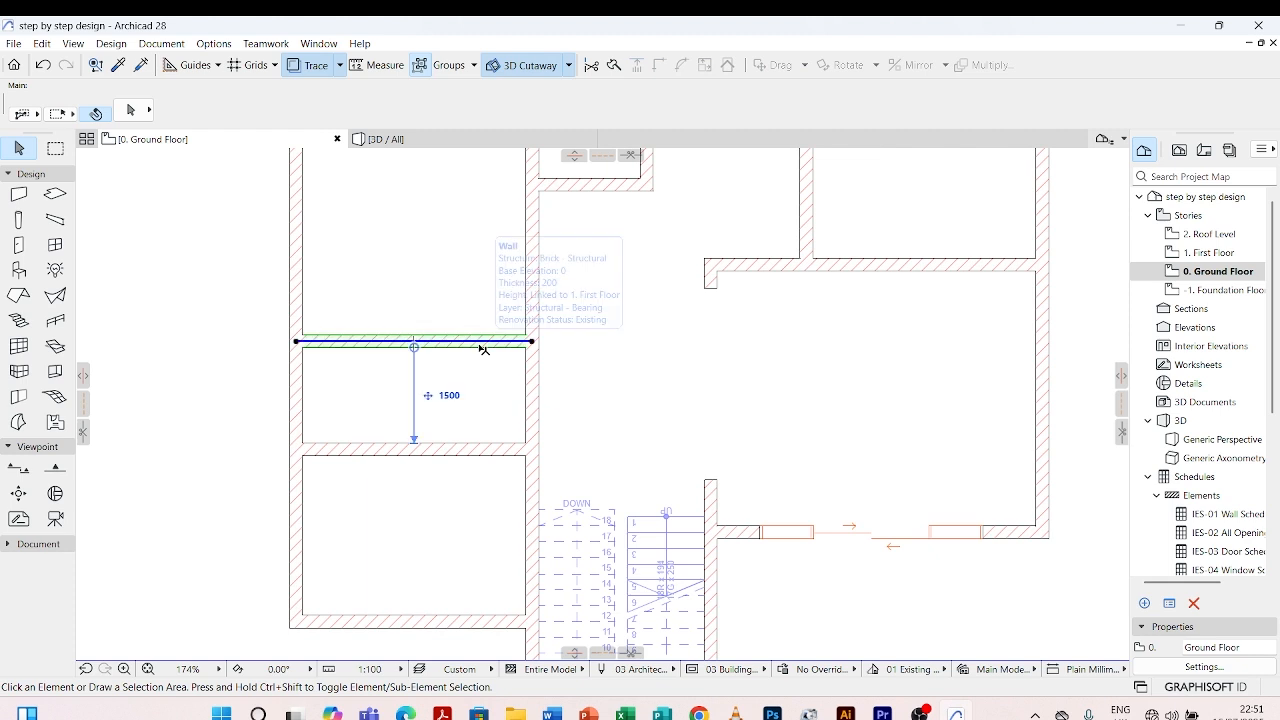
{"action": "left_click", "coordinate": [477, 400]}
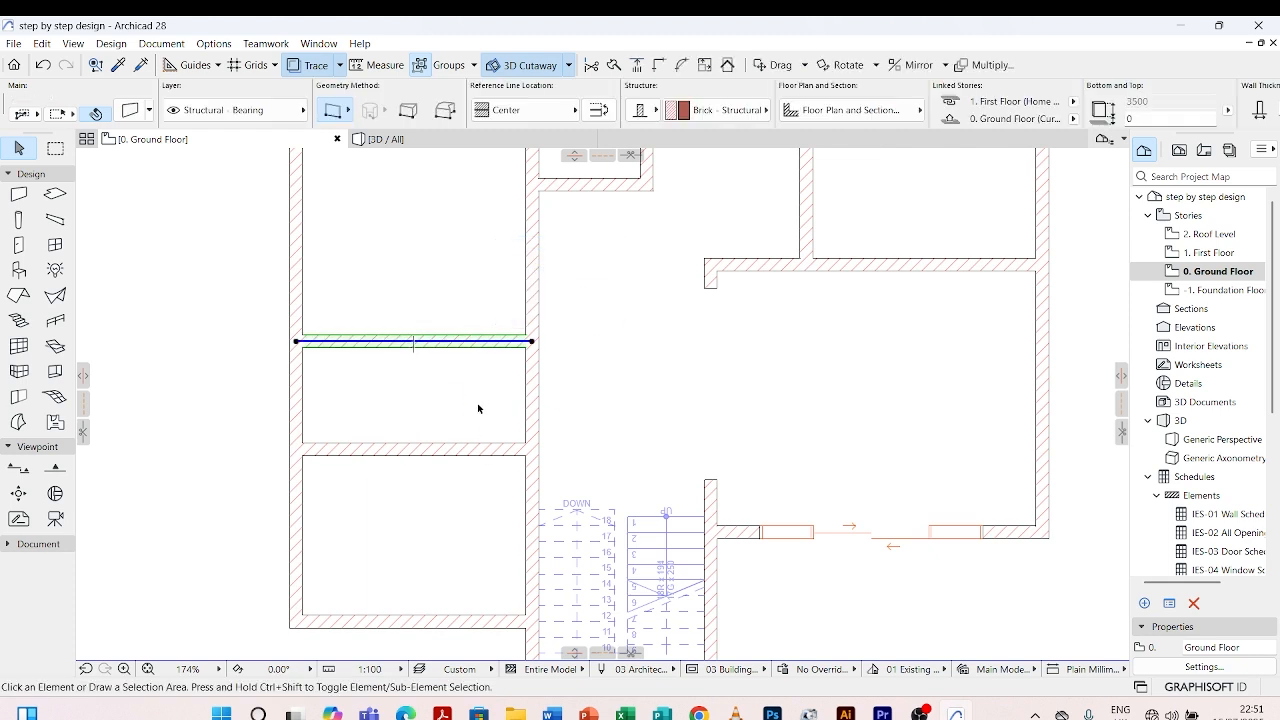
{"action": "scroll", "coordinate": [531, 323], "scroll_direction": "down", "scroll_amount": 3}
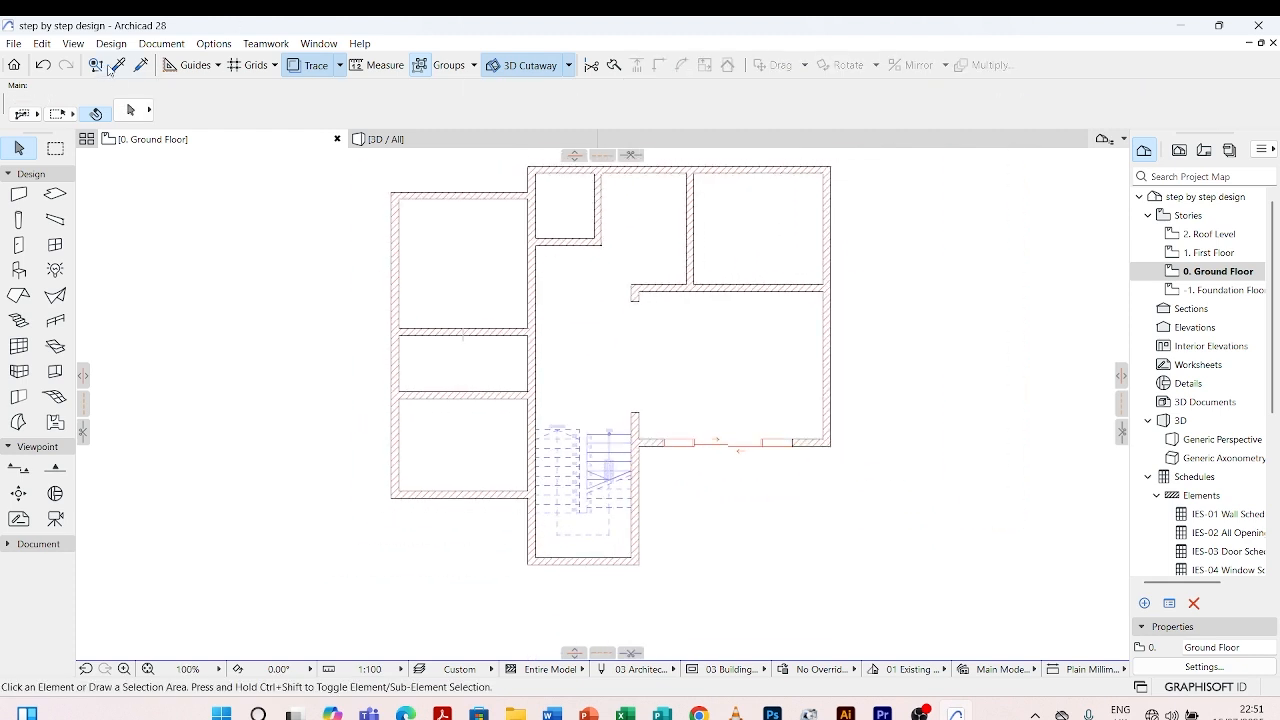
- Pick up the narrow room's wall settings and draw a partition wall across that room between its two long walls
{"action": "key", "text": "alt"}
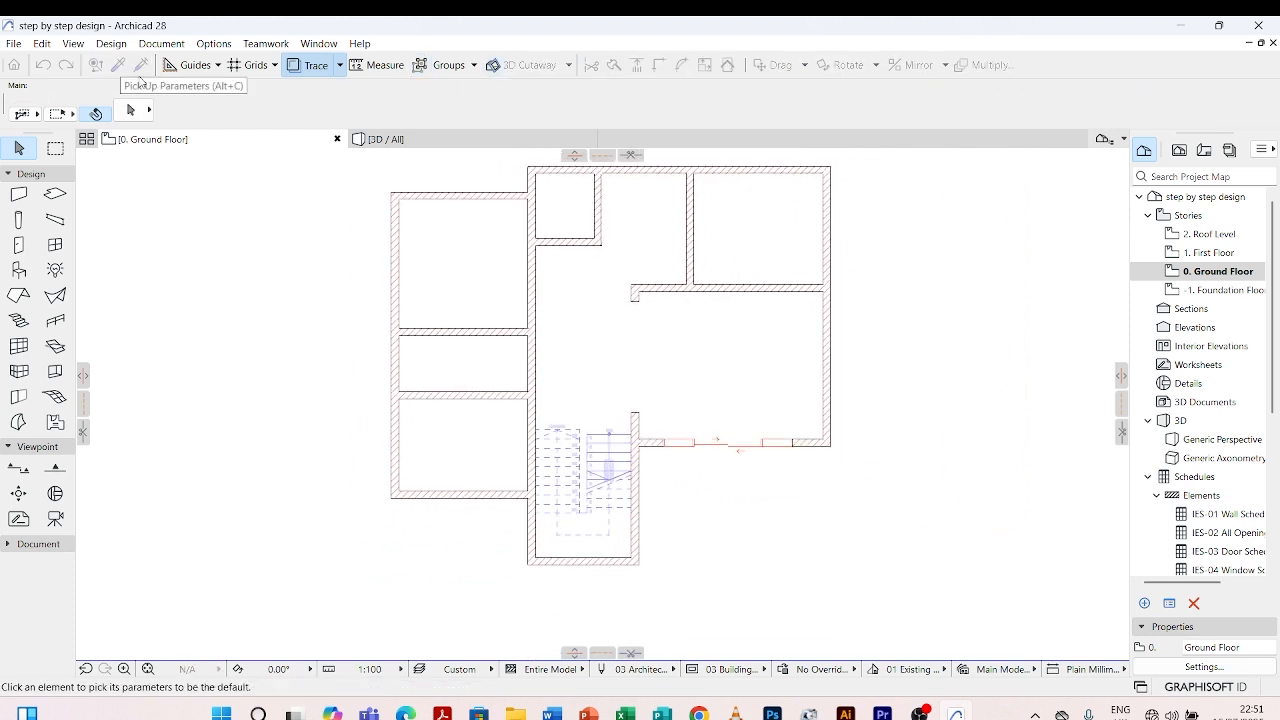
{"action": "left_click", "coordinate": [429, 330], "text": "alt"}
{"action": "scroll", "coordinate": [455, 302], "scroll_direction": "up", "scroll_amount": 4}
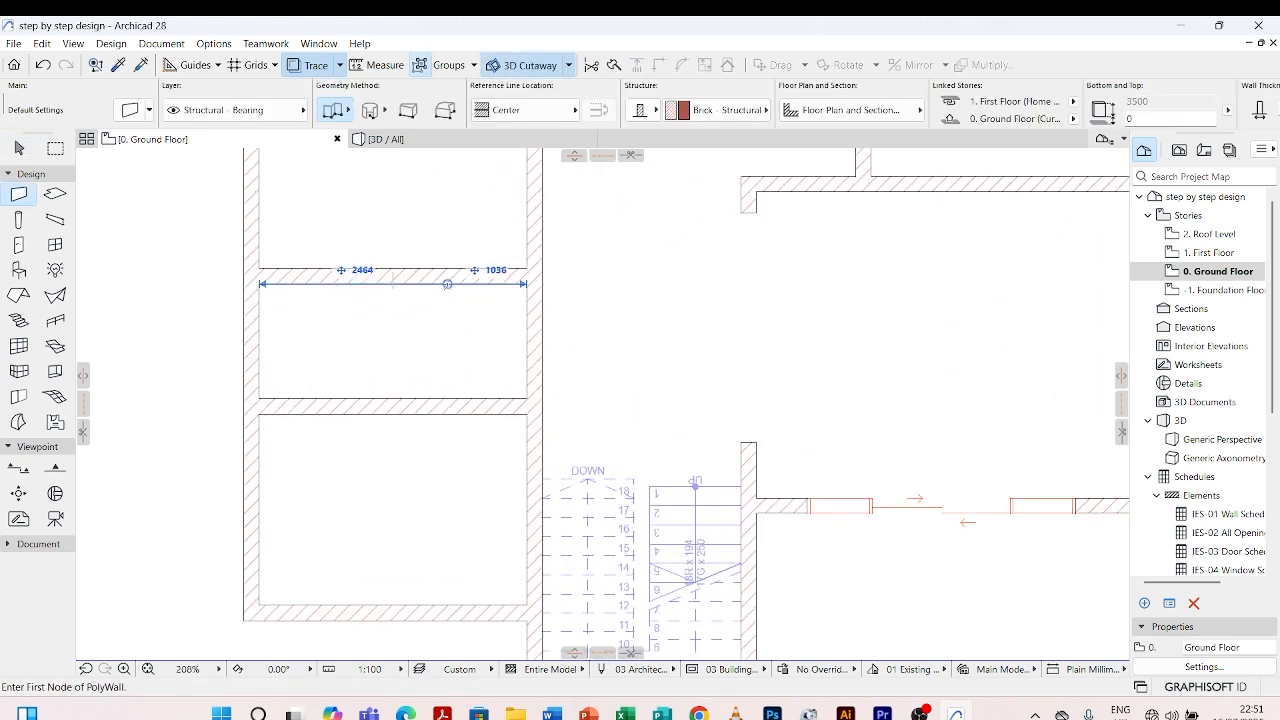
{"action": "left_click", "coordinate": [446, 285]}
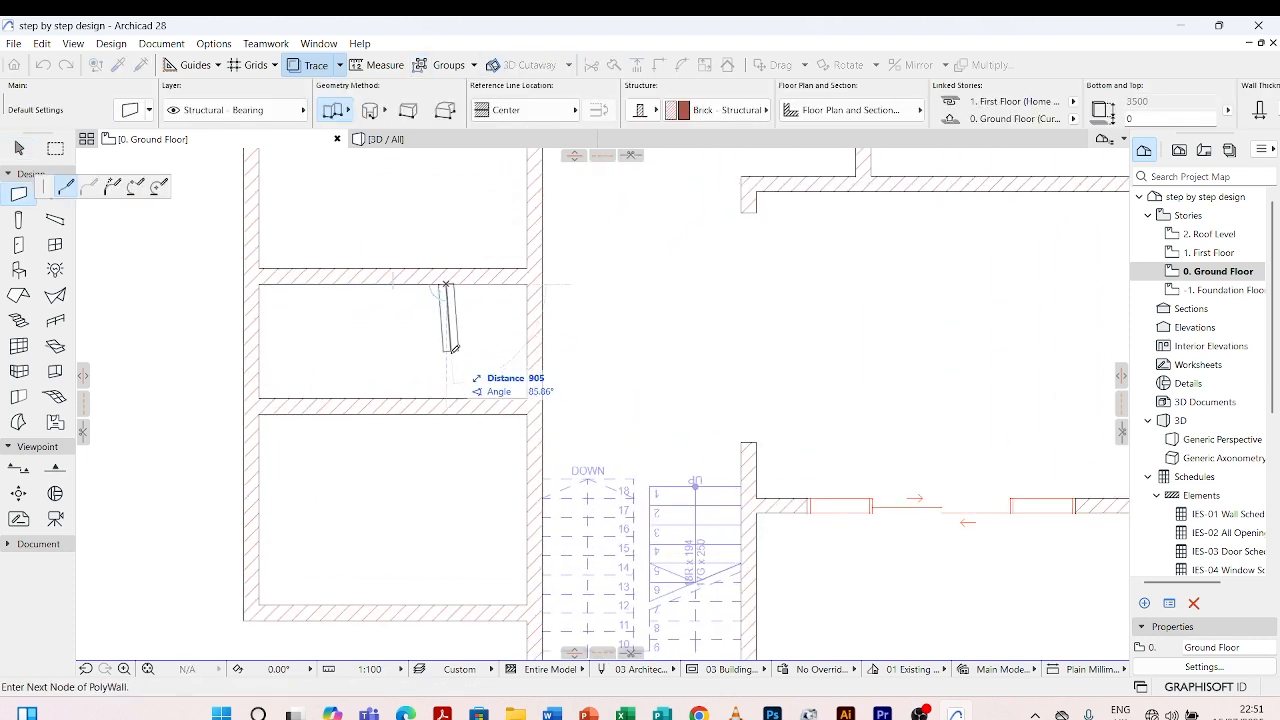
{"action": "double_click", "coordinate": [446, 397]}
{"action": "key", "text": "Escape"}
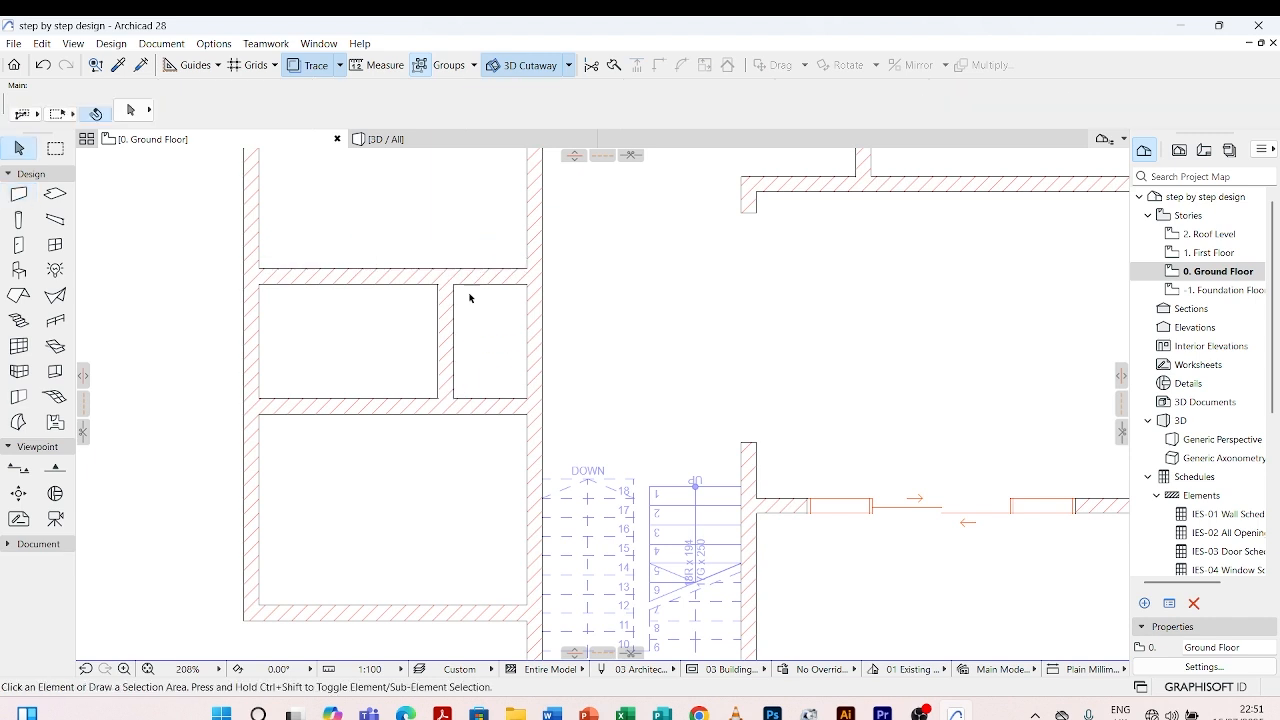
- Set the clear distance between the new partition and the hall wall to 1000 mm
{"action": "left_click", "coordinate": [446, 318]}
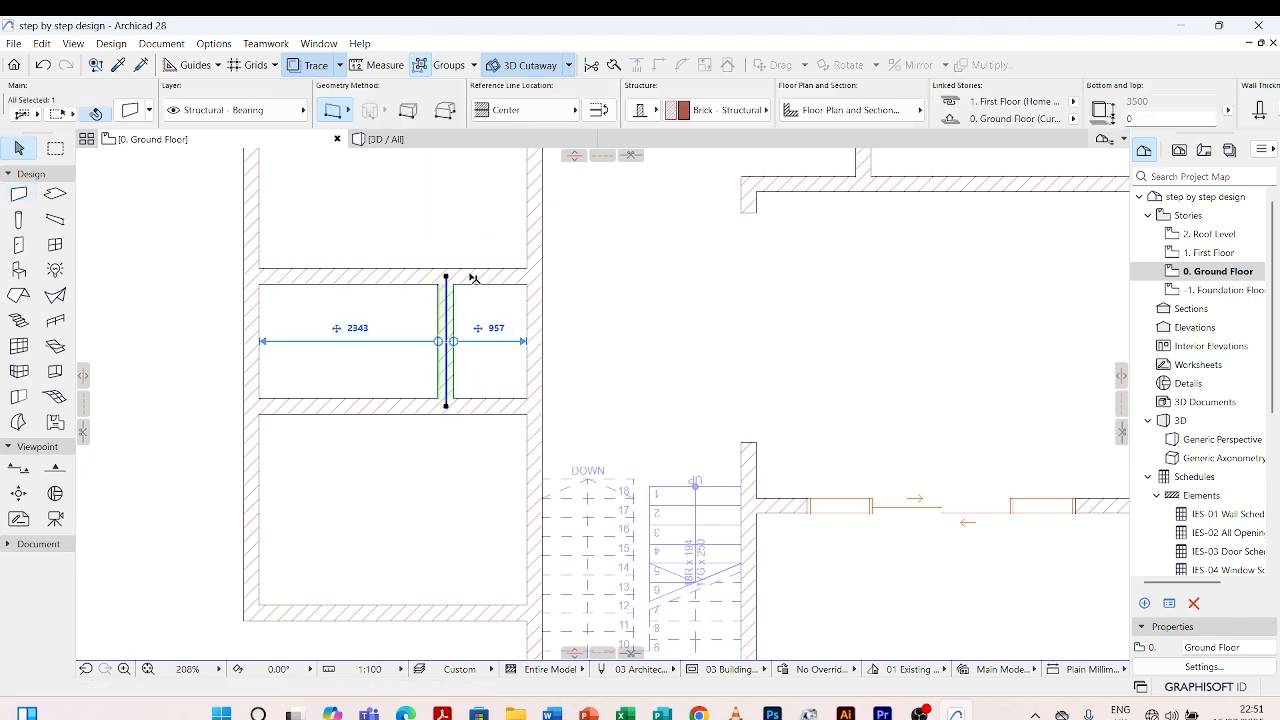
{"action": "left_click", "coordinate": [494, 331]}
{"action": "type", "text": "100"}
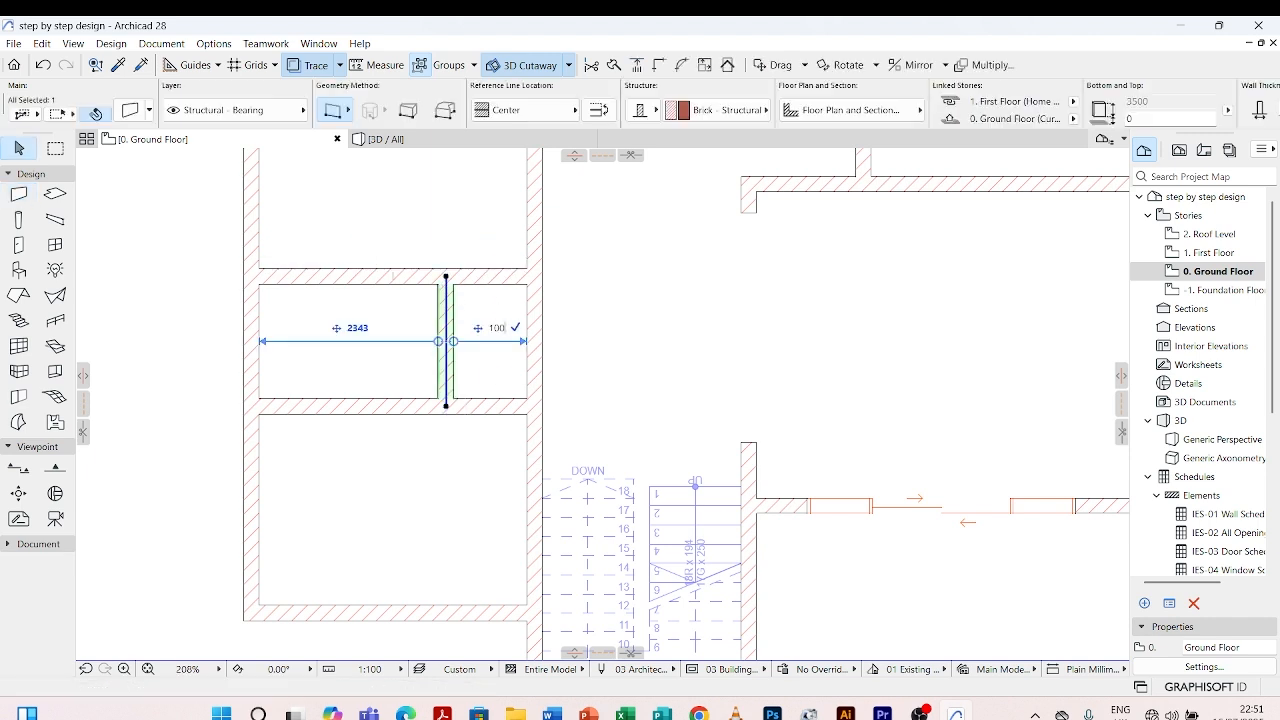
{"action": "type", "text": "0"}
{"action": "key", "text": "Return"}
{"action": "left_click", "coordinate": [575, 289]}
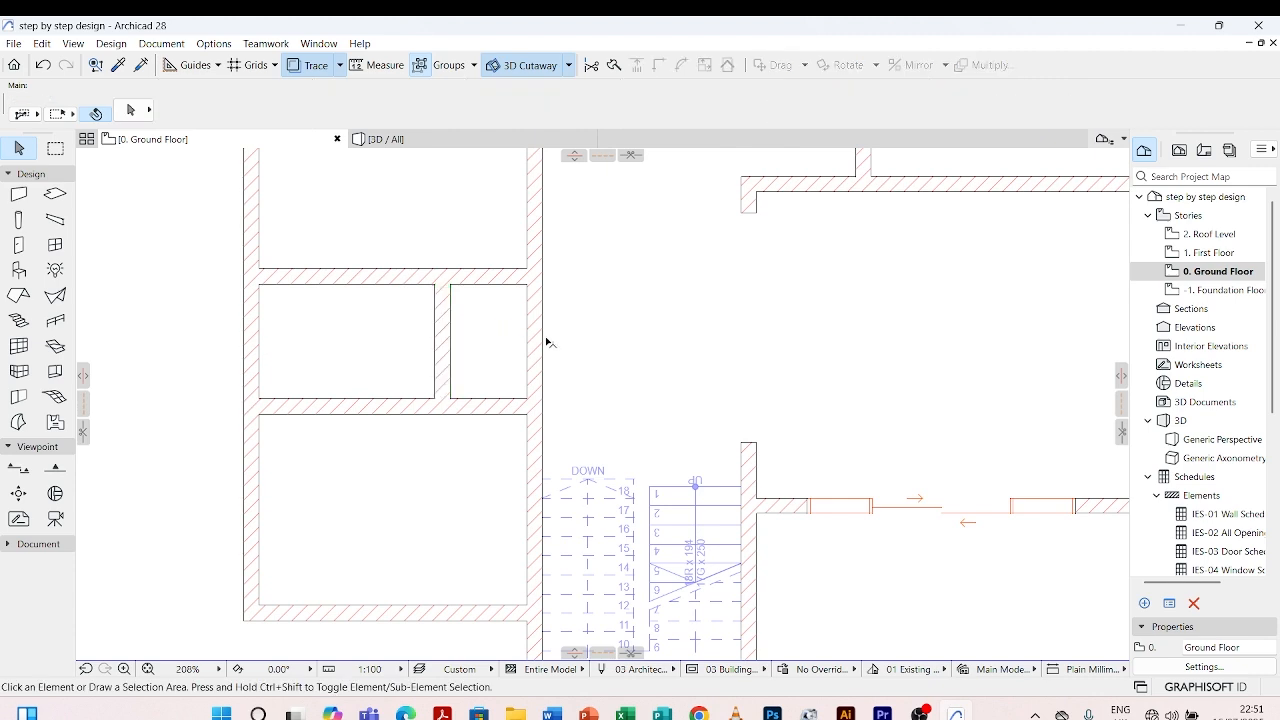
- Pick up the settings of the wide rectangular hall opening and set the default opening width to 1000 mm
{"action": "scroll", "coordinate": [546, 342], "scroll_direction": "down", "scroll_amount": 4}
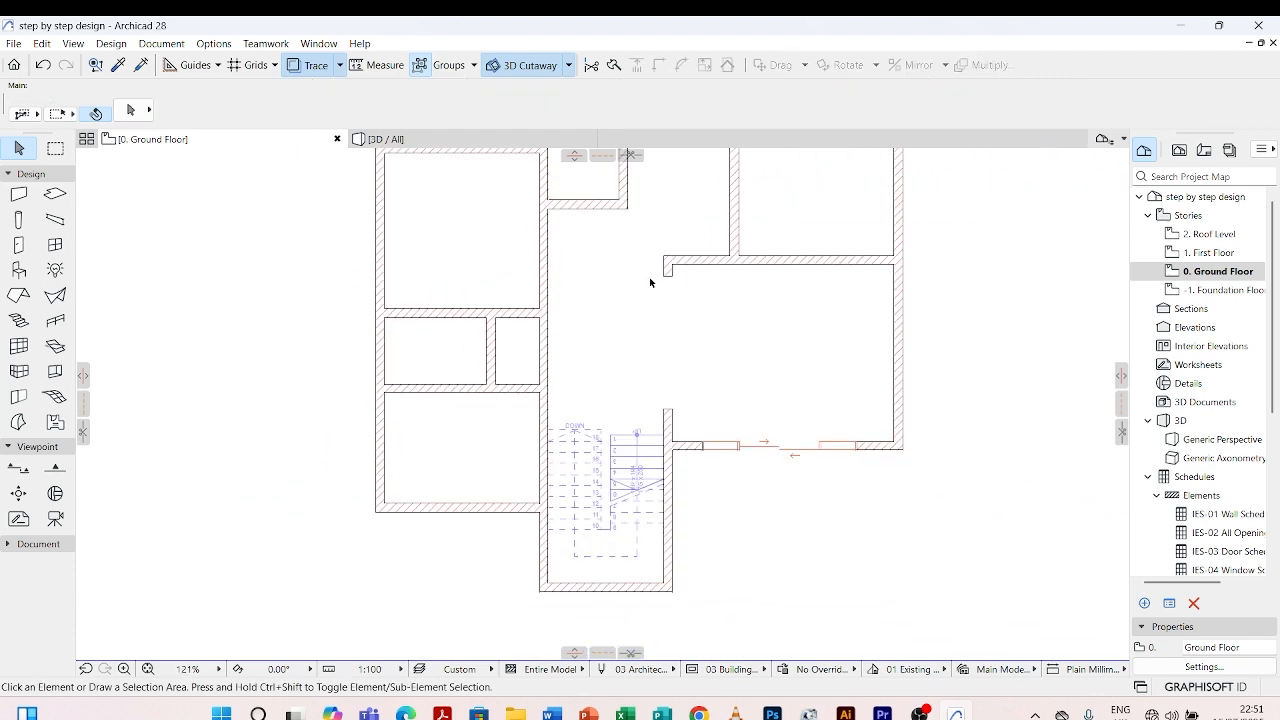
{"action": "left_click", "coordinate": [120, 65]}
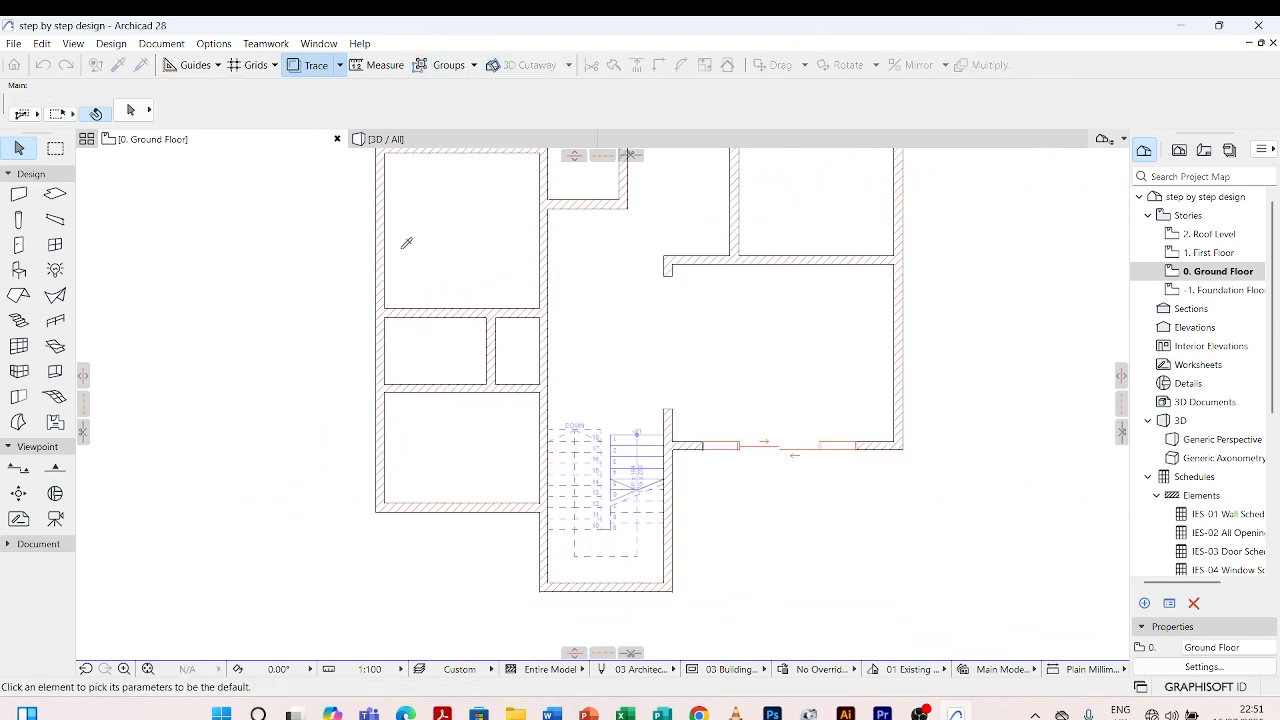
{"action": "left_click", "coordinate": [671, 270]}
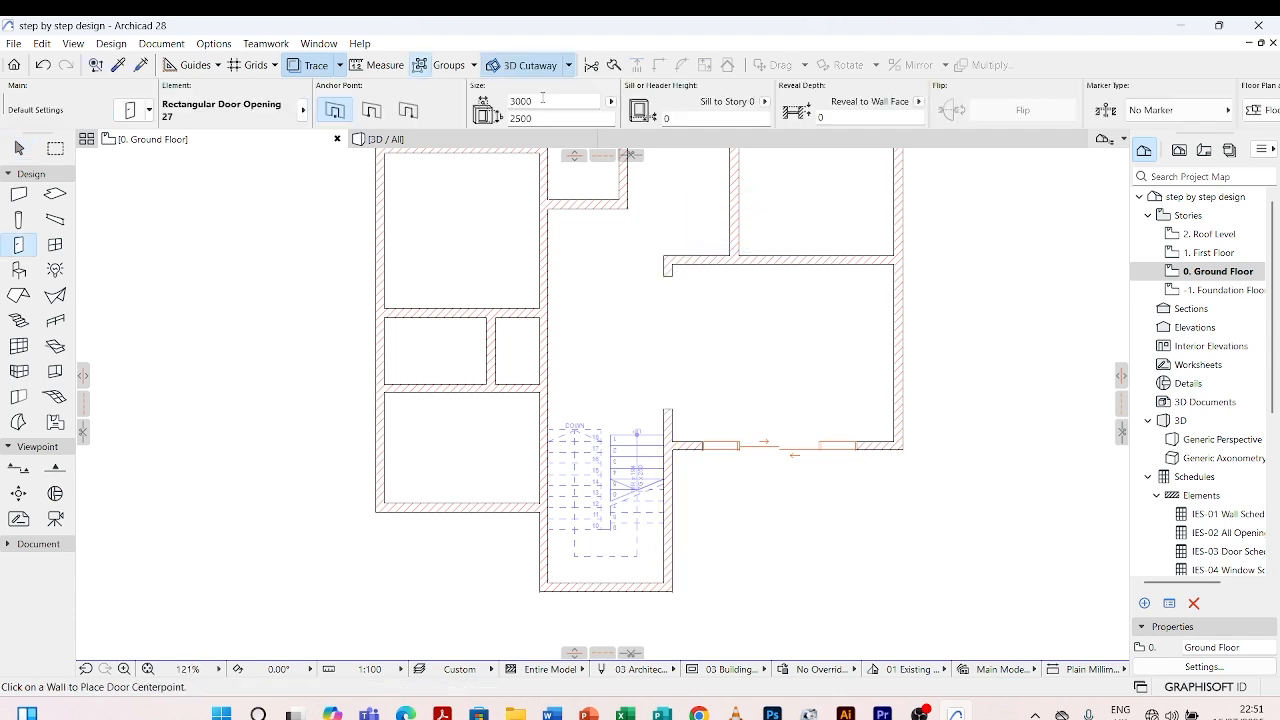
{"action": "left_click_drag", "start_coordinate": [542, 97], "coordinate": [494, 97]}
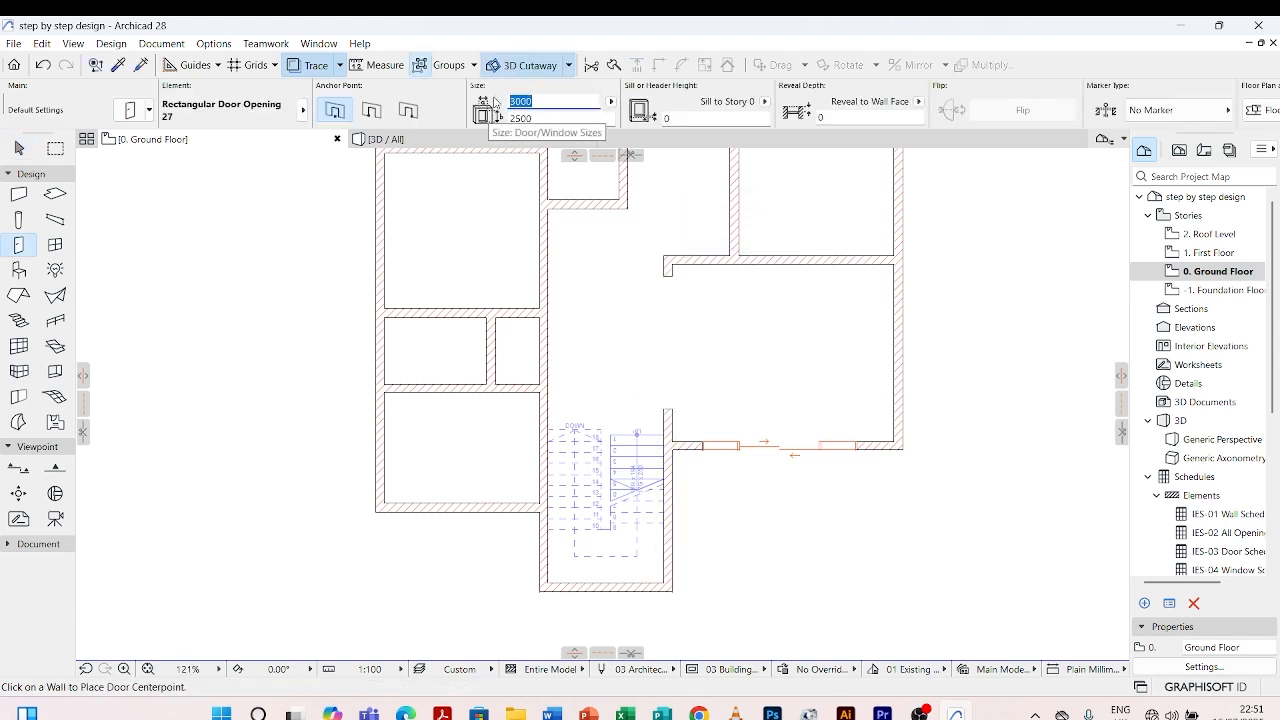
{"action": "type", "text": "200"}
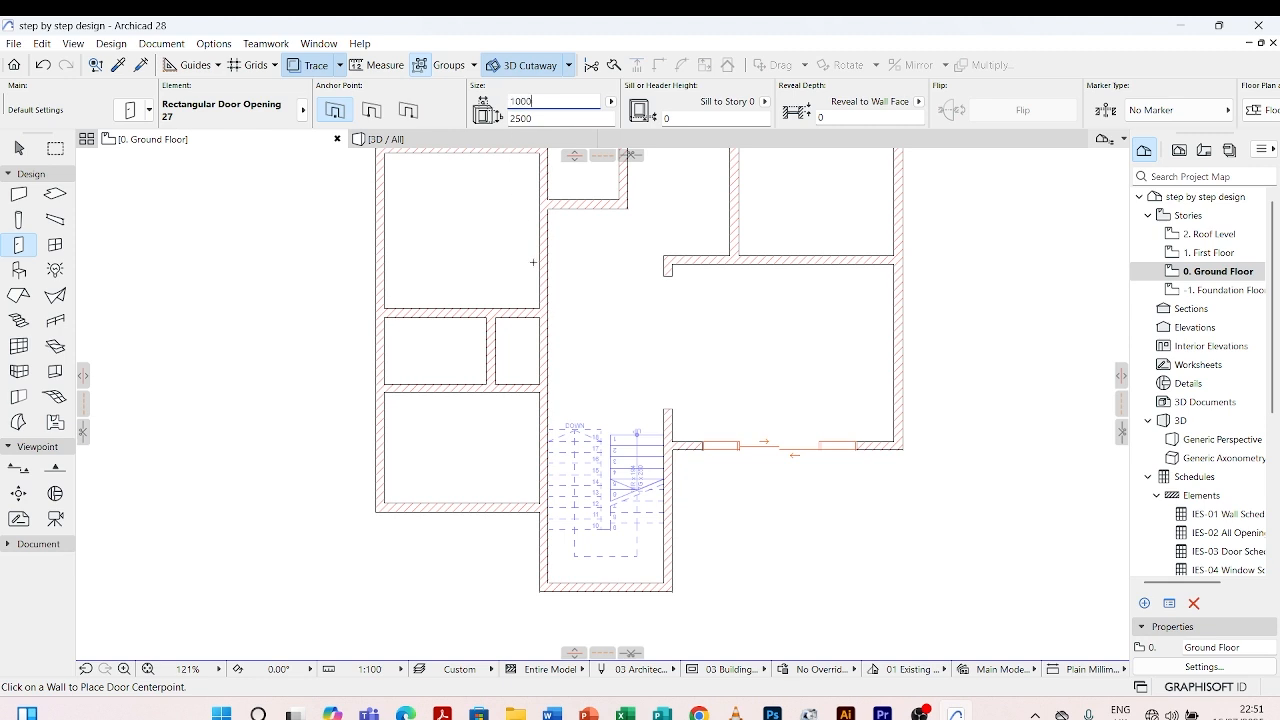
- Place the rectangular opening in the hall wall, leading into the small lobby beside the new partition
{"action": "scroll", "coordinate": [545, 348], "scroll_direction": "up", "scroll_amount": 3}
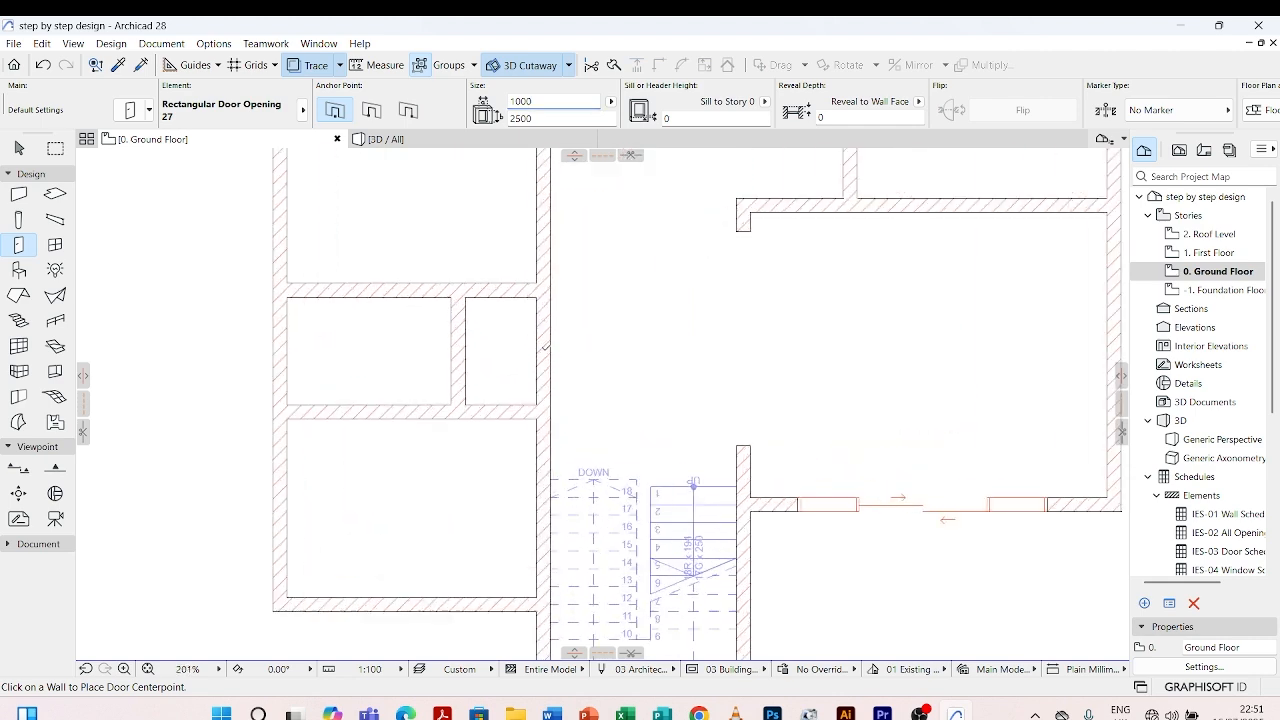
{"action": "scroll", "coordinate": [545, 348], "scroll_direction": "up", "scroll_amount": 2}
{"action": "left_click", "coordinate": [542, 347]}
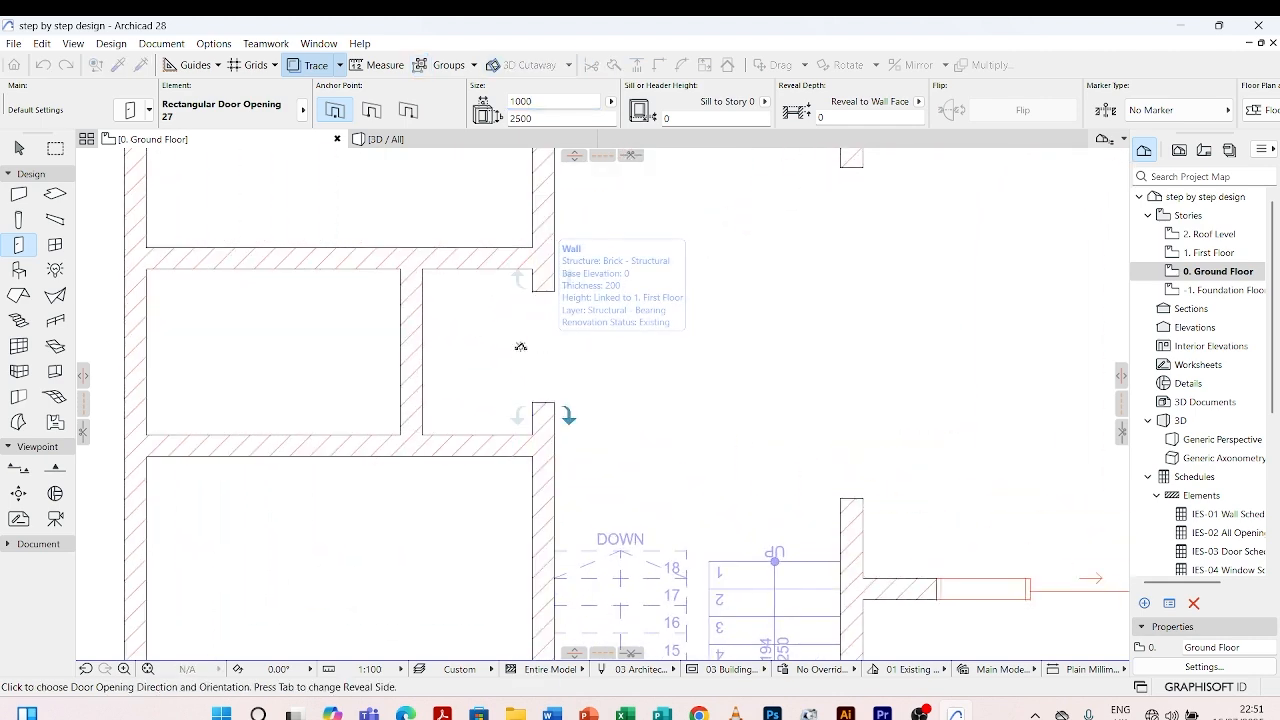
{"action": "left_click", "coordinate": [520, 346]}
{"action": "scroll", "coordinate": [554, 303], "scroll_direction": "down", "scroll_amount": 5}
{"action": "key", "text": "Escape"}
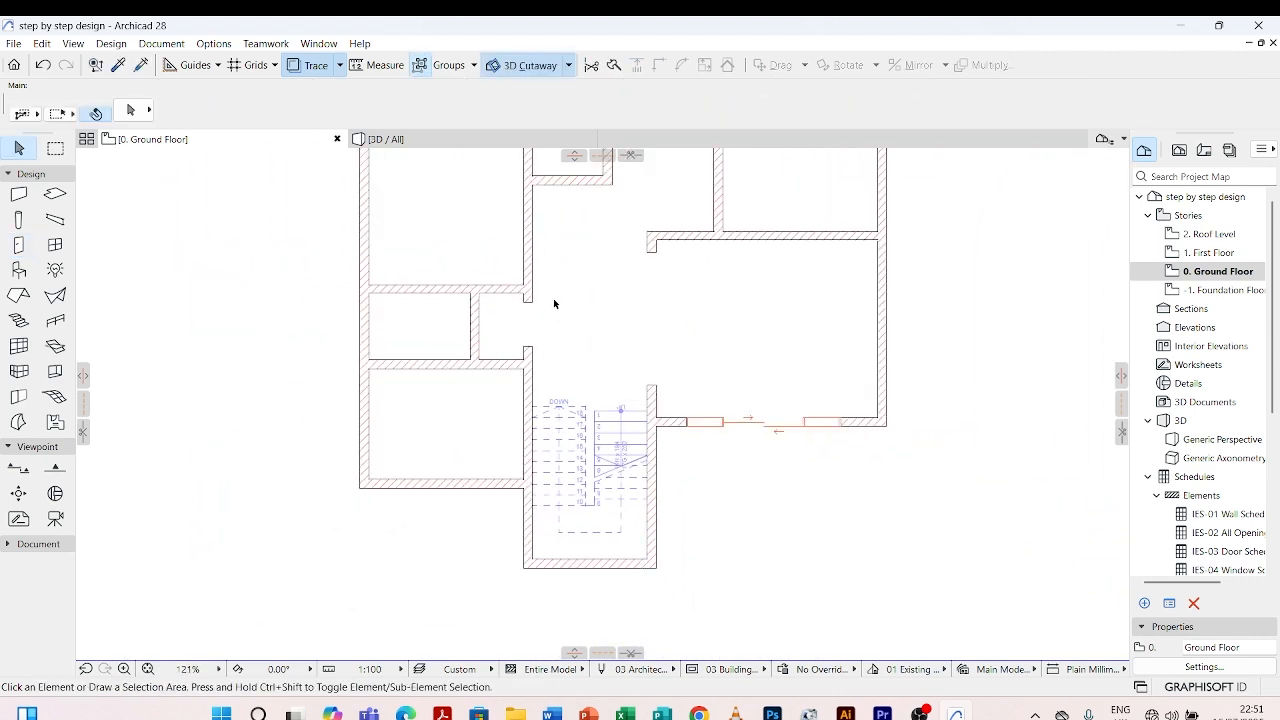
- Set the width of the lobby's rectangular opening to 1200 mm
{"action": "left_click", "coordinate": [530, 303]}
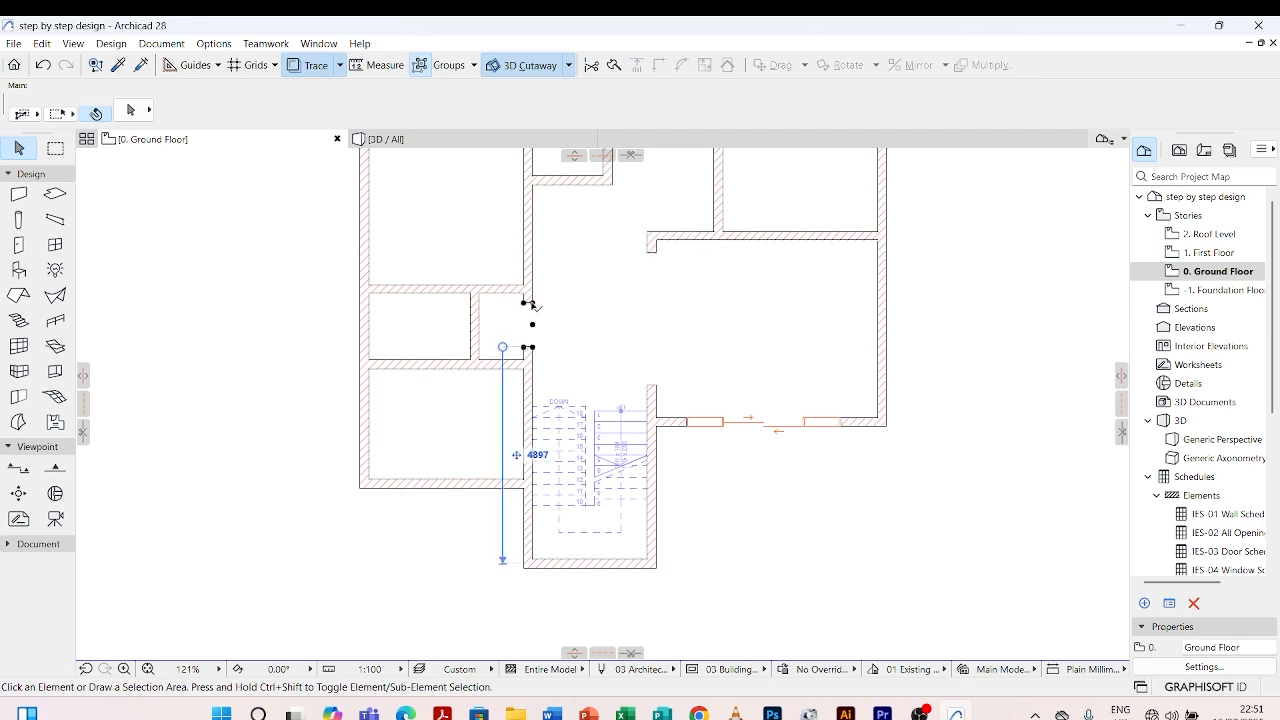
{"action": "left_click", "coordinate": [505, 102]}
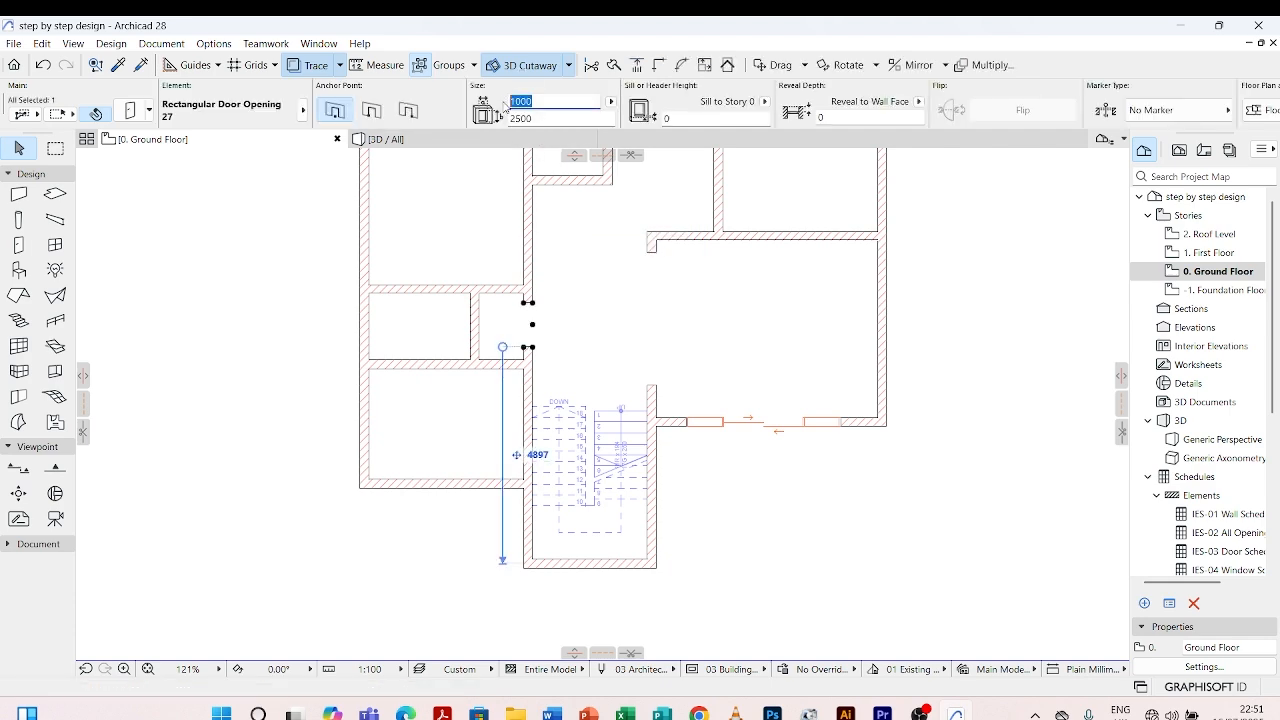
{"action": "type", "text": "1200"}
{"action": "key", "text": "Return"}
{"action": "left_click", "coordinate": [548, 333]}
- Move the lobby opening slightly along the hall wall towards the stairs
{"action": "scroll", "coordinate": [519, 383], "scroll_direction": "up", "scroll_amount": 5}
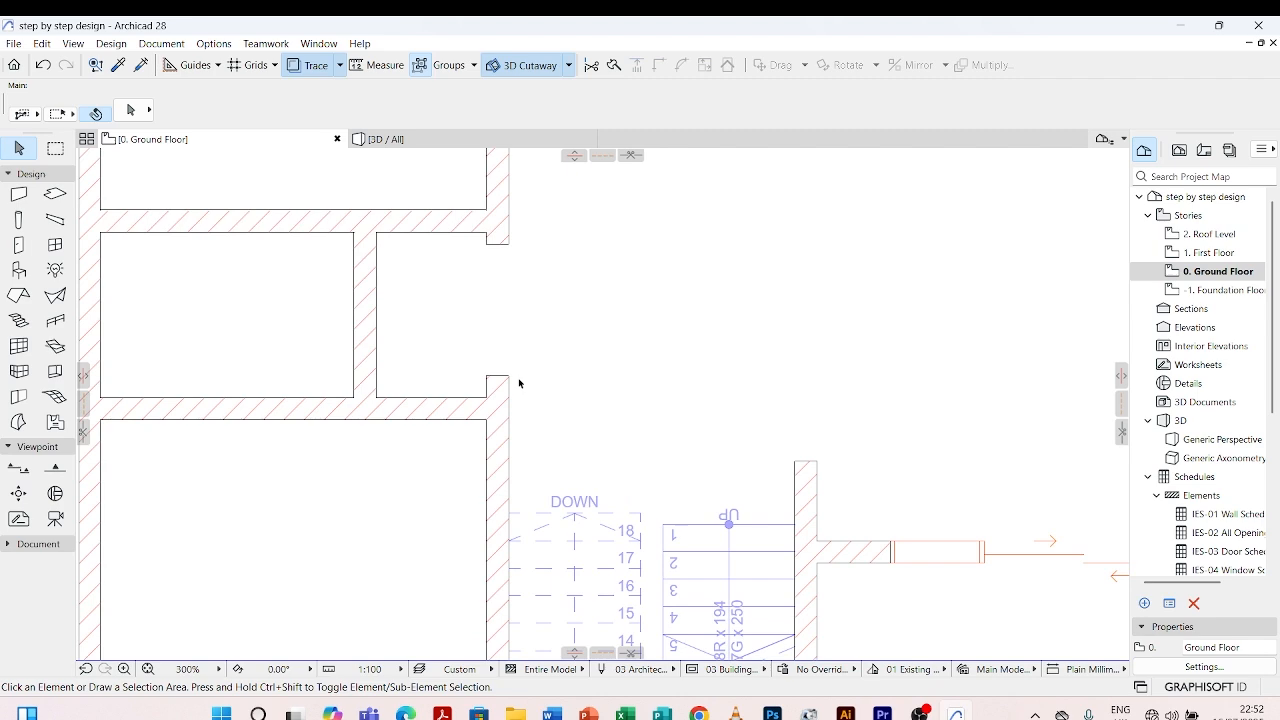
{"action": "left_click", "coordinate": [512, 378]}
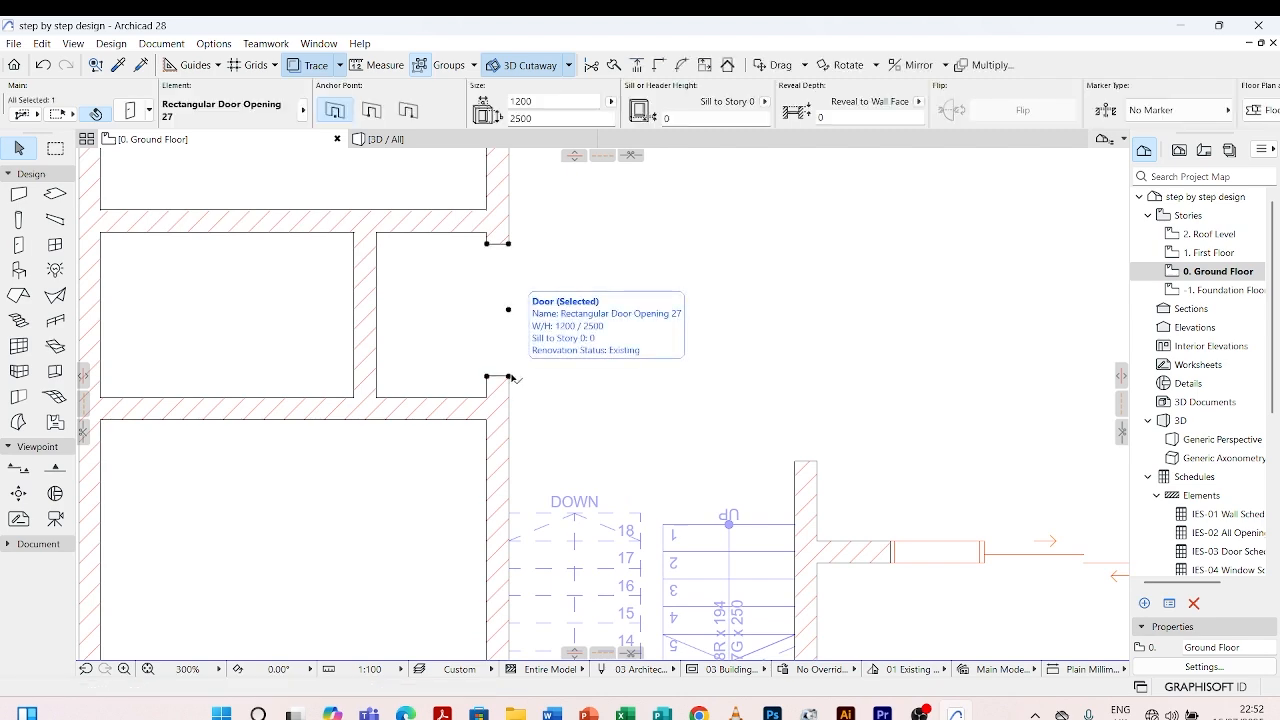
{"action": "left_click_drag", "start_coordinate": [511, 378], "coordinate": [511, 389]}
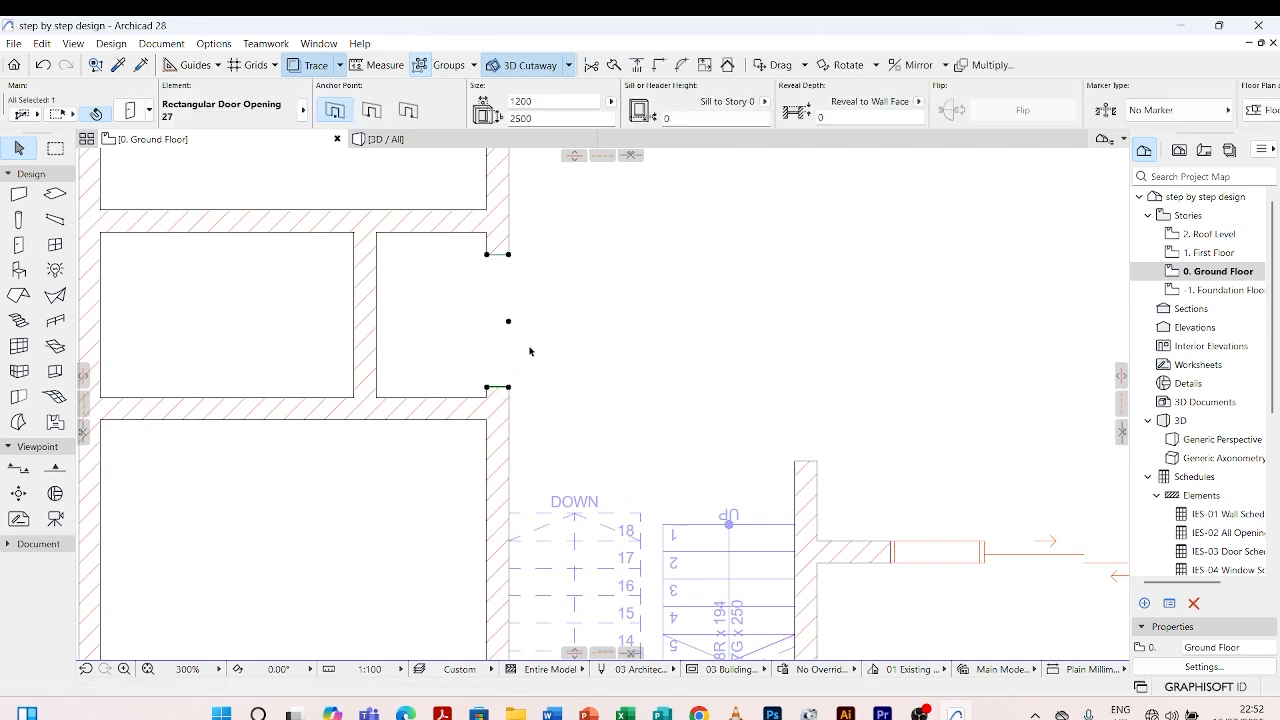
{"action": "left_click", "coordinate": [531, 351]}
- Choose the hinged Door with Transom 27 from the door library as the default door, keeping the No Grid leaf
{"action": "scroll", "coordinate": [490, 390], "scroll_direction": "down", "scroll_amount": 4}
{"action": "scroll", "coordinate": [457, 383], "scroll_direction": "up", "scroll_amount": 4}
{"action": "scroll", "coordinate": [448, 330], "scroll_direction": "down", "scroll_amount": 4}
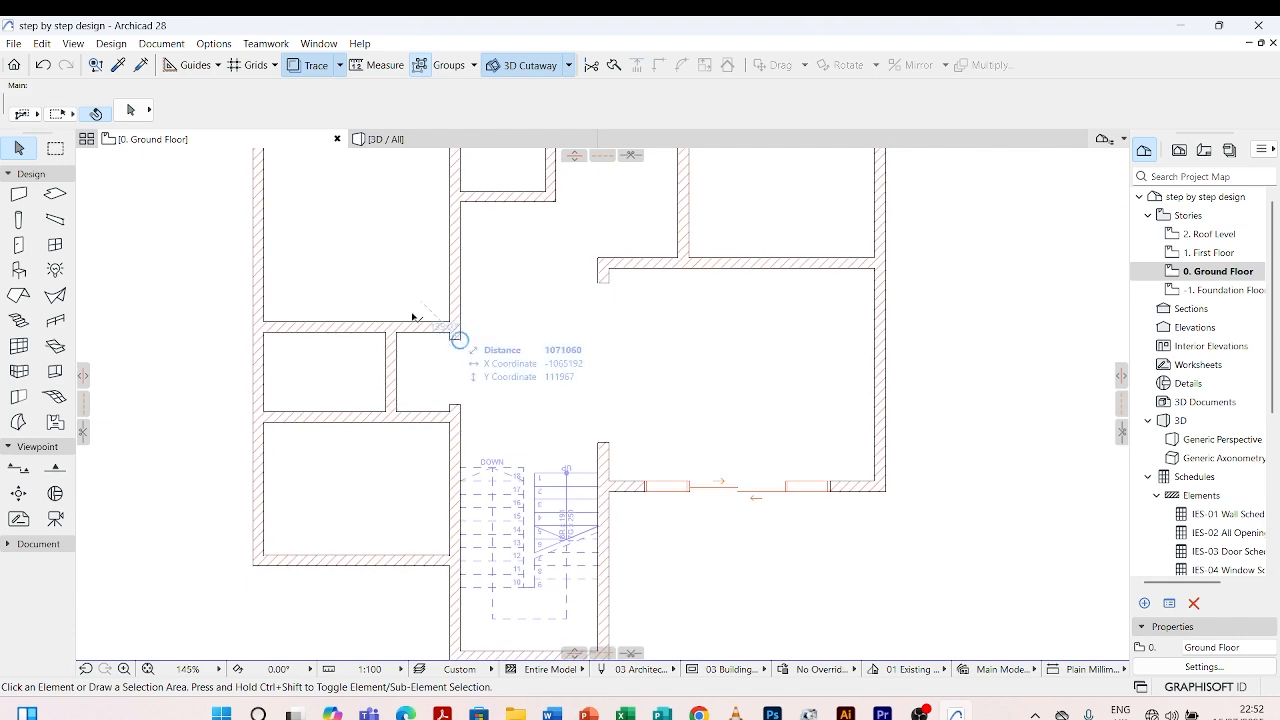
{"action": "scroll", "coordinate": [406, 318], "scroll_direction": "down", "scroll_amount": 2}
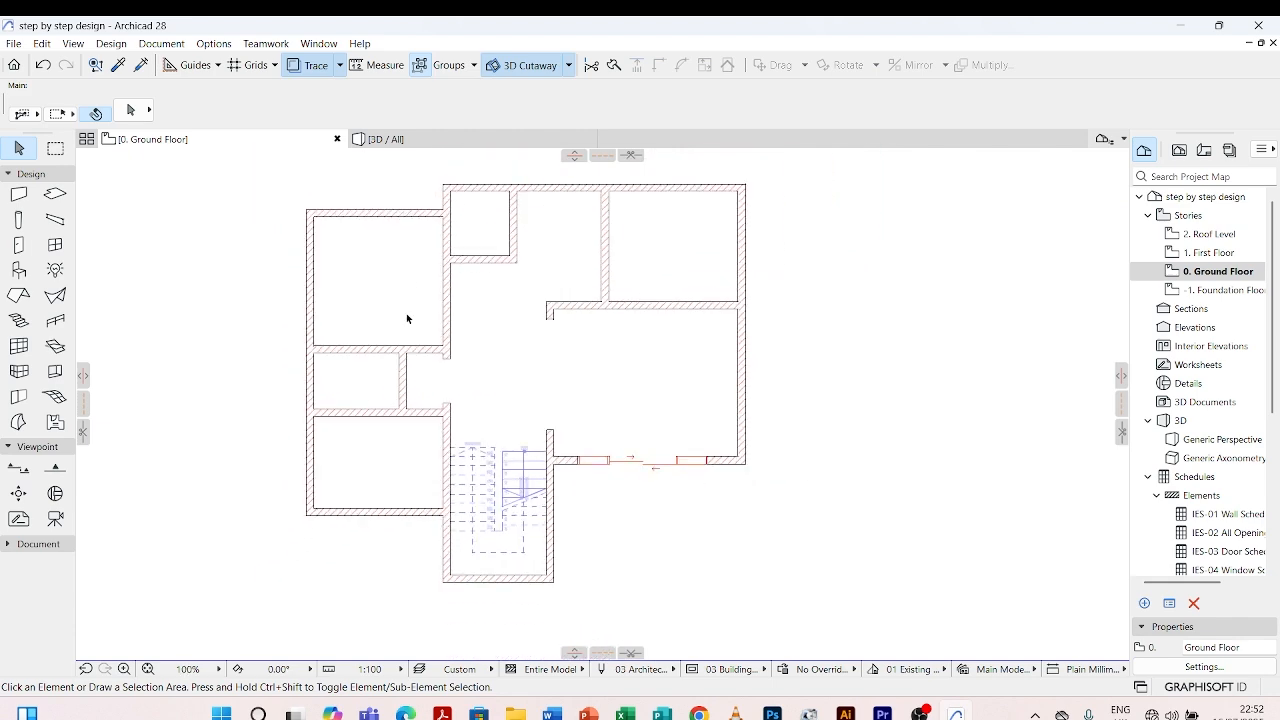
{"action": "scroll", "coordinate": [417, 349], "scroll_direction": "up", "scroll_amount": 2}
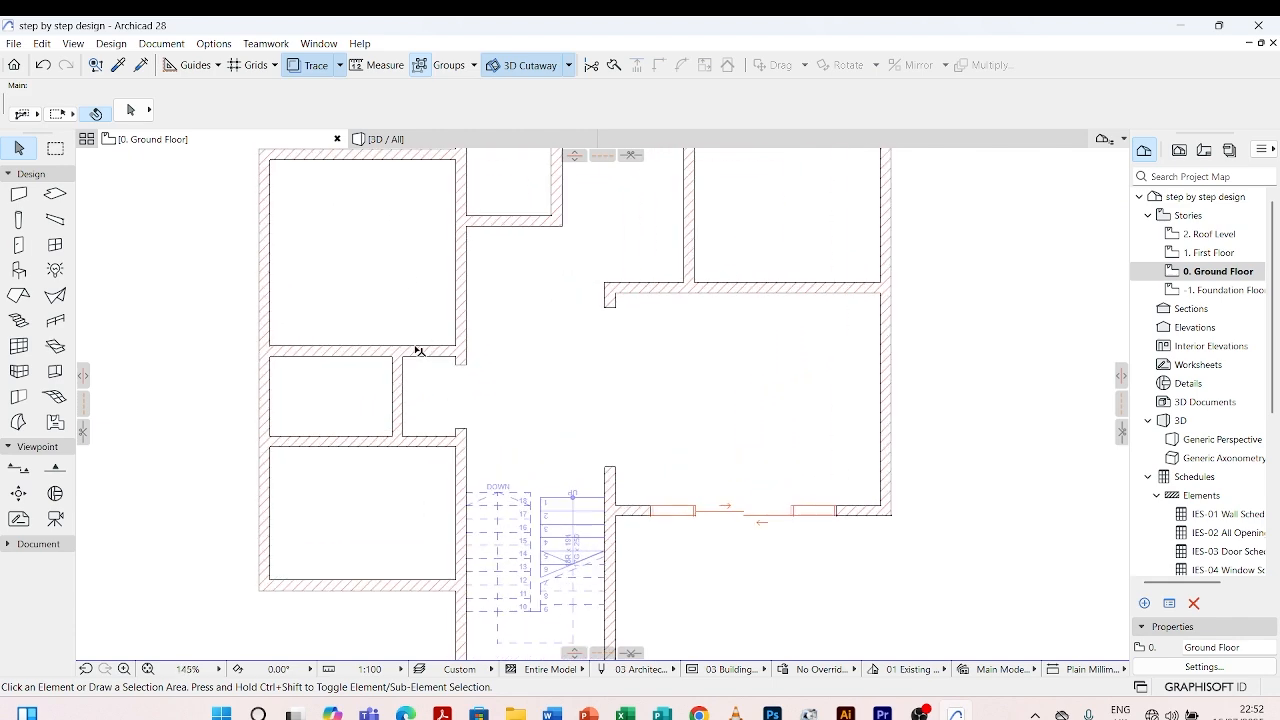
{"action": "left_click", "coordinate": [18, 245]}
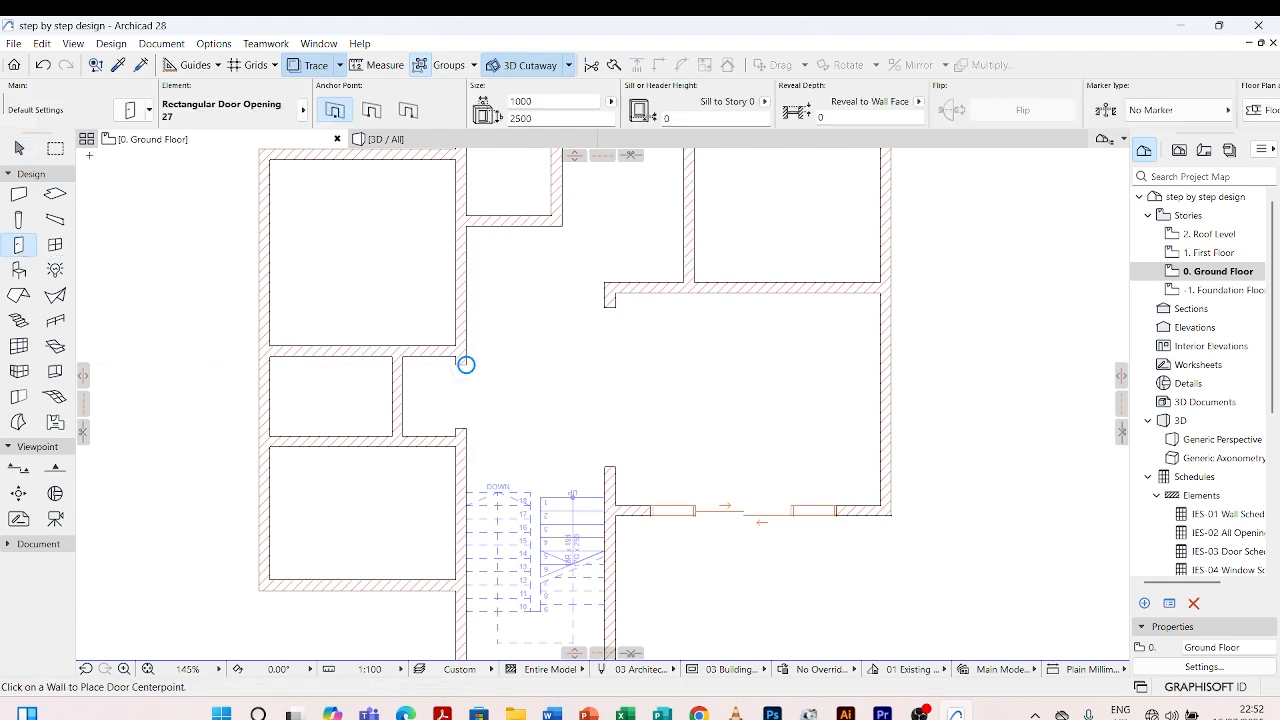
{"action": "left_click", "coordinate": [130, 109]}
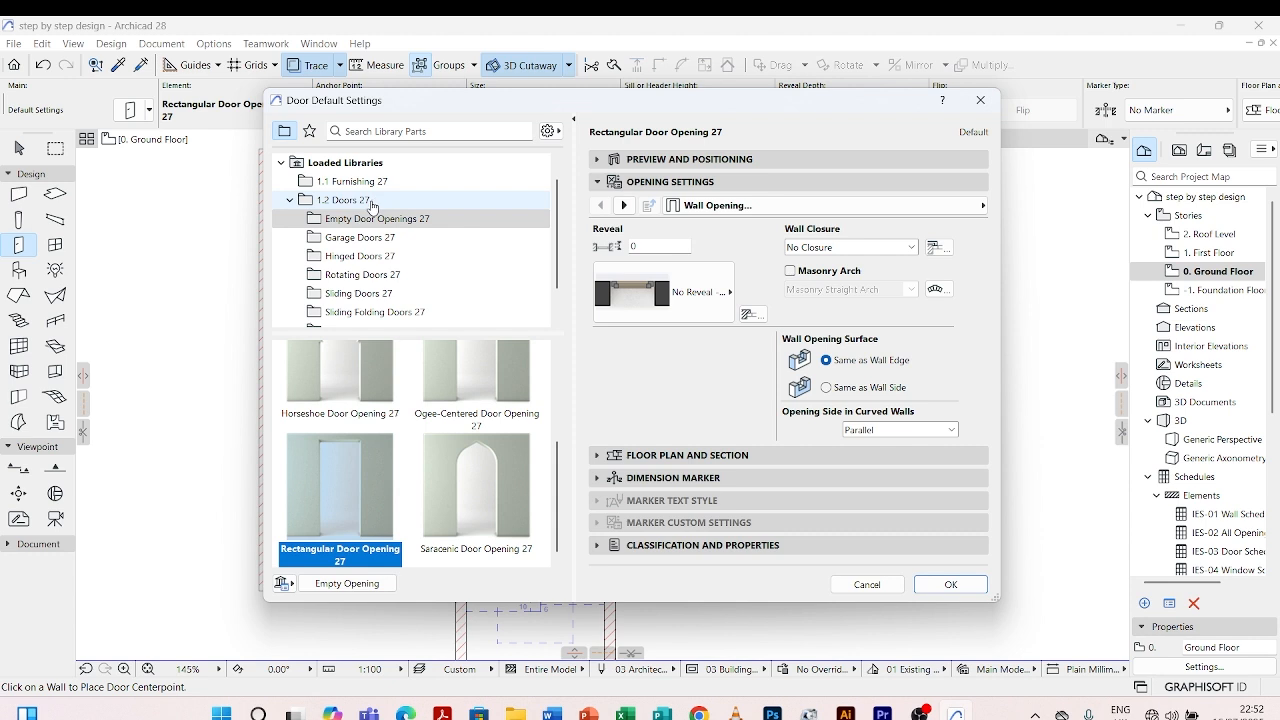
{"action": "left_click", "coordinate": [340, 255]}
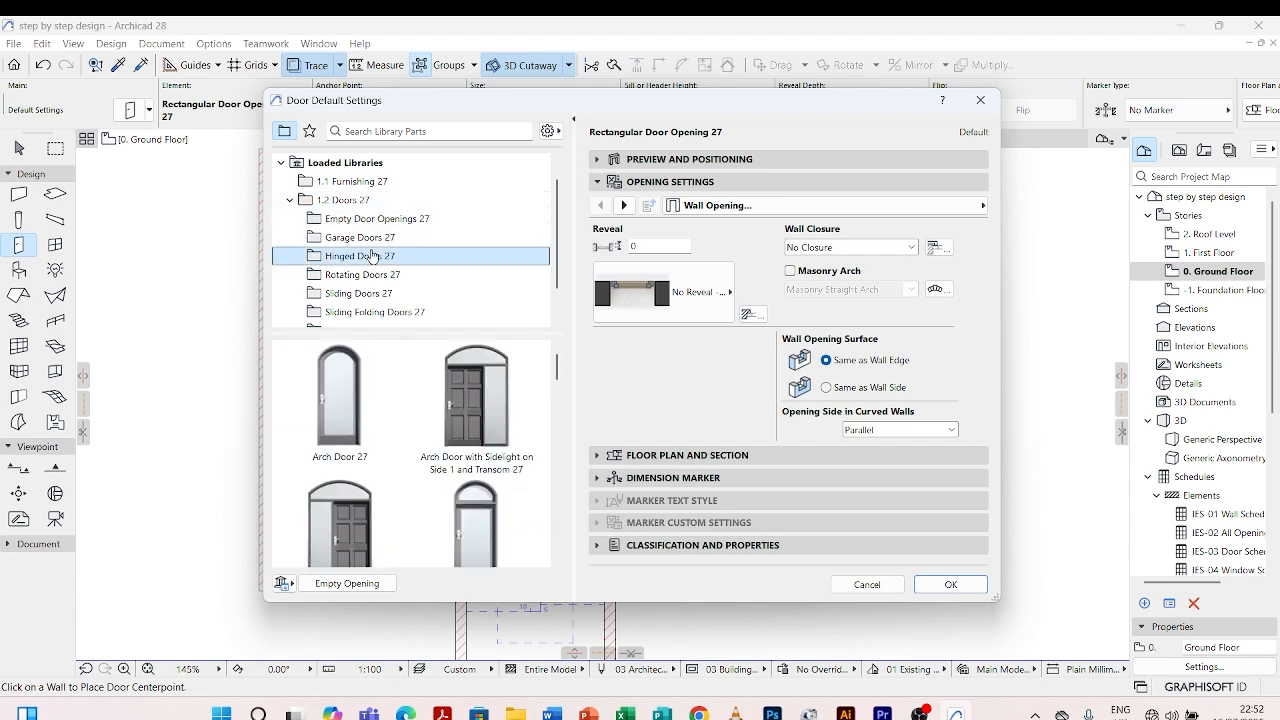
{"action": "scroll", "coordinate": [393, 392], "scroll_direction": "down", "scroll_amount": 2}
{"action": "scroll", "coordinate": [393, 392], "scroll_direction": "down", "scroll_amount": 5}
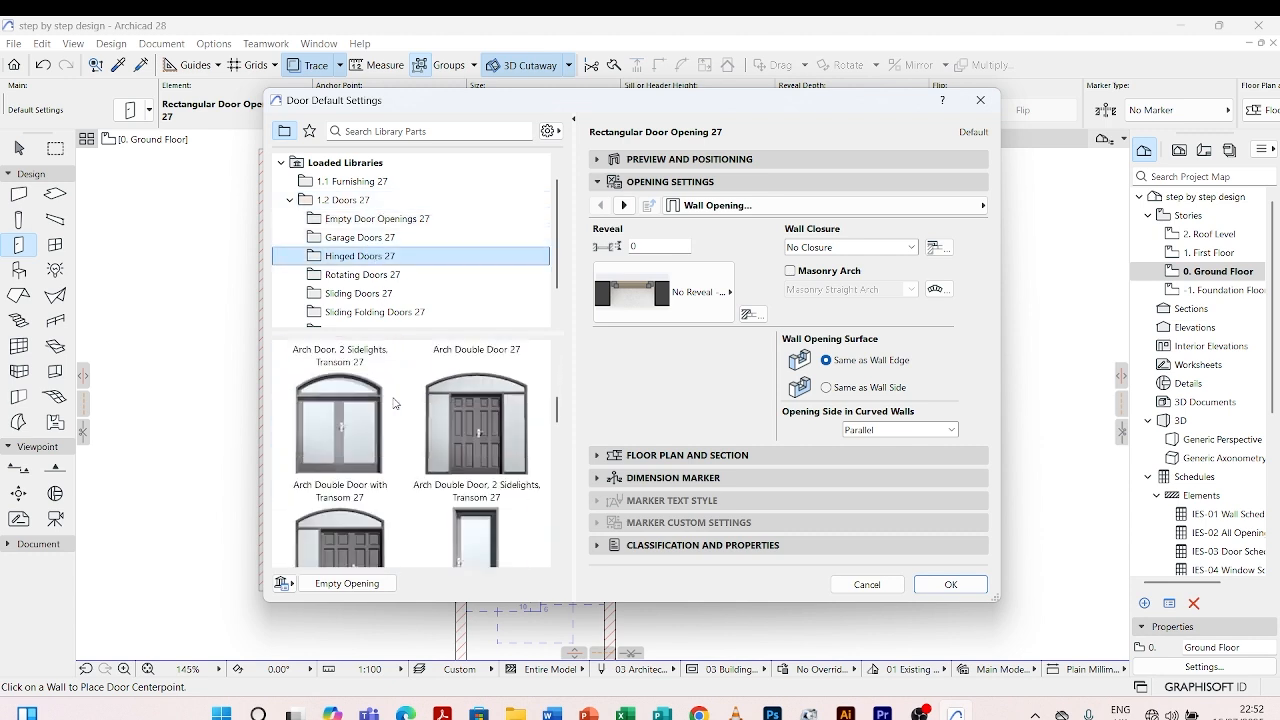
{"action": "scroll", "coordinate": [395, 403], "scroll_direction": "down", "scroll_amount": 4}
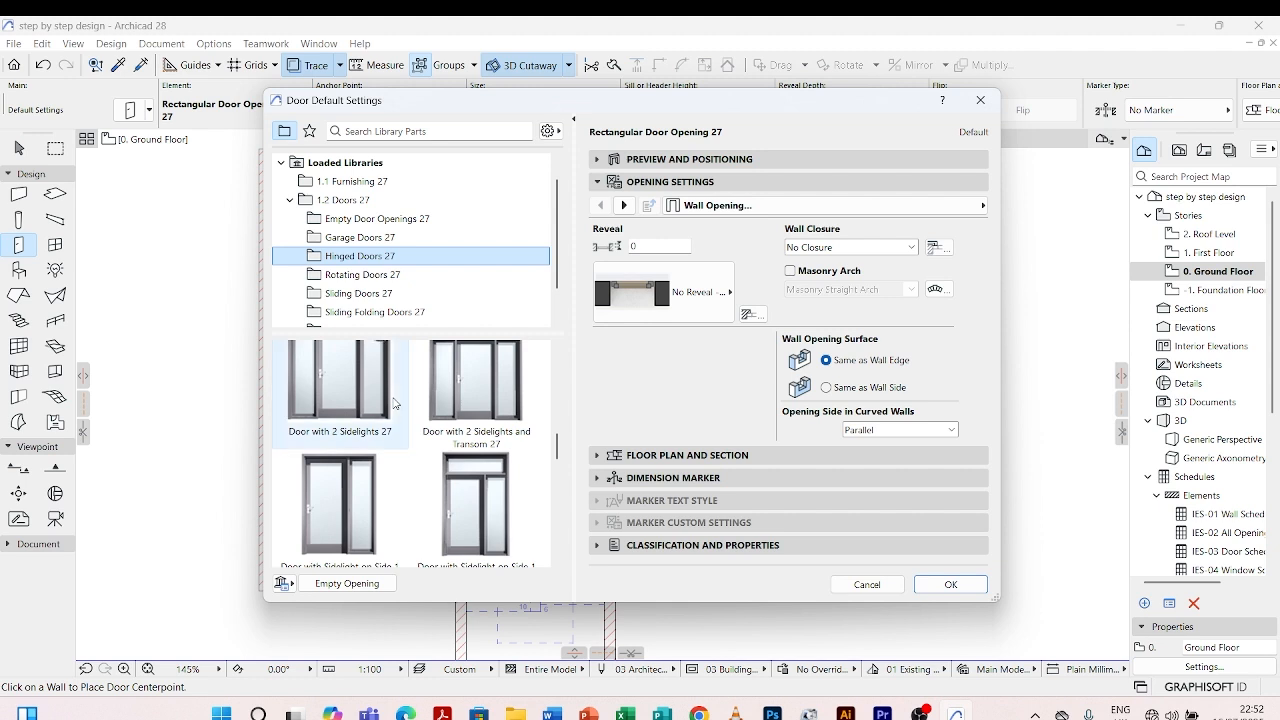
{"action": "scroll", "coordinate": [393, 403], "scroll_direction": "down", "scroll_amount": 2}
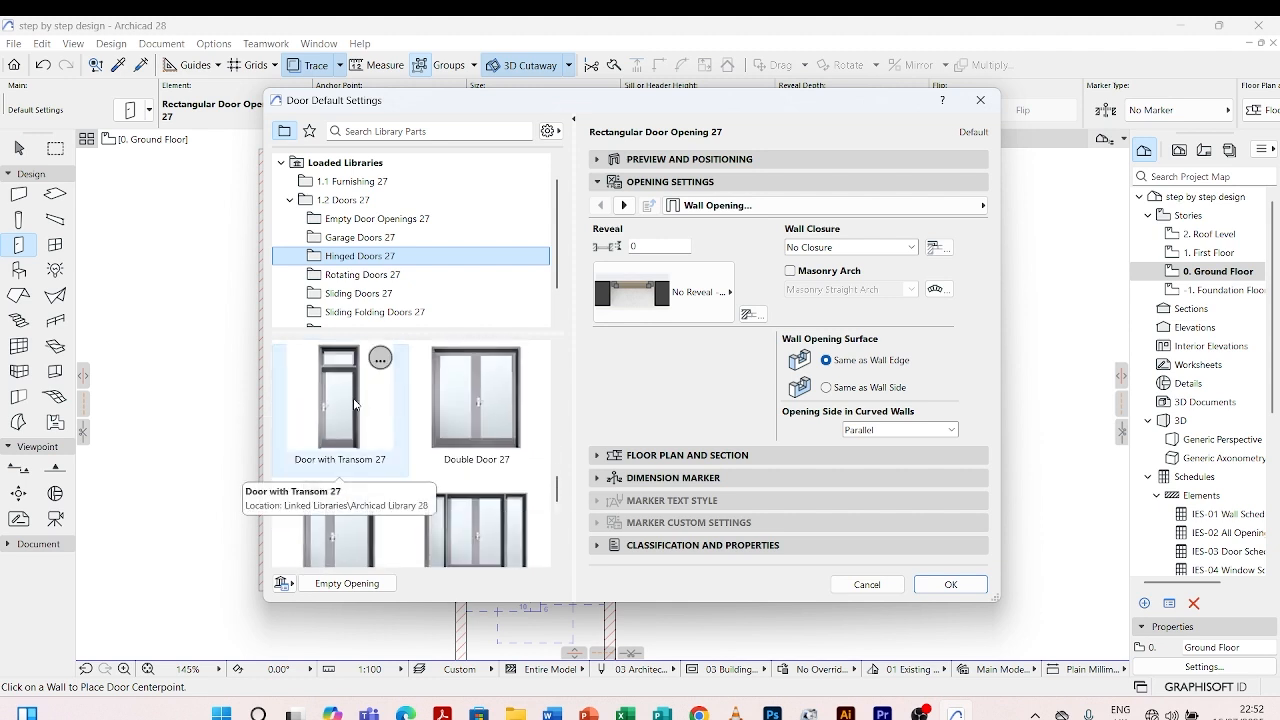
{"action": "left_click", "coordinate": [354, 402]}
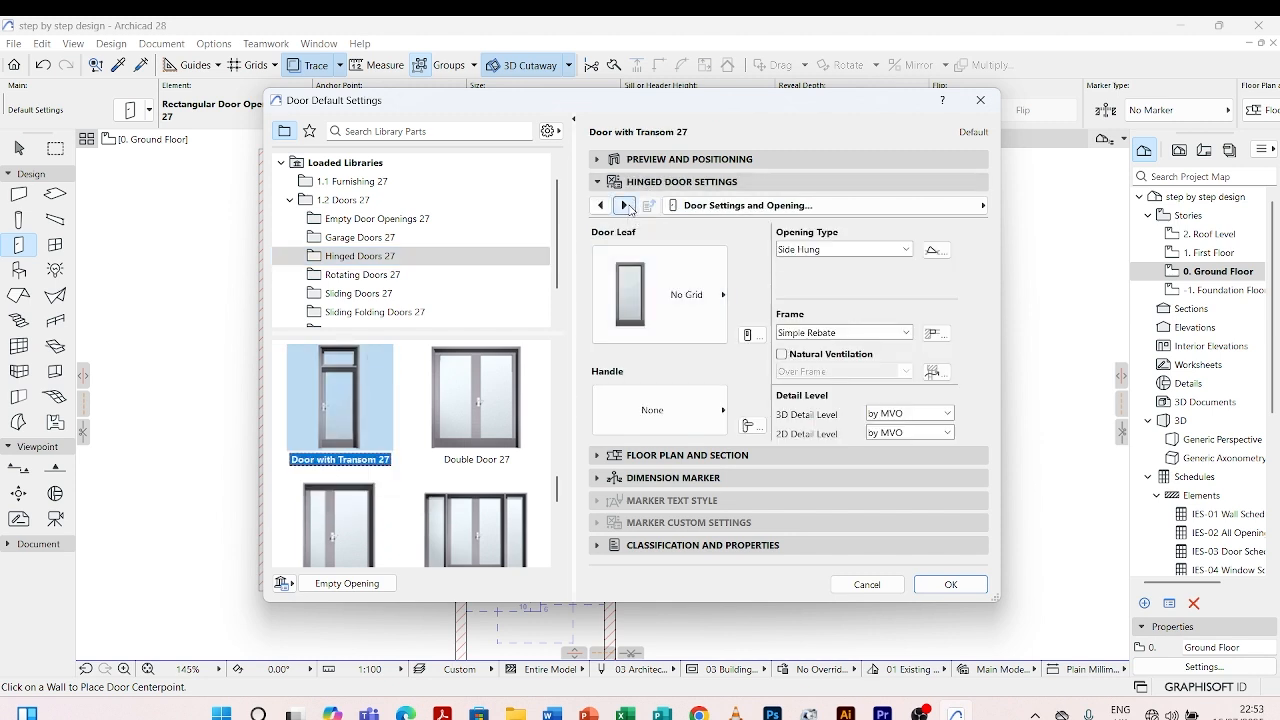
{"action": "left_click", "coordinate": [625, 205]}
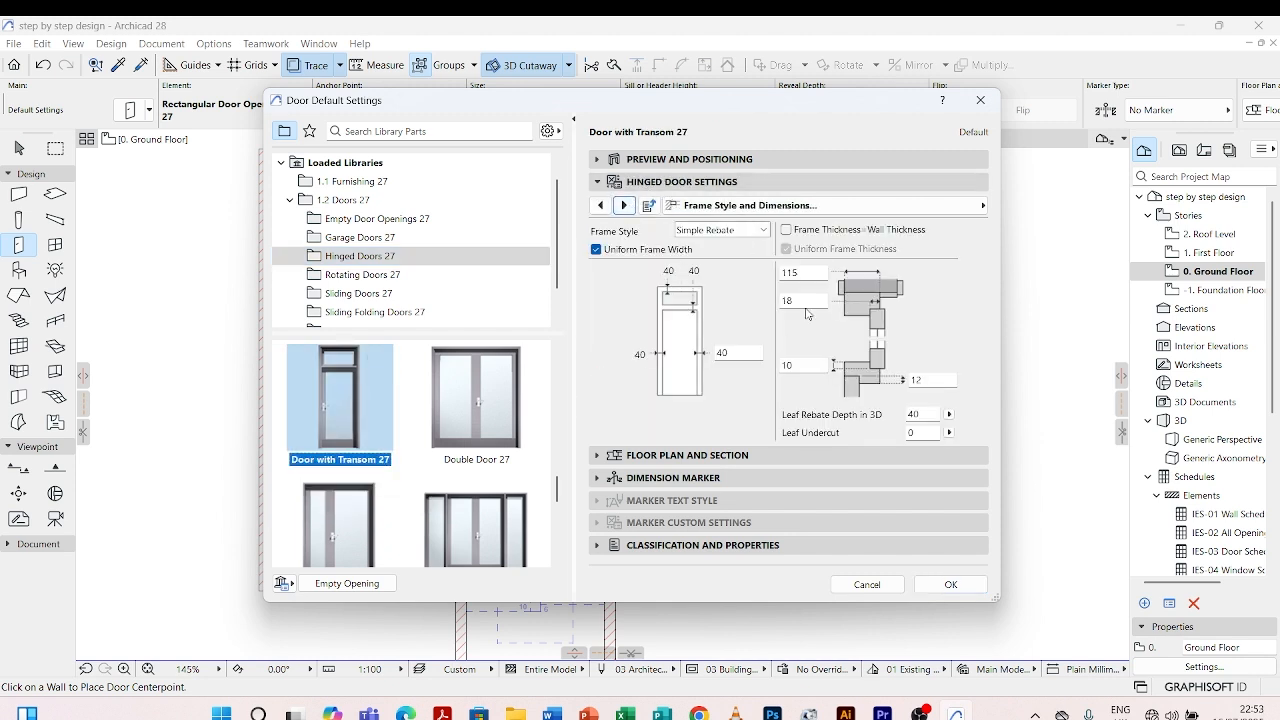
{"action": "left_click", "coordinate": [625, 205]}
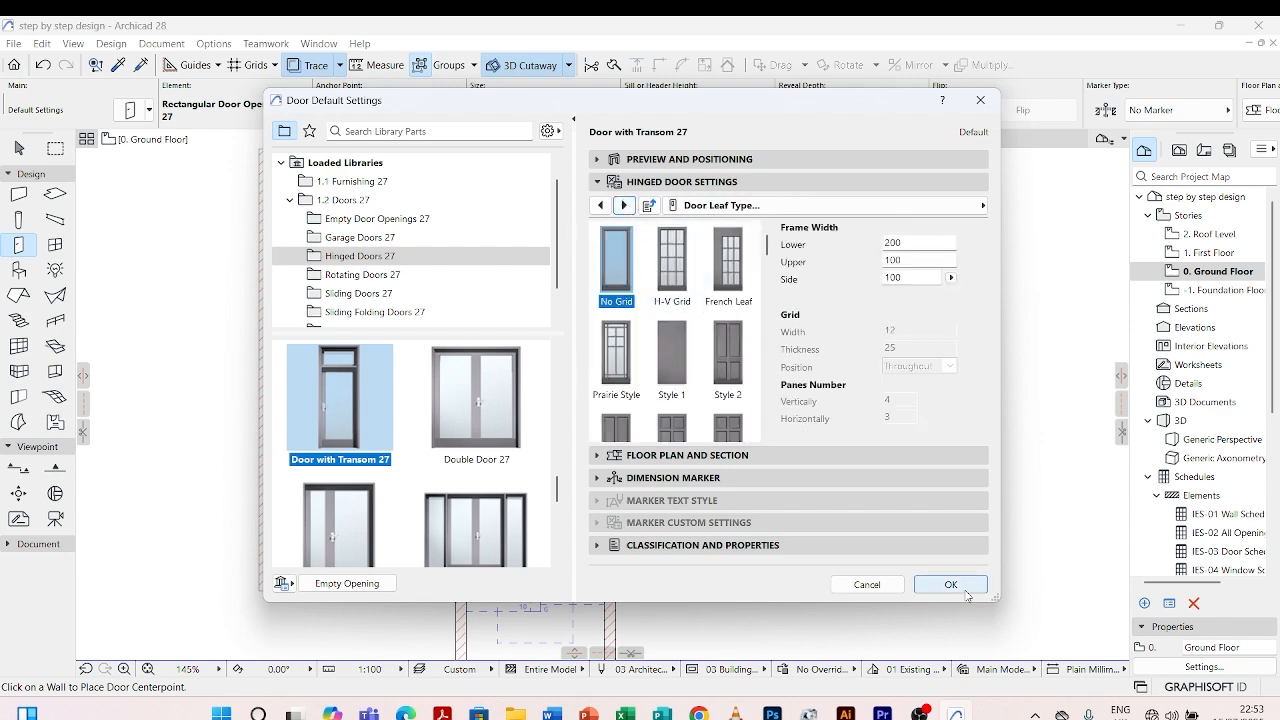
{"action": "left_click", "coordinate": [964, 590]}
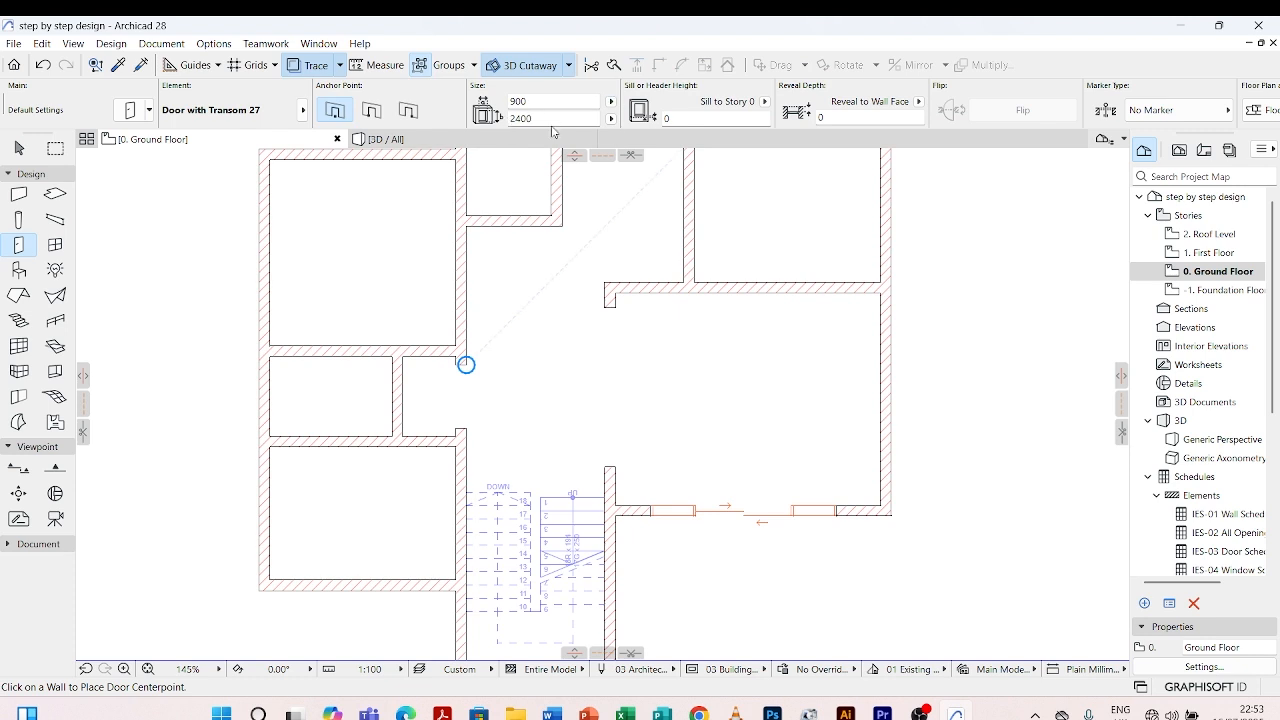
- Set the door height to 2500 mm and place a door in the wall between the lobby and the room above it, opening into that room
{"action": "left_click", "coordinate": [518, 118]}
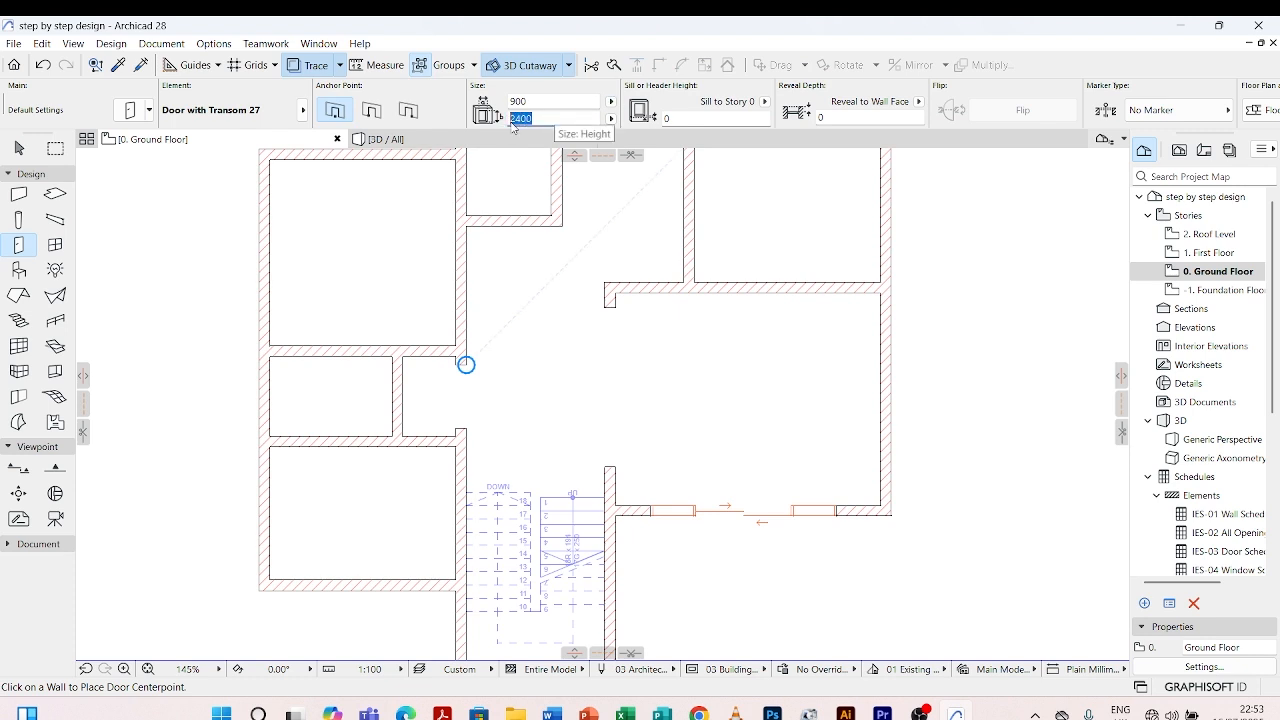
{"action": "type", "text": "2"}
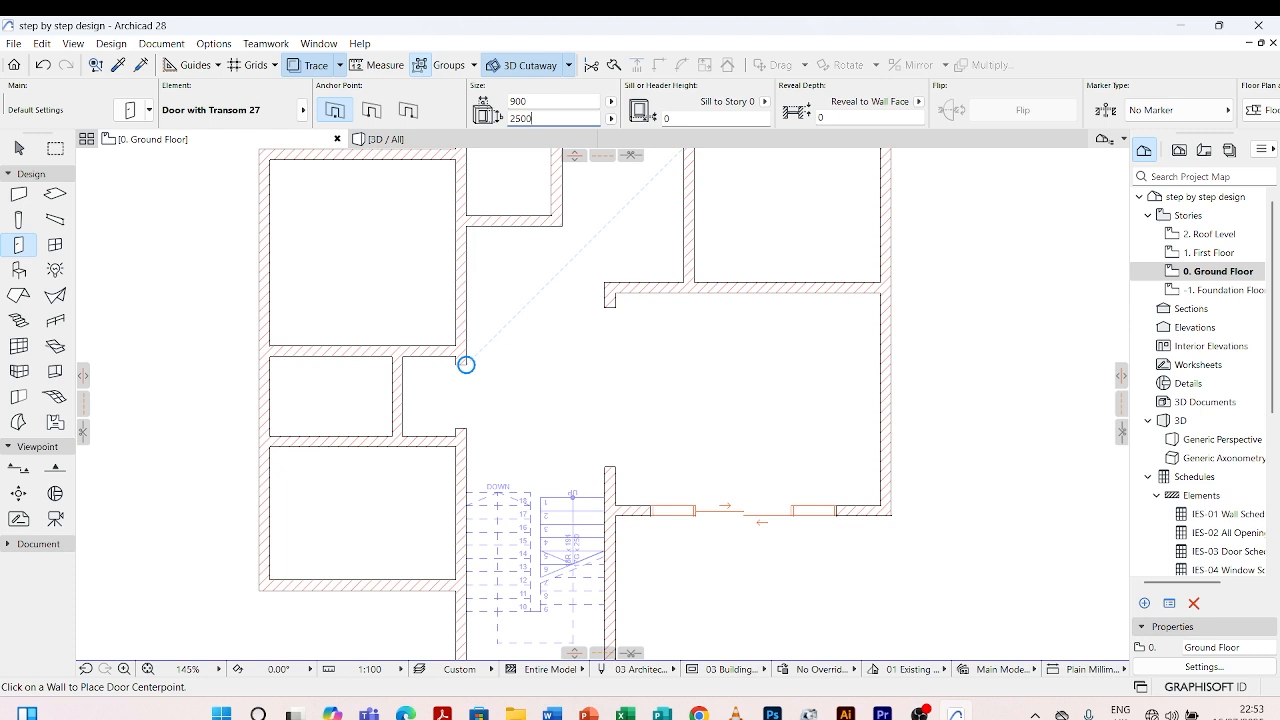
{"action": "scroll", "coordinate": [466, 365], "scroll_direction": "up", "scroll_amount": 3}
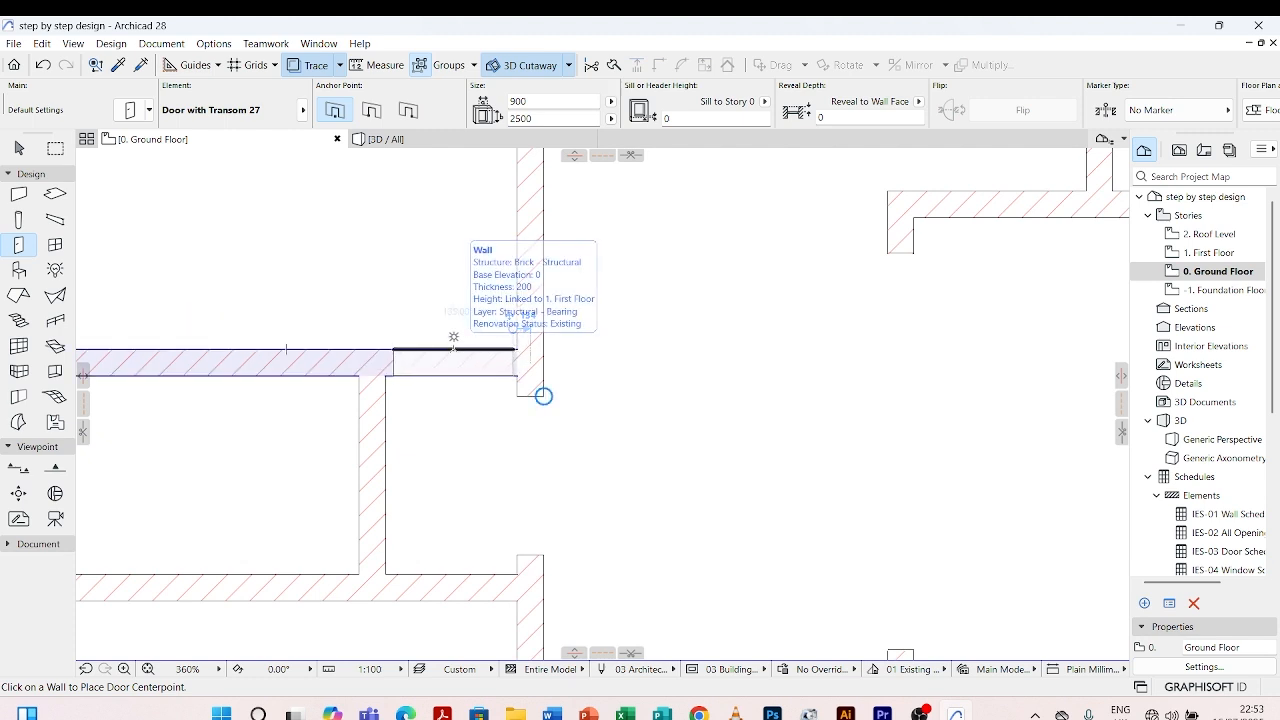
{"action": "left_click", "coordinate": [453, 340]}
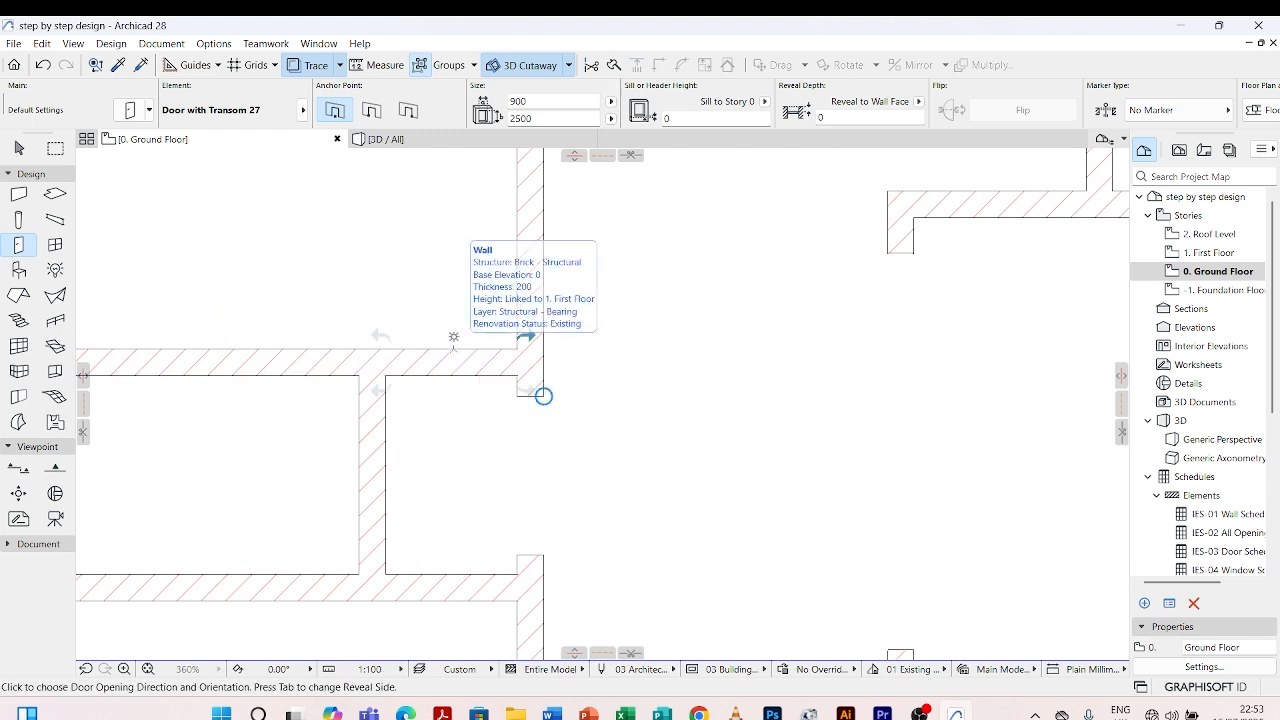
{"action": "left_click", "coordinate": [482, 222]}
- Place a matching transom door in the lobby's lower wall, swinging into the room below and hinged on the hall side
{"action": "scroll", "coordinate": [545, 160], "scroll_direction": "down", "scroll_amount": 4}
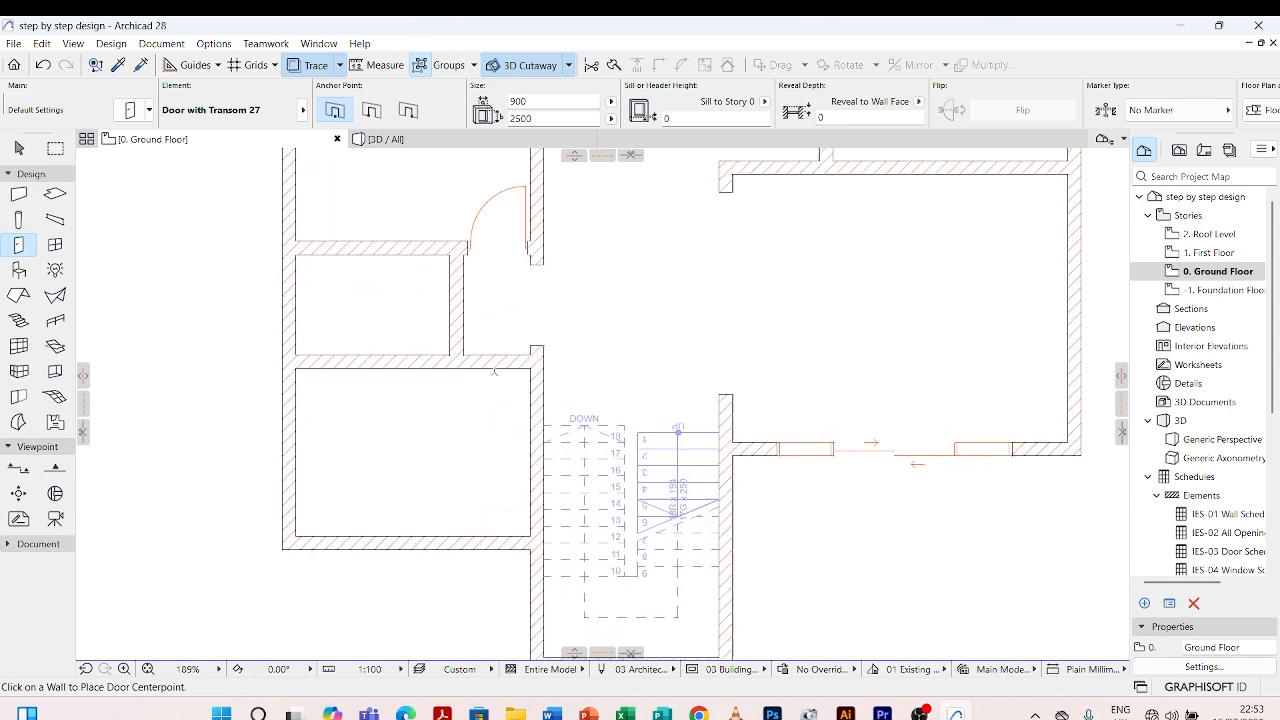
{"action": "scroll", "coordinate": [494, 372], "scroll_direction": "up", "scroll_amount": 3}
{"action": "left_click", "coordinate": [500, 362]}
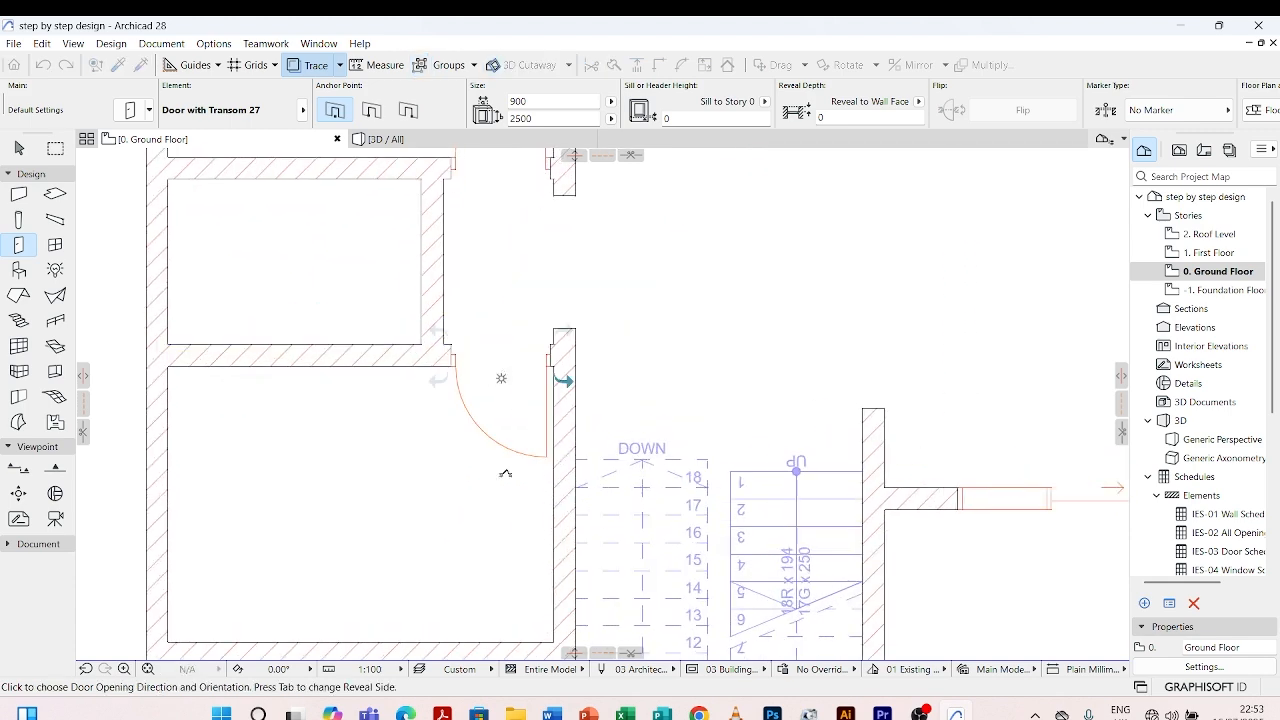
{"action": "left_click", "coordinate": [505, 473]}
- Place a transom door near the lower end of the upper-right room's partition wall, swinging into that room
{"action": "scroll", "coordinate": [455, 500], "scroll_direction": "down", "scroll_amount": 6}
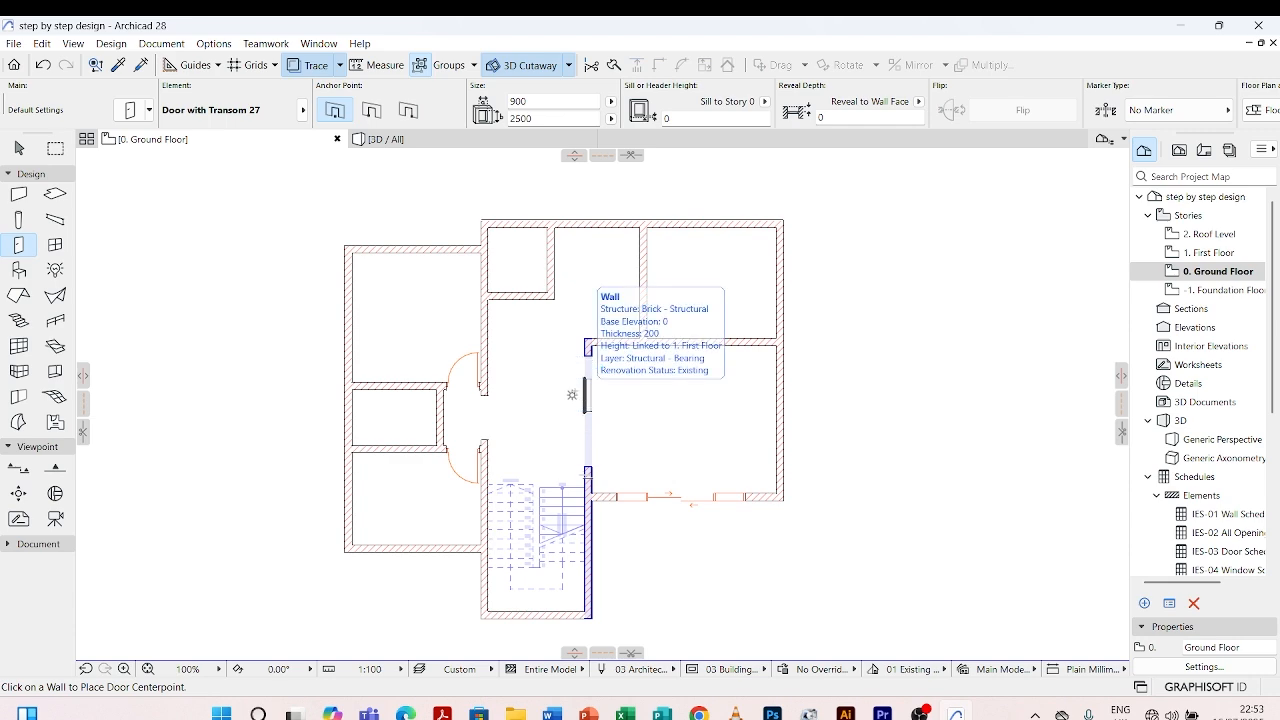
{"action": "scroll", "coordinate": [560, 259], "scroll_direction": "up", "scroll_amount": 2}
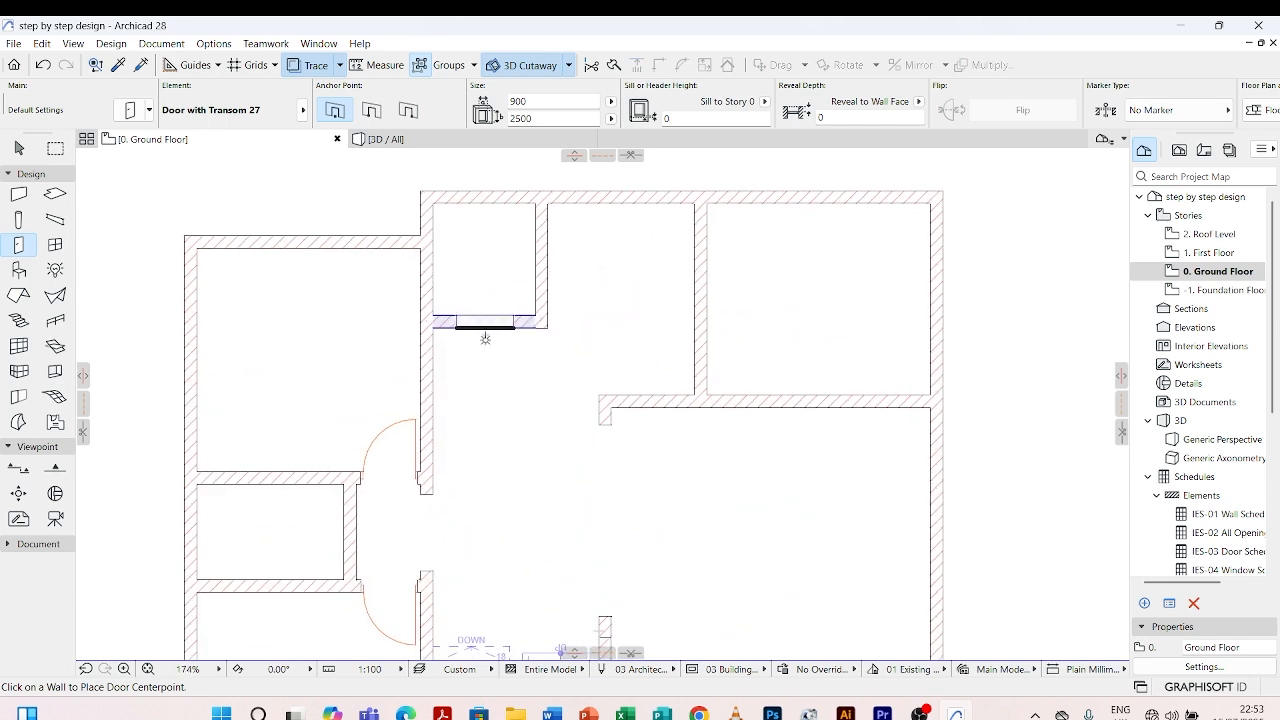
{"action": "scroll", "coordinate": [448, 259], "scroll_direction": "down", "scroll_amount": 2}
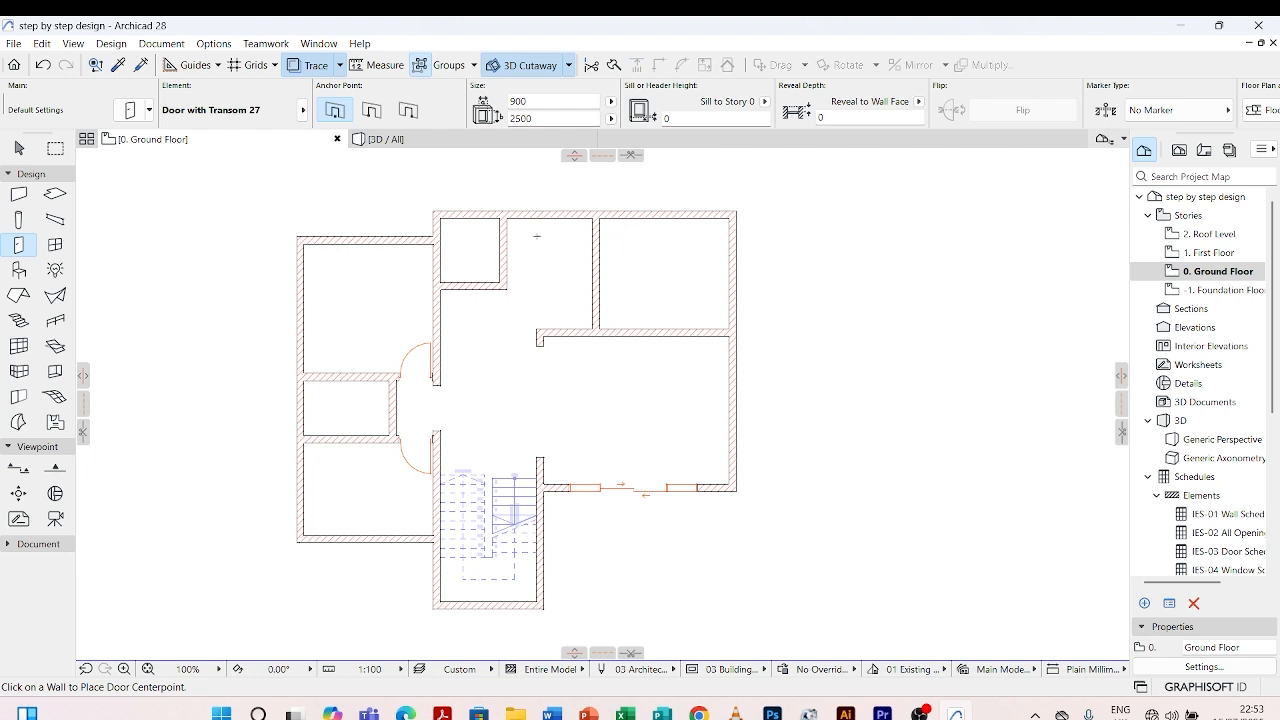
{"action": "scroll", "coordinate": [513, 261], "scroll_direction": "up", "scroll_amount": 2}
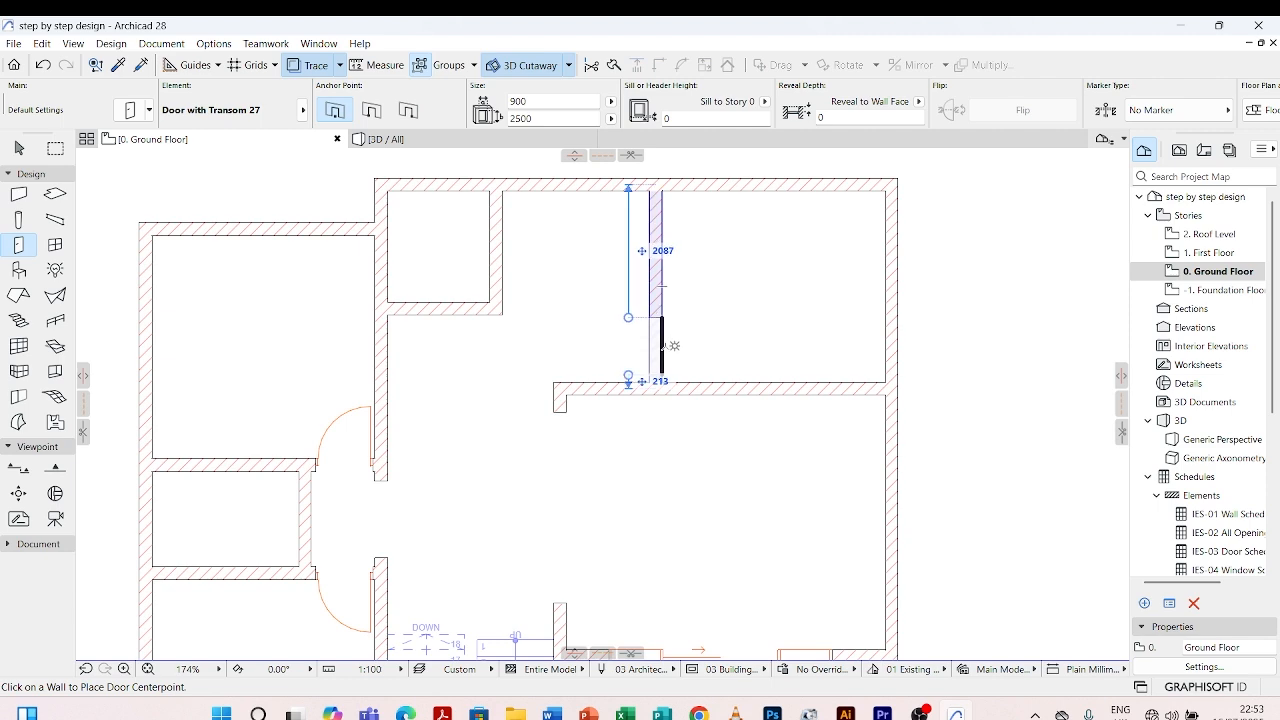
{"action": "scroll", "coordinate": [663, 346], "scroll_direction": "up", "scroll_amount": 1}
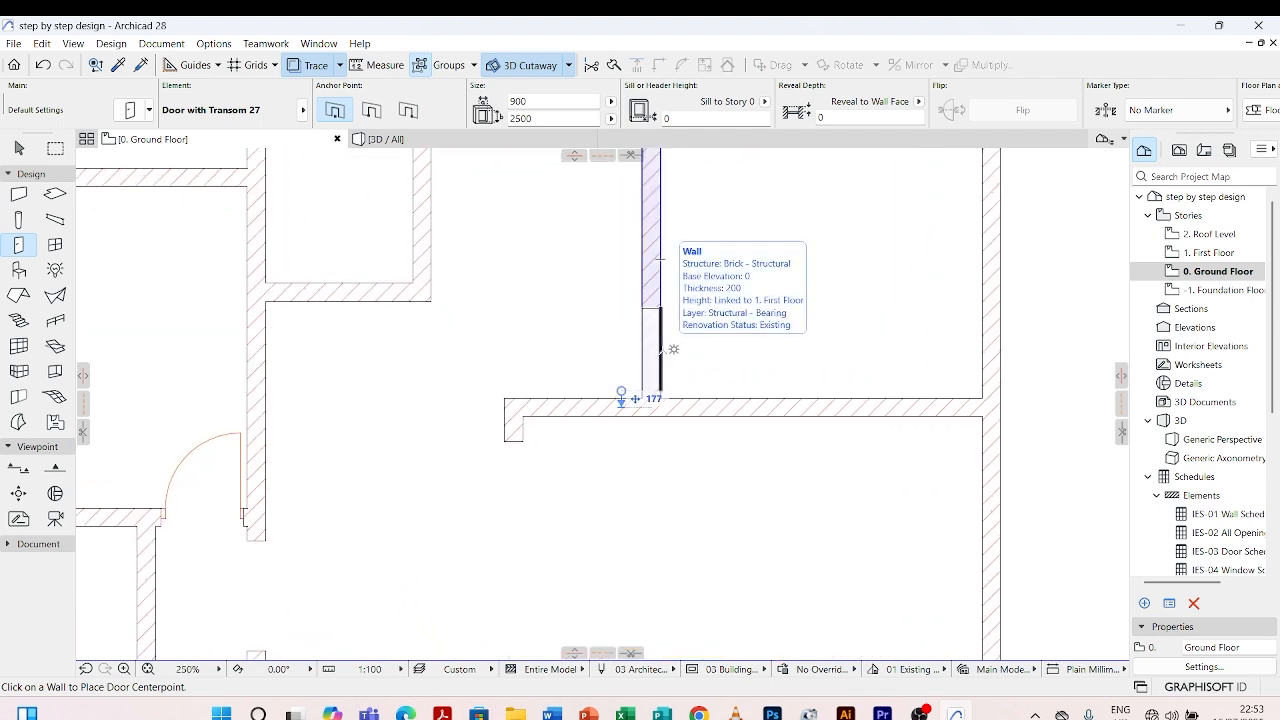
{"action": "left_click", "coordinate": [660, 350]}
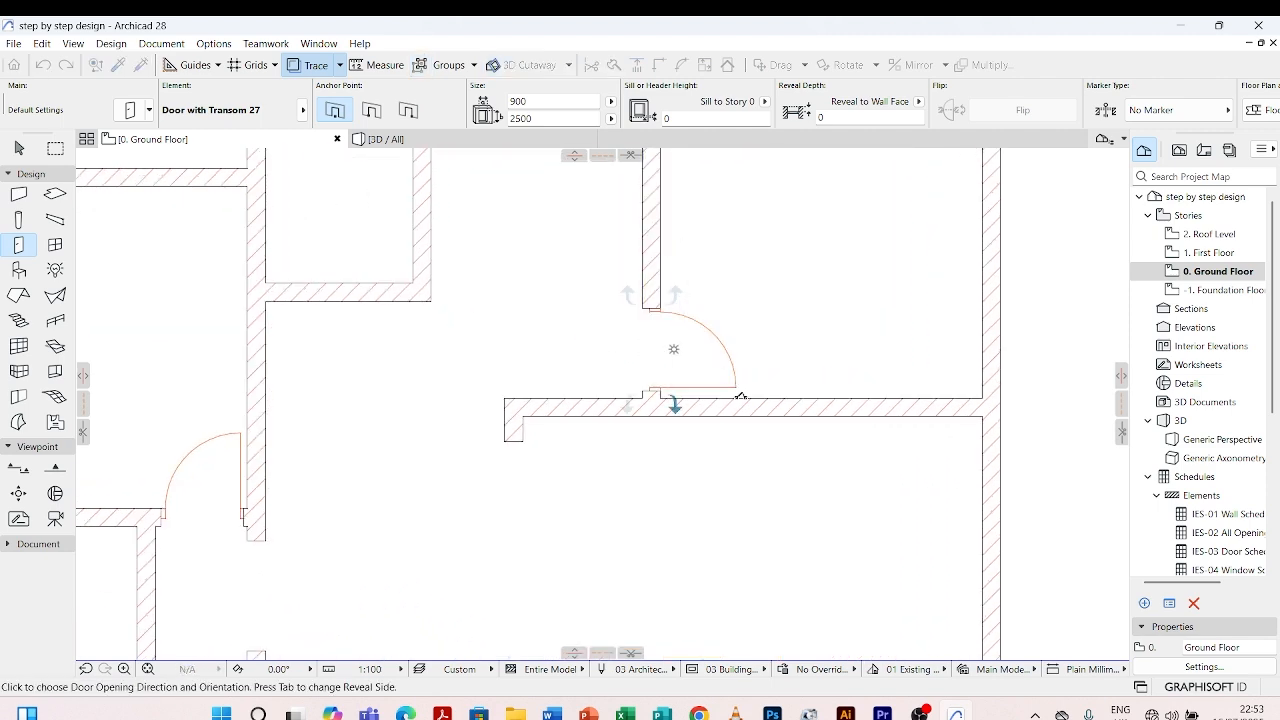
{"action": "left_click", "coordinate": [758, 395]}
- Choose the hinged Door 27 from the door library as the default door
{"action": "scroll", "coordinate": [680, 300], "scroll_direction": "down", "scroll_amount": 3}
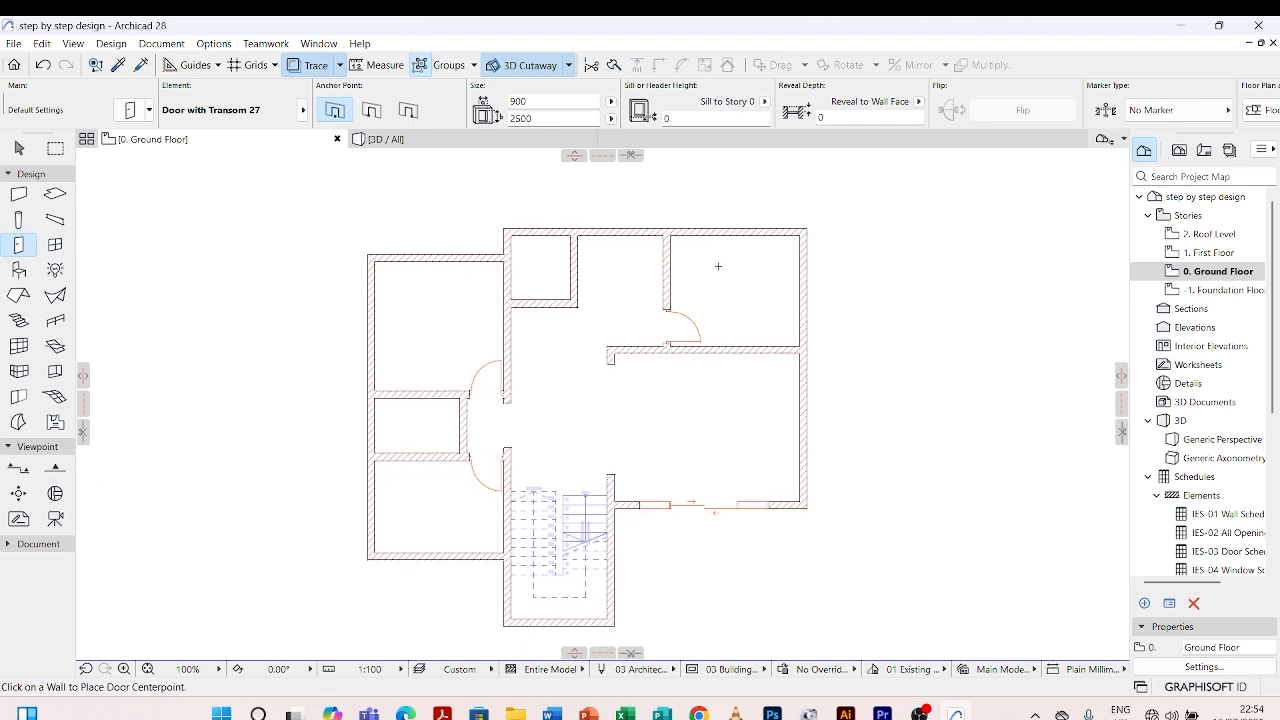
{"action": "scroll", "coordinate": [714, 264], "scroll_direction": "up", "scroll_amount": 3}
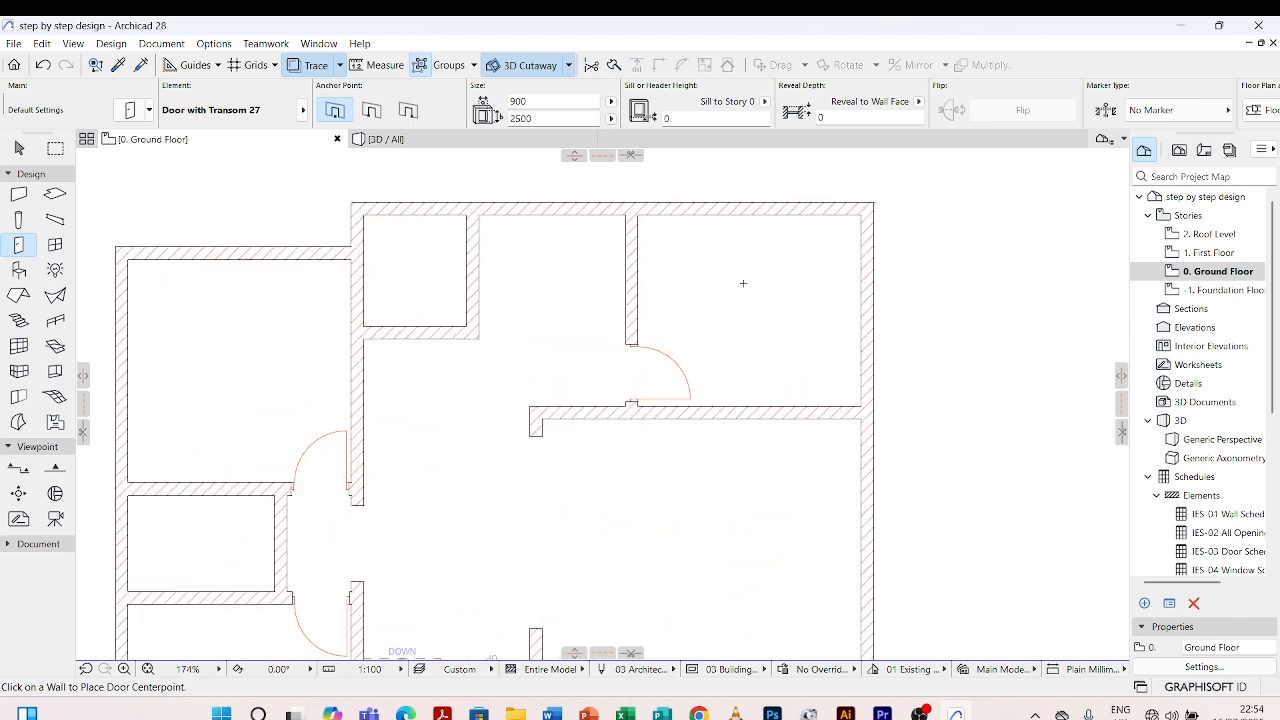
{"action": "scroll", "coordinate": [705, 280], "scroll_direction": "down", "scroll_amount": 1}
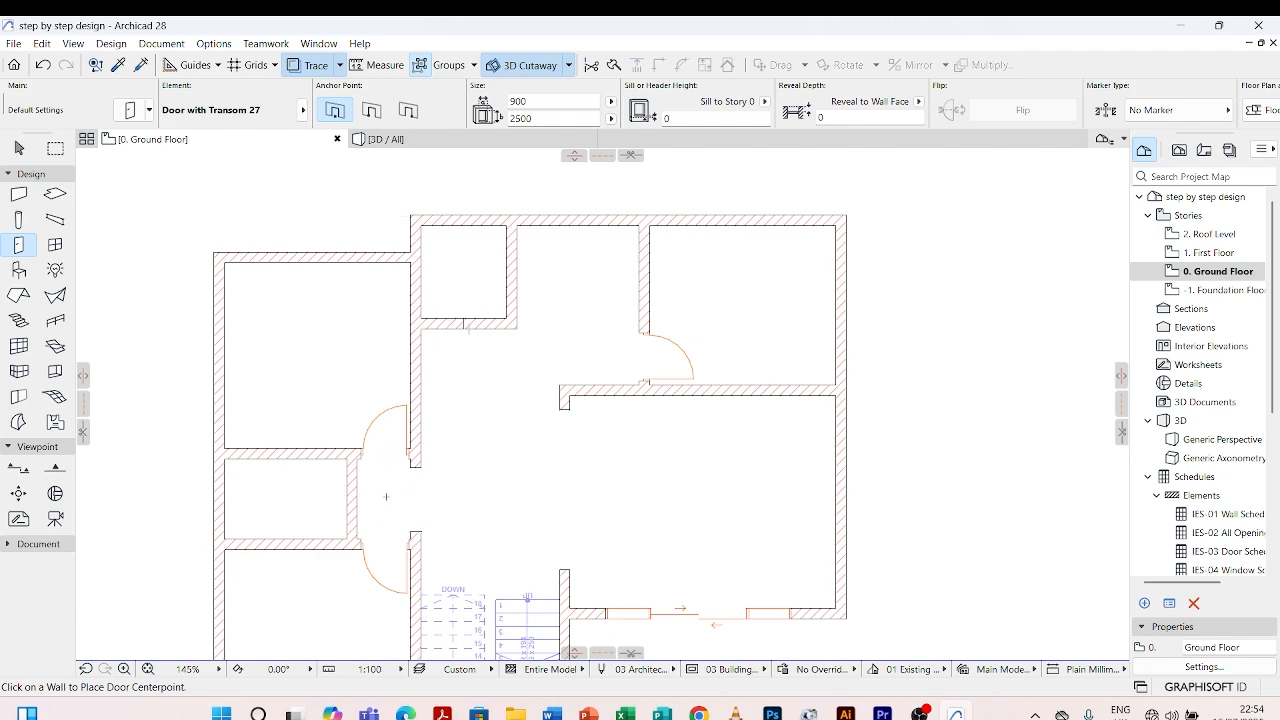
{"action": "scroll", "coordinate": [345, 470], "scroll_direction": "down", "scroll_amount": 4}
{"action": "scroll", "coordinate": [337, 436], "scroll_direction": "up", "scroll_amount": 4}
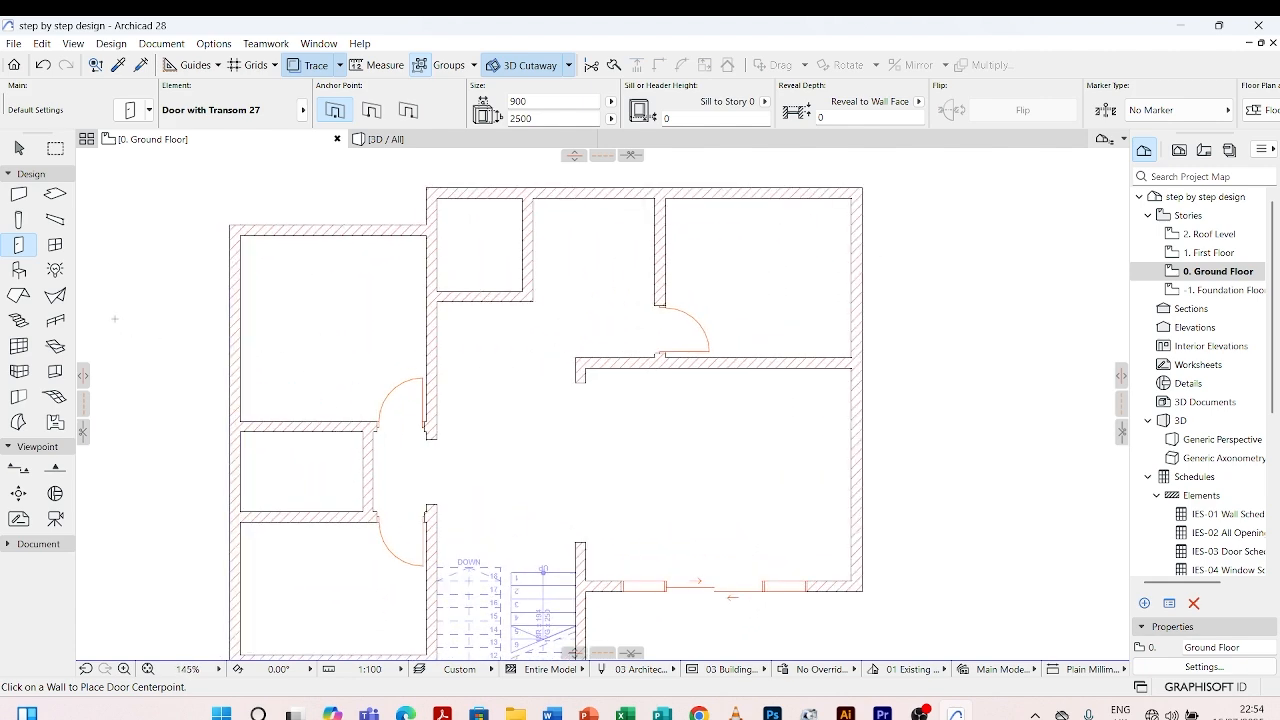
{"action": "left_click", "coordinate": [130, 110]}
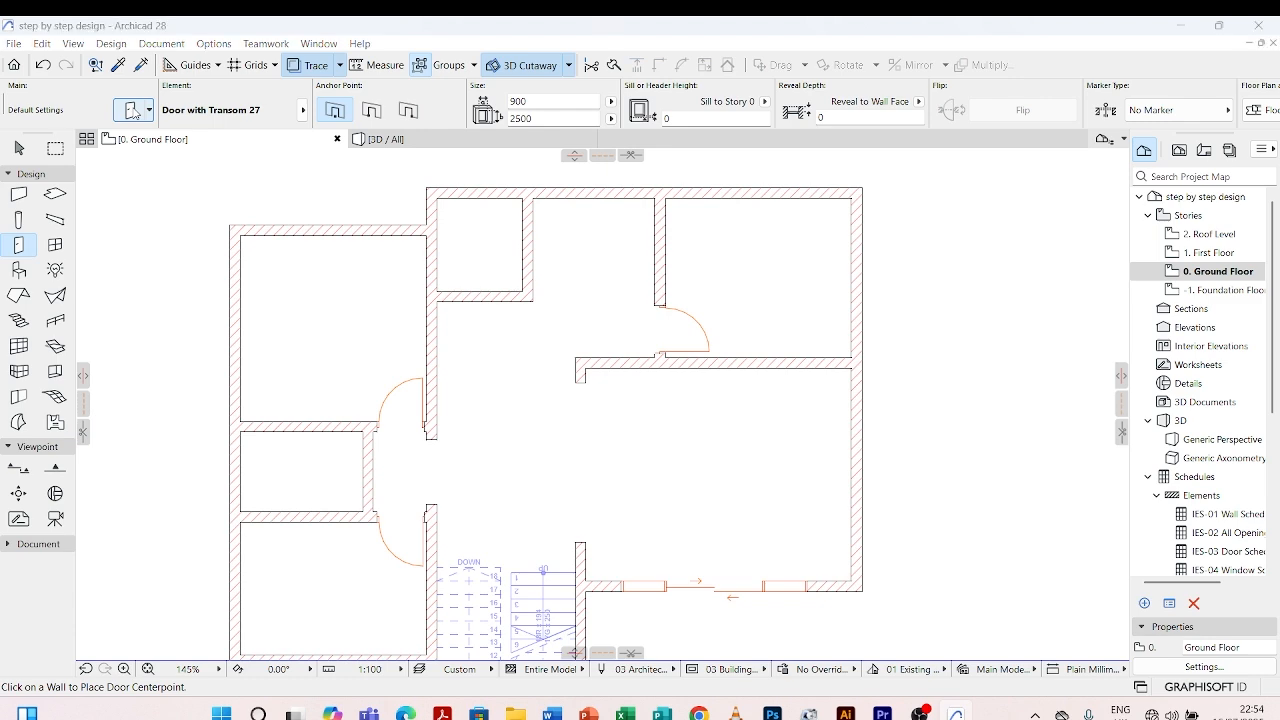
{"action": "scroll", "coordinate": [440, 420], "scroll_direction": "down", "scroll_amount": 4}
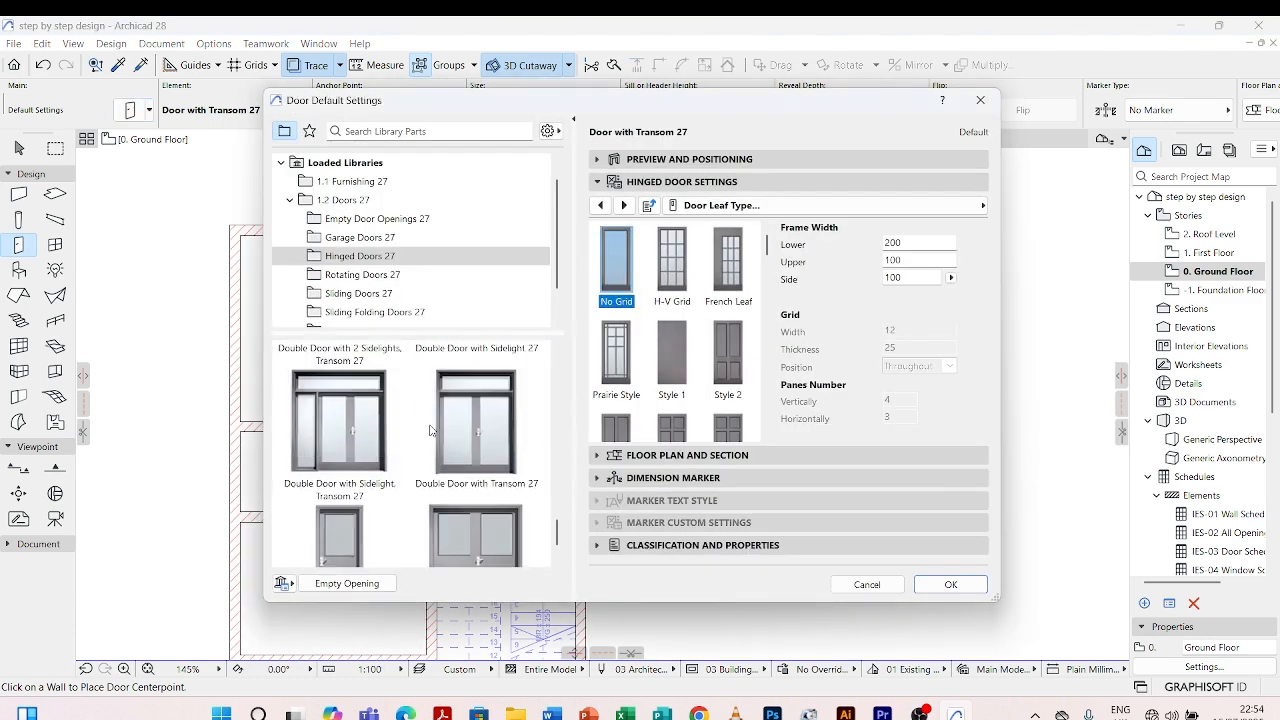
{"action": "scroll", "coordinate": [430, 430], "scroll_direction": "up", "scroll_amount": 6}
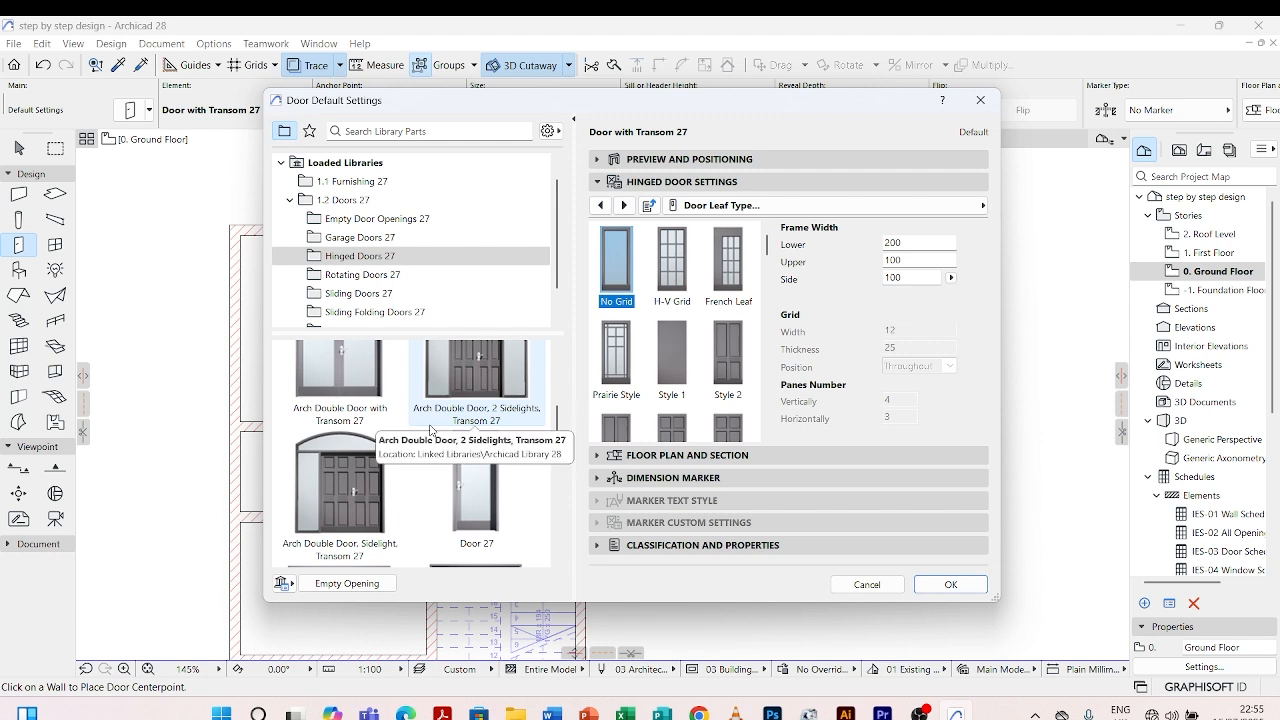
{"action": "left_click", "coordinate": [475, 467]}
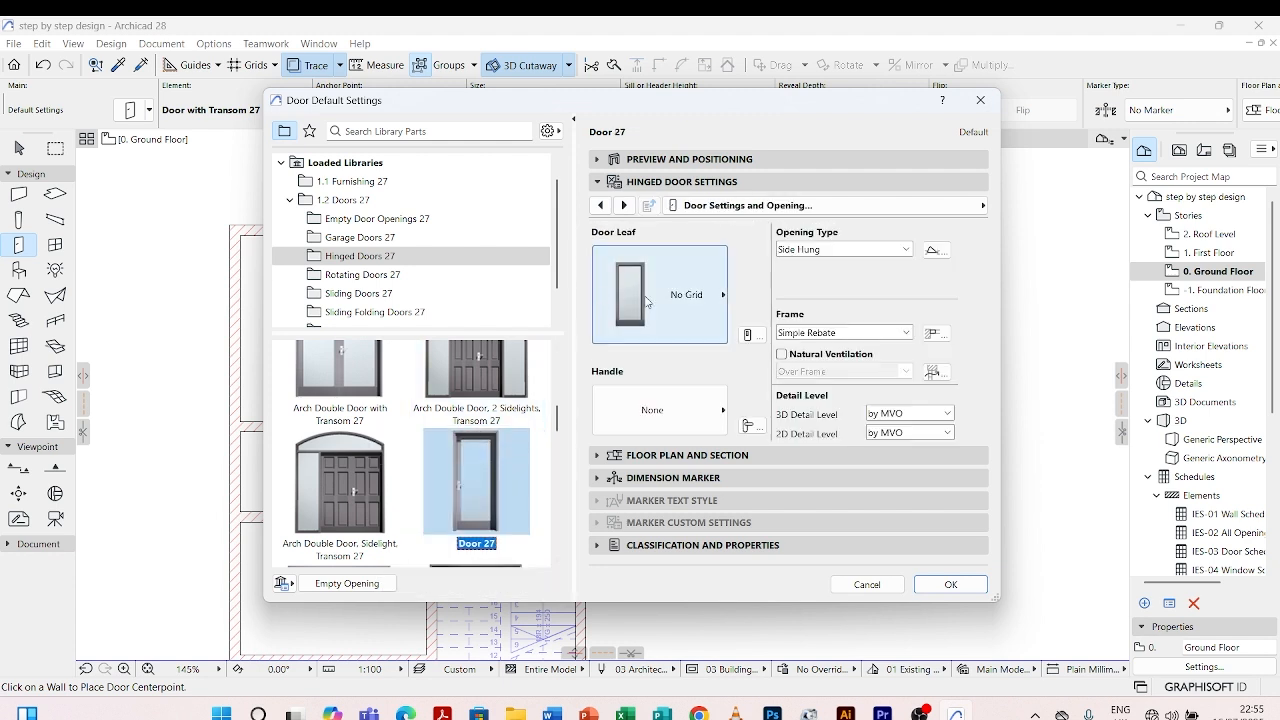
- Set the default door's leaf to Style 11 and accept the door settings
{"action": "left_click", "coordinate": [706, 280]}
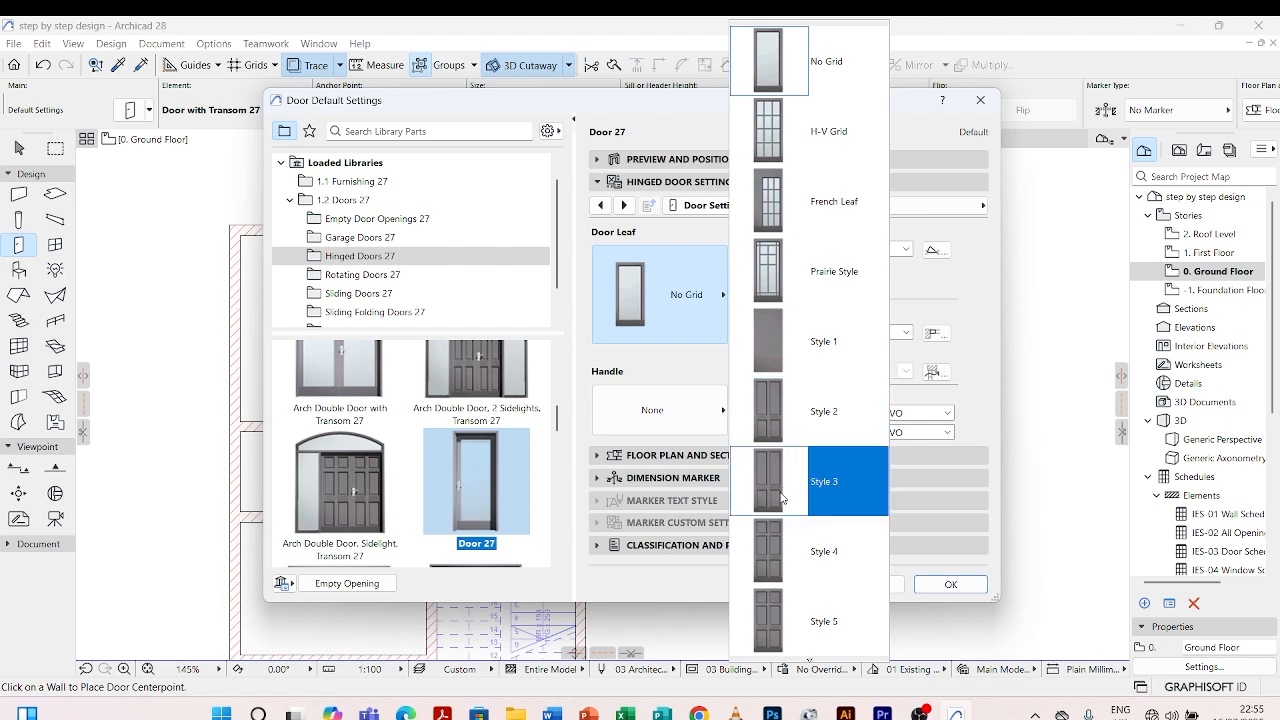
{"action": "scroll", "coordinate": [785, 400], "scroll_direction": "down", "scroll_amount": 1}
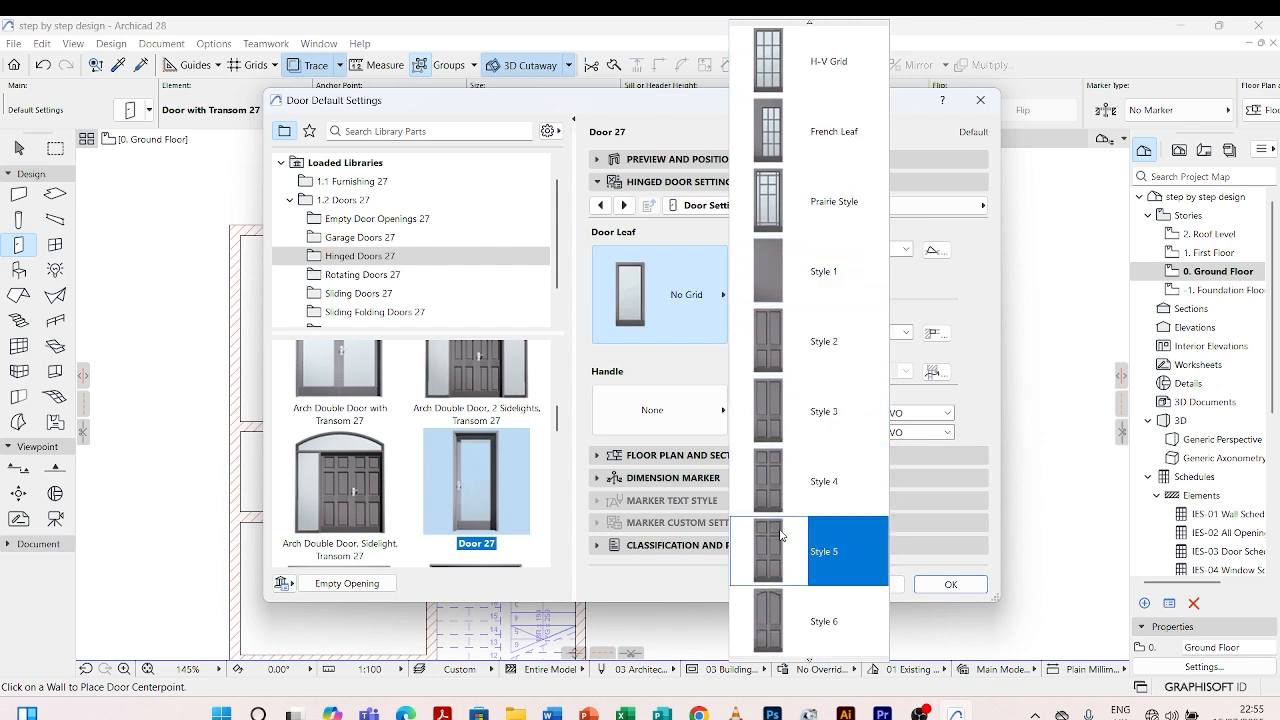
{"action": "scroll", "coordinate": [781, 536], "scroll_direction": "down", "scroll_amount": 3}
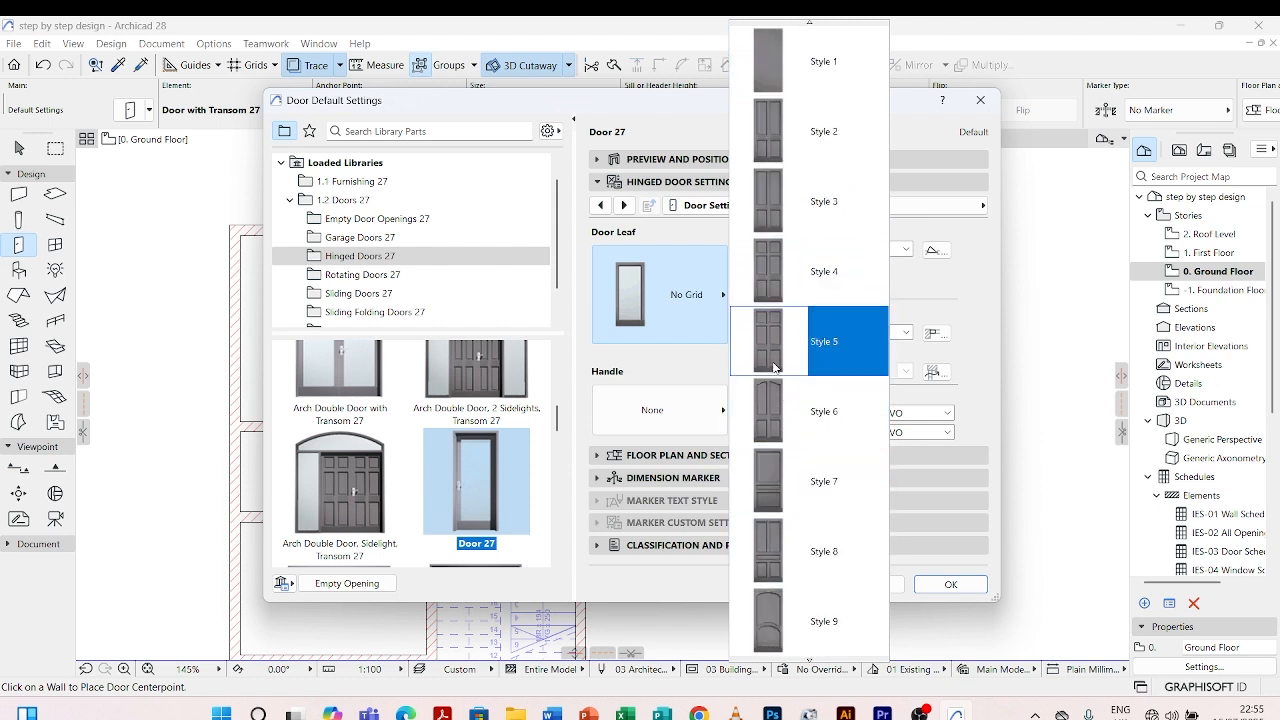
{"action": "scroll", "coordinate": [768, 345], "scroll_direction": "down", "scroll_amount": 2}
{"action": "scroll", "coordinate": [770, 430], "scroll_direction": "down", "scroll_amount": 2}
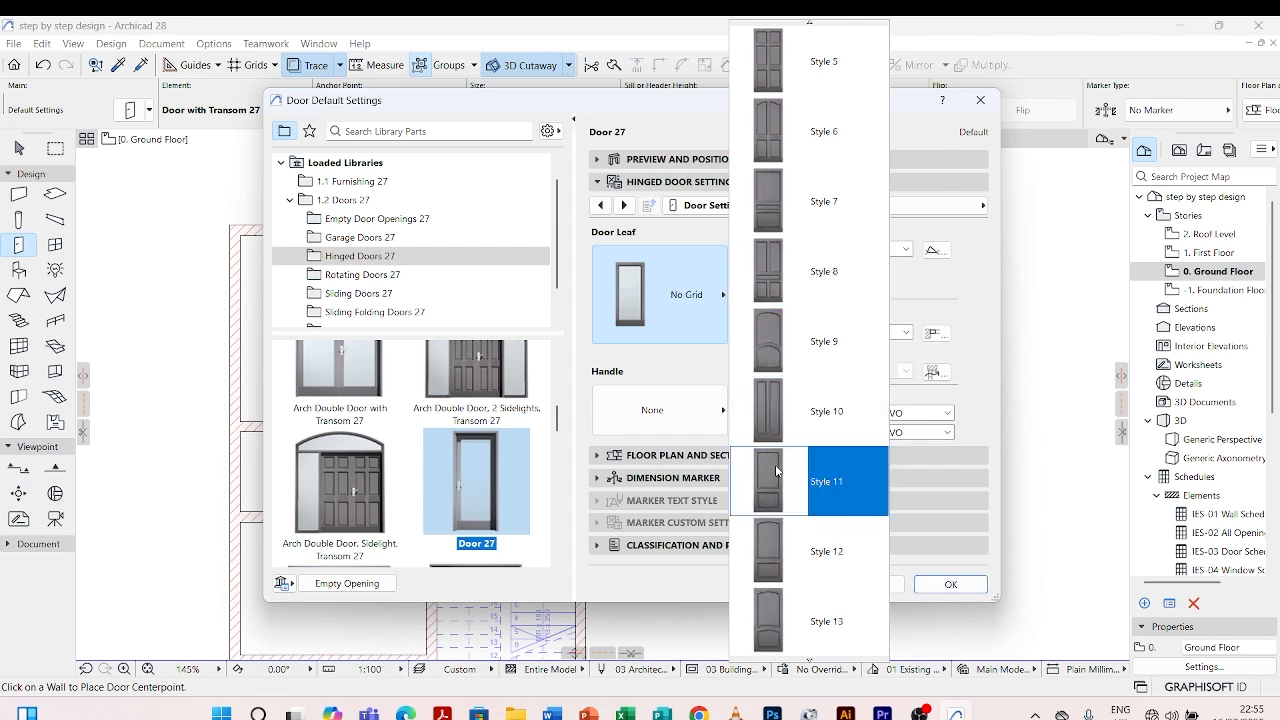
{"action": "left_click", "coordinate": [776, 471]}
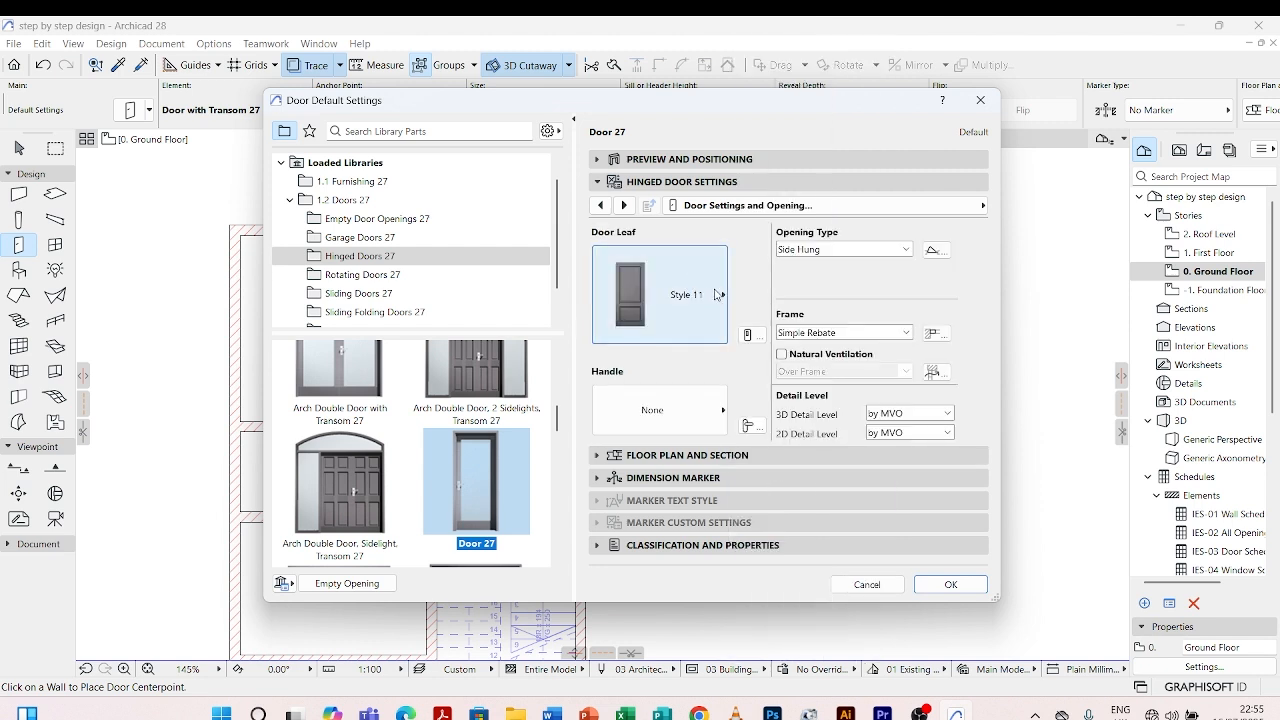
{"action": "left_click", "coordinate": [950, 585]}
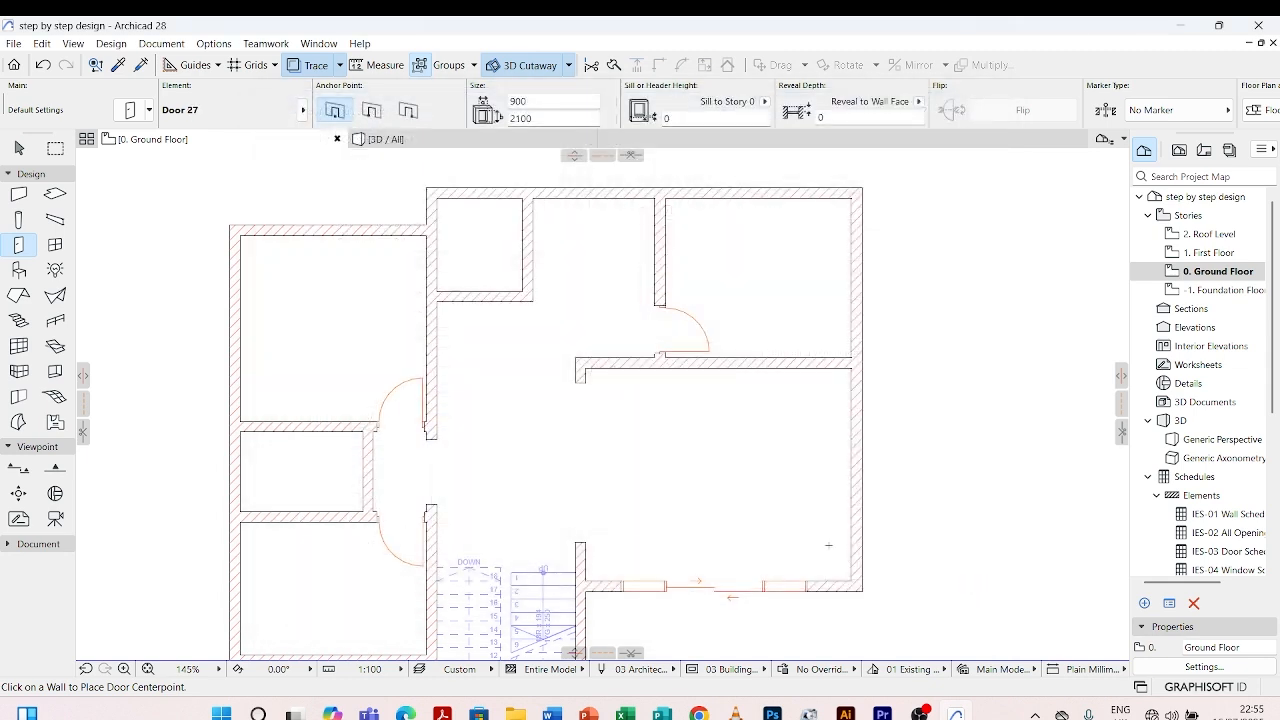
- Set the door width to 800 mm and place a door in the small left room's upper wall, swinging inward and hinged on the lobby side
{"action": "left_click", "coordinate": [516, 101]}
{"action": "type", "text": "800"}
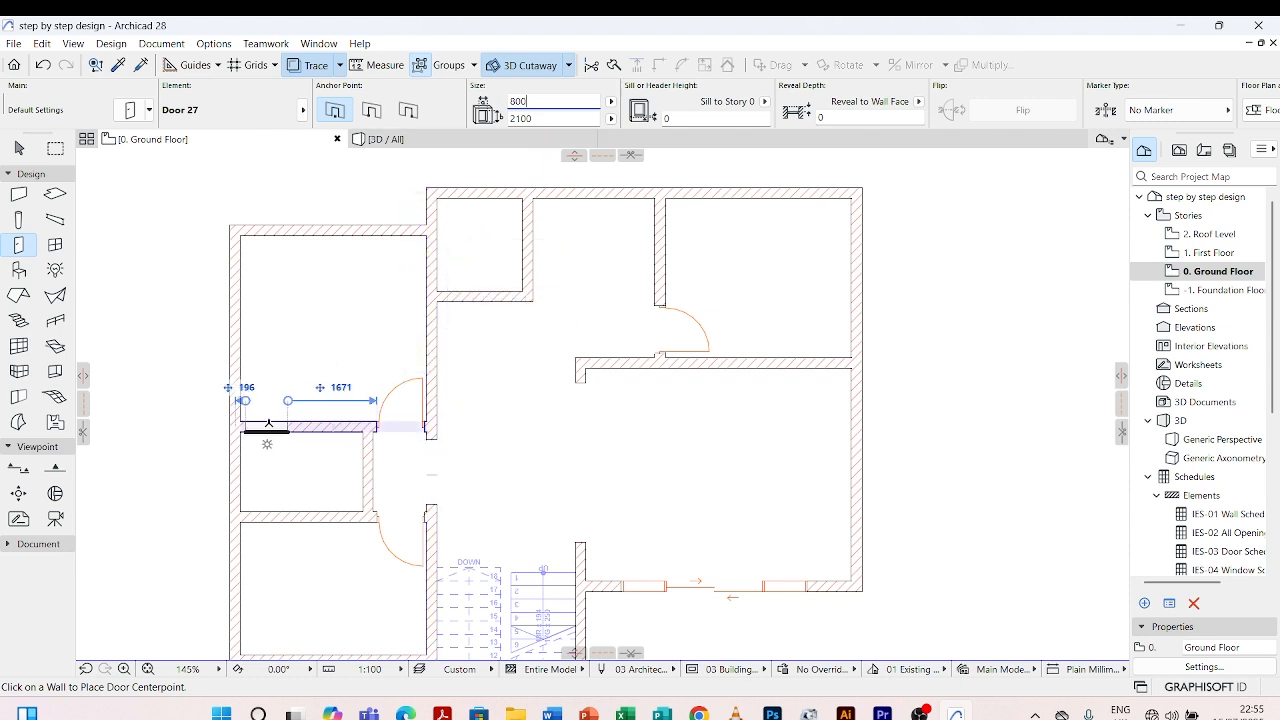
{"action": "scroll", "coordinate": [345, 420], "scroll_direction": "up", "scroll_amount": 3}
{"action": "scroll", "coordinate": [350, 420], "scroll_direction": "up", "scroll_amount": 1}
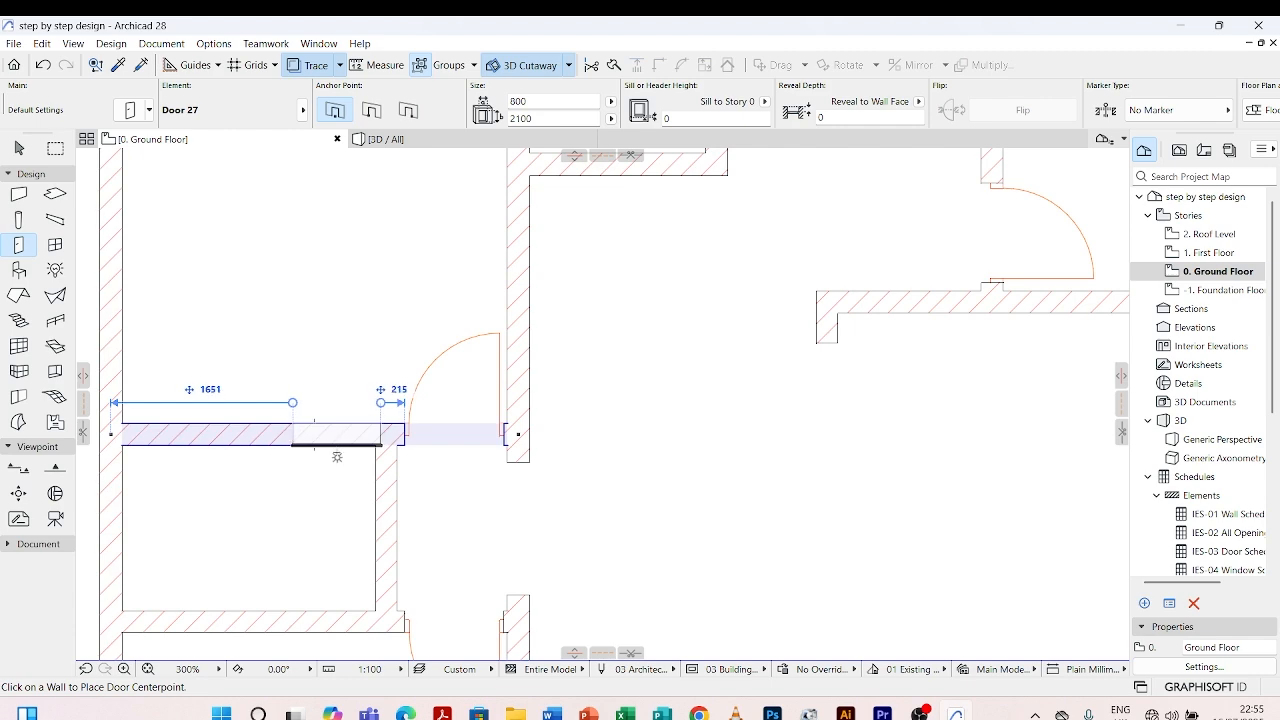
{"action": "left_click", "coordinate": [330, 457]}
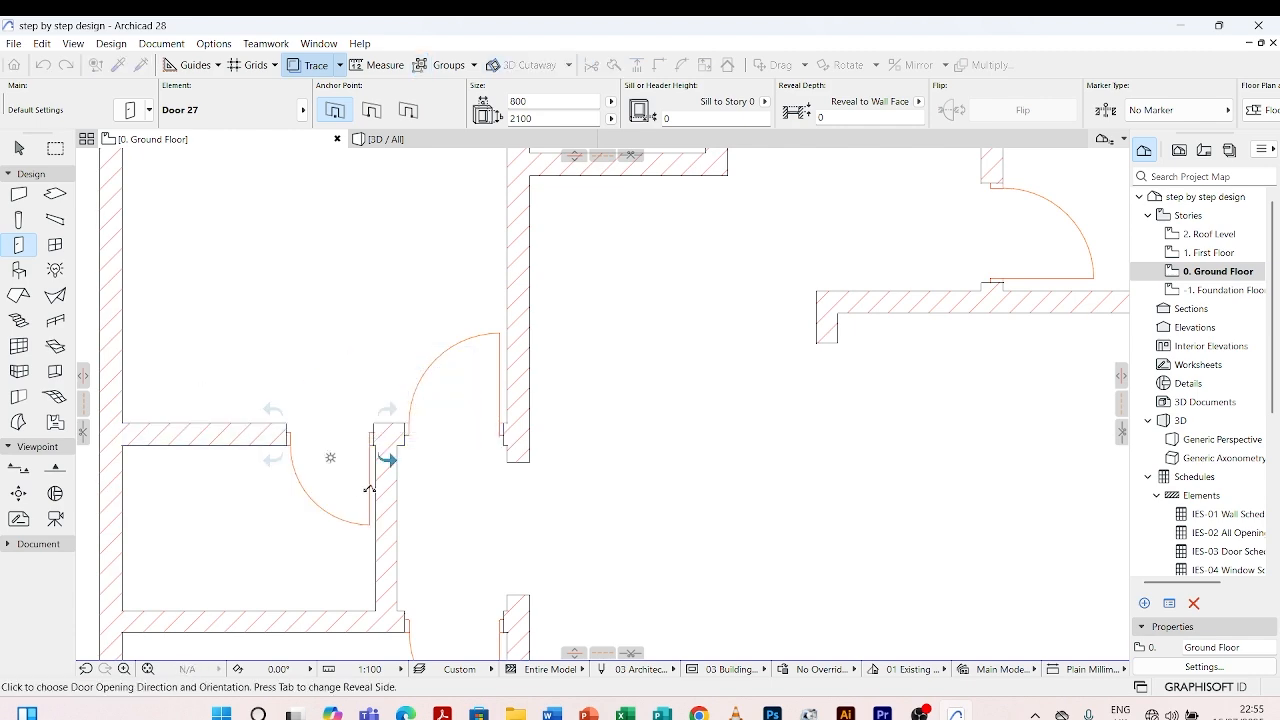
{"action": "left_click", "coordinate": [369, 488]}
{"action": "scroll", "coordinate": [364, 322], "scroll_direction": "down", "scroll_amount": 6}
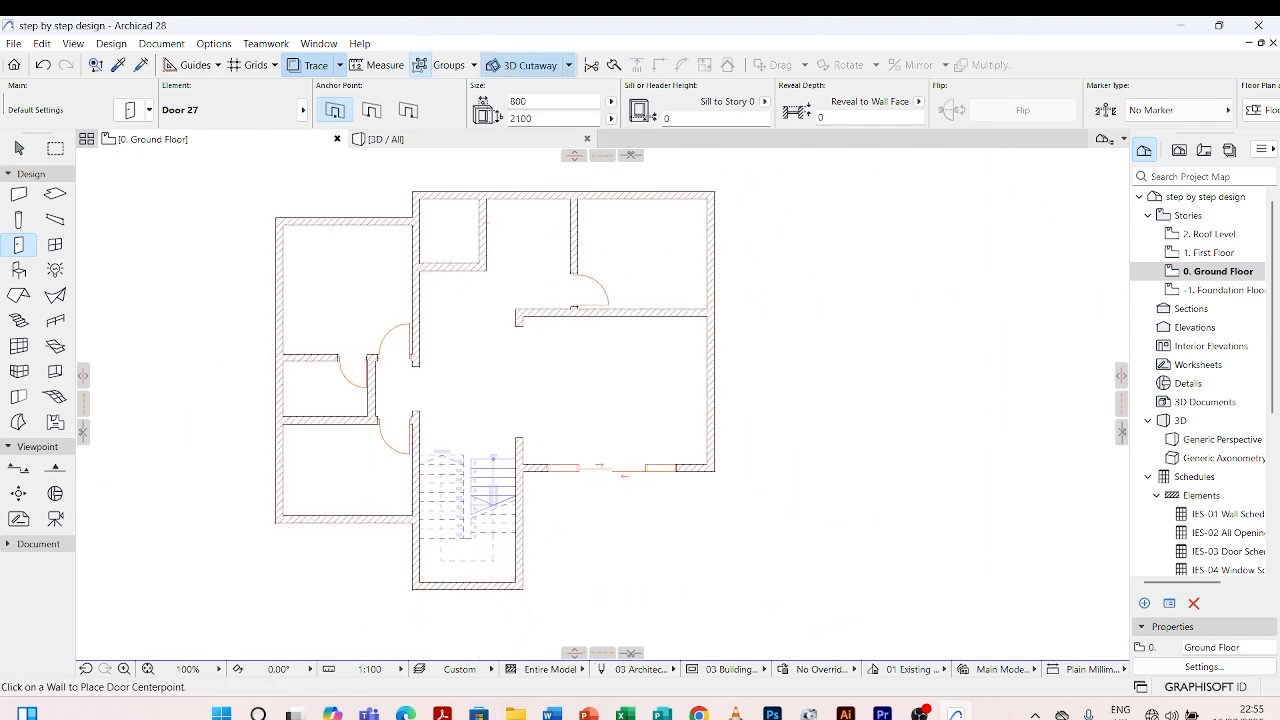
- Place a matching 800 mm door in the lower wall of the small upper room, swinging inward and hinged at its left end
{"action": "scroll", "coordinate": [473, 263], "scroll_direction": "up", "scroll_amount": 5}
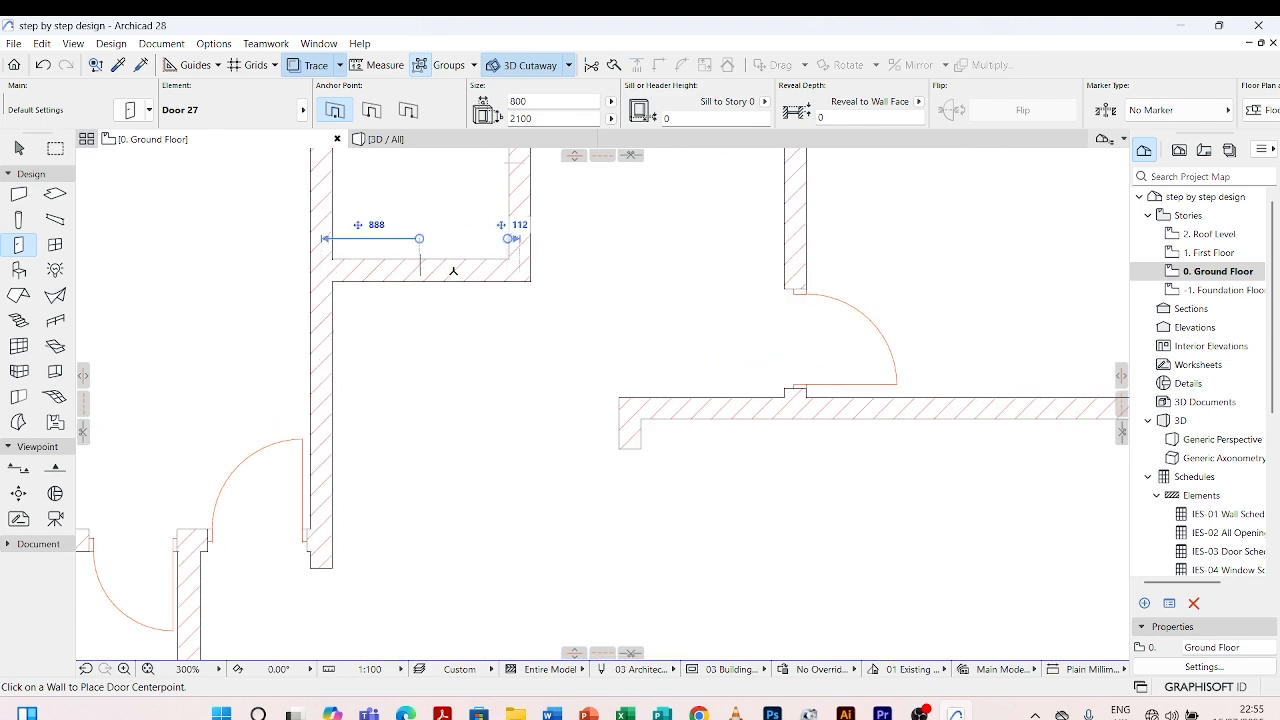
{"action": "scroll", "coordinate": [468, 280], "scroll_direction": "down", "scroll_amount": 5}
{"action": "scroll", "coordinate": [461, 300], "scroll_direction": "up", "scroll_amount": 1}
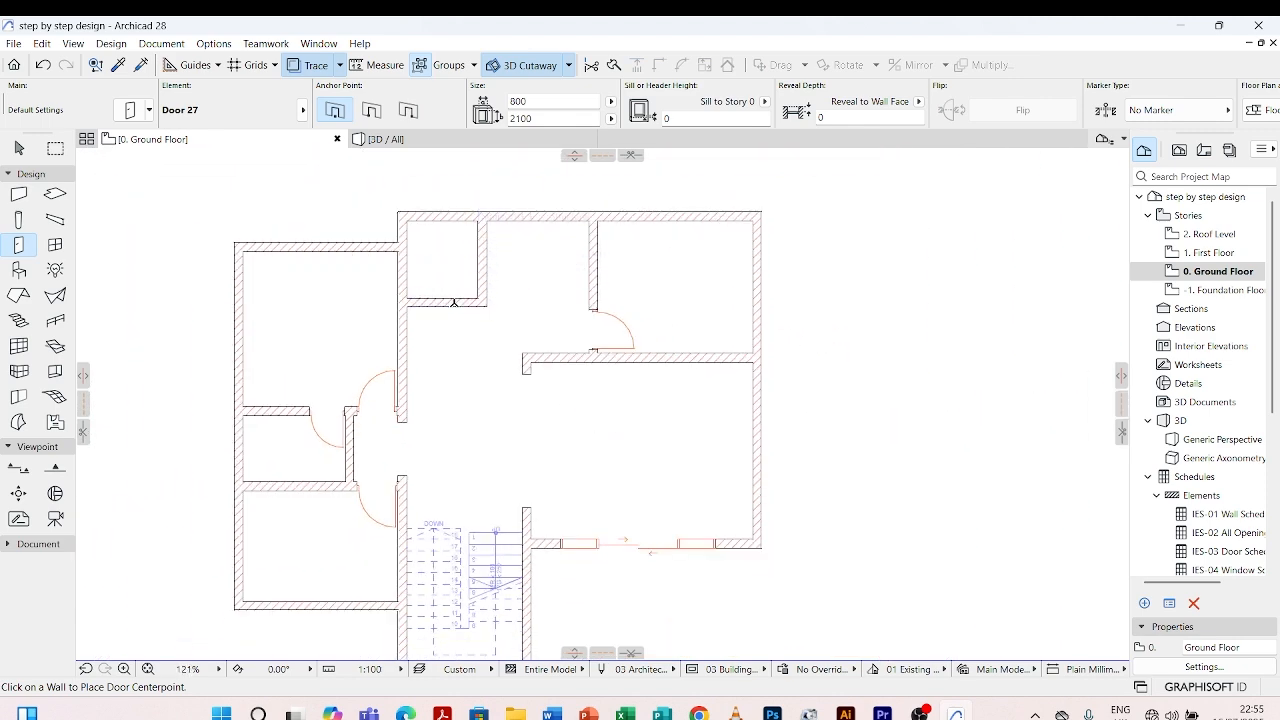
{"action": "scroll", "coordinate": [452, 300], "scroll_direction": "up", "scroll_amount": 2}
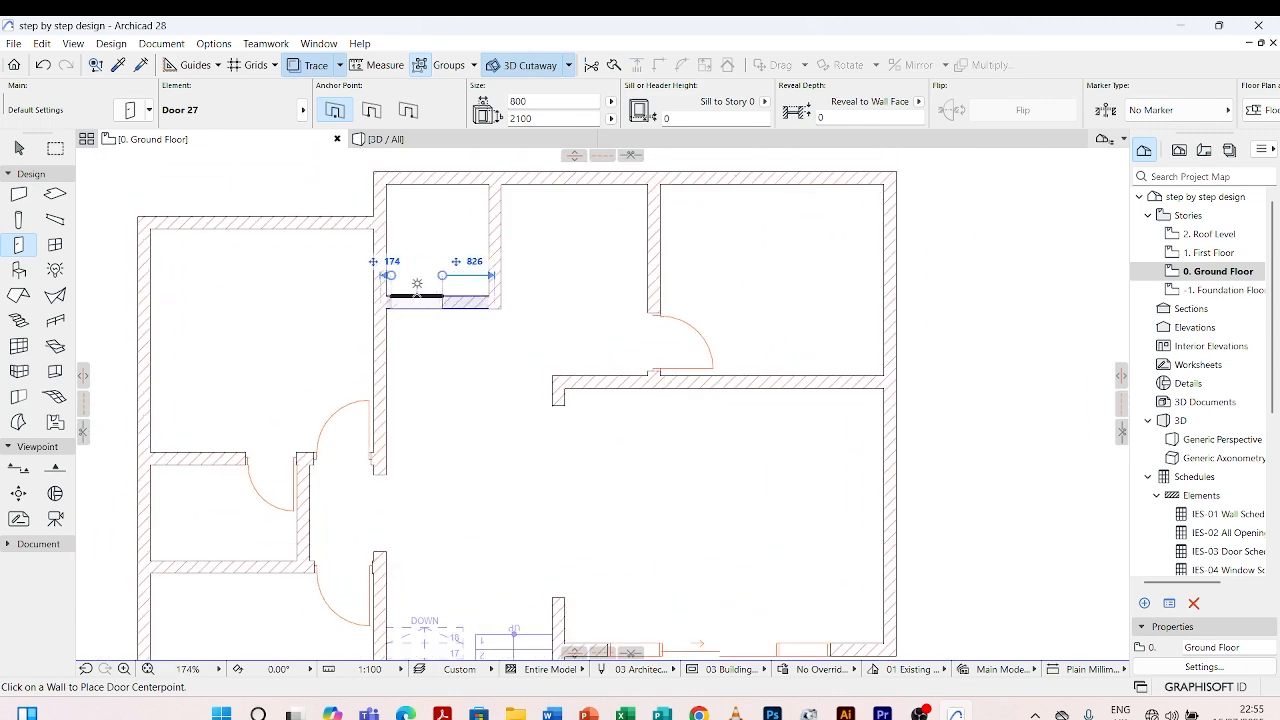
{"action": "left_click", "coordinate": [417, 290]}
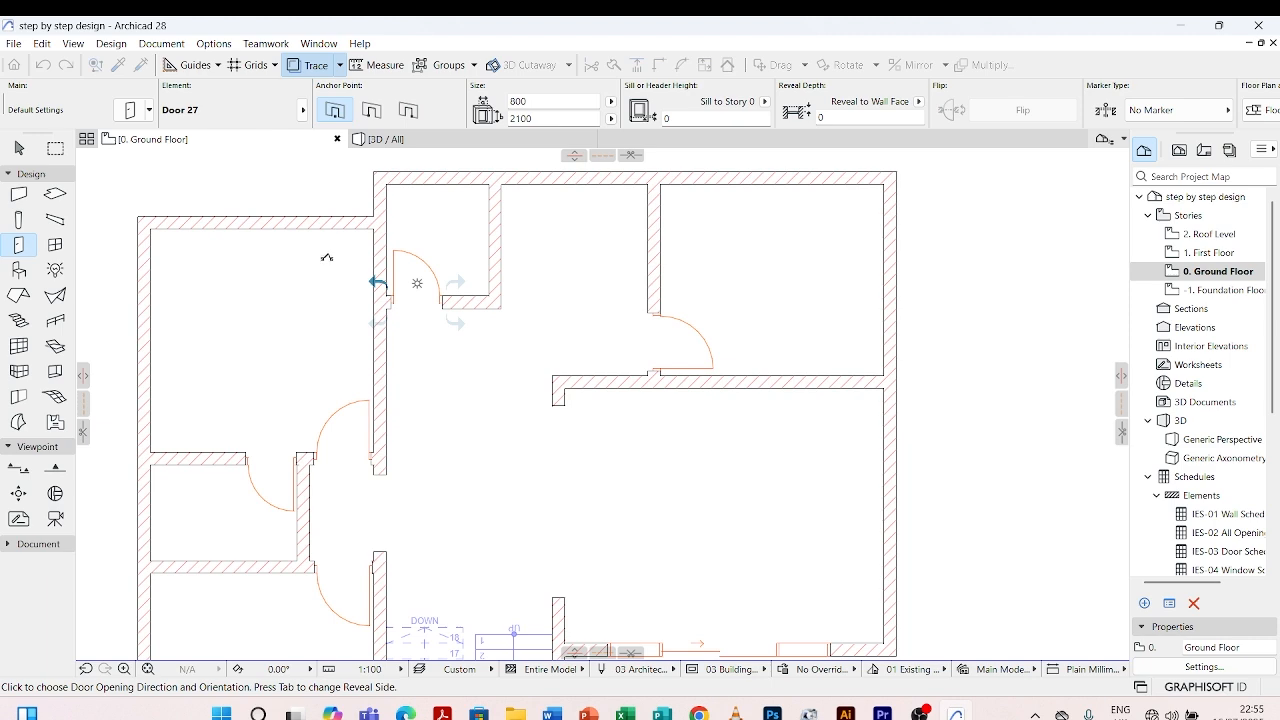
{"action": "left_click", "coordinate": [326, 257]}
{"action": "scroll", "coordinate": [420, 260], "scroll_direction": "down", "scroll_amount": 3}
{"action": "scroll", "coordinate": [428, 259], "scroll_direction": "up", "scroll_amount": 5}
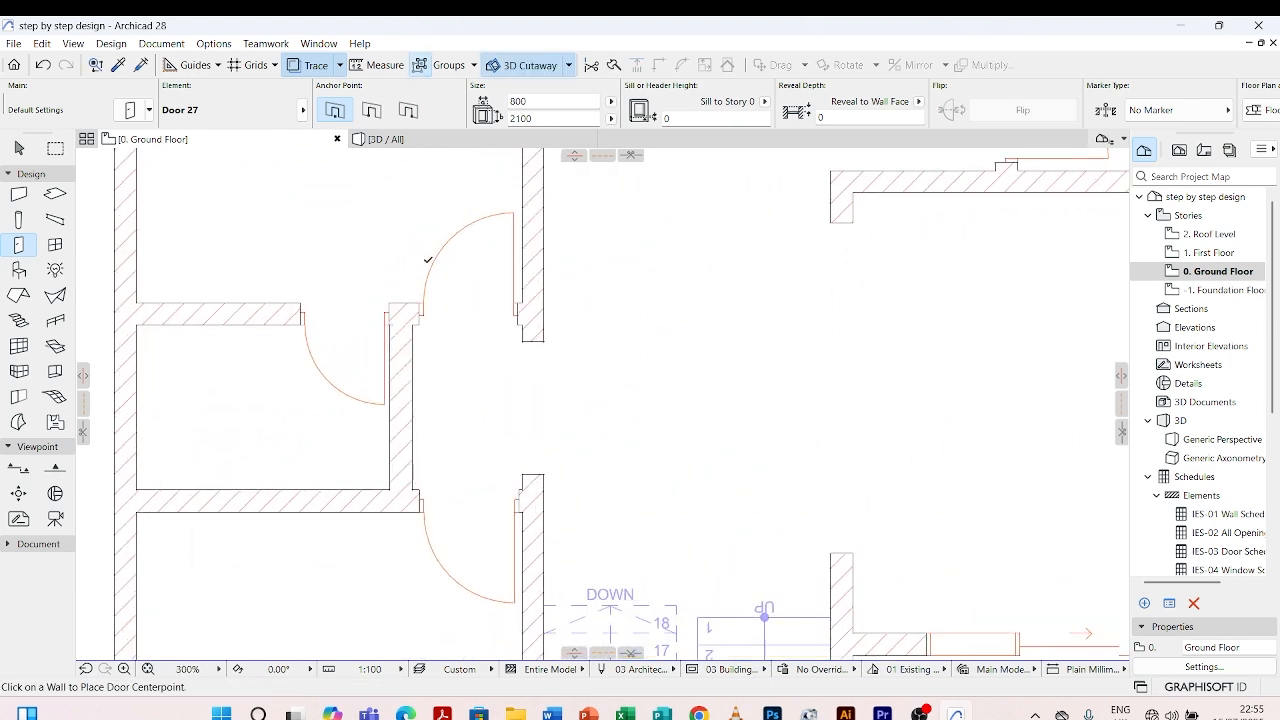
{"action": "scroll", "coordinate": [465, 376], "scroll_direction": "down", "scroll_amount": 4}
{"action": "key", "text": "Escape"}
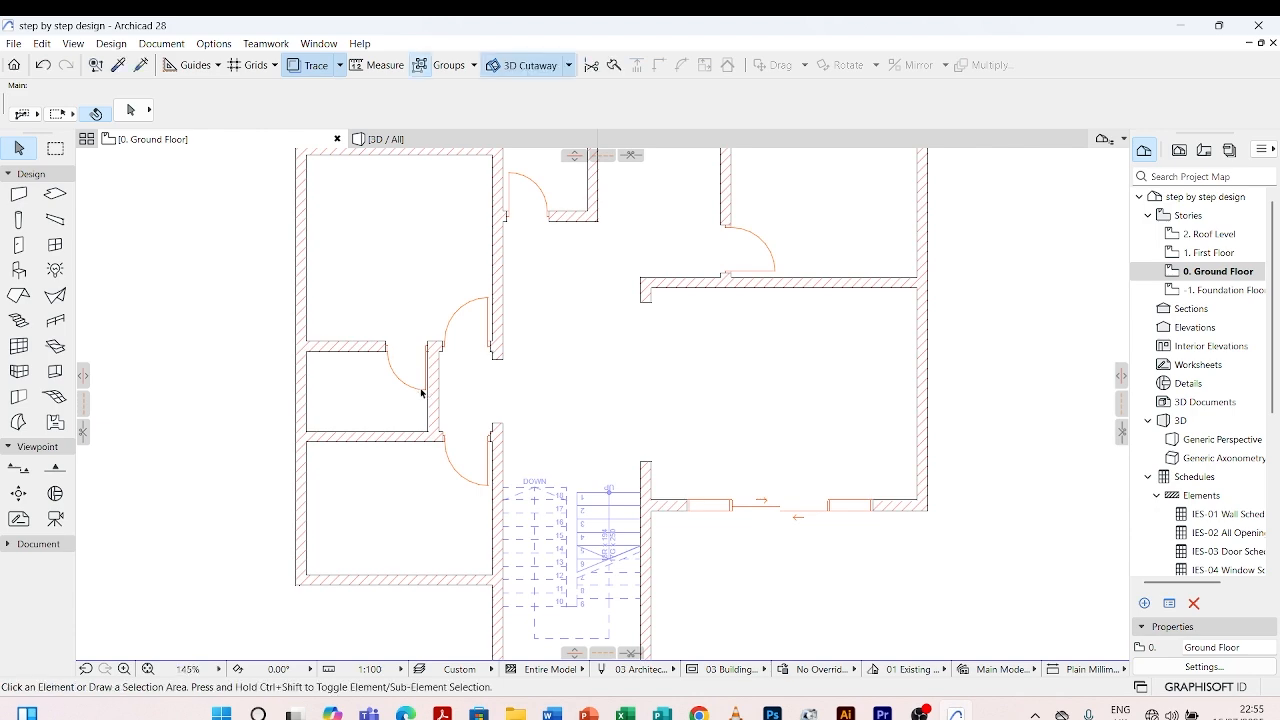
- Examine the small left room's door beside the lobby wall, the stair area and the upper exterior wall on the ground floor plan
{"action": "scroll", "coordinate": [423, 392], "scroll_direction": "up", "scroll_amount": 6}
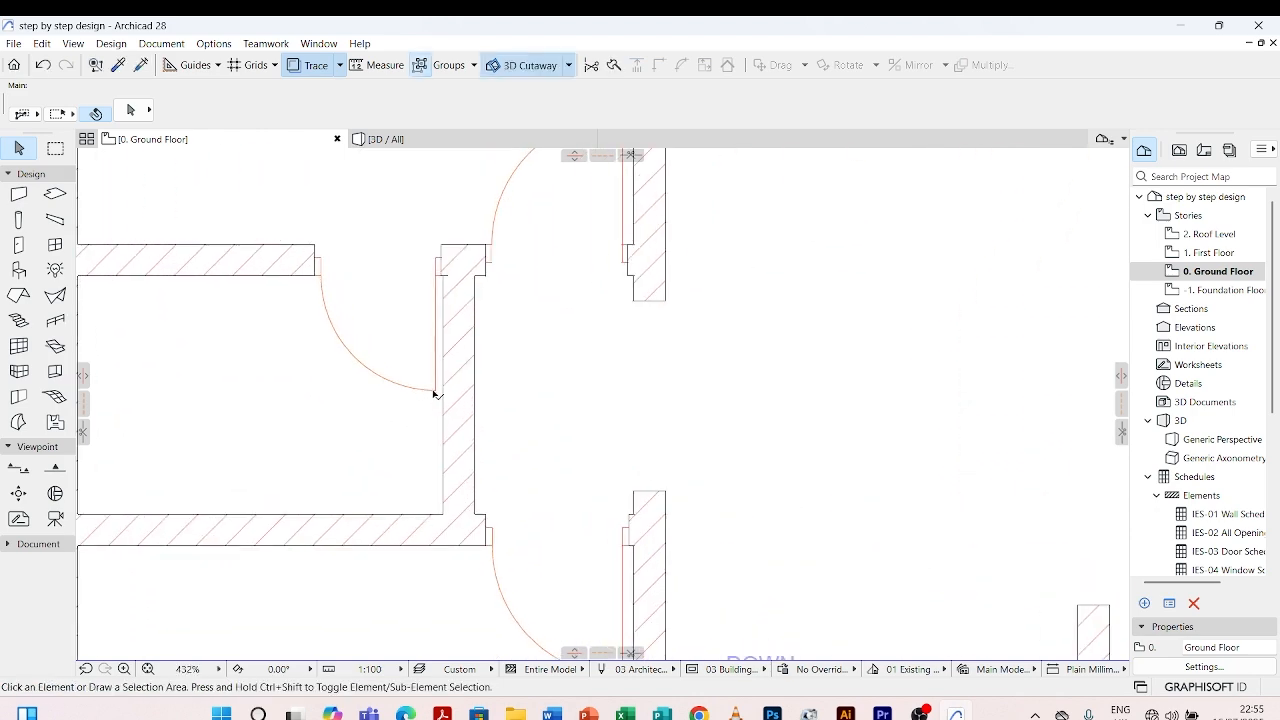
{"action": "left_click", "coordinate": [434, 392]}
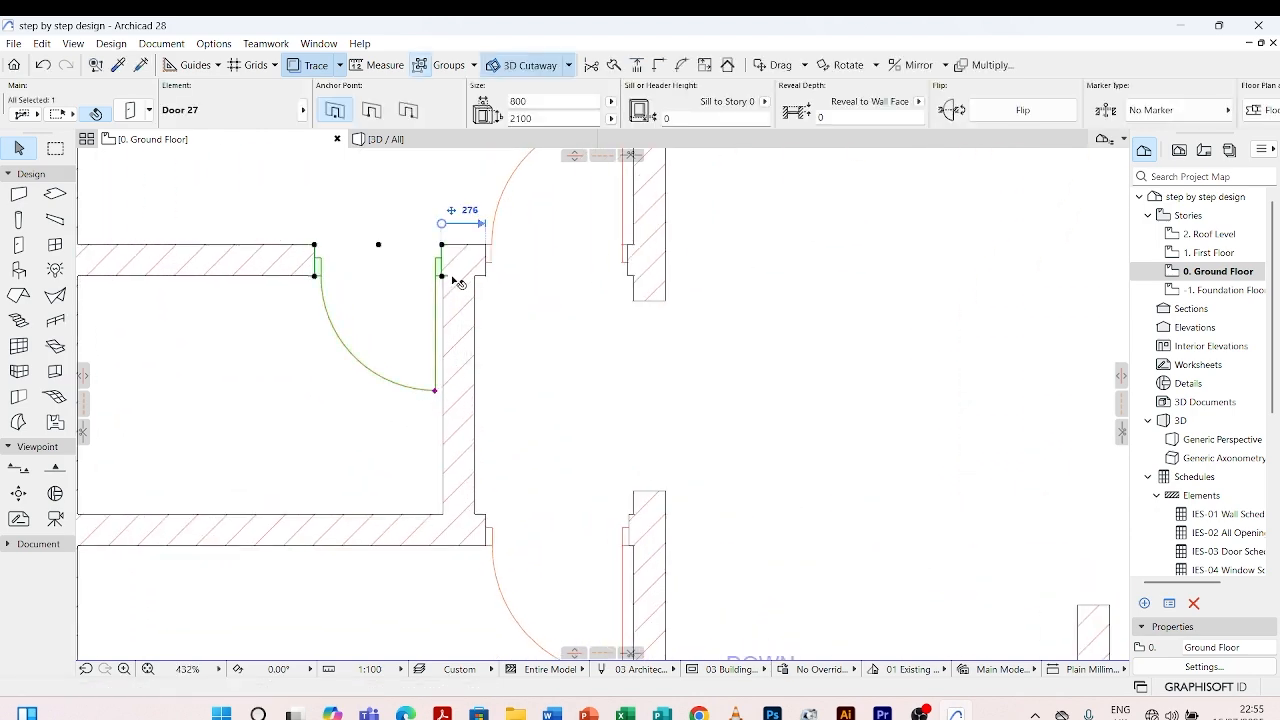
{"action": "left_click", "coordinate": [559, 312]}
{"action": "scroll", "coordinate": [490, 325], "scroll_direction": "down", "scroll_amount": 7}
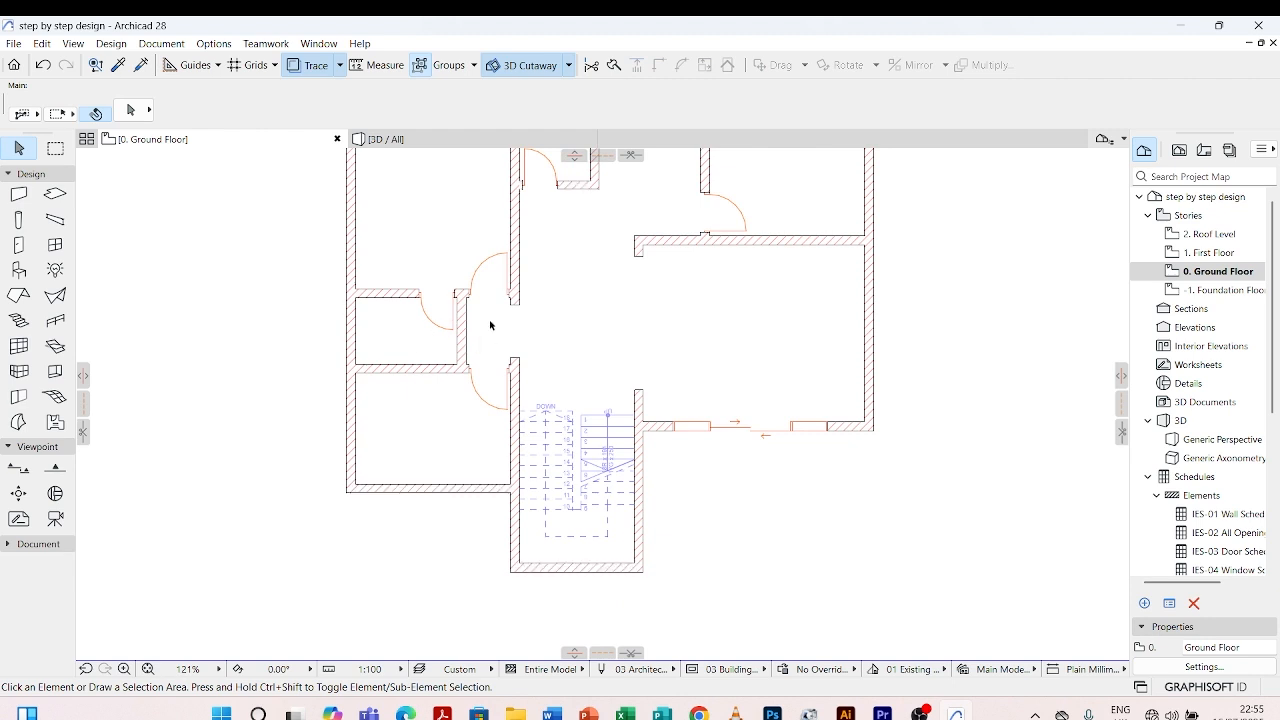
{"action": "scroll", "coordinate": [490, 325], "scroll_direction": "down", "scroll_amount": 3}
{"action": "scroll", "coordinate": [505, 330], "scroll_direction": "up", "scroll_amount": 3}
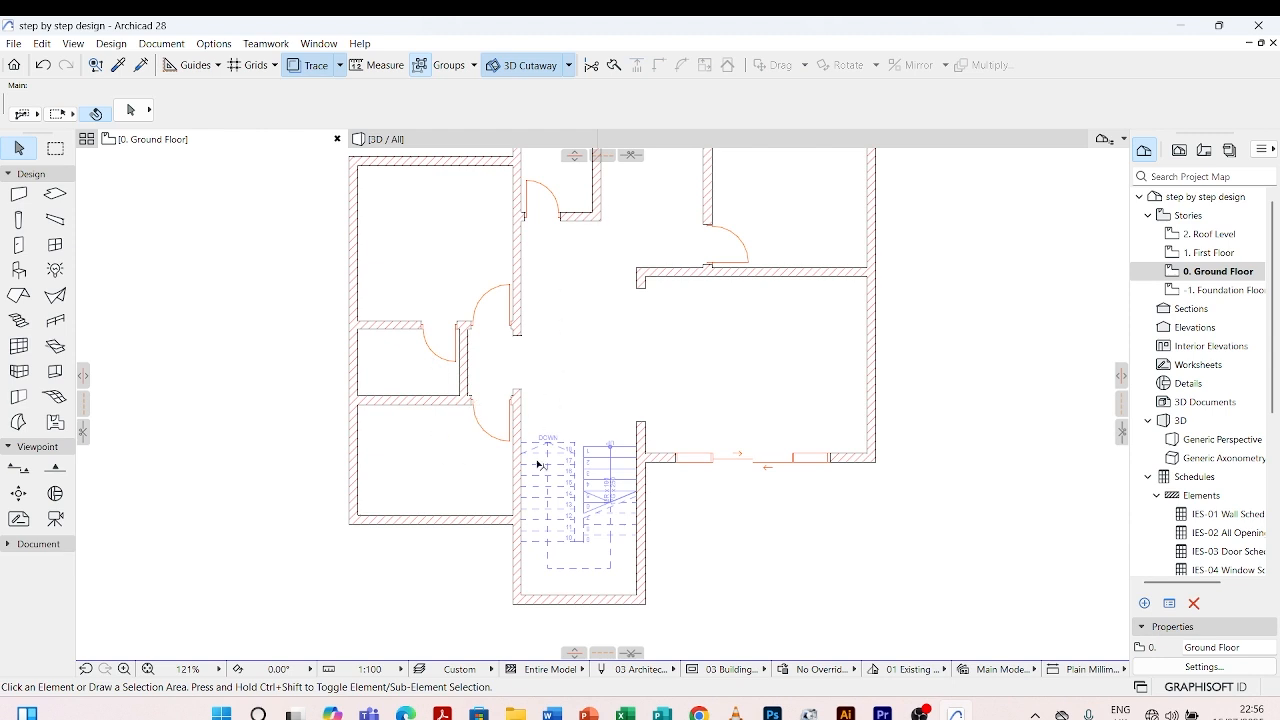
{"action": "scroll", "coordinate": [570, 370], "scroll_direction": "down", "scroll_amount": 2}
{"action": "scroll", "coordinate": [620, 240], "scroll_direction": "up", "scroll_amount": 2}
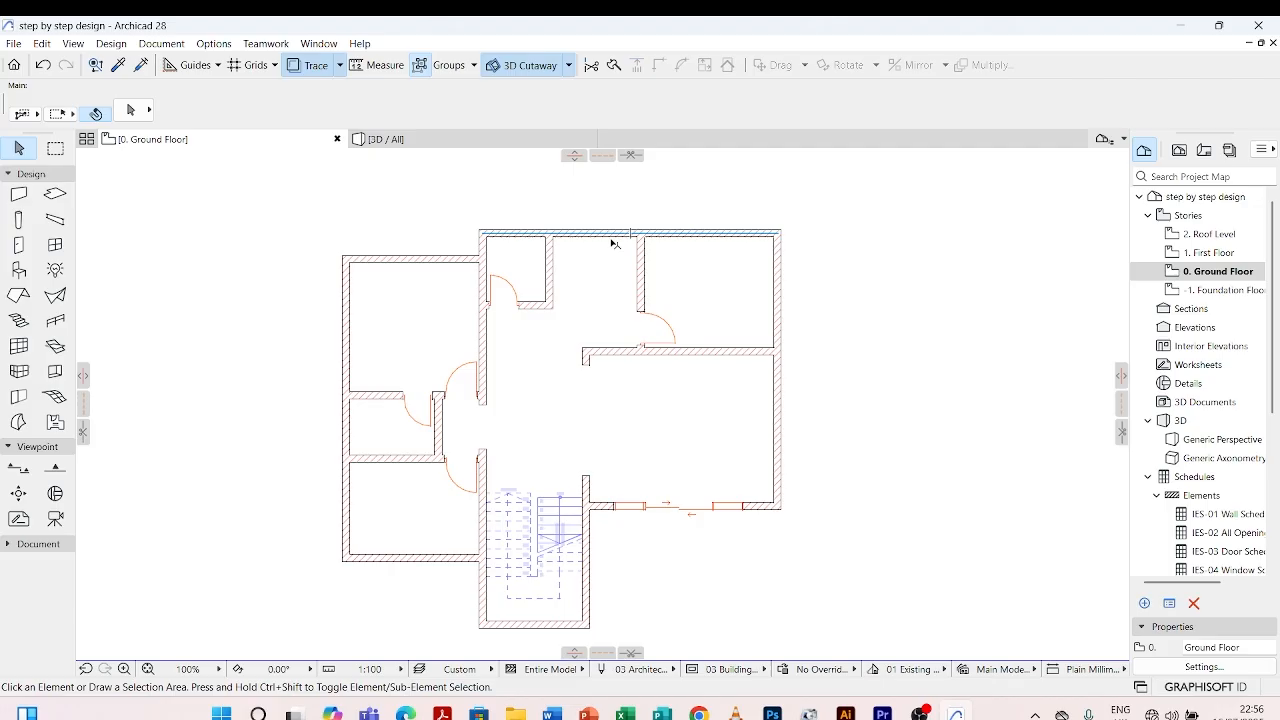
{"action": "scroll", "coordinate": [617, 238], "scroll_direction": "up", "scroll_amount": 3}
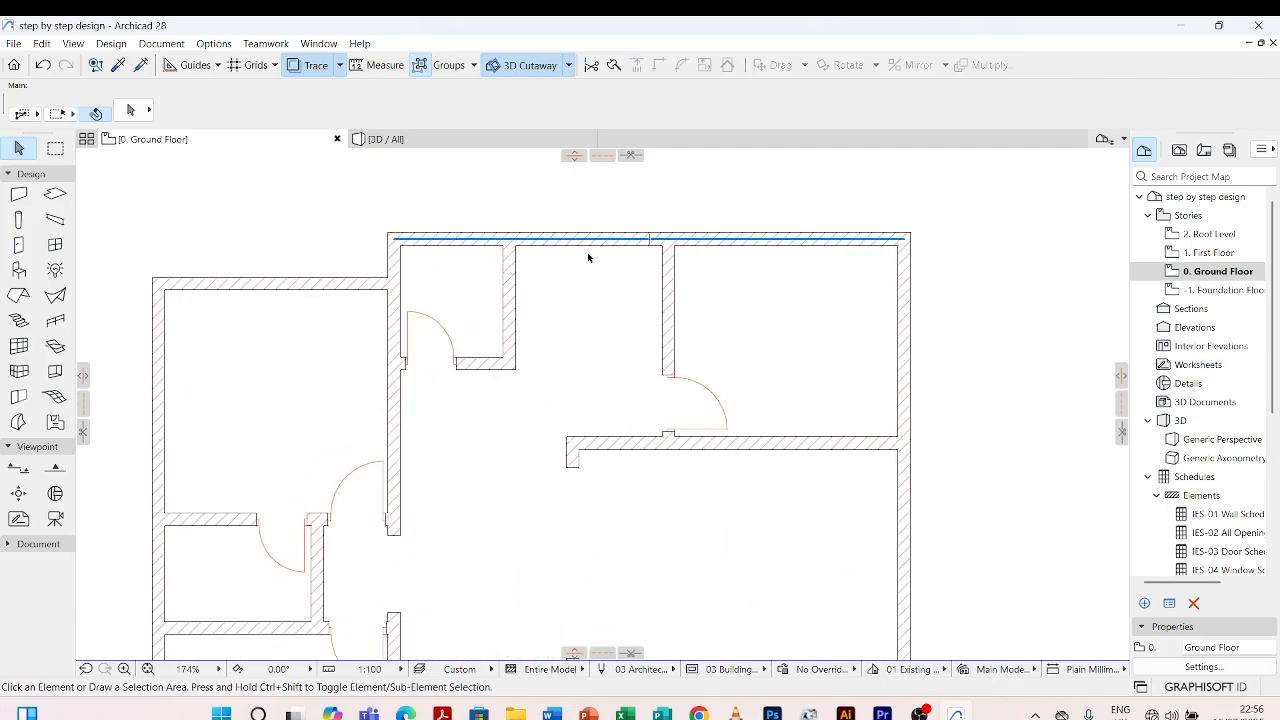
{"action": "scroll", "coordinate": [583, 345], "scroll_direction": "down", "scroll_amount": 2}
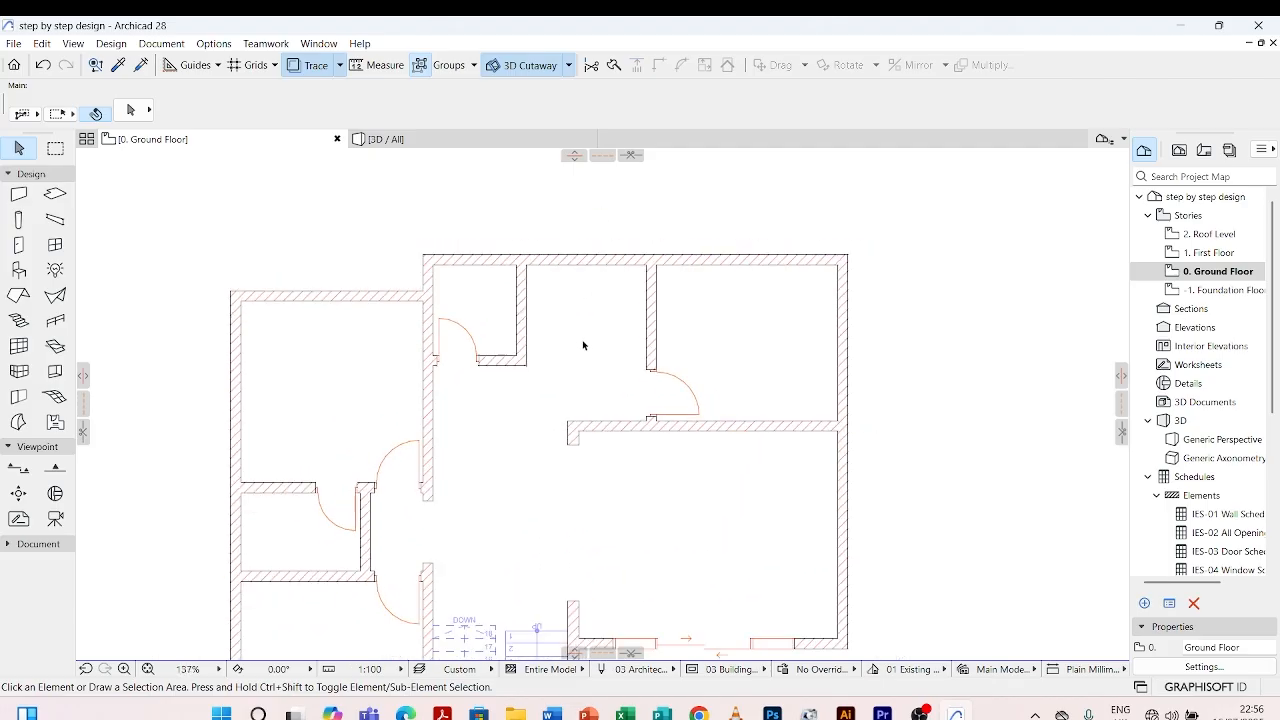
{"action": "scroll", "coordinate": [583, 345], "scroll_direction": "down", "scroll_amount": 1}
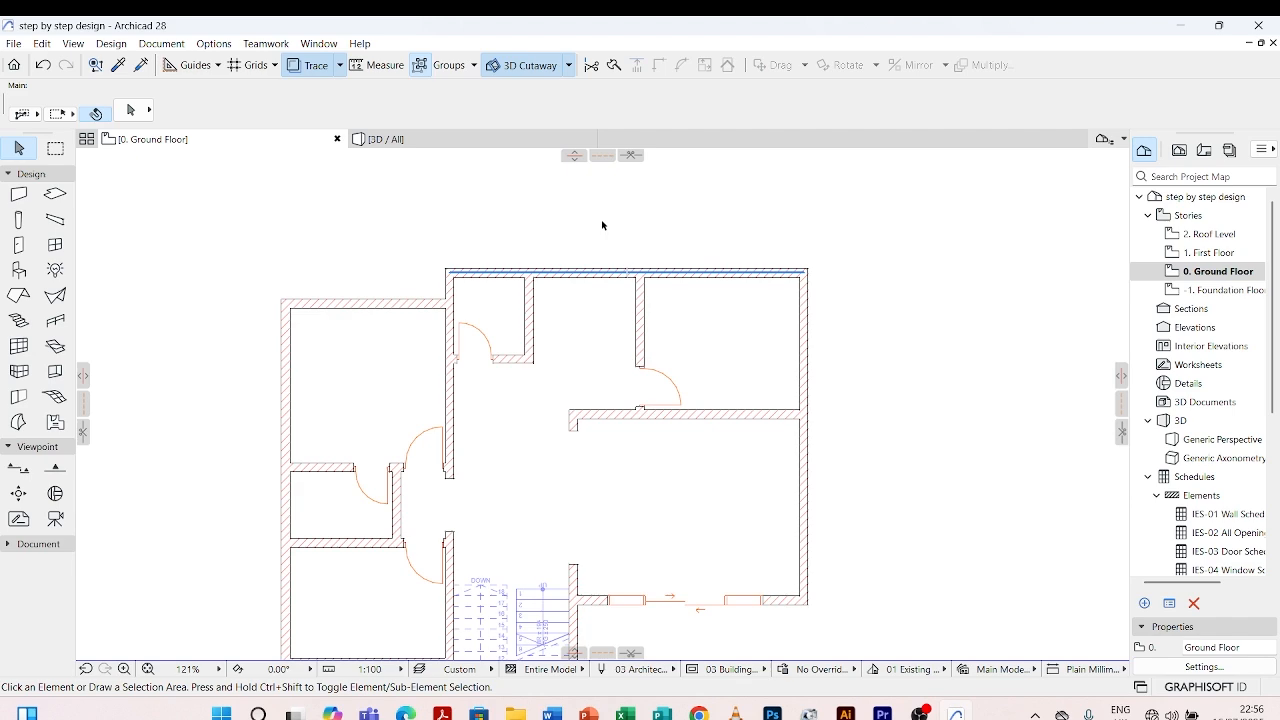
{"action": "scroll", "coordinate": [750, 282], "scroll_direction": "up", "scroll_amount": 3}
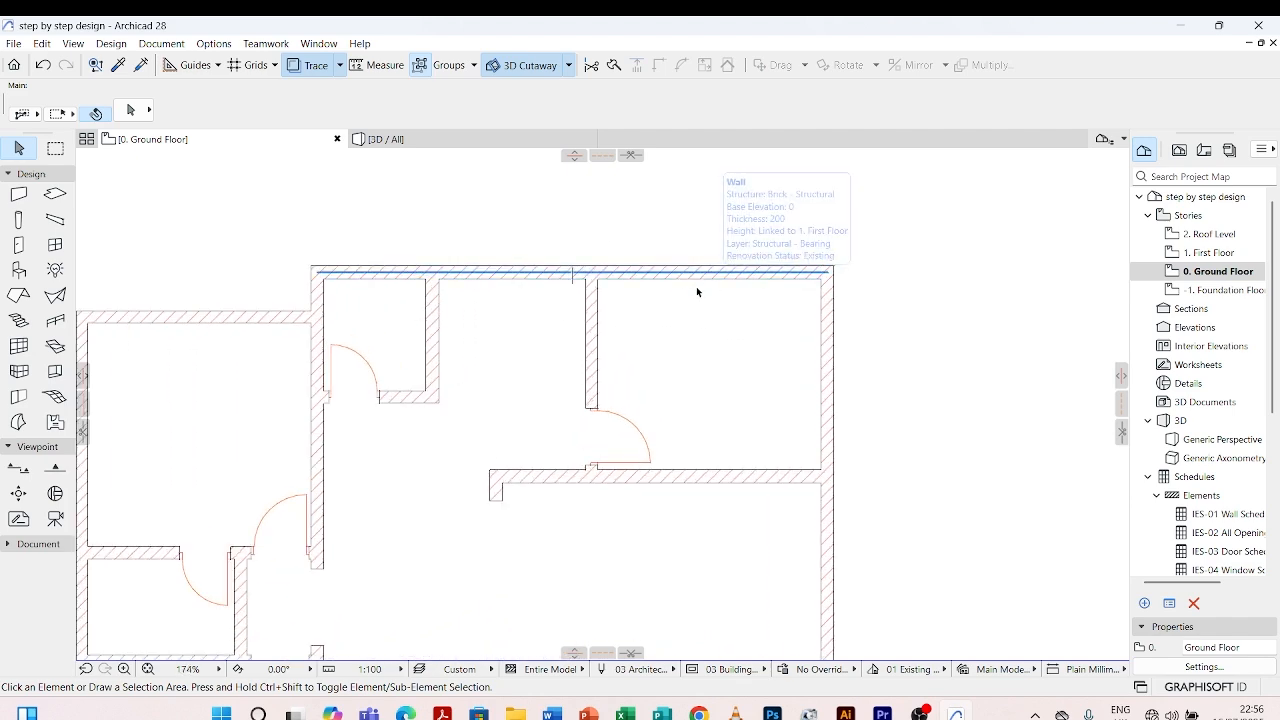
{"action": "scroll", "coordinate": [670, 277], "scroll_direction": "down", "scroll_amount": 2}
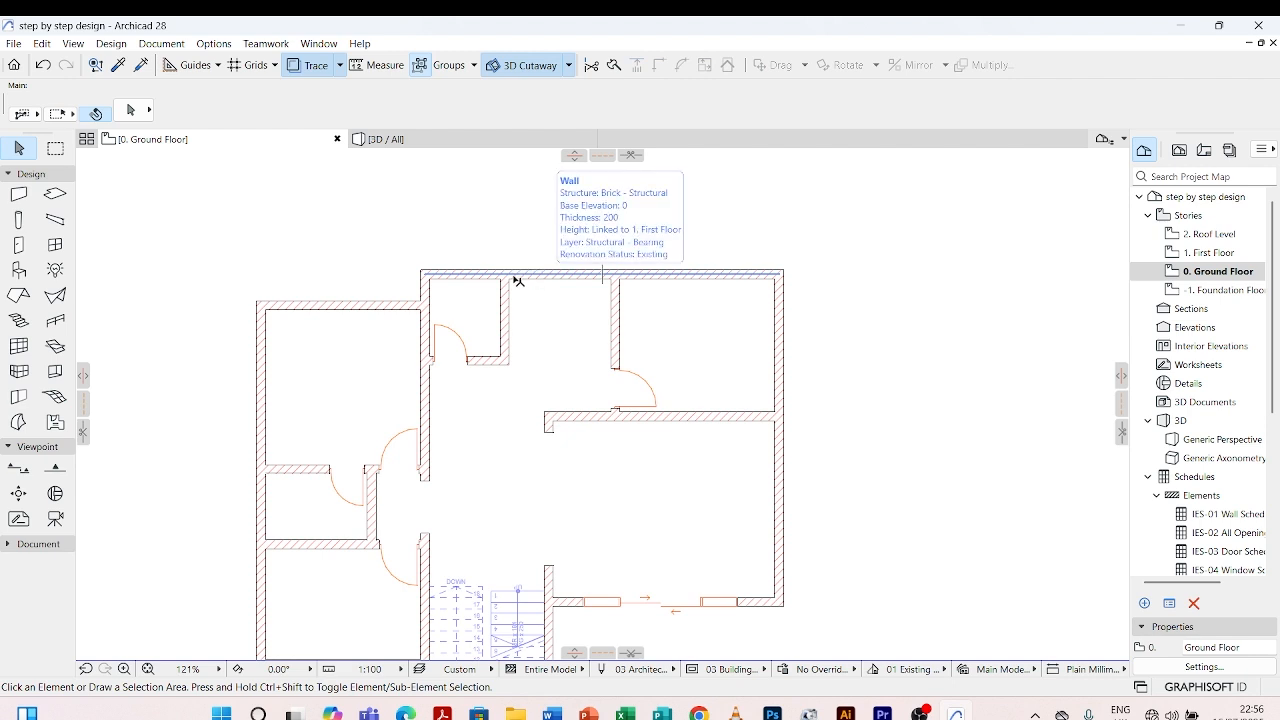
- Set the default door to Door with Sidelight on Side 1 and Transom 27, 1500 mm wide and 2500 mm high
{"action": "scroll", "coordinate": [545, 280], "scroll_direction": "down", "scroll_amount": 1}
{"action": "left_click", "coordinate": [20, 248]}
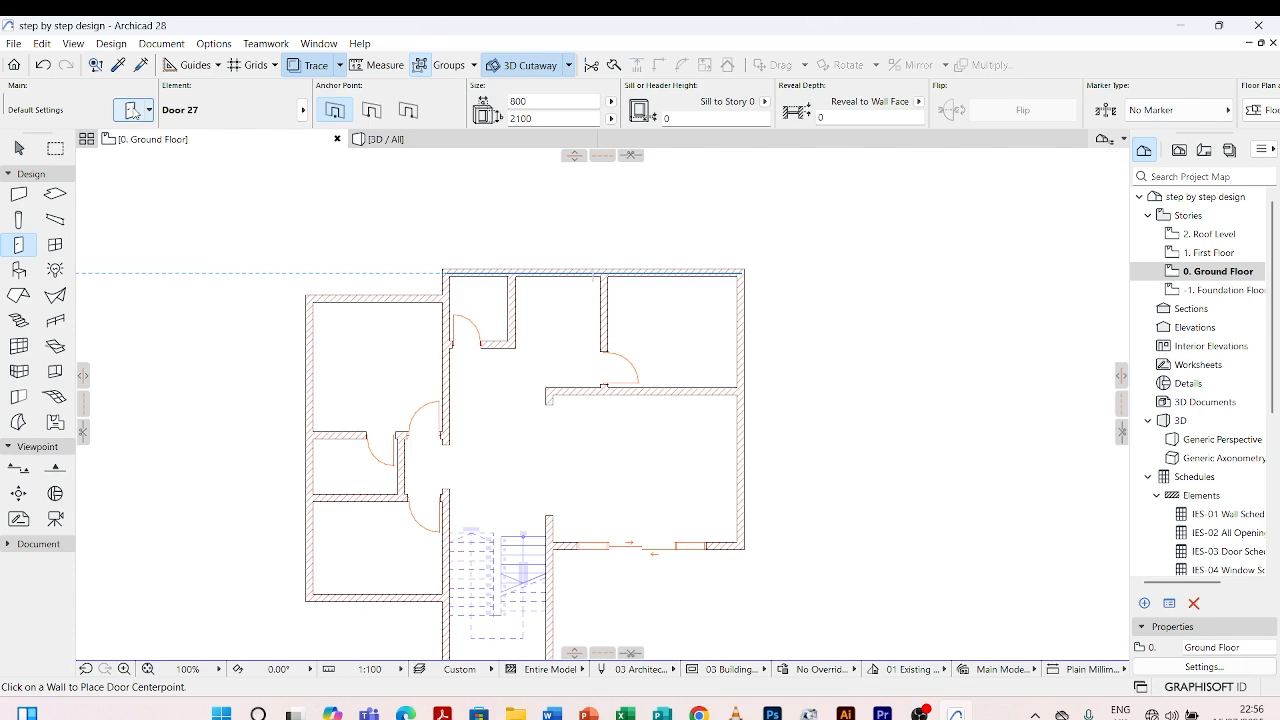
{"action": "left_click", "coordinate": [131, 110]}
{"action": "scroll", "coordinate": [460, 476], "scroll_direction": "down", "scroll_amount": 1}
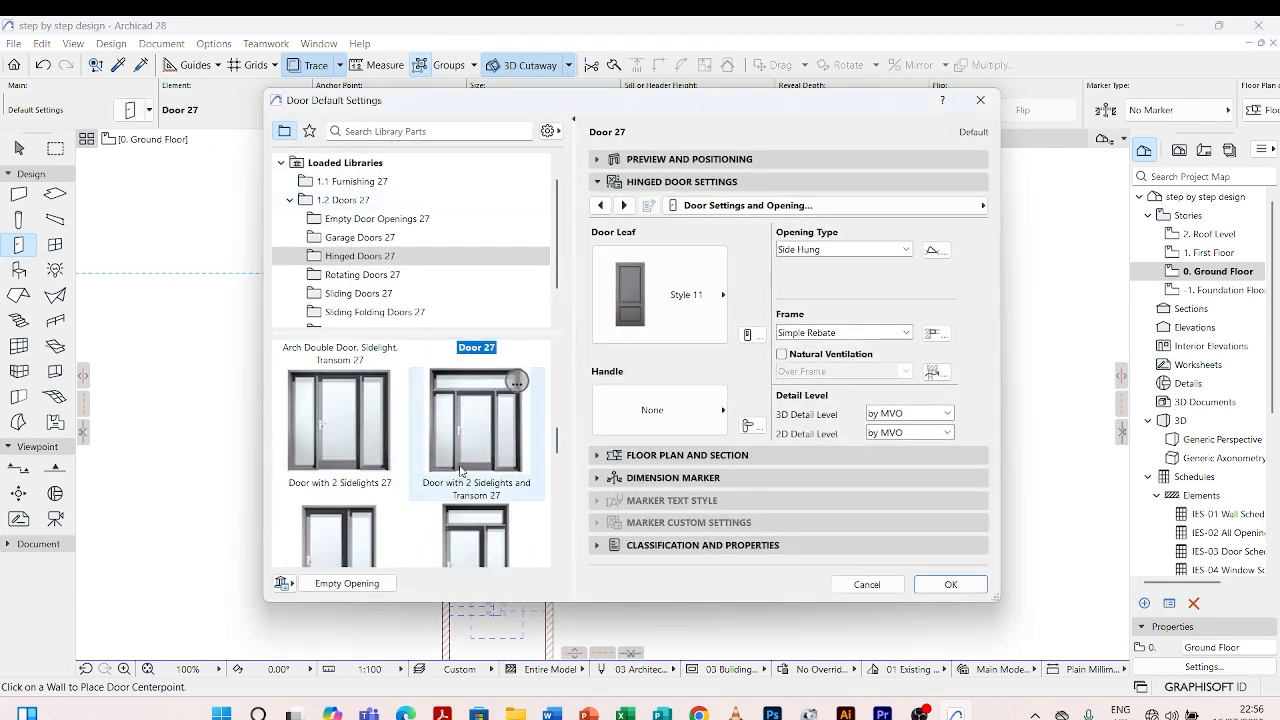
{"action": "scroll", "coordinate": [468, 495], "scroll_direction": "down", "scroll_amount": 1}
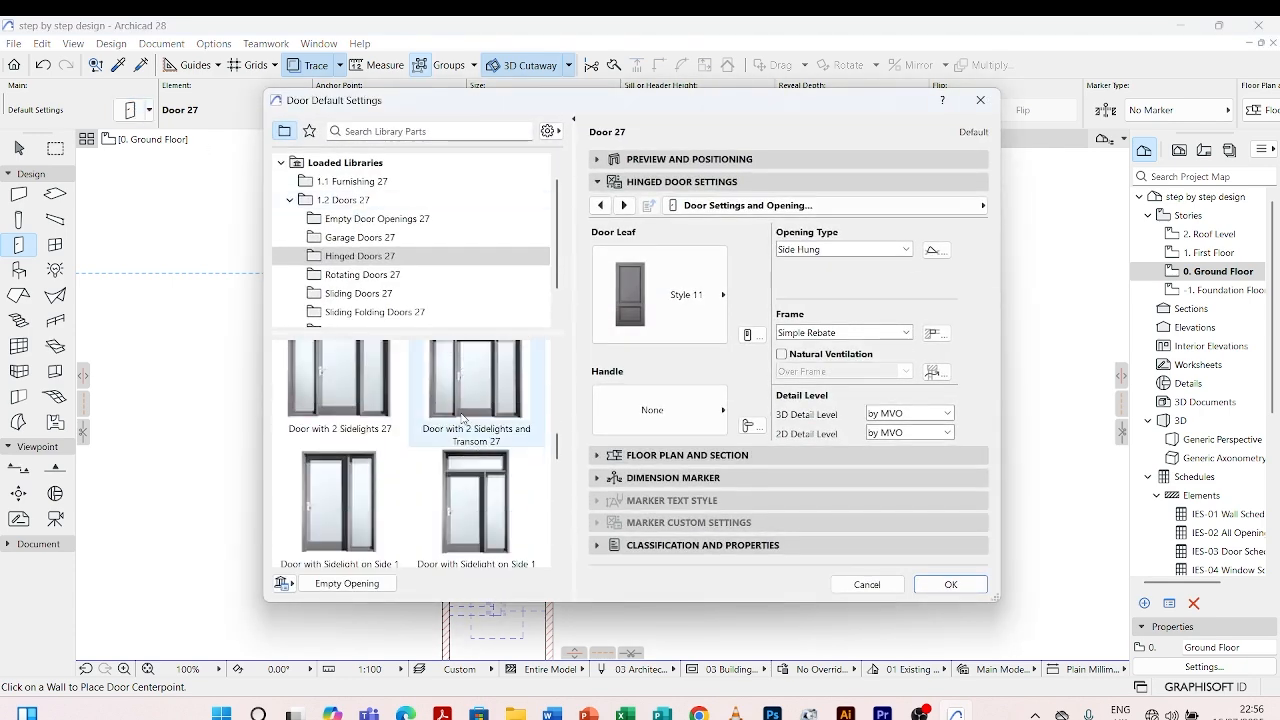
{"action": "left_click", "coordinate": [473, 503]}
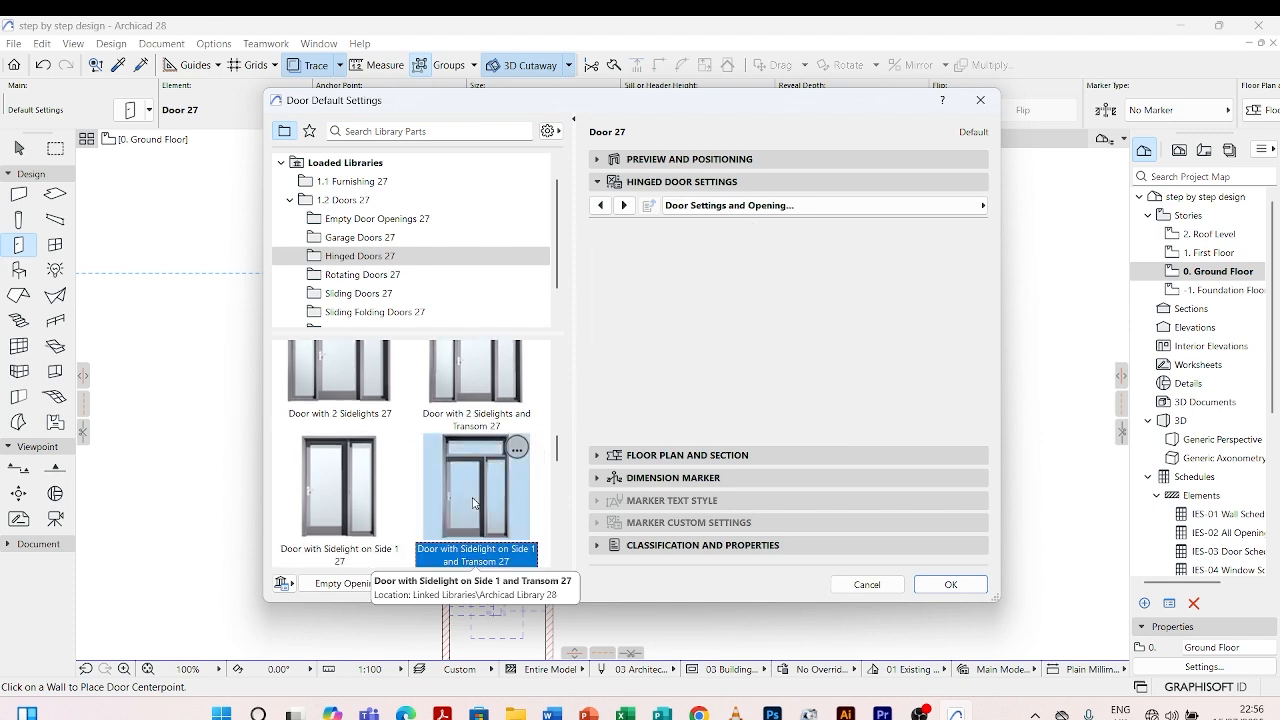
{"action": "left_click", "coordinate": [948, 585]}
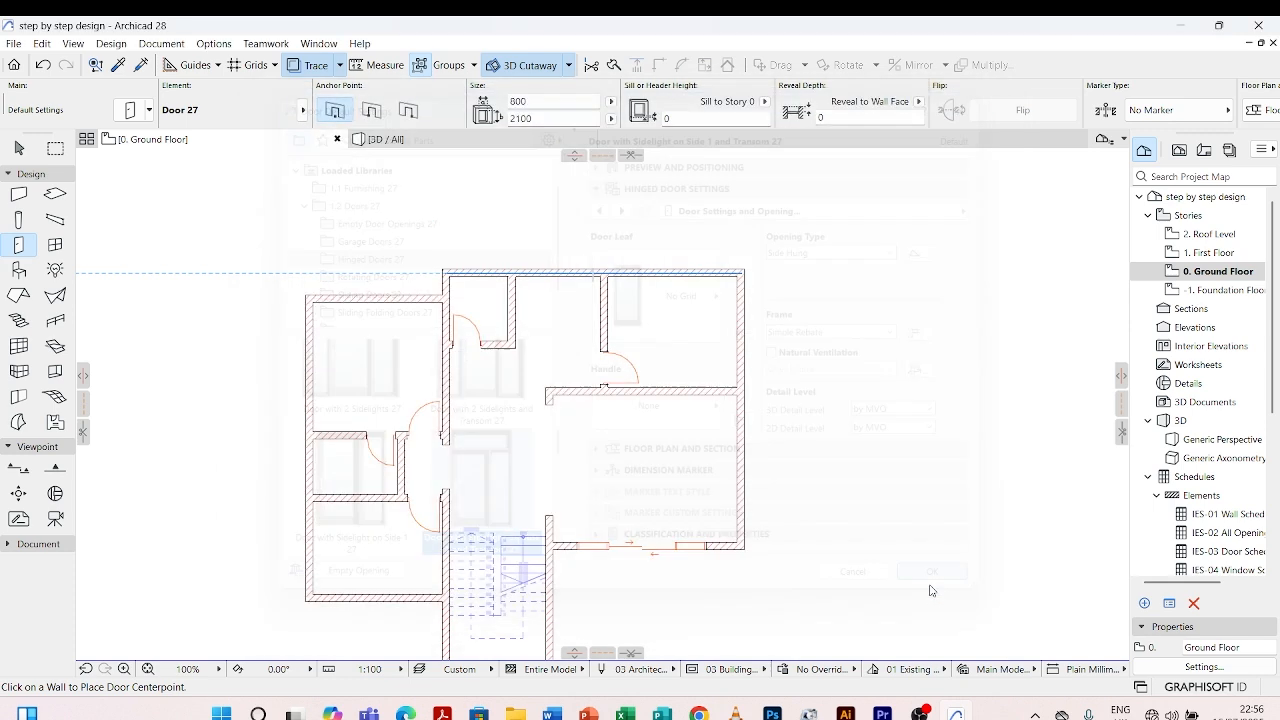
{"action": "left_click", "coordinate": [552, 118]}
{"action": "type", "text": "2"}
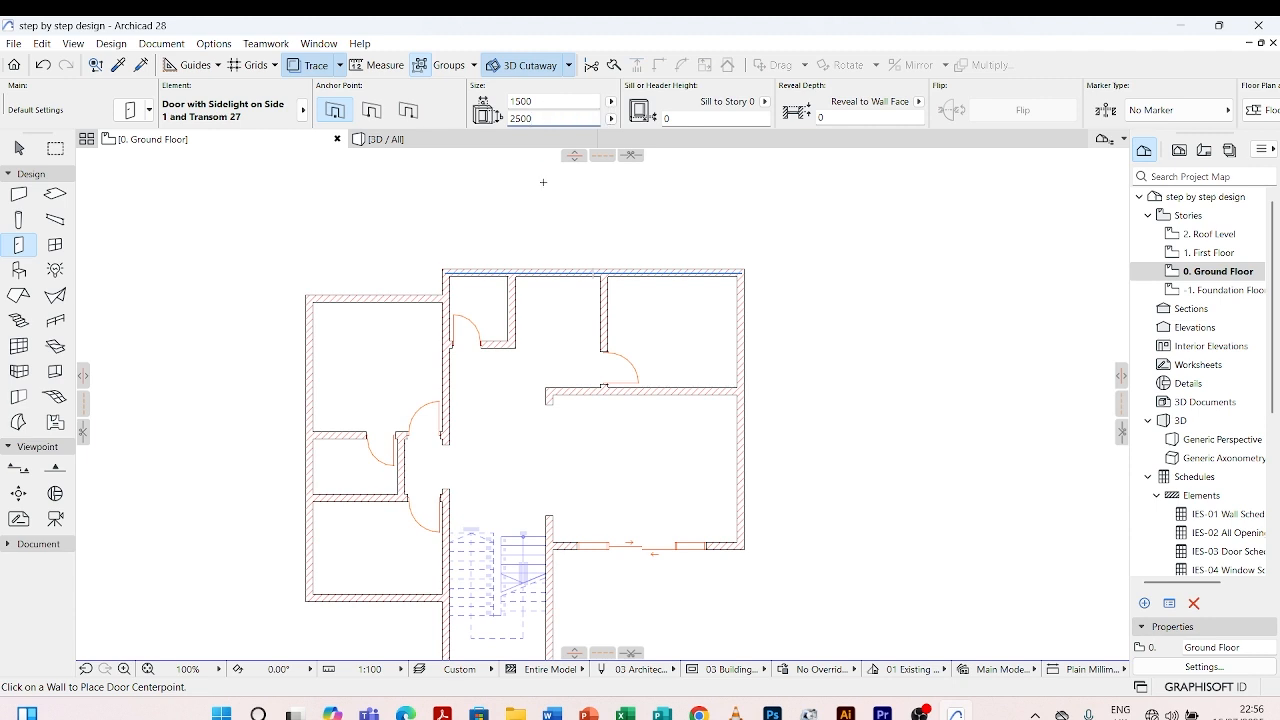
- Place the sidelight door in the upper-right room's upper exterior wall, about 2047 mm from the wall's right end, opening outward with the sidelight on the left
{"action": "scroll", "coordinate": [553, 270], "scroll_direction": "up", "scroll_amount": 3}
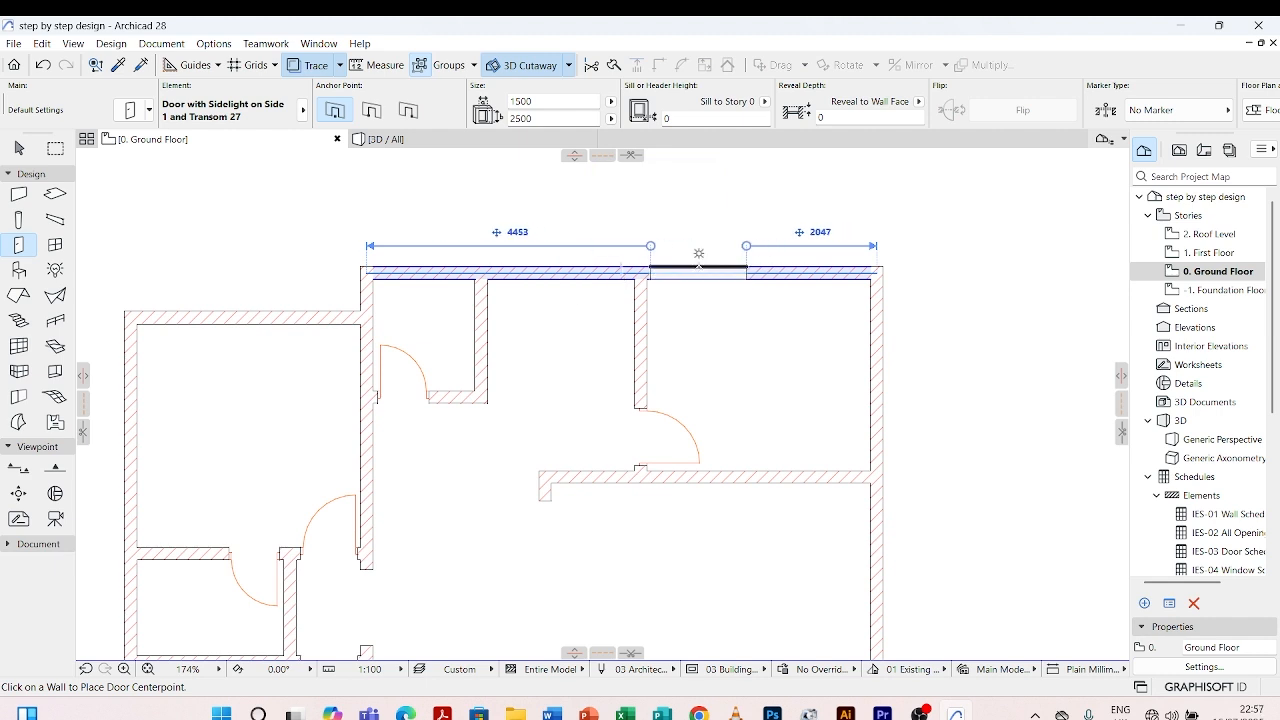
{"action": "left_click", "coordinate": [698, 268]}
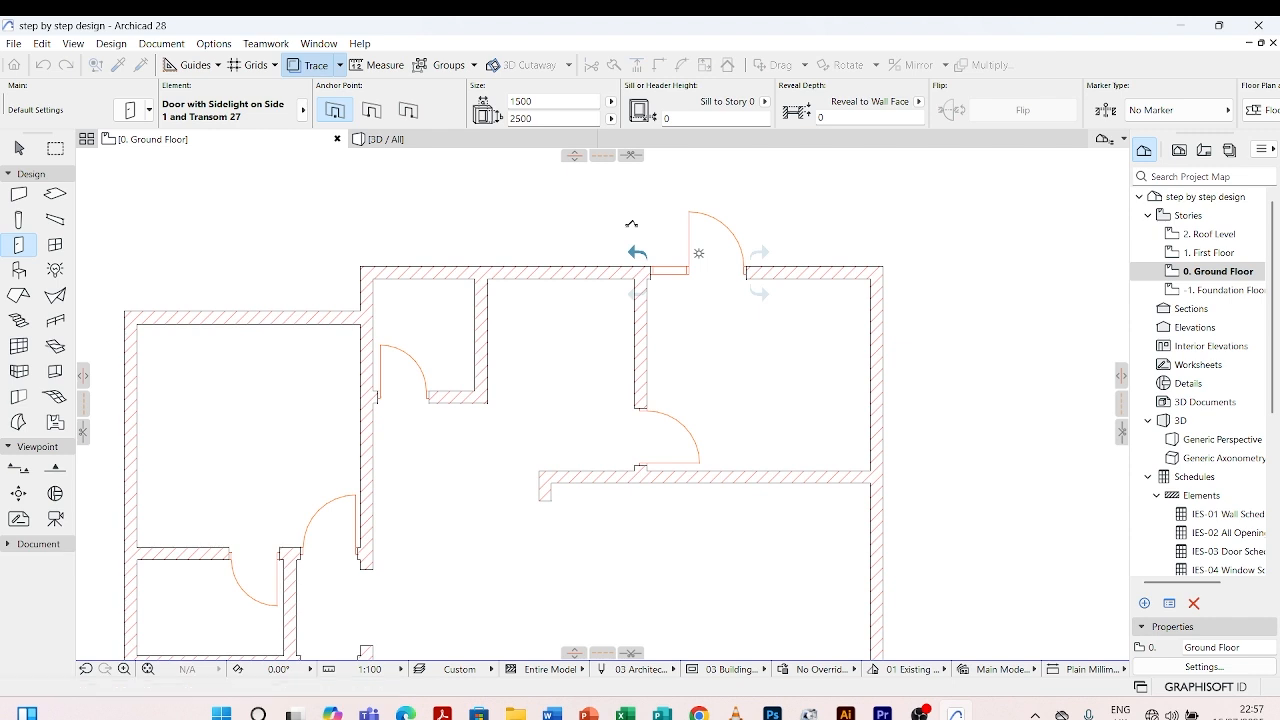
{"action": "left_click", "coordinate": [631, 223]}
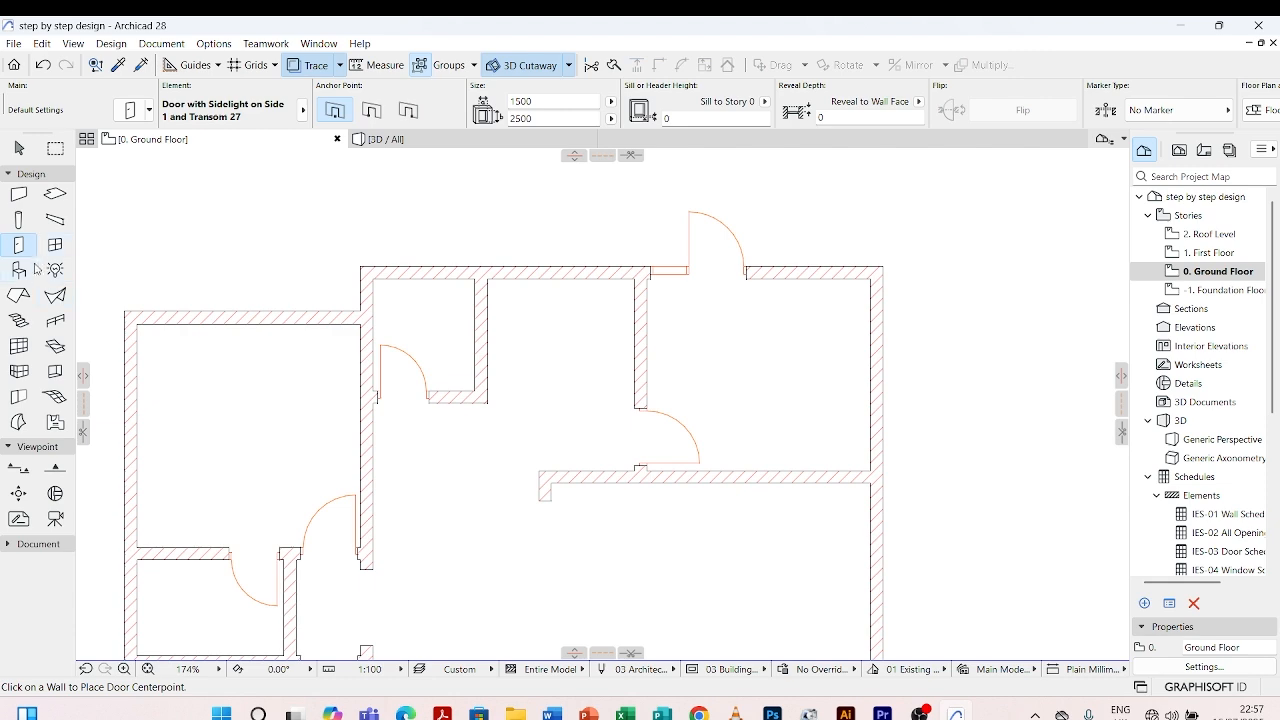
{"action": "key", "text": "ctrl+t"}
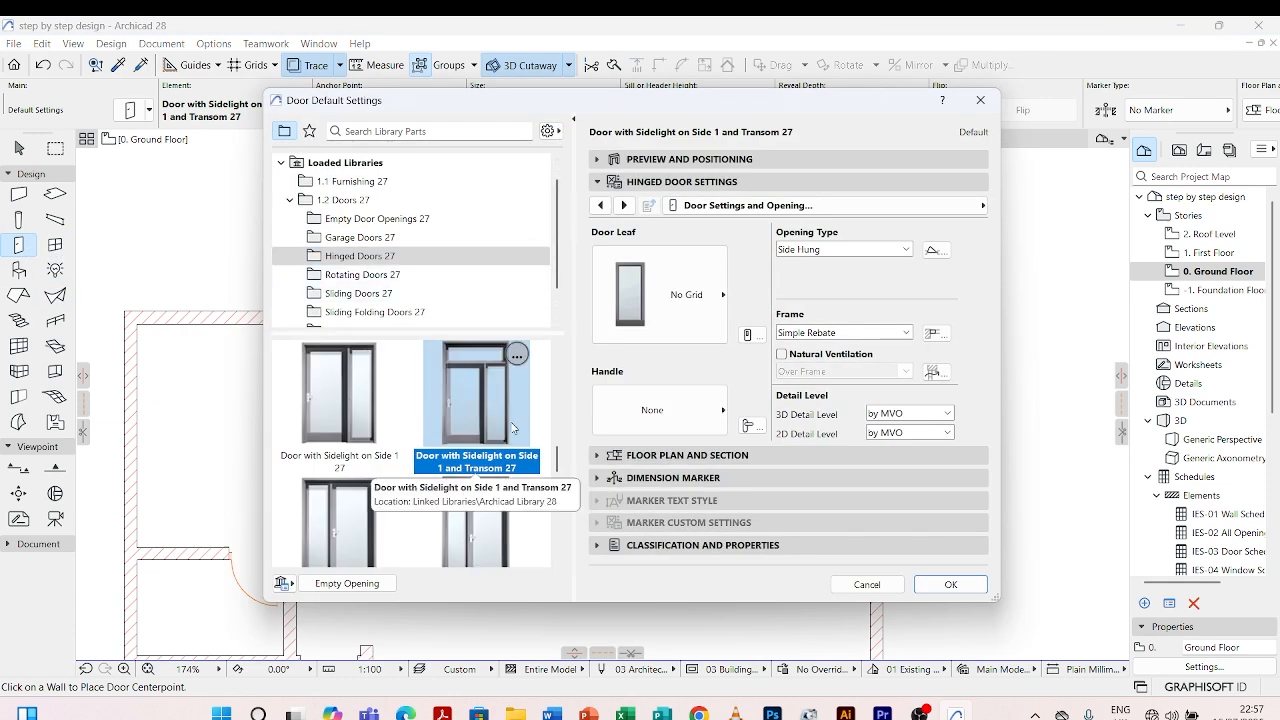
{"action": "scroll", "coordinate": [510, 435], "scroll_direction": "down", "scroll_amount": 1}
{"action": "scroll", "coordinate": [460, 432], "scroll_direction": "down", "scroll_amount": 1}
{"action": "scroll", "coordinate": [460, 432], "scroll_direction": "down", "scroll_amount": 3}
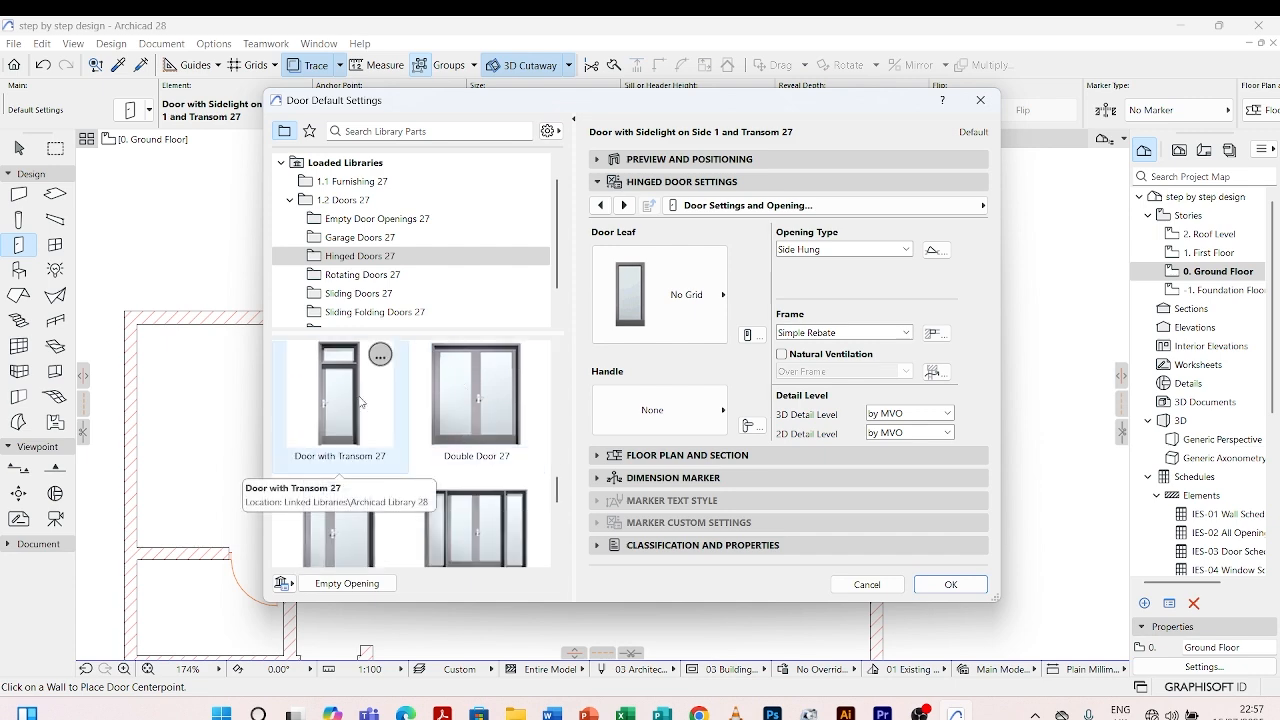
{"action": "left_click", "coordinate": [980, 100]}
{"action": "key", "text": "Escape"}
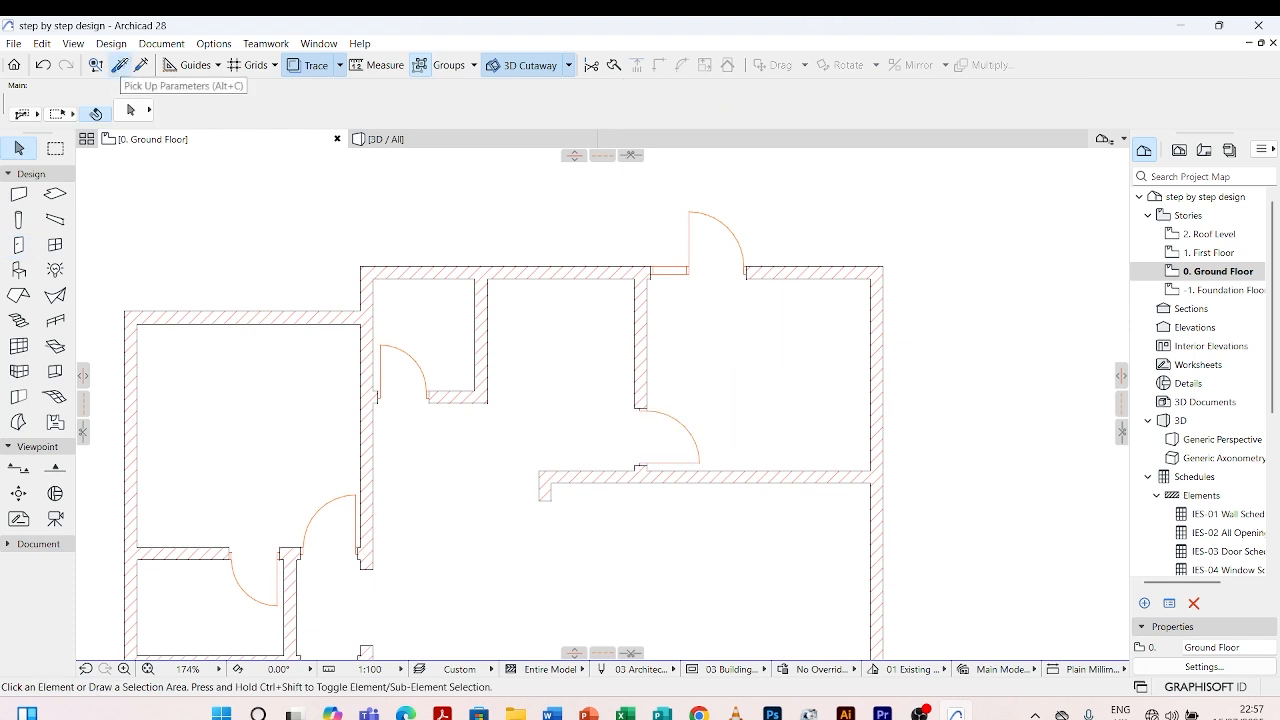
- Copy the upper-right room's 900 mm transom door settings and place a door about 2610 mm along the upper exterior wall, opening outward and hinged left
{"action": "key", "text": "alt"}
{"action": "left_click", "coordinate": [700, 452], "text": "alt"}
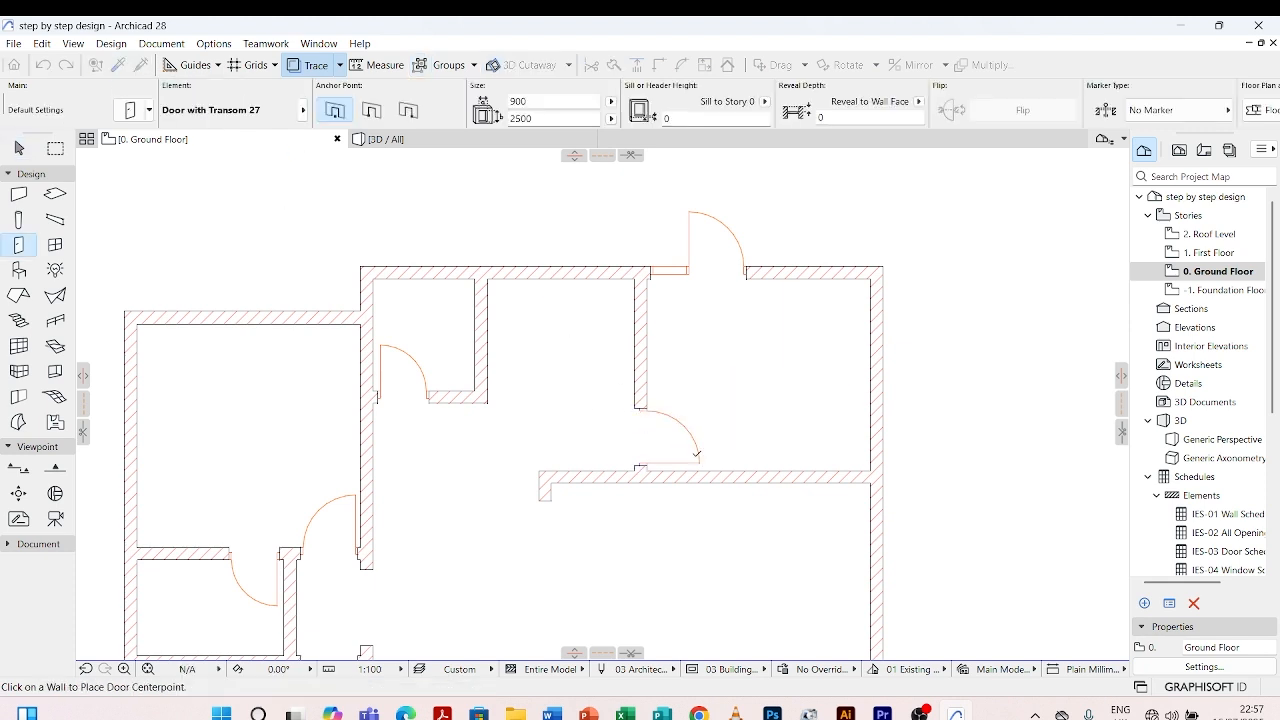
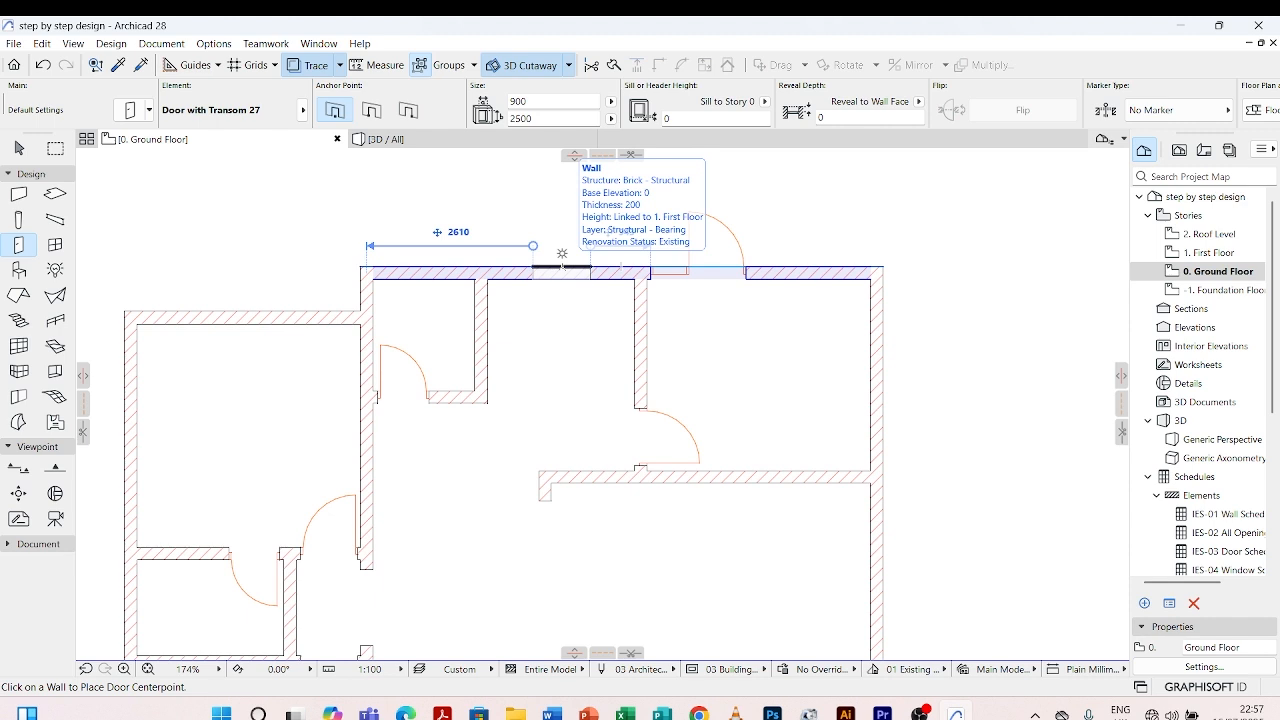
{"action": "left_click", "coordinate": [562, 266]}
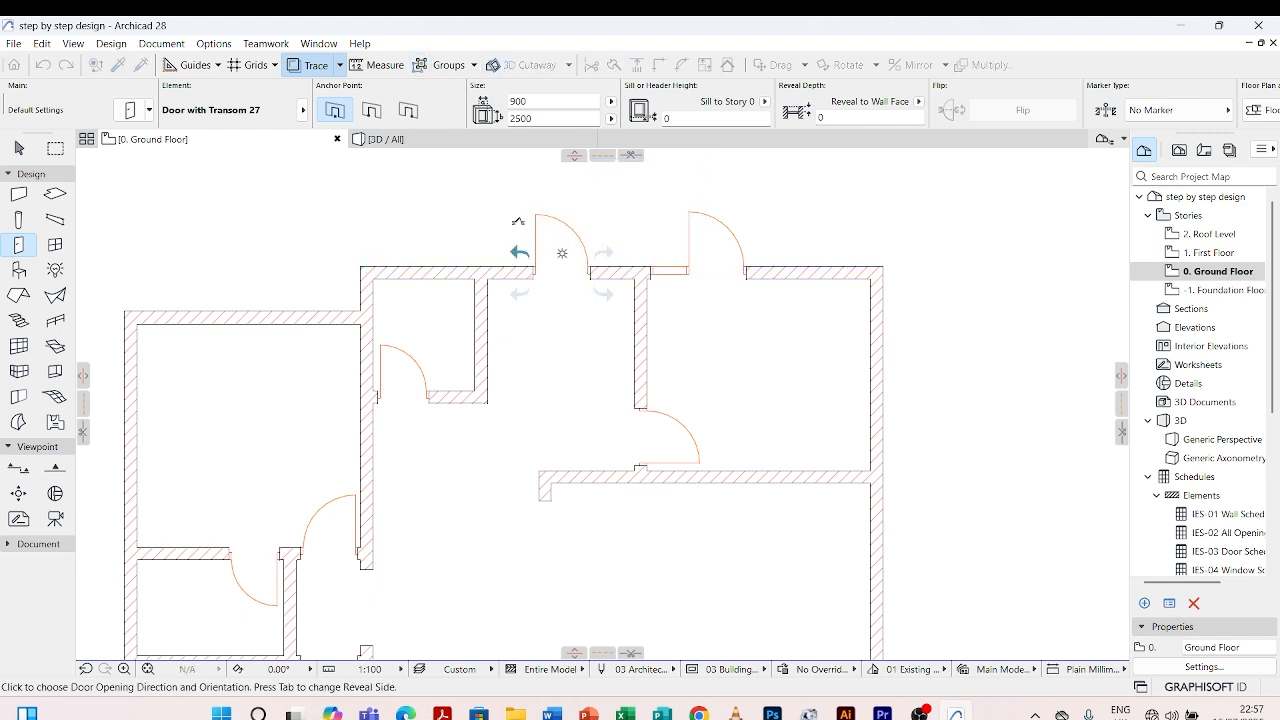
{"action": "left_click", "coordinate": [518, 221]}
{"action": "scroll", "coordinate": [592, 284], "scroll_direction": "down", "scroll_amount": 4}
{"action": "key", "text": "Escape"}
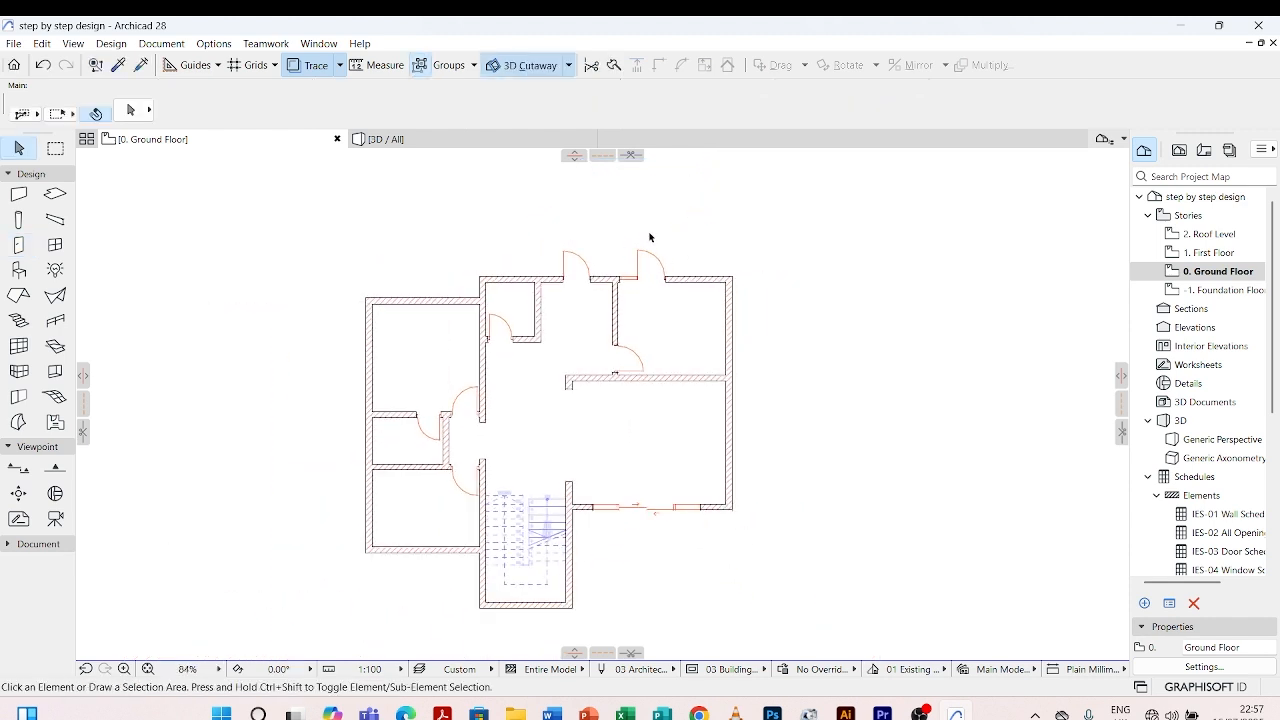
- Examine the new exterior doors and the building's interior walls in 3D, and return to the ground floor plan
{"action": "left_click", "coordinate": [400, 138]}
{"action": "left_click", "coordinate": [700, 452]}
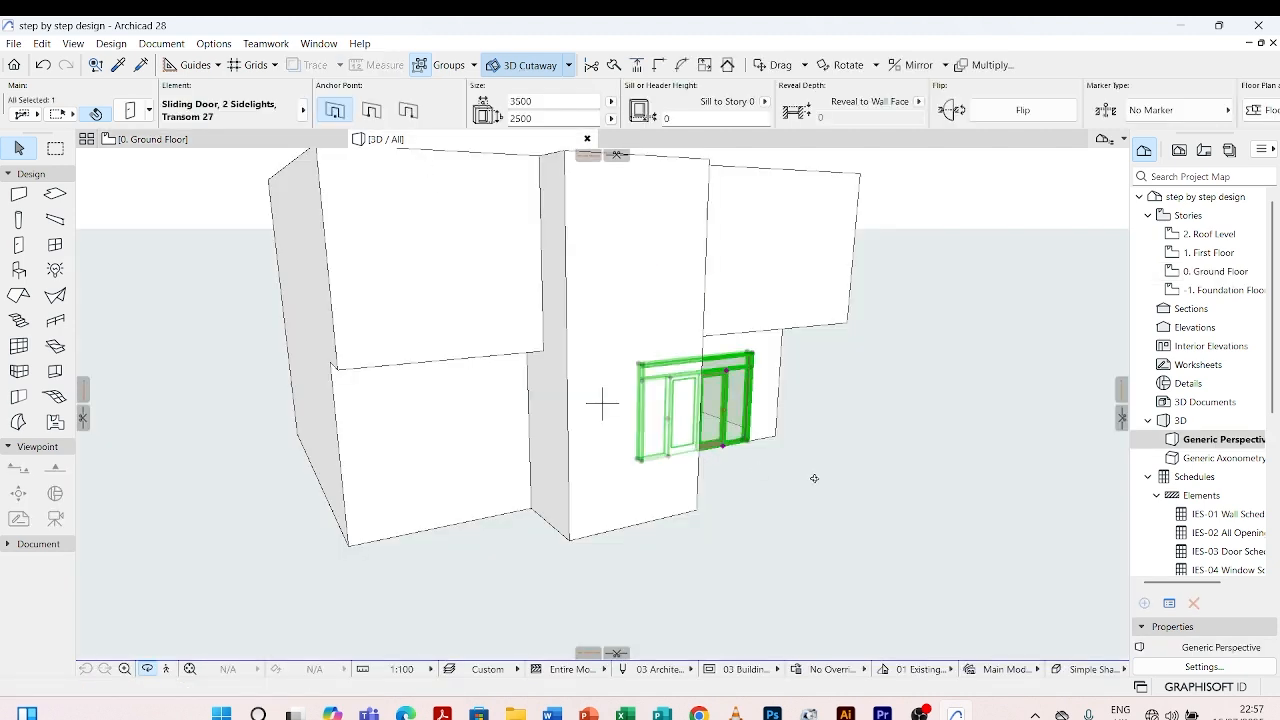
{"action": "middle_click_drag", "start_coordinate": [814, 478], "coordinate": [437, 452], "text": "shift"}
{"action": "scroll", "coordinate": [420, 457], "scroll_direction": "down", "scroll_amount": 2}
{"action": "middle_click_drag", "start_coordinate": [970, 433], "coordinate": [433, 449], "text": "shift"}
{"action": "scroll", "coordinate": [690, 449], "scroll_direction": "up", "scroll_amount": 10}
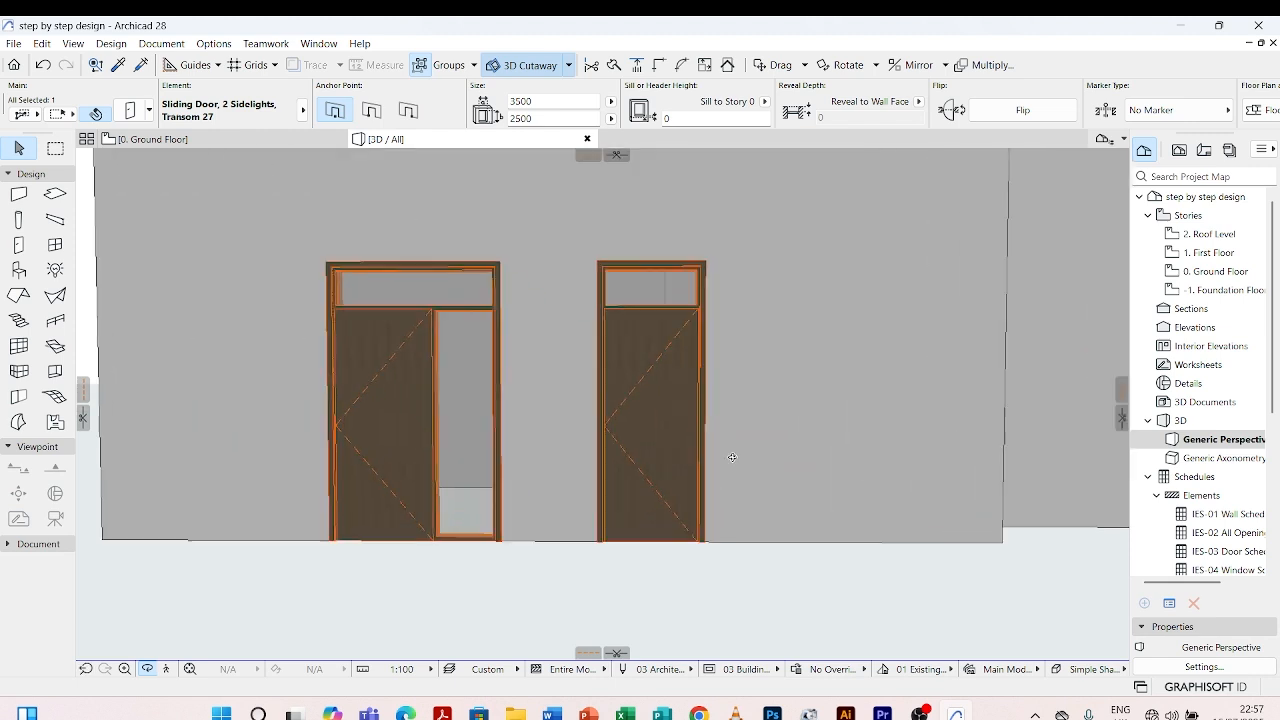
{"action": "scroll", "coordinate": [610, 402], "scroll_direction": "down", "scroll_amount": 6}
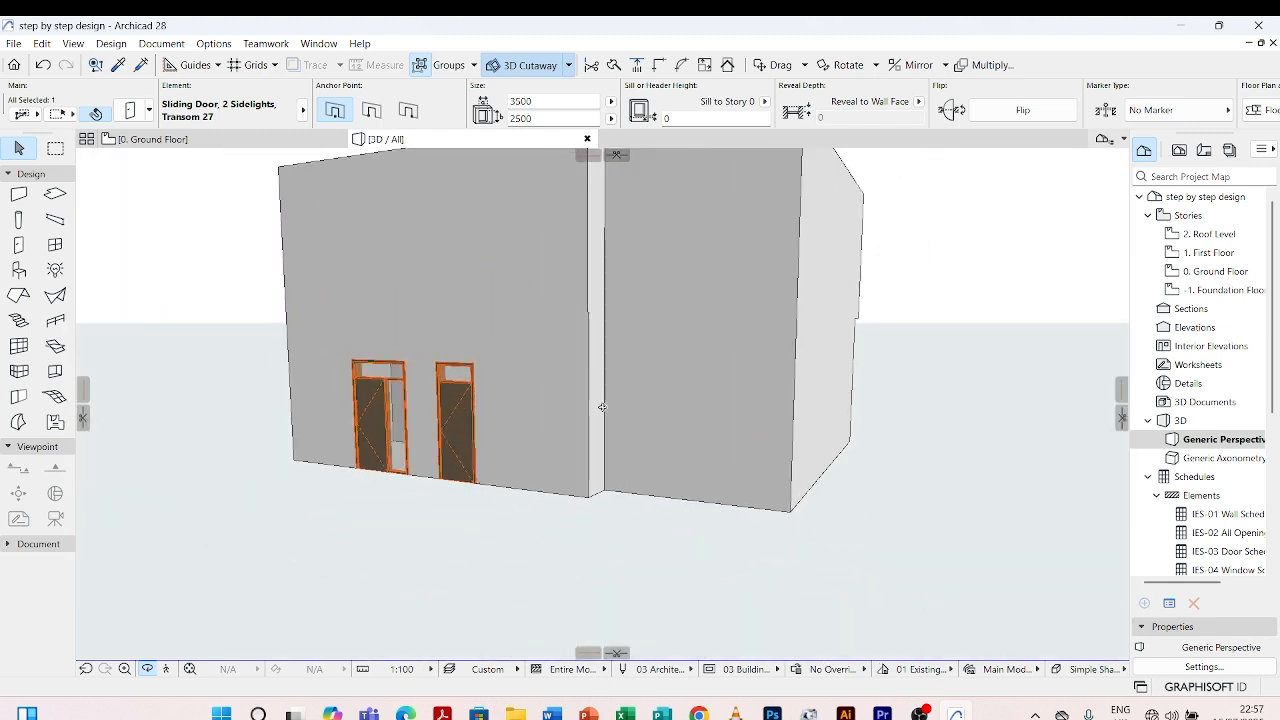
{"action": "left_click_drag", "start_coordinate": [427, 501], "coordinate": [750, 562]}
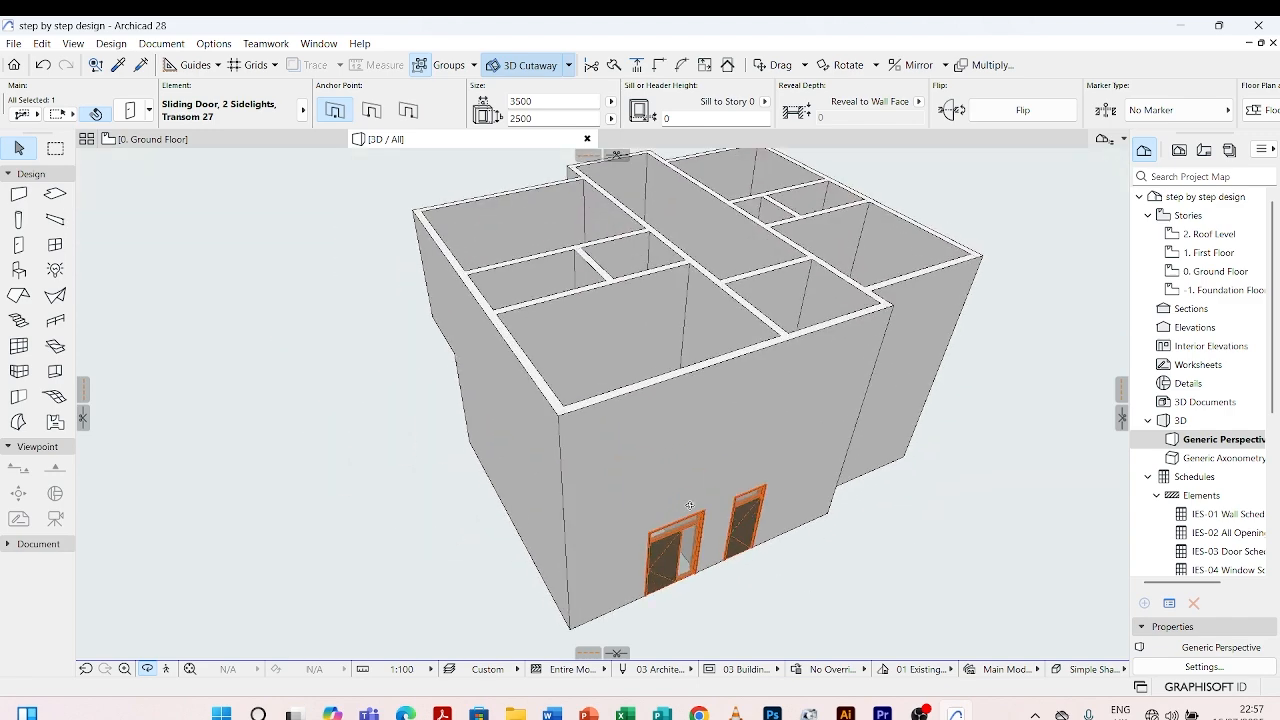
{"action": "left_click_drag", "start_coordinate": [546, 440], "coordinate": [743, 291]}
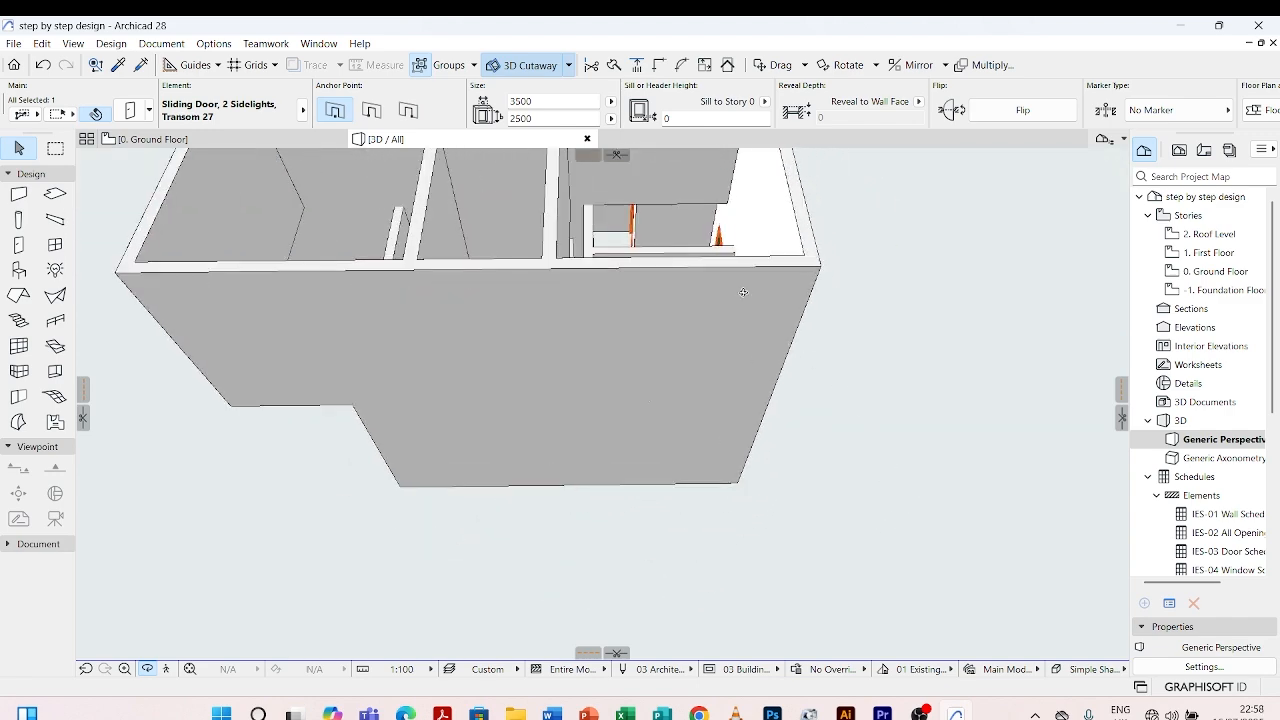
{"action": "left_click_drag", "start_coordinate": [652, 228], "coordinate": [793, 478]}
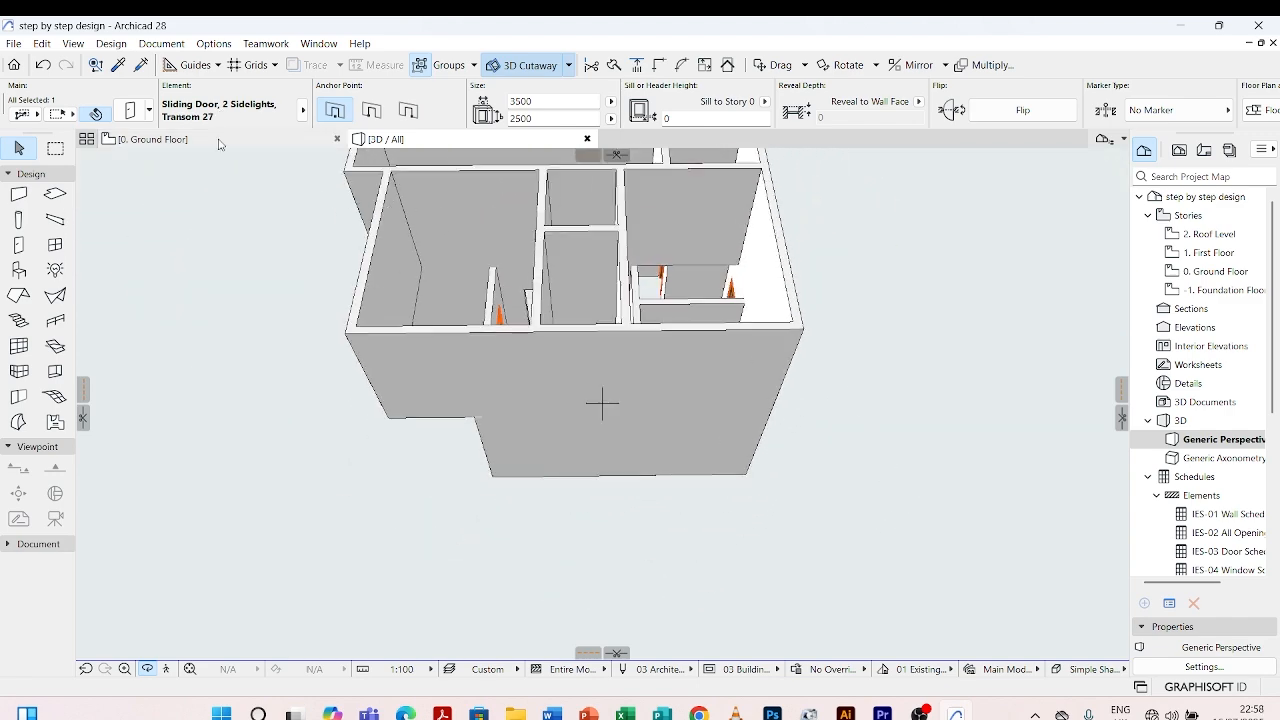
{"action": "key", "text": "F2"}
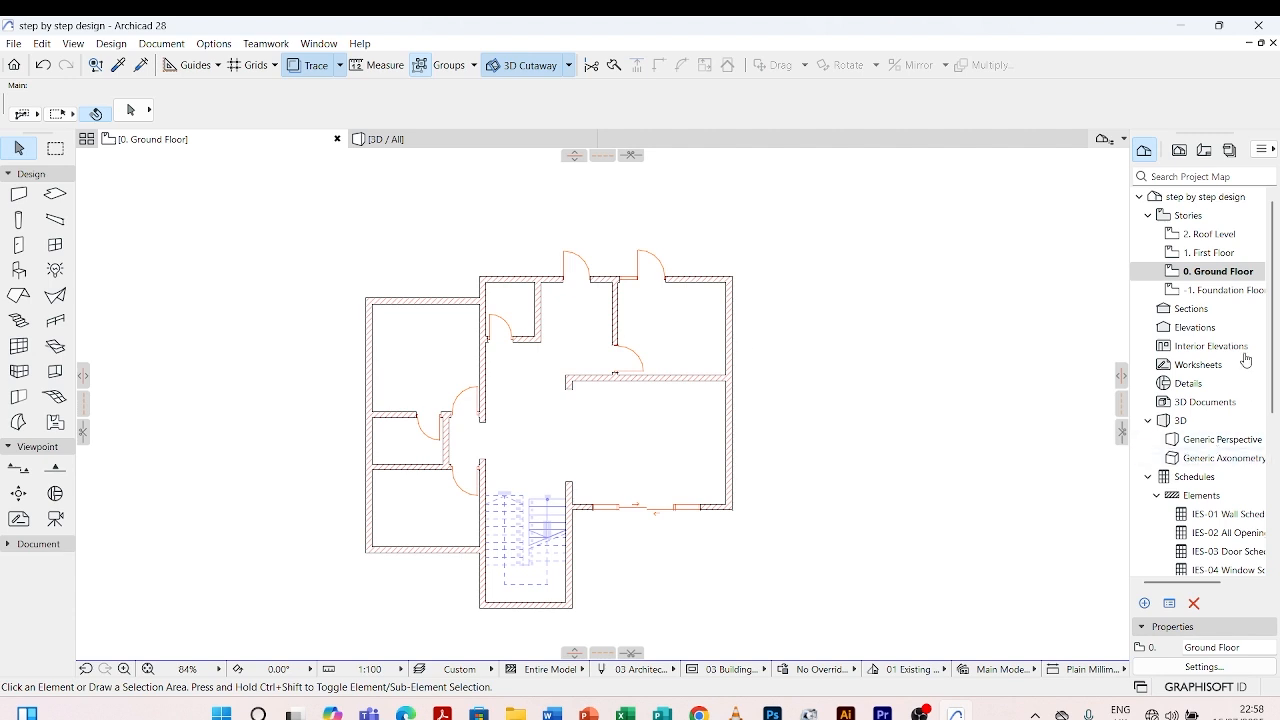
- Check the first floor's layout and pick up the settings of the ground floor's 3500 mm sliding door with two sidelights and transom
{"action": "double_click", "coordinate": [1210, 254]}
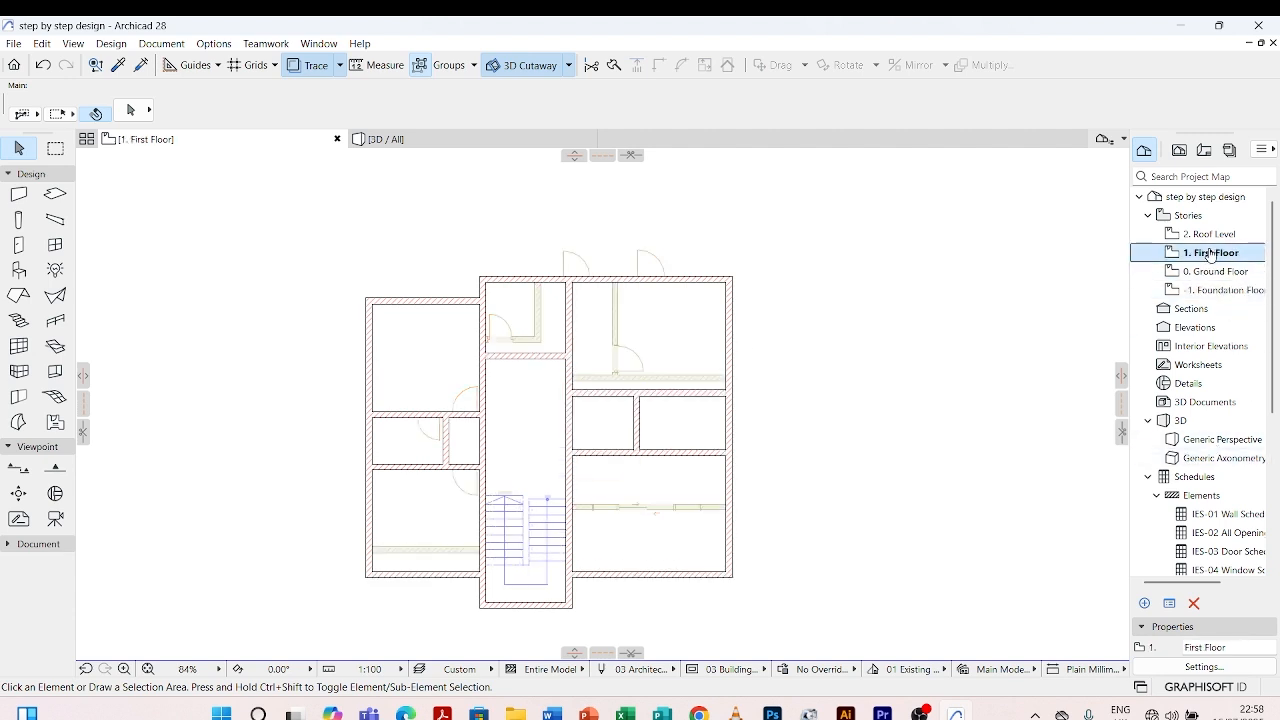
{"action": "scroll", "coordinate": [612, 585], "scroll_direction": "up", "scroll_amount": 3}
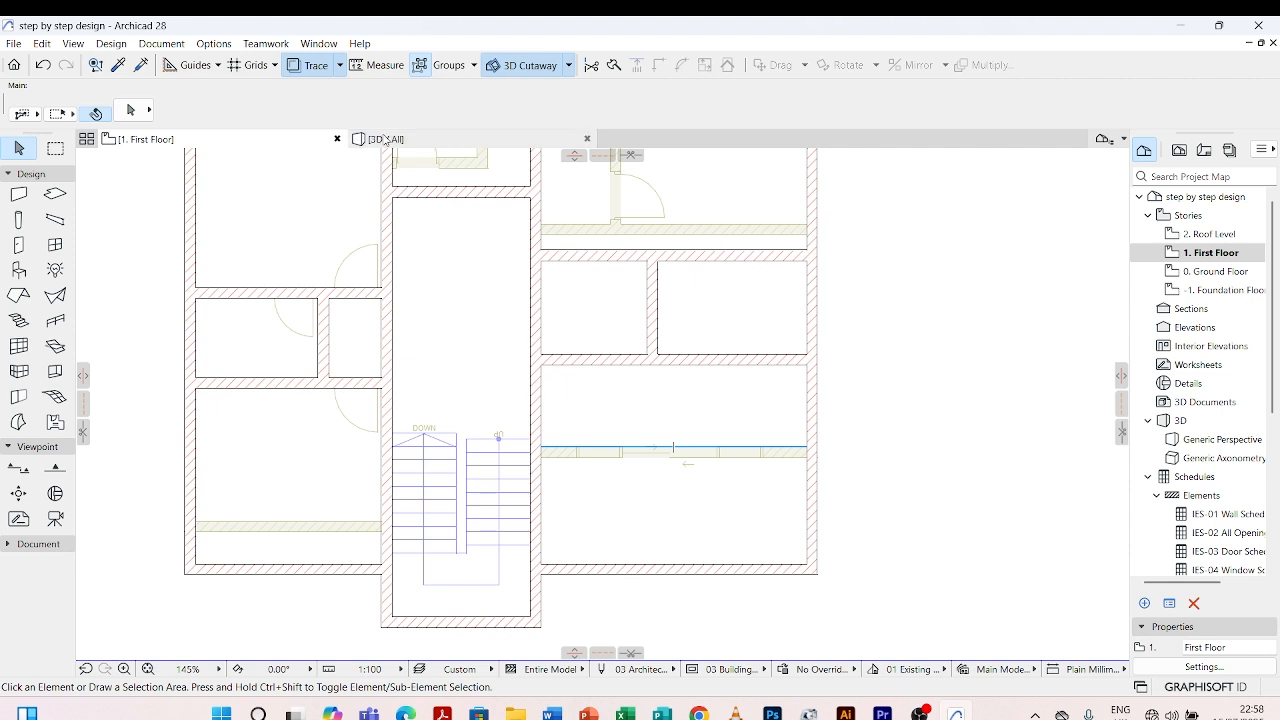
{"action": "left_click", "coordinate": [1216, 272]}
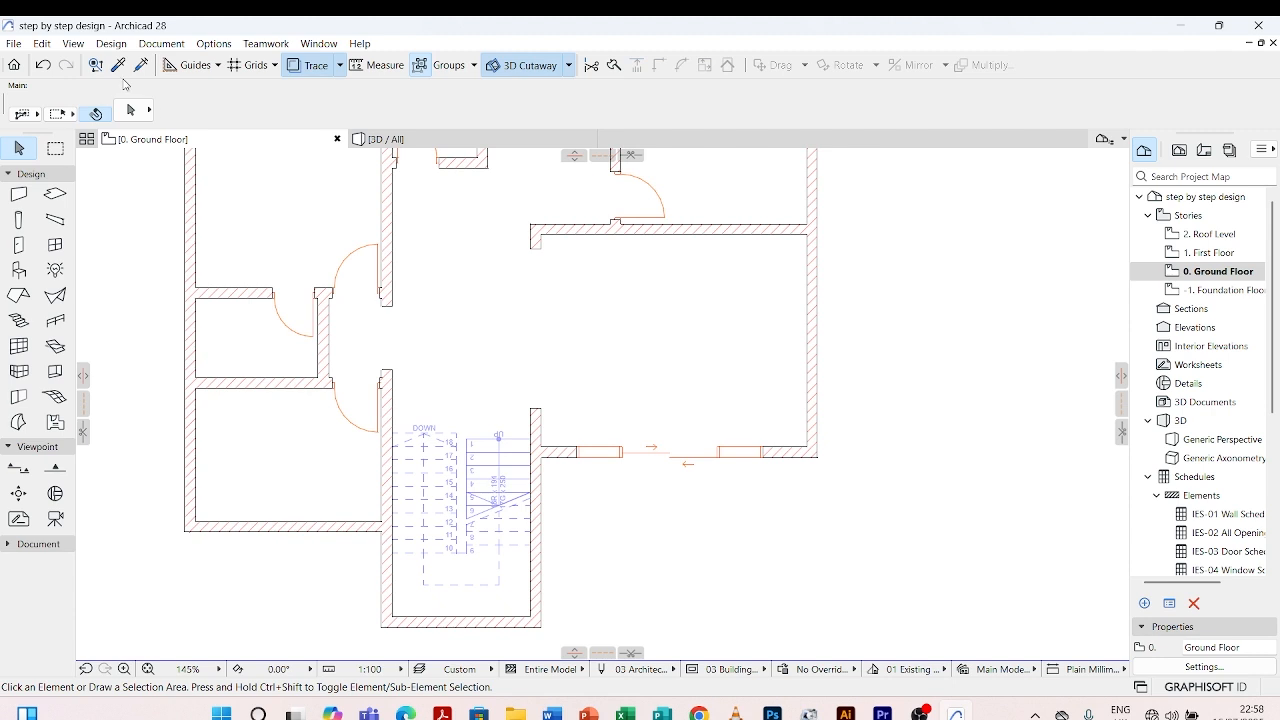
{"action": "key", "text": "alt"}
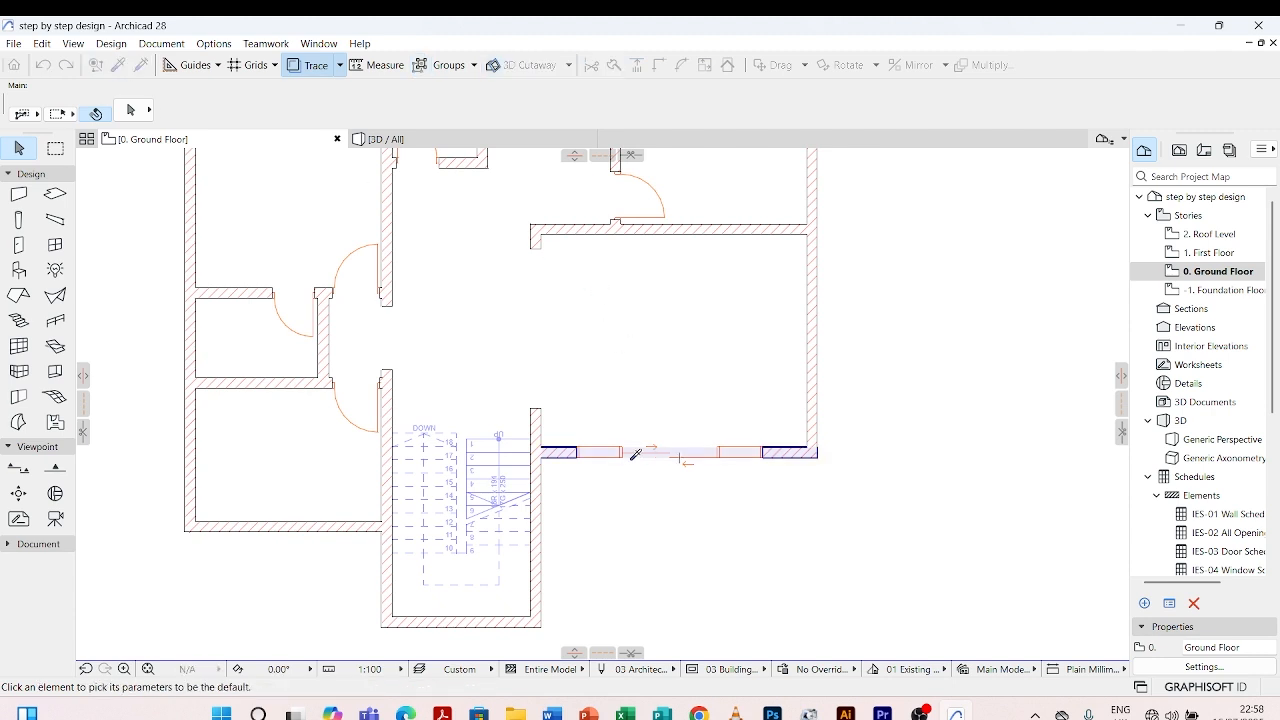
{"action": "scroll", "coordinate": [586, 445], "scroll_direction": "up", "scroll_amount": 4}
{"action": "left_click", "coordinate": [577, 447], "text": "alt"}
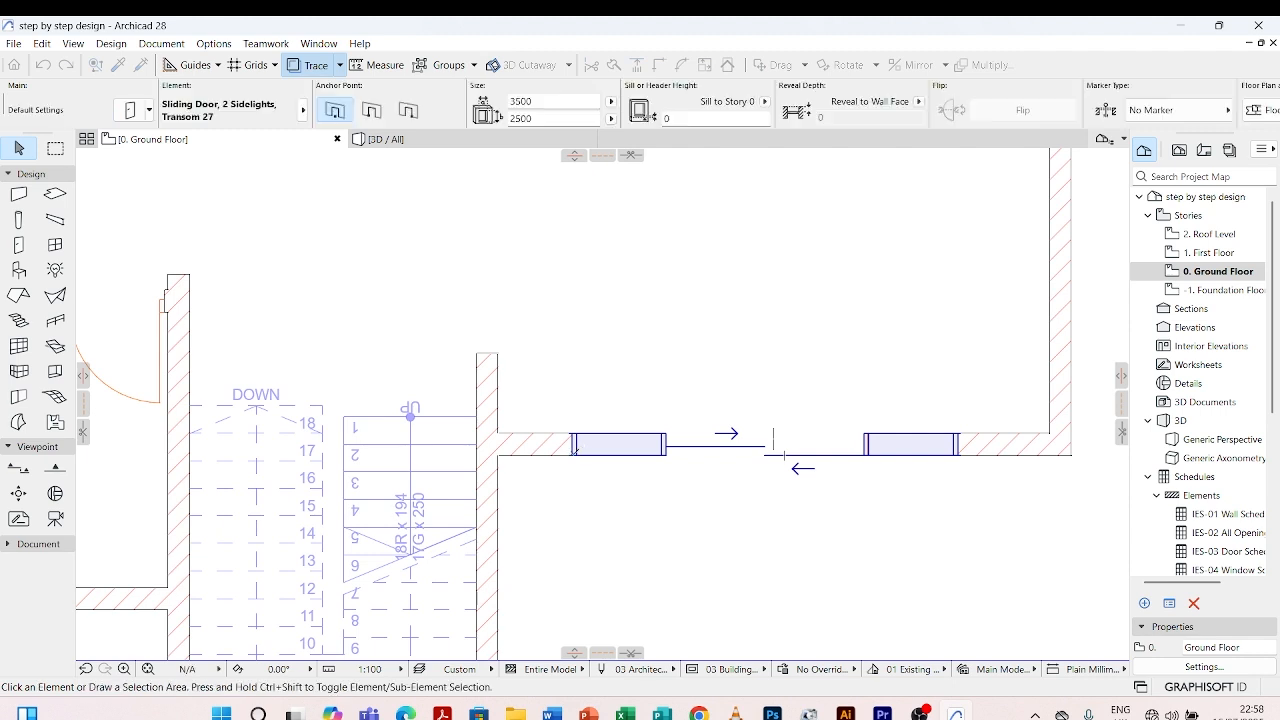
- Place the sliding door on the first floor in the lower-right room's lower exterior wall, about 715 mm from its left end, facing outward
{"action": "double_click", "coordinate": [1210, 252]}
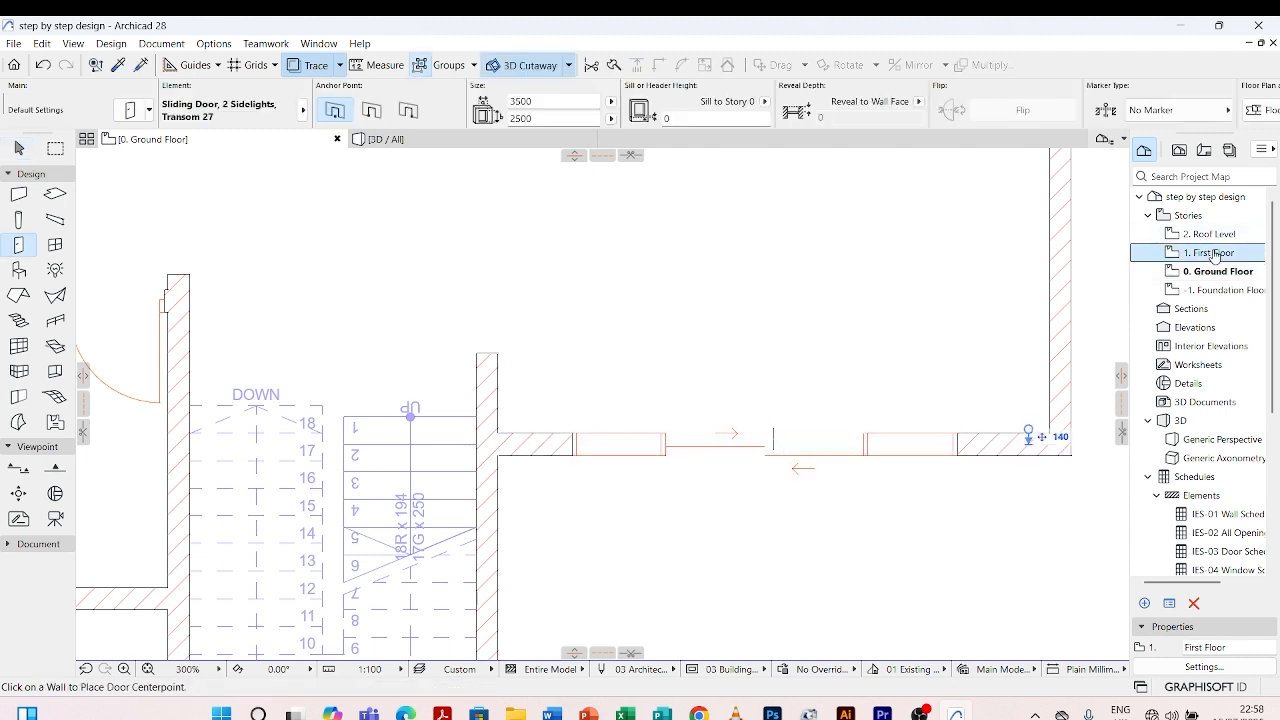
{"action": "scroll", "coordinate": [606, 366], "scroll_direction": "down", "scroll_amount": 4}
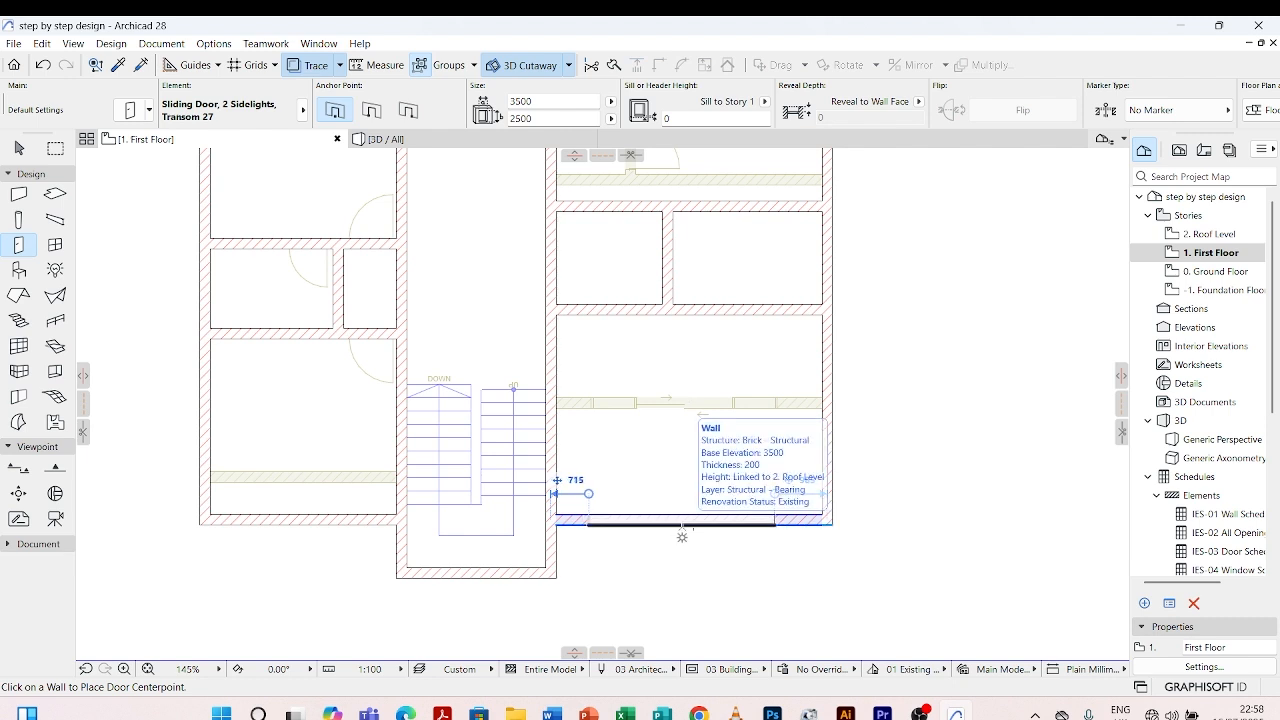
{"action": "left_click", "coordinate": [682, 527]}
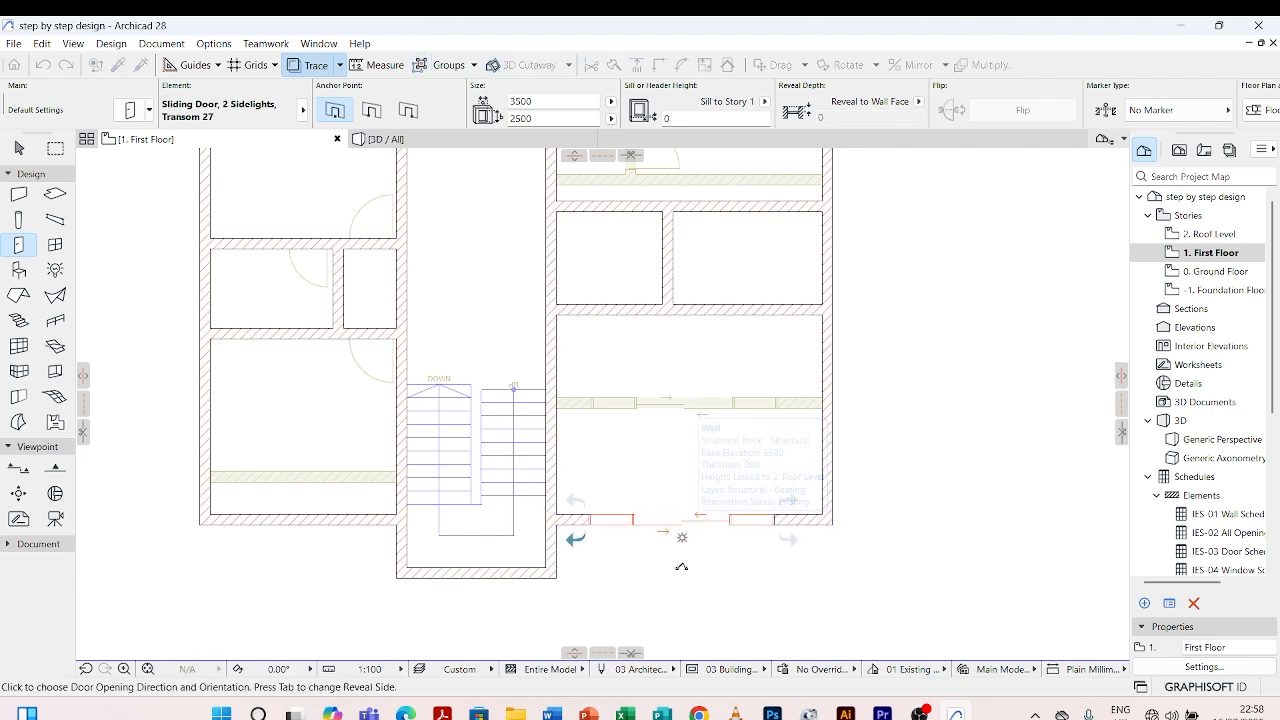
{"action": "left_click", "coordinate": [681, 566]}
- Stretch the first-floor sliding door's right edge to align with the traced ground-floor sliding door
{"action": "scroll", "coordinate": [793, 400], "scroll_direction": "up", "scroll_amount": 4}
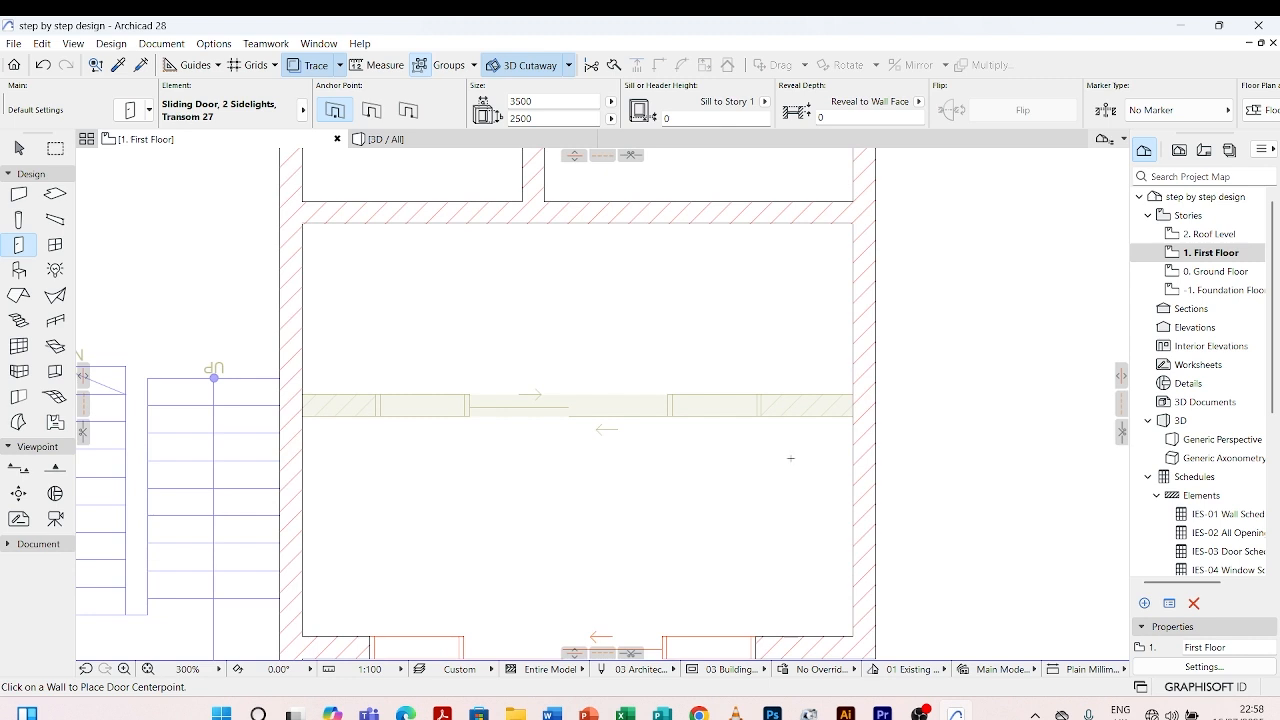
{"action": "key", "text": "Escape"}
{"action": "left_click", "coordinate": [757, 642]}
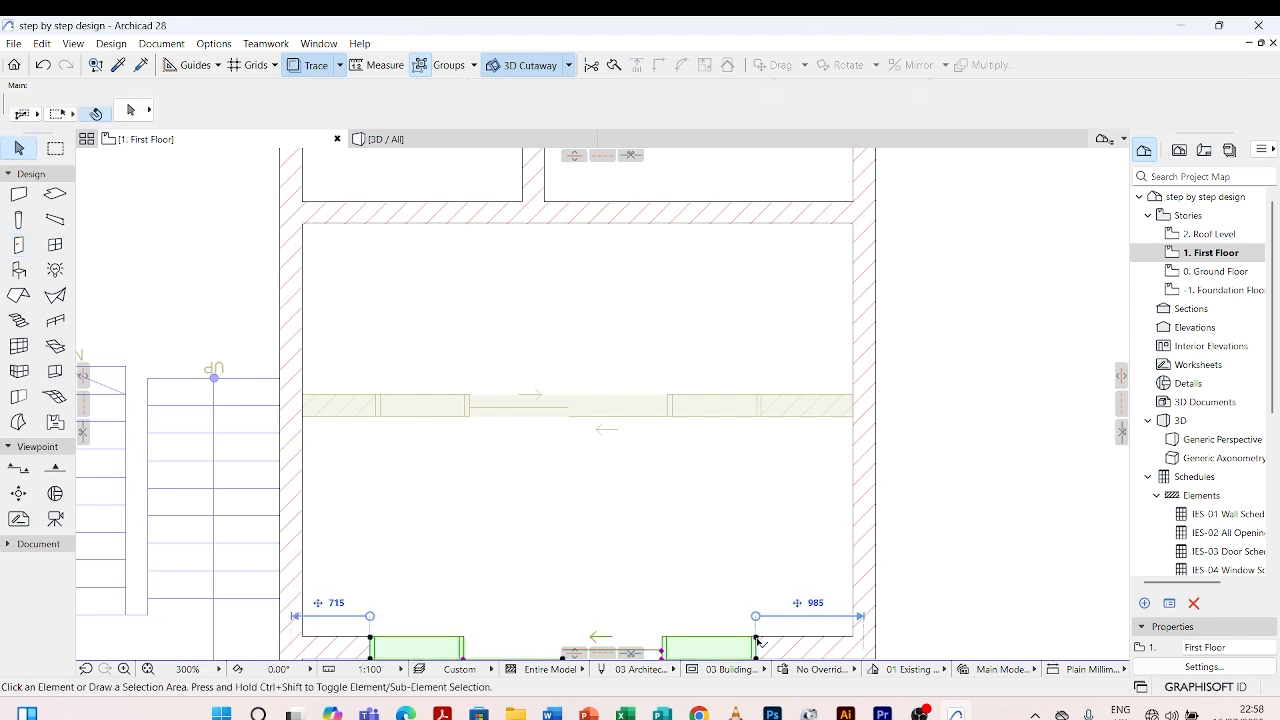
{"action": "left_click", "coordinate": [757, 640]}
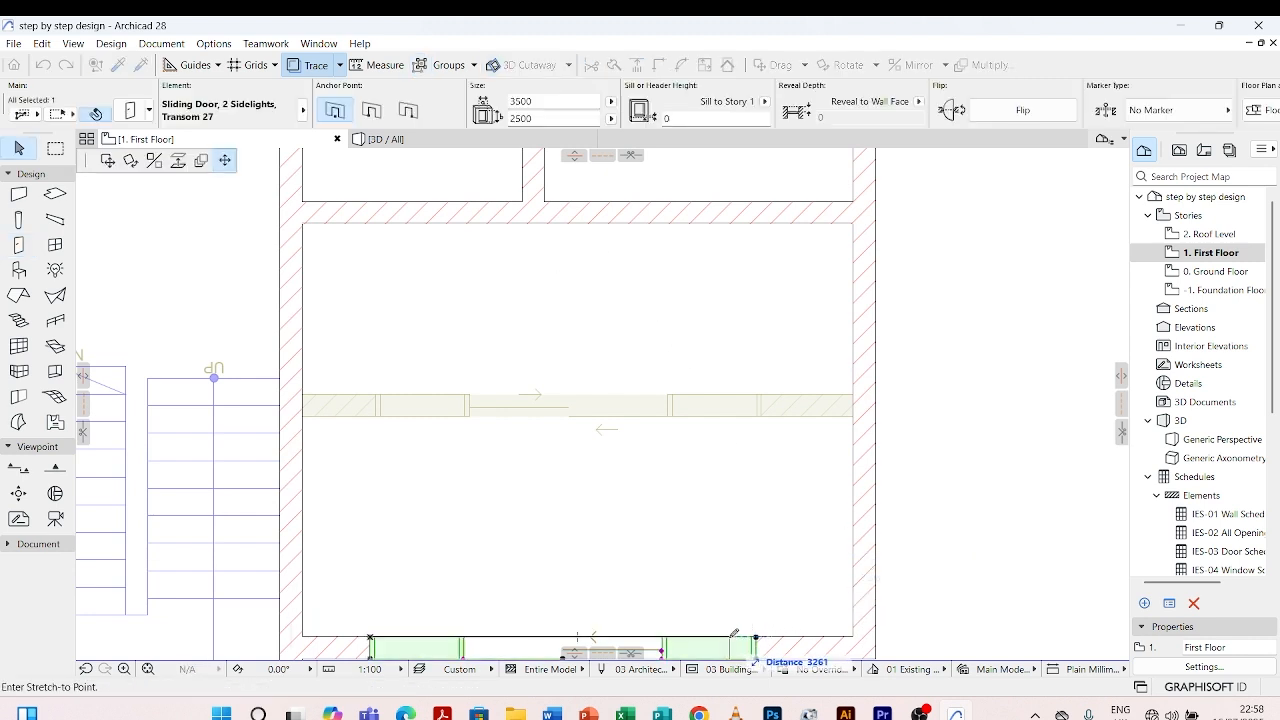
{"action": "left_click", "coordinate": [762, 415]}
{"action": "key", "text": "Escape"}
{"action": "scroll", "coordinate": [650, 500], "scroll_direction": "down", "scroll_amount": 5}
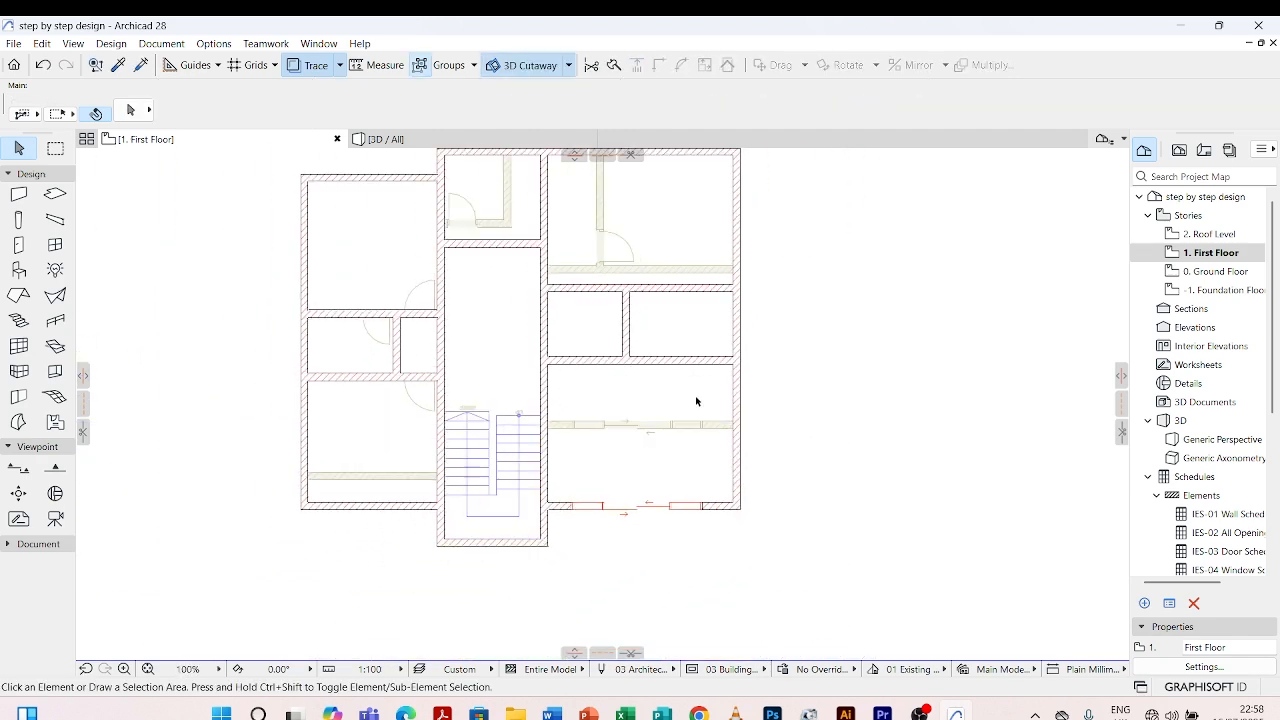
- Pick up the settings of the ground floor's 1200 by 2500 mm rectangular opening in the stair hall's left wall and return to the first floor
{"action": "scroll", "coordinate": [642, 365], "scroll_direction": "down", "scroll_amount": 3}
{"action": "scroll", "coordinate": [597, 387], "scroll_direction": "up", "scroll_amount": 3}
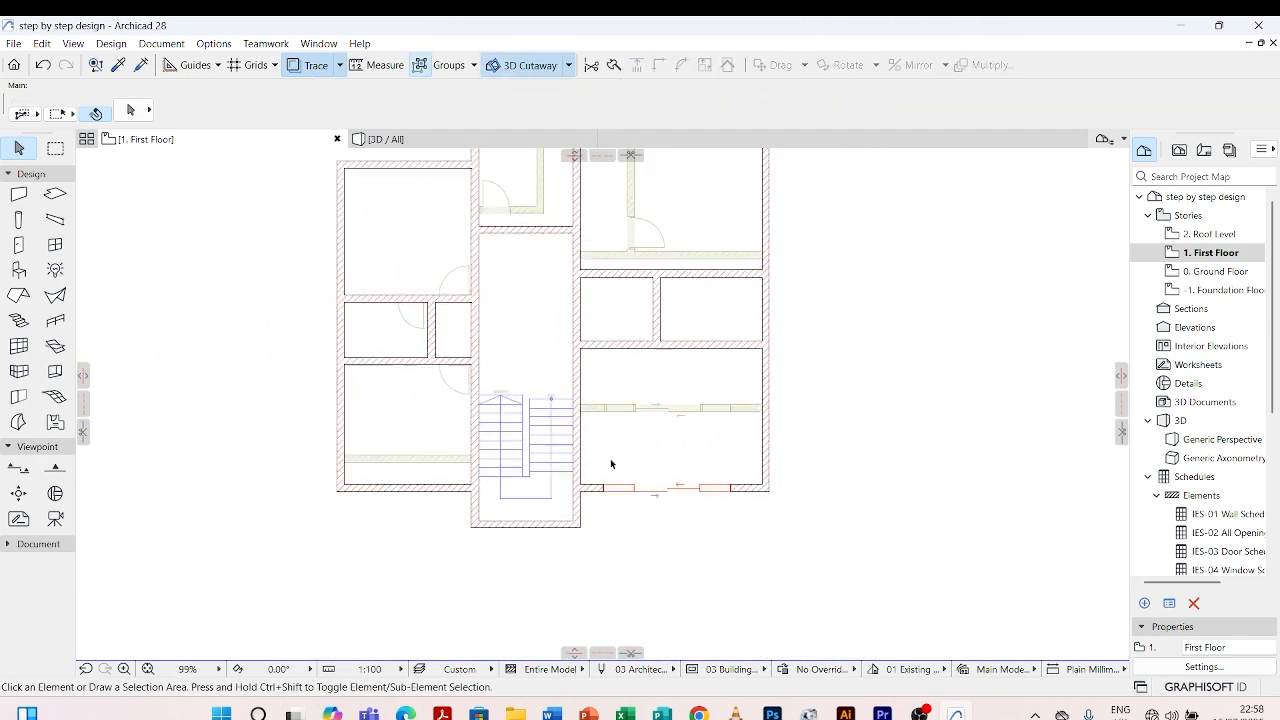
{"action": "scroll", "coordinate": [611, 460], "scroll_direction": "down", "scroll_amount": 3}
{"action": "scroll", "coordinate": [603, 241], "scroll_direction": "up", "scroll_amount": 2}
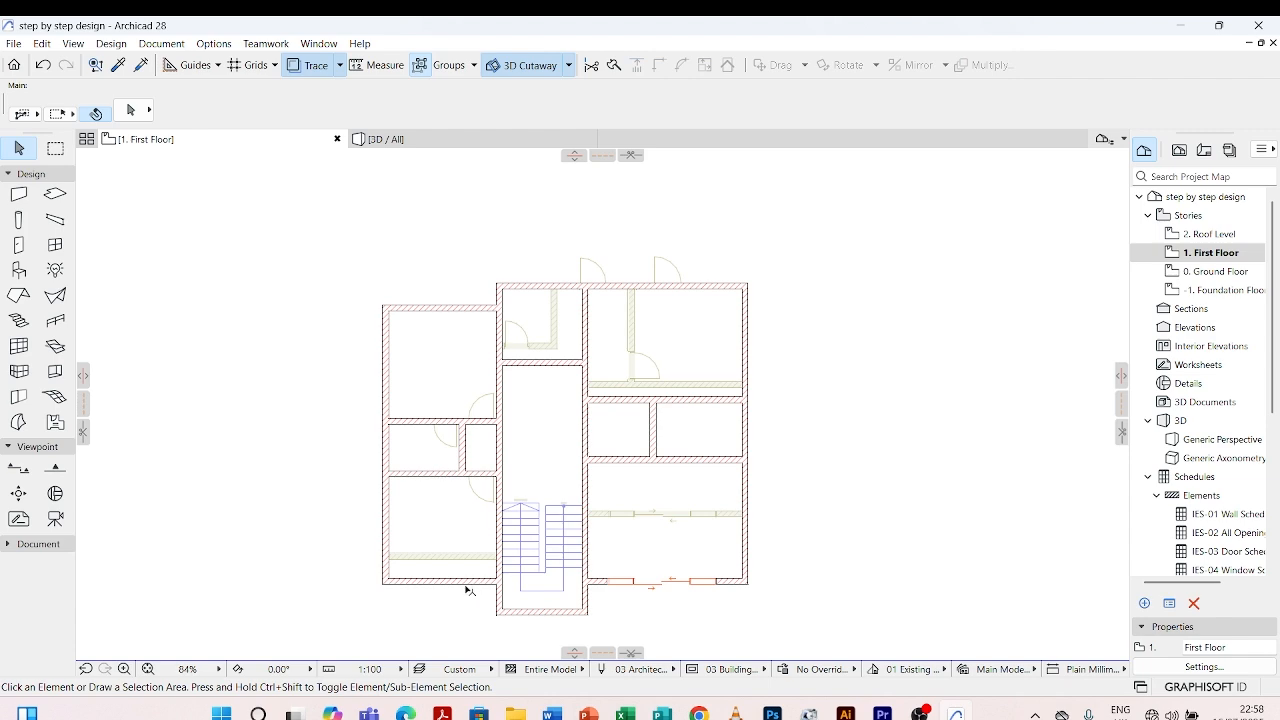
{"action": "scroll", "coordinate": [466, 590], "scroll_direction": "up", "scroll_amount": 2}
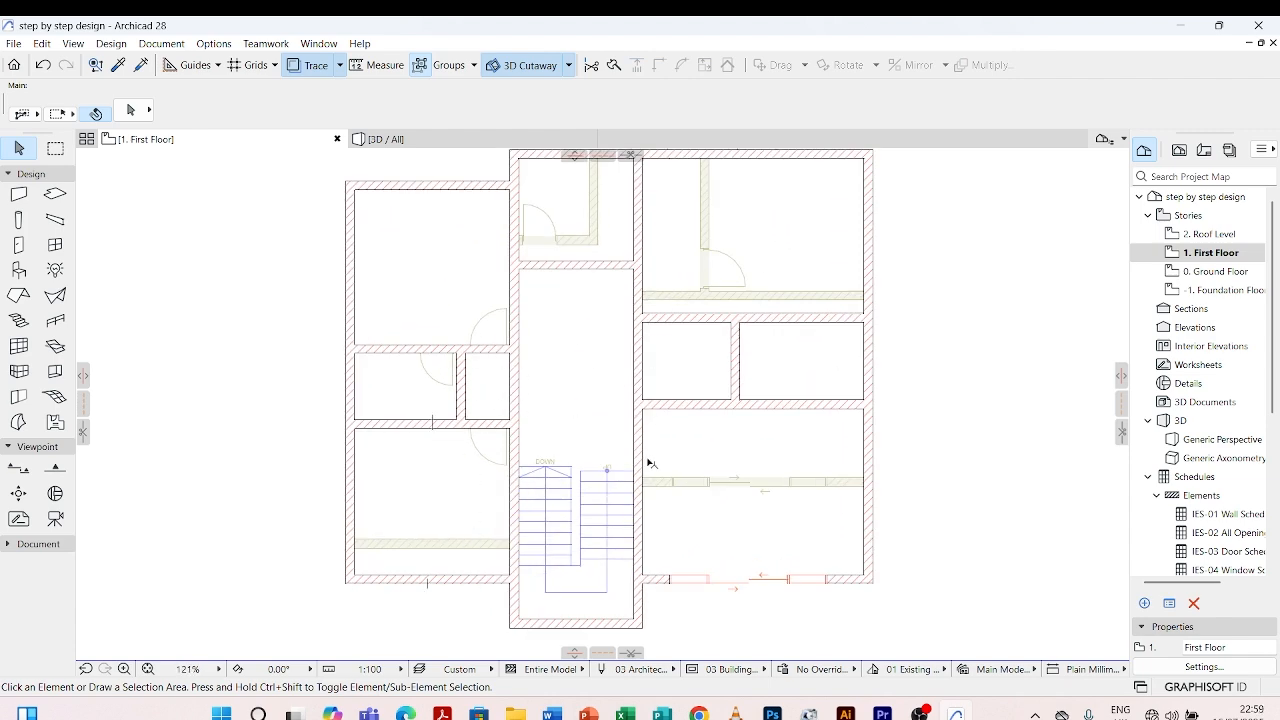
{"action": "scroll", "coordinate": [645, 522], "scroll_direction": "down", "scroll_amount": 2}
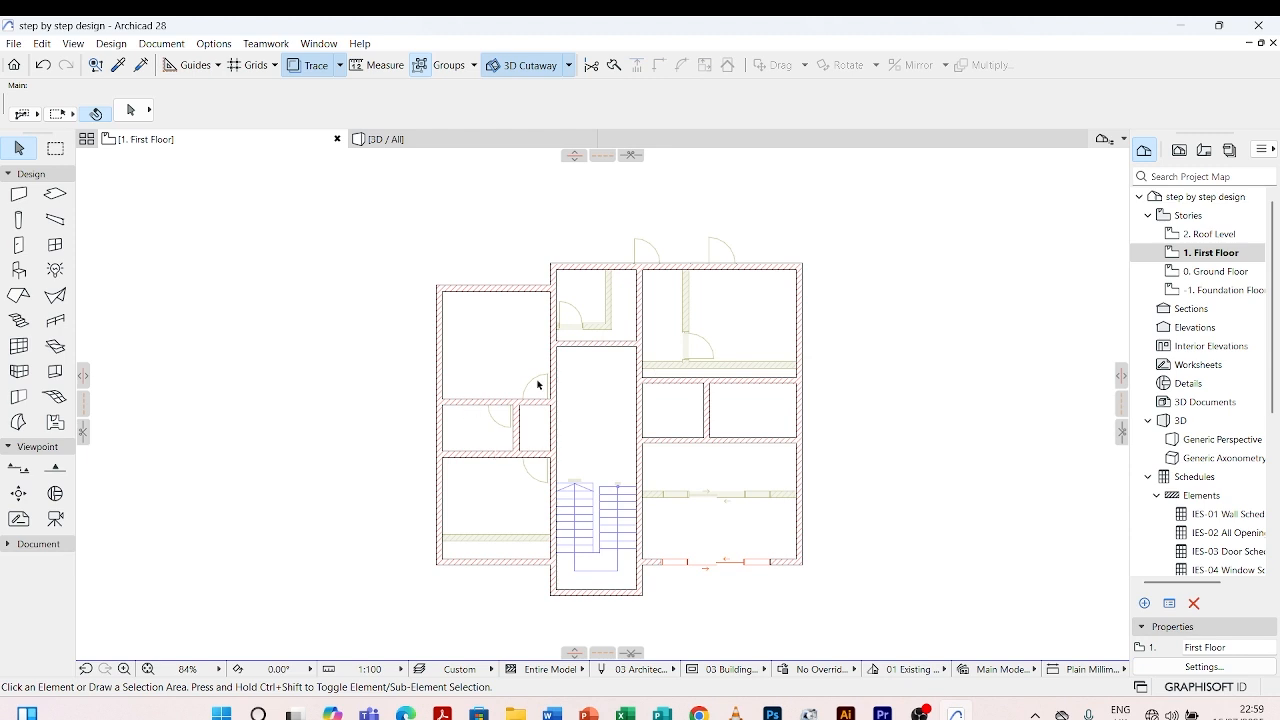
{"action": "left_click", "coordinate": [1218, 274]}
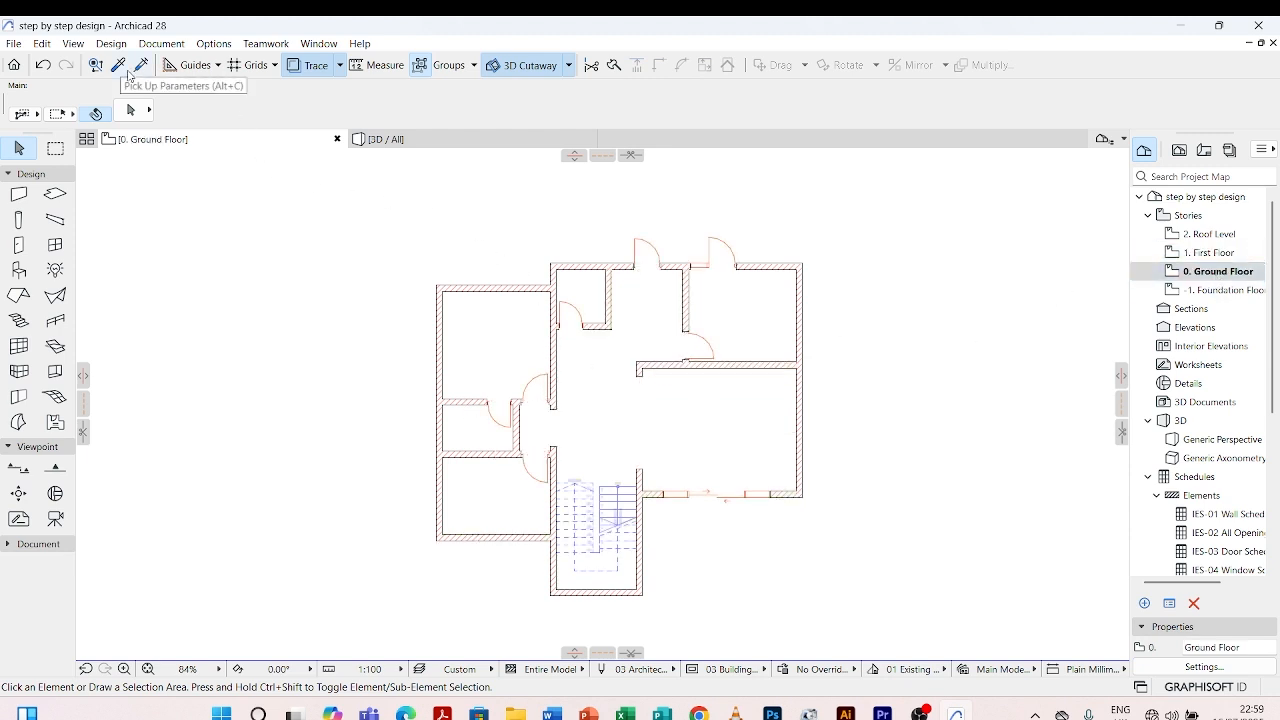
{"action": "left_click", "coordinate": [141, 64]}
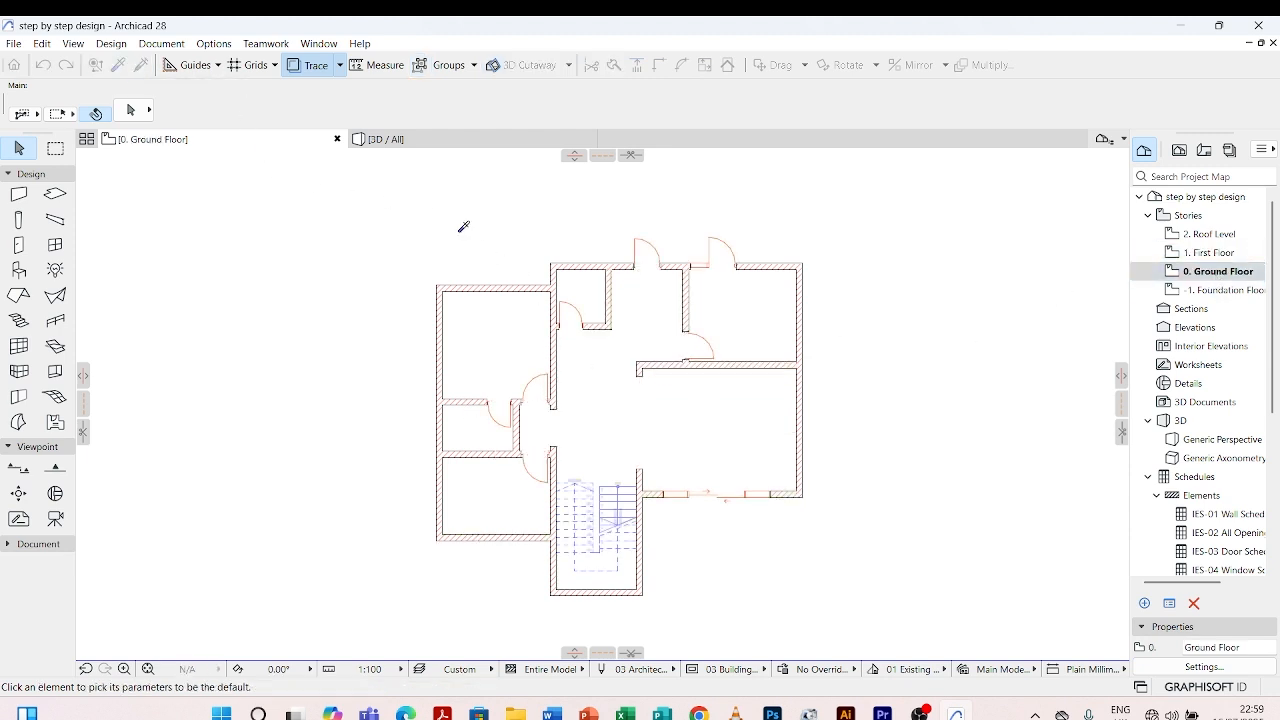
{"action": "left_click", "coordinate": [551, 398]}
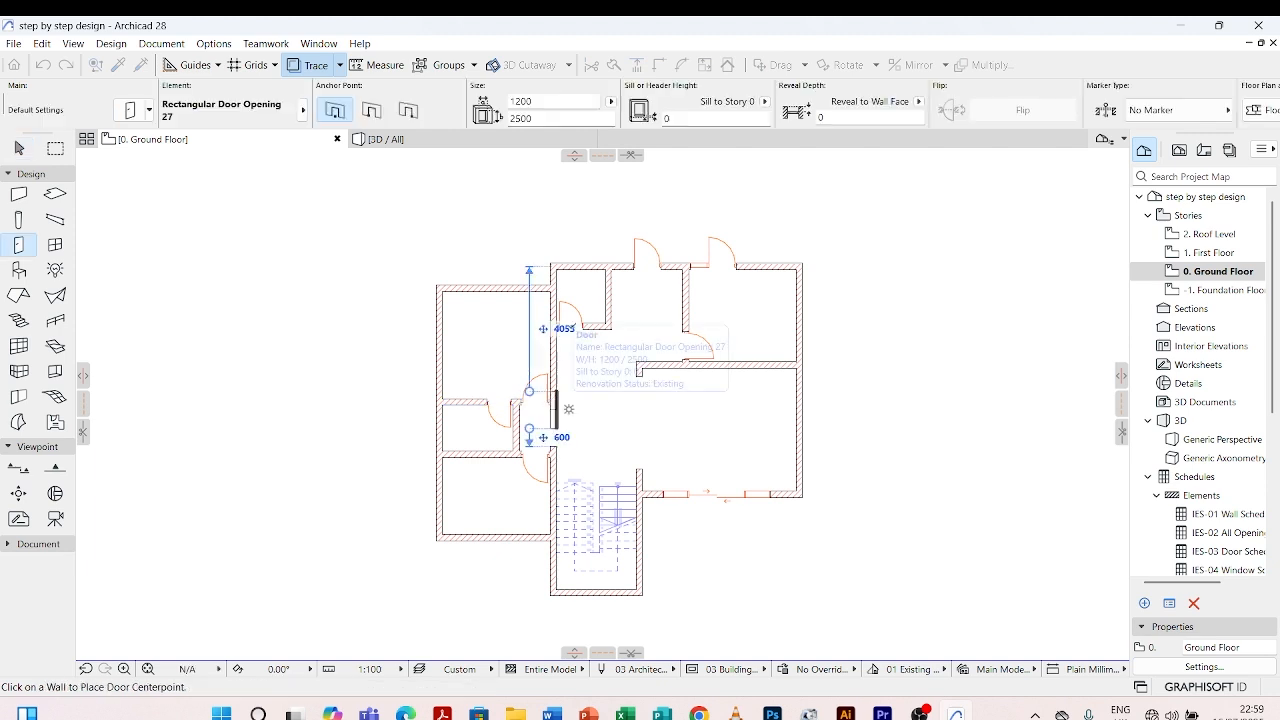
{"action": "double_click", "coordinate": [1210, 253]}
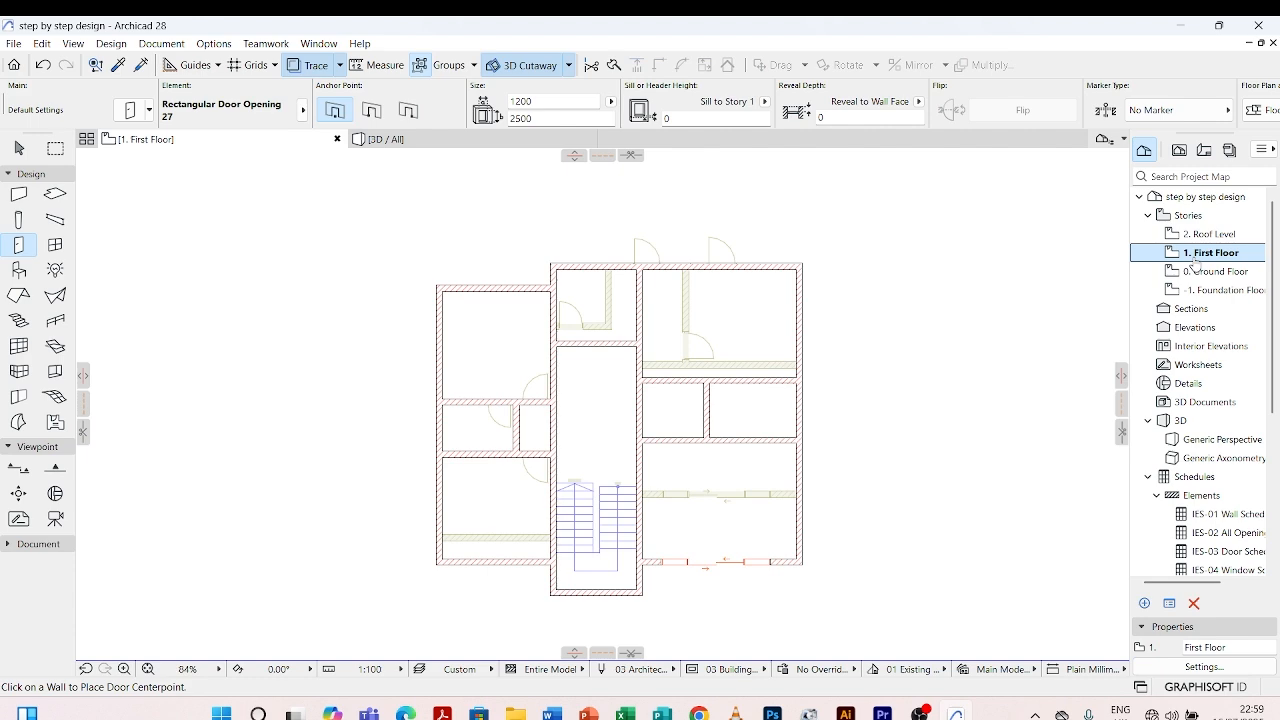
- Place the rectangular opening in the first-floor stair hall's left wall, between the small lobby's two cross walls
{"action": "scroll", "coordinate": [553, 428], "scroll_direction": "up", "scroll_amount": 6}
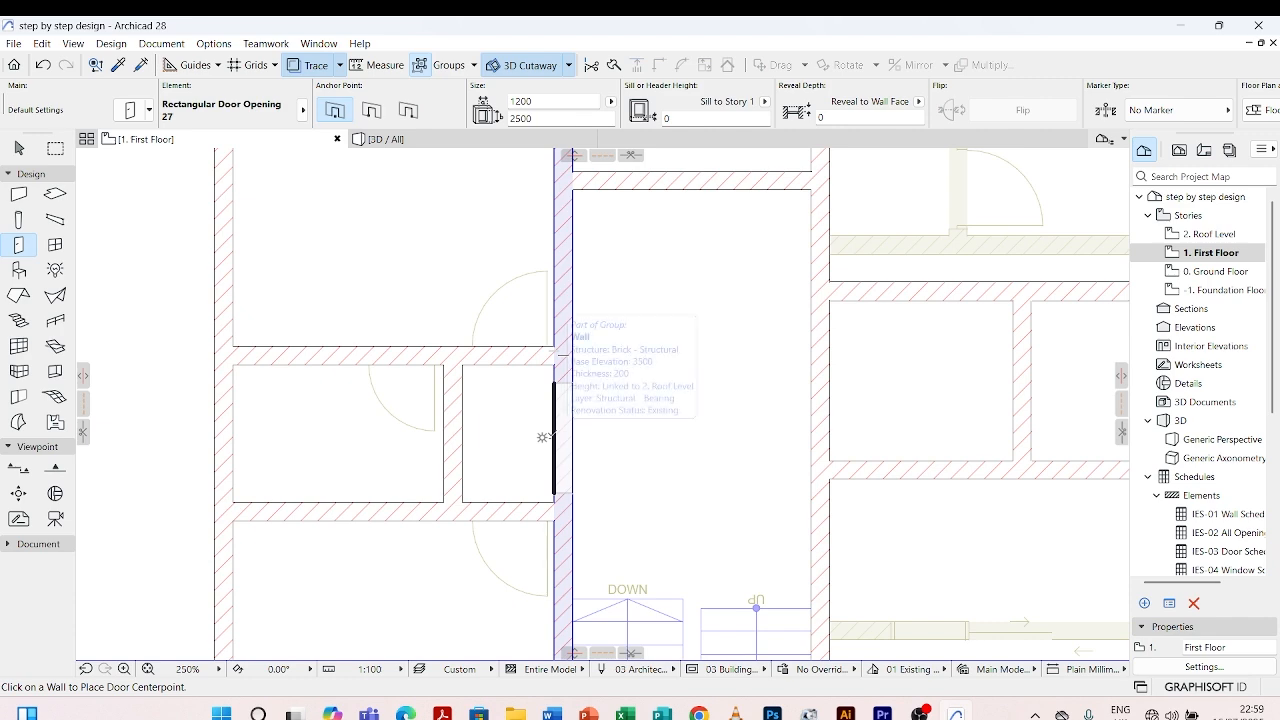
{"action": "left_click", "coordinate": [544, 437]}
{"action": "left_click", "coordinate": [515, 434]}
{"action": "scroll", "coordinate": [378, 320], "scroll_direction": "down", "scroll_amount": 5}
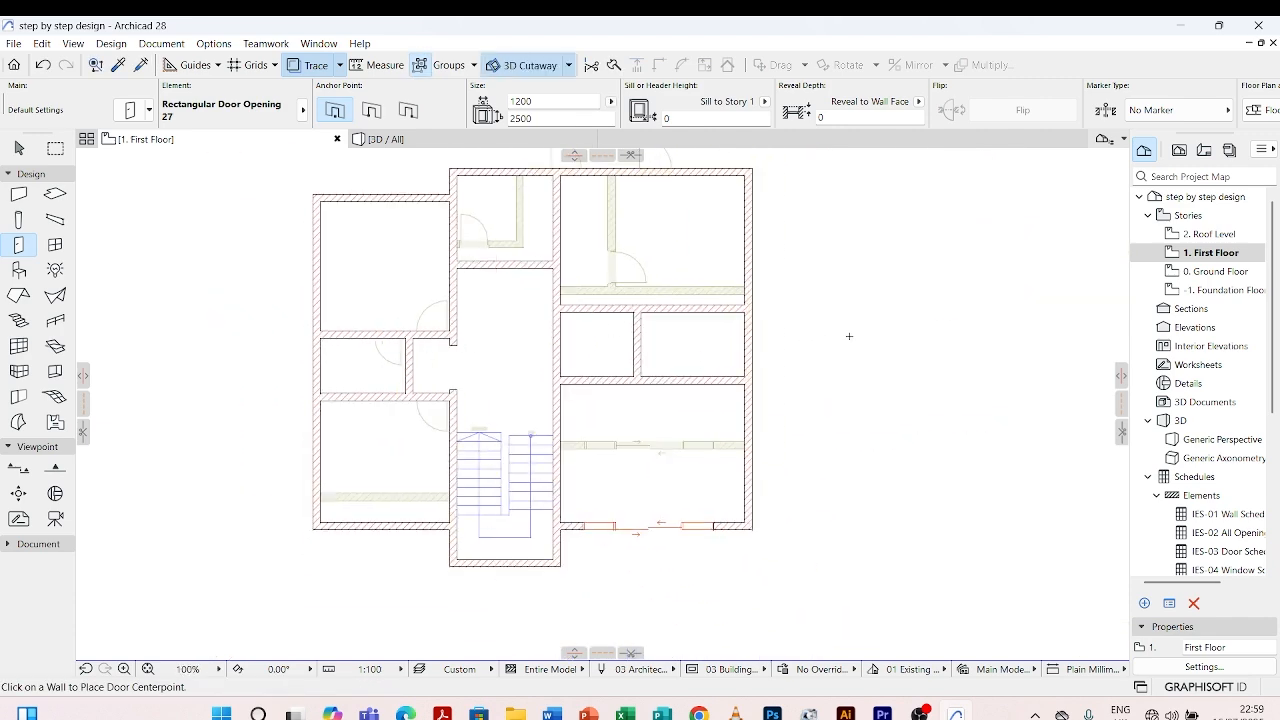
- Place the rectangular opening in the lower-right room's upper wall, about 889 mm from its left end, leading into the small left room
{"action": "scroll", "coordinate": [625, 389], "scroll_direction": "up", "scroll_amount": 5}
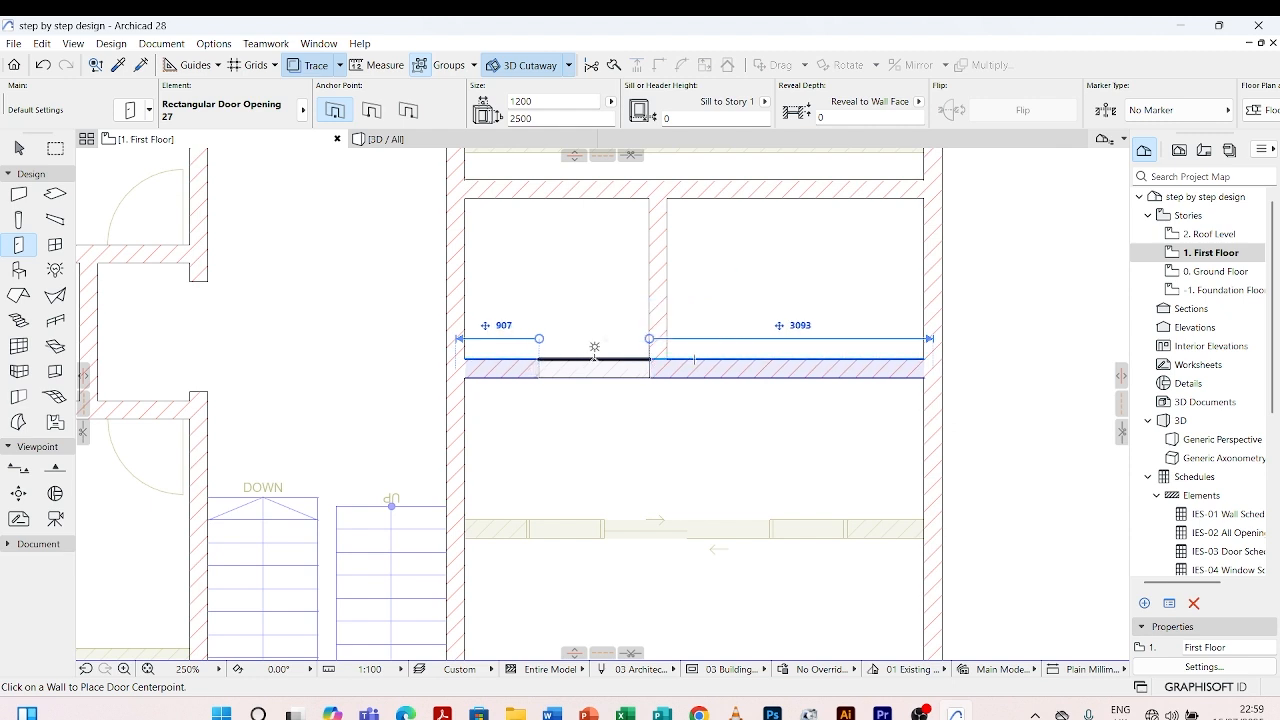
{"action": "left_click", "coordinate": [593, 347]}
{"action": "left_click", "coordinate": [592, 320]}
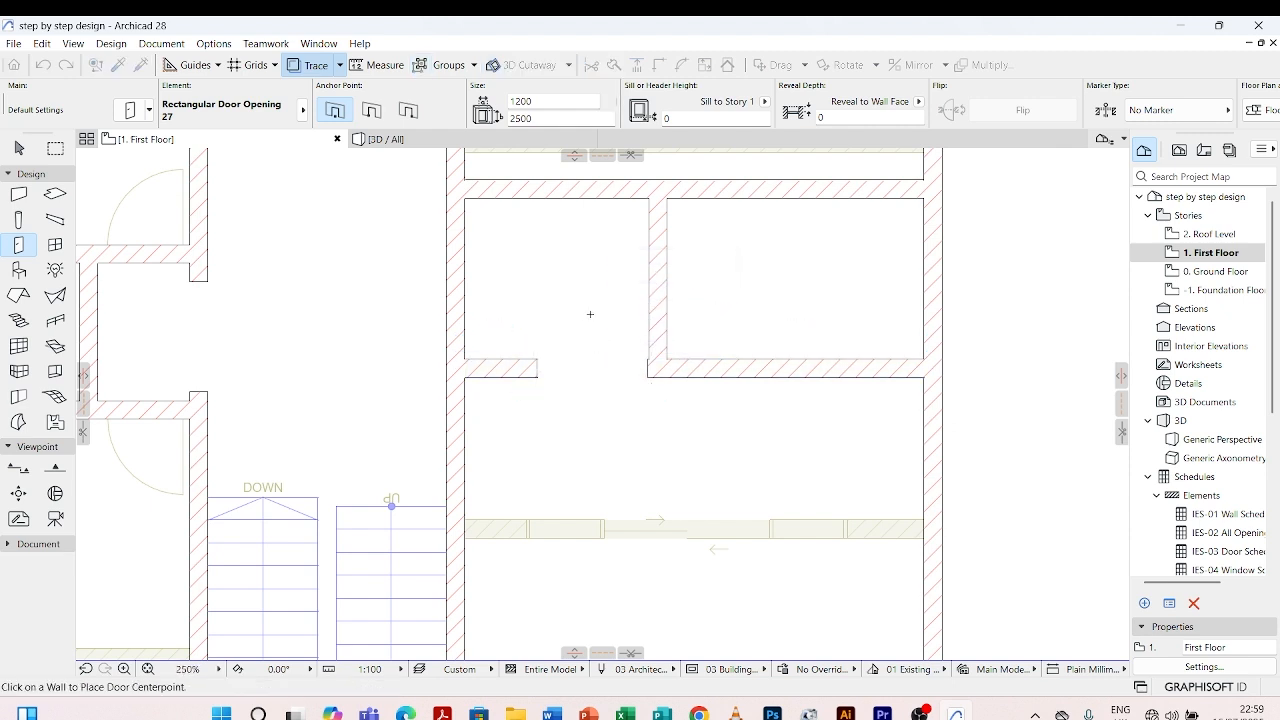
{"action": "key", "text": "Escape"}
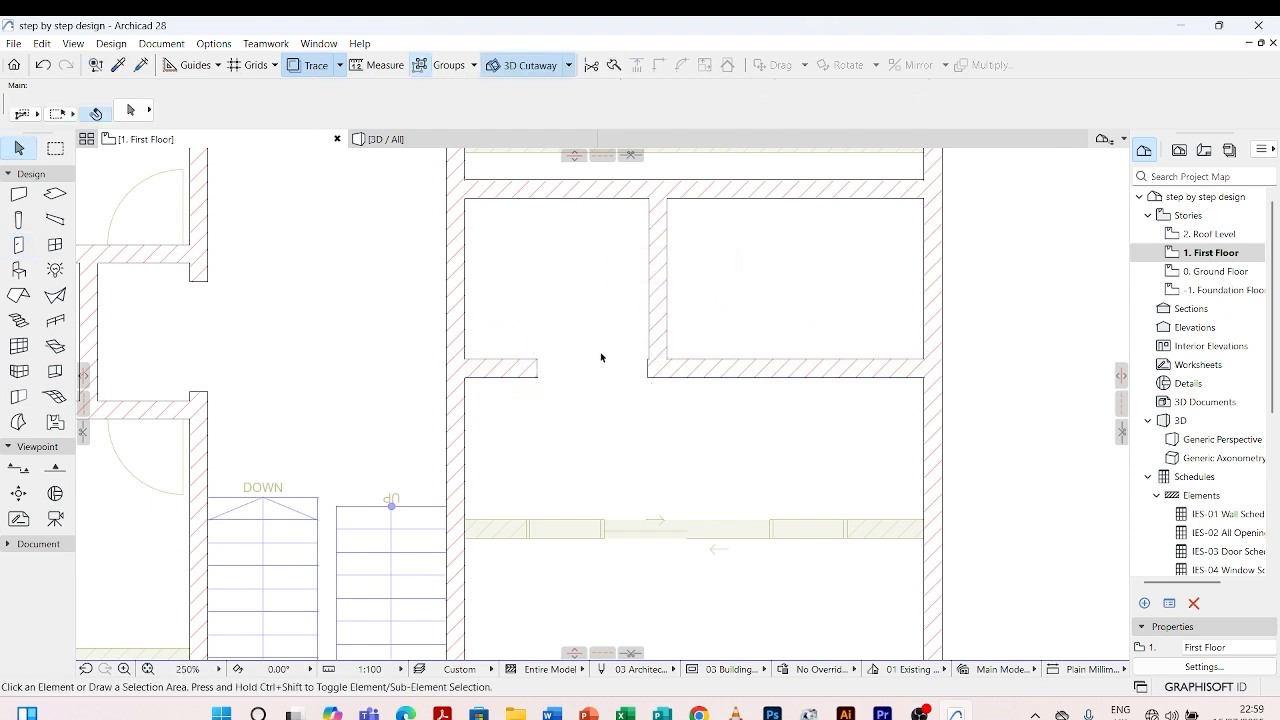
- Set the width of the opening between the lower-right room and the small room above it to 1000 mm
{"action": "left_click", "coordinate": [537, 364]}
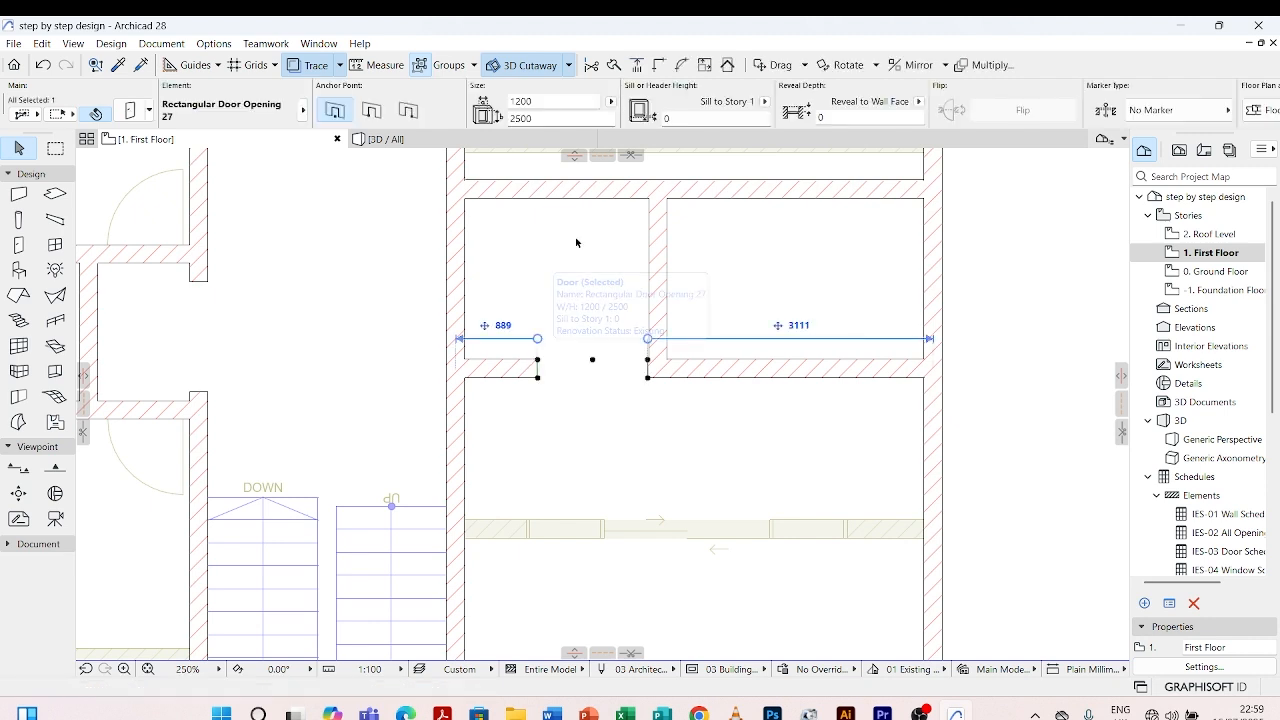
{"action": "left_click", "coordinate": [555, 100]}
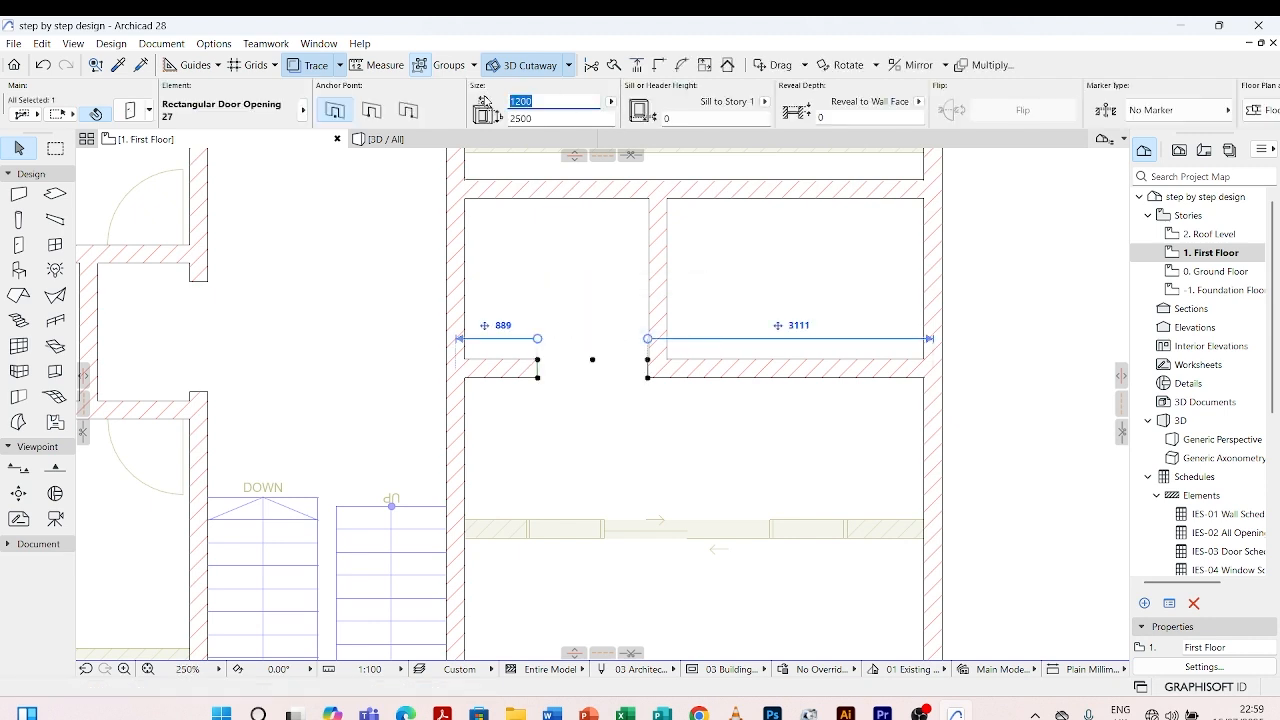
{"action": "type", "text": "1"}
{"action": "key", "text": "Return"}
{"action": "left_click", "coordinate": [617, 449]}
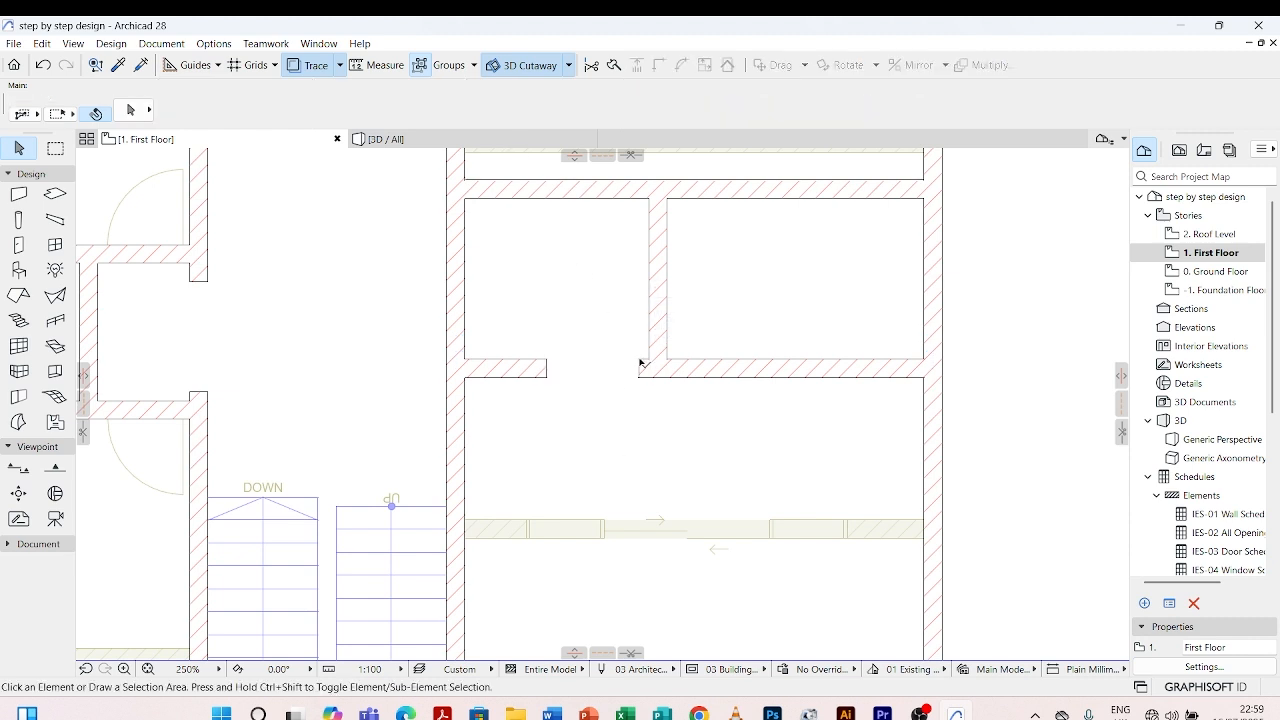
- Move the 1000 mm opening so that its right edge is flush with the left face of the partition wall
{"action": "left_click", "coordinate": [641, 363]}
{"action": "scroll", "coordinate": [643, 367], "scroll_direction": "up", "scroll_amount": 5}
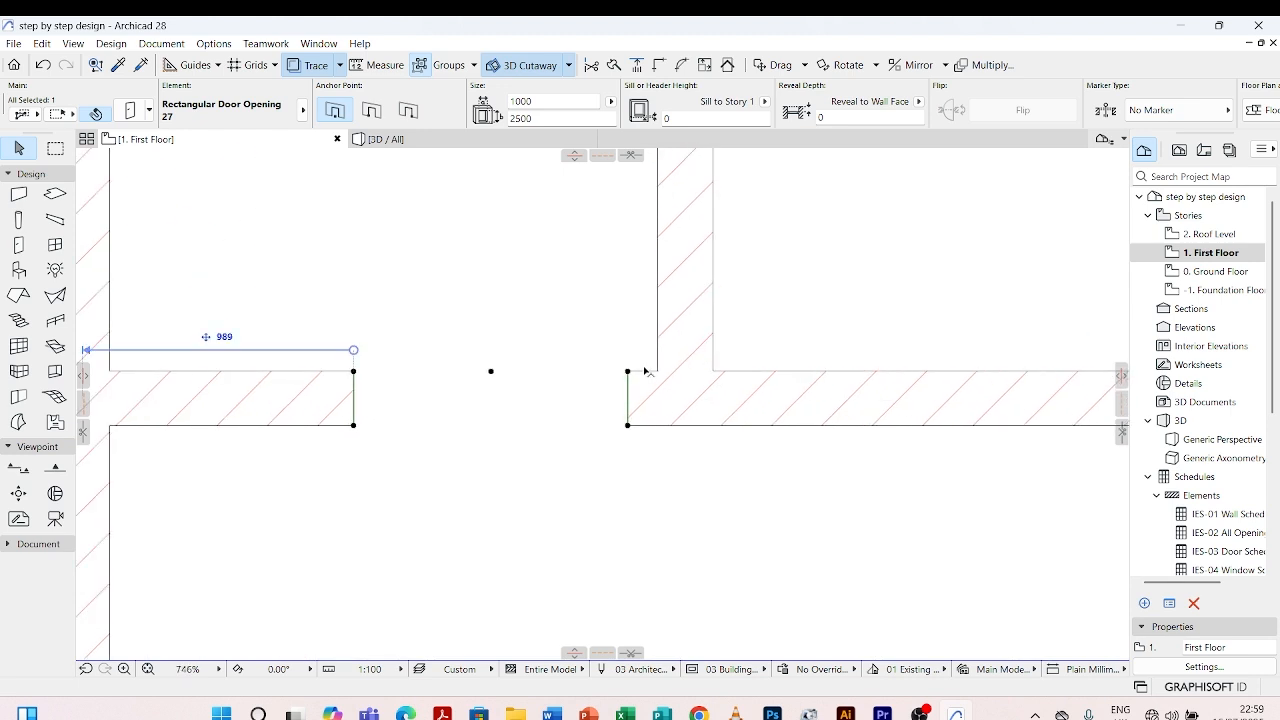
{"action": "key", "text": "ctrl+d"}
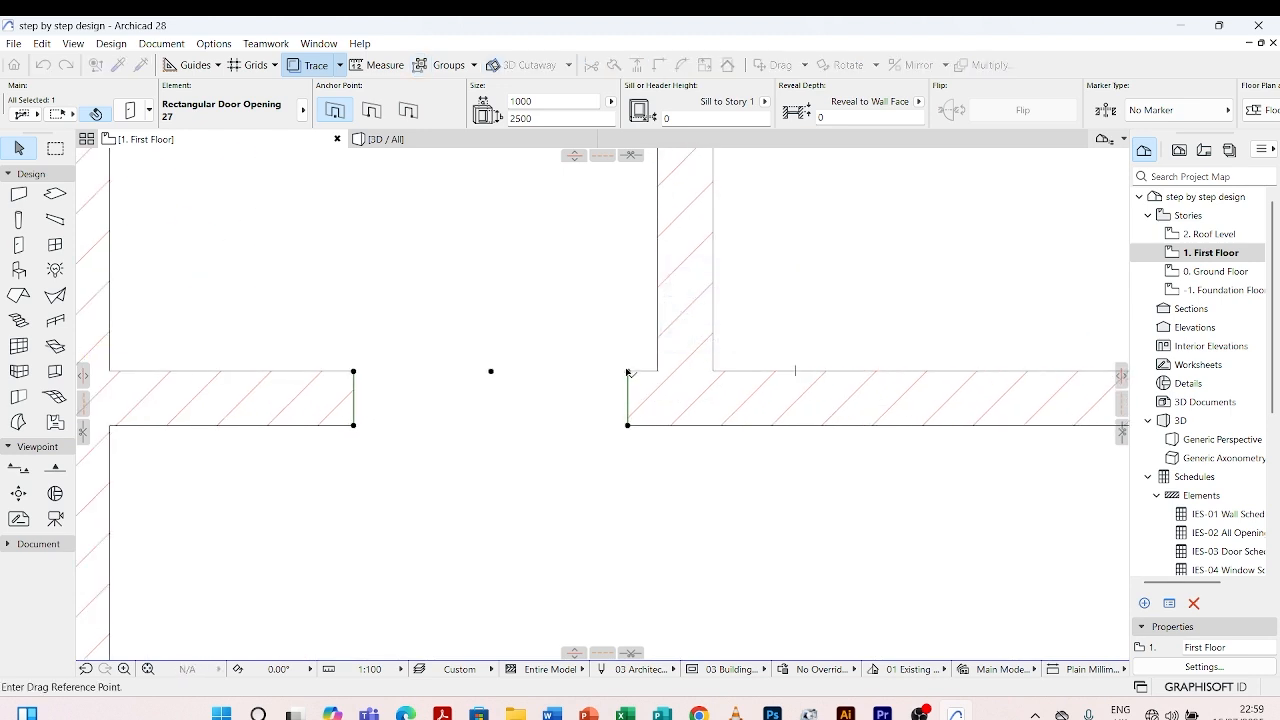
{"action": "left_click", "coordinate": [628, 373]}
{"action": "left_click", "coordinate": [657, 372]}
{"action": "left_click", "coordinate": [630, 477]}
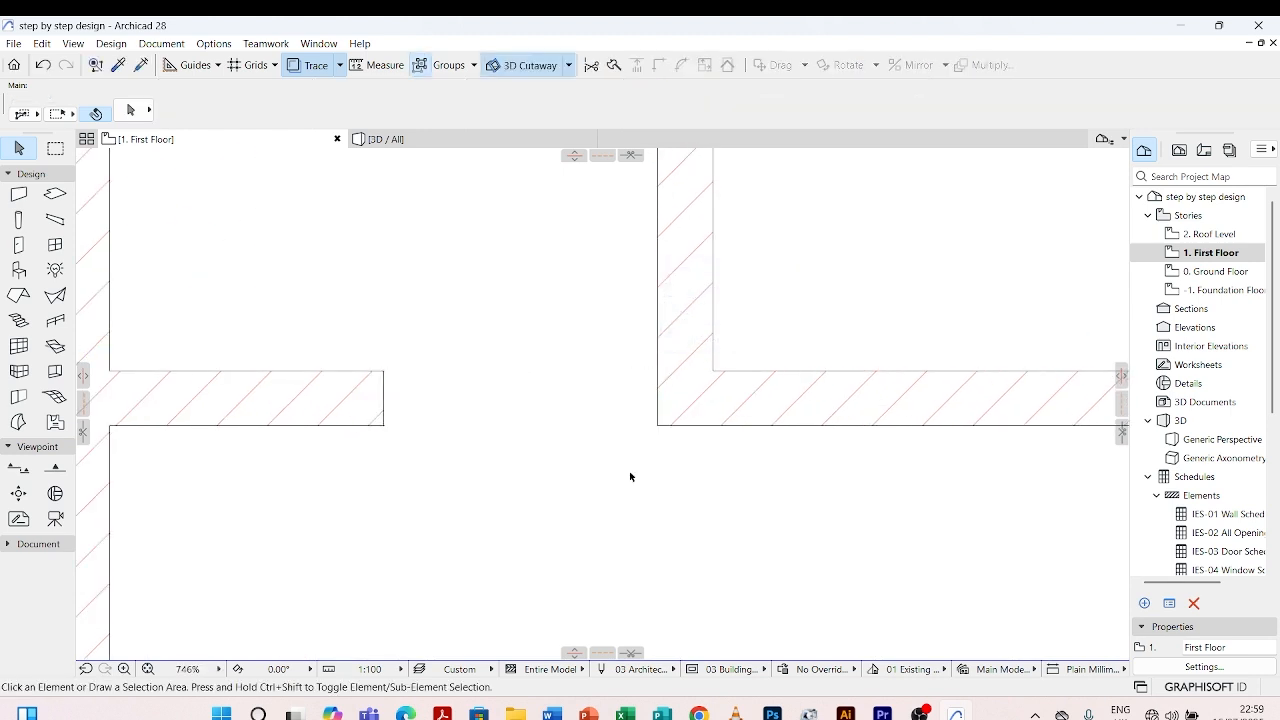
{"action": "scroll", "coordinate": [575, 420], "scroll_direction": "down", "scroll_amount": 5}
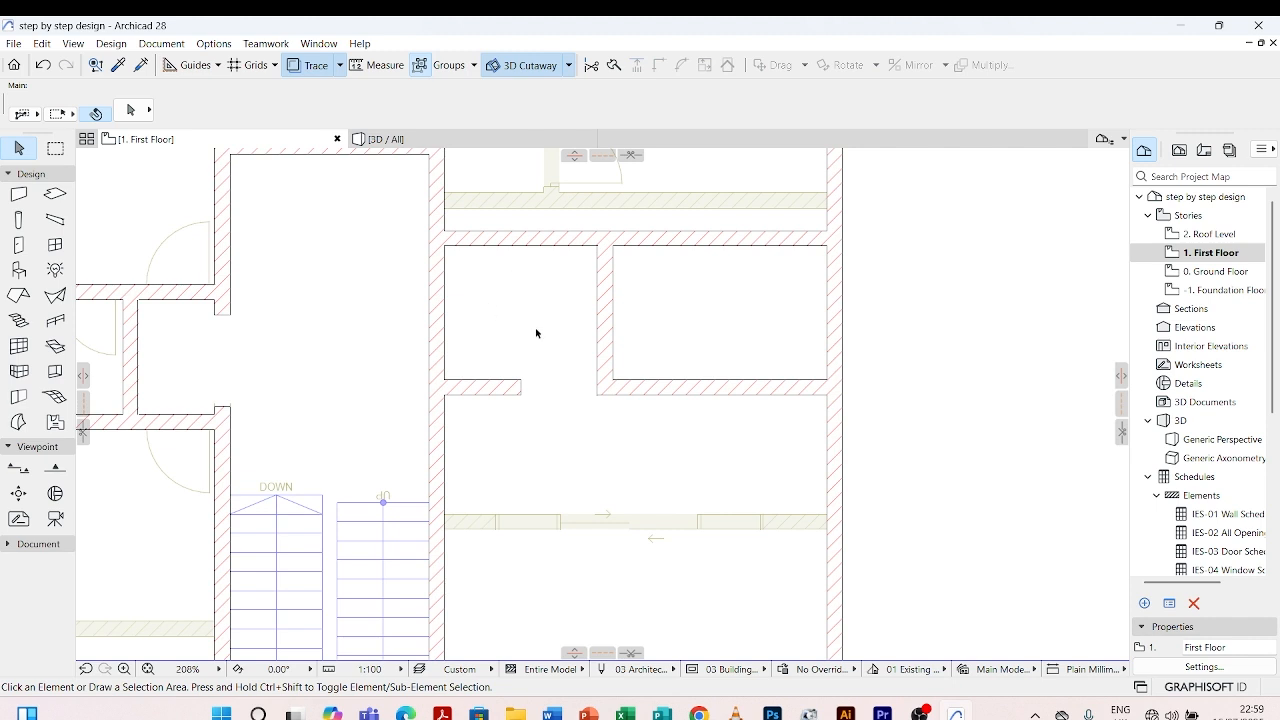
- Pick up the settings of the ground floor lower-left room's 900 by 2500 mm door with transom and return to the first floor
{"action": "scroll", "coordinate": [545, 435], "scroll_direction": "down", "scroll_amount": 2}
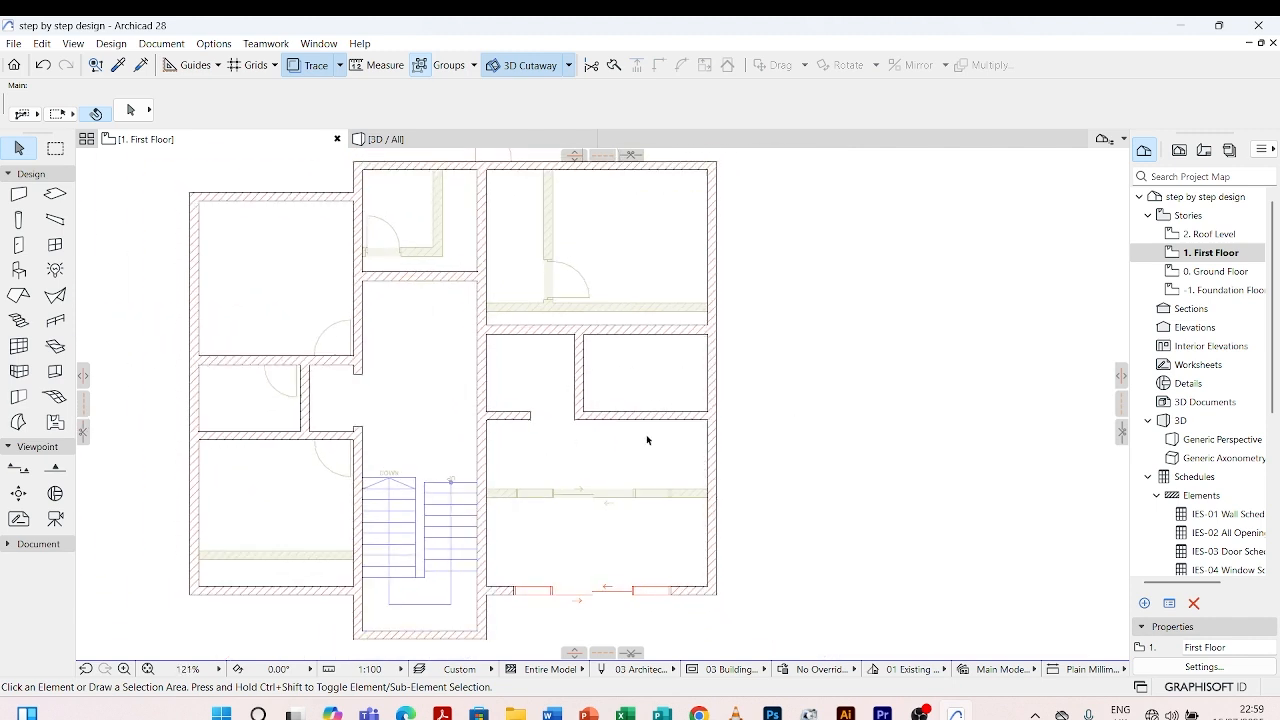
{"action": "left_click", "coordinate": [1193, 258]}
{"action": "double_click", "coordinate": [1196, 271]}
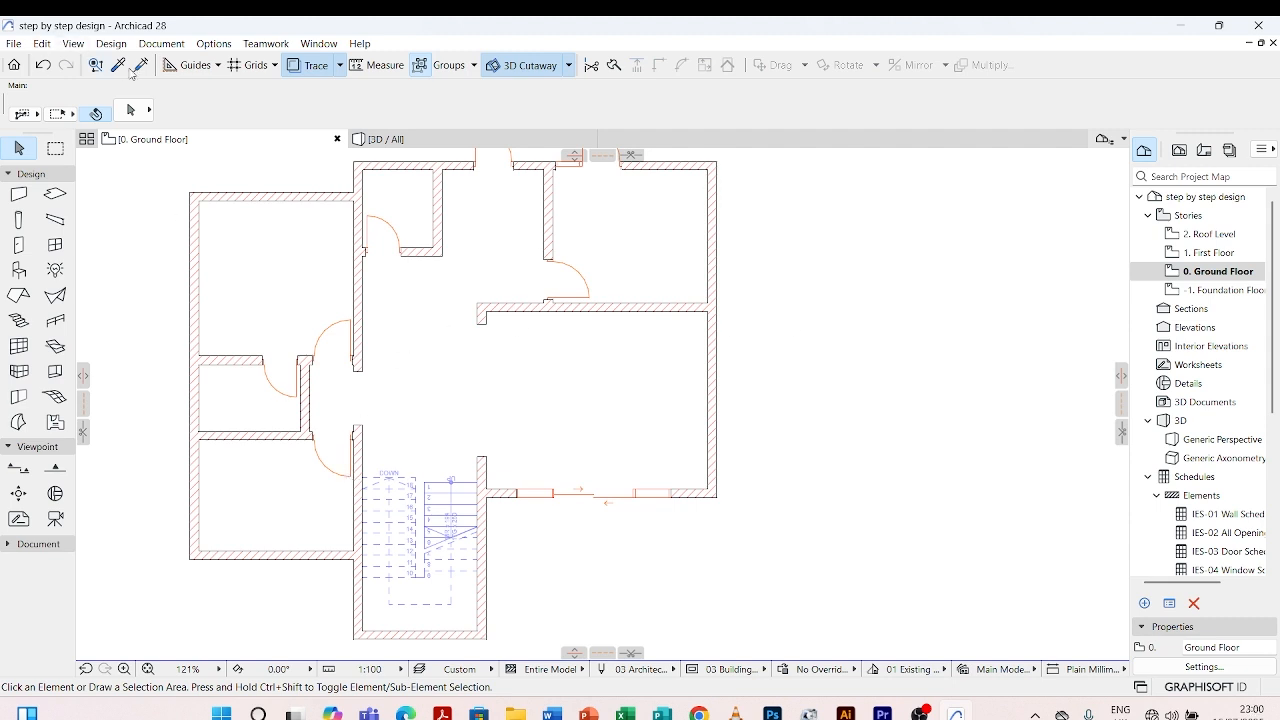
{"action": "left_click", "coordinate": [118, 65]}
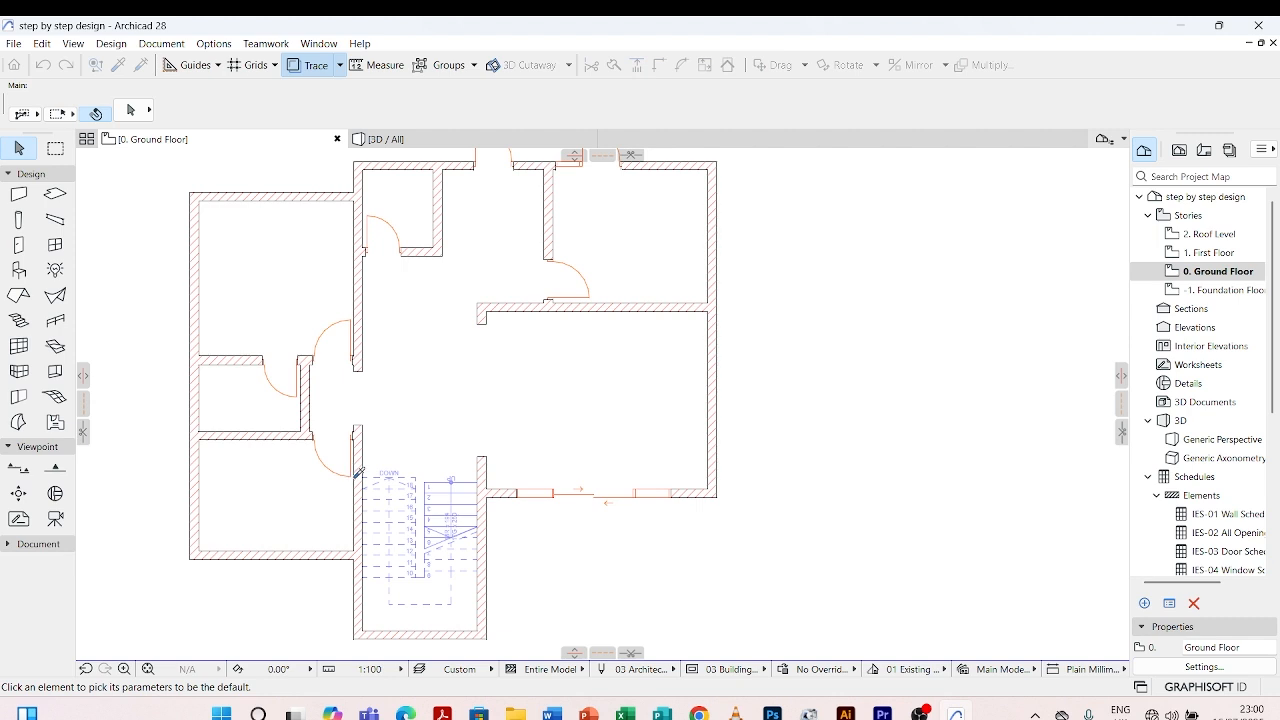
{"action": "left_click", "coordinate": [352, 462]}
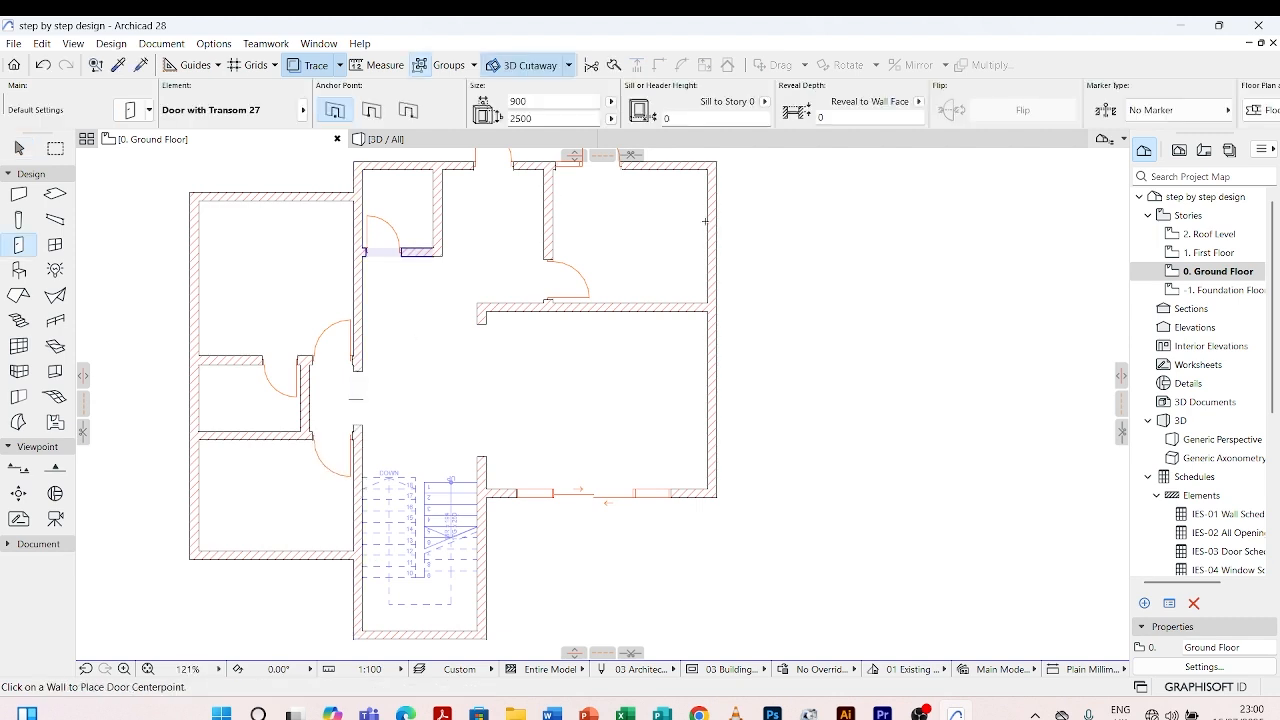
{"action": "double_click", "coordinate": [1208, 252]}
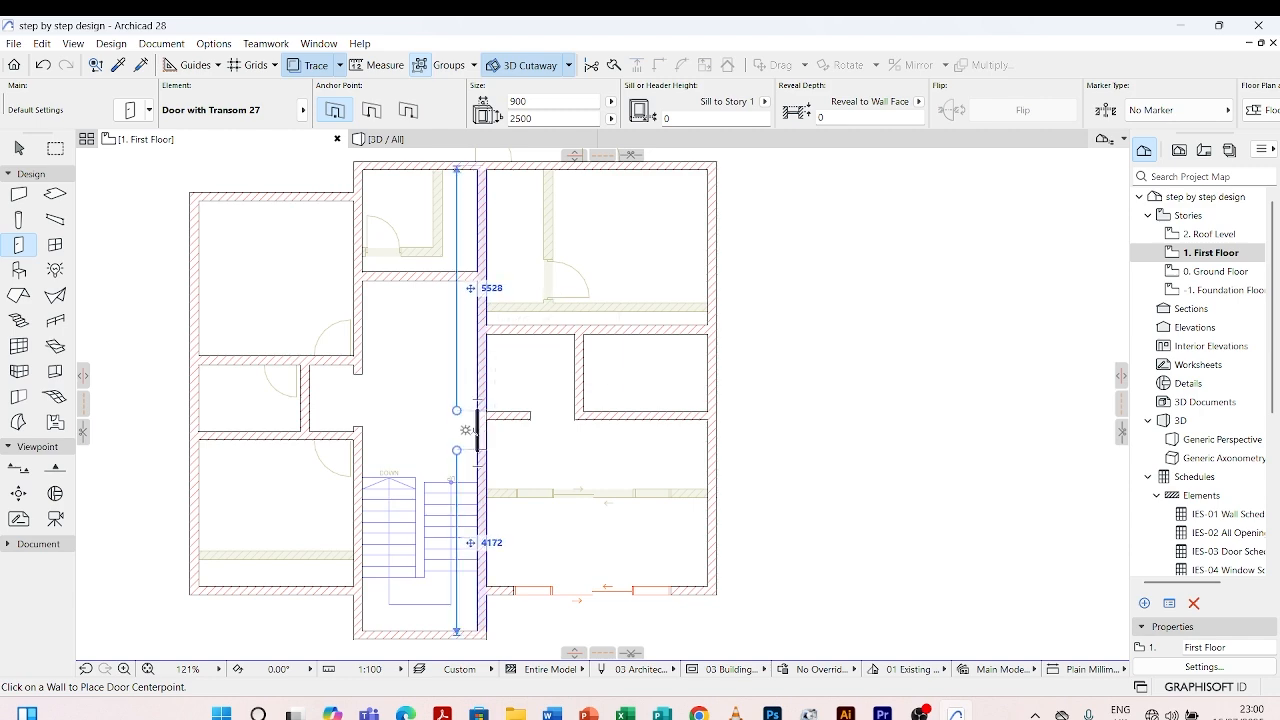
- Place the 900 mm transom door in the stair hall's right wall, just below the small room, hinged at its upper jamb and swinging into the lower-right room
{"action": "scroll", "coordinate": [475, 438], "scroll_direction": "up", "scroll_amount": 3}
{"action": "scroll", "coordinate": [475, 438], "scroll_direction": "up", "scroll_amount": 1}
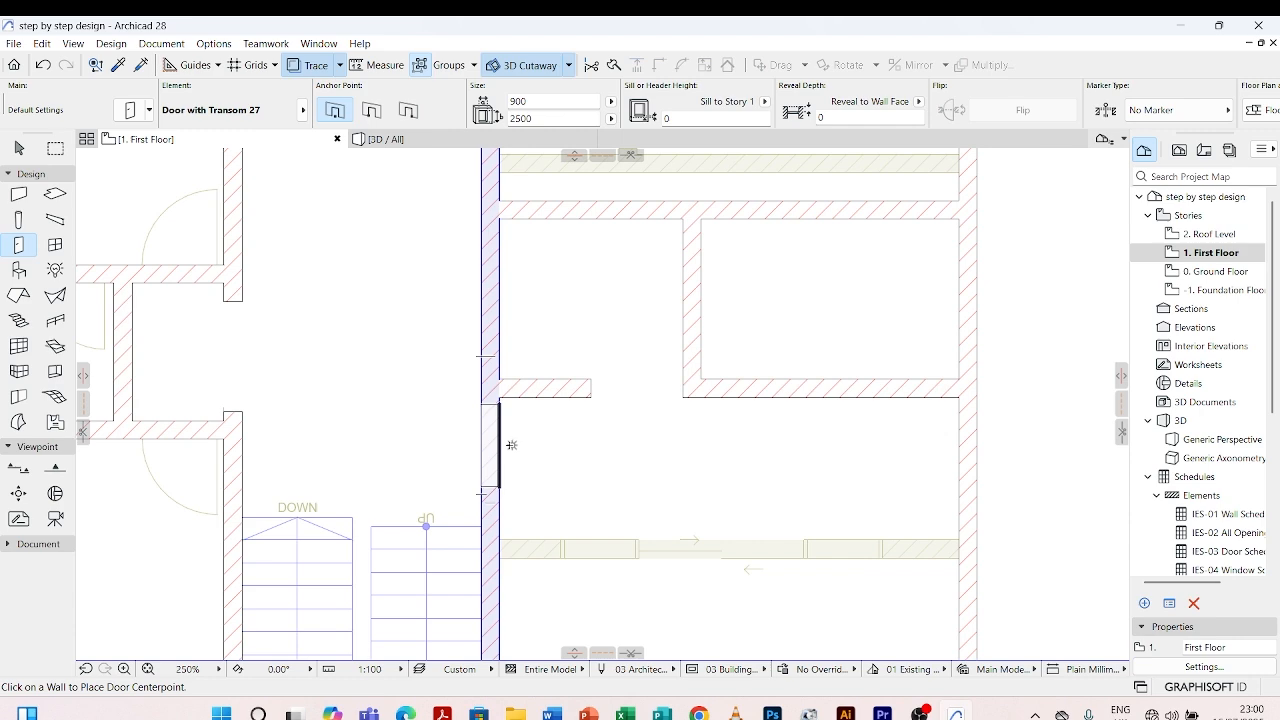
{"action": "left_click", "coordinate": [511, 444]}
{"action": "left_click", "coordinate": [551, 343]}
{"action": "scroll", "coordinate": [449, 297], "scroll_direction": "down", "scroll_amount": 4}
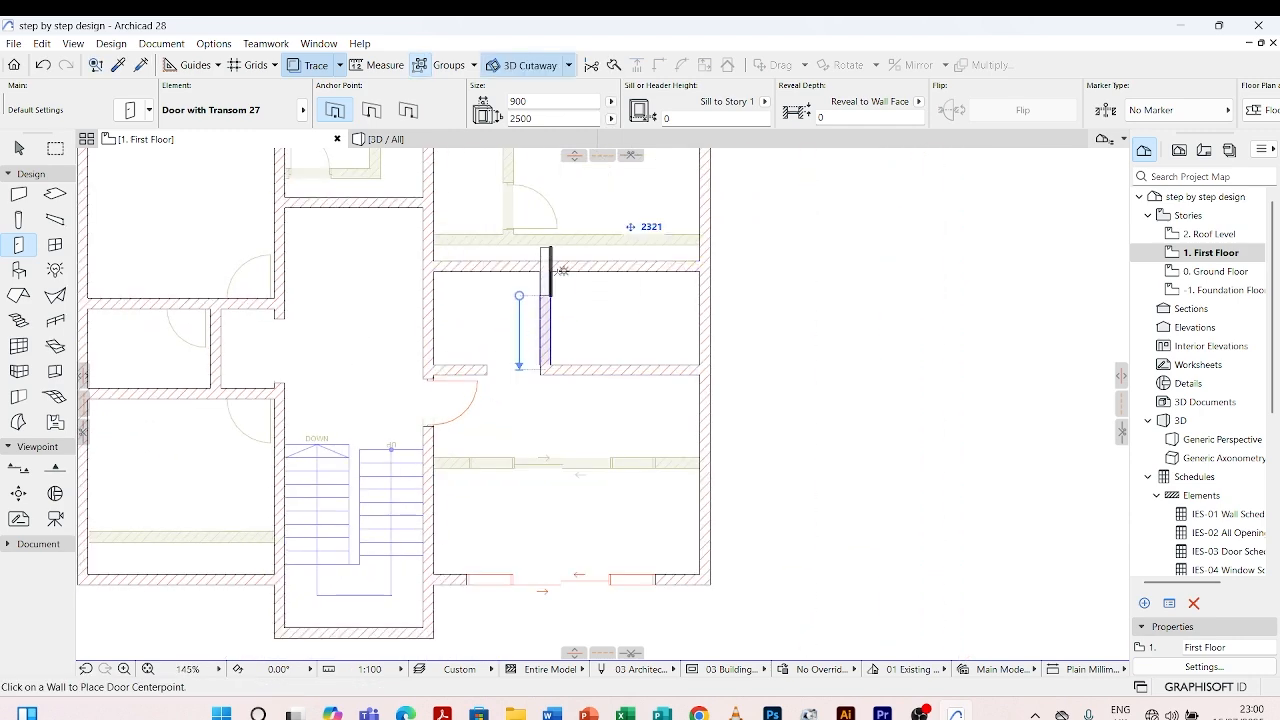
- Place another transom door in the hall's right wall, about 2270 mm above the first, hinged at its lower jamb and swinging into the upper-right room
{"action": "scroll", "coordinate": [612, 386], "scroll_direction": "down", "scroll_amount": 4}
{"action": "scroll", "coordinate": [500, 300], "scroll_direction": "up", "scroll_amount": 6}
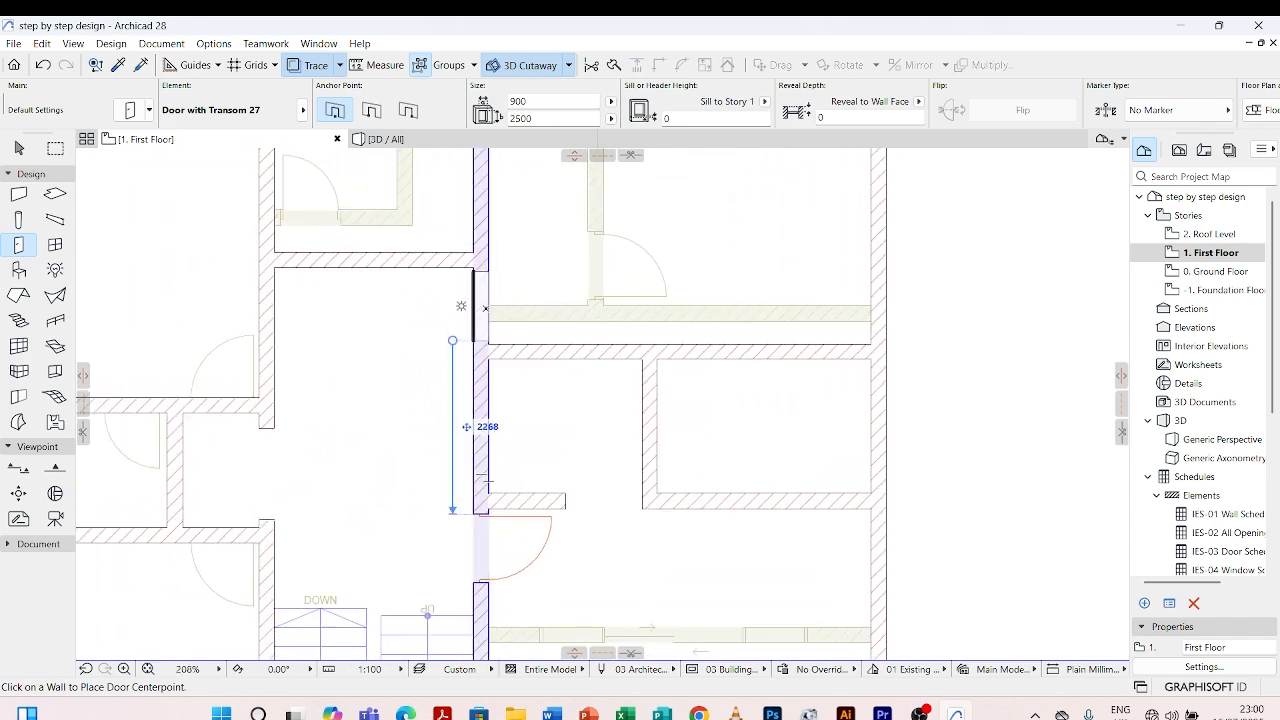
{"action": "left_click", "coordinate": [485, 306]}
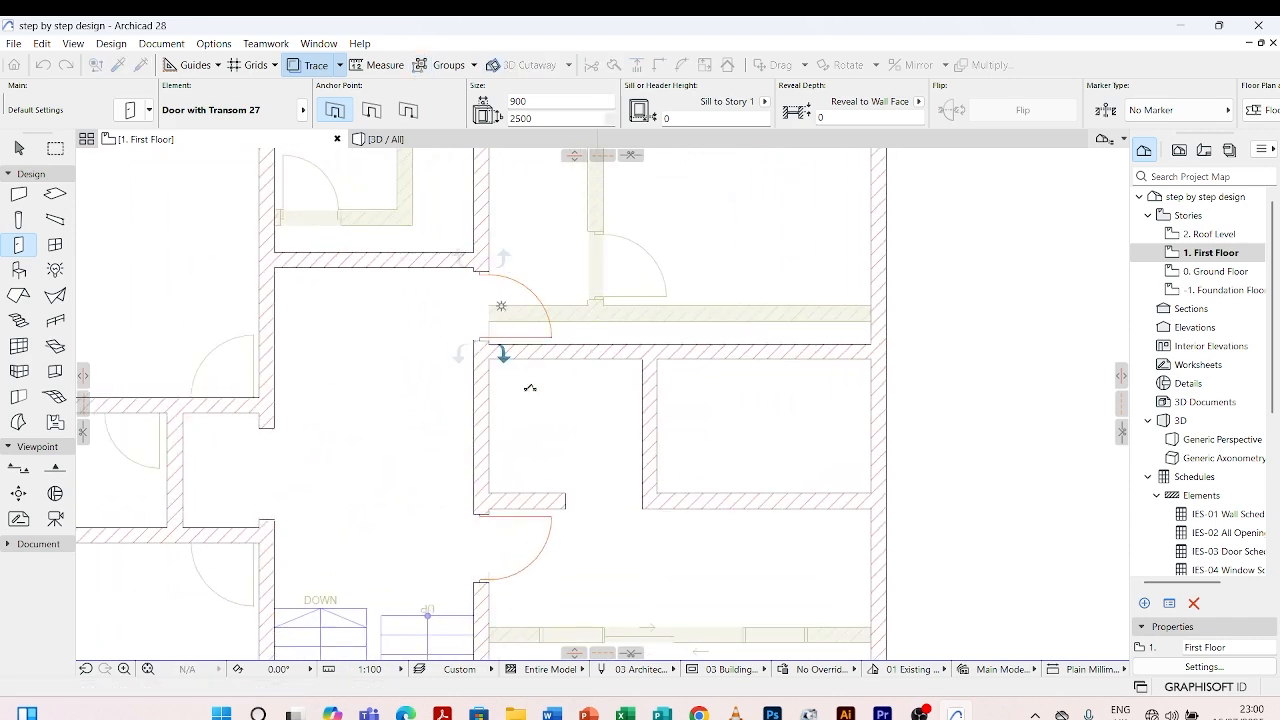
{"action": "left_click", "coordinate": [530, 388]}
- Place a transom door near the right end of the hall's upper wall, hinged on the right and swinging into the upper-middle room
{"action": "scroll", "coordinate": [530, 388], "scroll_direction": "down", "scroll_amount": 4}
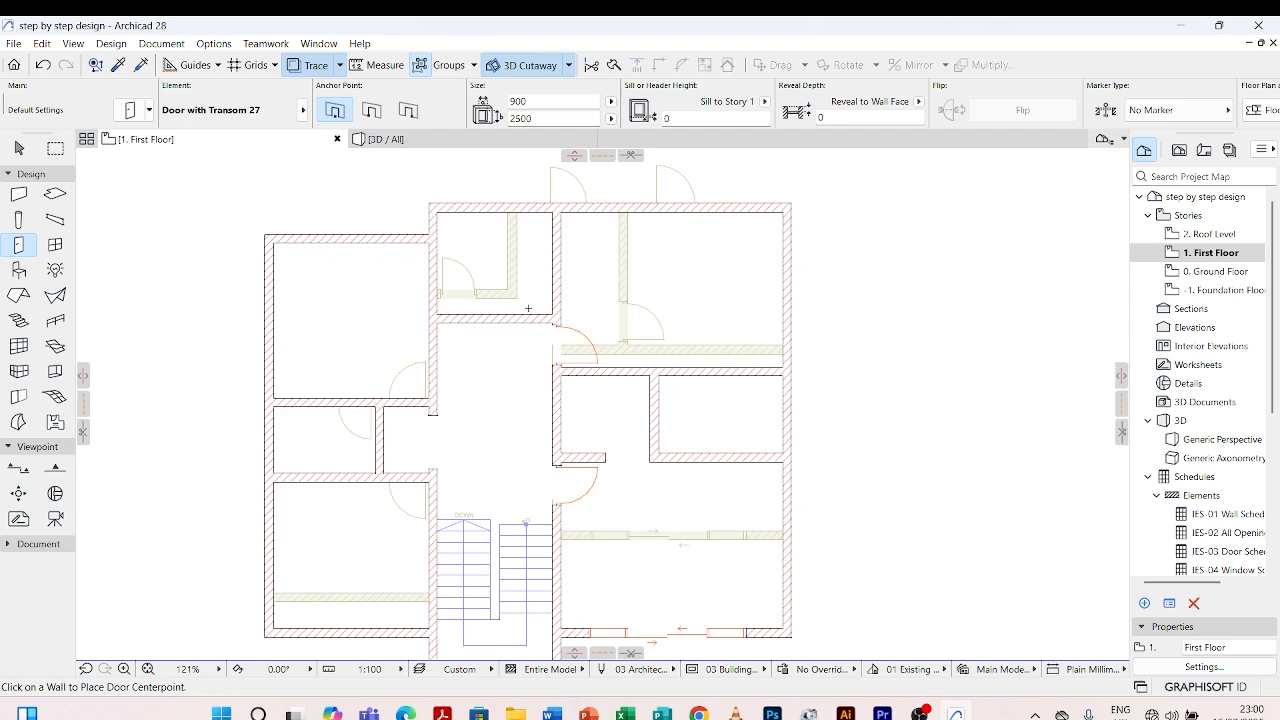
{"action": "scroll", "coordinate": [526, 309], "scroll_direction": "up", "scroll_amount": 4}
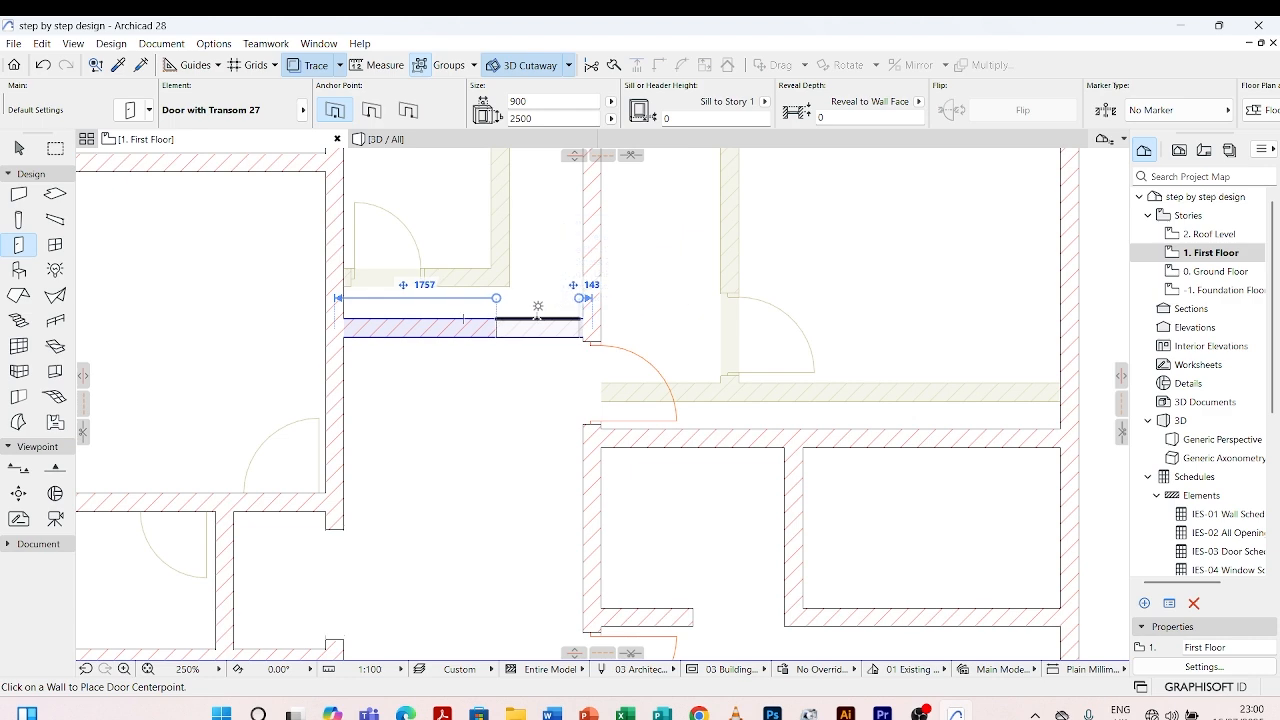
{"action": "scroll", "coordinate": [525, 318], "scroll_direction": "up", "scroll_amount": 5}
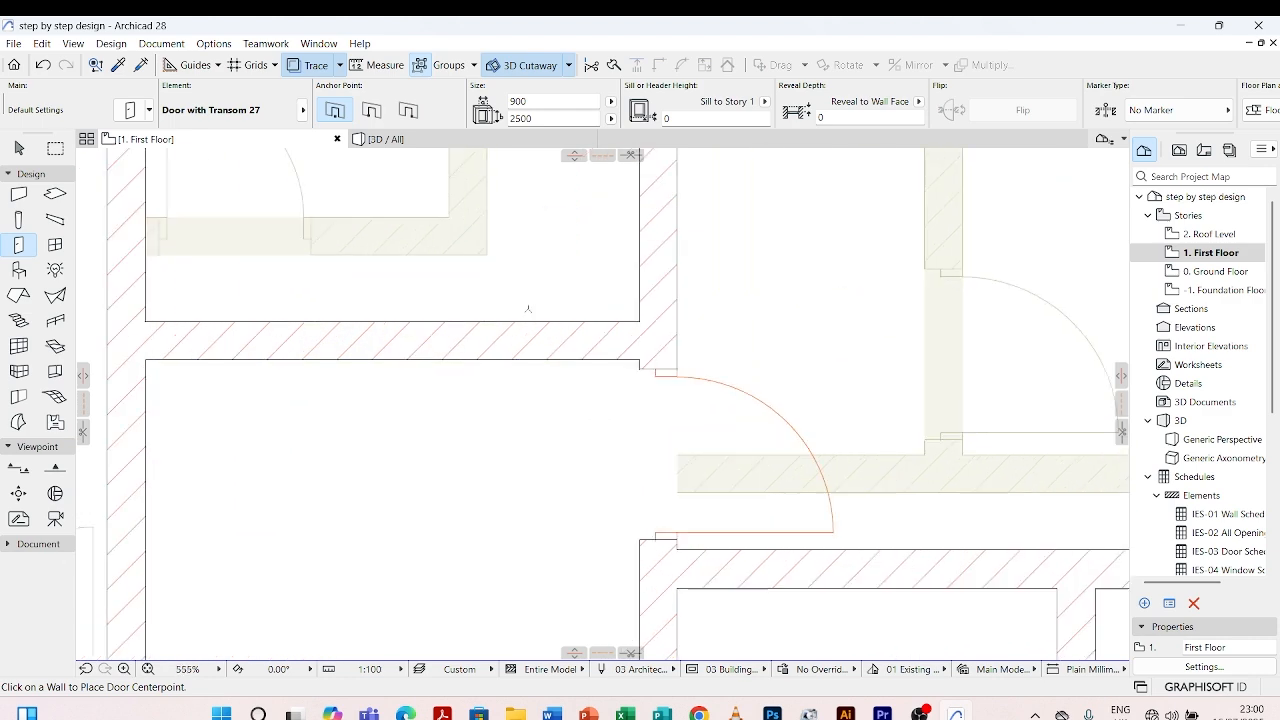
{"action": "left_click", "coordinate": [533, 318]}
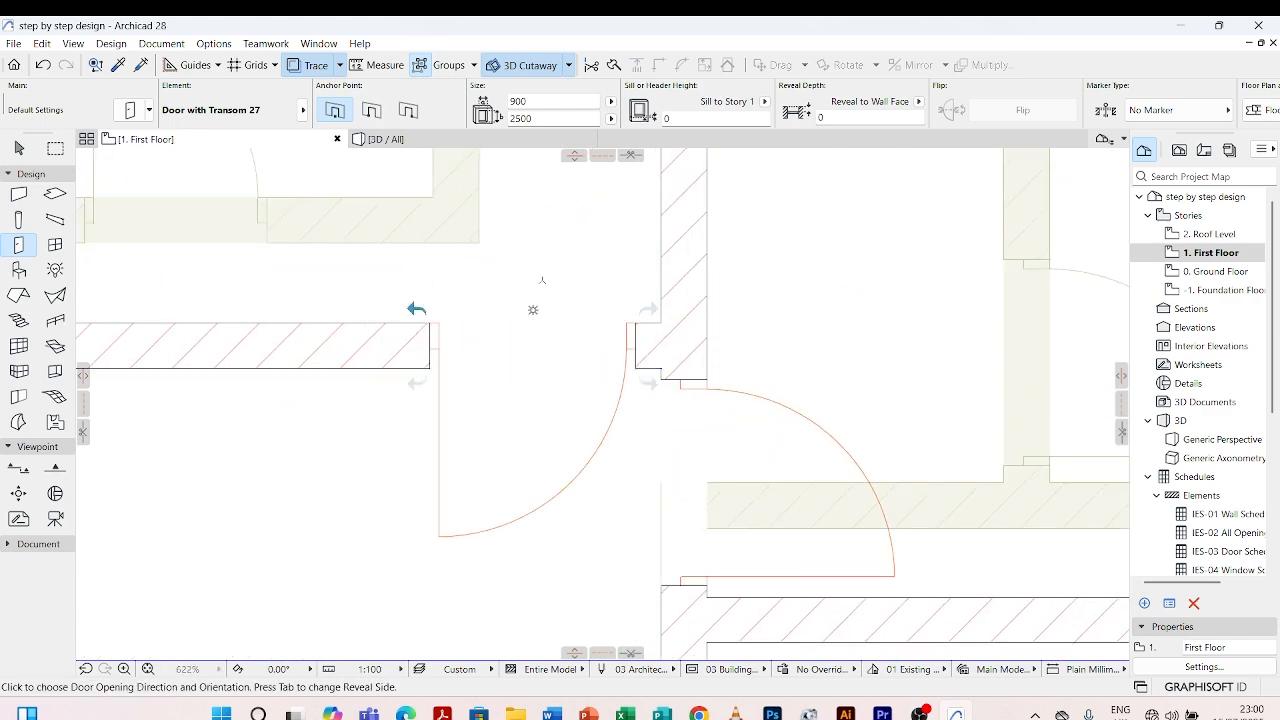
{"action": "left_click", "coordinate": [578, 265]}
- Place a 900 by 2500 mm transom door near the right end of the lower-left room's upper wall, hinged on the right and swinging into that room
{"action": "scroll", "coordinate": [586, 265], "scroll_direction": "down", "scroll_amount": 10}
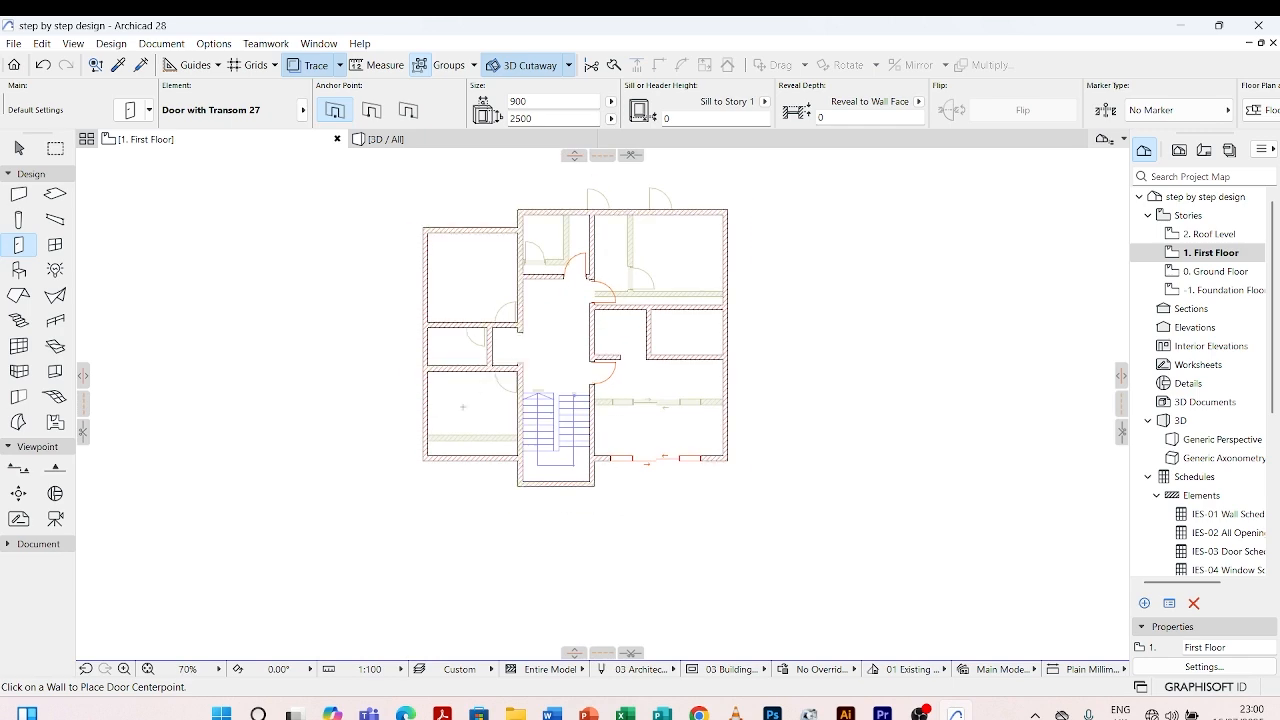
{"action": "scroll", "coordinate": [518, 390], "scroll_direction": "up", "scroll_amount": 8}
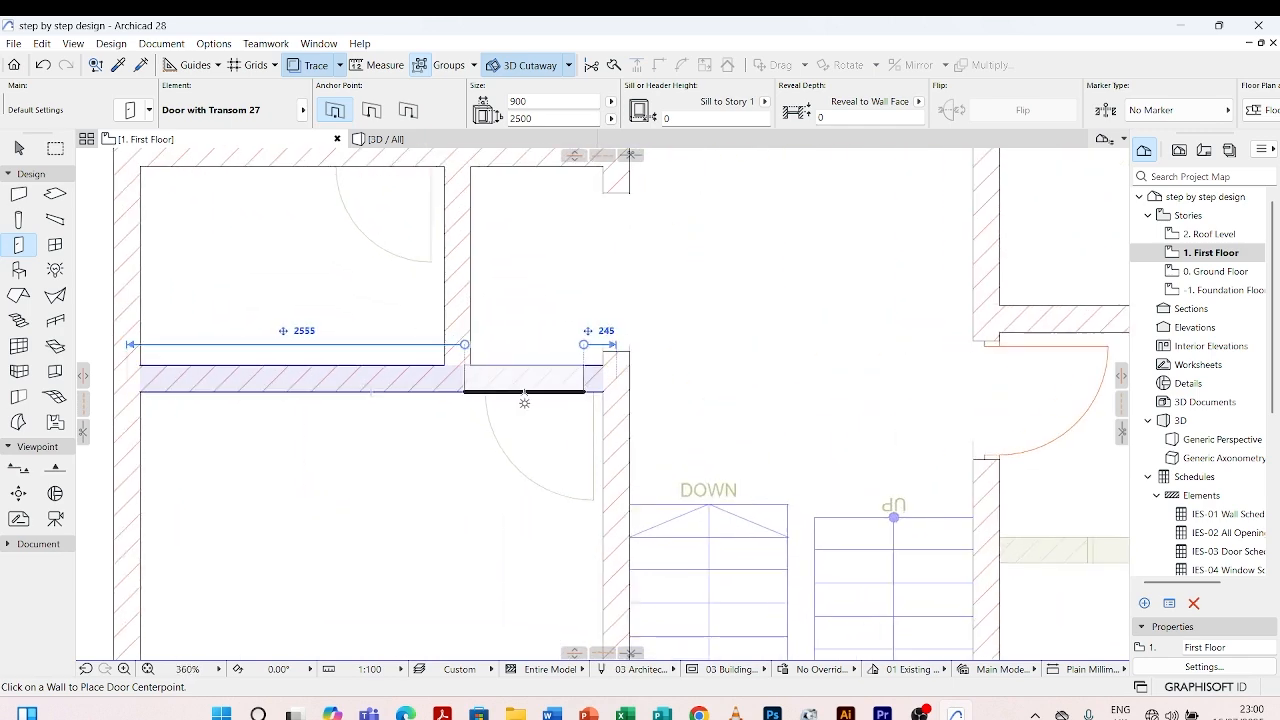
{"action": "left_click", "coordinate": [533, 388]}
{"action": "left_click", "coordinate": [551, 488]}
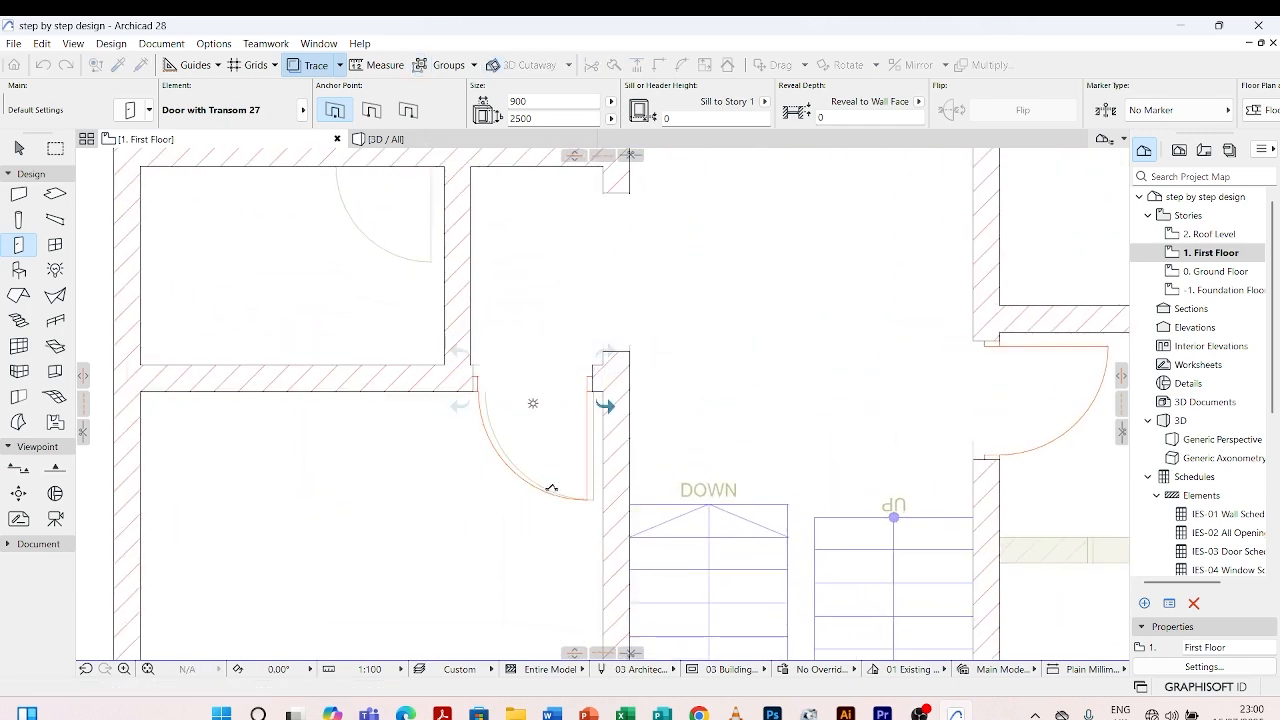
- Place another transom door at the right end of the upper-left room's lower wall, hinged on the right and swinging up into that room
{"action": "scroll", "coordinate": [530, 420], "scroll_direction": "down", "scroll_amount": 5}
{"action": "scroll", "coordinate": [516, 342], "scroll_direction": "up", "scroll_amount": 5}
{"action": "scroll", "coordinate": [516, 342], "scroll_direction": "up", "scroll_amount": 1}
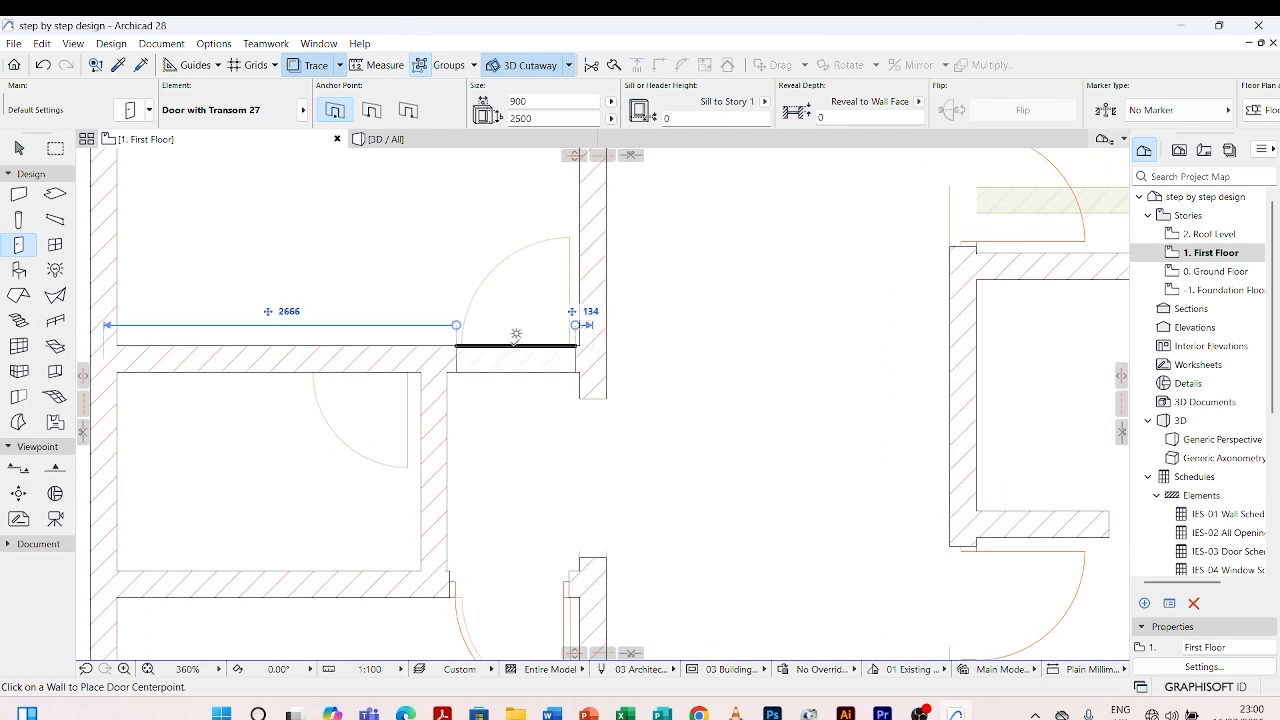
{"action": "left_click", "coordinate": [516, 336]}
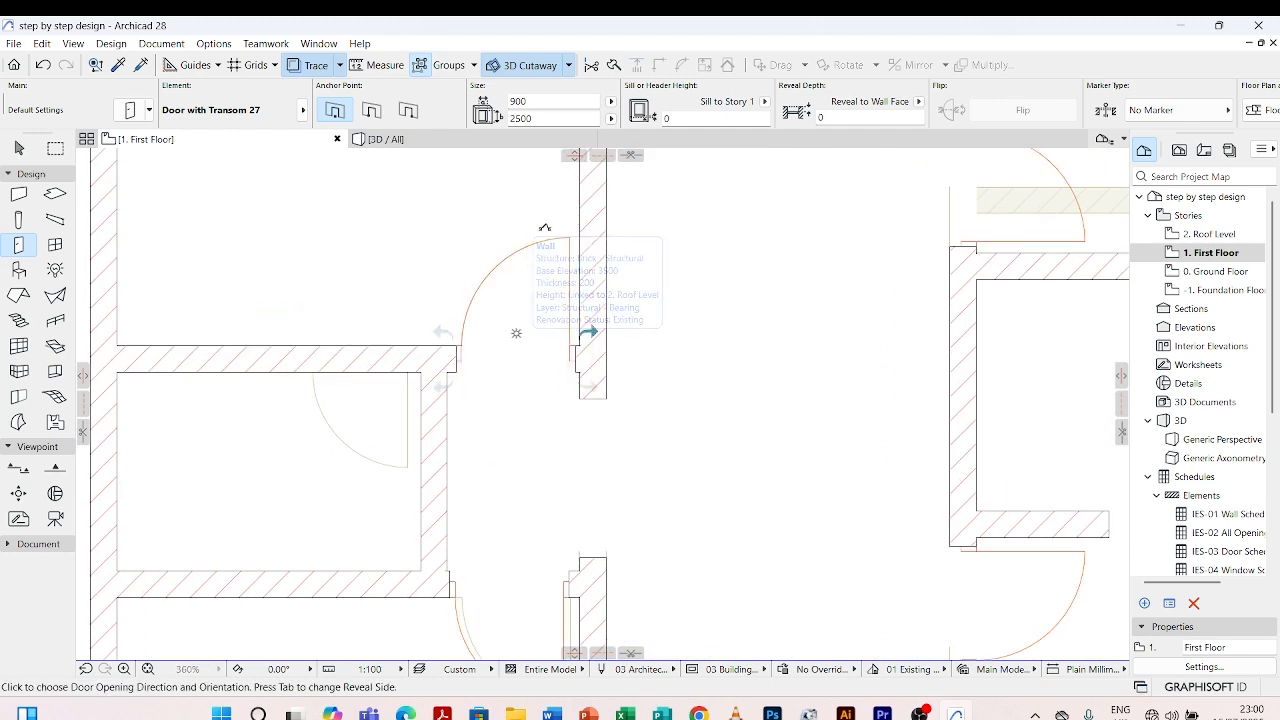
{"action": "left_click", "coordinate": [530, 220]}
- Move the lower-left room's door right along its wall to line up its leaf with the traced ground floor door
{"action": "scroll", "coordinate": [482, 225], "scroll_direction": "down", "scroll_amount": 5}
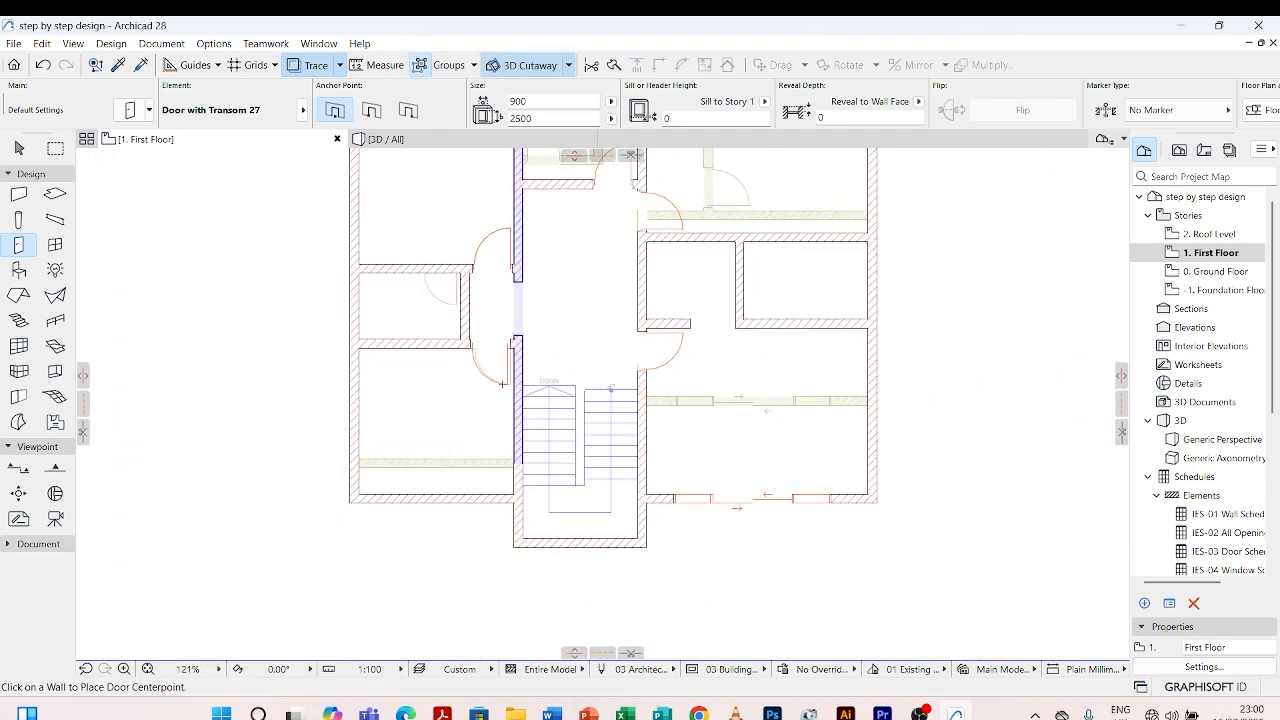
{"action": "scroll", "coordinate": [505, 381], "scroll_direction": "up", "scroll_amount": 8}
{"action": "key", "text": "Escape"}
{"action": "scroll", "coordinate": [528, 240], "scroll_direction": "up", "scroll_amount": 4}
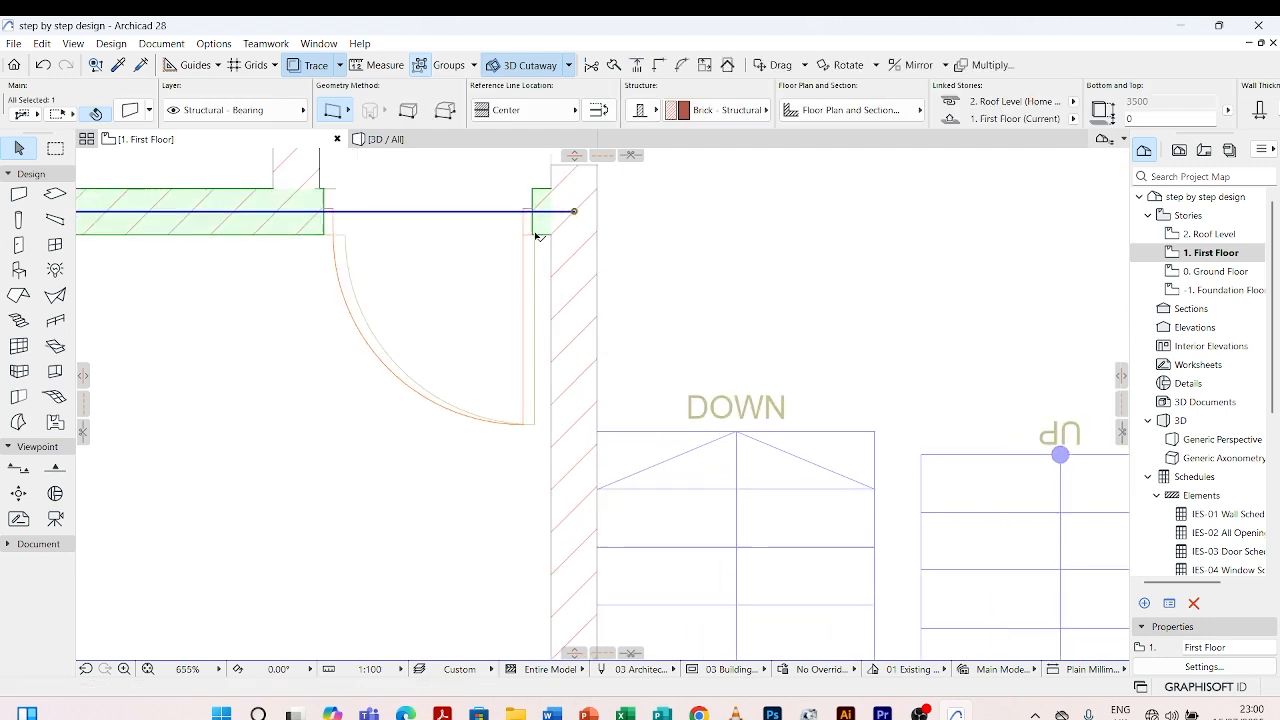
{"action": "left_click", "coordinate": [530, 240]}
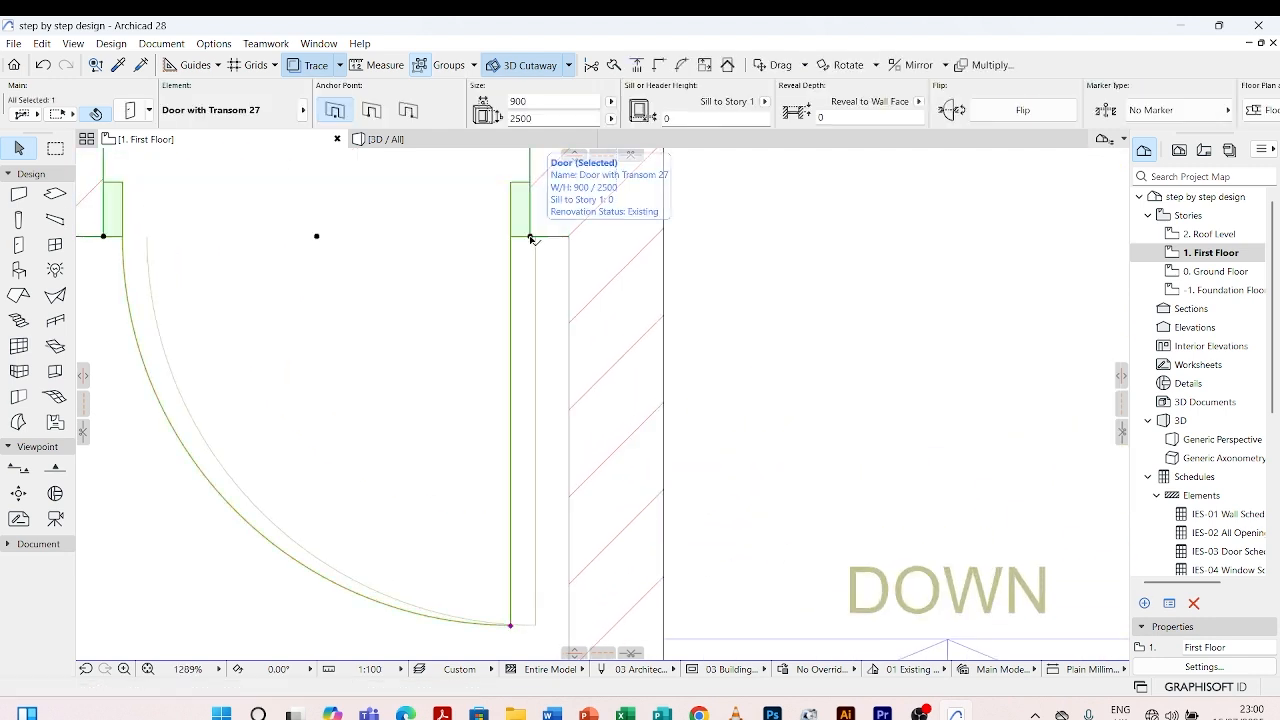
{"action": "left_click", "coordinate": [530, 238]}
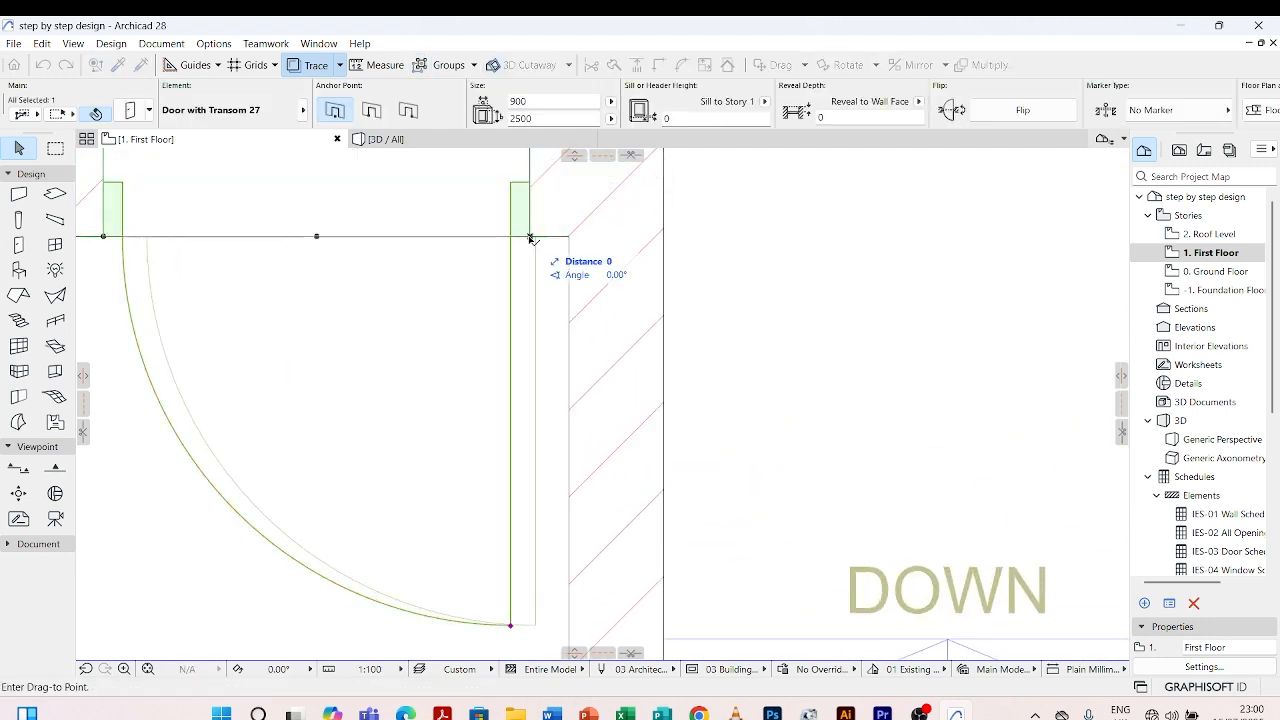
{"action": "left_click", "coordinate": [534, 238]}
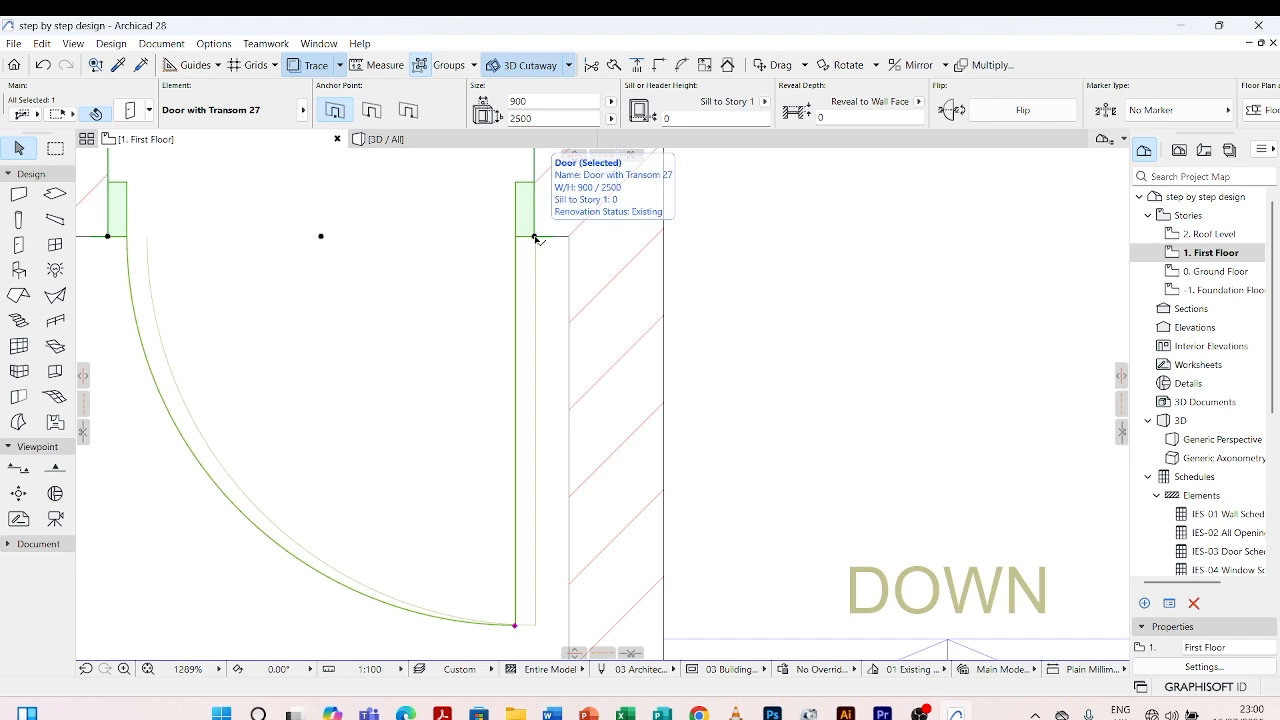
{"action": "key", "text": "ctrl+d"}
{"action": "left_click", "coordinate": [515, 237]}
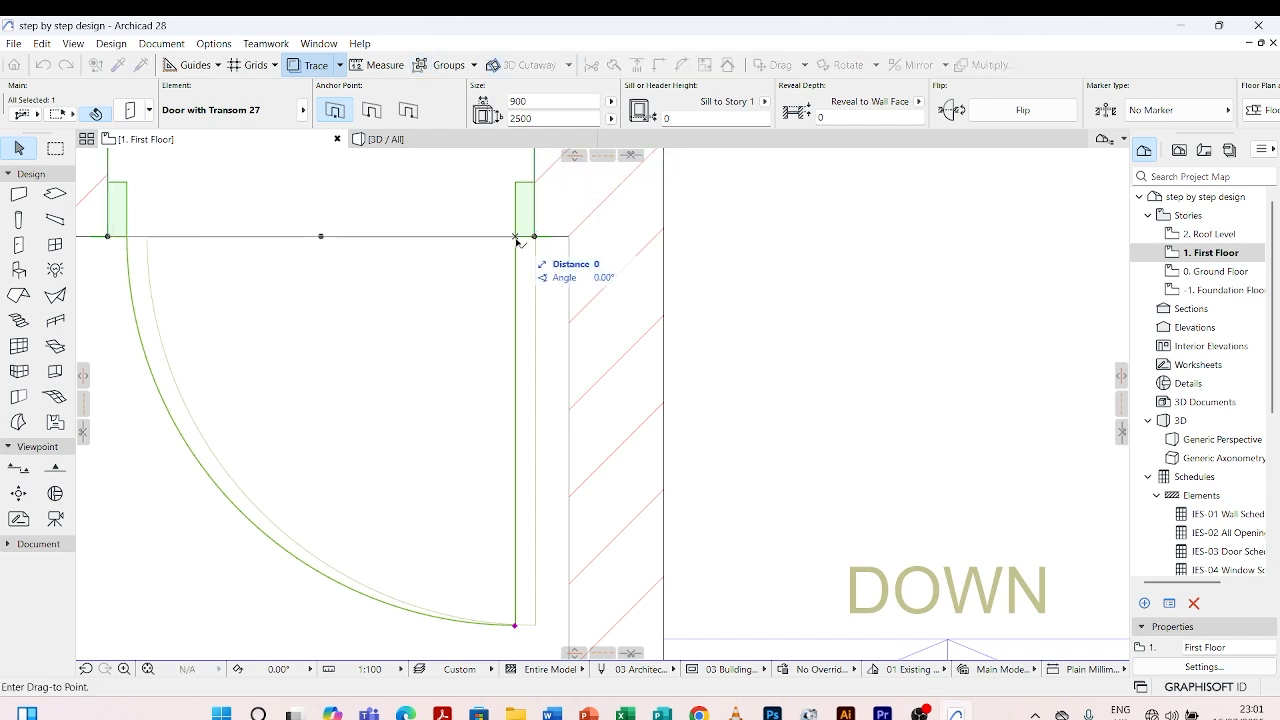
{"action": "left_click", "coordinate": [534, 238]}
{"action": "scroll", "coordinate": [457, 263], "scroll_direction": "down", "scroll_amount": 4}
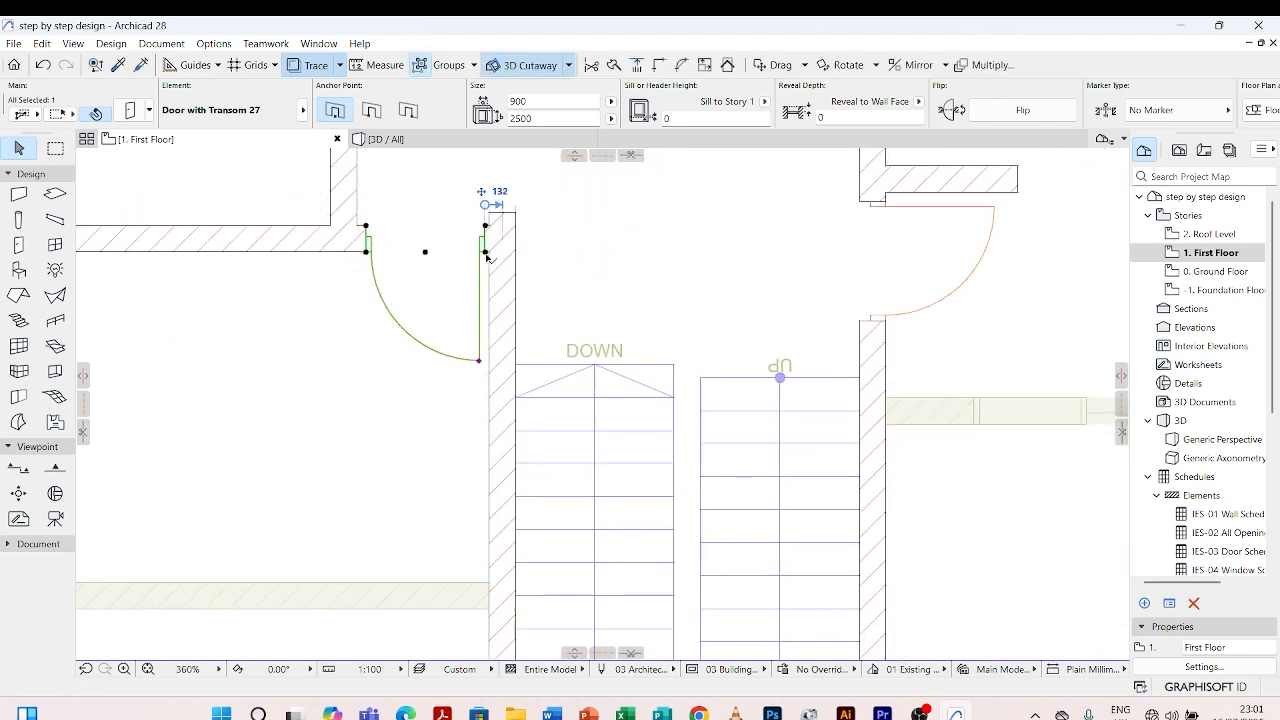
- Fine-adjust the lower-left room's door by moving its leaf edge exactly onto the traced ground floor leaf edge, and deselect it
{"action": "scroll", "coordinate": [470, 252], "scroll_direction": "up", "scroll_amount": 8}
{"action": "scroll", "coordinate": [470, 252], "scroll_direction": "up", "scroll_amount": 6}
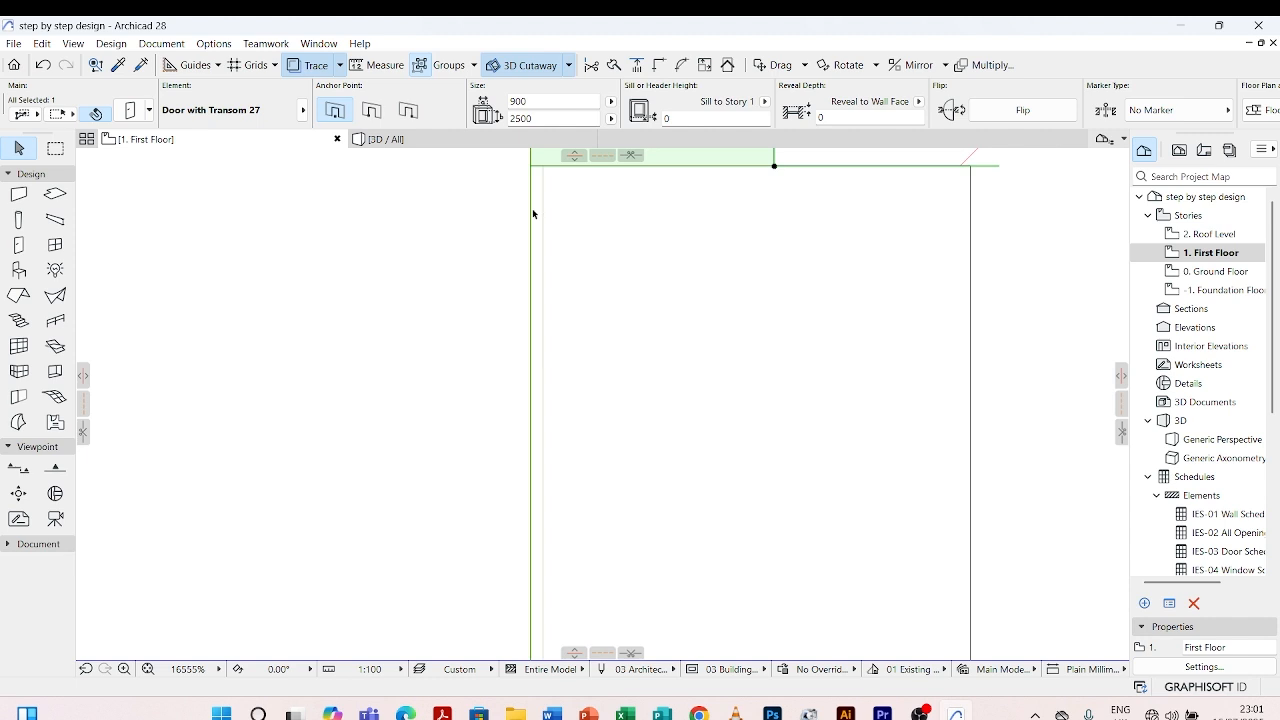
{"action": "key", "text": "ctrl+d"}
{"action": "left_click", "coordinate": [532, 167]}
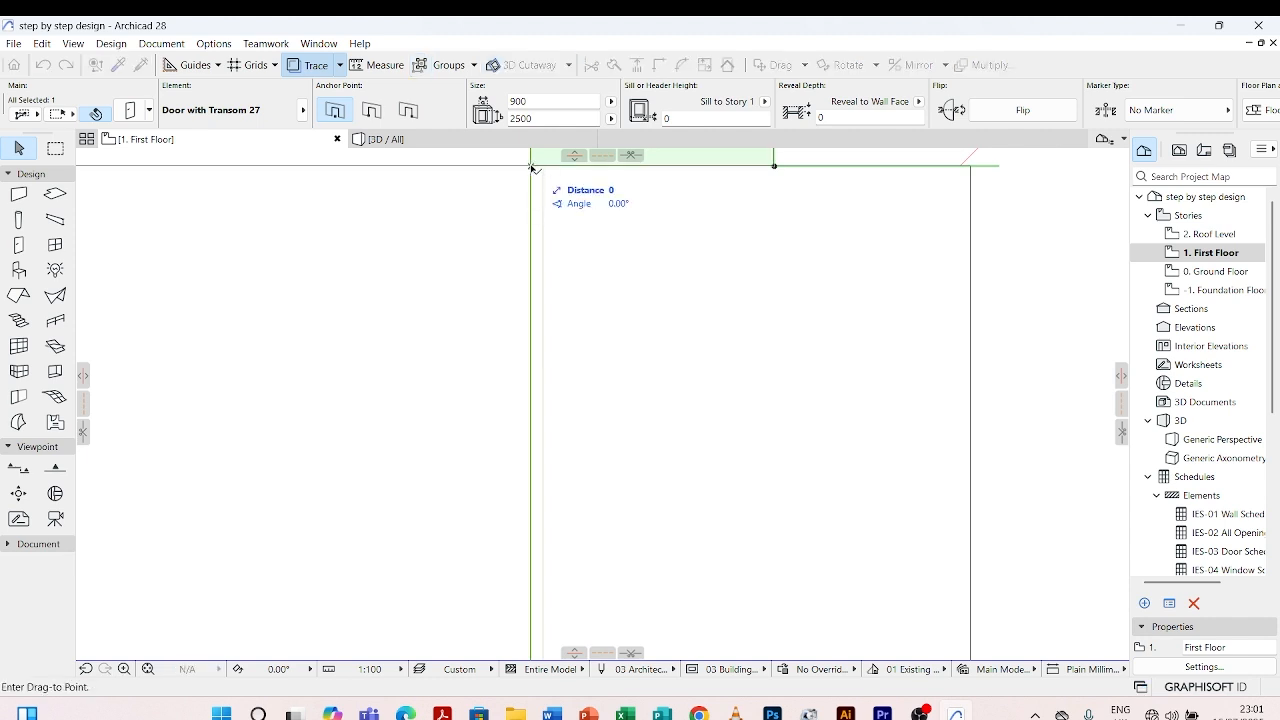
{"action": "left_click", "coordinate": [543, 167]}
{"action": "scroll", "coordinate": [357, 341], "scroll_direction": "down", "scroll_amount": 2}
{"action": "scroll", "coordinate": [358, 342], "scroll_direction": "down", "scroll_amount": 11}
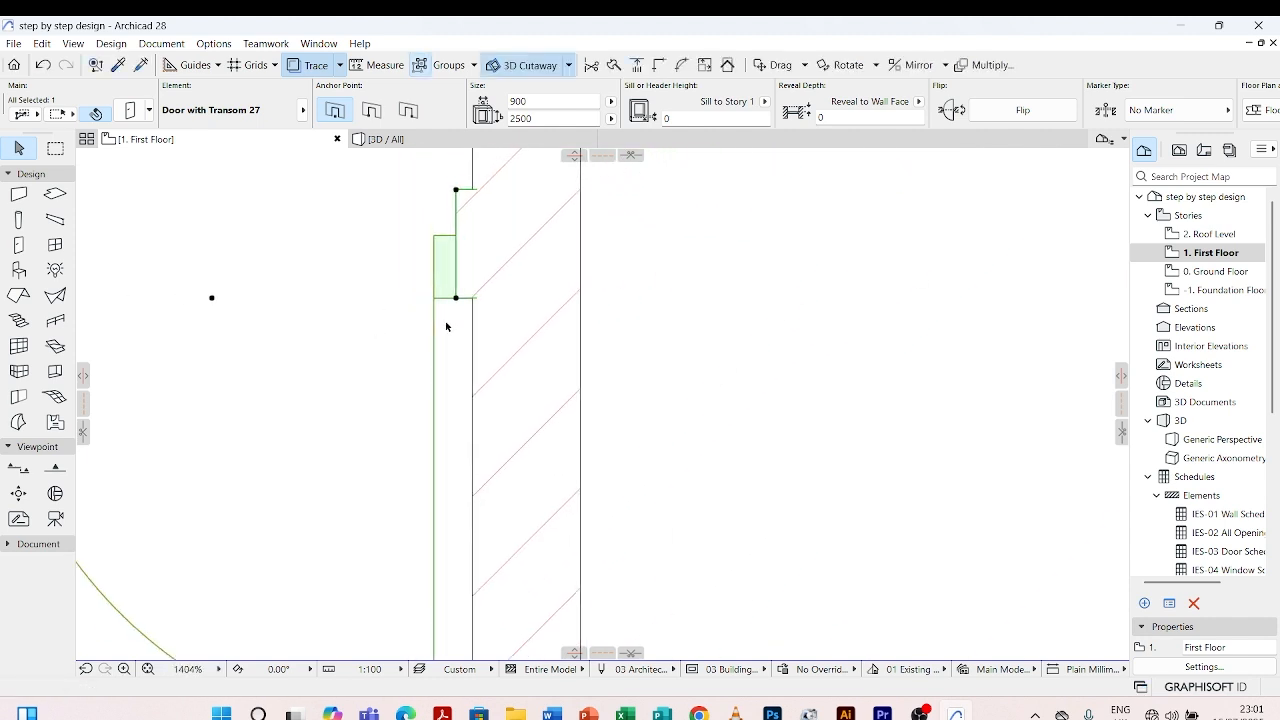
{"action": "left_click", "coordinate": [473, 313]}
{"action": "scroll", "coordinate": [473, 313], "scroll_direction": "down", "scroll_amount": 3}
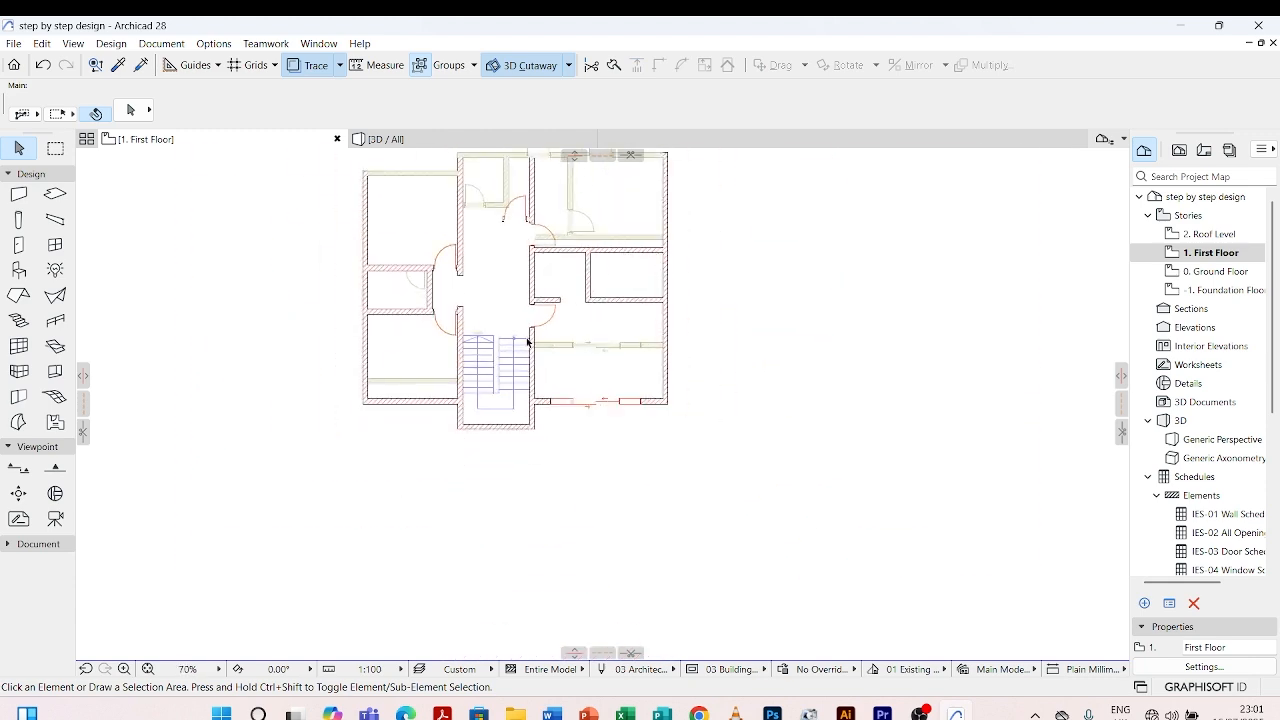
- Copy the settings of the 800 × 2100 door in the ground floor's small west room, and return to the First Floor plan
{"action": "scroll", "coordinate": [520, 343], "scroll_direction": "down", "scroll_amount": 2}
{"action": "scroll", "coordinate": [545, 388], "scroll_direction": "up", "scroll_amount": 3}
{"action": "scroll", "coordinate": [572, 312], "scroll_direction": "down", "scroll_amount": 2}
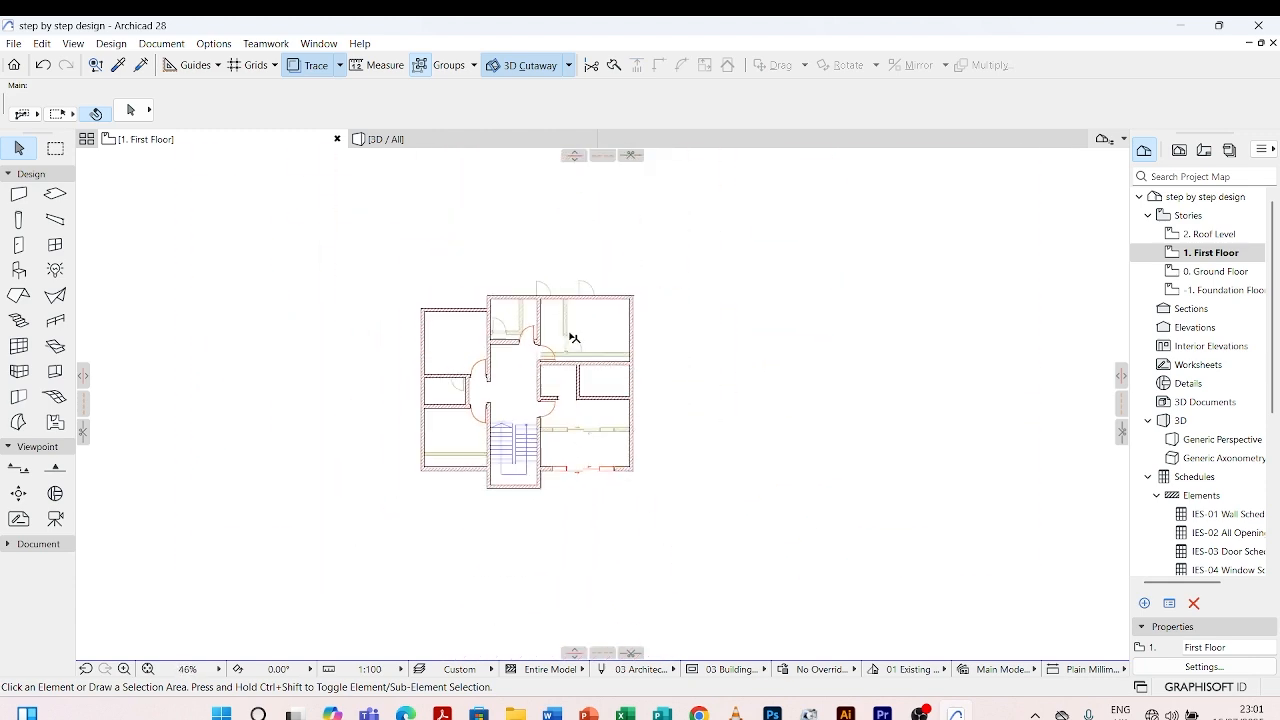
{"action": "scroll", "coordinate": [565, 374], "scroll_direction": "up", "scroll_amount": 2}
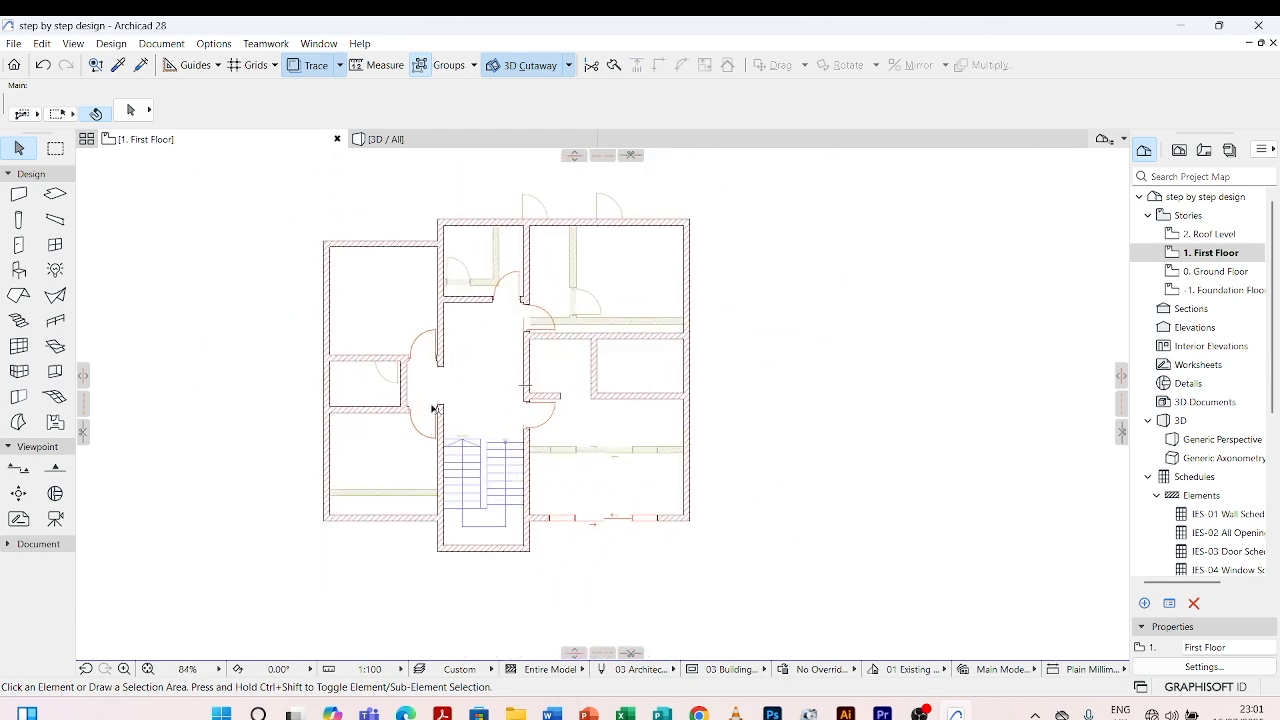
{"action": "scroll", "coordinate": [436, 410], "scroll_direction": "up", "scroll_amount": 2}
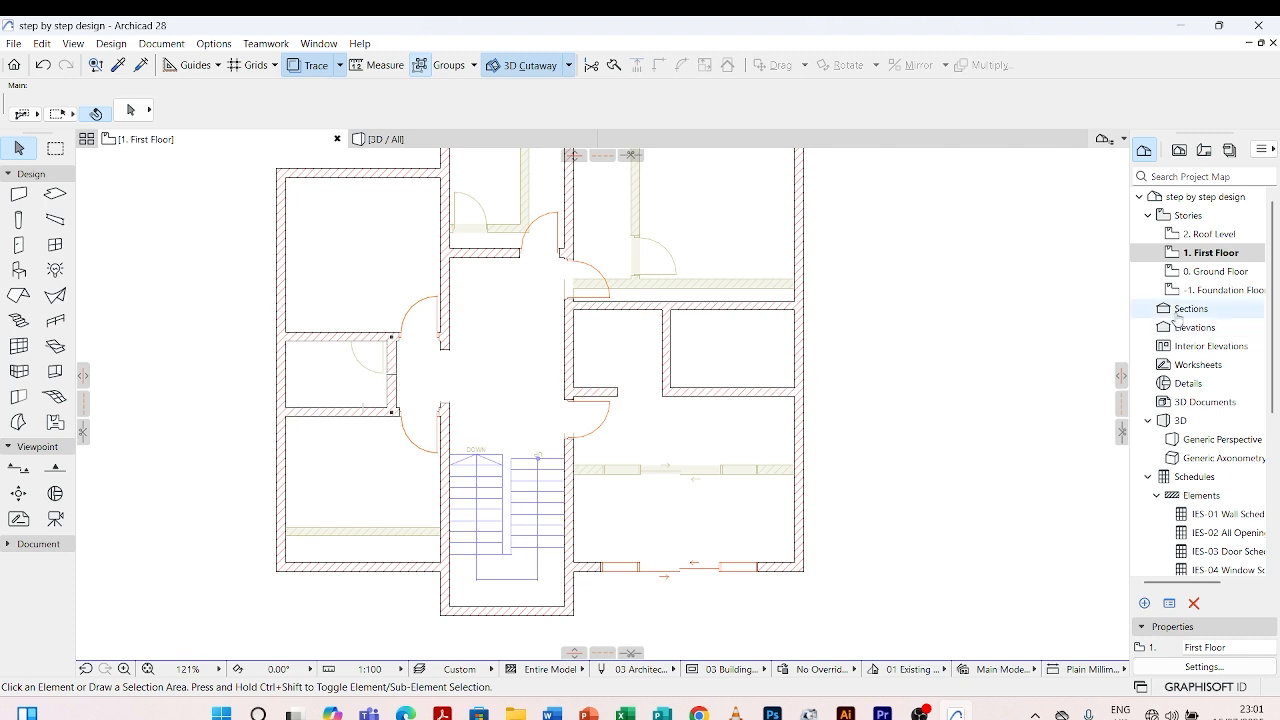
{"action": "left_click", "coordinate": [1212, 271]}
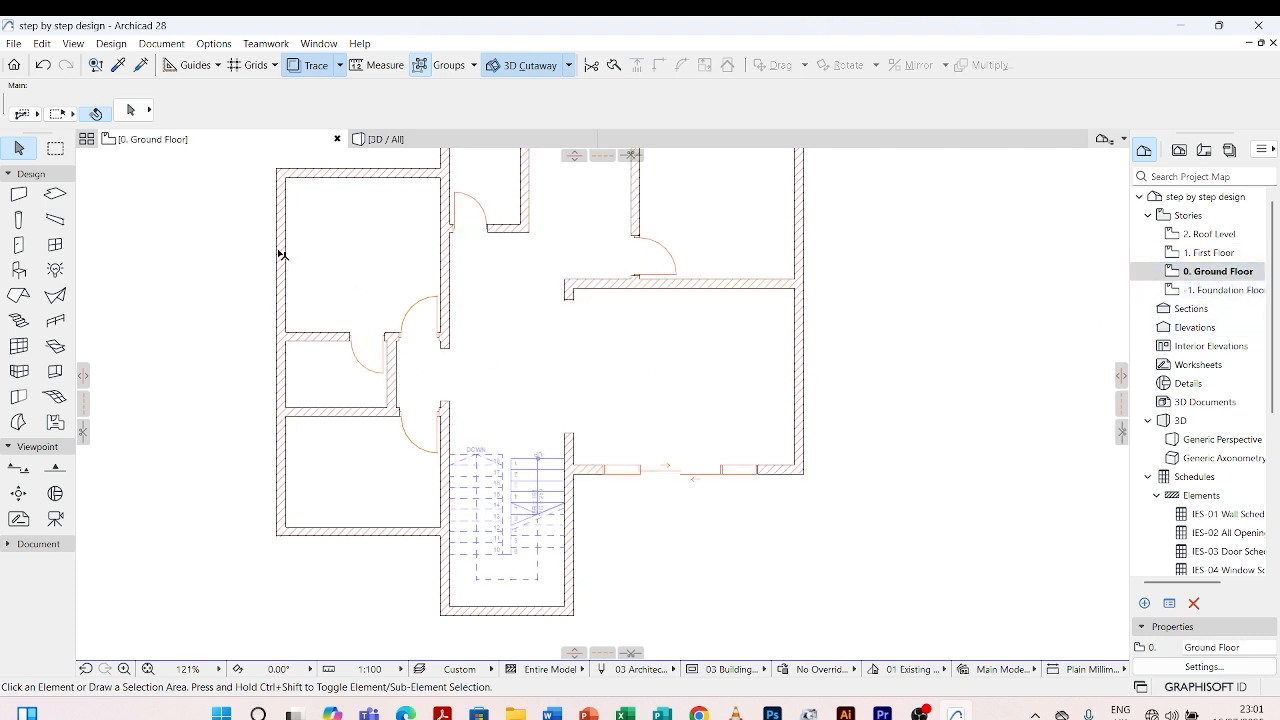
{"action": "left_click", "coordinate": [118, 65]}
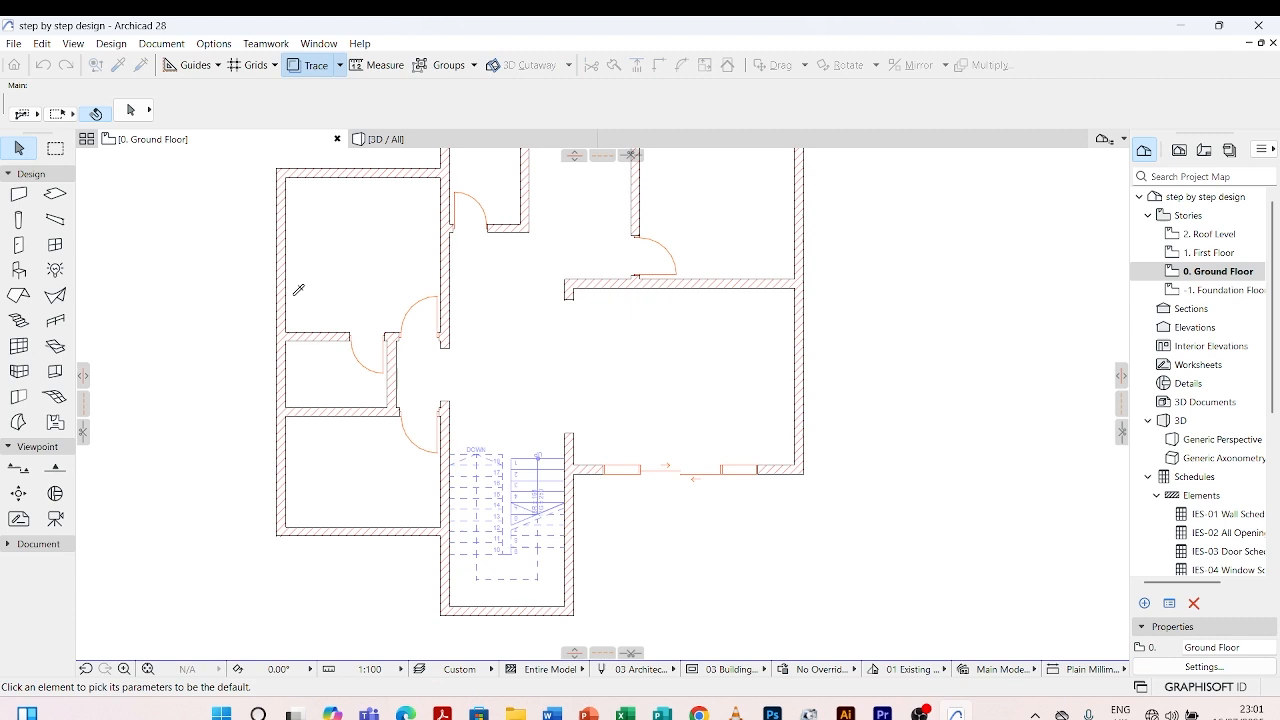
{"action": "left_click", "coordinate": [380, 374]}
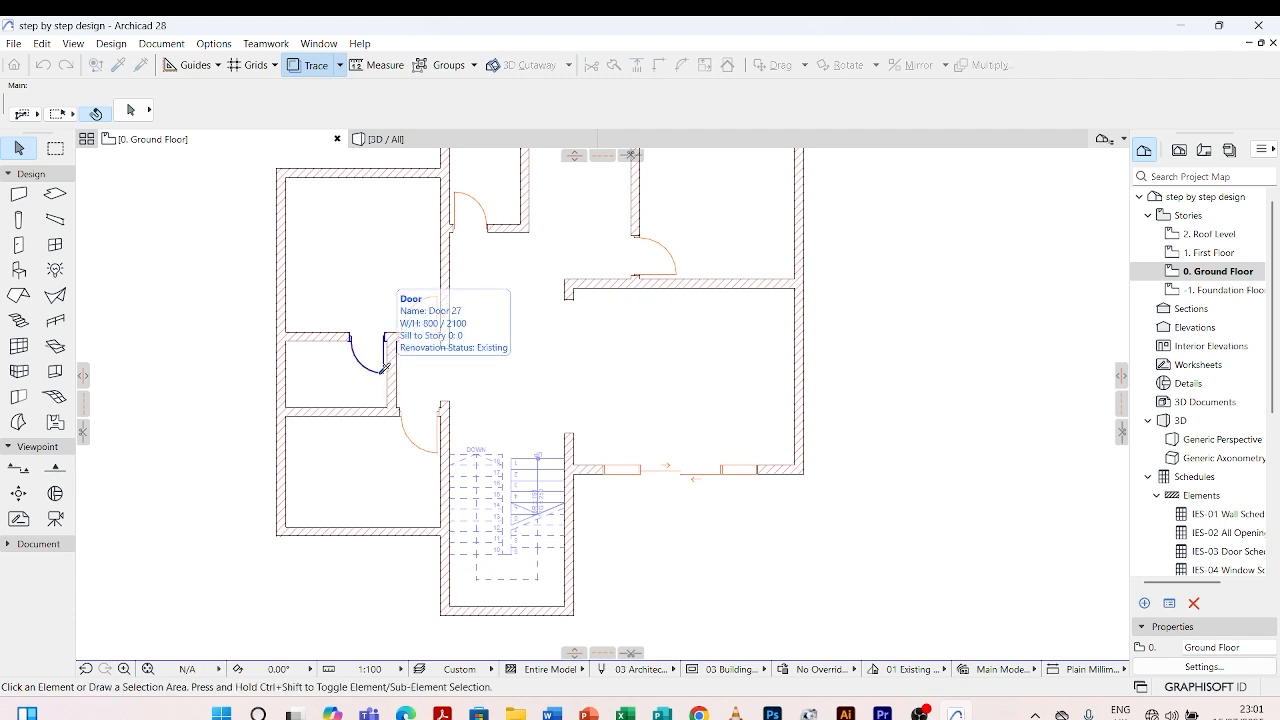
{"action": "left_click", "coordinate": [1216, 253]}
{"action": "double_click", "coordinate": [1216, 253]}
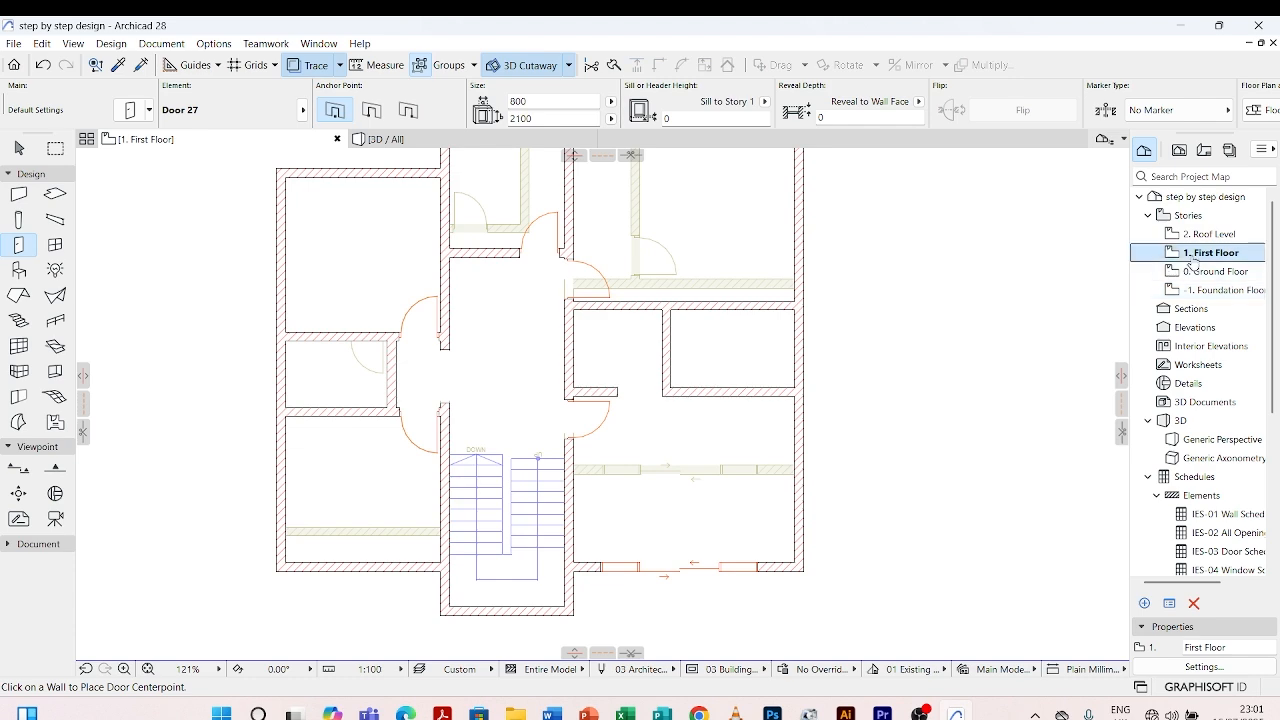
- Place the 800 × 2100 door in the east wall of the small west room, swinging into the room
{"action": "scroll", "coordinate": [427, 376], "scroll_direction": "up", "scroll_amount": 5}
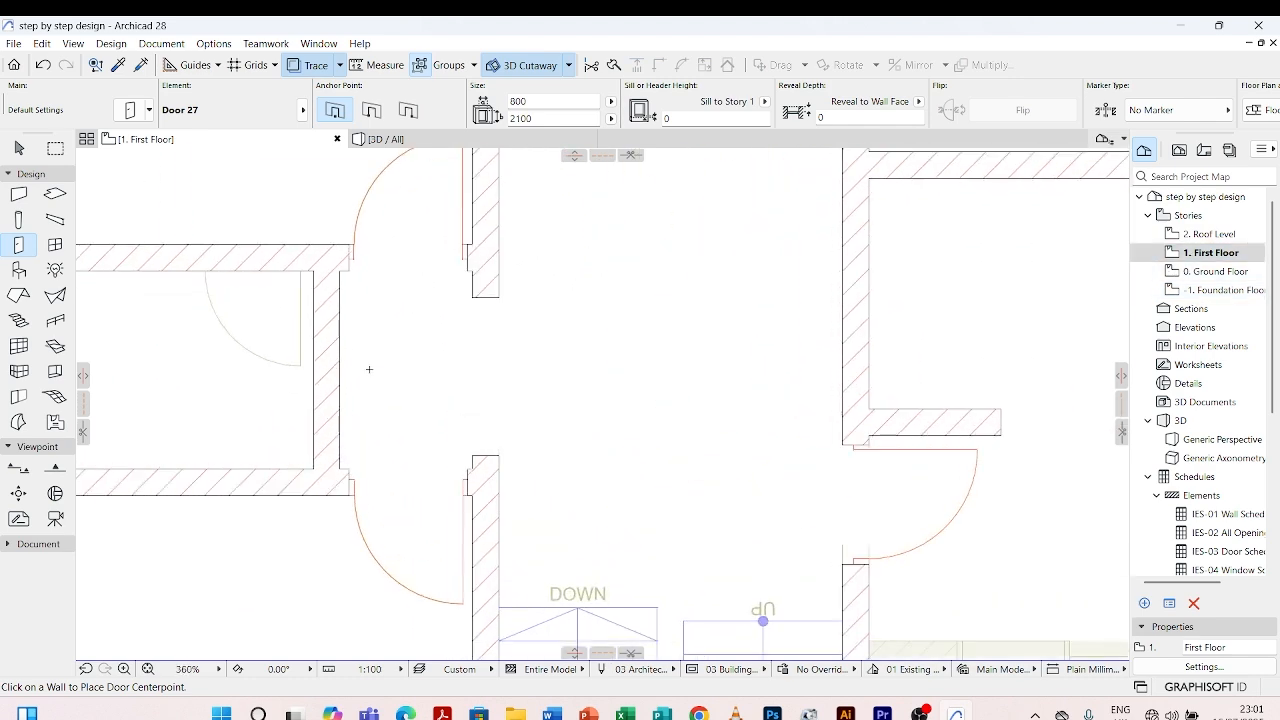
{"action": "left_click", "coordinate": [313, 404]}
{"action": "left_click", "coordinate": [212, 543]}
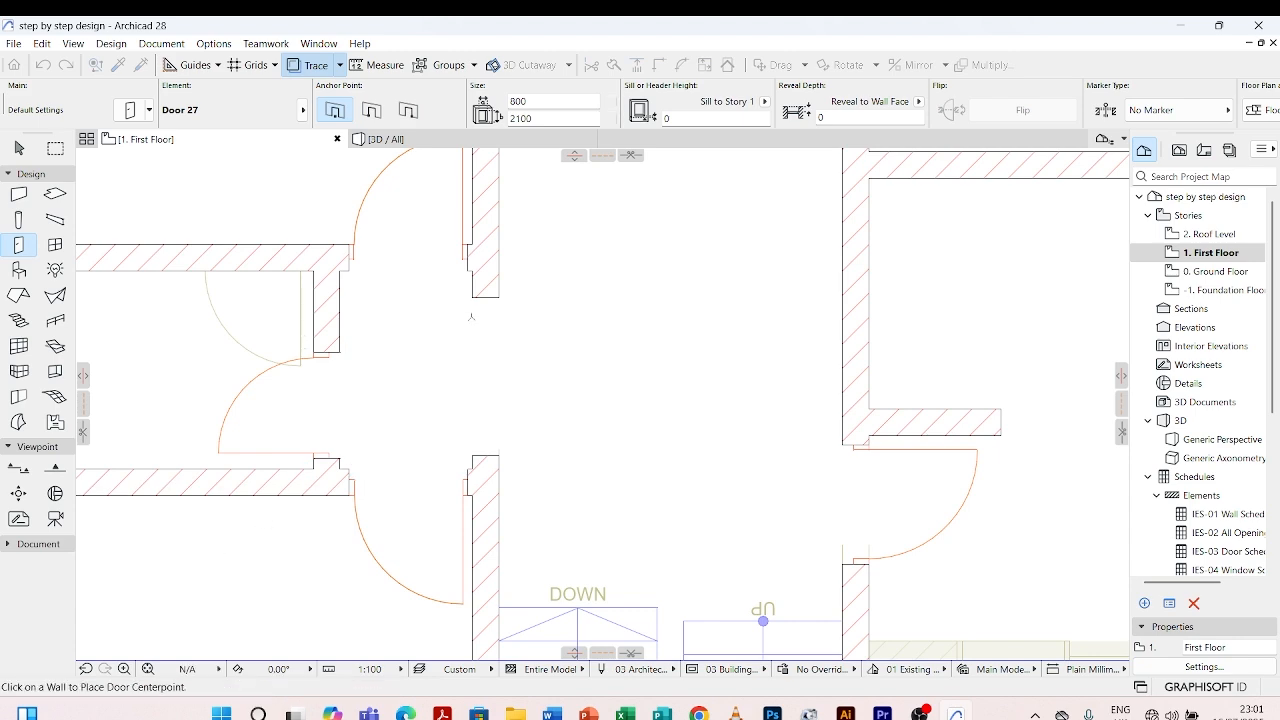
- Place the 800 × 2100 door near the lower end of the partition between the two small east rooms, swinging into the outer room
{"action": "scroll", "coordinate": [450, 340], "scroll_direction": "down", "scroll_amount": 4}
{"action": "scroll", "coordinate": [392, 382], "scroll_direction": "down", "scroll_amount": 2}
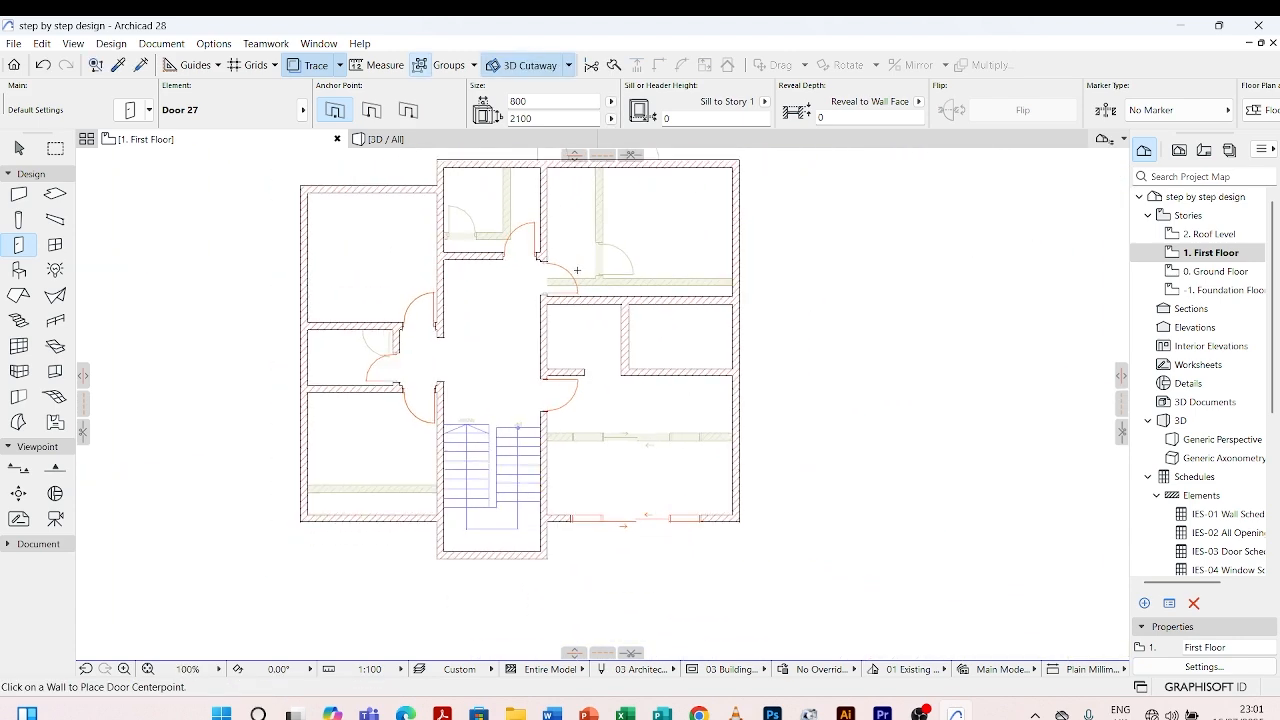
{"action": "scroll", "coordinate": [615, 238], "scroll_direction": "up", "scroll_amount": 4}
{"action": "scroll", "coordinate": [559, 413], "scroll_direction": "down", "scroll_amount": 4}
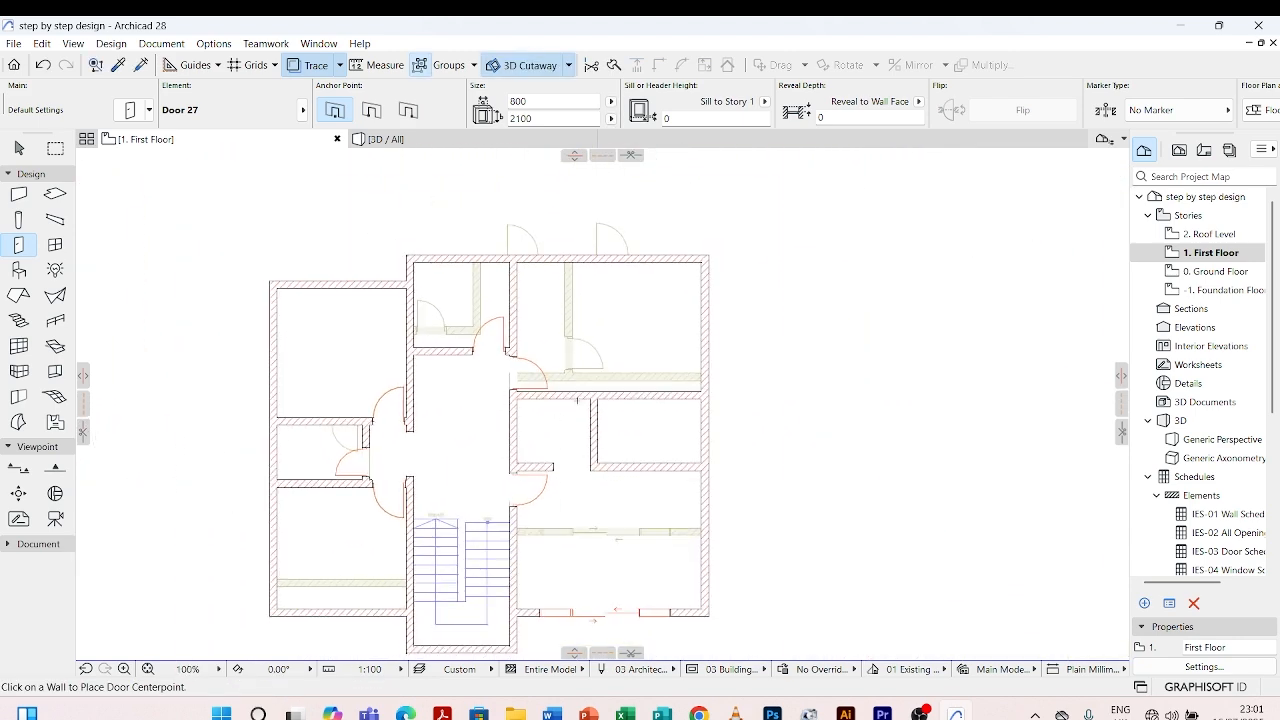
{"action": "scroll", "coordinate": [602, 444], "scroll_direction": "up", "scroll_amount": 4}
{"action": "scroll", "coordinate": [599, 462], "scroll_direction": "up", "scroll_amount": 4}
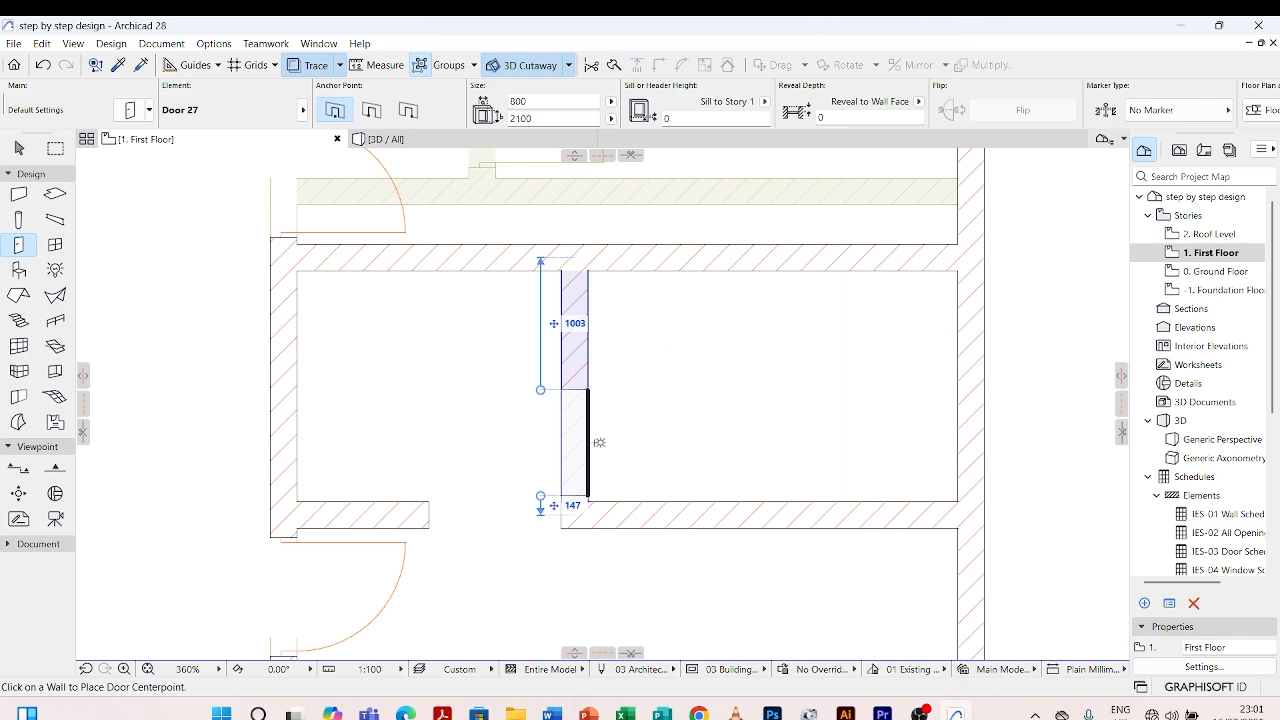
{"action": "left_click", "coordinate": [599, 442]}
{"action": "left_click", "coordinate": [700, 487]}
{"action": "scroll", "coordinate": [700, 487], "scroll_direction": "down", "scroll_amount": 5}
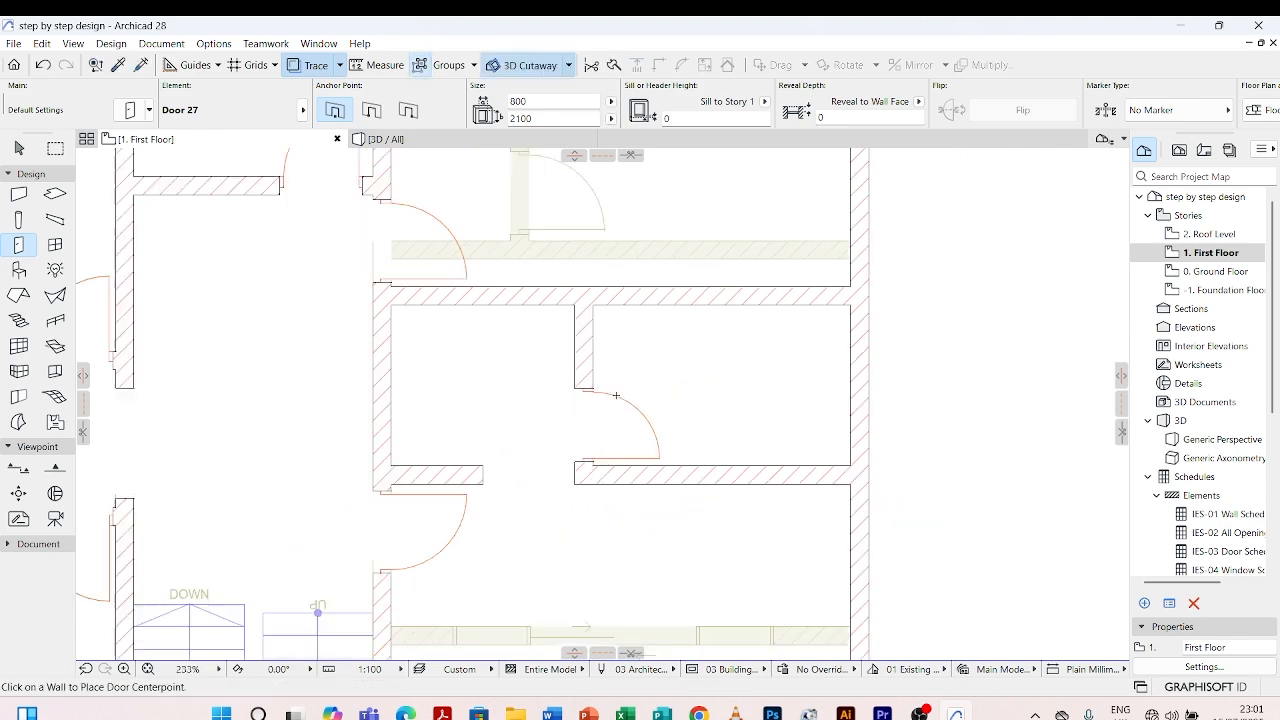
{"action": "scroll", "coordinate": [677, 253], "scroll_direction": "up", "scroll_amount": 4}
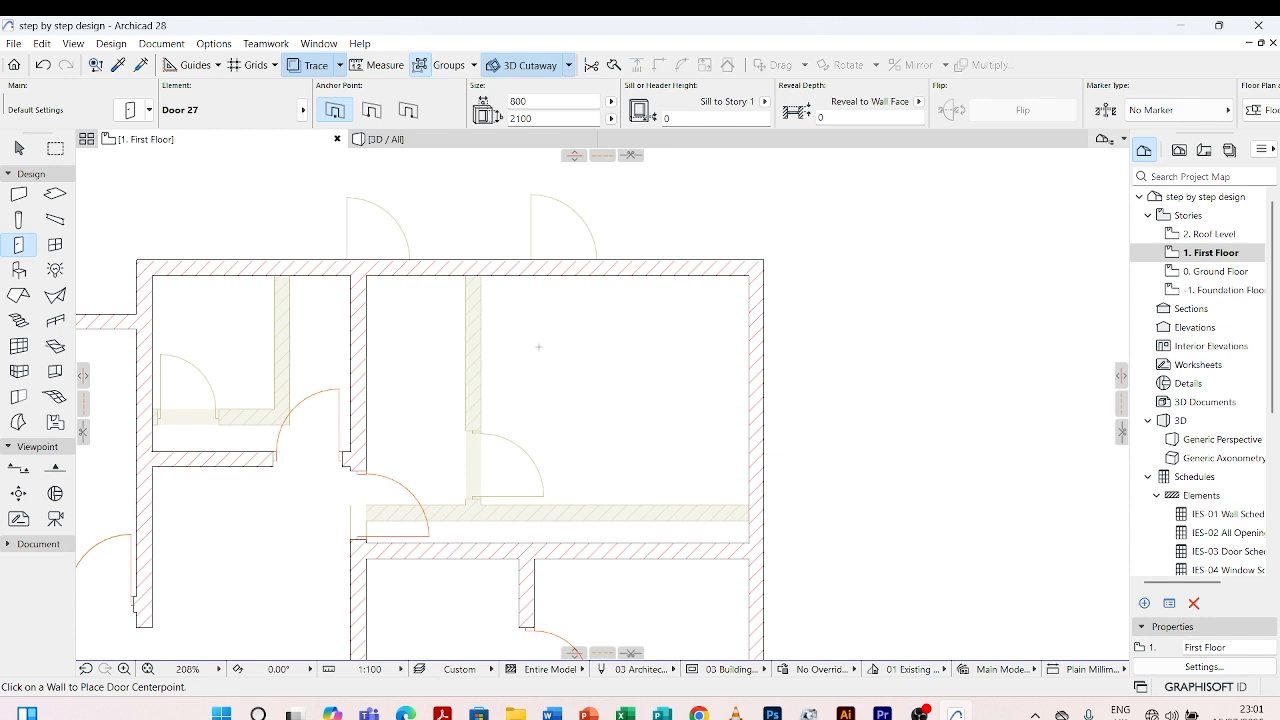
{"action": "key", "text": "Escape"}
- Using an existing interior wall's settings, draw a vertical partition through the upper-right room, about 1400 mm from the right exterior wall
{"action": "scroll", "coordinate": [545, 345], "scroll_direction": "down", "scroll_amount": 3}
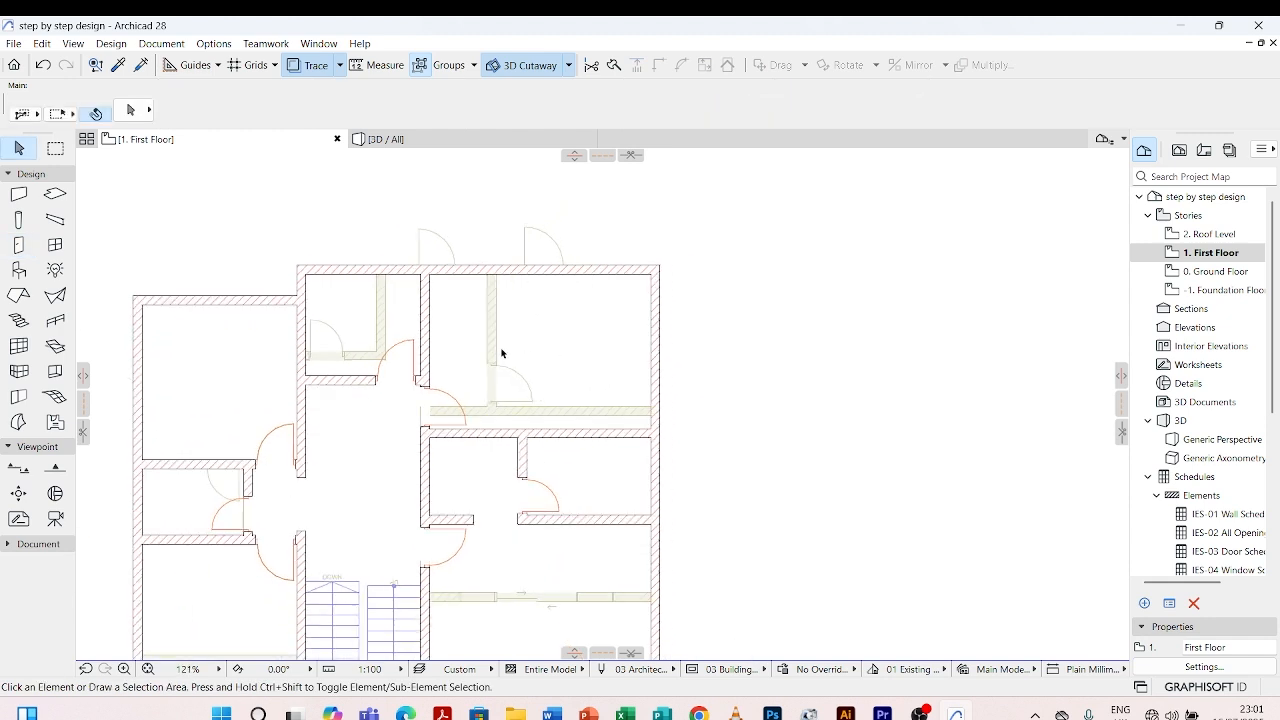
{"action": "left_click", "coordinate": [424, 304]}
{"action": "key", "text": "Escape"}
{"action": "left_click", "coordinate": [115, 65]}
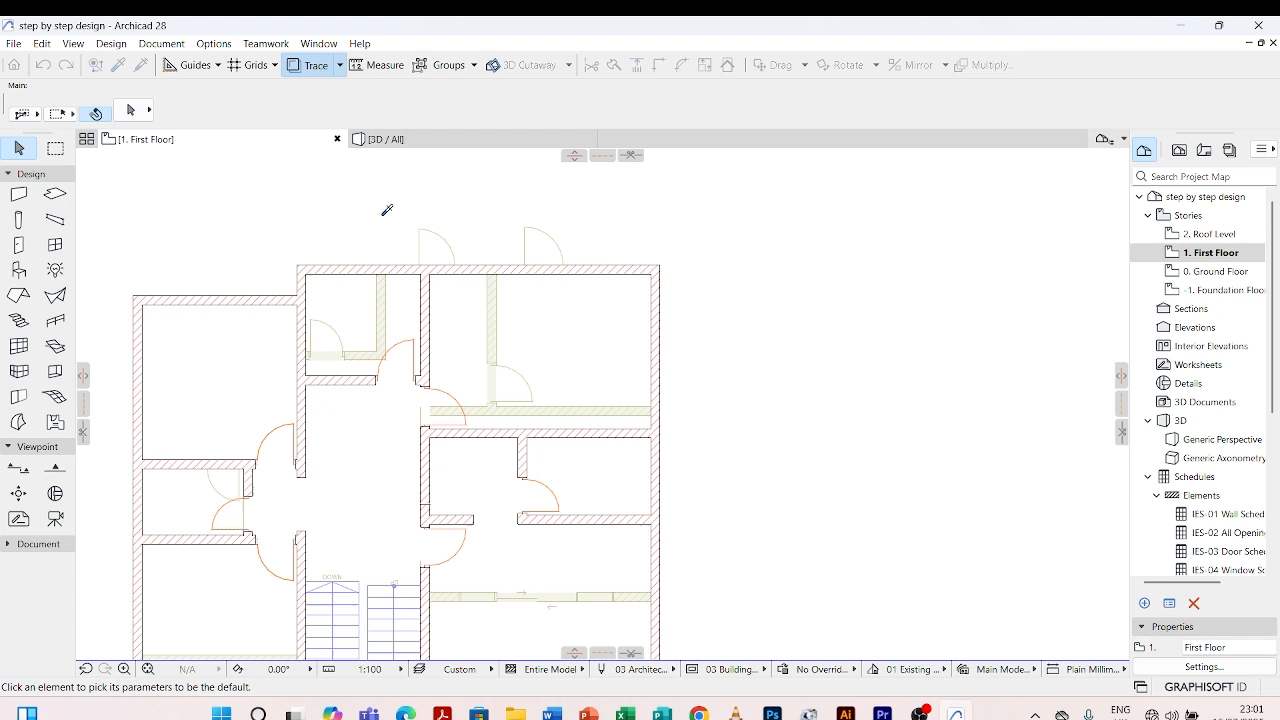
{"action": "left_click", "coordinate": [423, 279]}
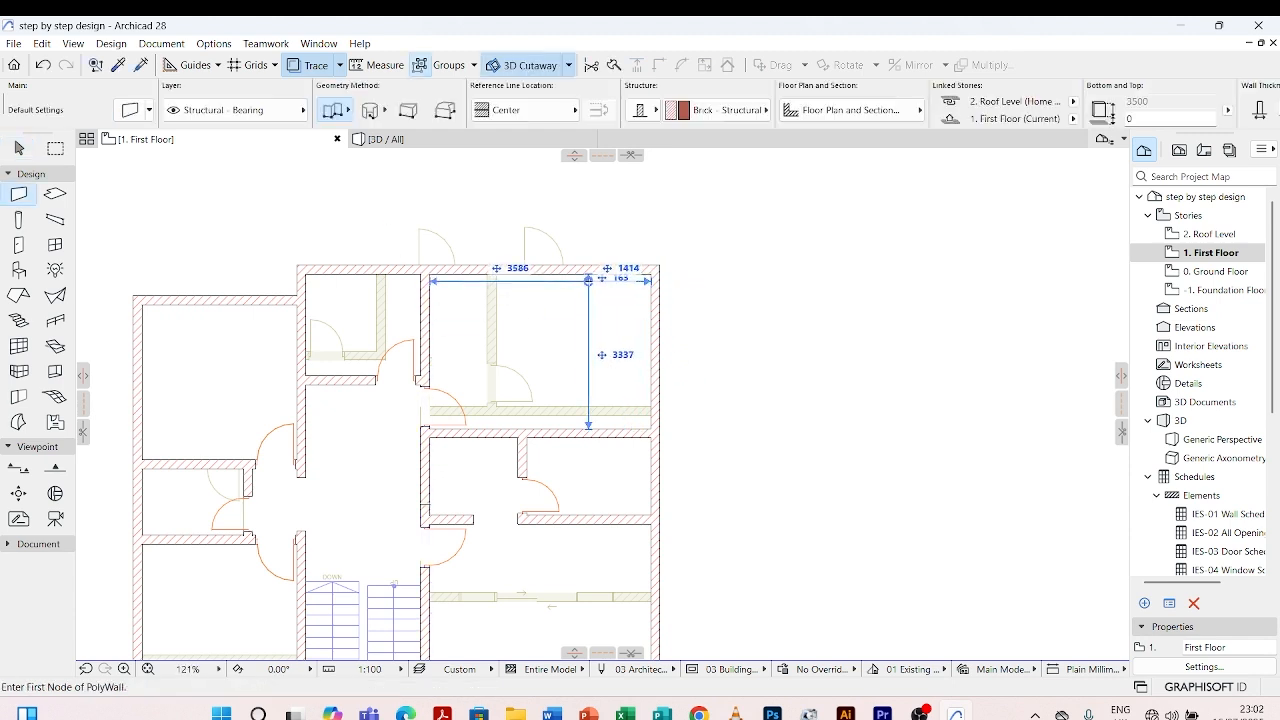
{"action": "left_click", "coordinate": [588, 280]}
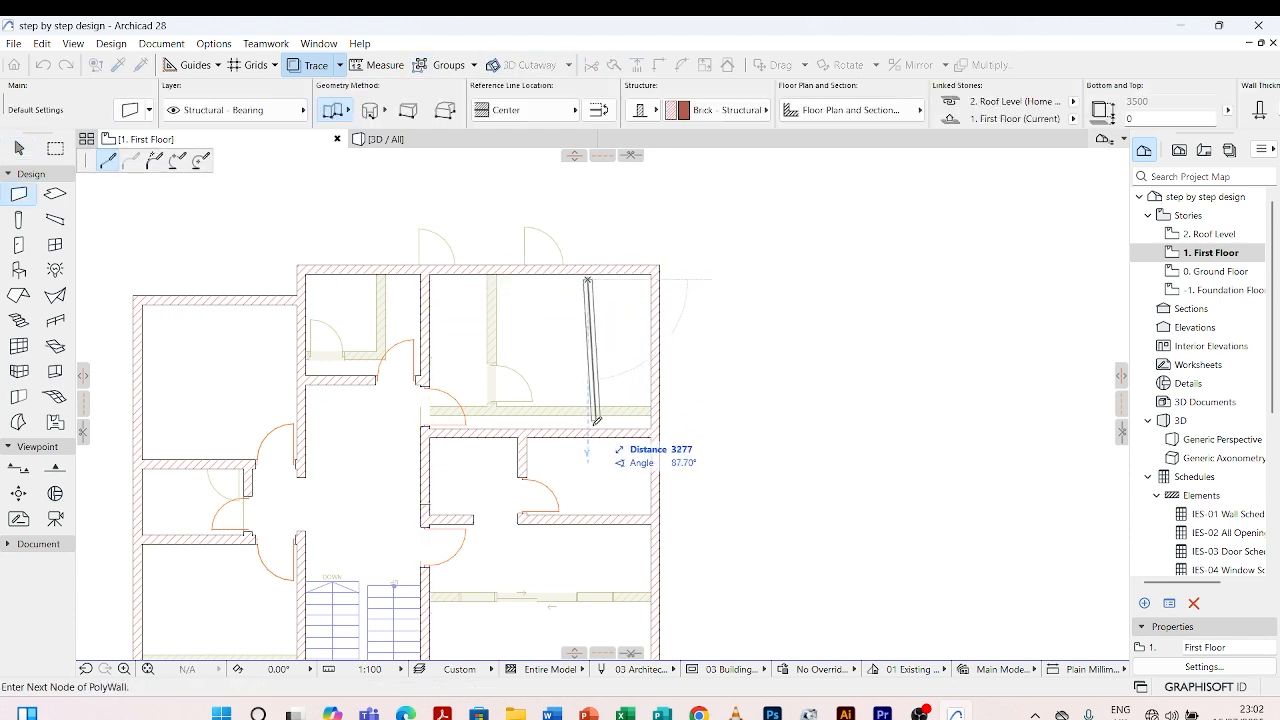
{"action": "key", "text": "Escape"}
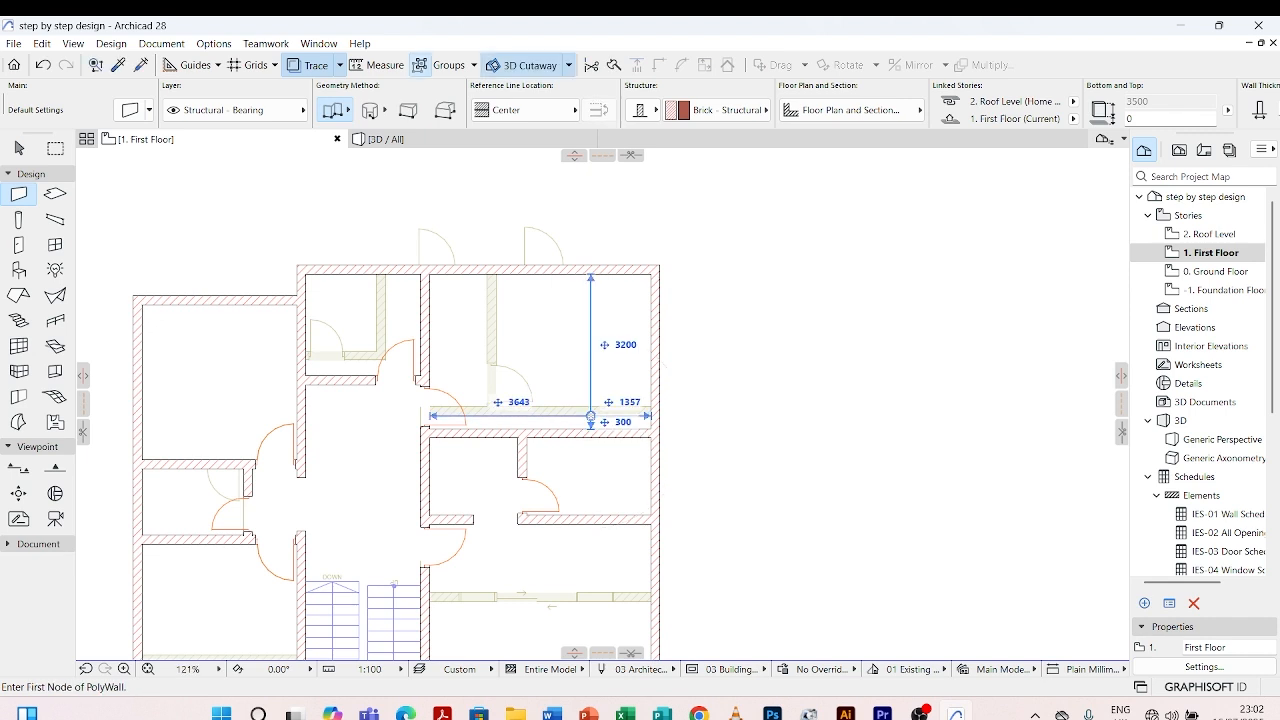
{"action": "left_click", "coordinate": [585, 270]}
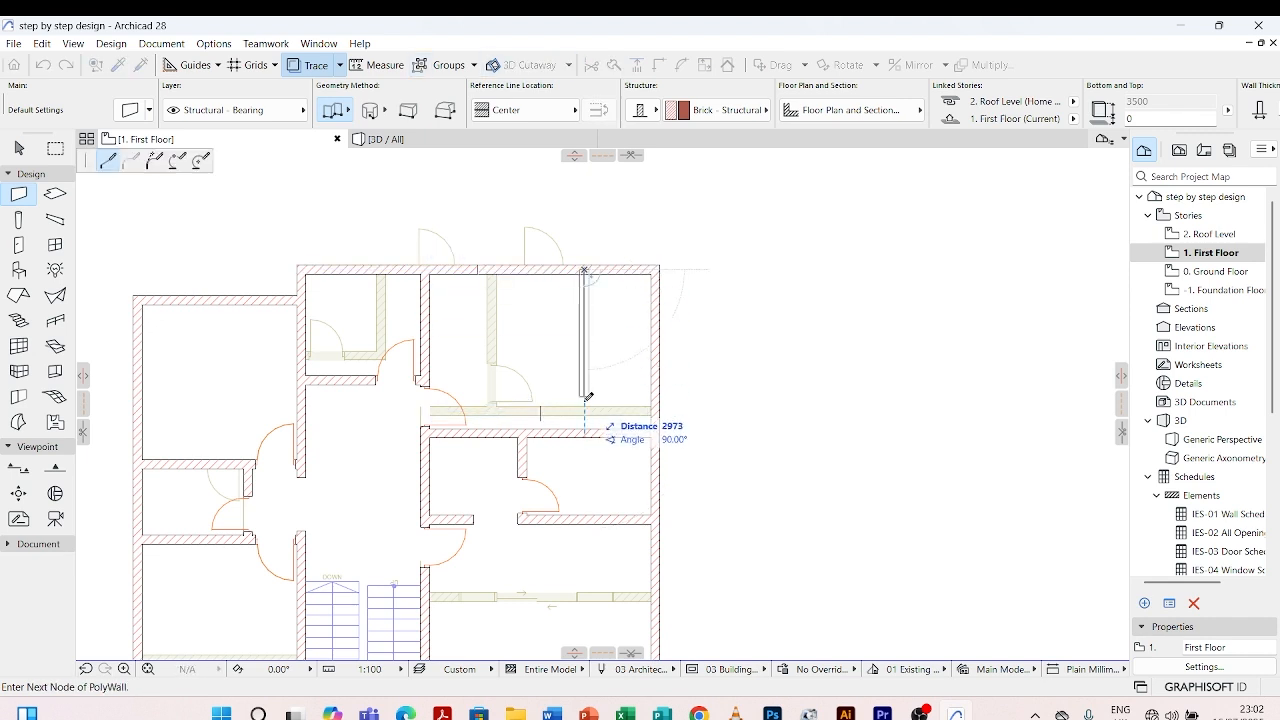
{"action": "double_click", "coordinate": [585, 431]}
{"action": "key", "text": "Escape"}
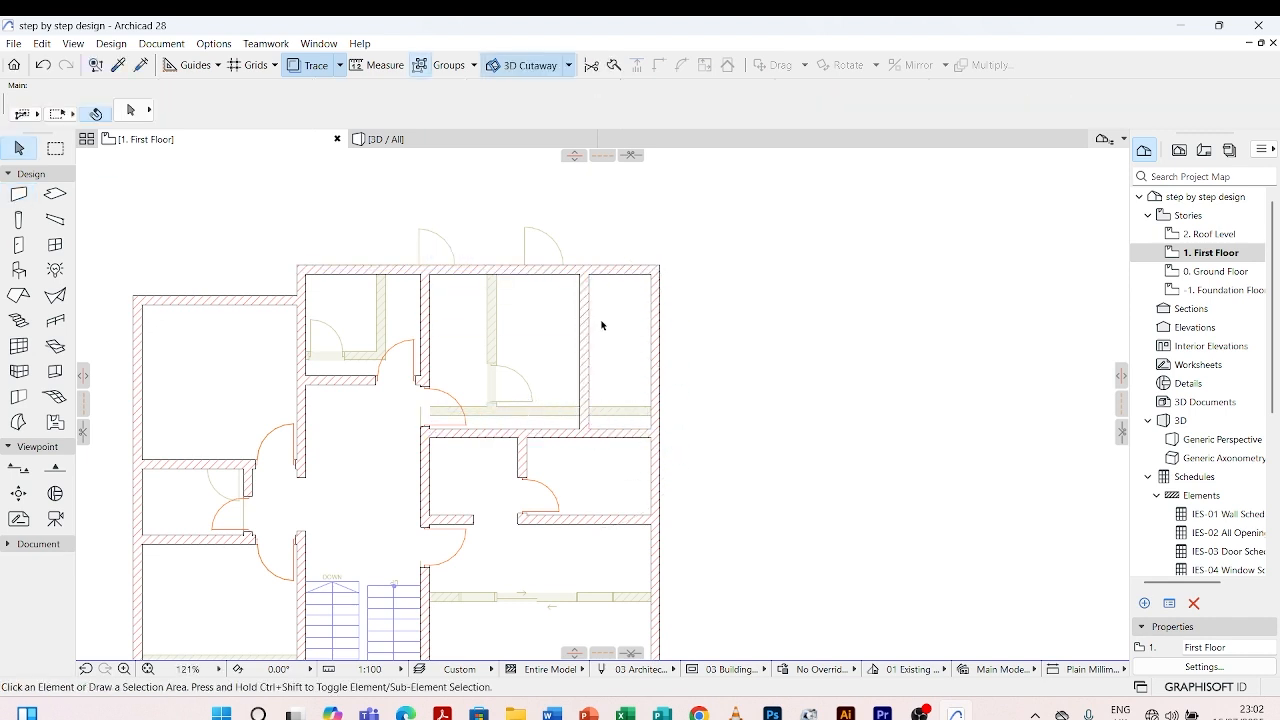
- Set the new vertical partition's distance from the right exterior wall to 1500 mm
{"action": "left_click", "coordinate": [590, 326]}
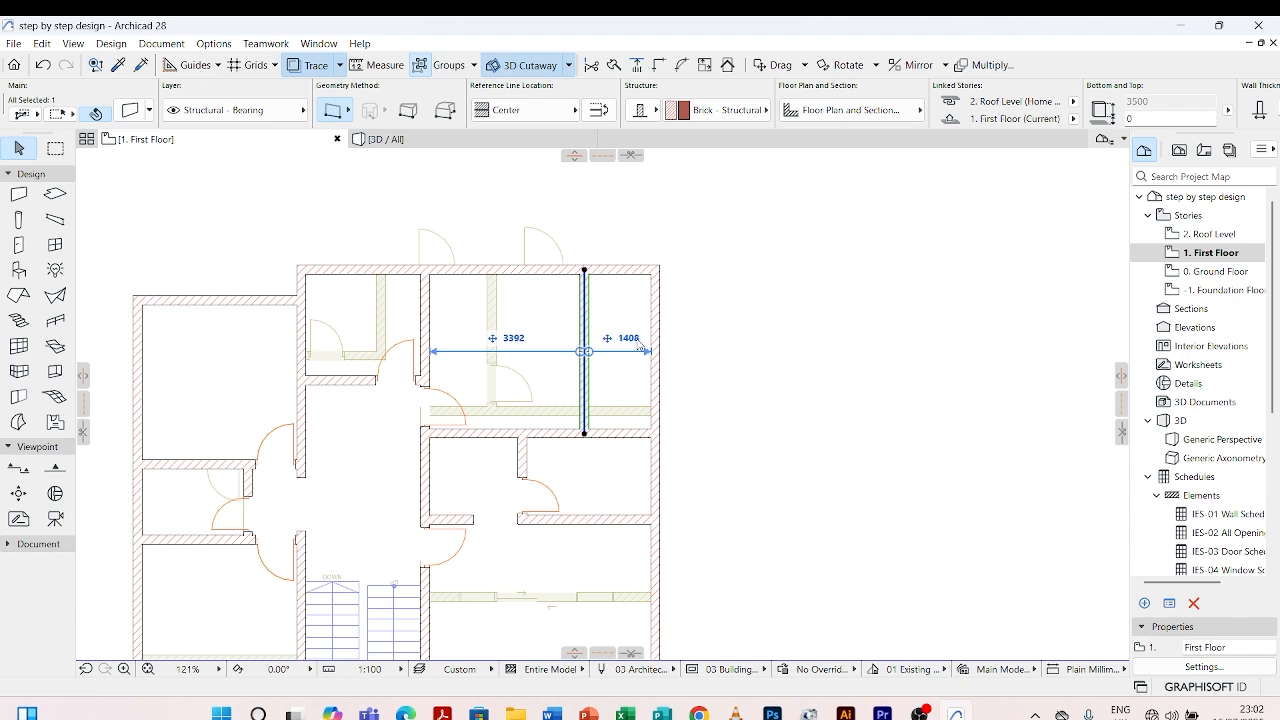
{"action": "left_click", "coordinate": [629, 338]}
{"action": "type", "text": "1500"}
{"action": "key", "text": "Return"}
{"action": "left_click", "coordinate": [712, 268]}
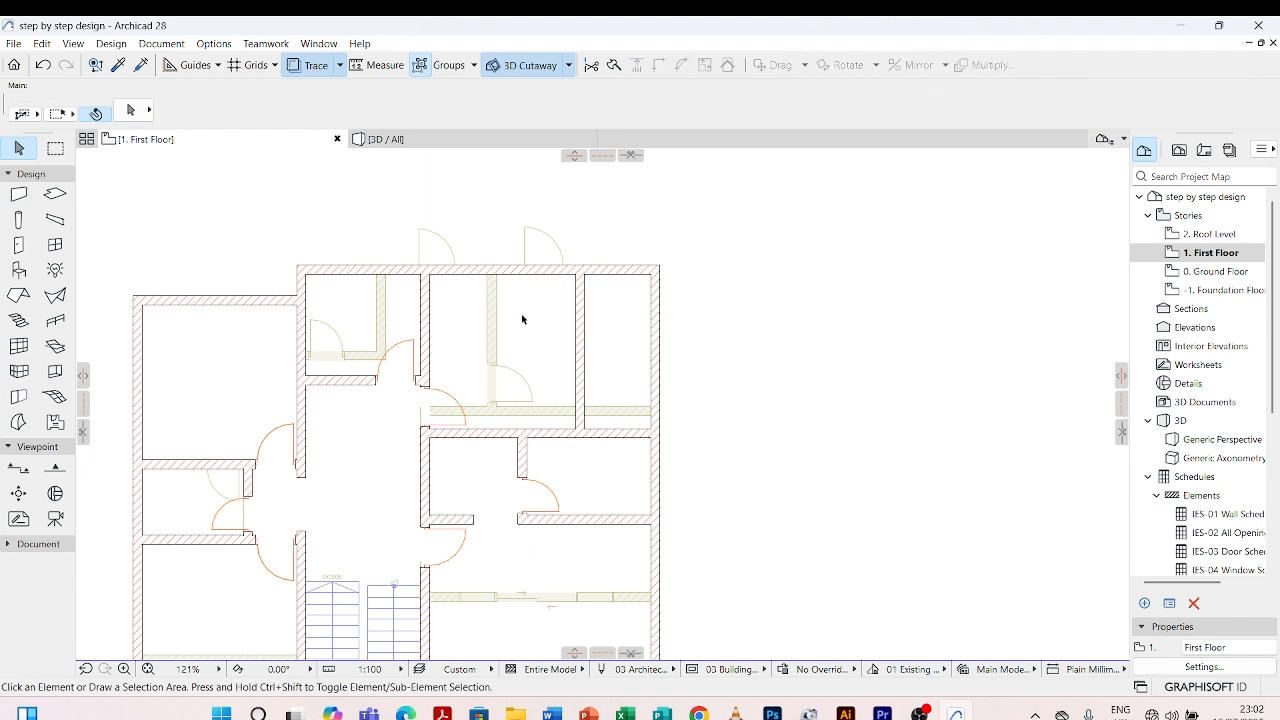
- Draw a horizontal wall across the narrow upper-right room with the partition's settings, about 1650 mm below the upper exterior wall
{"action": "scroll", "coordinate": [505, 338], "scroll_direction": "up", "scroll_amount": 3}
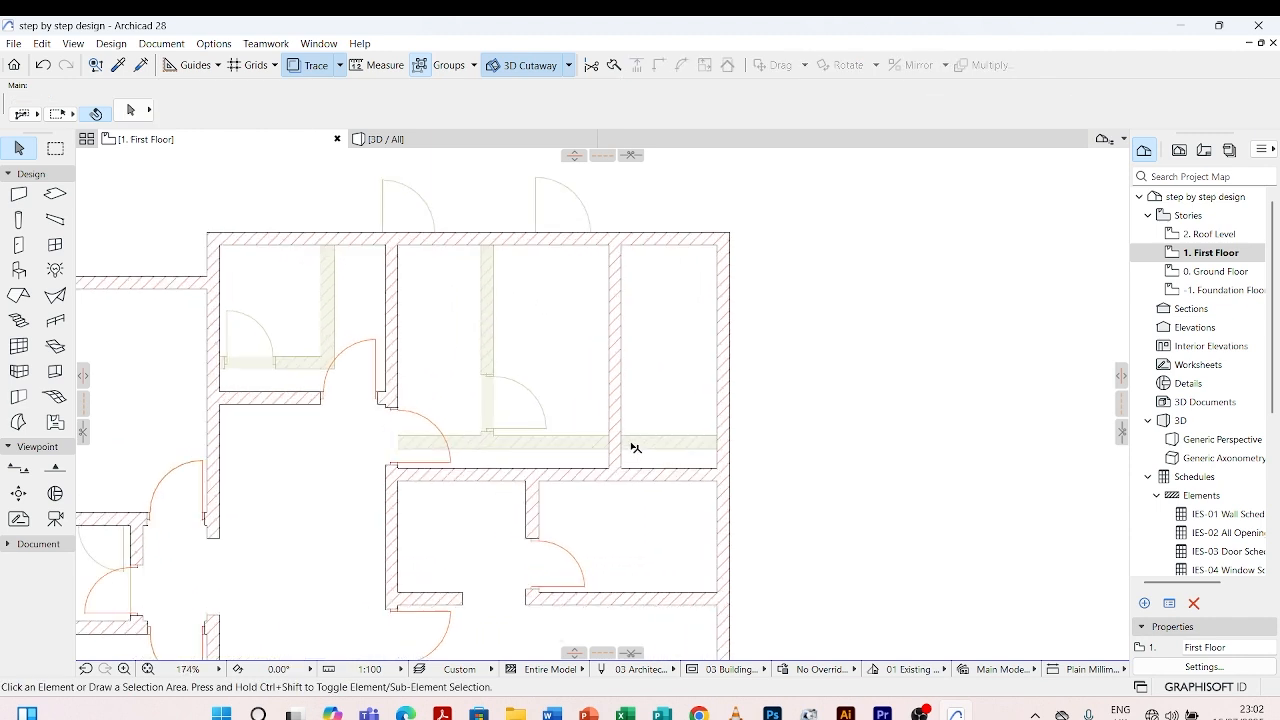
{"action": "left_click", "coordinate": [615, 364]}
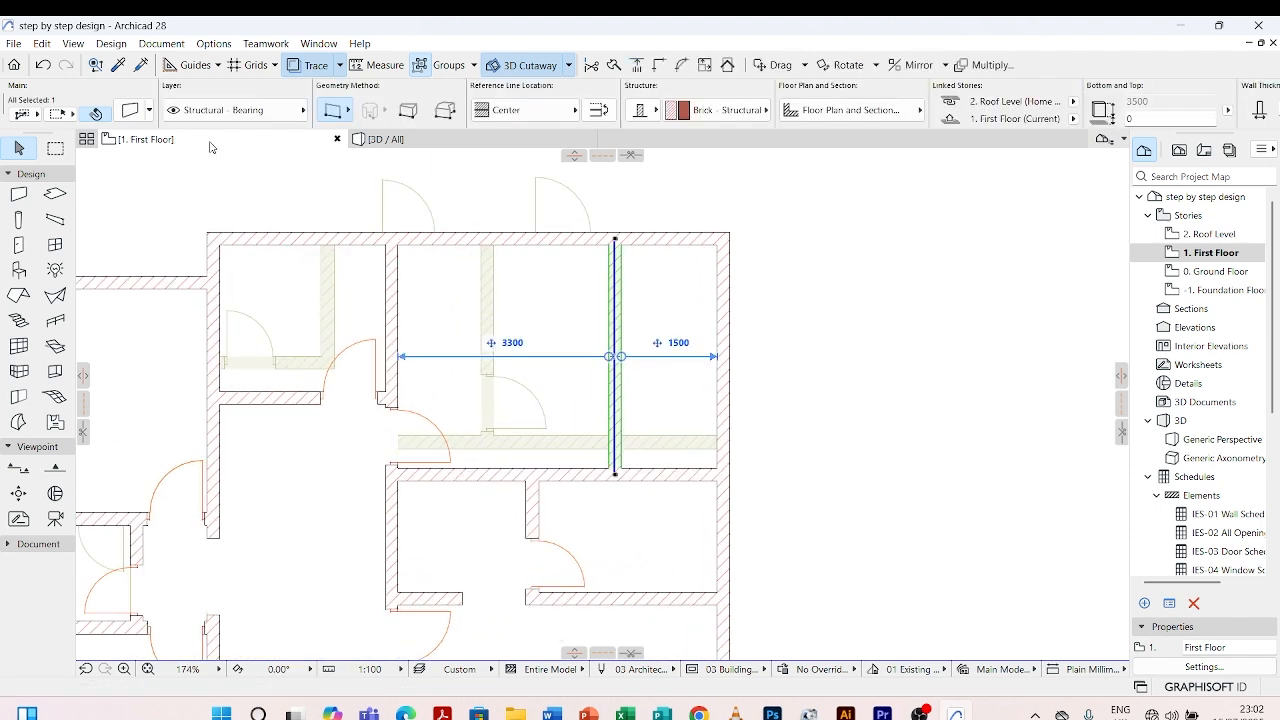
{"action": "key", "text": "Escape"}
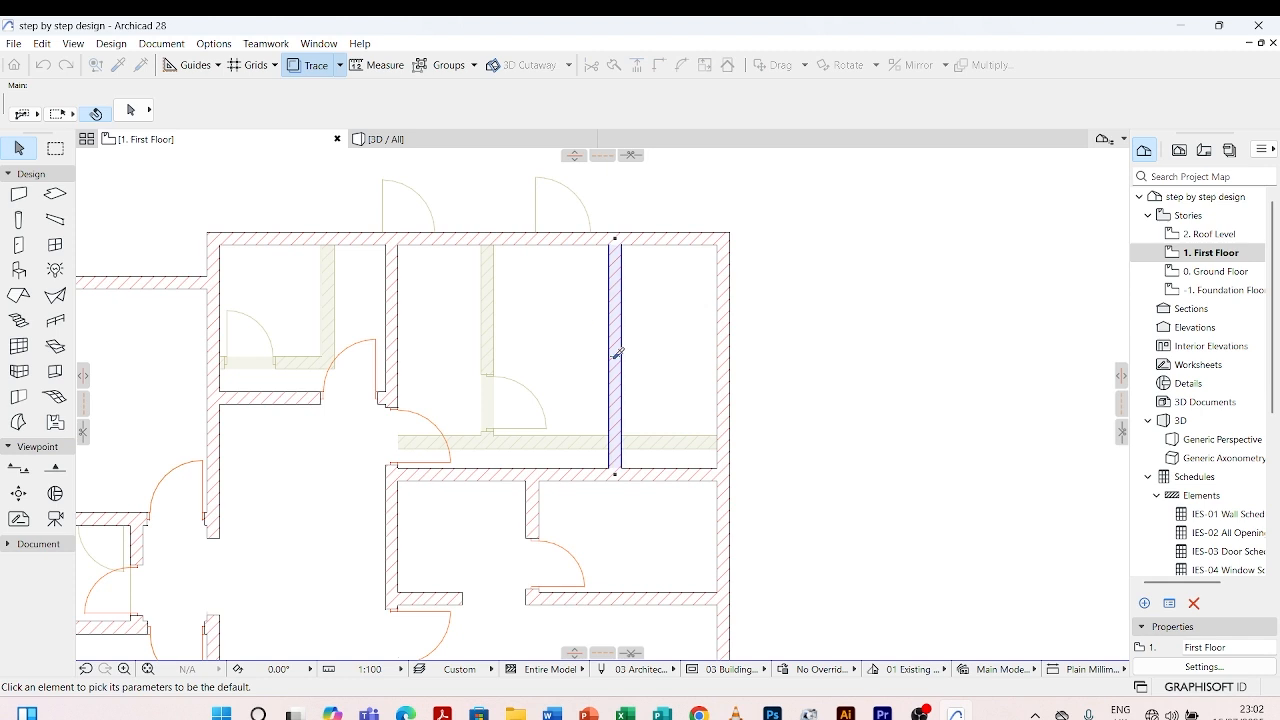
{"action": "left_click", "coordinate": [617, 365], "text": "alt"}
{"action": "left_click", "coordinate": [621, 356]}
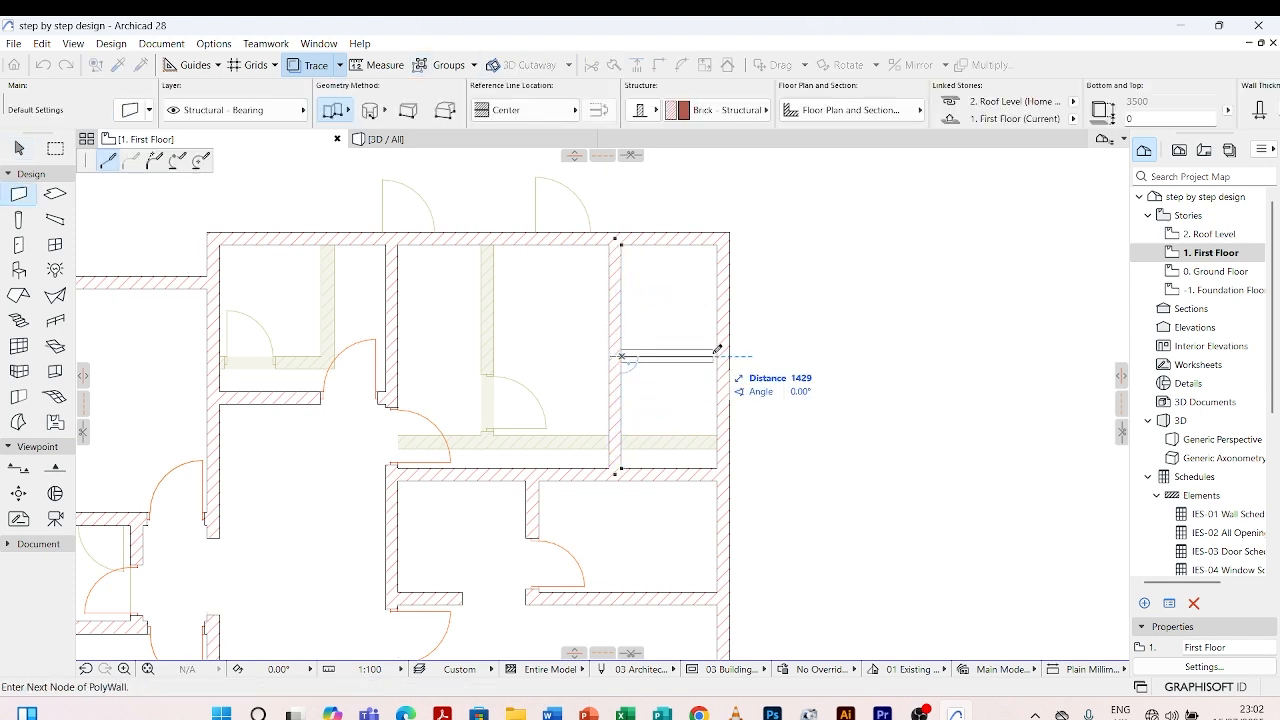
{"action": "double_click", "coordinate": [716, 352]}
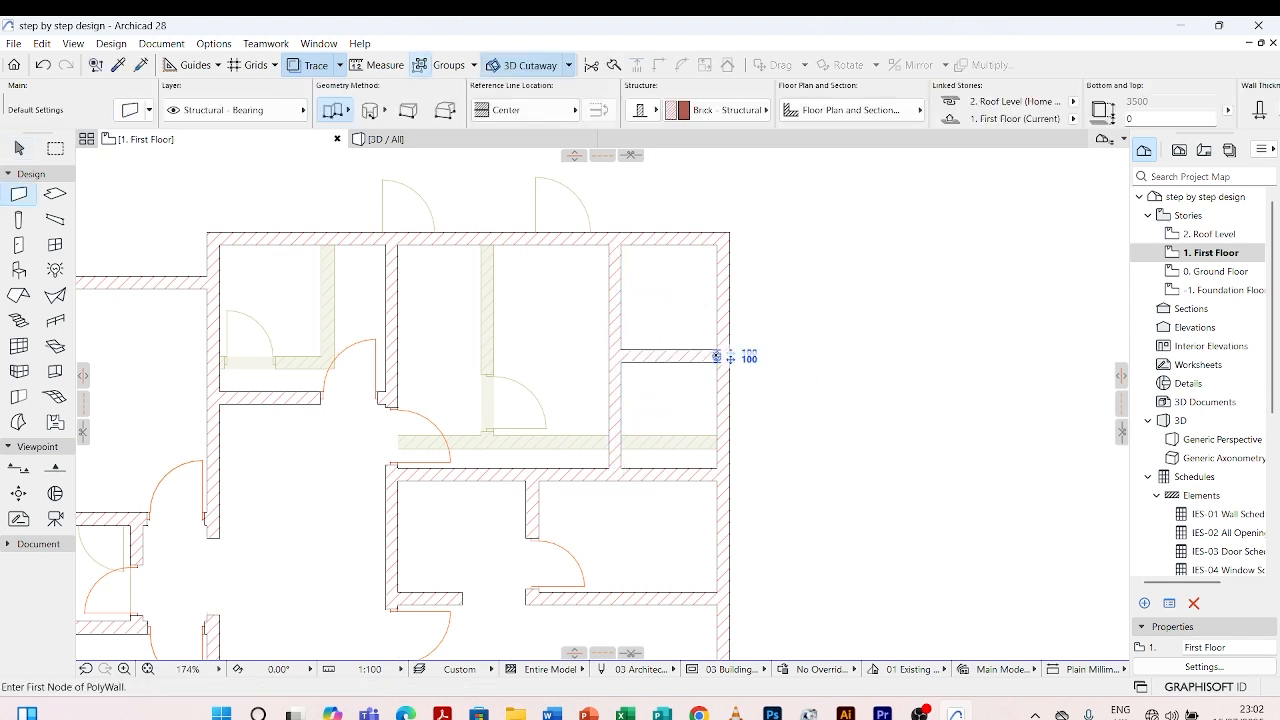
- Set the horizontal dividing wall's distance from the upper exterior wall to 2000 mm
{"action": "left_click", "coordinate": [697, 357]}
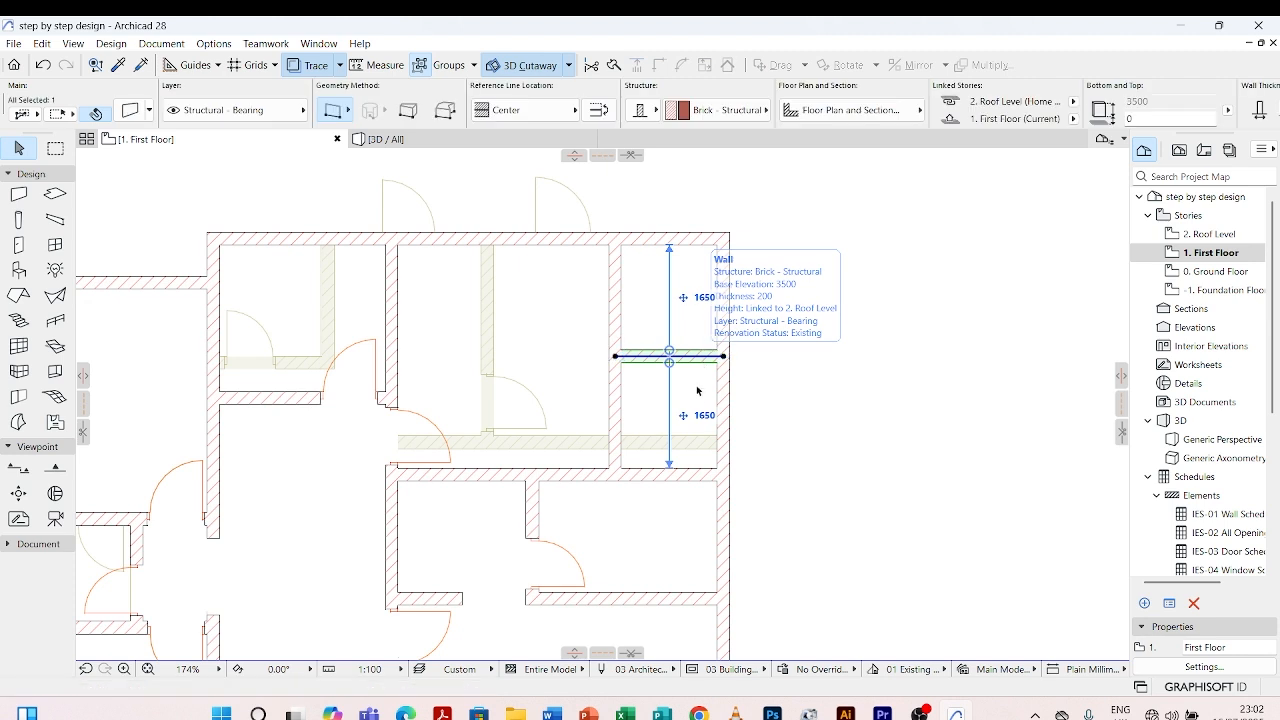
{"action": "left_click", "coordinate": [705, 299]}
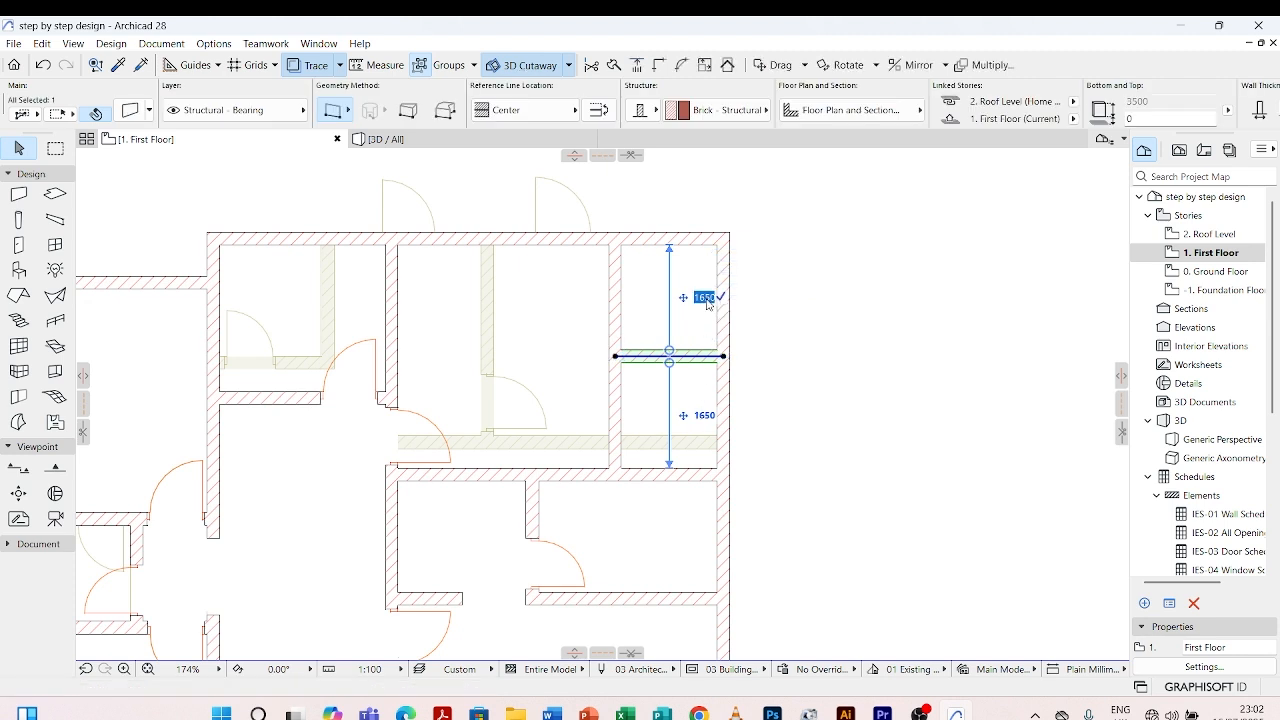
{"action": "type", "text": "2000"}
{"action": "key", "text": "Return"}
{"action": "left_click", "coordinate": [764, 305]}
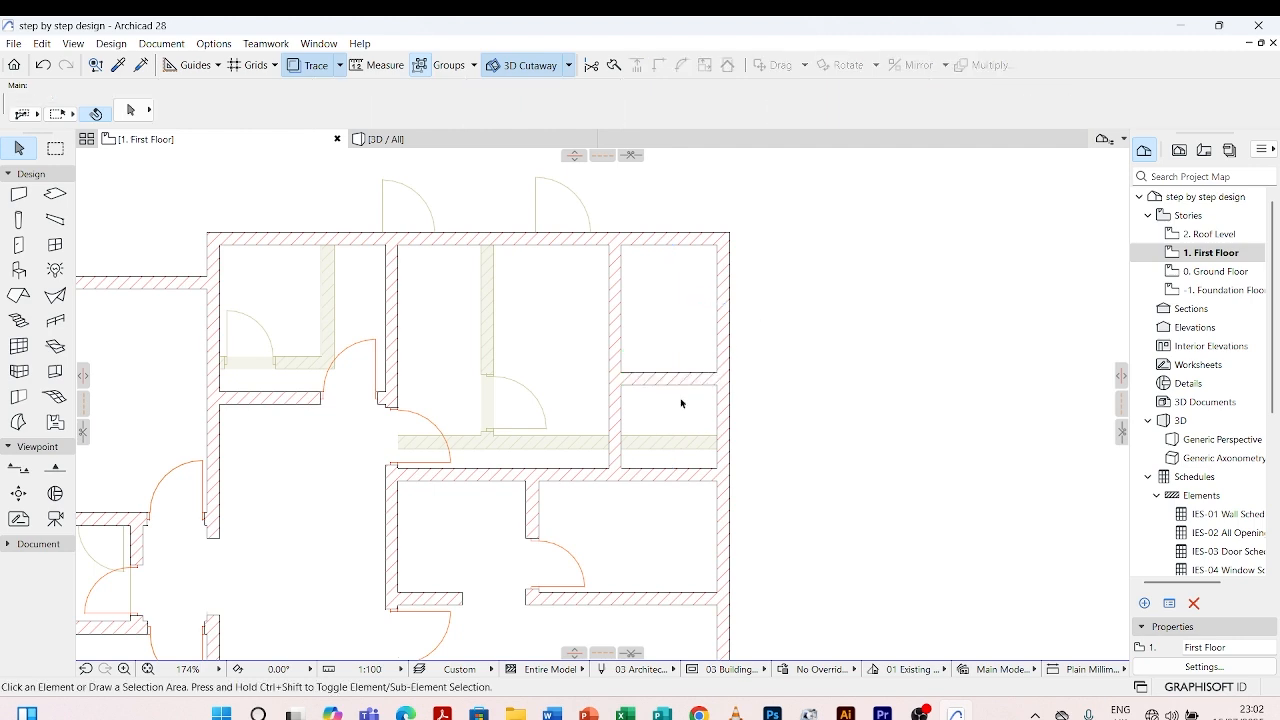
- Using the existing rectangular door opening's settings, place a 1000 x 2500 mm opening in the upper-right vertical partition, just below the horizontal dividing wall
{"action": "scroll", "coordinate": [642, 420], "scroll_direction": "up", "scroll_amount": 3}
{"action": "scroll", "coordinate": [697, 420], "scroll_direction": "down", "scroll_amount": 3}
{"action": "scroll", "coordinate": [697, 420], "scroll_direction": "down", "scroll_amount": 1}
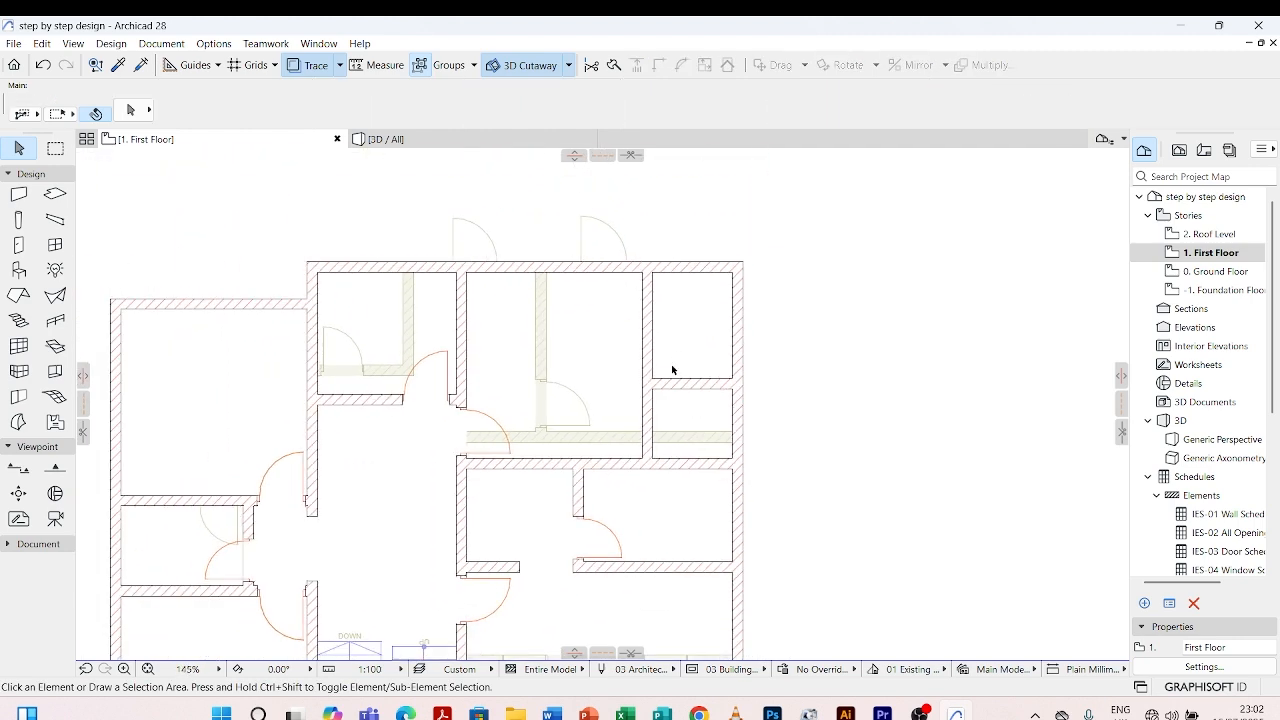
{"action": "scroll", "coordinate": [610, 420], "scroll_direction": "down", "scroll_amount": 2}
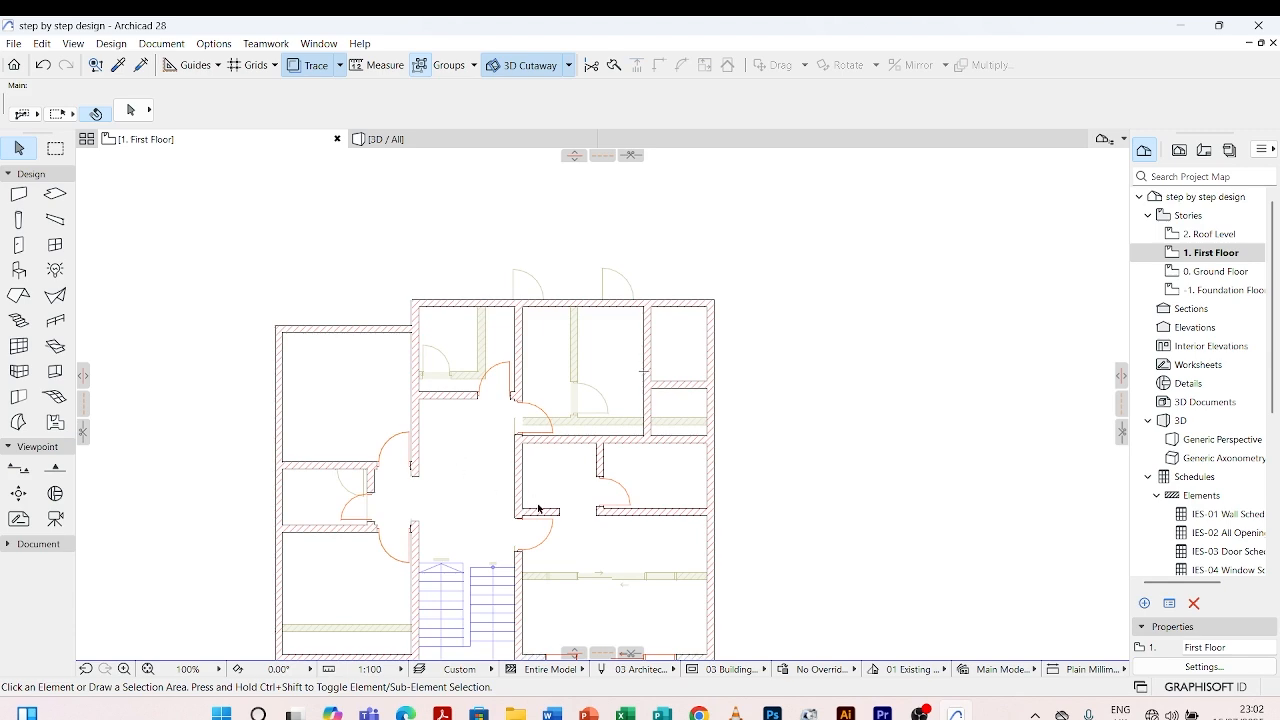
{"action": "scroll", "coordinate": [600, 515], "scroll_direction": "up", "scroll_amount": 3}
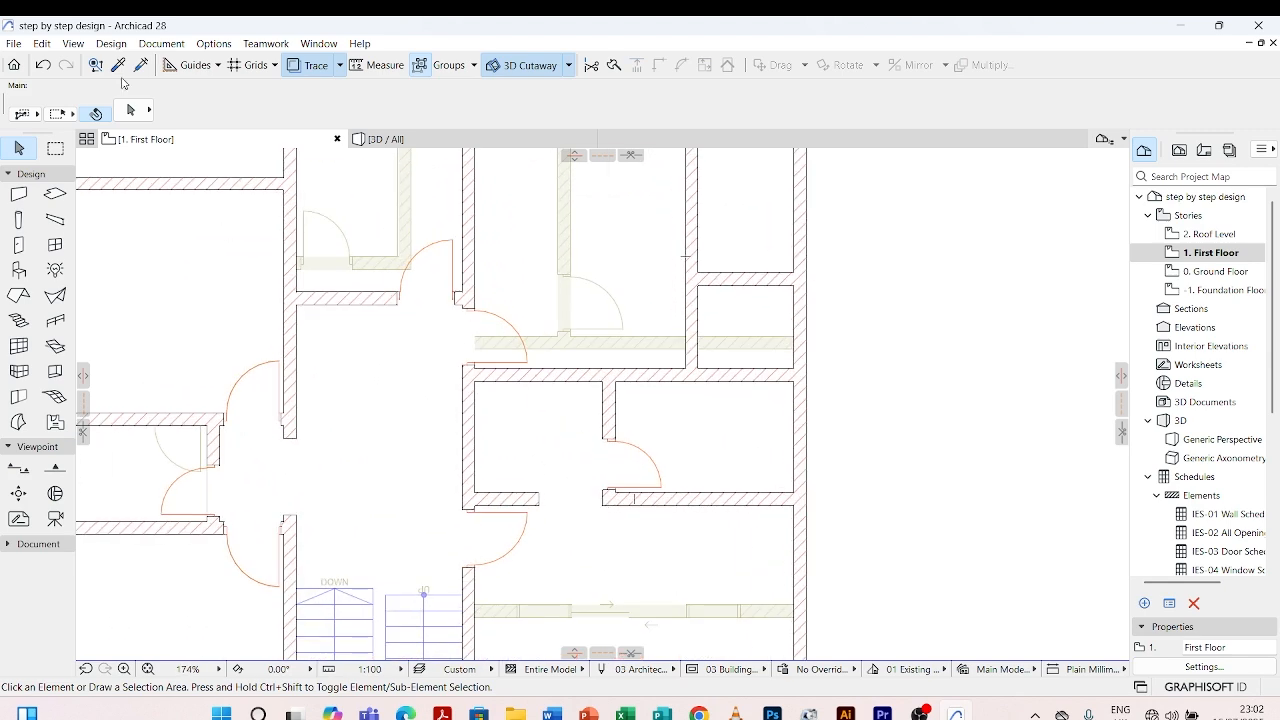
{"action": "key", "text": "alt"}
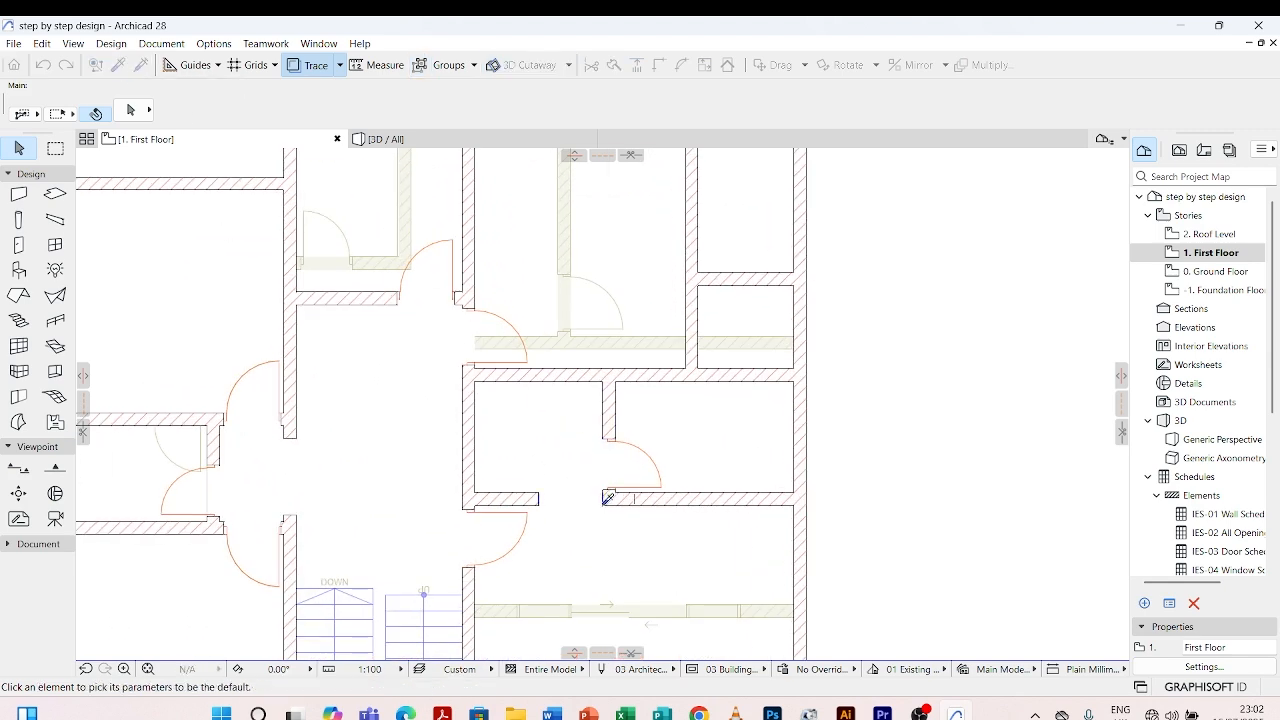
{"action": "left_click", "coordinate": [607, 497], "text": "alt"}
{"action": "scroll", "coordinate": [699, 317], "scroll_direction": "up", "scroll_amount": 4}
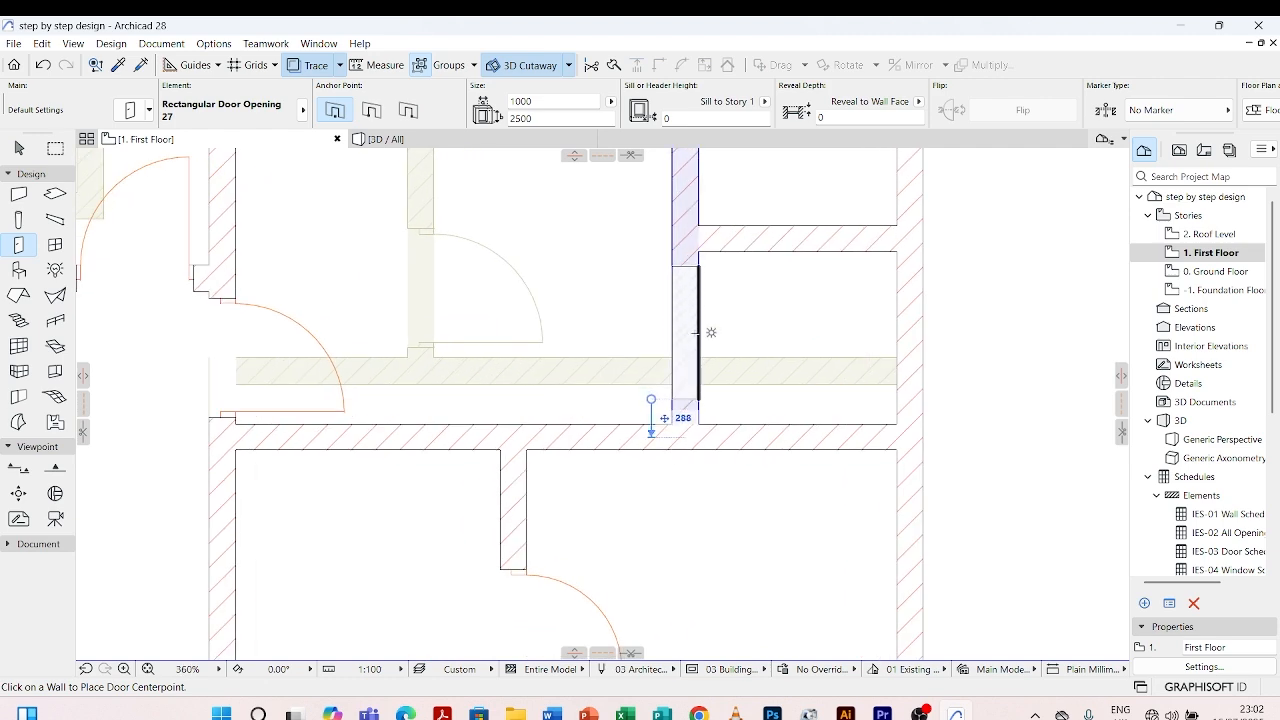
{"action": "left_click", "coordinate": [700, 332]}
{"action": "left_click", "coordinate": [585, 407]}
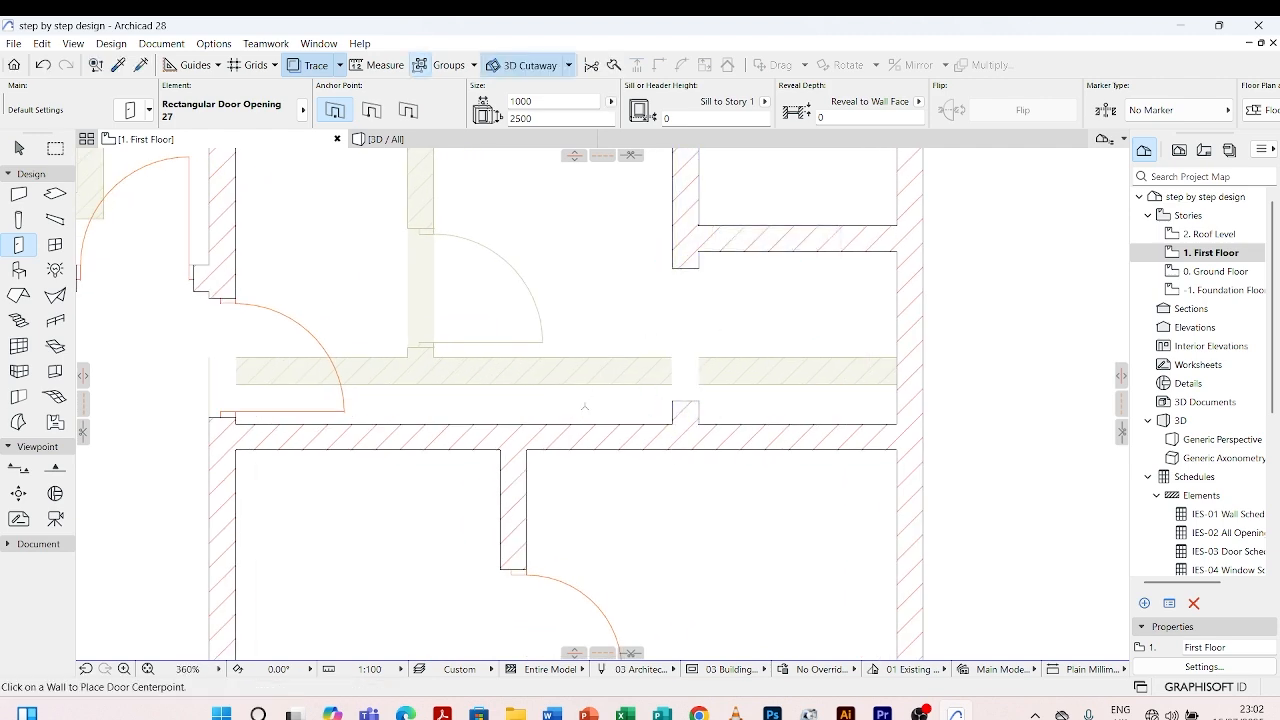
{"action": "scroll", "coordinate": [585, 407], "scroll_direction": "down", "scroll_amount": 5}
{"action": "scroll", "coordinate": [651, 394], "scroll_direction": "up", "scroll_amount": 4}
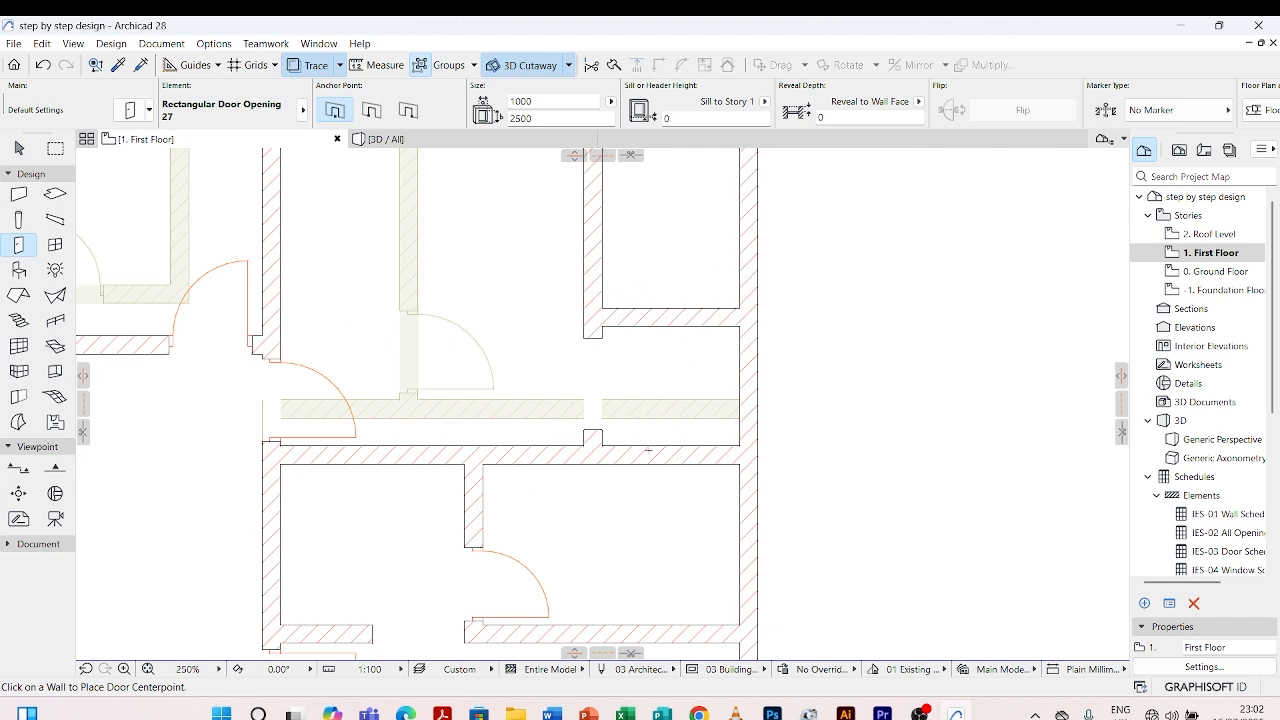
{"action": "scroll", "coordinate": [648, 450], "scroll_direction": "down", "scroll_amount": 3}
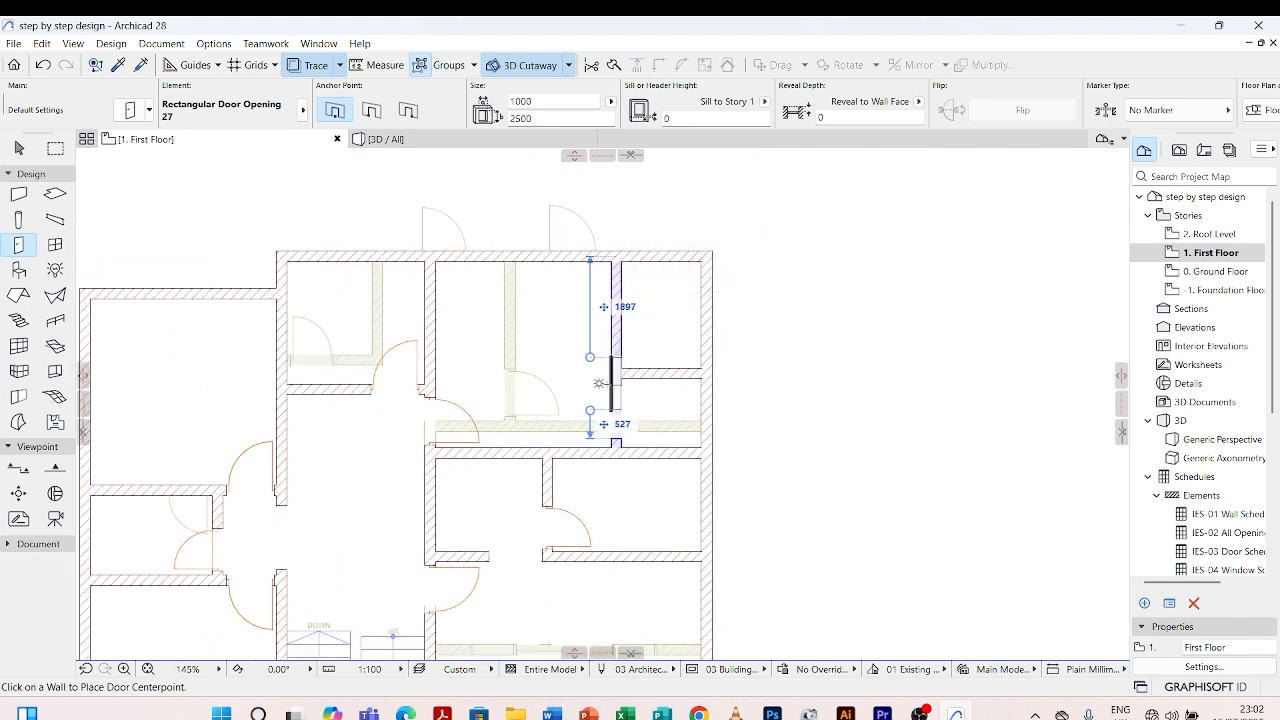
{"action": "key", "text": "Escape"}
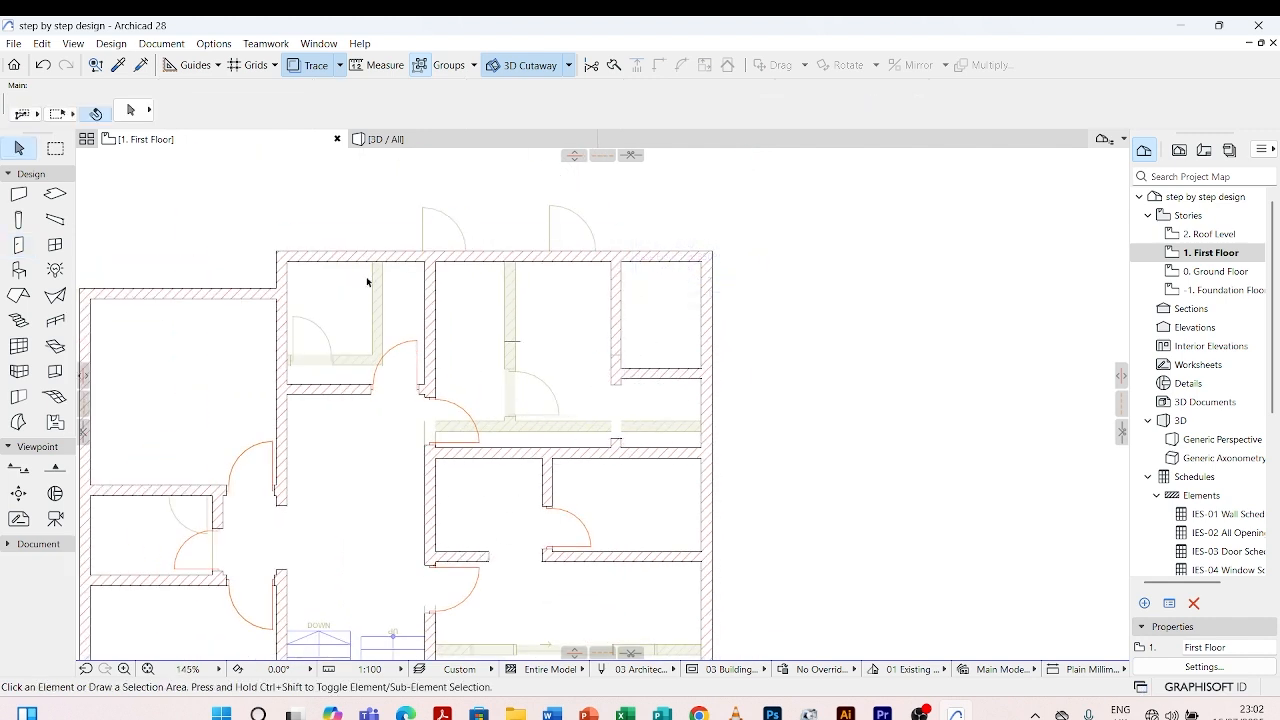
- Using an existing interior door's settings, place an 800 x 2100 mm door in the upper-right dividing wall, swinging into the small upper room and hinged beside the partition
{"action": "left_click", "coordinate": [117, 64]}
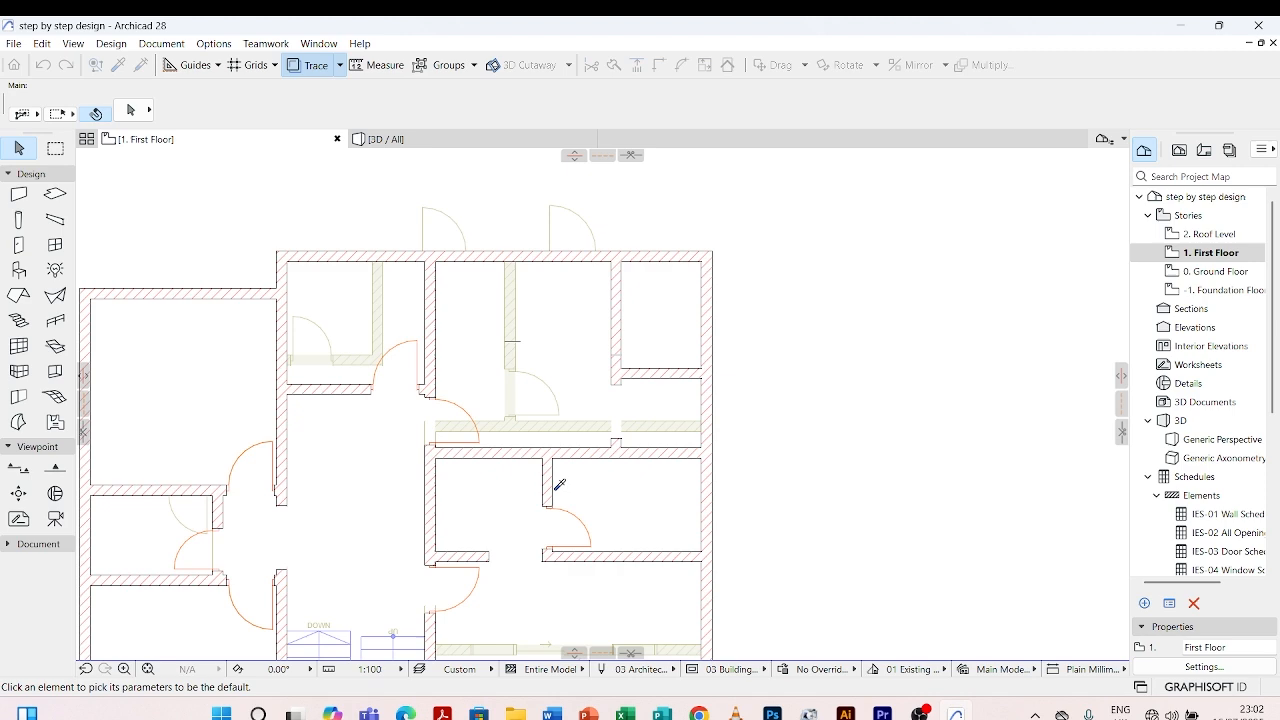
{"action": "left_click", "coordinate": [594, 541]}
{"action": "scroll", "coordinate": [640, 360], "scroll_direction": "up", "scroll_amount": 4}
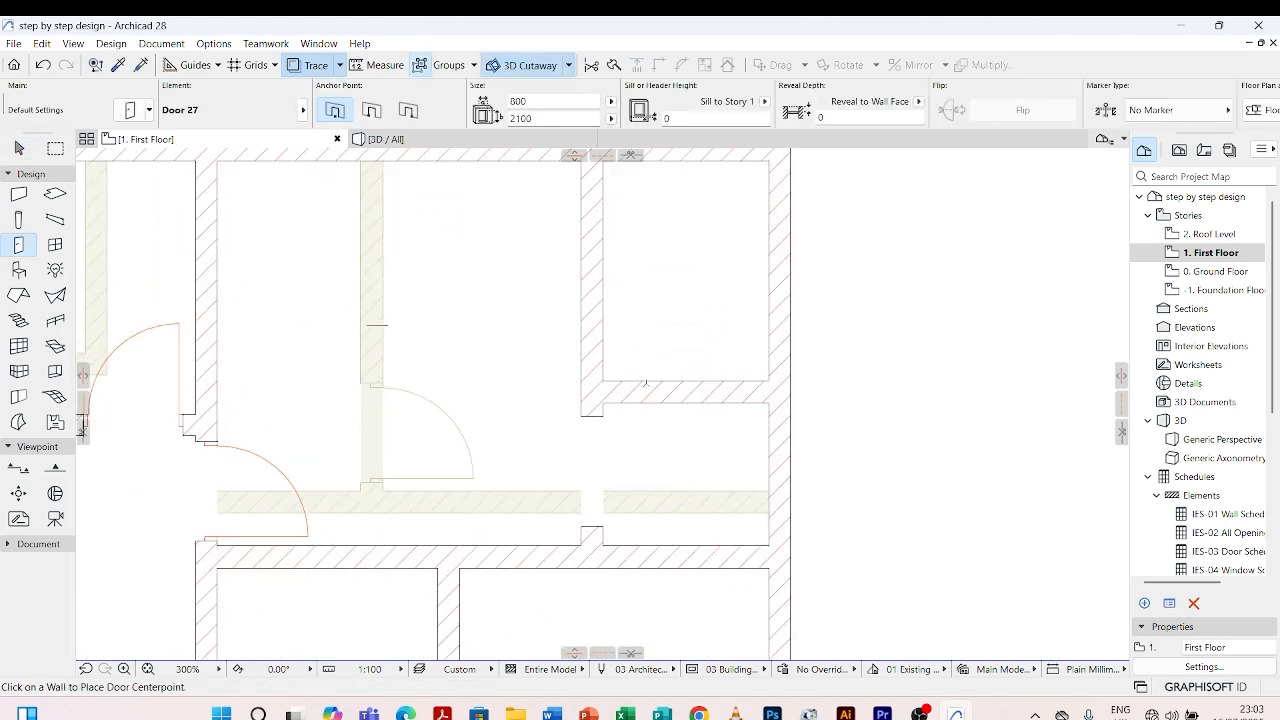
{"action": "left_click", "coordinate": [648, 390]}
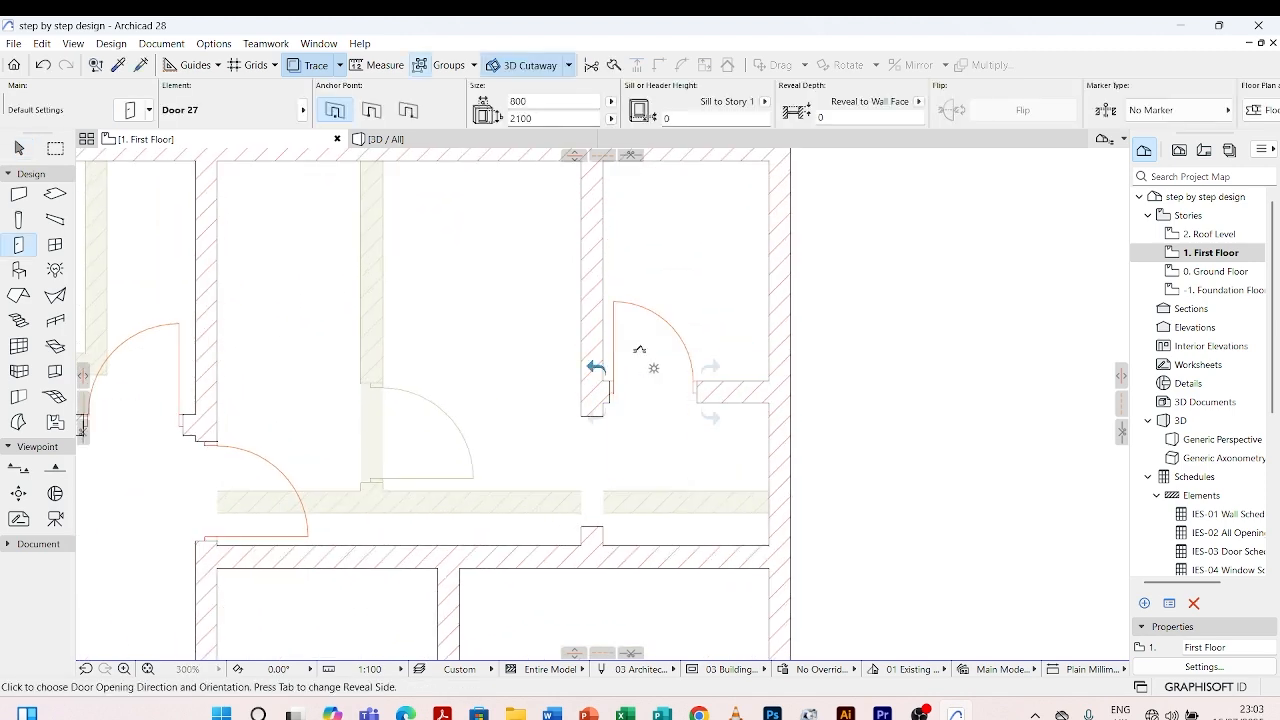
{"action": "left_click", "coordinate": [517, 267]}
{"action": "scroll", "coordinate": [480, 265], "scroll_direction": "down", "scroll_amount": 4}
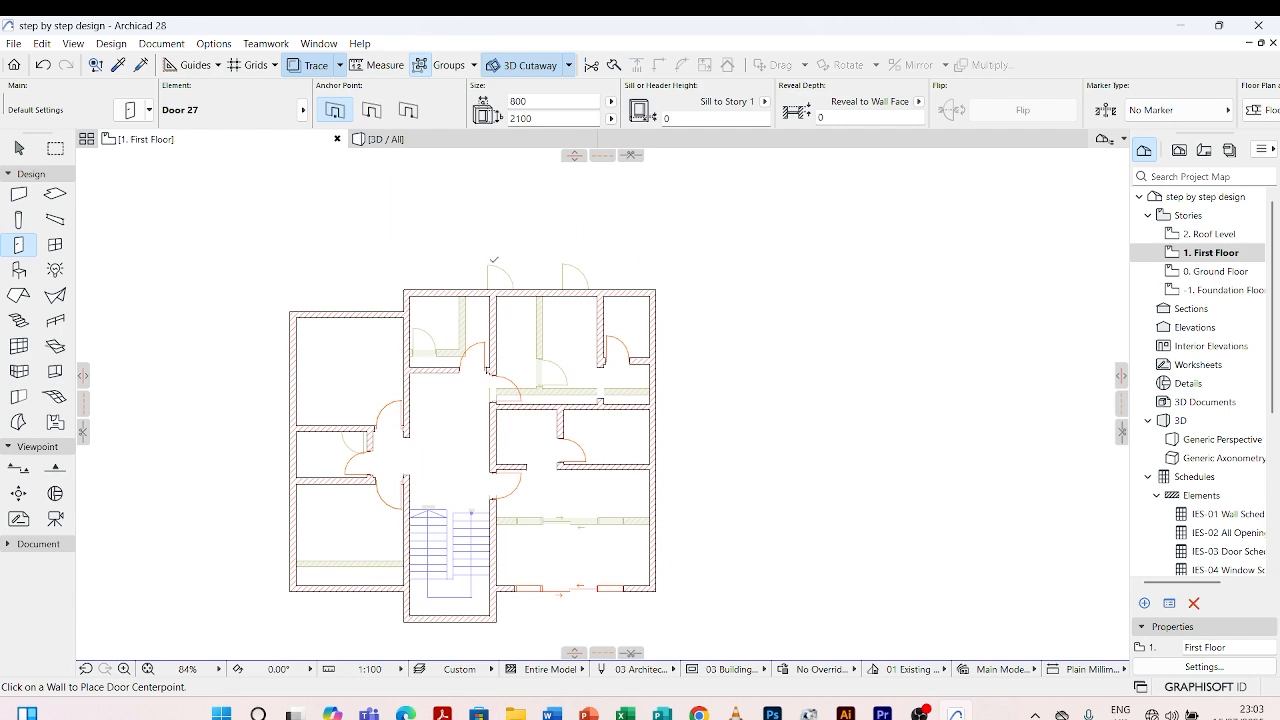
{"action": "key", "text": "Escape"}
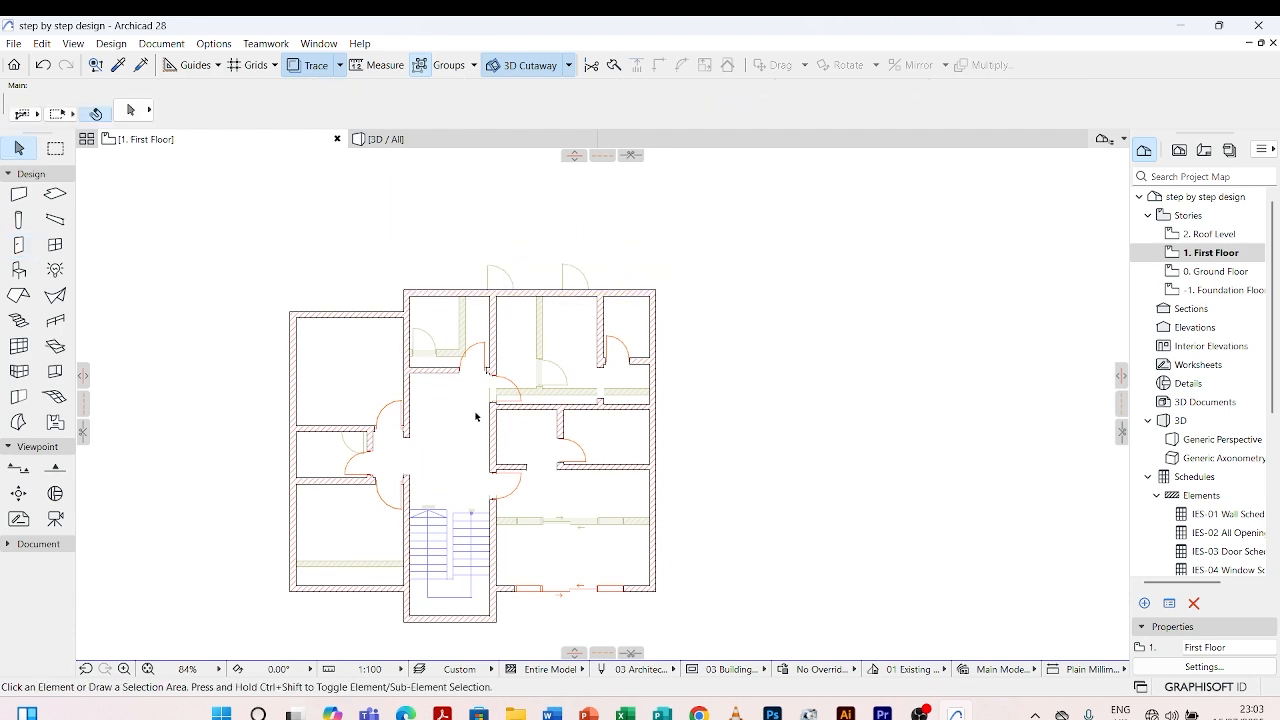
- Inspect the two-storey model and its sliding-door facade from outside in 3D, and return to the First Floor plan
{"action": "scroll", "coordinate": [375, 598], "scroll_direction": "up", "scroll_amount": 1}
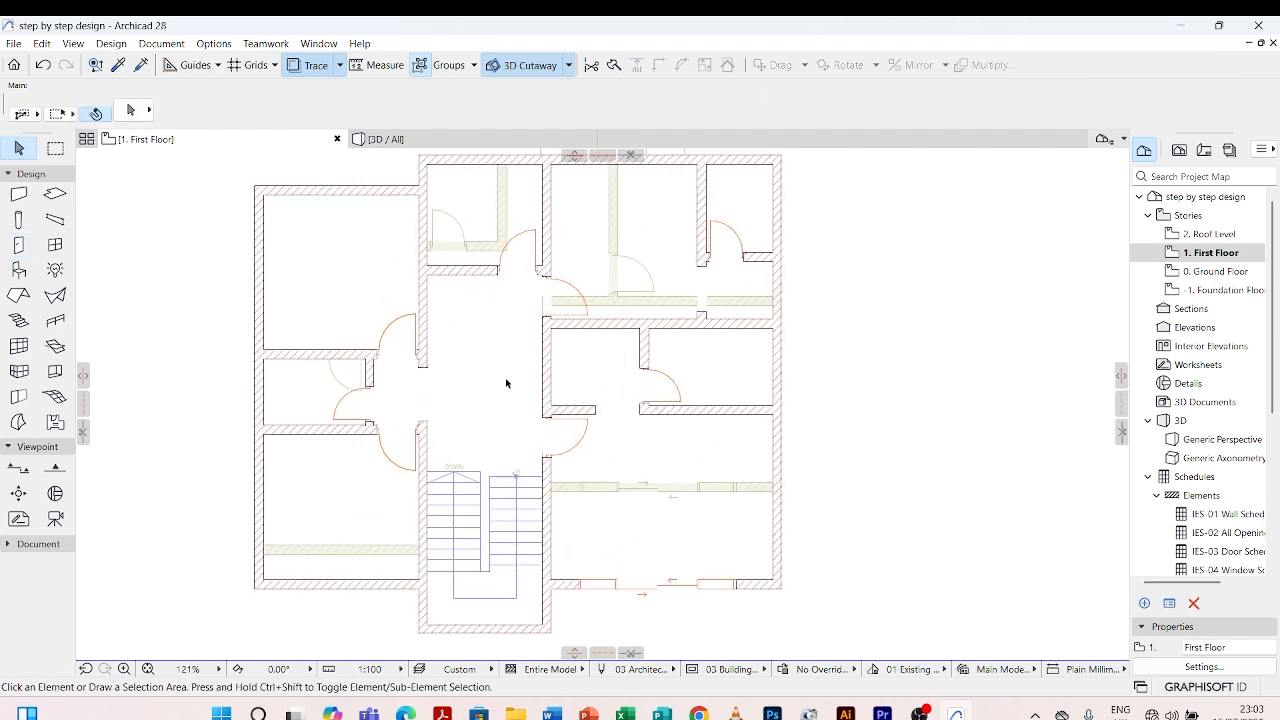
{"action": "scroll", "coordinate": [505, 386], "scroll_direction": "down", "scroll_amount": 1}
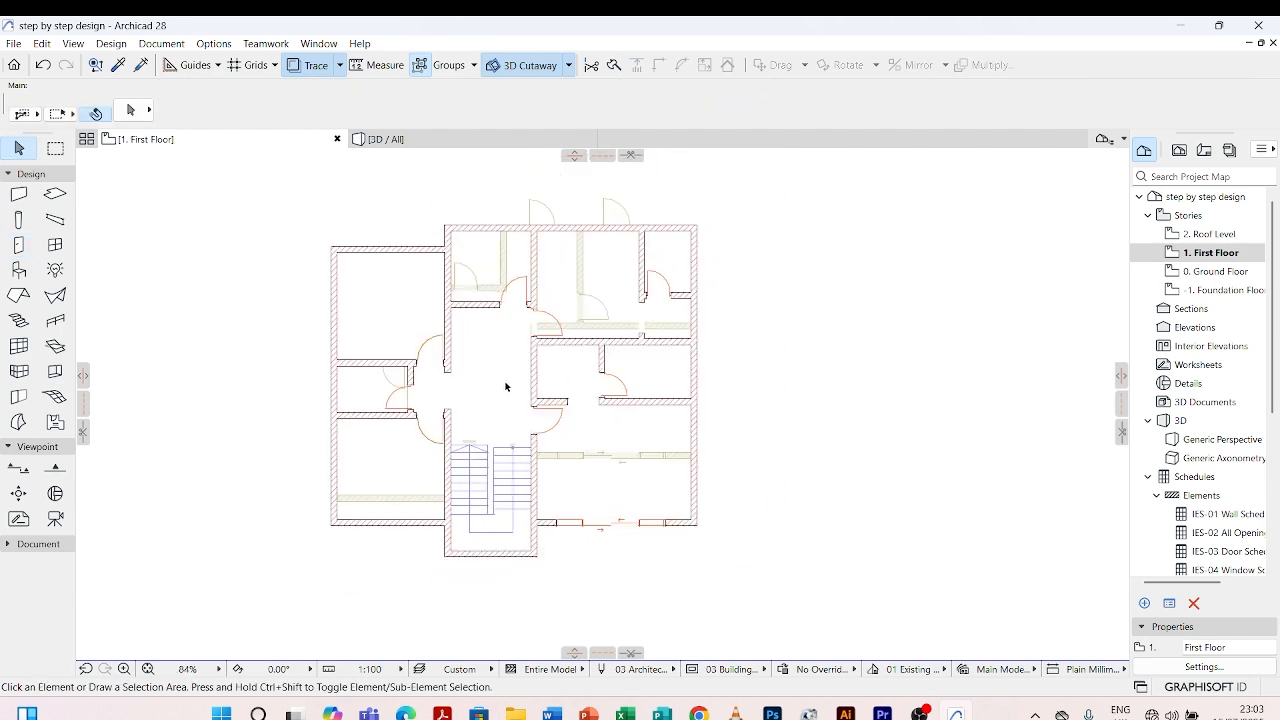
{"action": "left_click", "coordinate": [440, 141]}
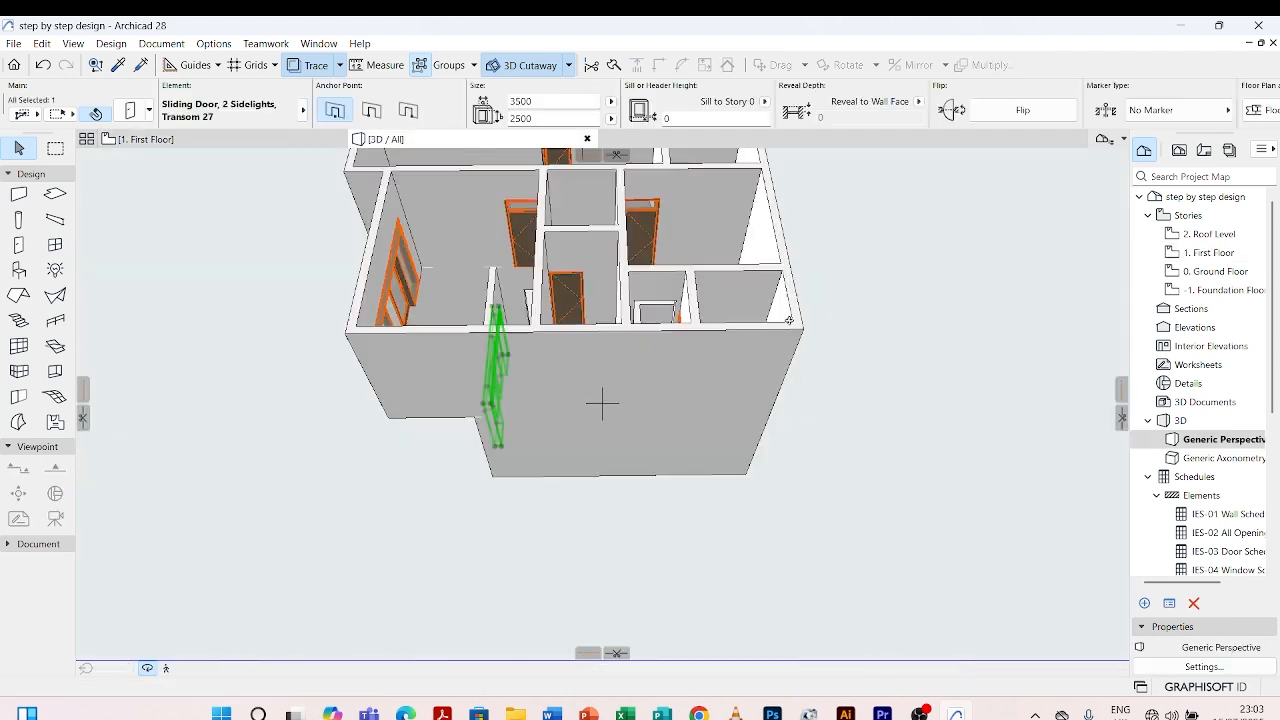
{"action": "scroll", "coordinate": [582, 431], "scroll_direction": "down", "scroll_amount": 1}
{"action": "middle_click_drag", "start_coordinate": [447, 550], "coordinate": [930, 395], "text": "shift"}
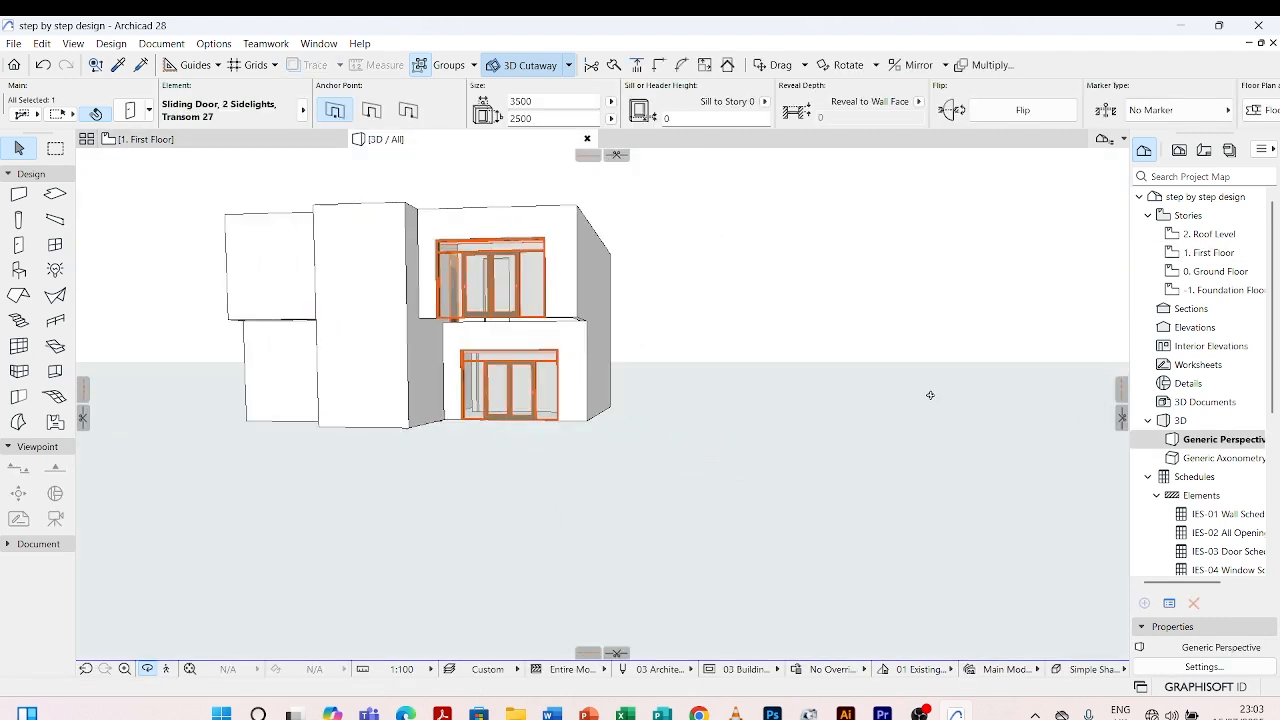
{"action": "middle_click_drag", "start_coordinate": [437, 474], "coordinate": [355, 331], "text": "shift"}
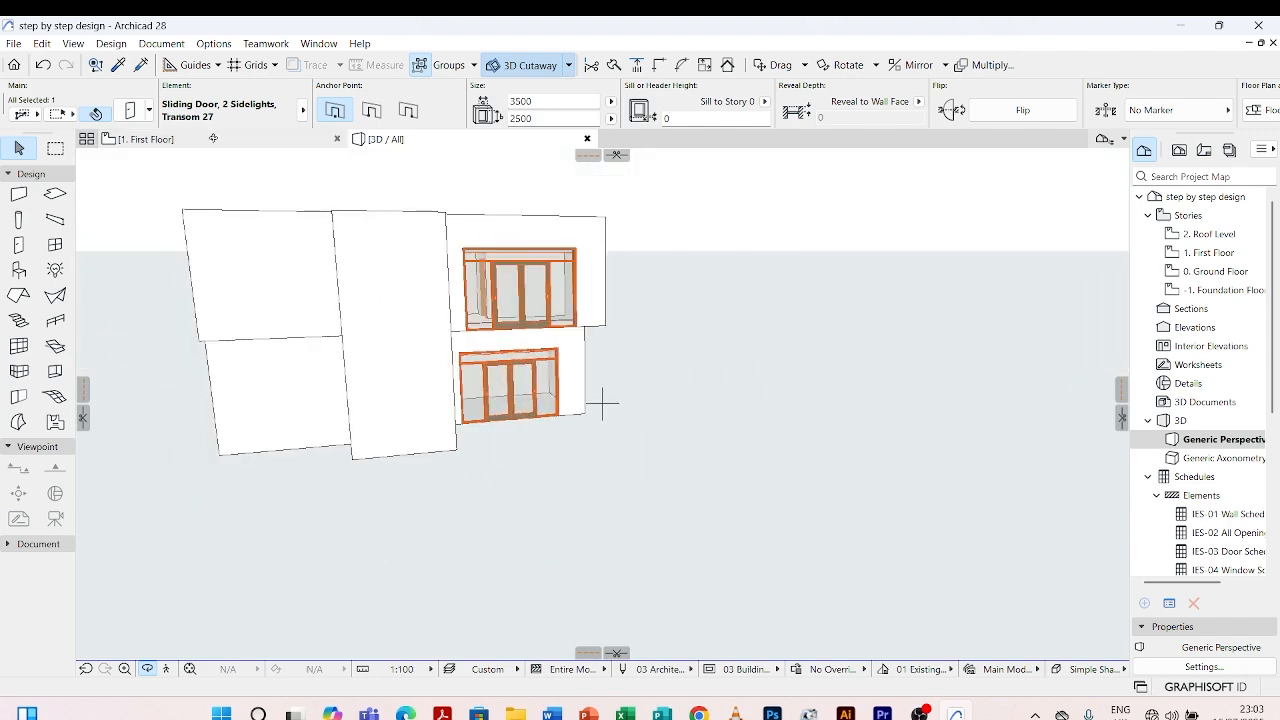
{"action": "left_click", "coordinate": [216, 143]}
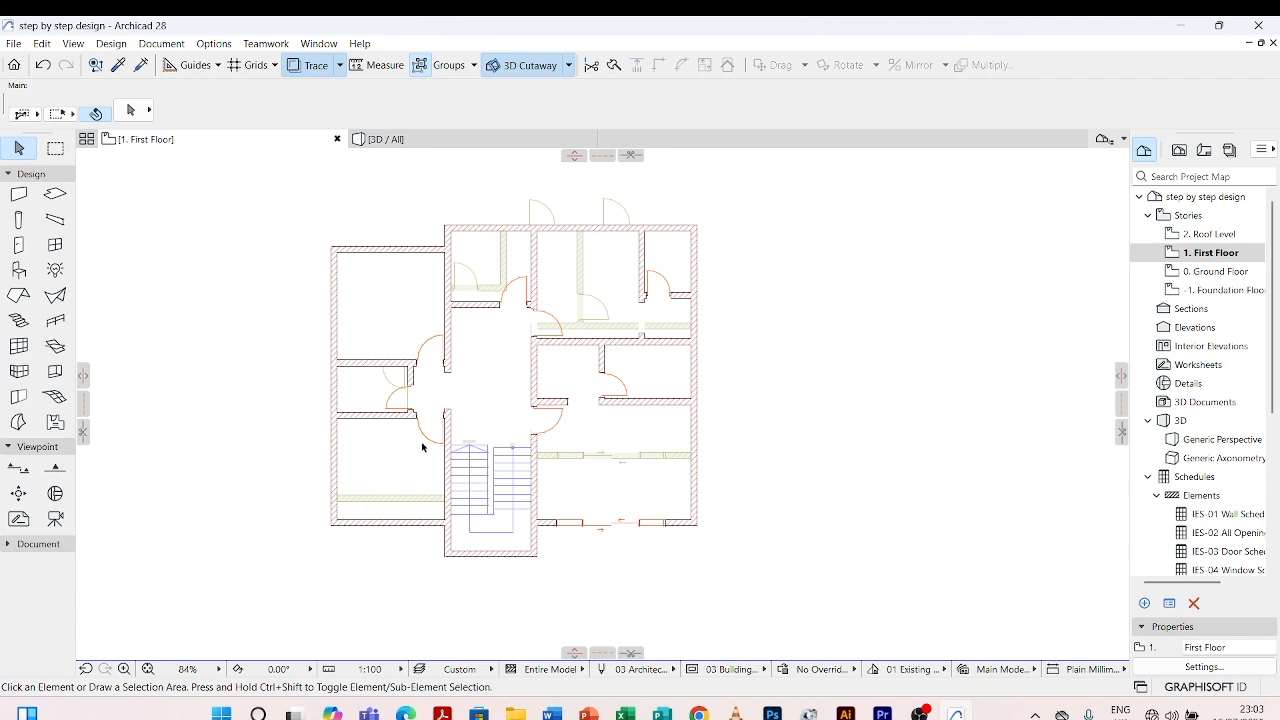
- Switch to the Ground Floor plan and examine its rooms and exterior walls
{"action": "scroll", "coordinate": [429, 453], "scroll_direction": "up", "scroll_amount": 3}
{"action": "scroll", "coordinate": [432, 450], "scroll_direction": "down", "scroll_amount": 3}
{"action": "scroll", "coordinate": [404, 311], "scroll_direction": "up", "scroll_amount": 1}
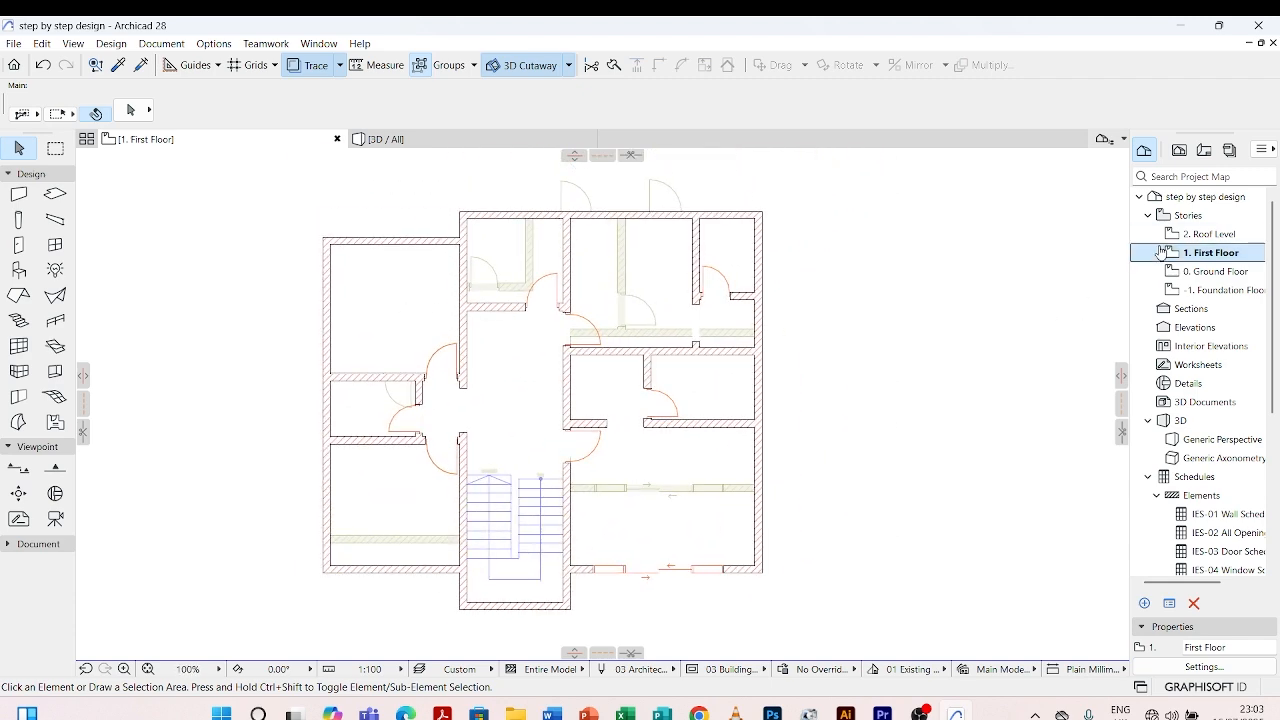
{"action": "double_click", "coordinate": [1210, 272]}
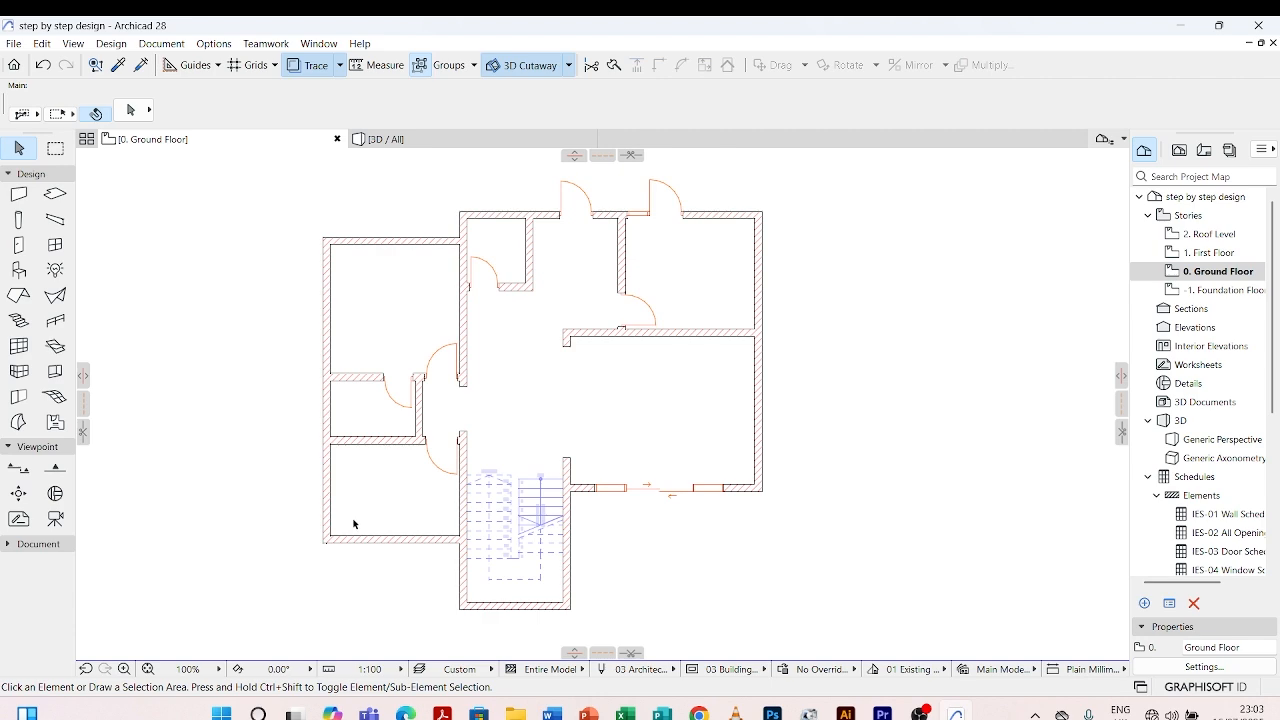
{"action": "scroll", "coordinate": [306, 528], "scroll_direction": "up", "scroll_amount": 5}
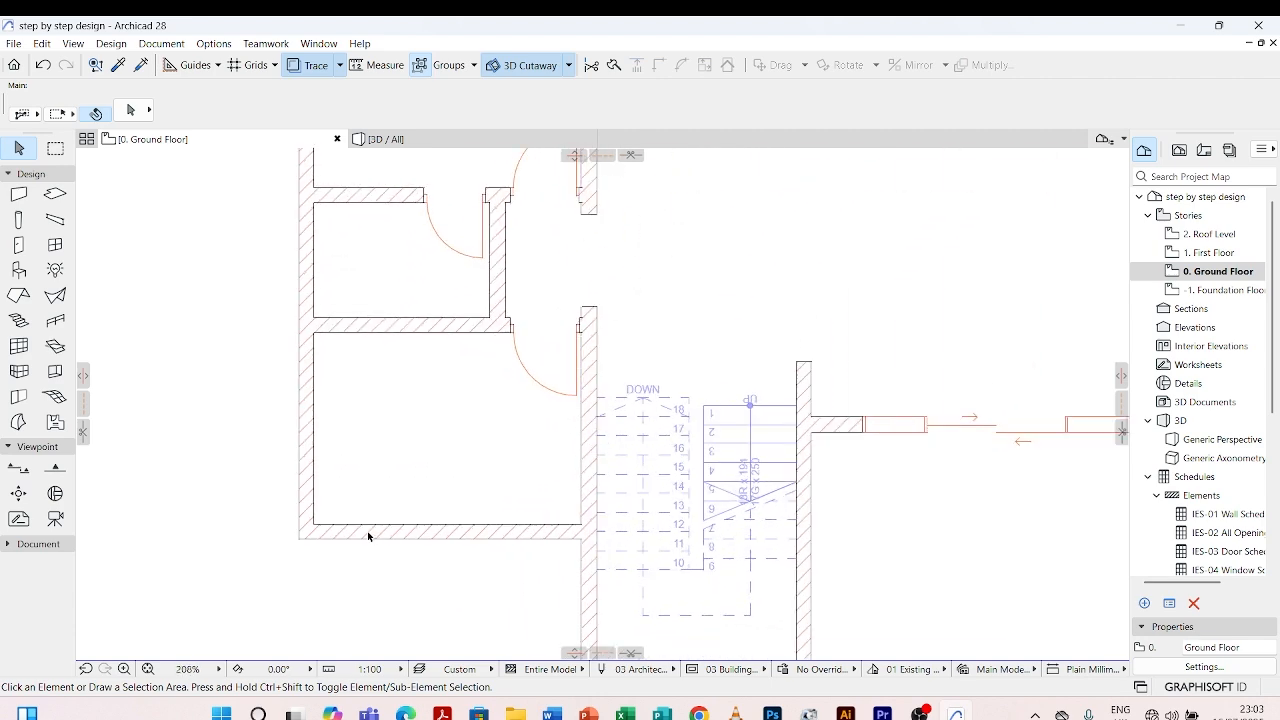
{"action": "scroll", "coordinate": [357, 503], "scroll_direction": "down", "scroll_amount": 3}
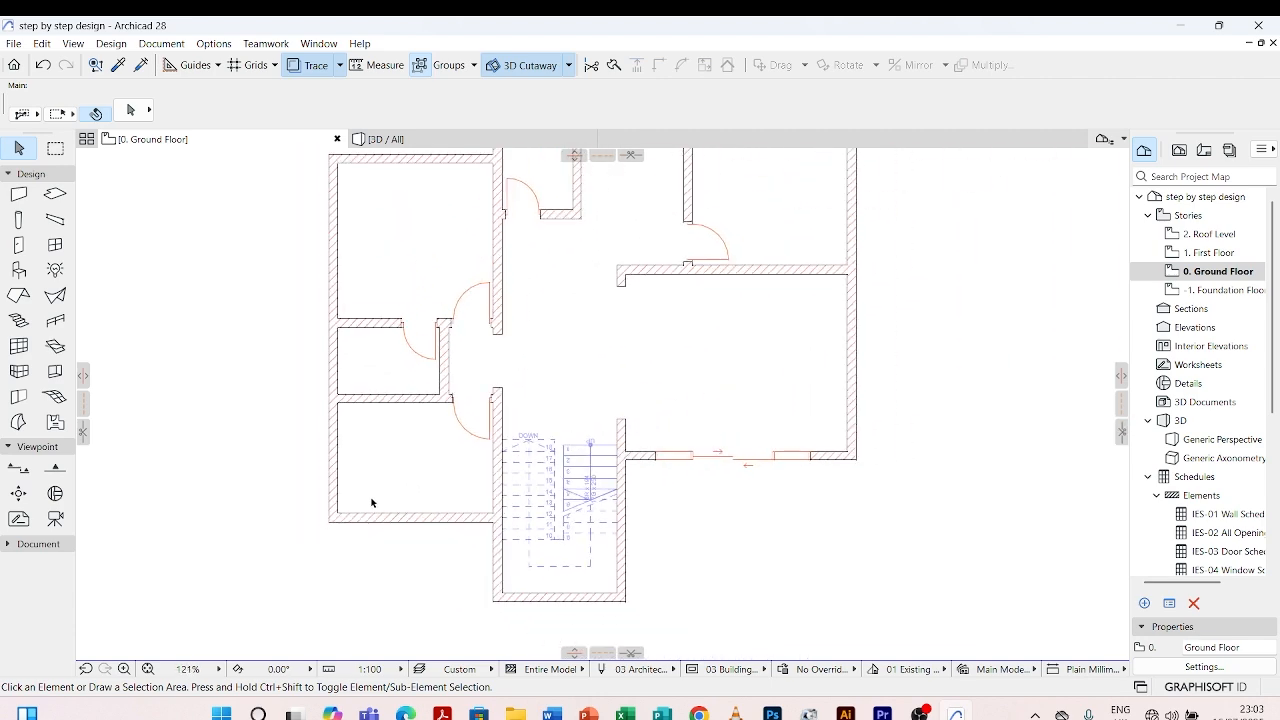
{"action": "scroll", "coordinate": [418, 527], "scroll_direction": "down", "scroll_amount": 2}
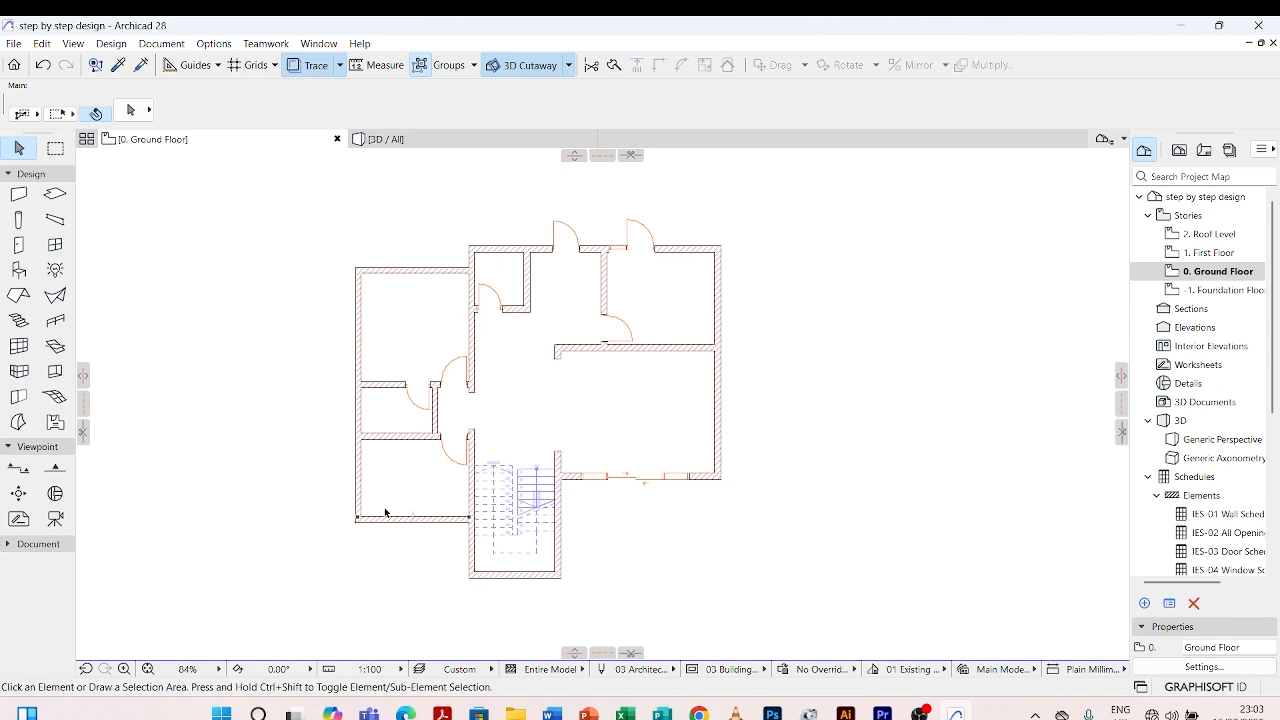
{"action": "scroll", "coordinate": [385, 512], "scroll_direction": "up", "scroll_amount": 3}
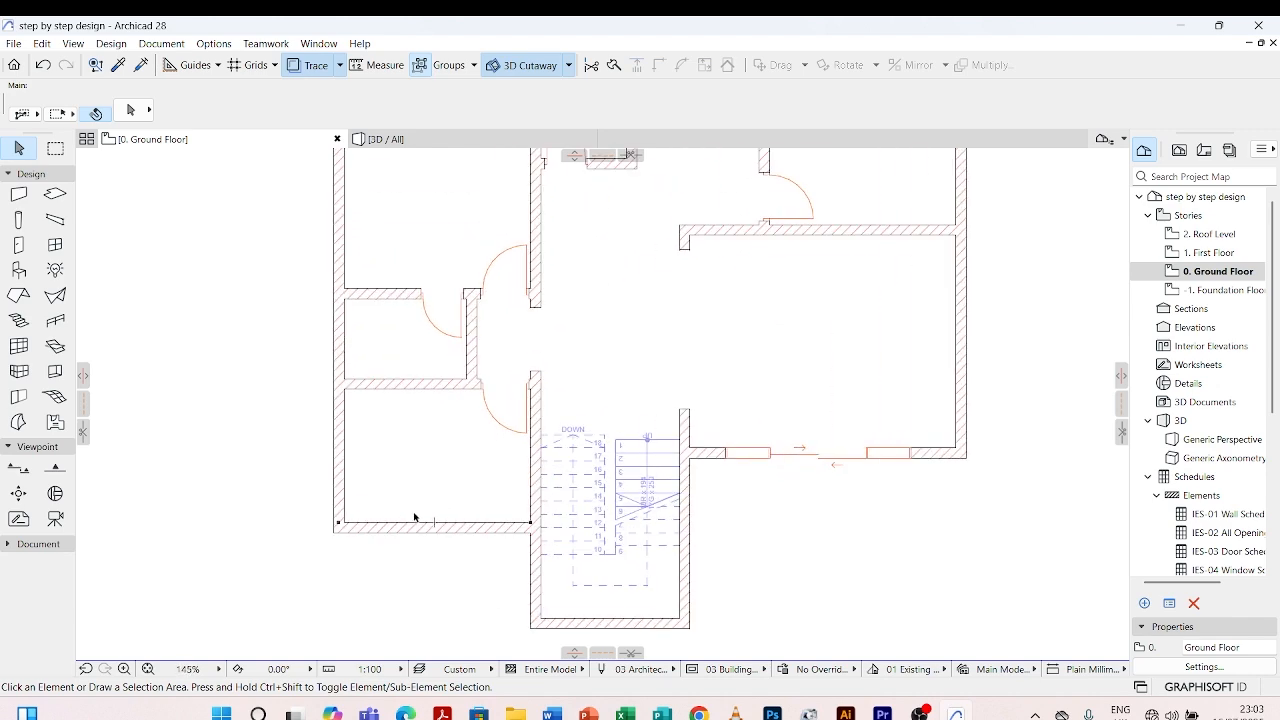
{"action": "scroll", "coordinate": [415, 517], "scroll_direction": "down", "scroll_amount": 4}
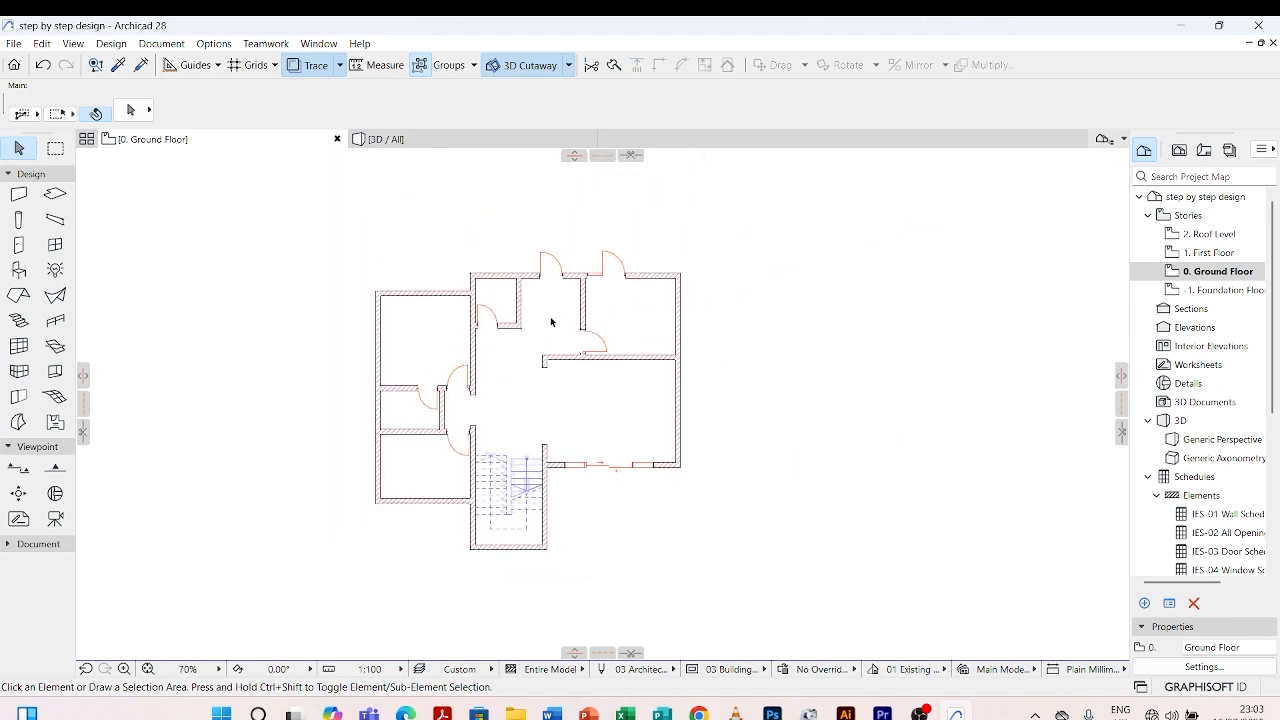
{"action": "scroll", "coordinate": [647, 281], "scroll_direction": "up", "scroll_amount": 3}
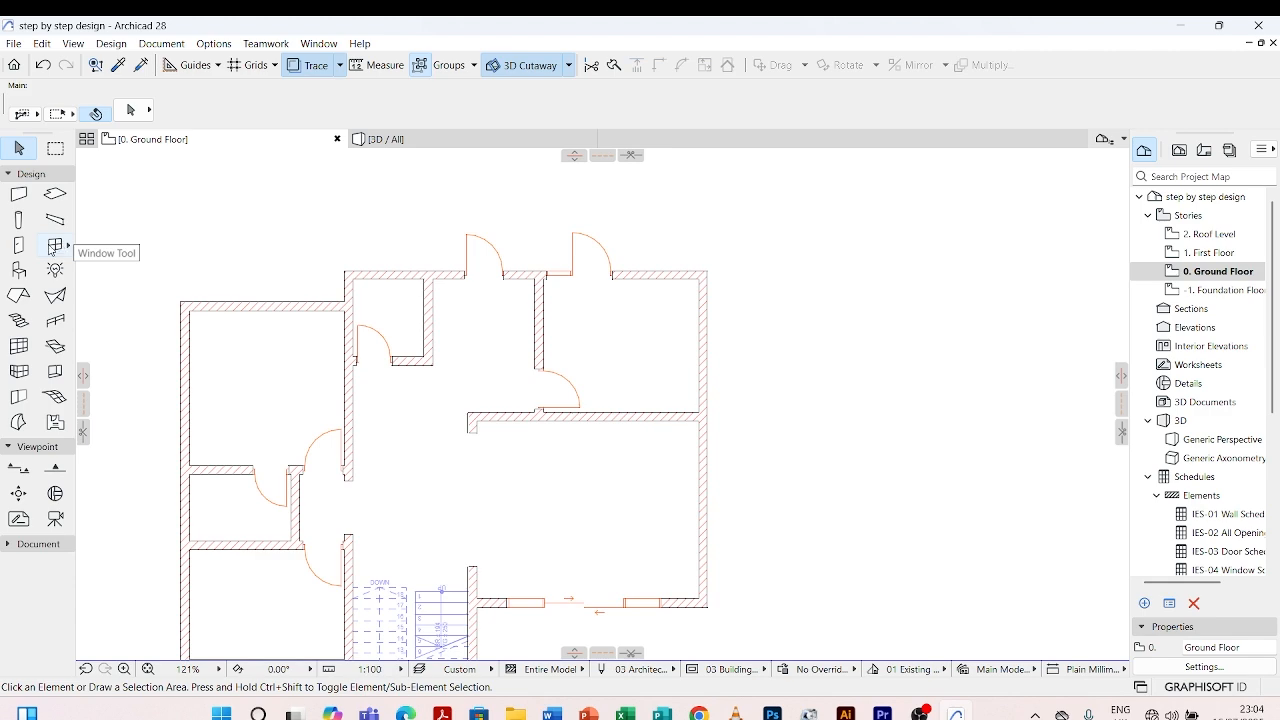
- Choose the 3-Sash Sliding Window 27 from the sliding windows library as the default window type
{"action": "left_click", "coordinate": [55, 244]}
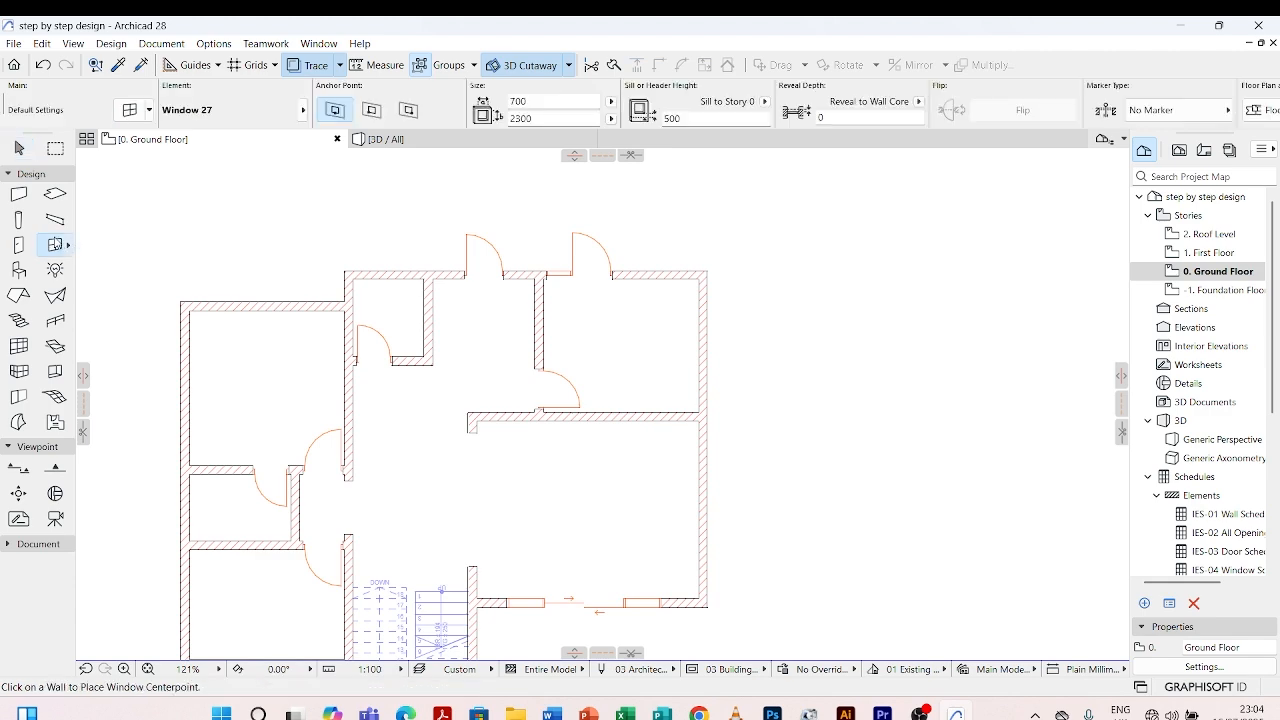
{"action": "left_click", "coordinate": [129, 110]}
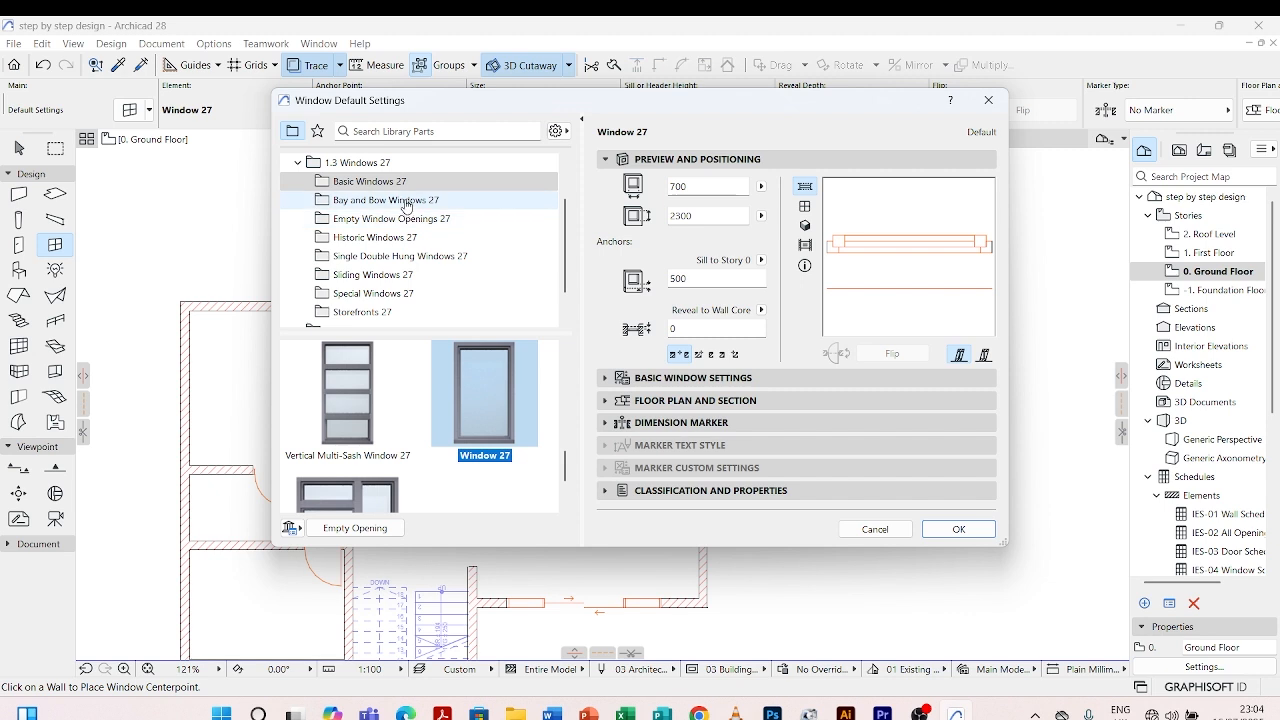
{"action": "left_click", "coordinate": [362, 183]}
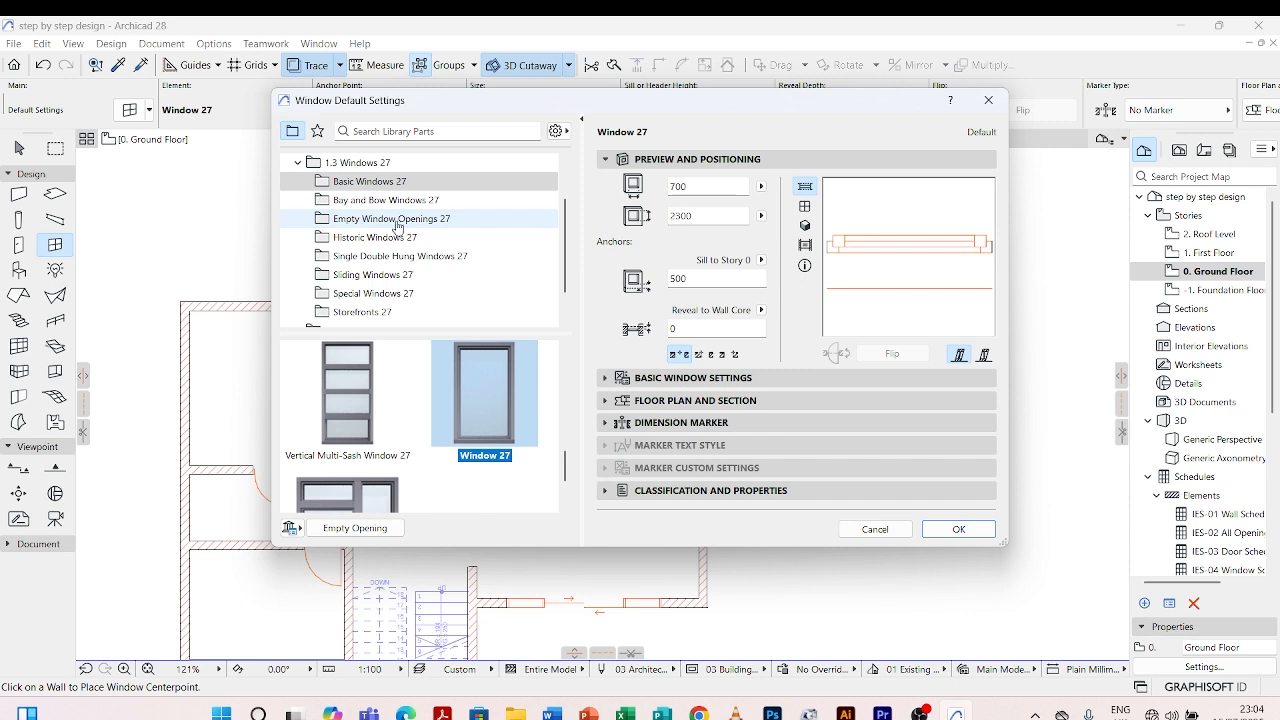
{"action": "left_click", "coordinate": [375, 276]}
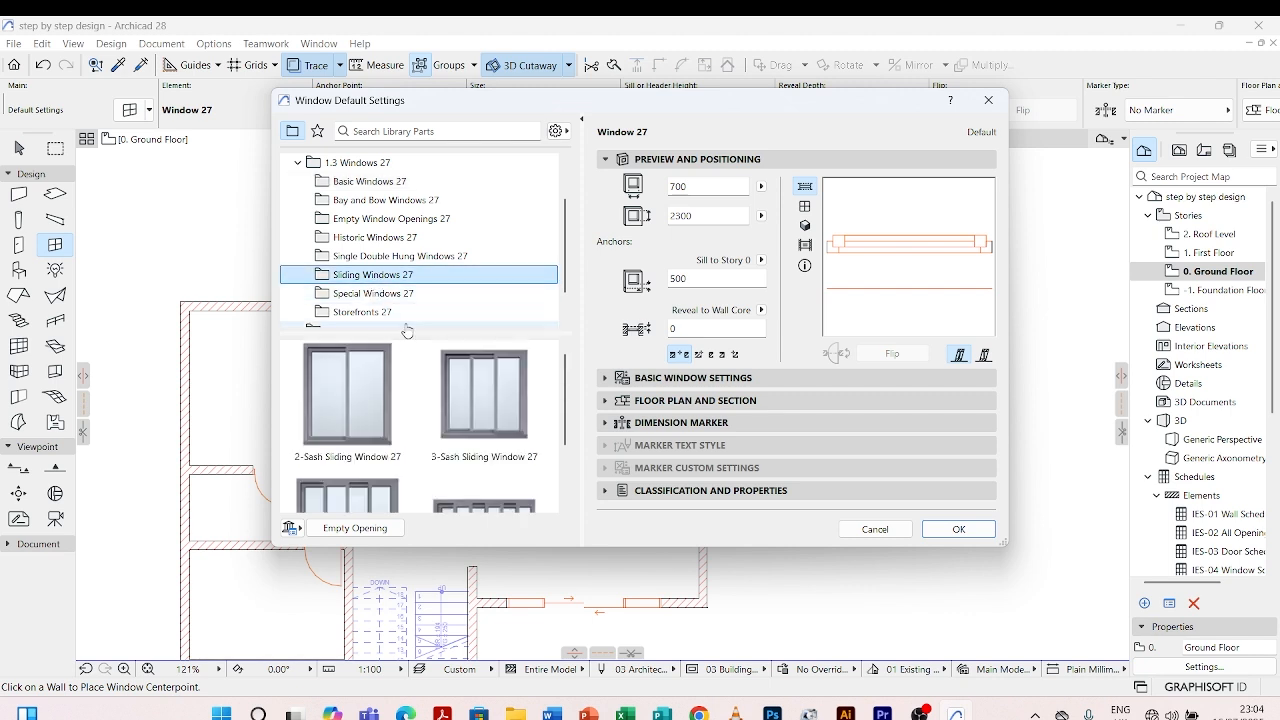
{"action": "scroll", "coordinate": [420, 370], "scroll_direction": "down", "scroll_amount": 2}
{"action": "scroll", "coordinate": [422, 366], "scroll_direction": "up", "scroll_amount": 2}
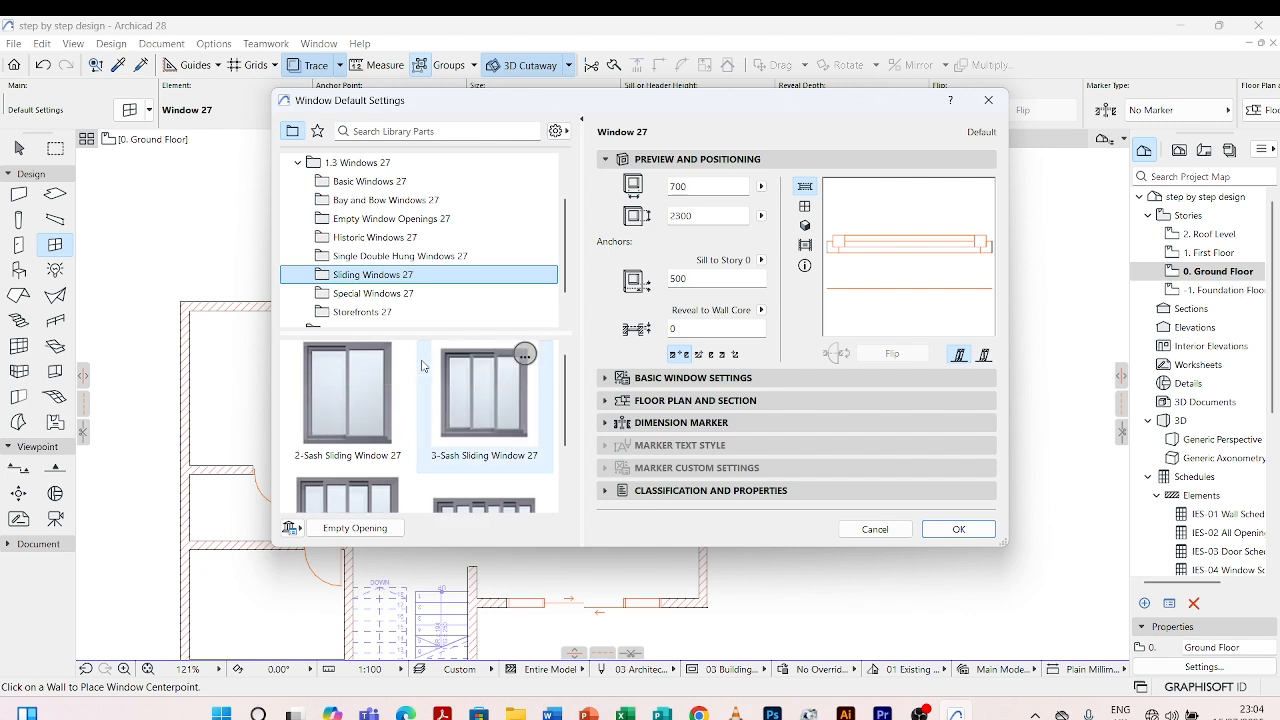
{"action": "scroll", "coordinate": [376, 305], "scroll_direction": "down", "scroll_amount": 1}
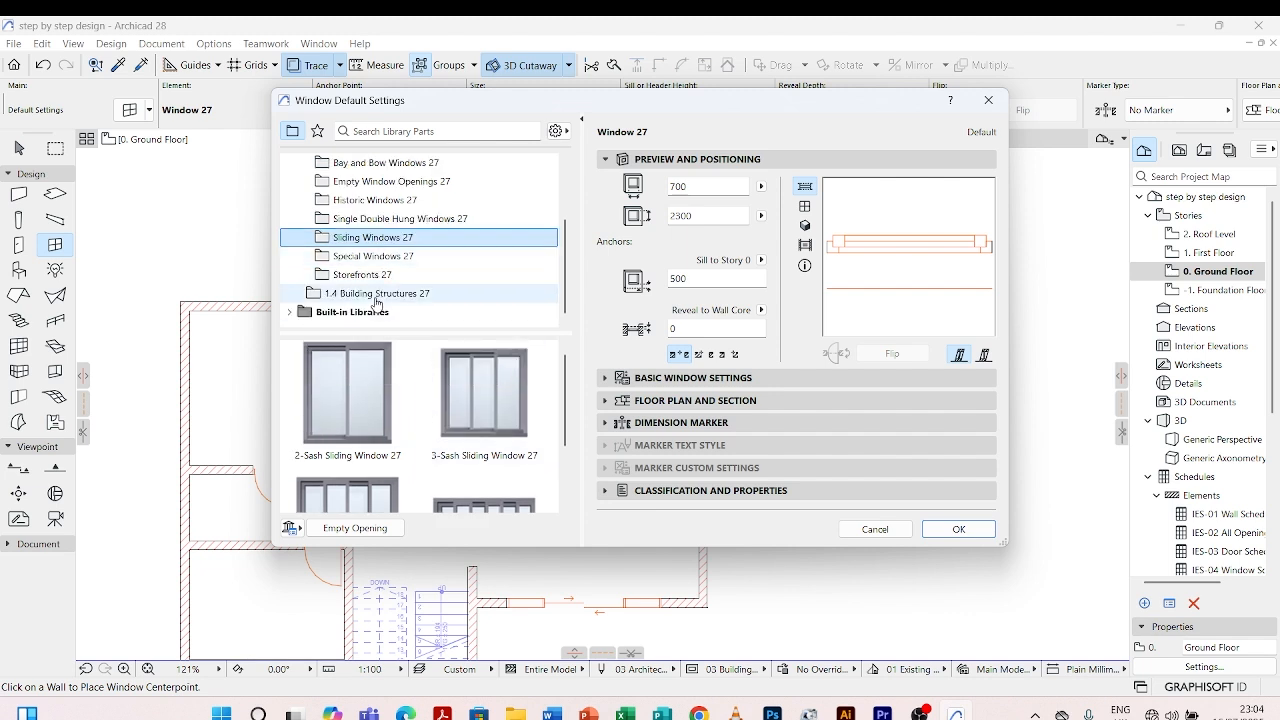
{"action": "scroll", "coordinate": [376, 305], "scroll_direction": "up", "scroll_amount": 2}
{"action": "scroll", "coordinate": [375, 295], "scroll_direction": "down", "scroll_amount": 2}
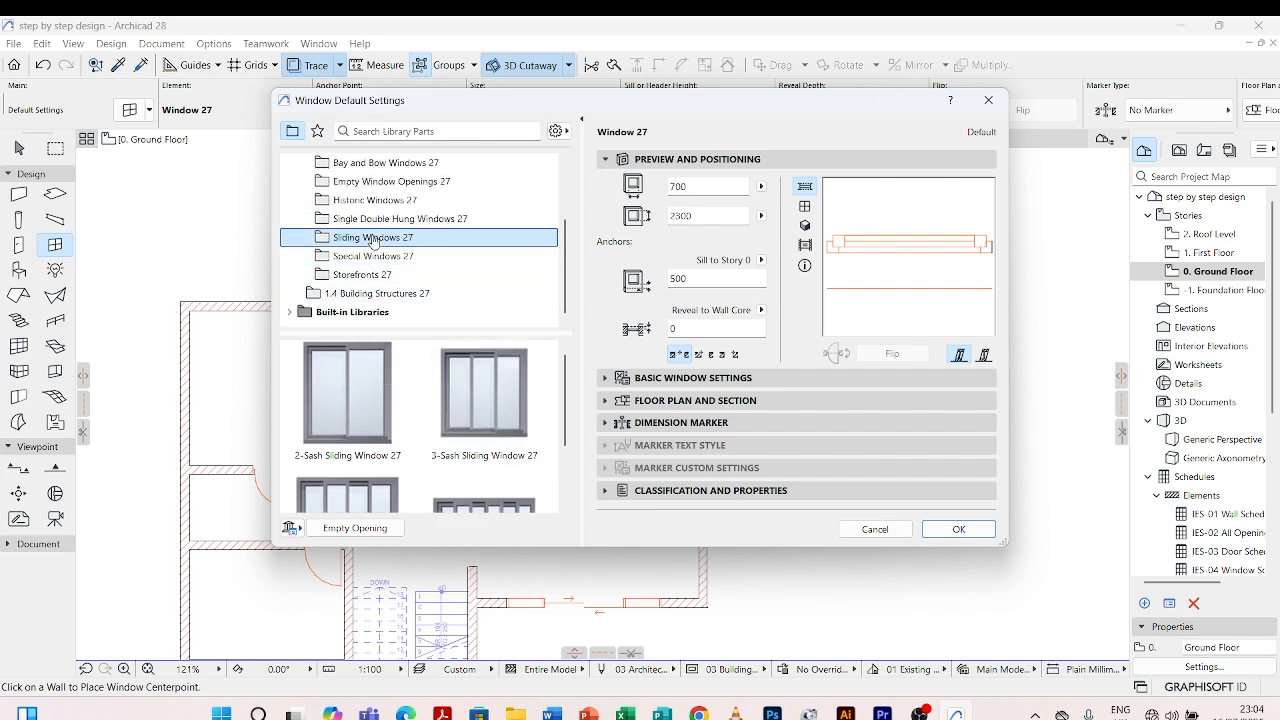
{"action": "scroll", "coordinate": [412, 398], "scroll_direction": "down", "scroll_amount": 2}
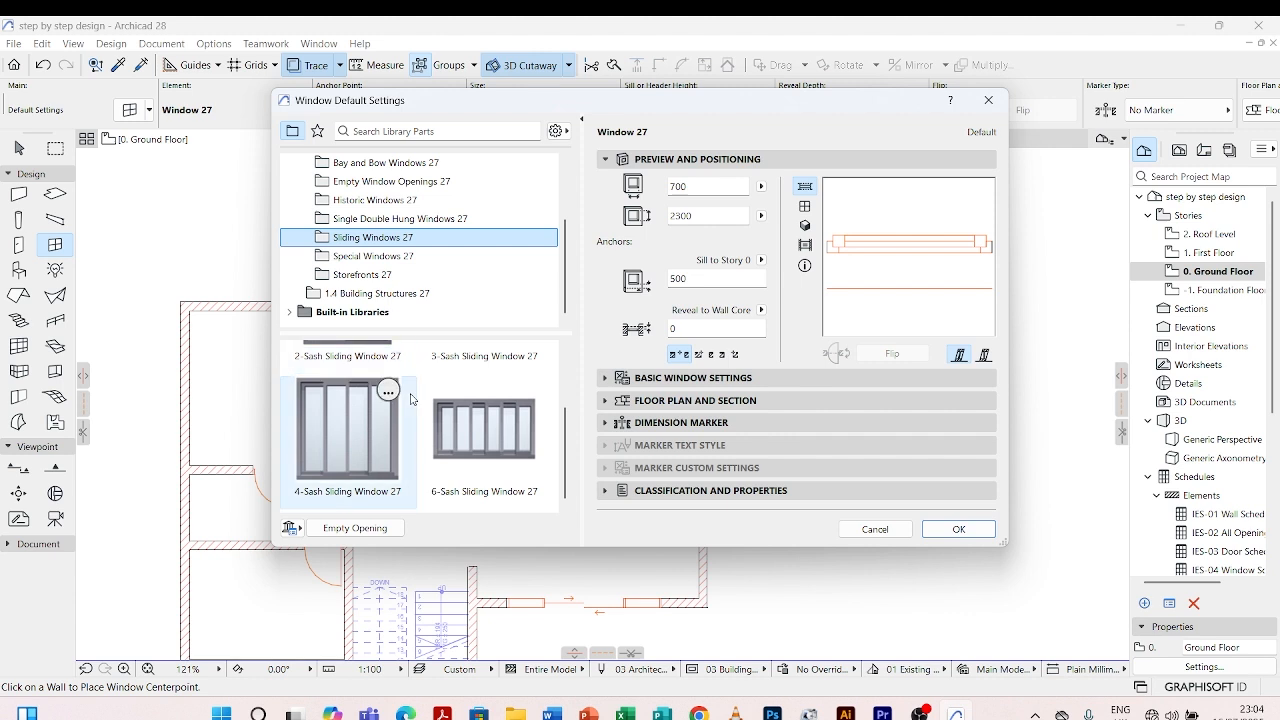
{"action": "scroll", "coordinate": [412, 398], "scroll_direction": "up", "scroll_amount": 2}
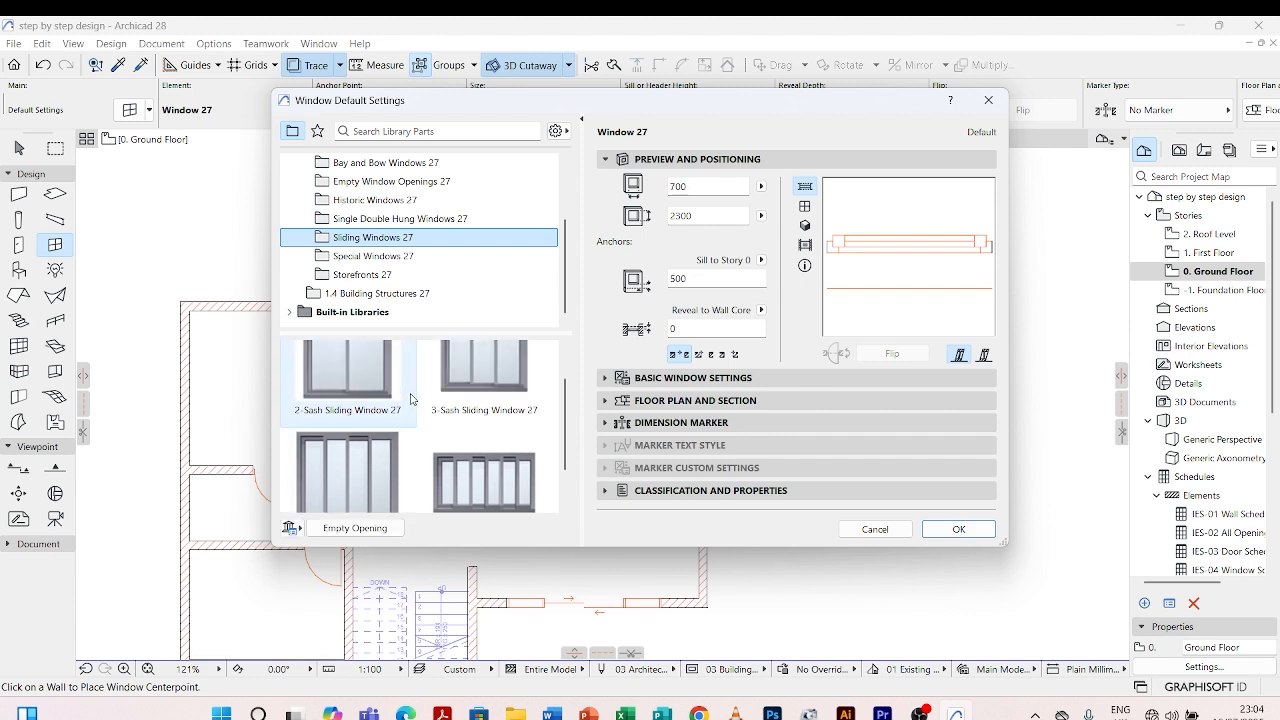
{"action": "left_click", "coordinate": [474, 398]}
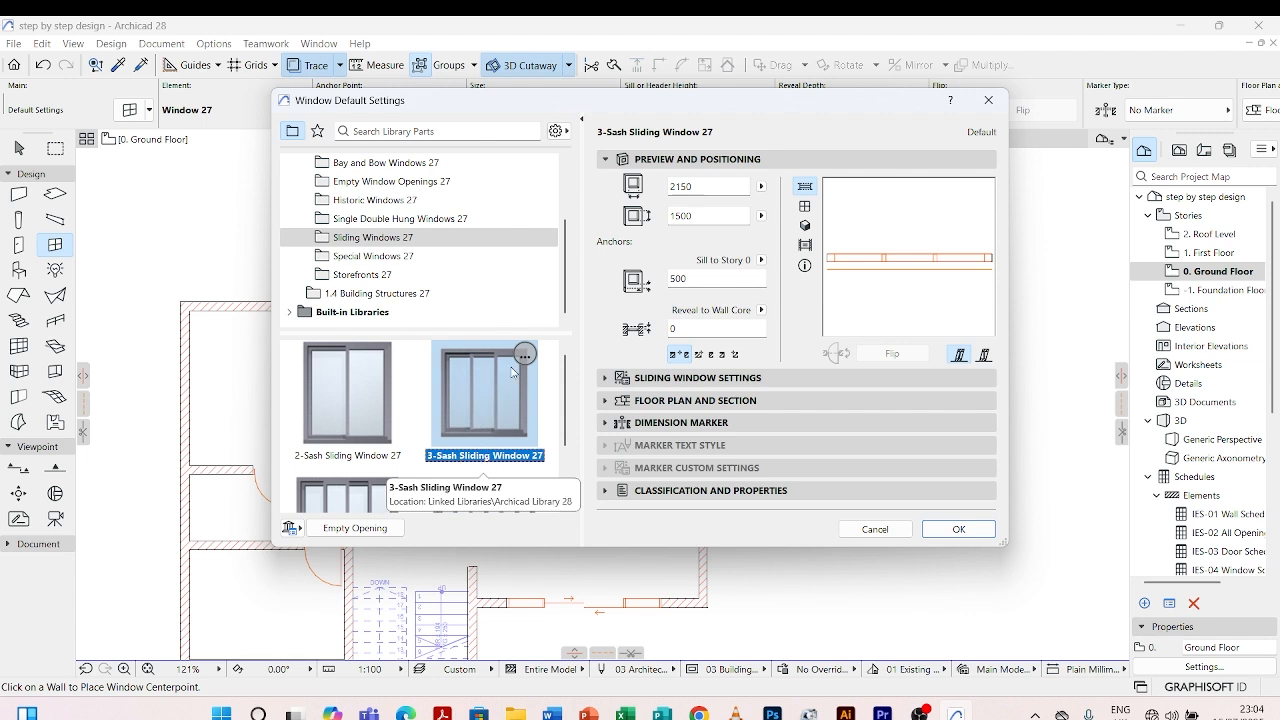
- Set the default sliding window's width to 2500 mm and its height to 2000 mm
{"action": "left_click", "coordinate": [706, 184]}
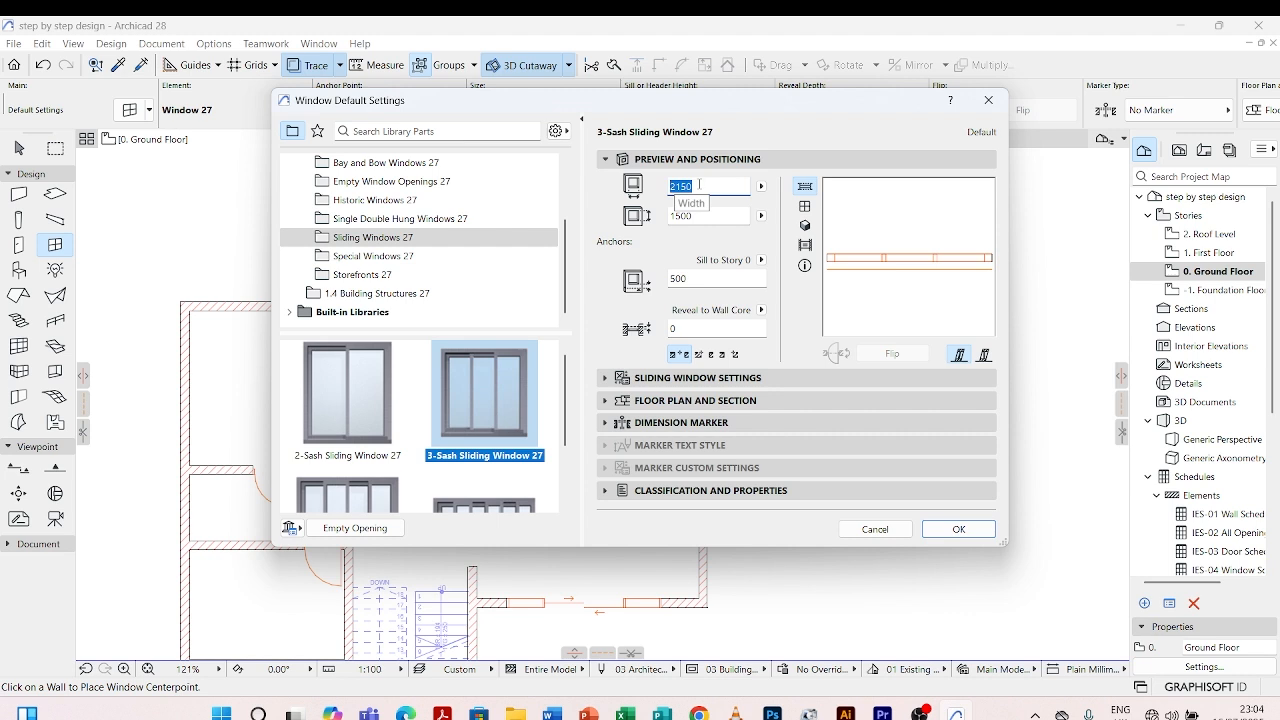
{"action": "type", "text": "2"}
{"action": "left_click", "coordinate": [690, 217]}
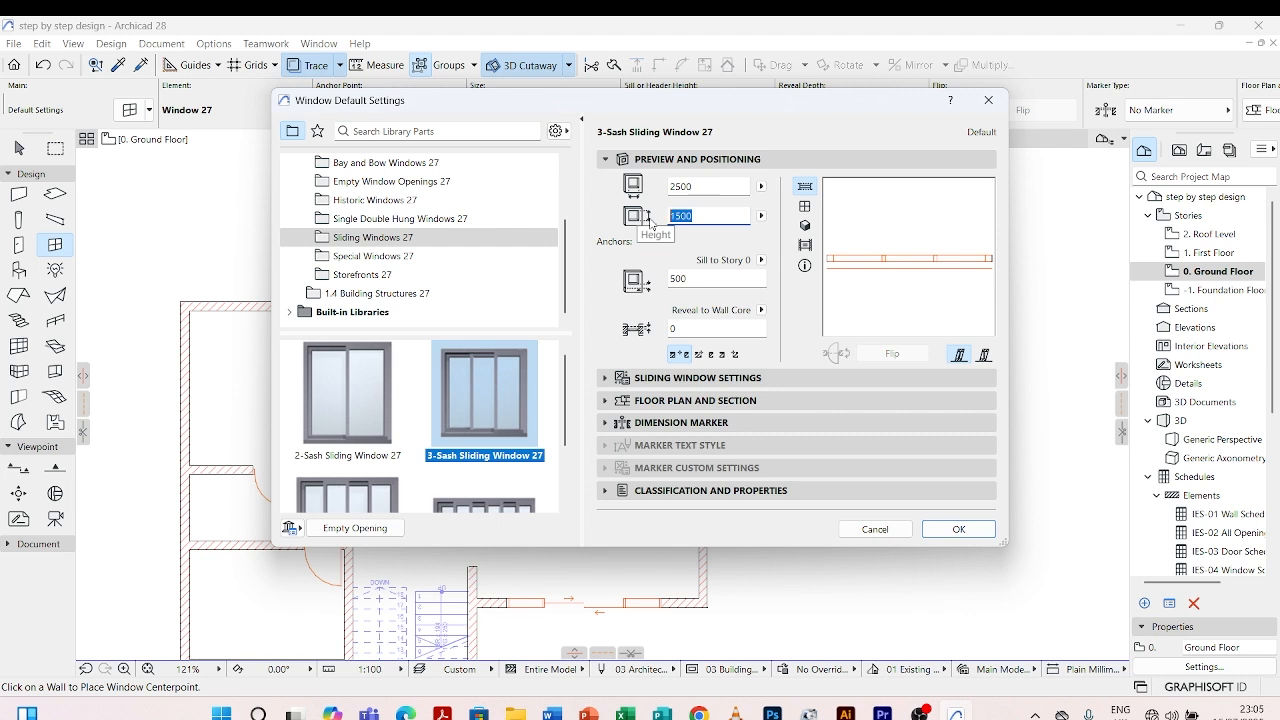
{"action": "type", "text": "2"}
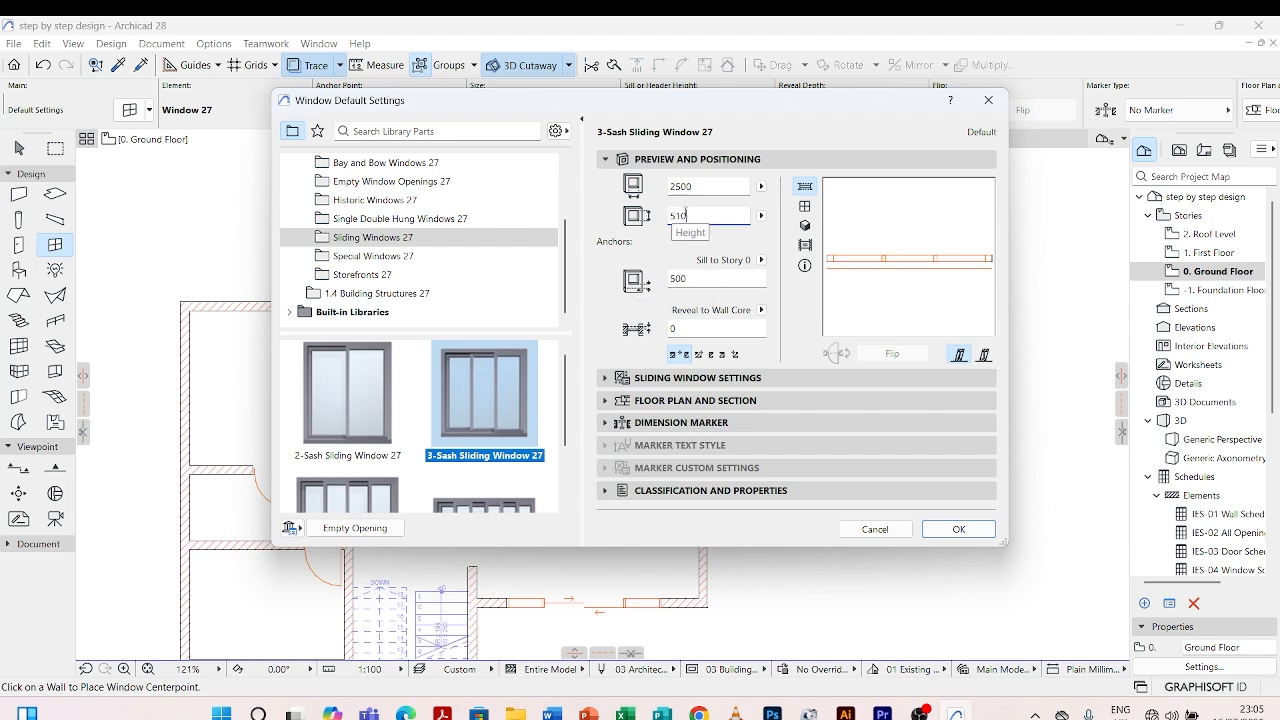
{"action": "left_click_drag", "start_coordinate": [690, 216], "coordinate": [648, 217]}
{"action": "type", "text": "2000"}
{"action": "left_click", "coordinate": [702, 283]}
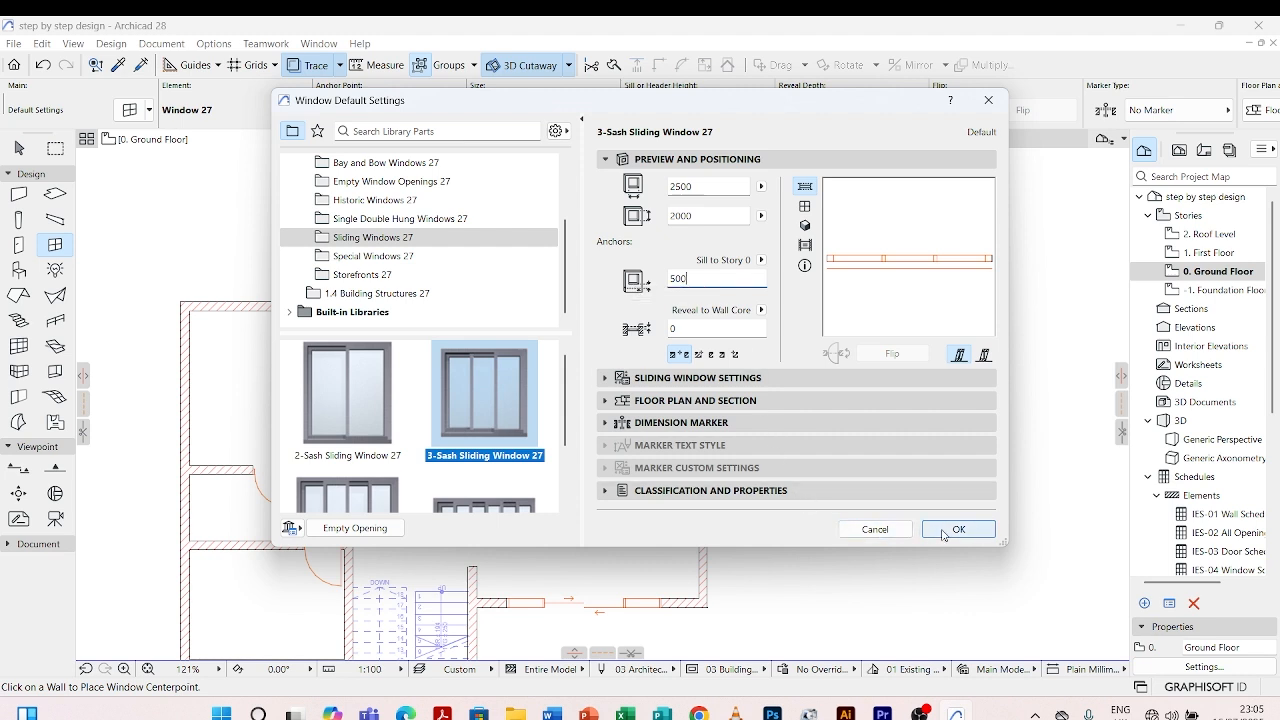
- Set the sliding window's 3D detail level to Full and check the available main sash opening types
{"action": "left_click", "coordinate": [613, 378]}
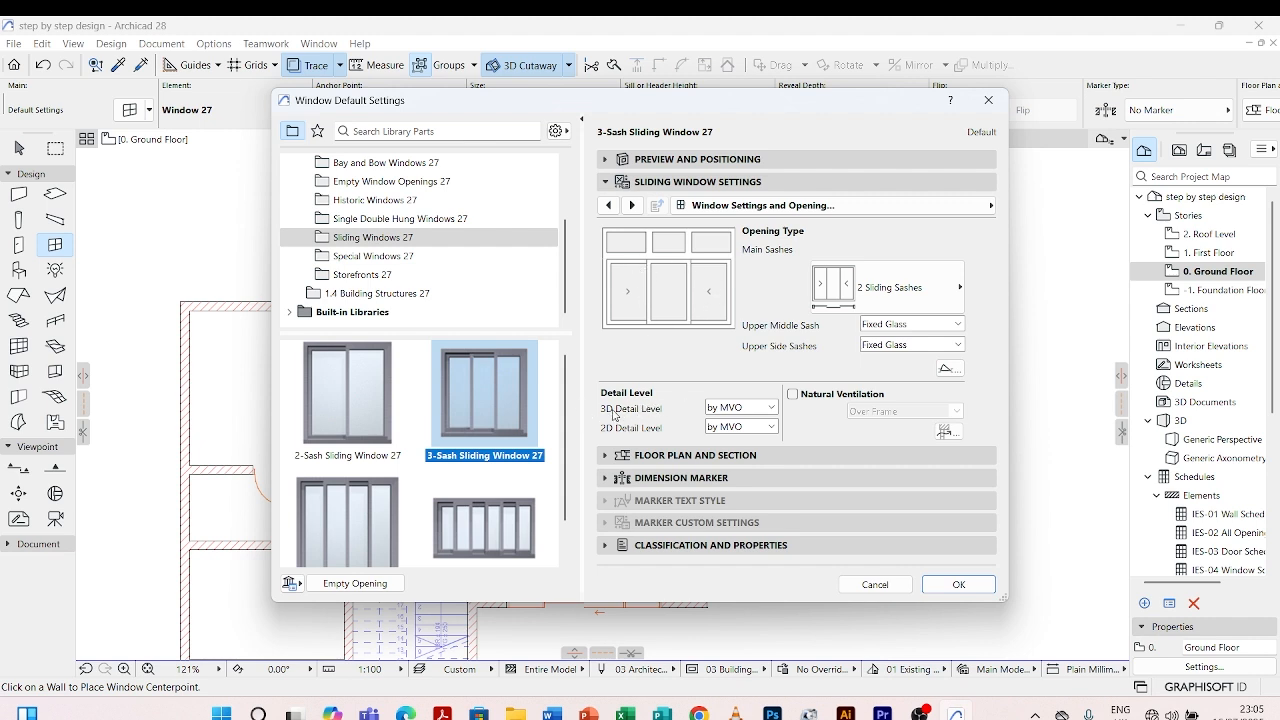
{"action": "left_click", "coordinate": [772, 408]}
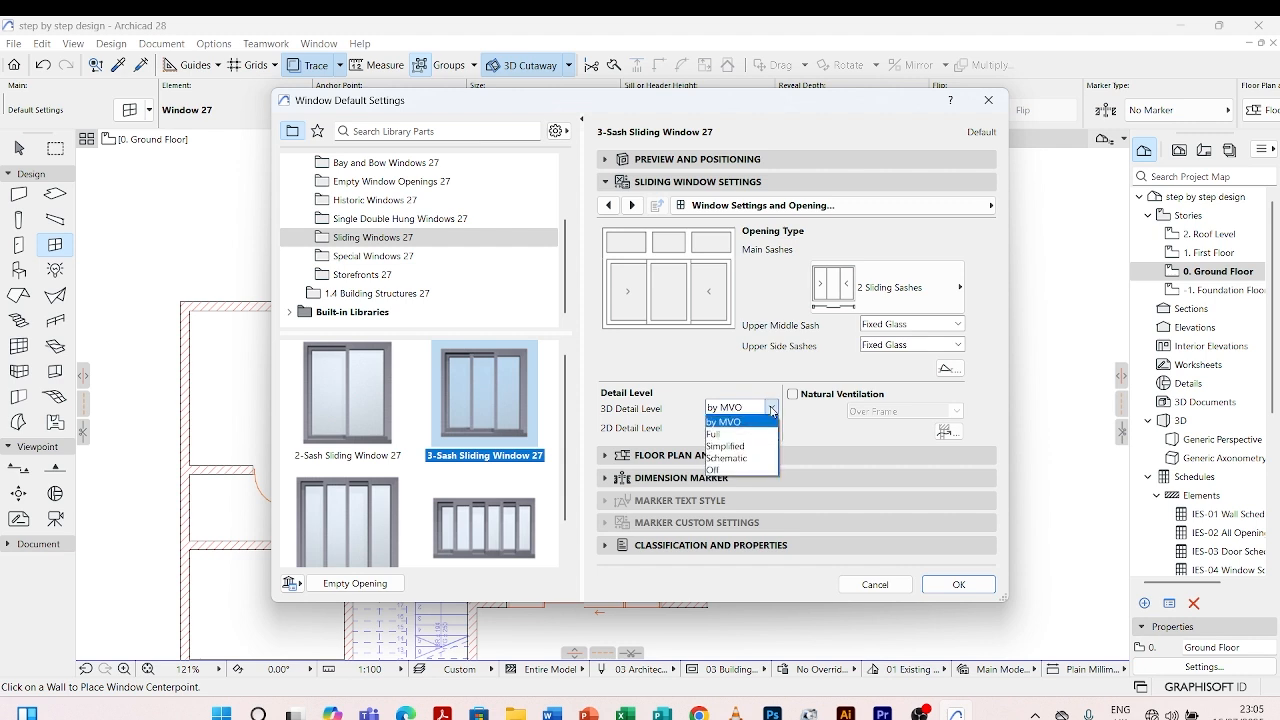
{"action": "left_click", "coordinate": [714, 434]}
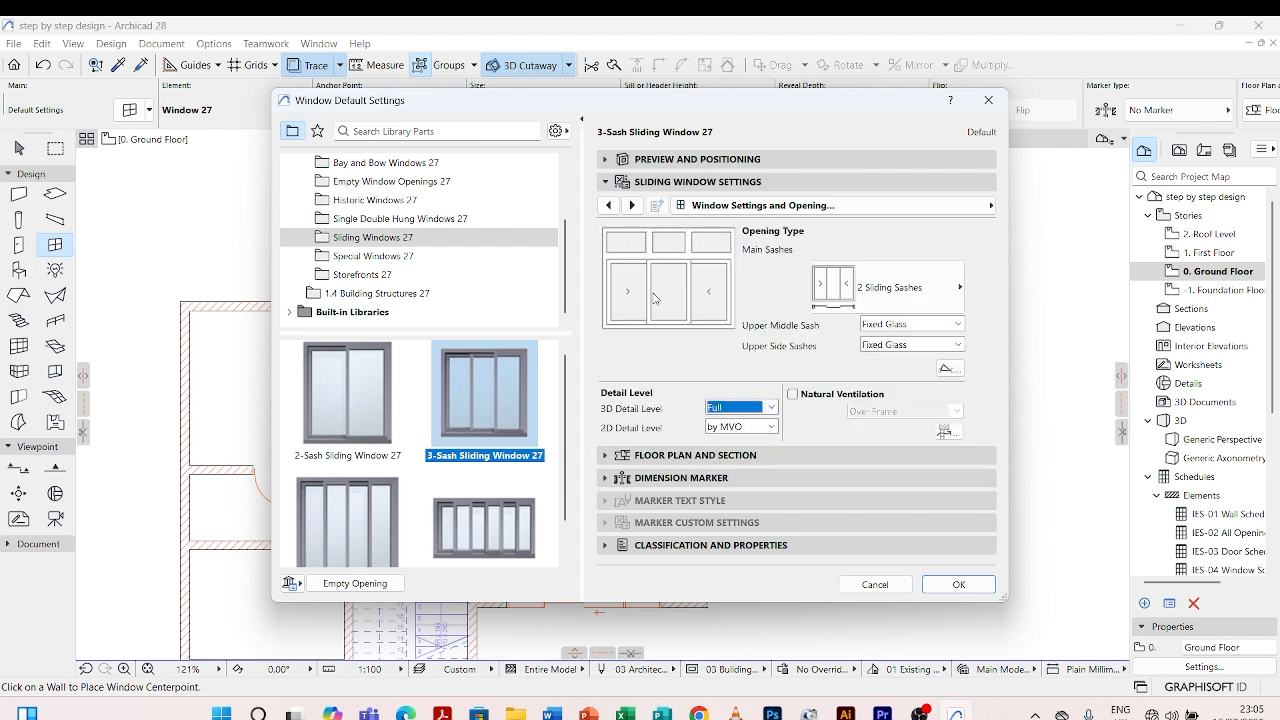
{"action": "left_click", "coordinate": [936, 288]}
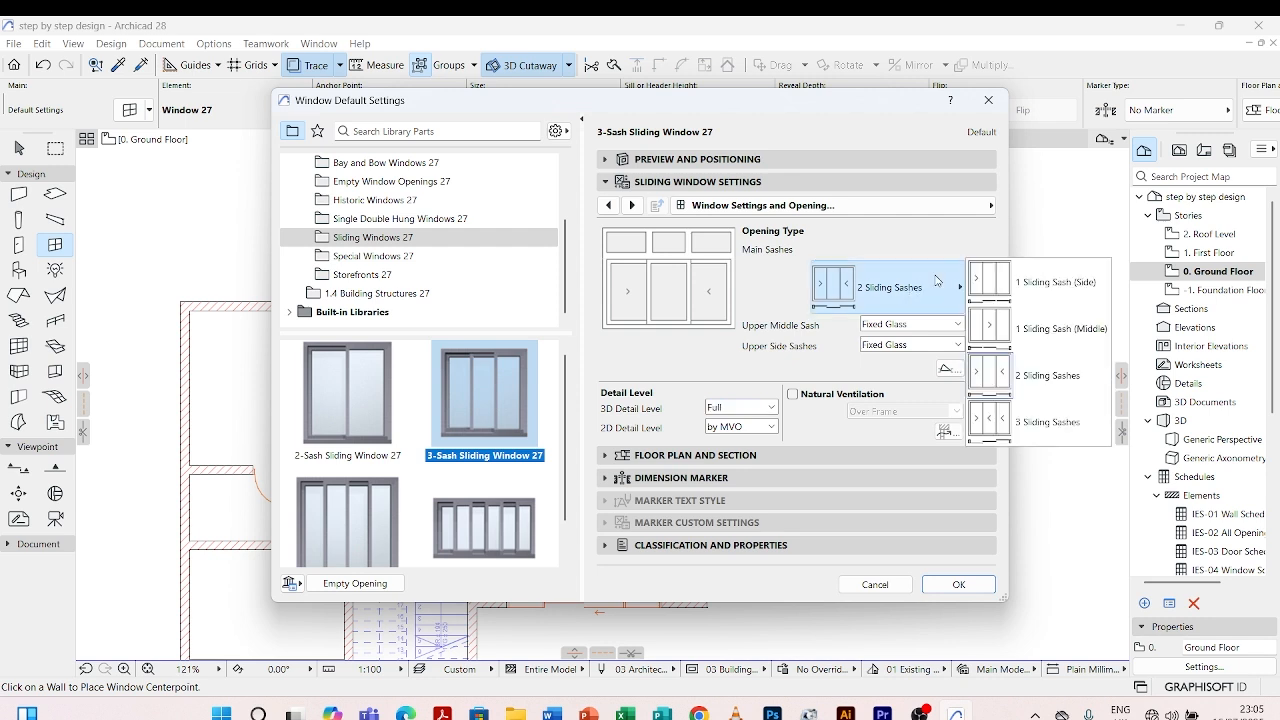
{"action": "left_click", "coordinate": [857, 244]}
- Enable a uniform frame width in the sliding window's frame and sash settings
{"action": "left_click", "coordinate": [957, 206]}
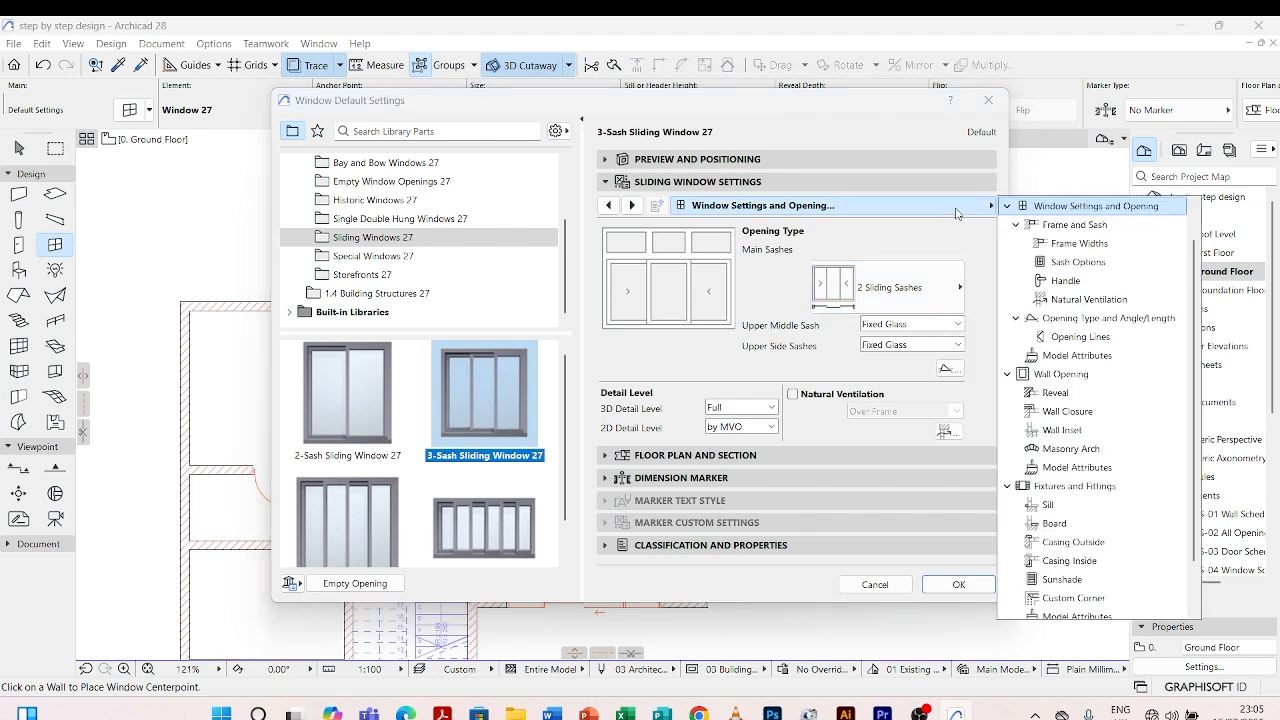
{"action": "left_click", "coordinate": [1068, 226]}
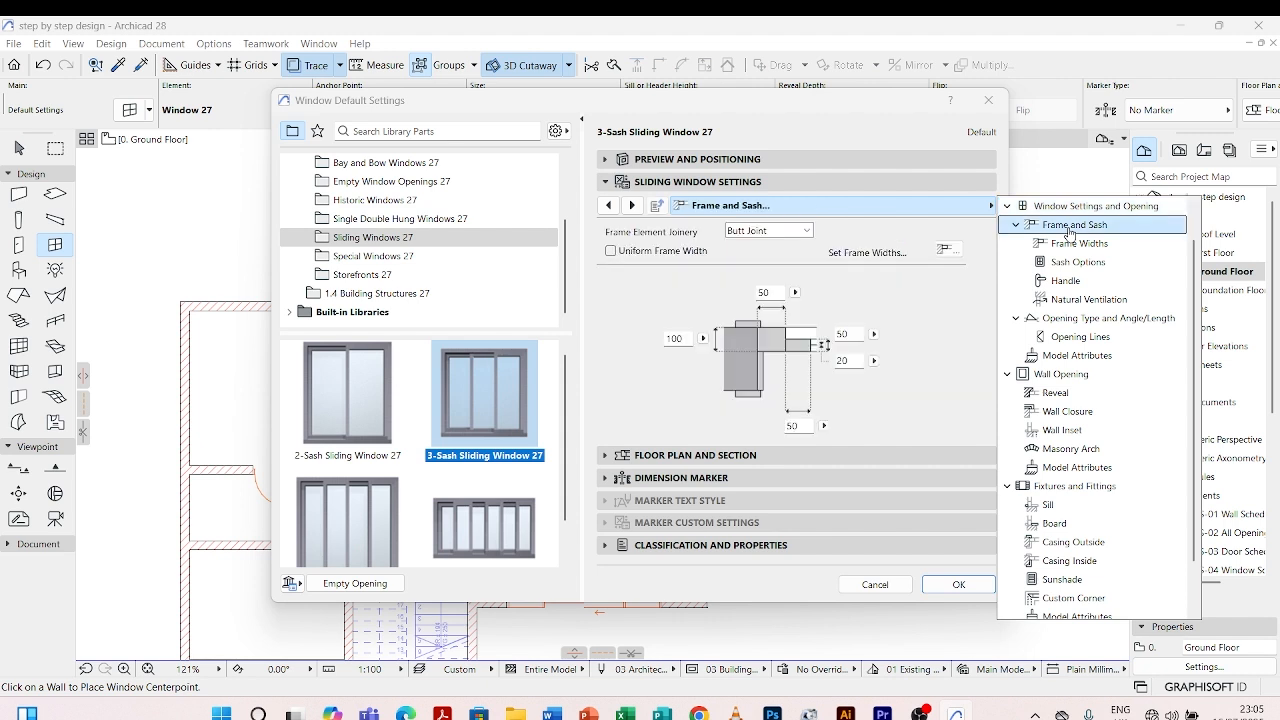
{"action": "left_click", "coordinate": [616, 255]}
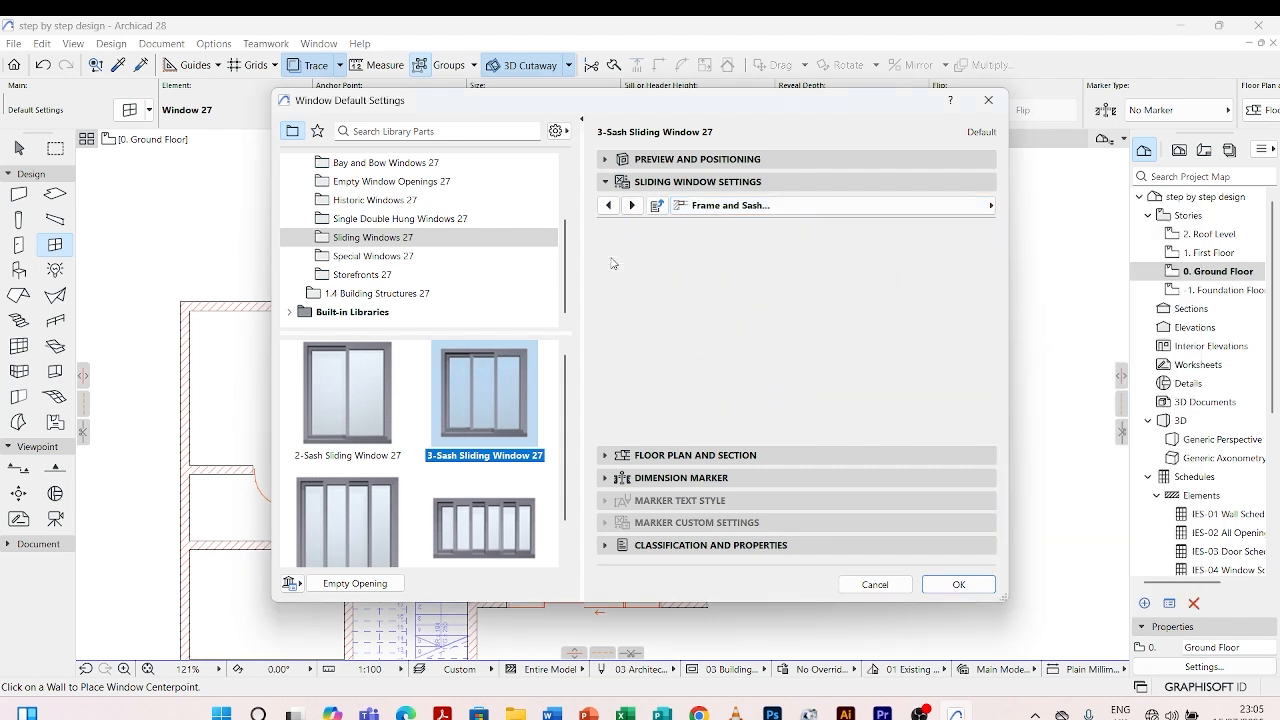
- Enable uniform sashes in the sliding window's sash options, leaving the sashes without a grid
{"action": "left_click", "coordinate": [631, 205]}
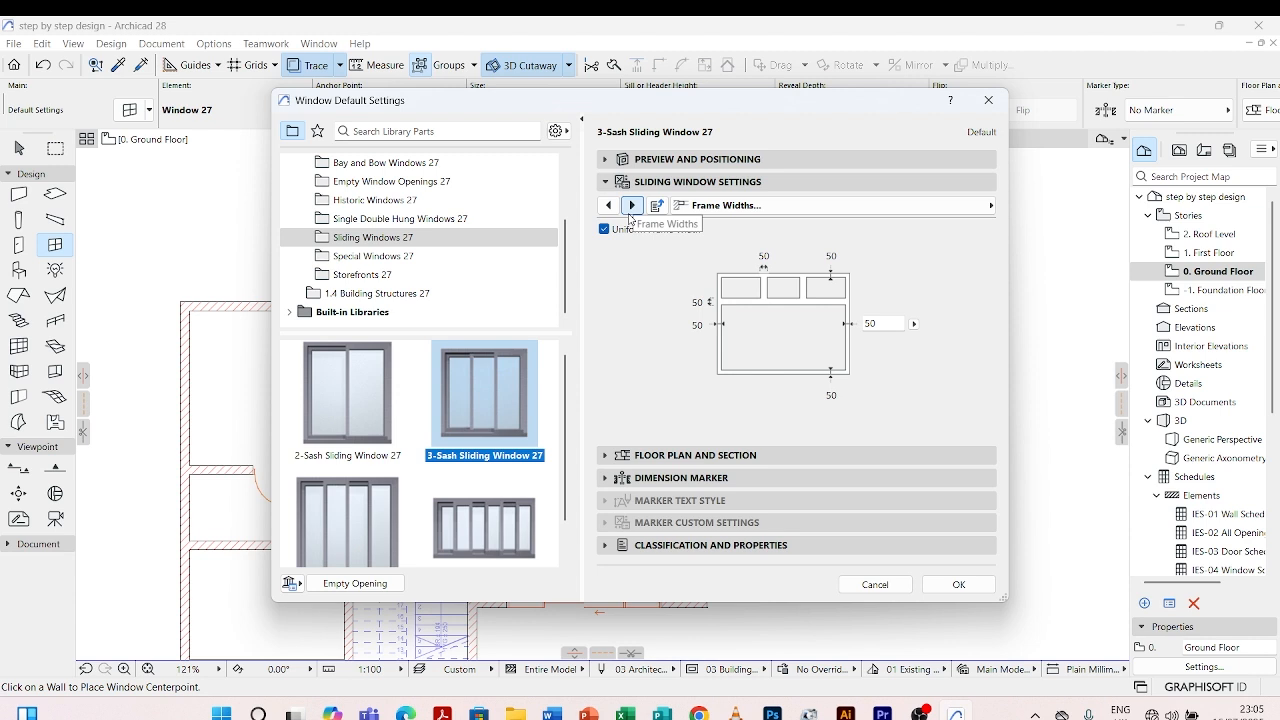
{"action": "left_click", "coordinate": [631, 206]}
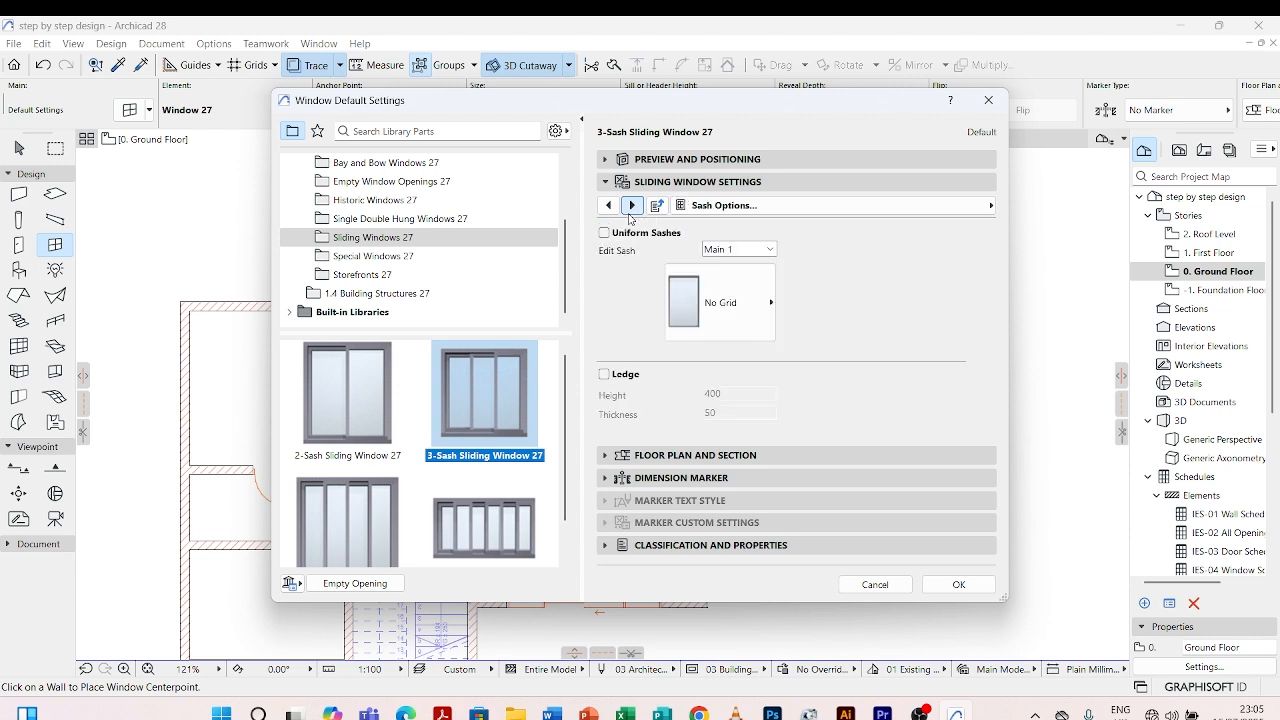
{"action": "left_click", "coordinate": [755, 252]}
{"action": "left_click", "coordinate": [740, 263]}
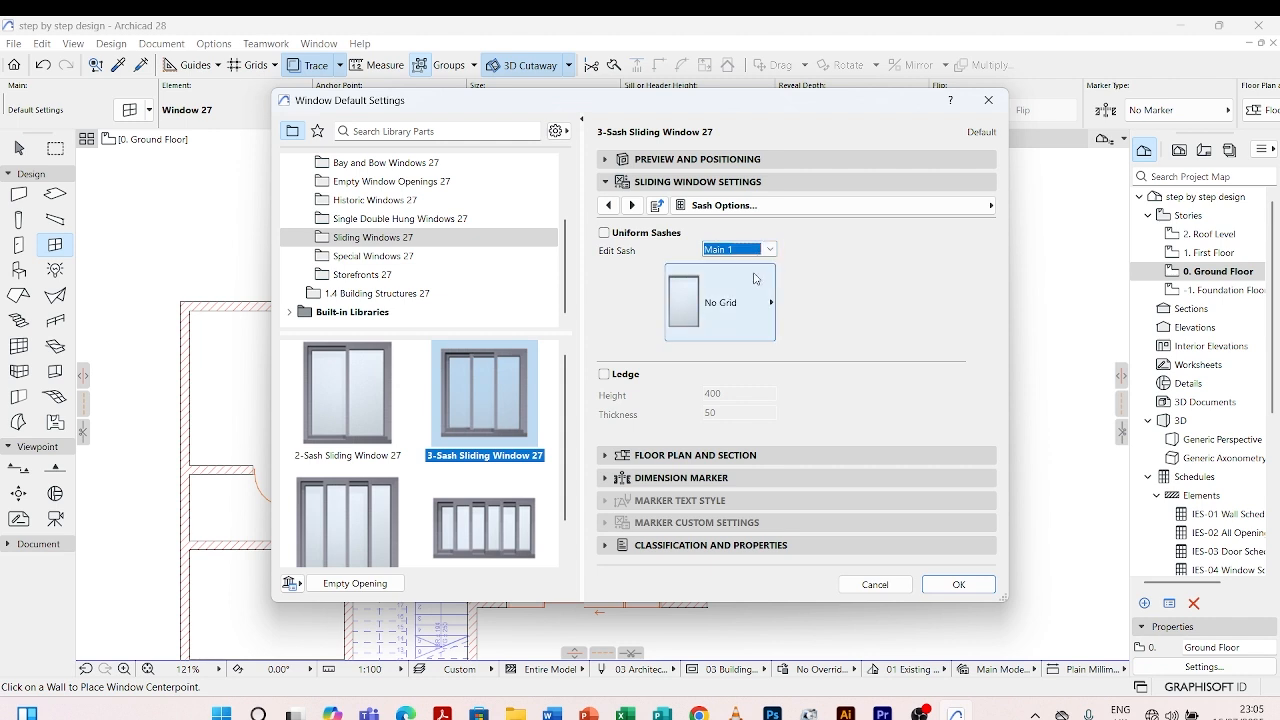
{"action": "left_click", "coordinate": [725, 302]}
{"action": "left_click", "coordinate": [812, 287]}
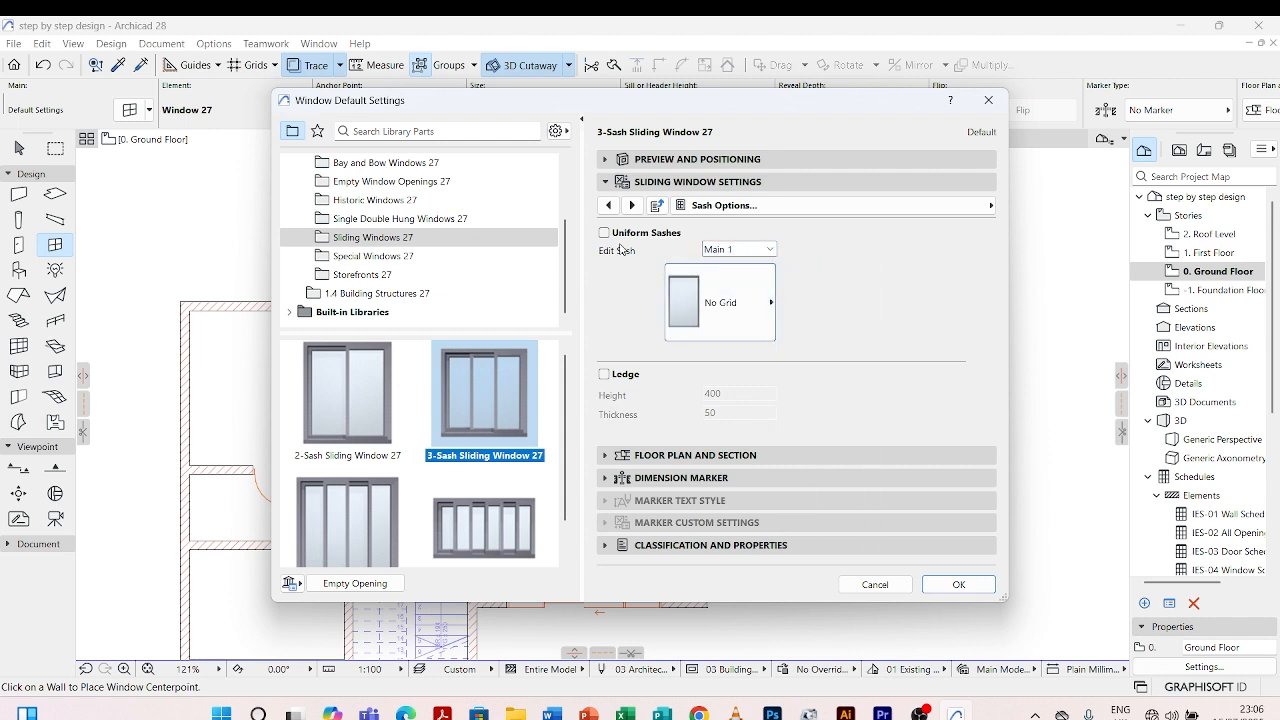
{"action": "left_click", "coordinate": [604, 232]}
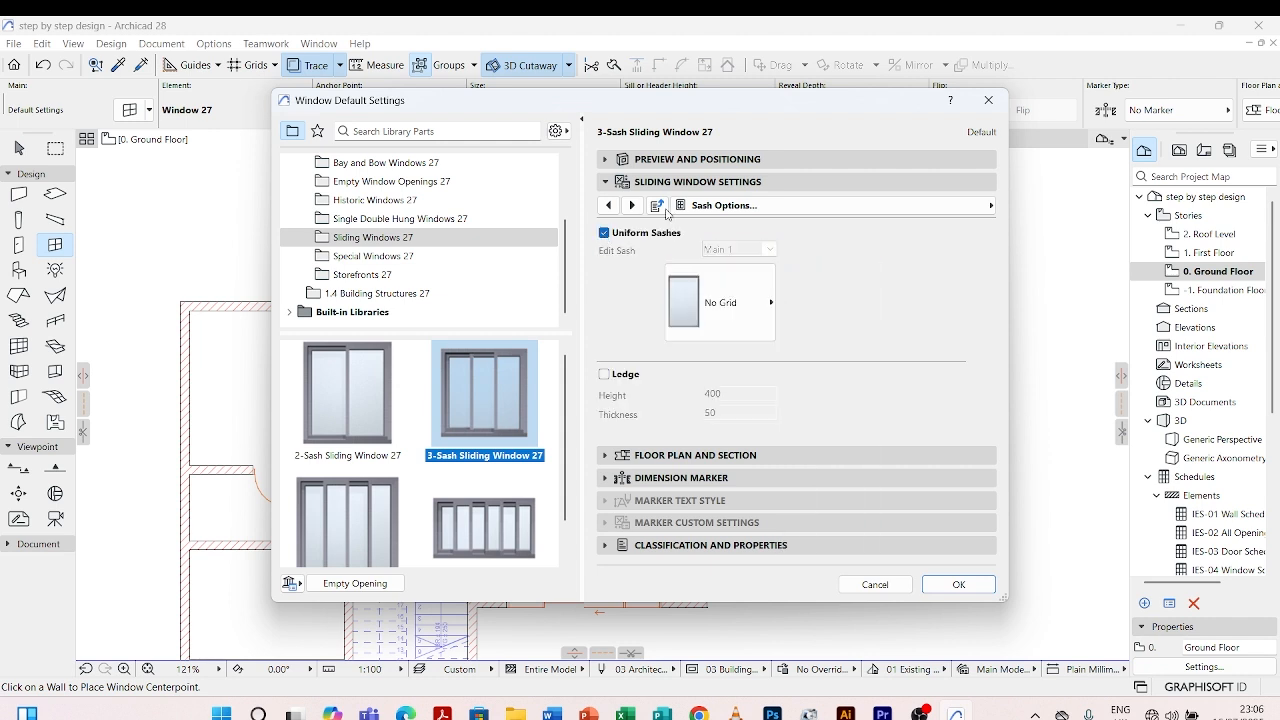
- Review the three-sash sliding window's size and positioning, then its general window and opening settings
{"action": "left_click", "coordinate": [880, 206]}
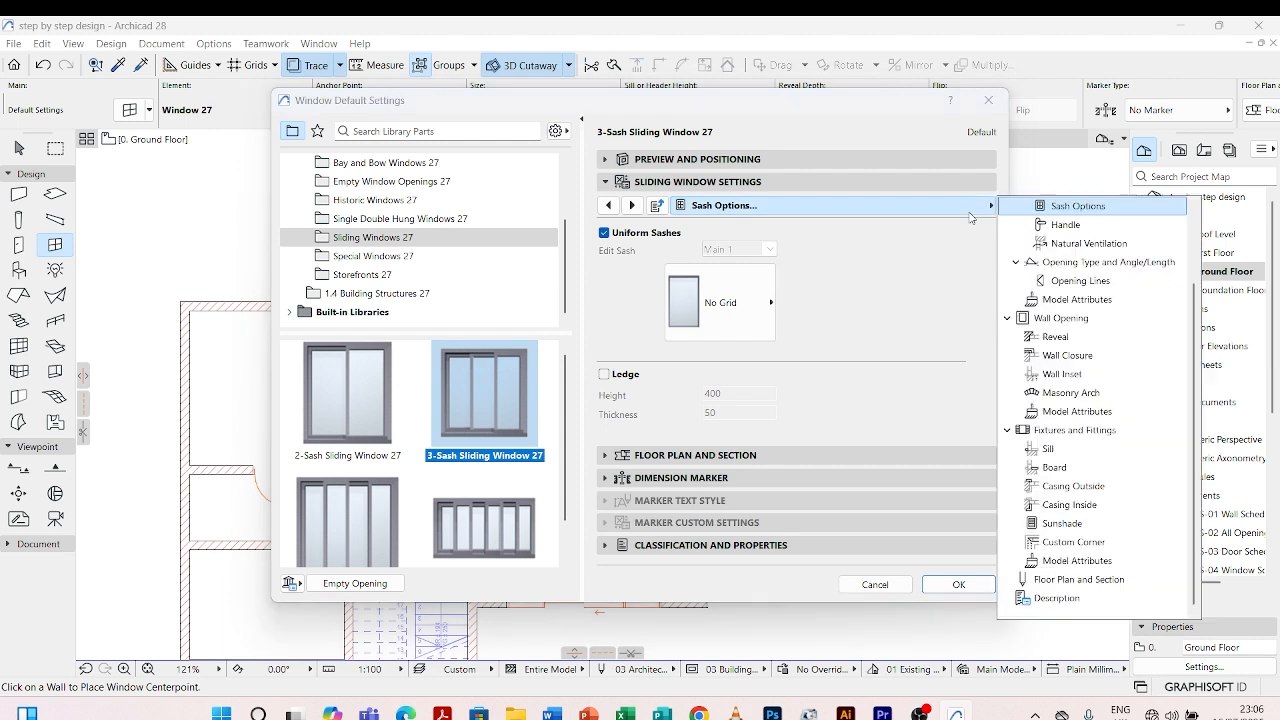
{"action": "left_click", "coordinate": [623, 163]}
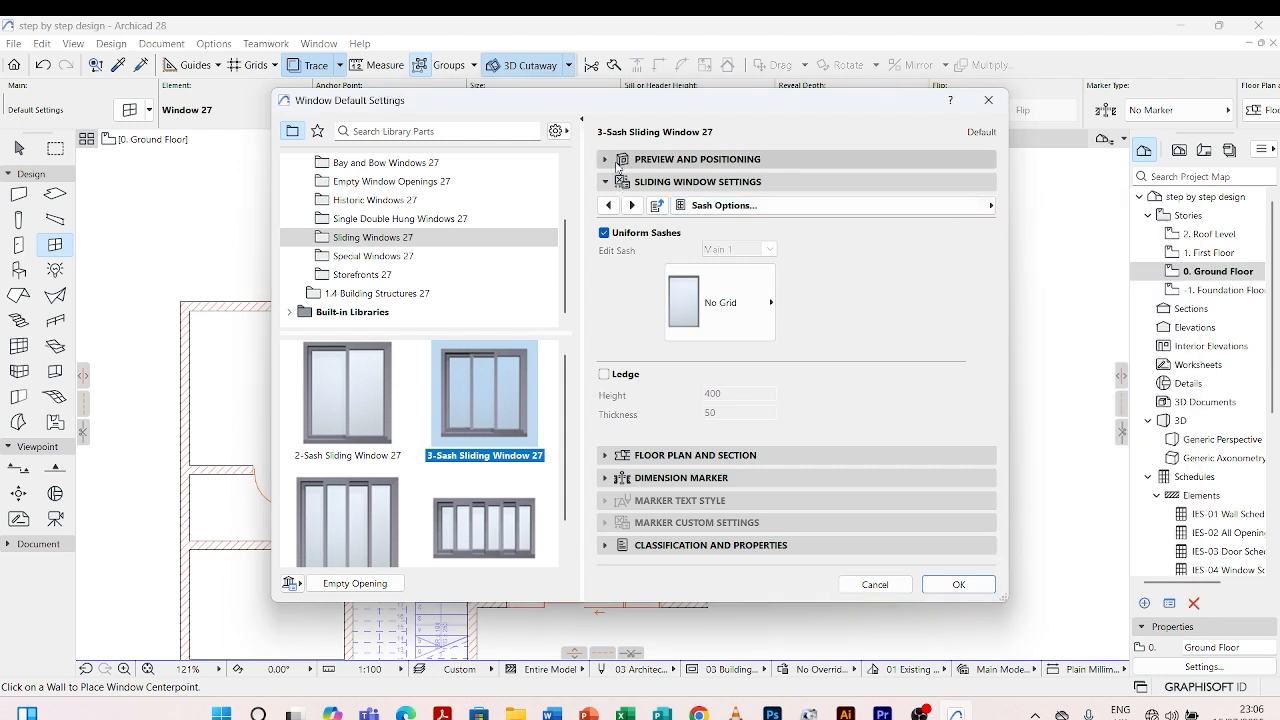
{"action": "left_click", "coordinate": [613, 160]}
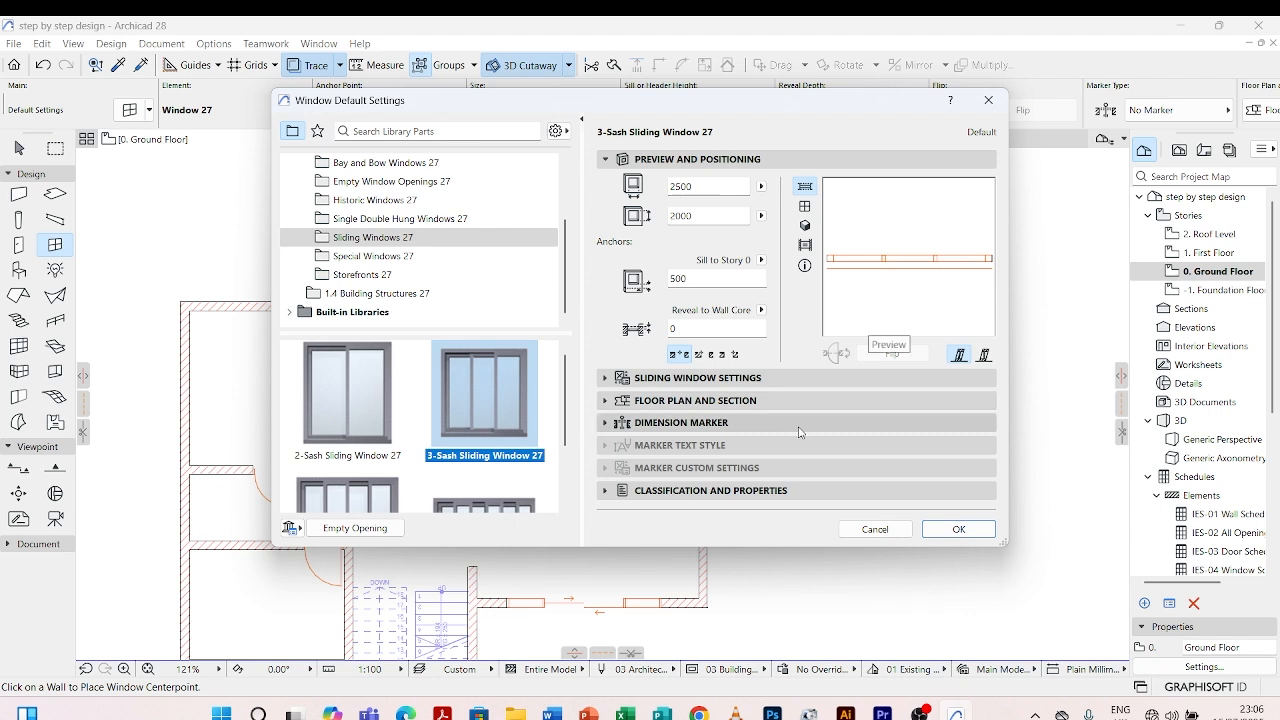
{"action": "left_click", "coordinate": [607, 381]}
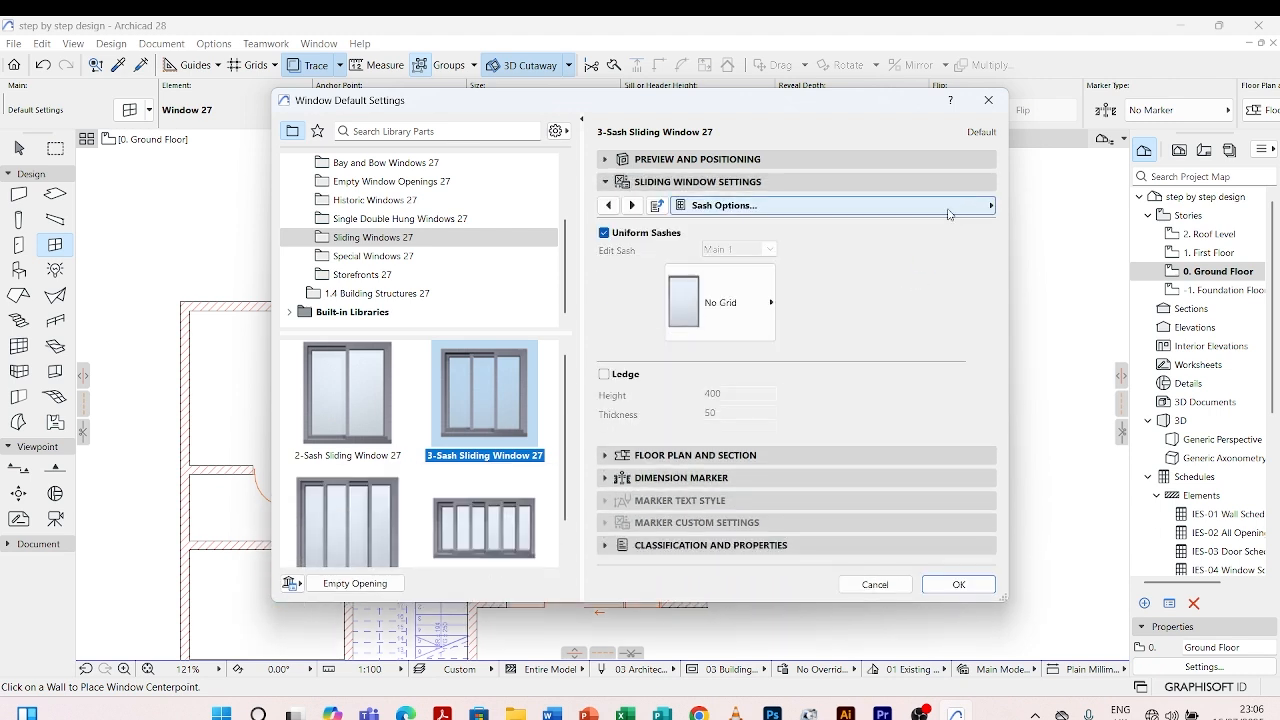
{"action": "left_click", "coordinate": [963, 208]}
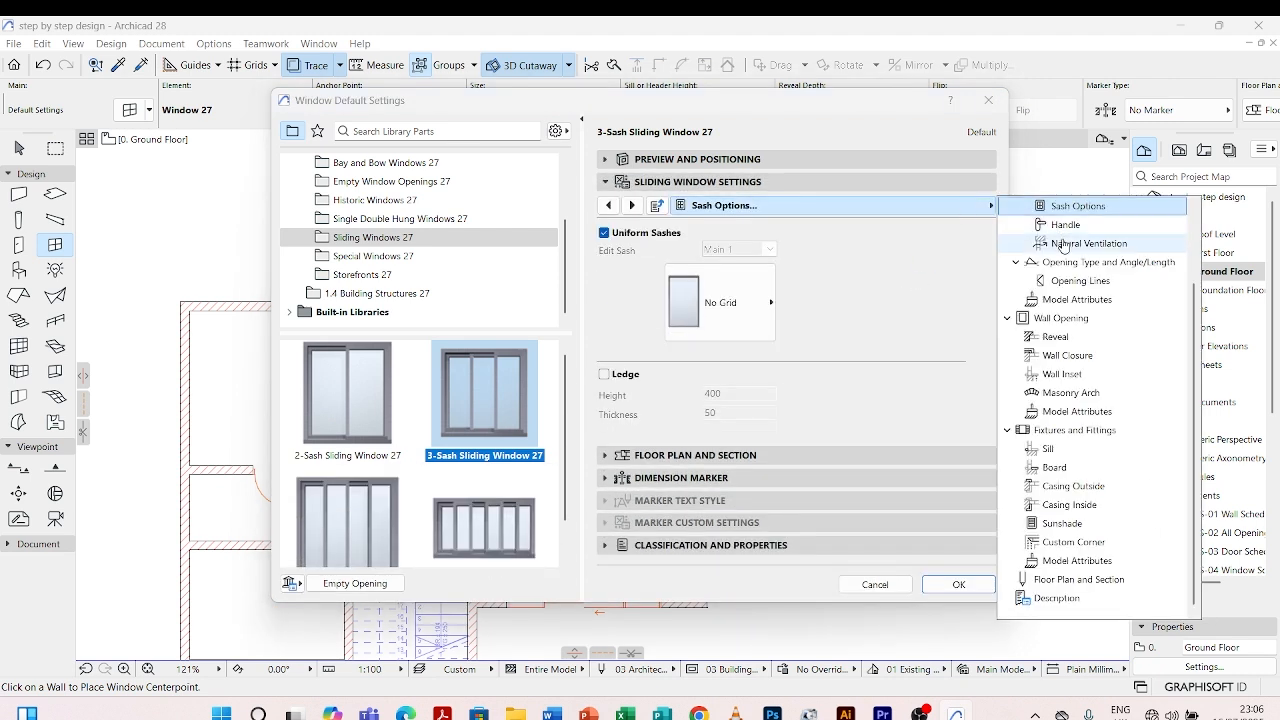
{"action": "scroll", "coordinate": [1063, 282], "scroll_direction": "up", "scroll_amount": 1}
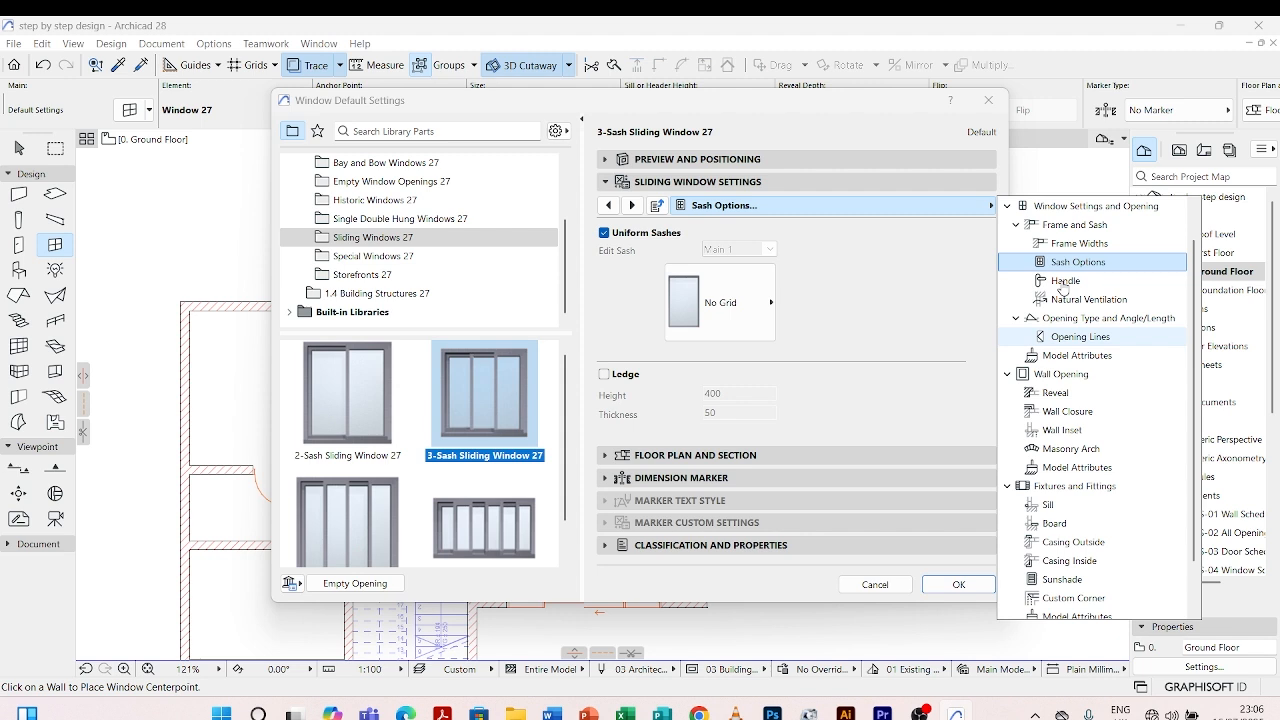
{"action": "left_click", "coordinate": [1080, 206]}
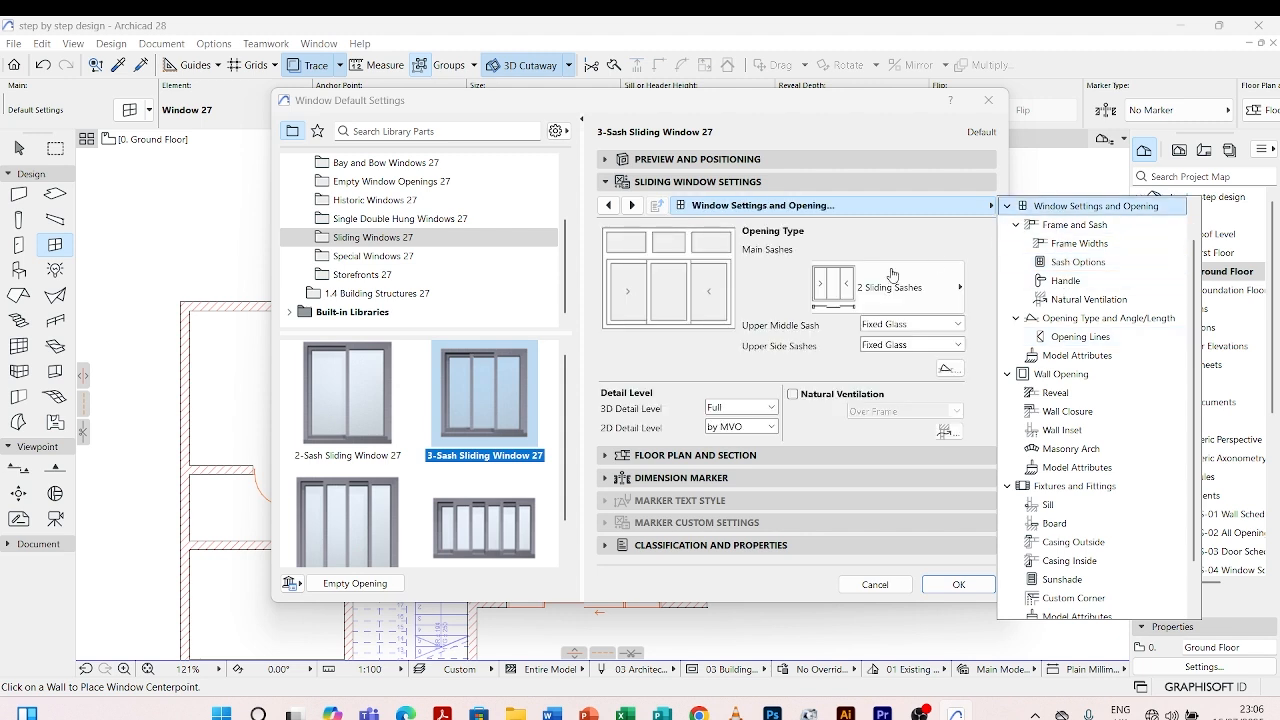
{"action": "left_click", "coordinate": [859, 314]}
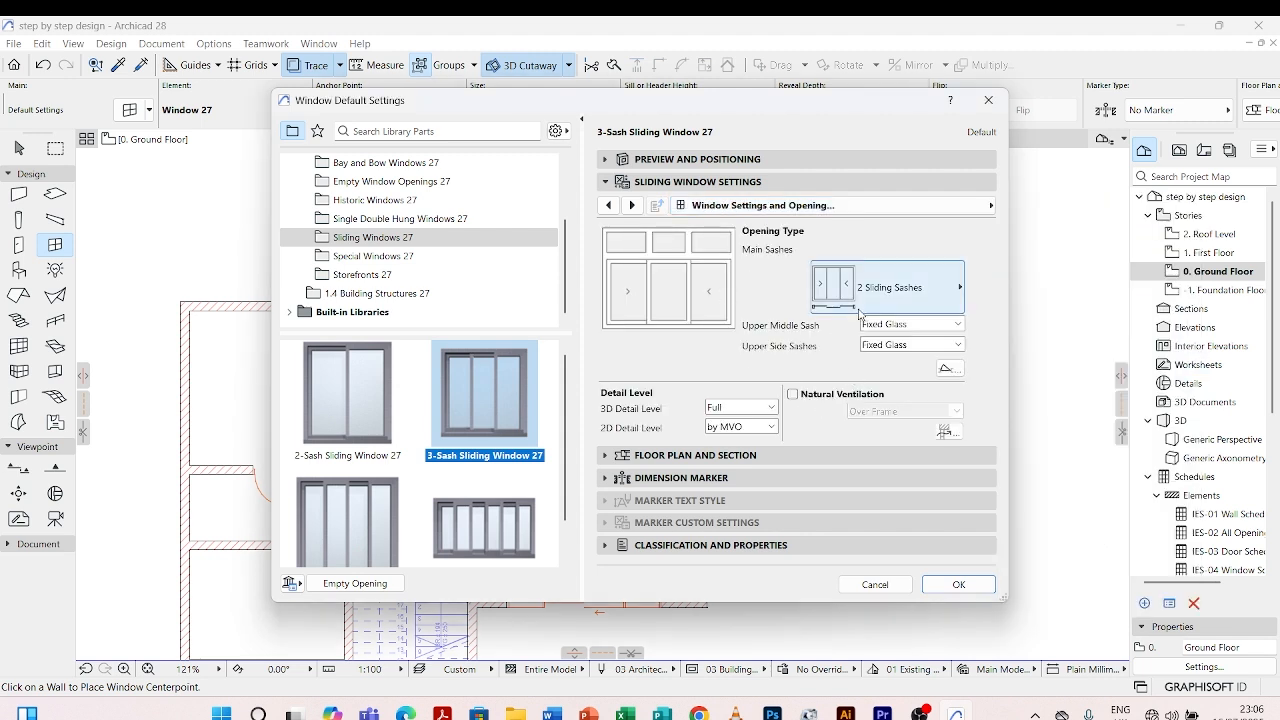
- Override the model view options for the sliding window's 3D projections, turn off the opening line and accept the window defaults
{"action": "left_click", "coordinate": [632, 205]}
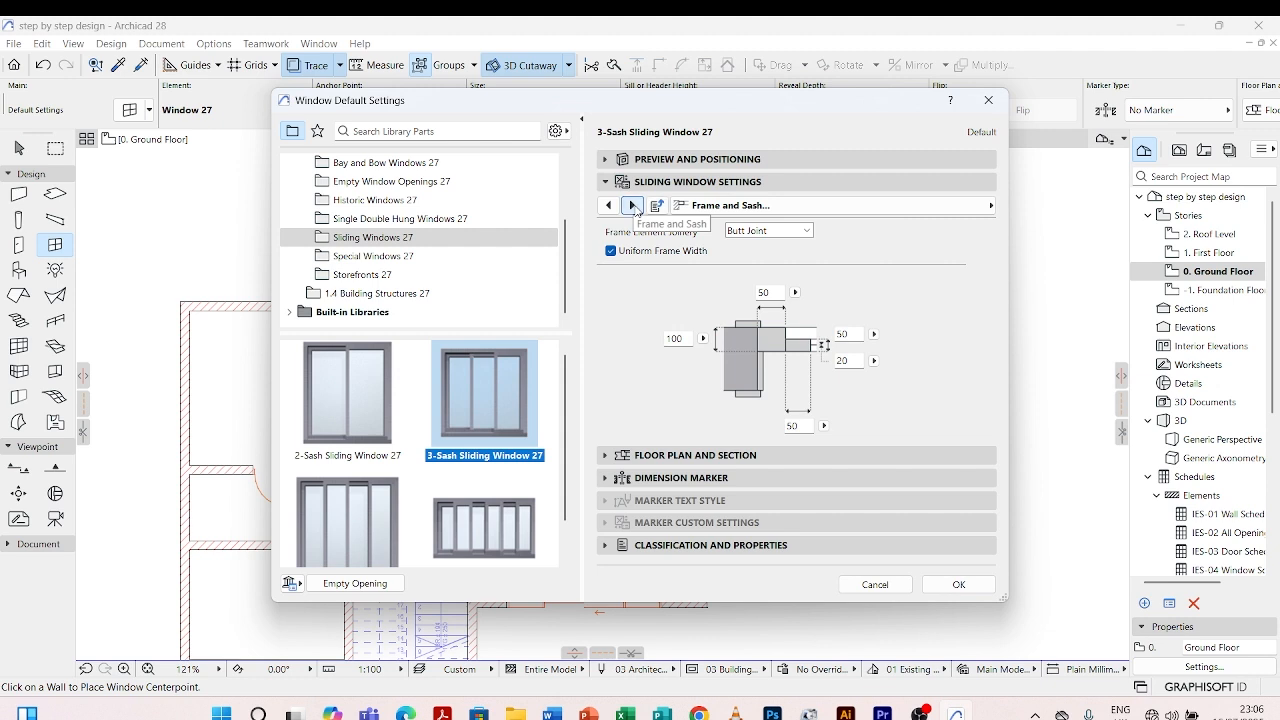
{"action": "left_click", "coordinate": [633, 205]}
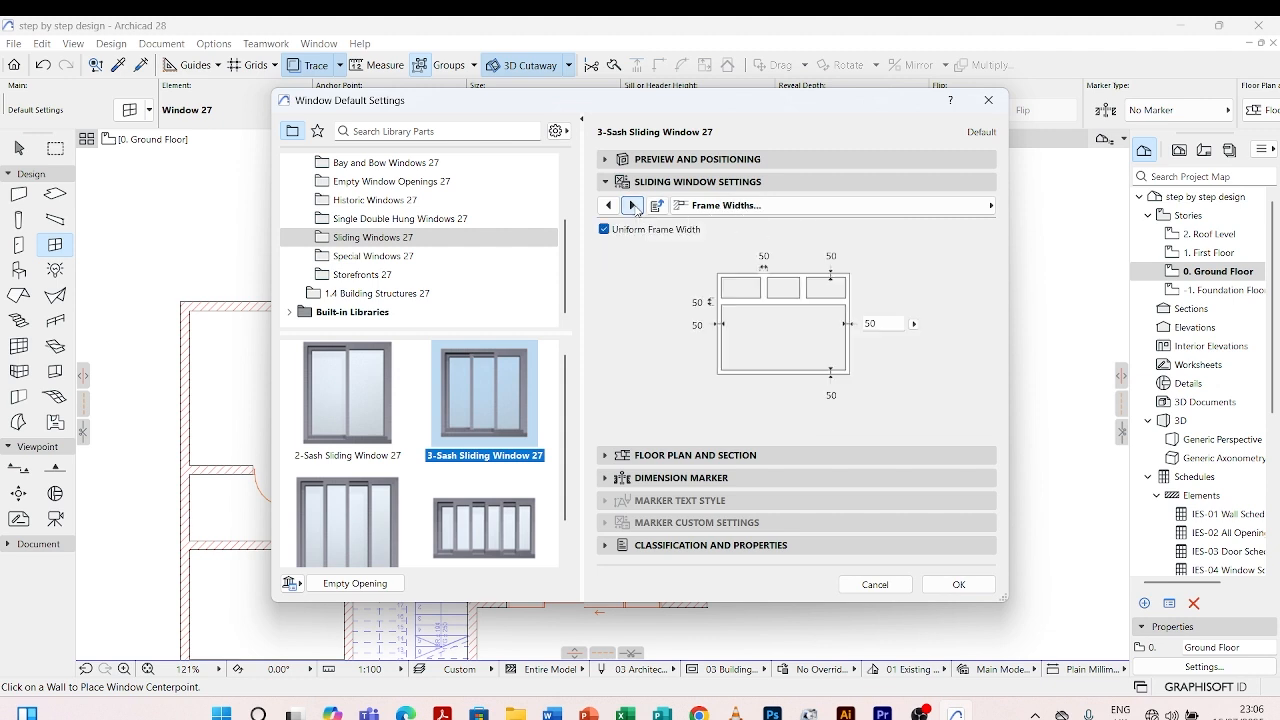
{"action": "left_click", "coordinate": [633, 205]}
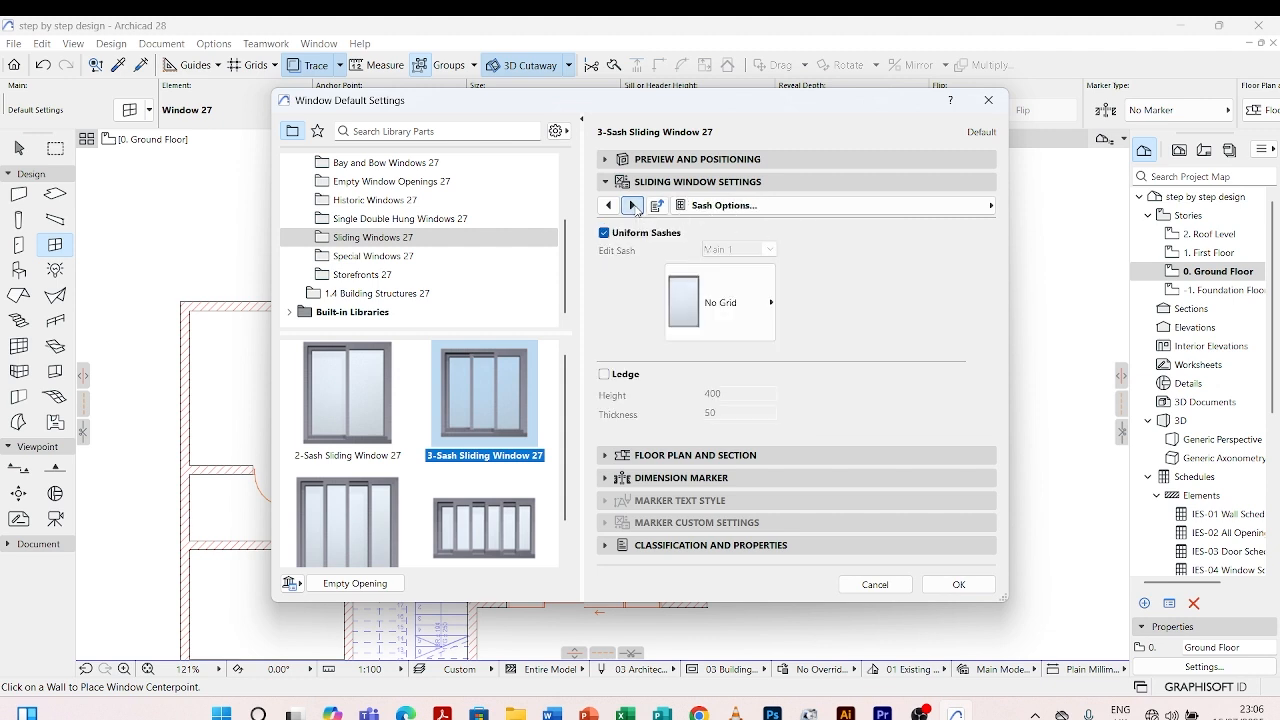
{"action": "left_click", "coordinate": [633, 205]}
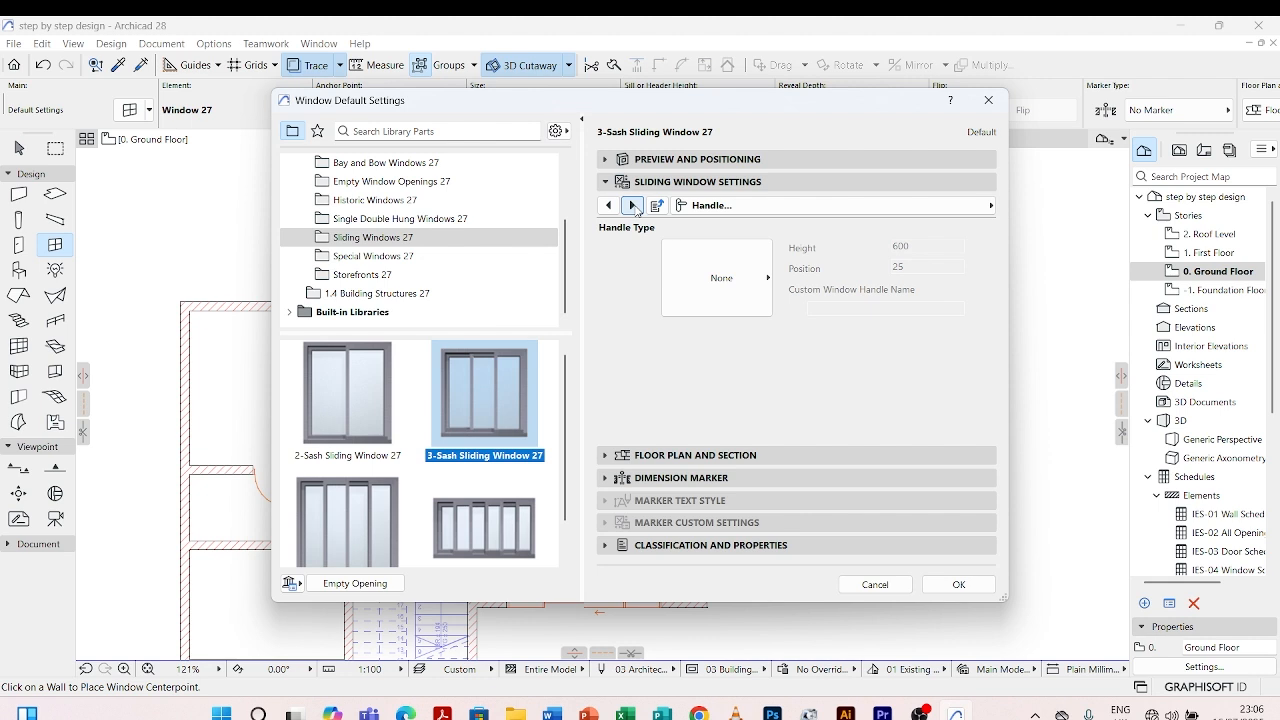
{"action": "left_click", "coordinate": [633, 205]}
{"action": "left_click", "coordinate": [632, 205]}
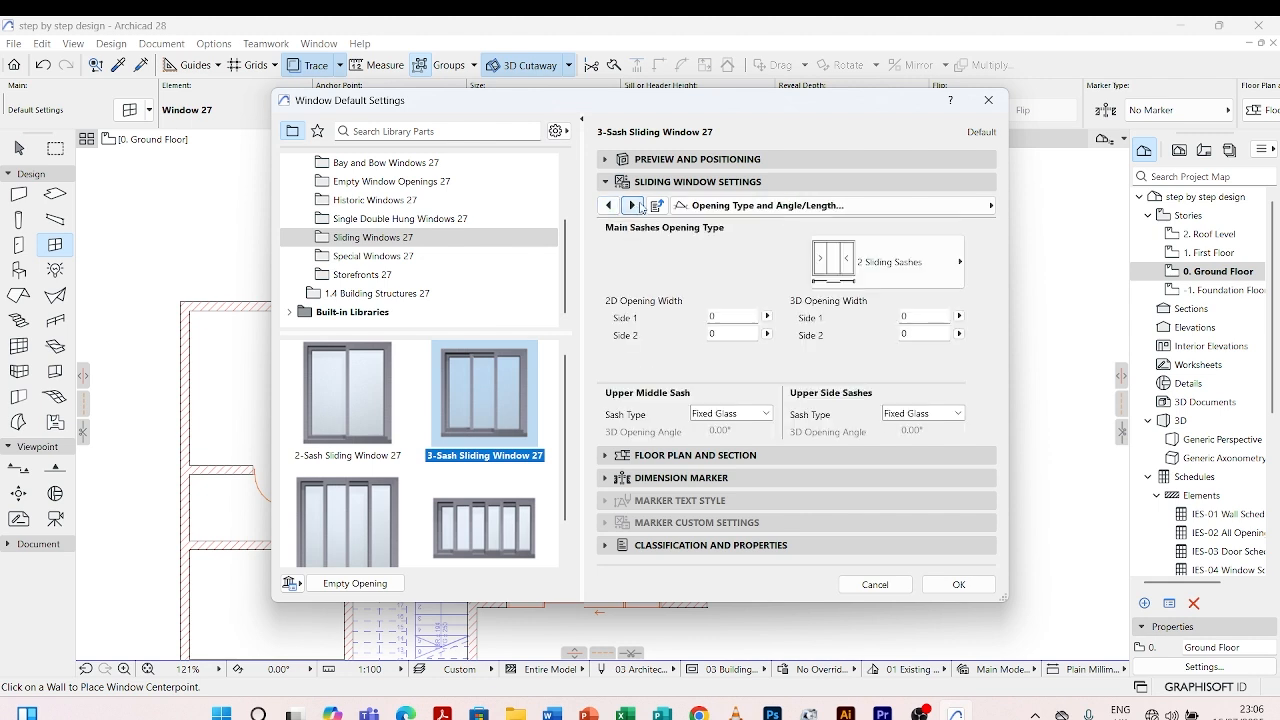
{"action": "left_click", "coordinate": [633, 205]}
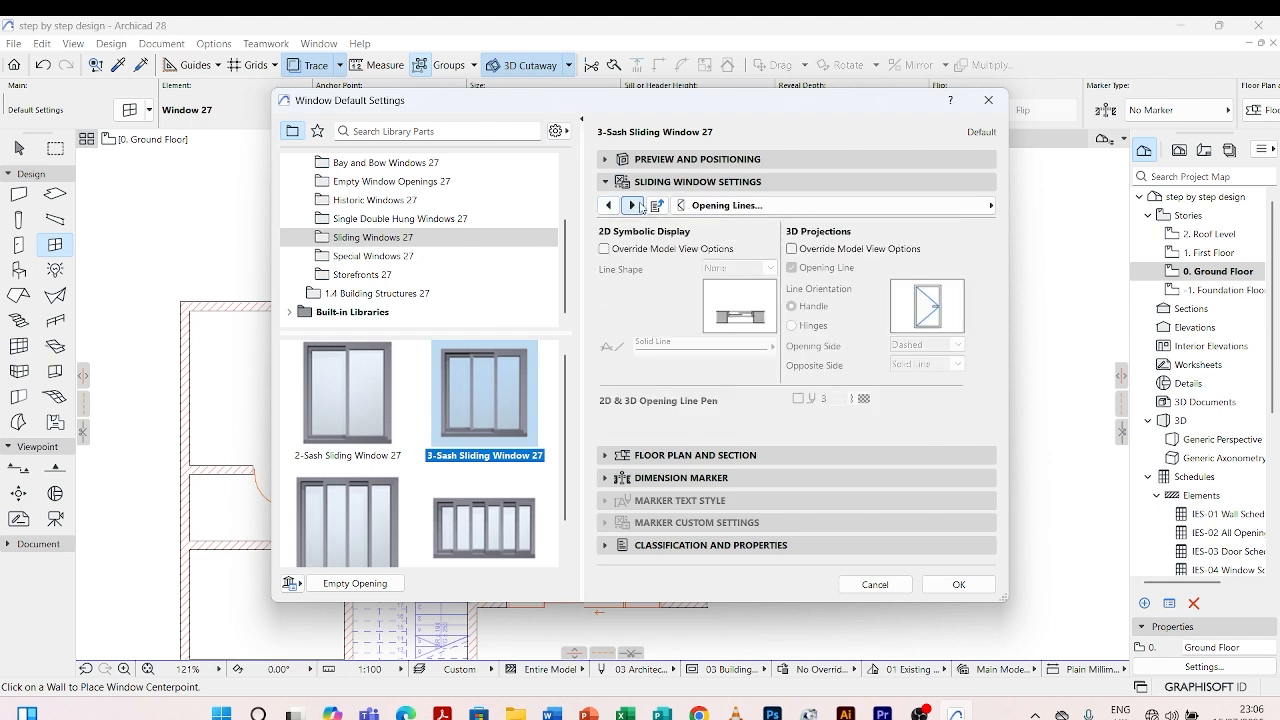
{"action": "left_click", "coordinate": [633, 205]}
{"action": "left_click", "coordinate": [608, 205]}
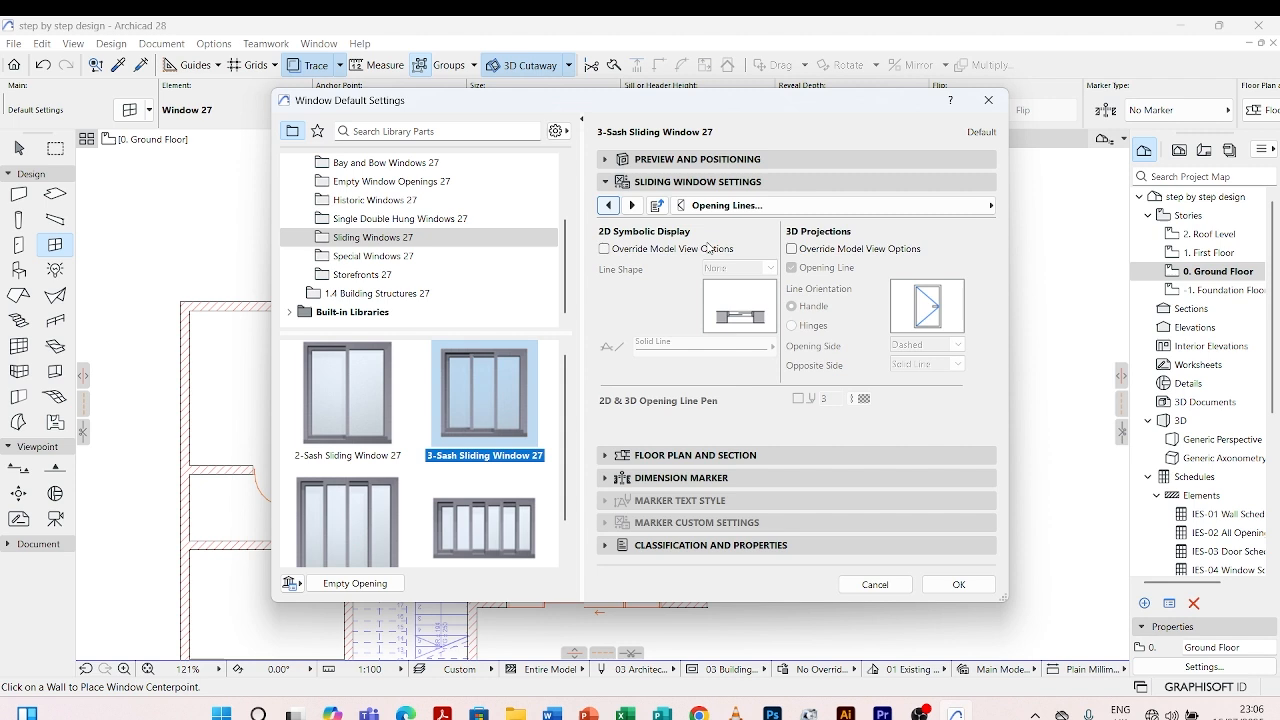
{"action": "left_click", "coordinate": [802, 250]}
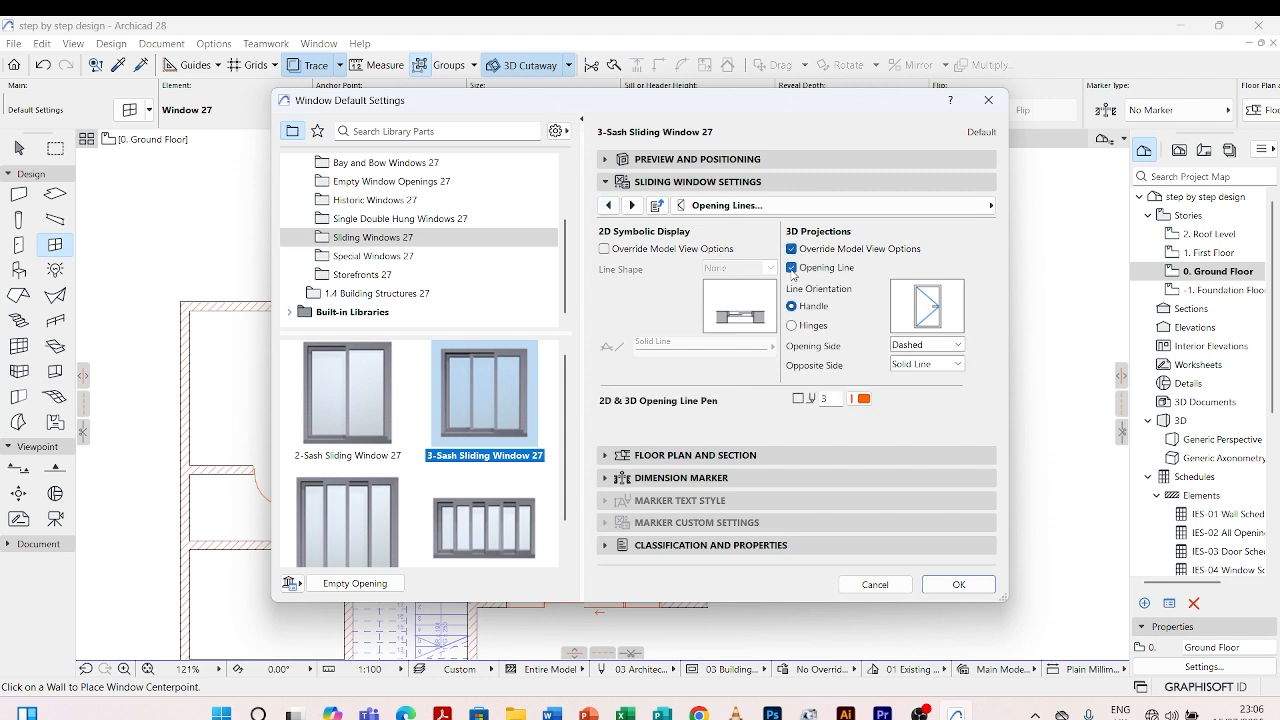
{"action": "left_click", "coordinate": [792, 268]}
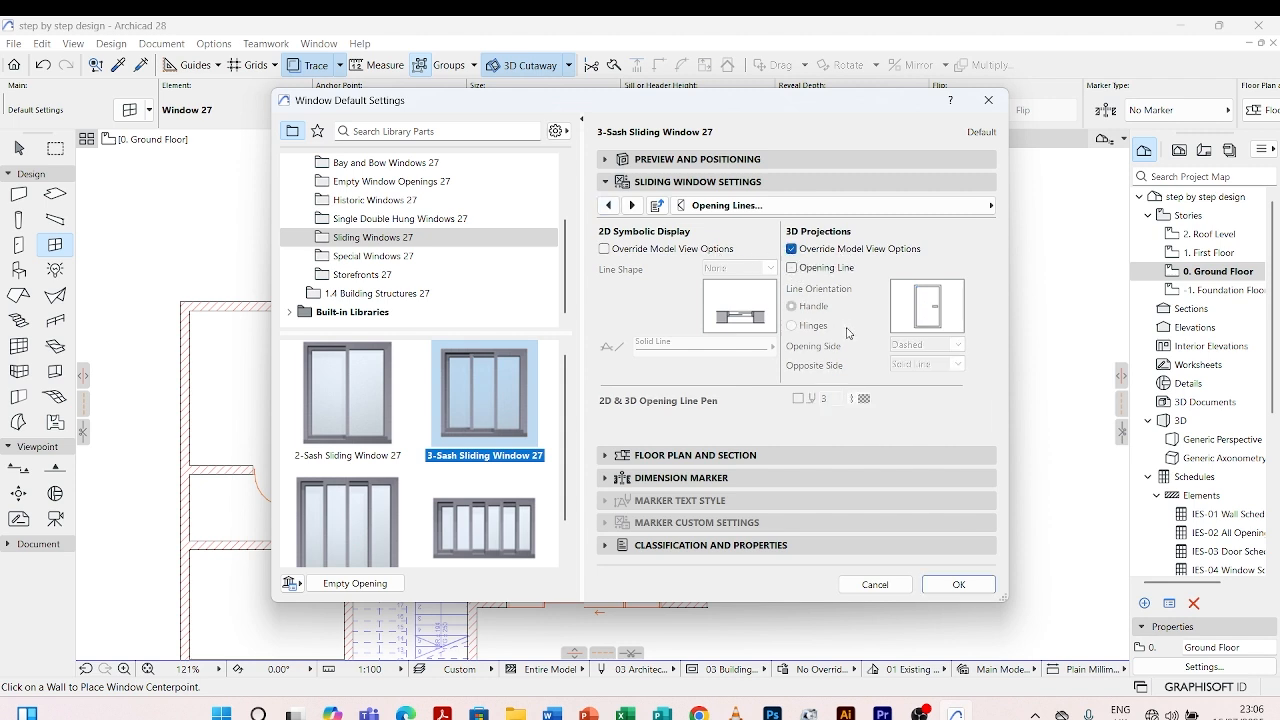
{"action": "left_click", "coordinate": [632, 205]}
{"action": "scroll", "coordinate": [934, 326], "scroll_direction": "down", "scroll_amount": 1}
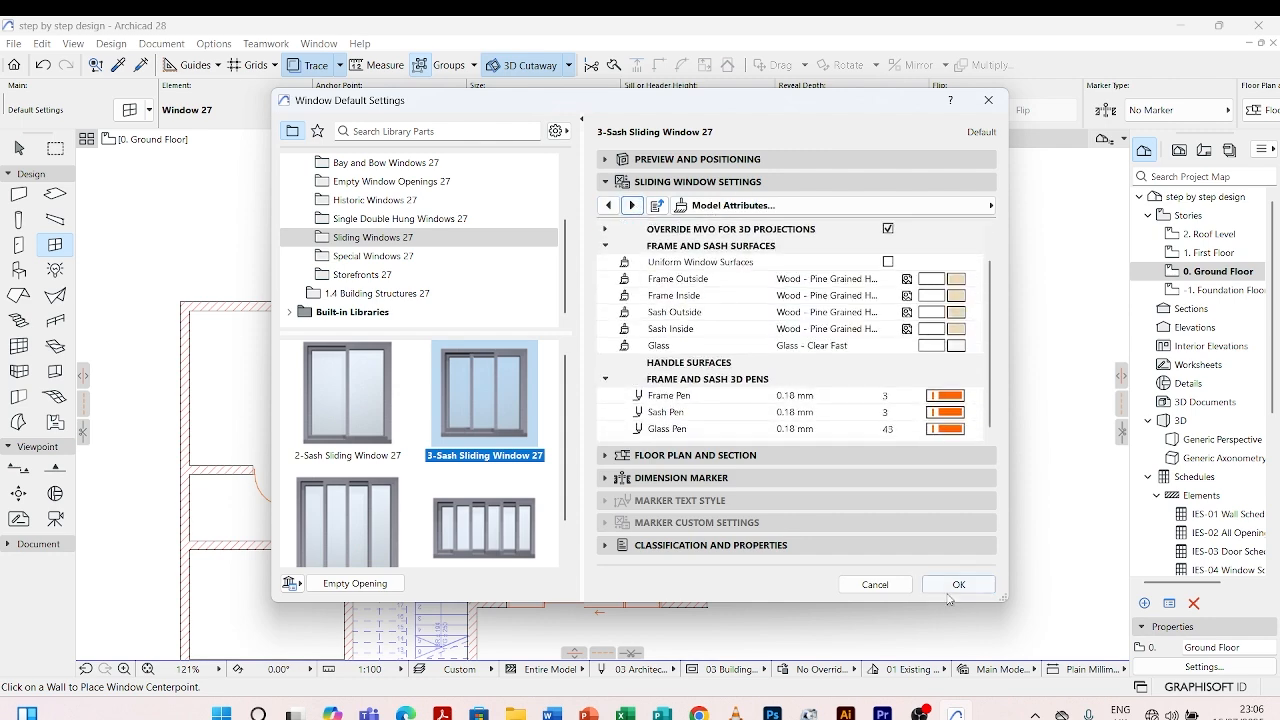
{"action": "left_click", "coordinate": [955, 583]}
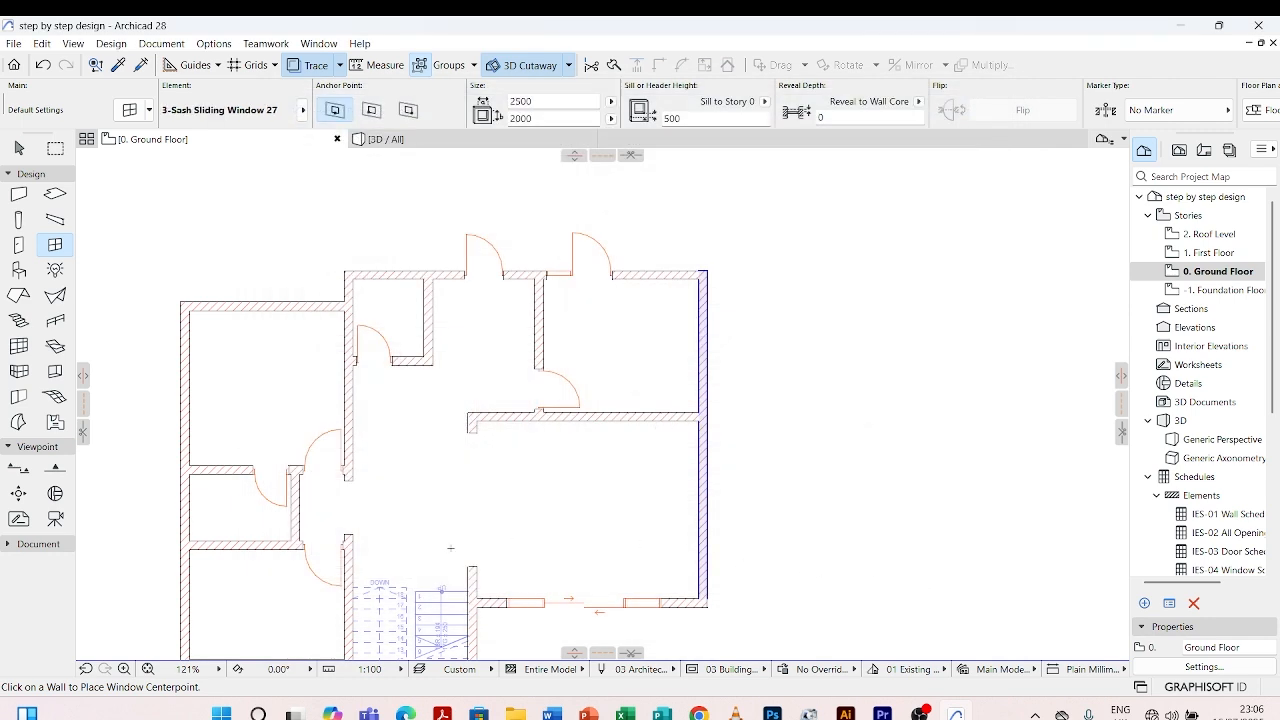
- Place a three-sash sliding window in the lower-left room's bottom exterior wall, about 628 mm from the wall's outer corner
{"action": "scroll", "coordinate": [537, 357], "scroll_direction": "down", "scroll_amount": 3}
{"action": "scroll", "coordinate": [537, 357], "scroll_direction": "down", "scroll_amount": 1}
{"action": "scroll", "coordinate": [358, 529], "scroll_direction": "up", "scroll_amount": 6}
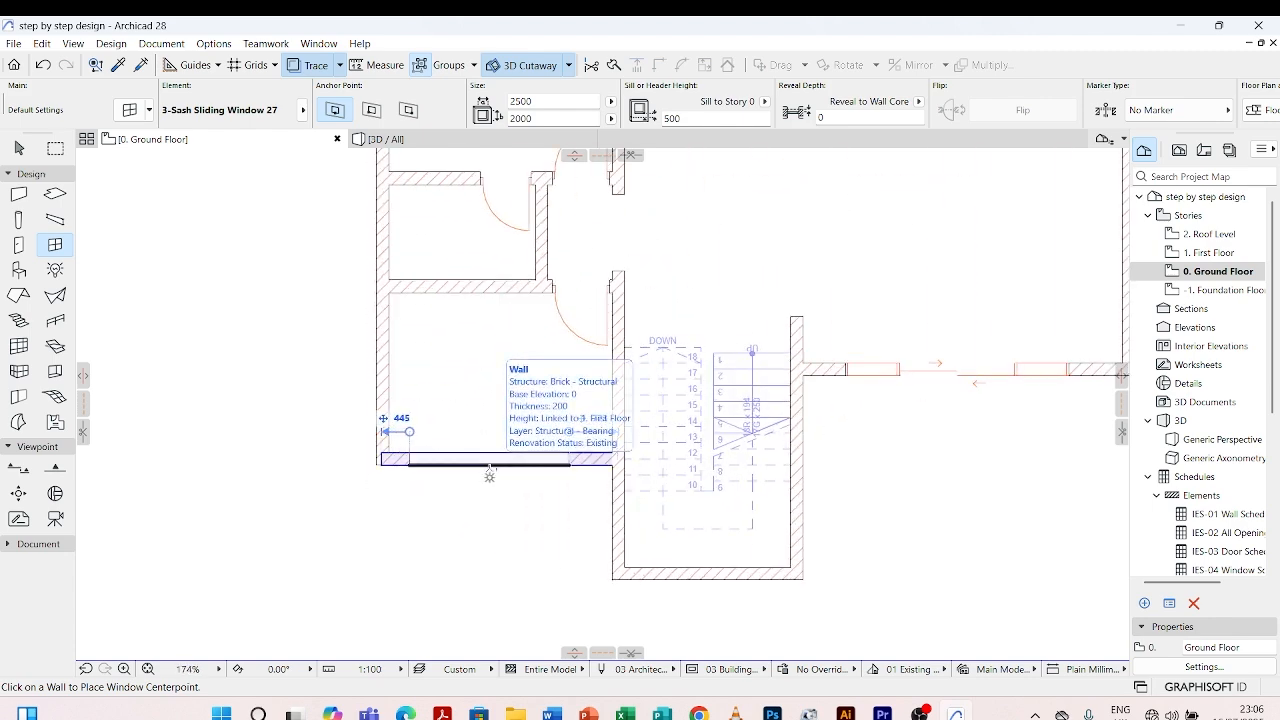
{"action": "scroll", "coordinate": [490, 476], "scroll_direction": "up", "scroll_amount": 2}
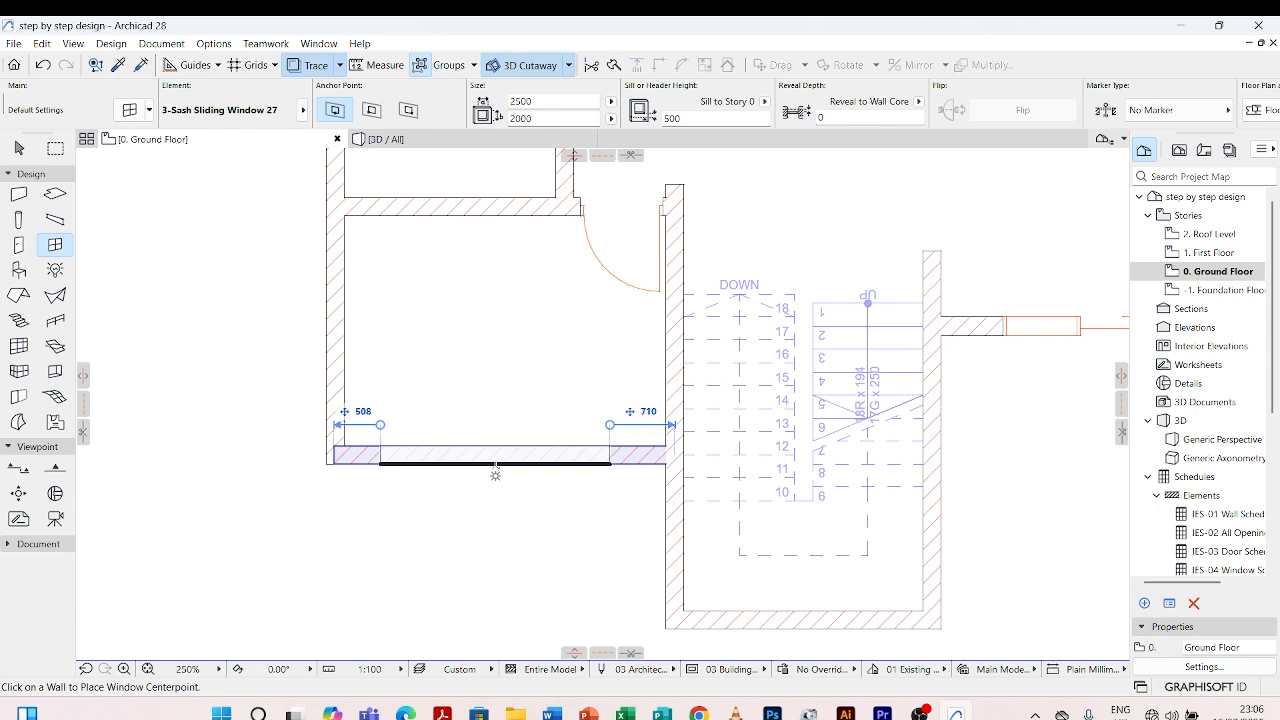
{"action": "scroll", "coordinate": [495, 475], "scroll_direction": "up", "scroll_amount": 2}
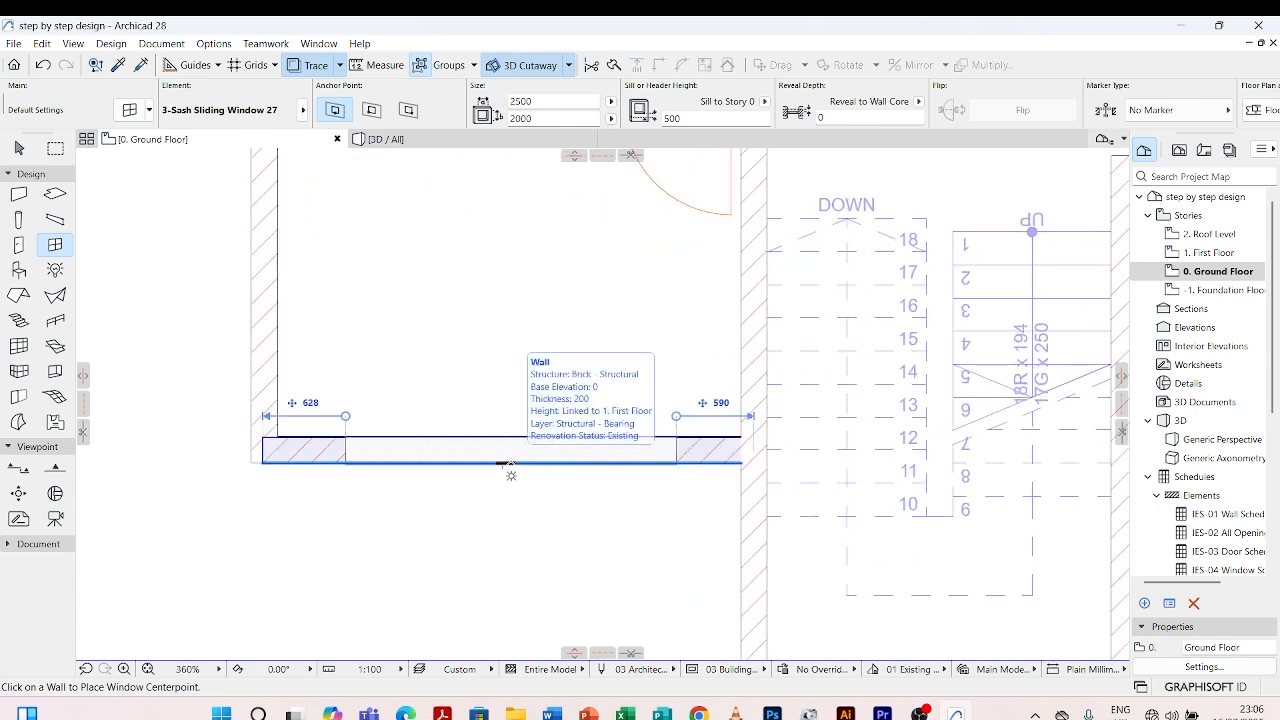
{"action": "left_click", "coordinate": [510, 475]}
{"action": "left_click", "coordinate": [505, 515]}
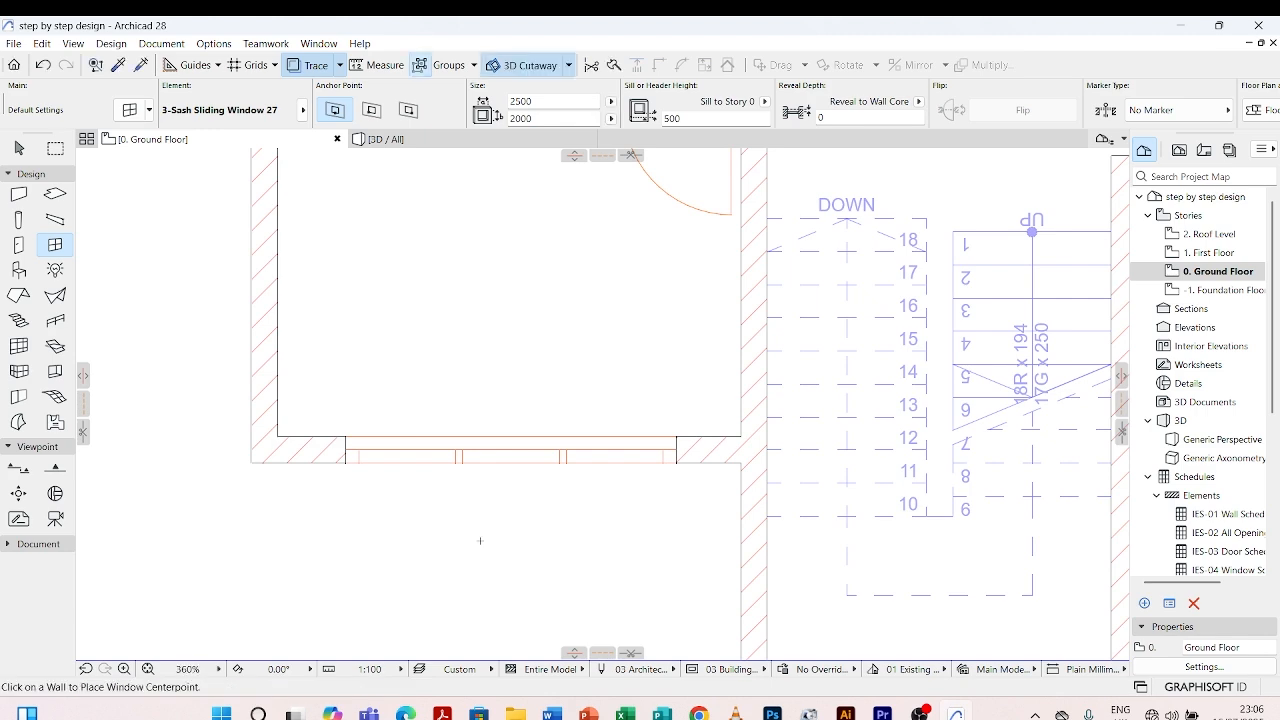
- Place another three-sash sliding window near the middle of the upper-left room's top exterior wall, with its outside facing outward
{"action": "scroll", "coordinate": [405, 512], "scroll_direction": "down", "scroll_amount": 10}
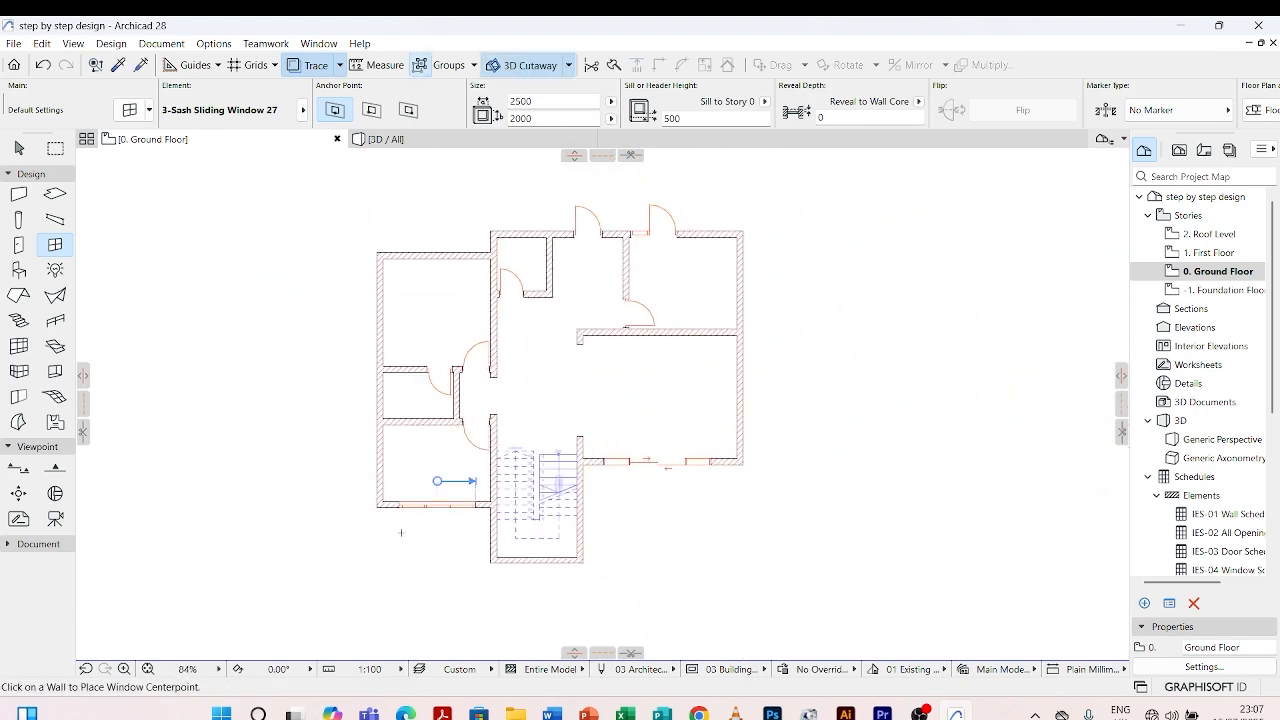
{"action": "scroll", "coordinate": [400, 357], "scroll_direction": "down", "scroll_amount": 2}
{"action": "scroll", "coordinate": [423, 286], "scroll_direction": "up", "scroll_amount": 5}
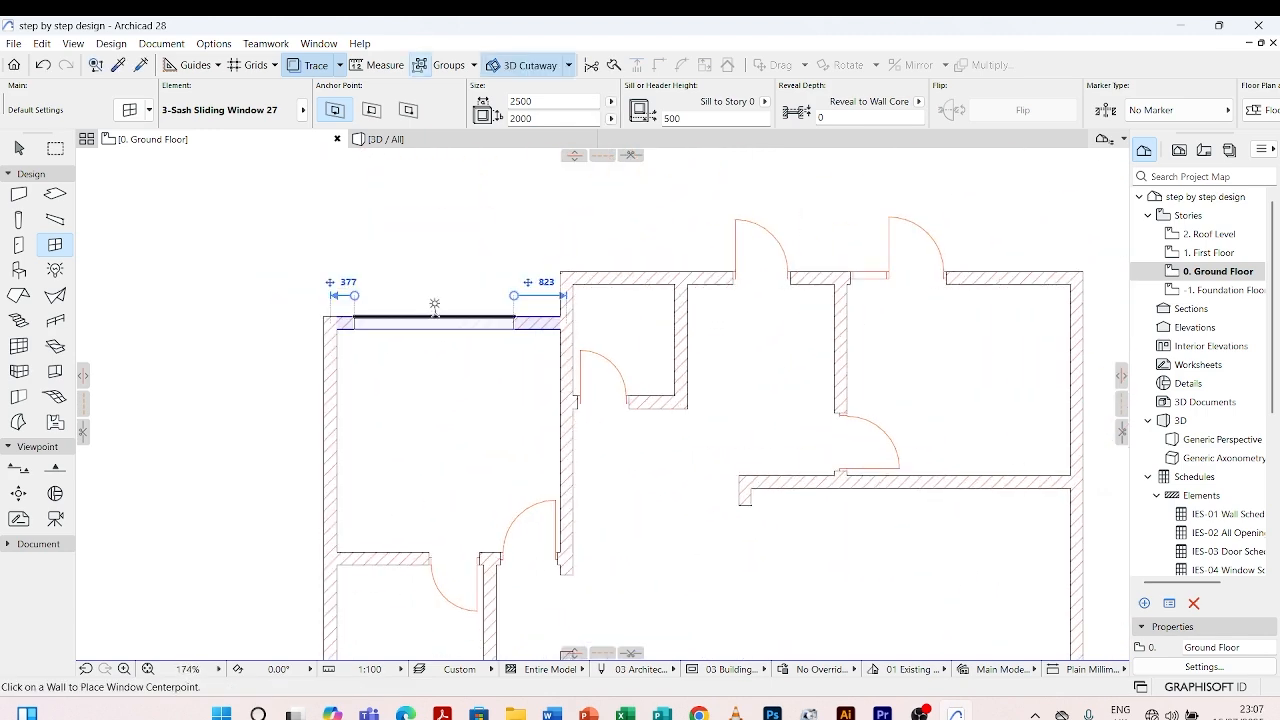
{"action": "left_click", "coordinate": [447, 305]}
{"action": "left_click", "coordinate": [447, 300]}
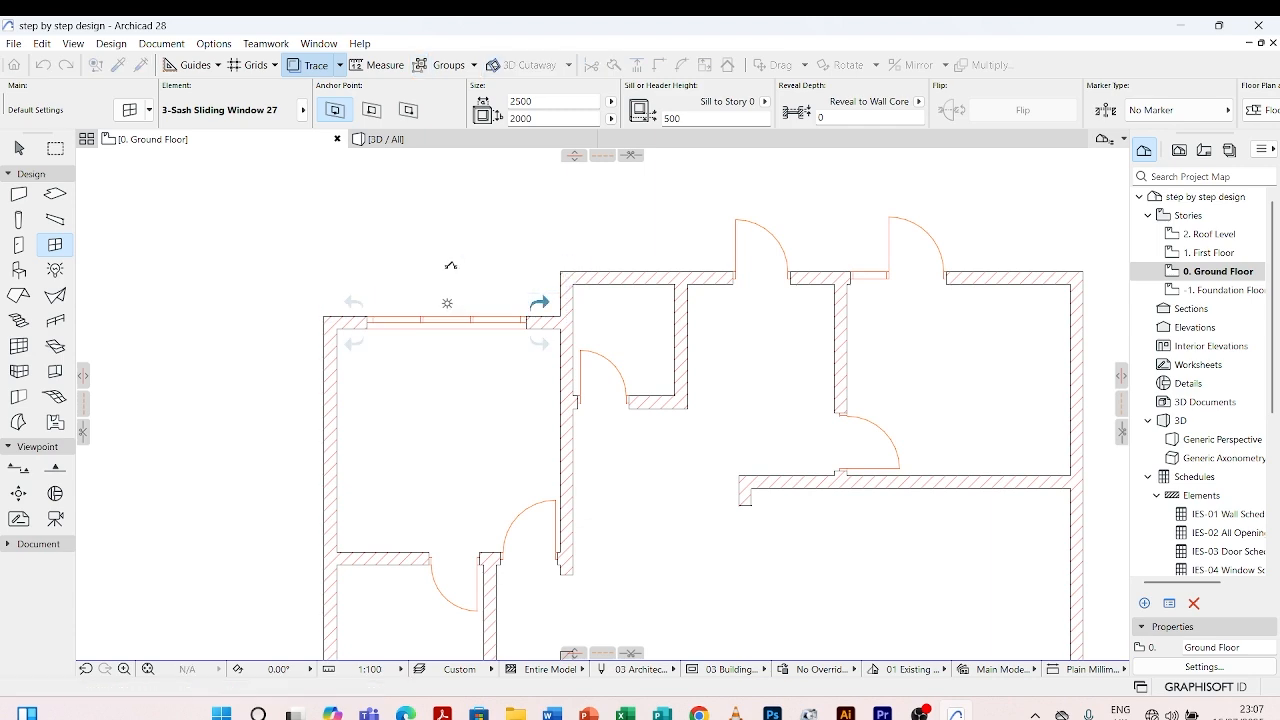
{"action": "scroll", "coordinate": [430, 262], "scroll_direction": "down", "scroll_amount": 4}
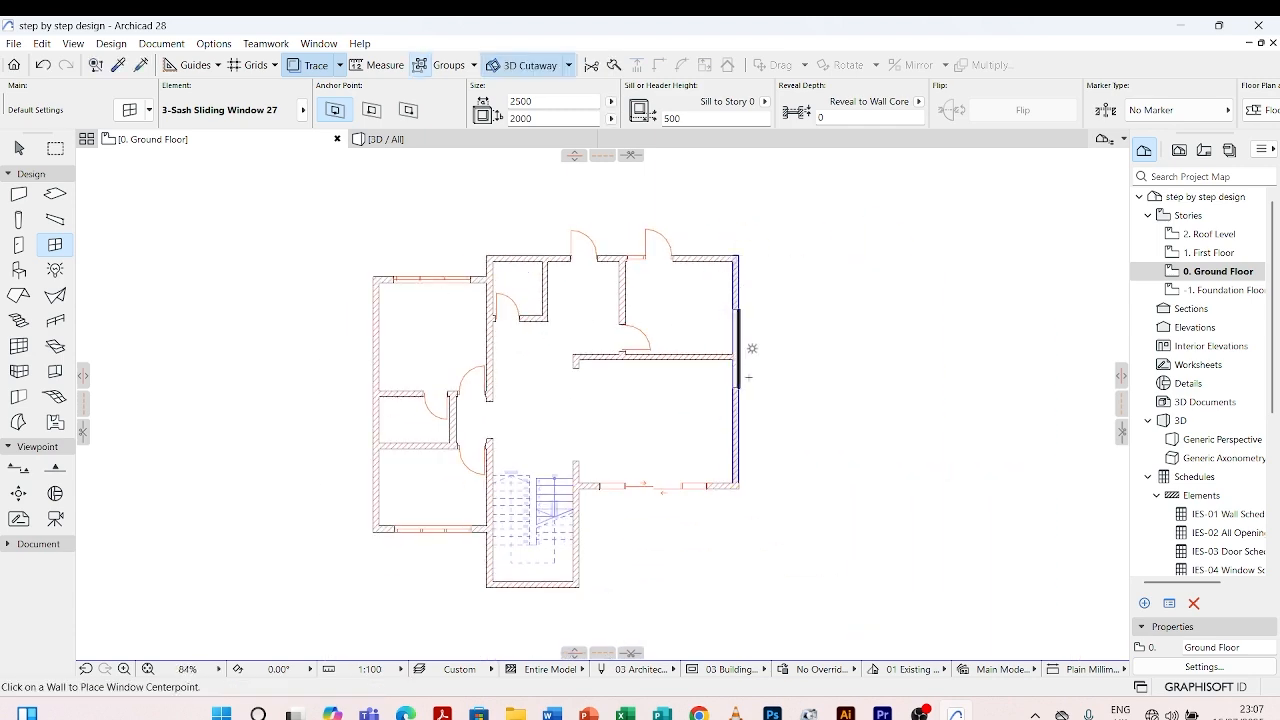
{"action": "scroll", "coordinate": [755, 437], "scroll_direction": "up", "scroll_amount": 3}
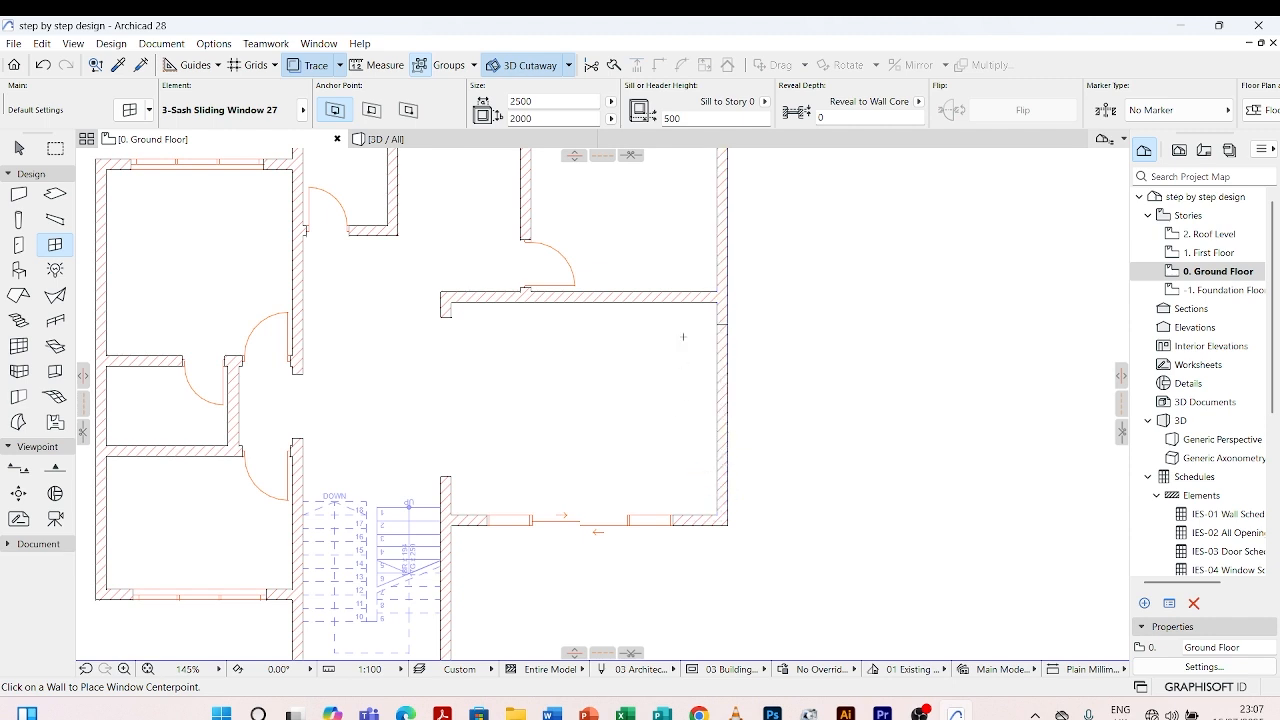
{"action": "scroll", "coordinate": [620, 446], "scroll_direction": "down", "scroll_amount": 3}
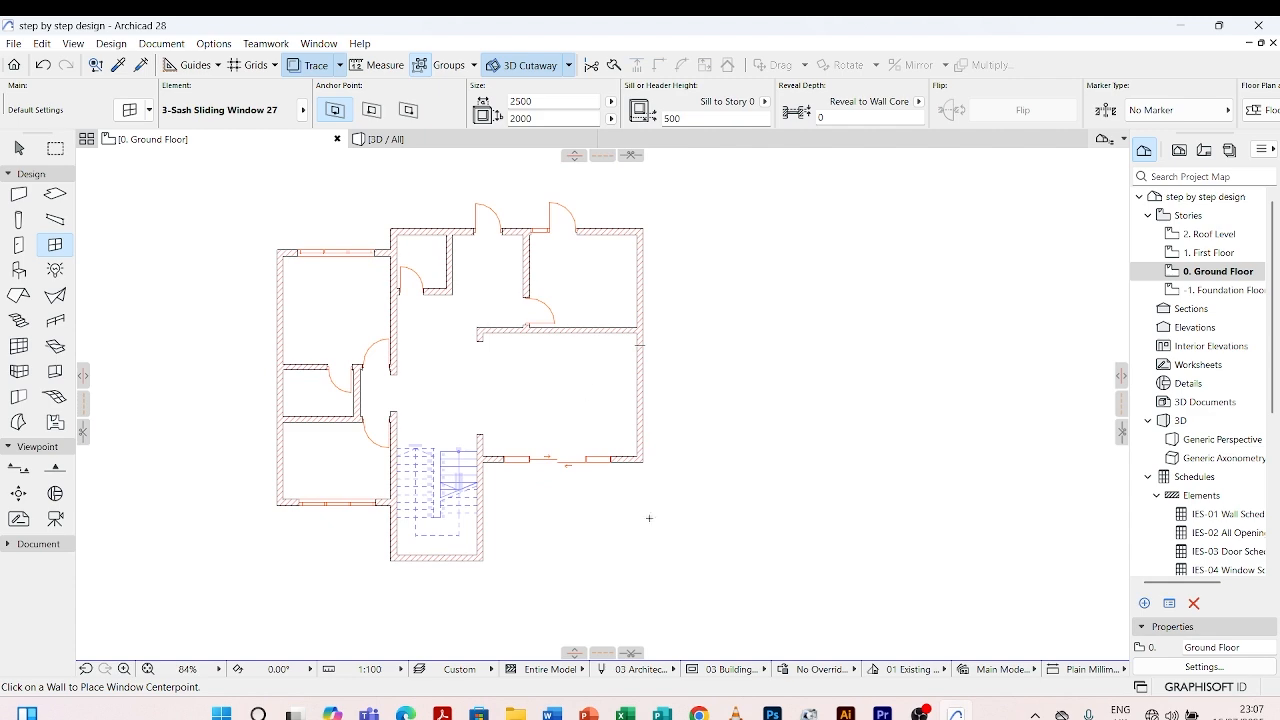
{"action": "scroll", "coordinate": [640, 518], "scroll_direction": "down", "scroll_amount": 3}
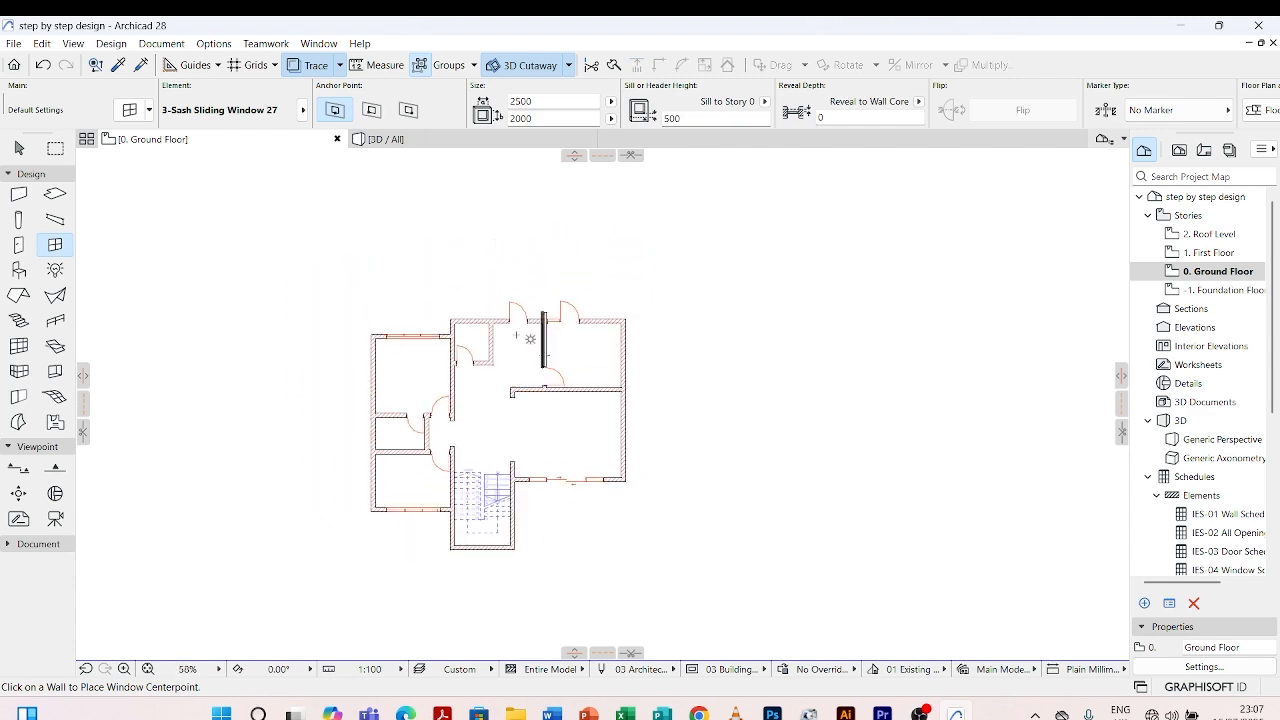
{"action": "scroll", "coordinate": [530, 340], "scroll_direction": "up", "scroll_amount": 3}
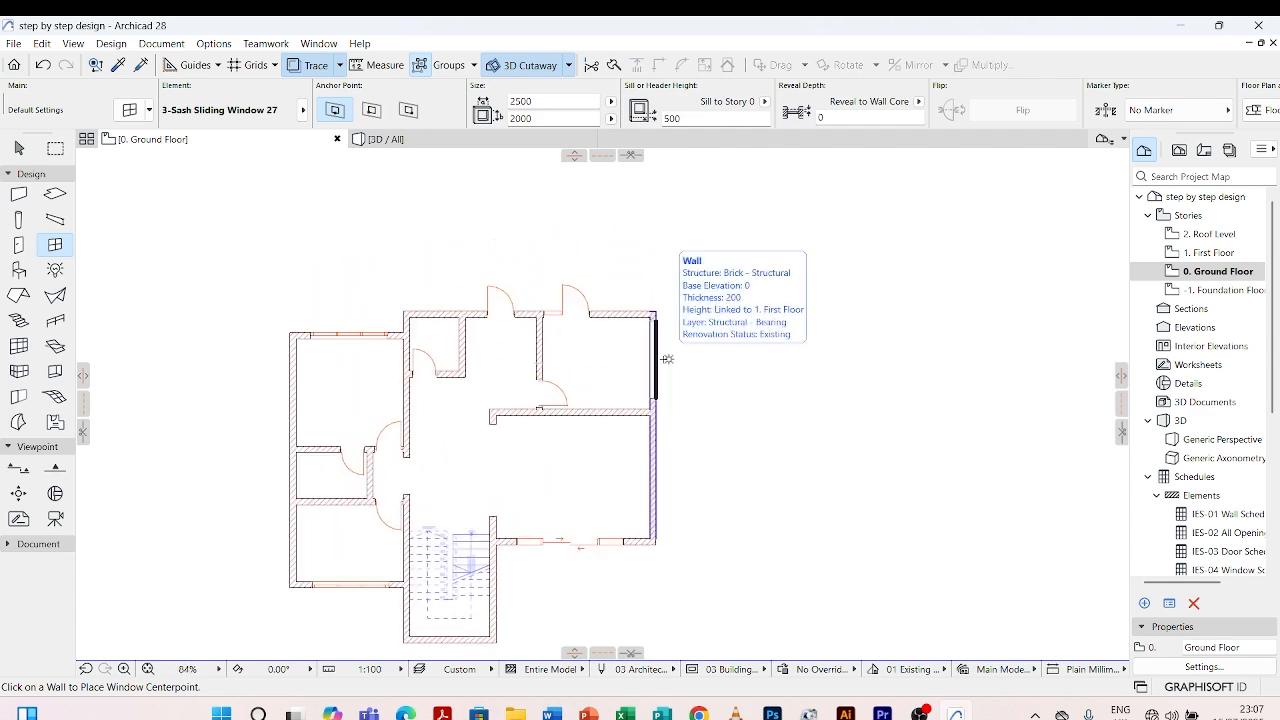
{"action": "scroll", "coordinate": [666, 358], "scroll_direction": "up", "scroll_amount": 3}
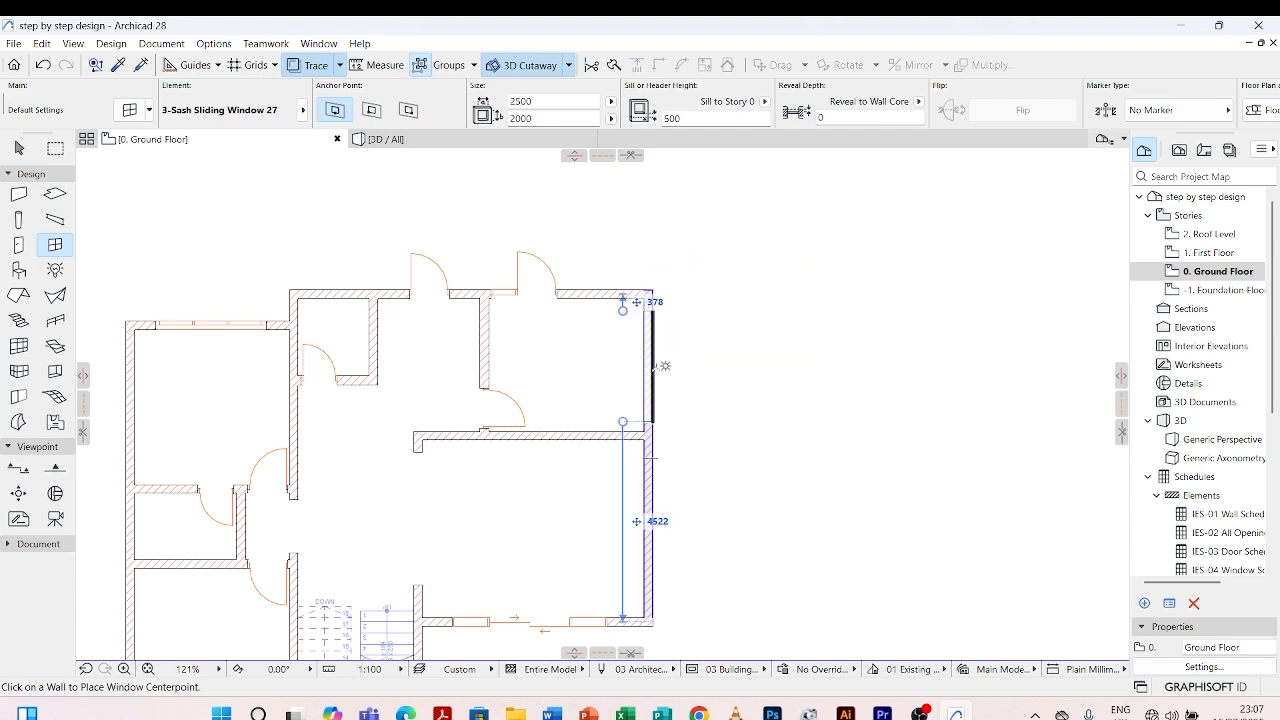
- Choose the 2-Sash Sliding Window 27 as the default window and set its 3D detail level to Full
{"action": "left_click", "coordinate": [118, 118]}
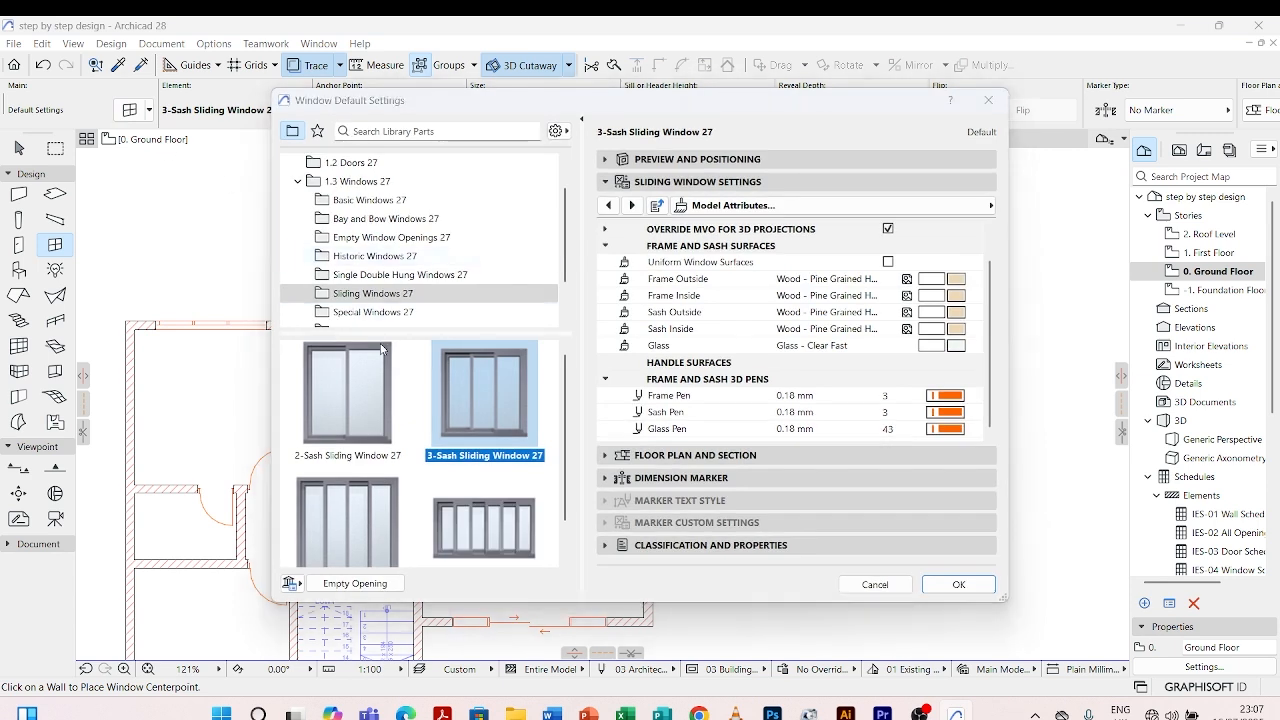
{"action": "left_click", "coordinate": [346, 381]}
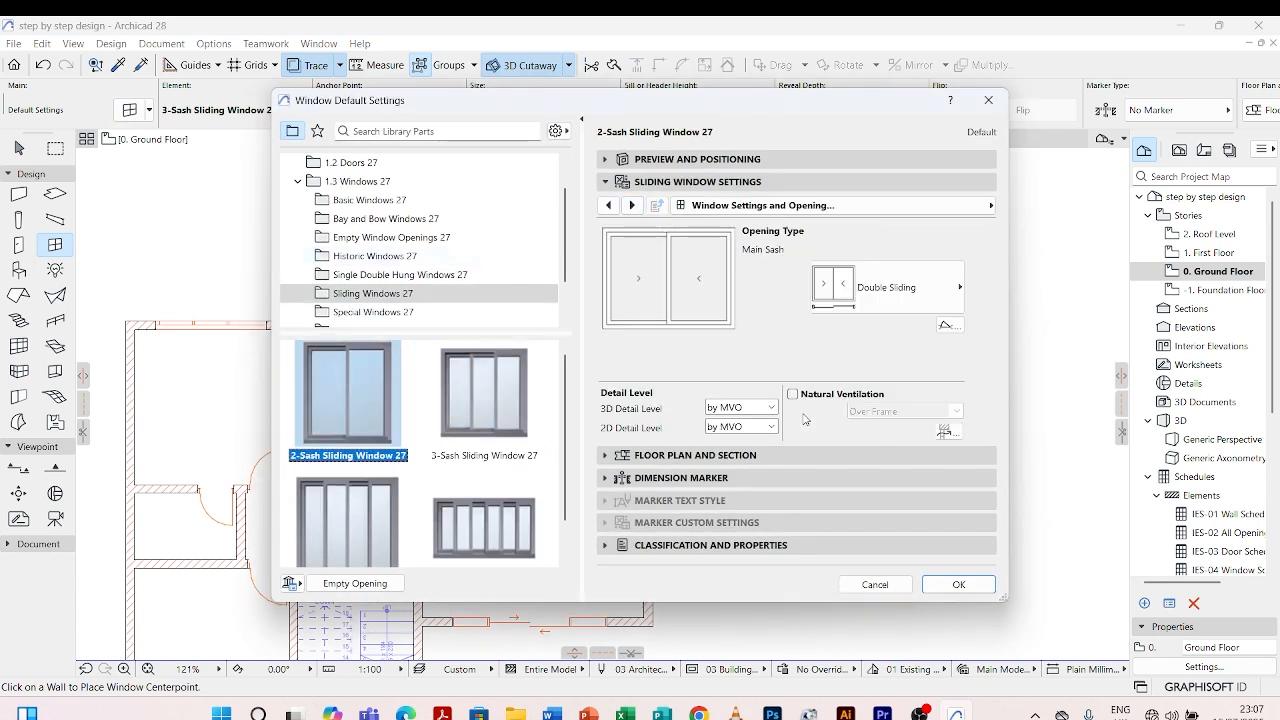
{"action": "left_click", "coordinate": [771, 408]}
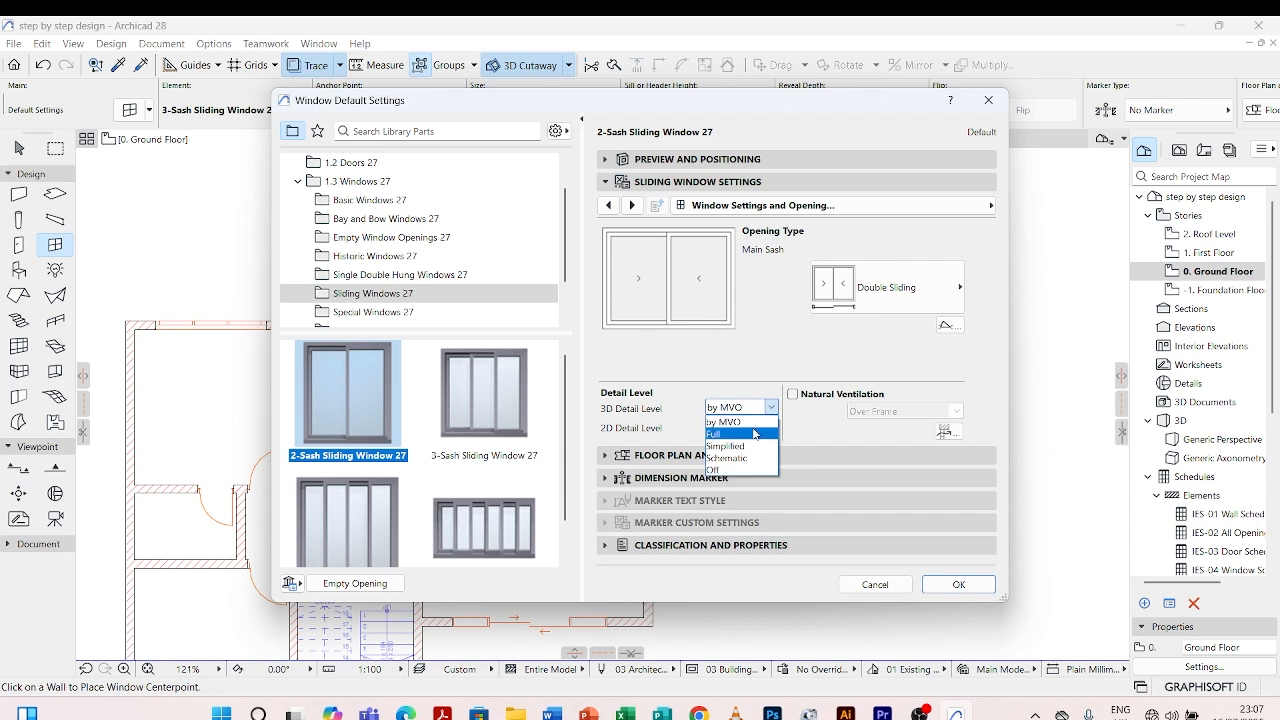
{"action": "left_click", "coordinate": [757, 433]}
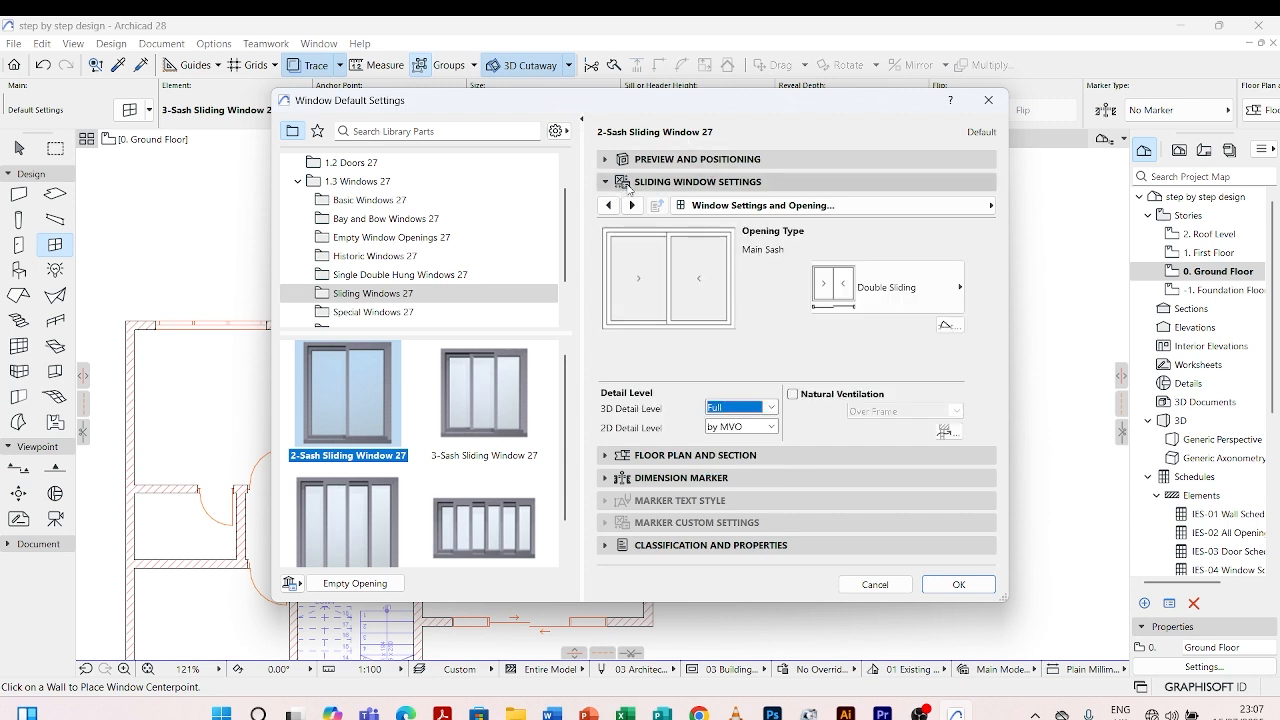
- Set the two-sash sliding window's sill height to 1000 and accept the window defaults
{"action": "left_click", "coordinate": [628, 183]}
{"action": "left_click", "coordinate": [632, 160]}
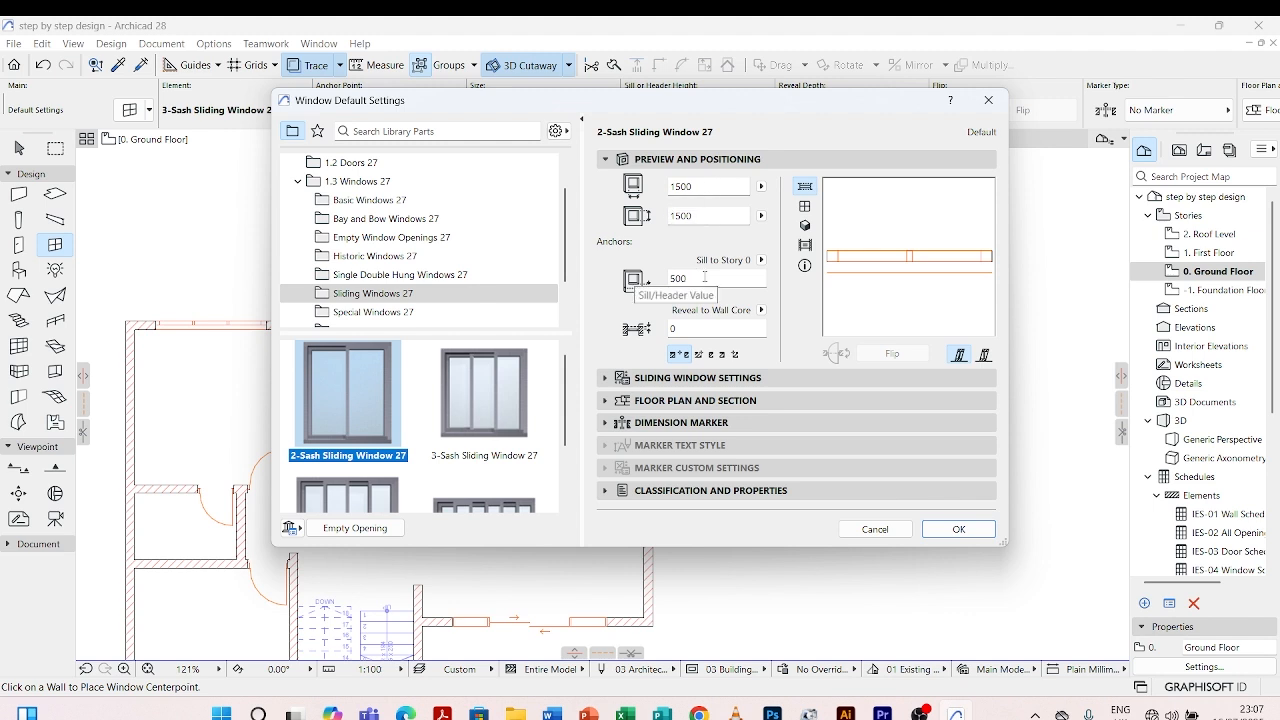
{"action": "left_click", "coordinate": [665, 277]}
{"action": "type", "text": "100"}
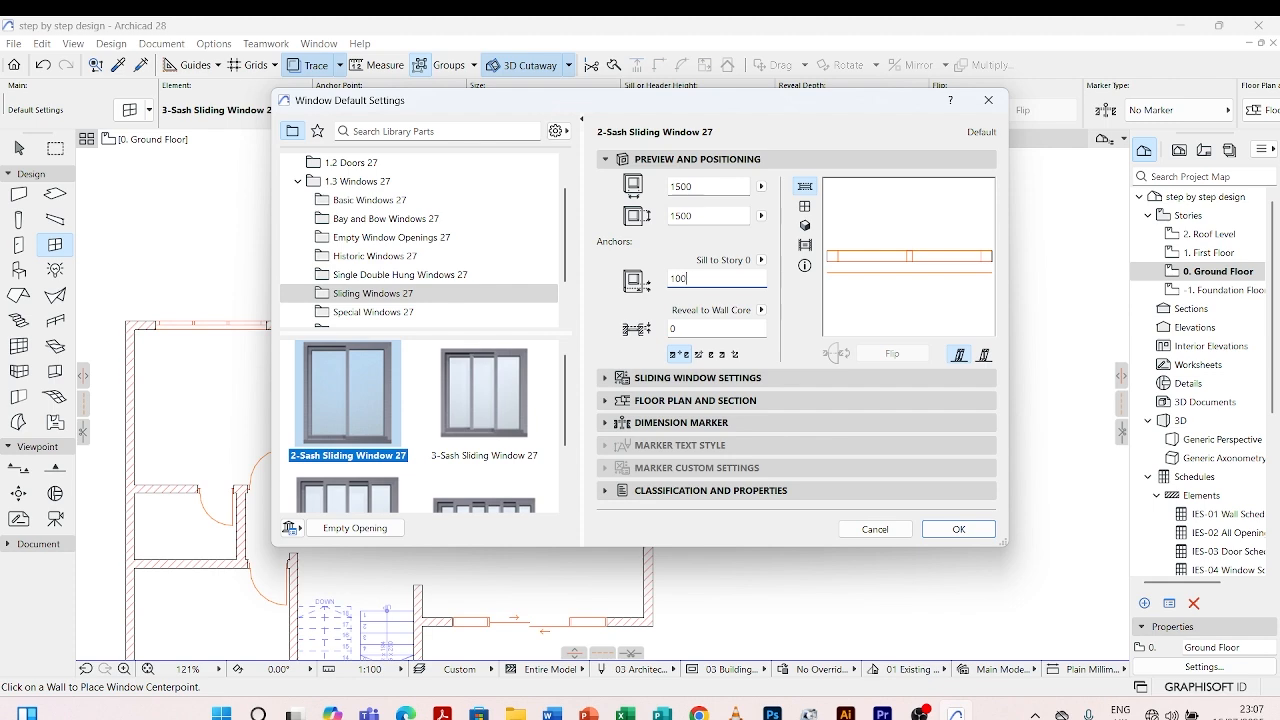
{"action": "type", "text": "0"}
{"action": "left_click", "coordinate": [958, 529]}
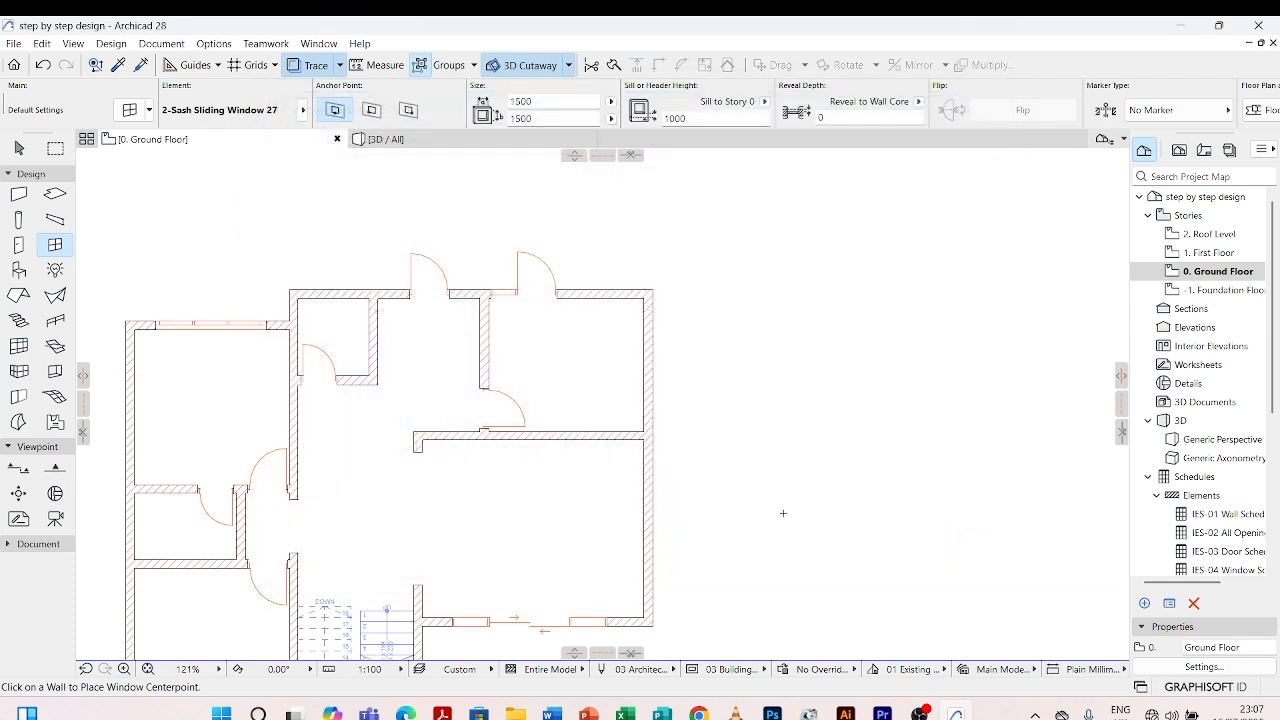
- Place the two-sash sliding window in the upper-right room's top exterior wall, about 213 mm from the adjacent door opening, with its outside facing outward
{"action": "scroll", "coordinate": [652, 360], "scroll_direction": "up", "scroll_amount": 3}
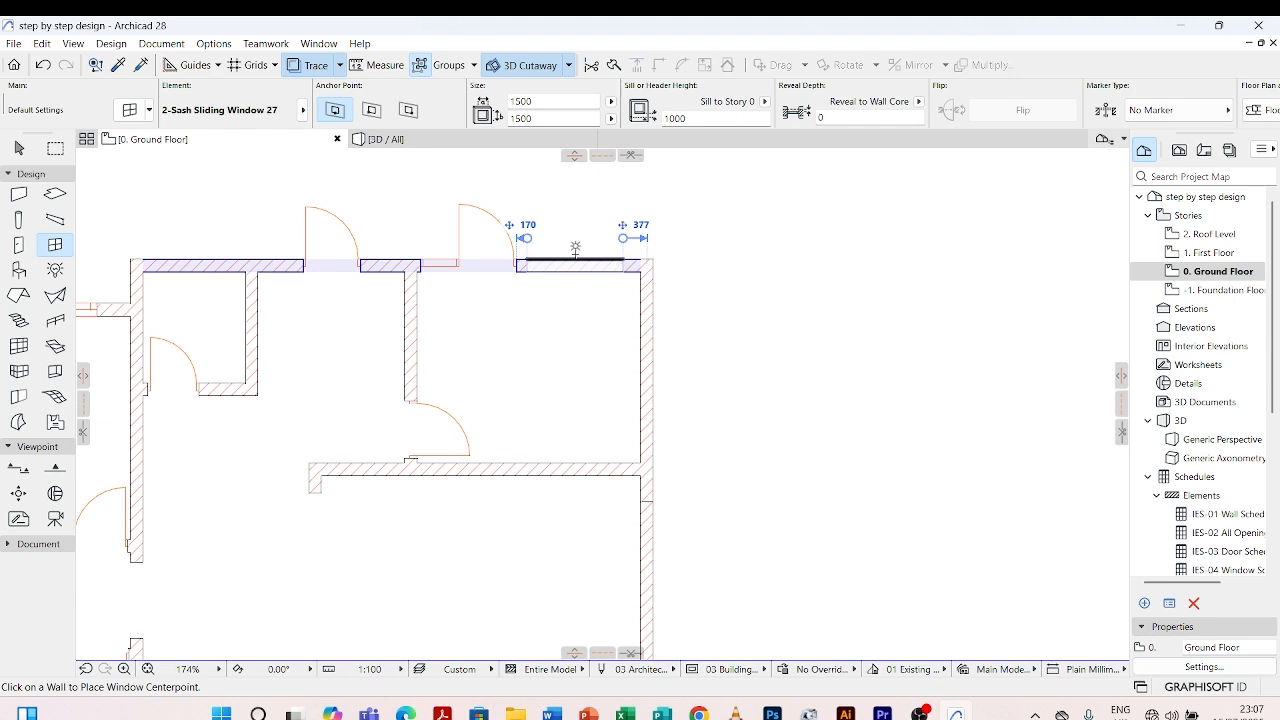
{"action": "scroll", "coordinate": [575, 256], "scroll_direction": "up", "scroll_amount": 1}
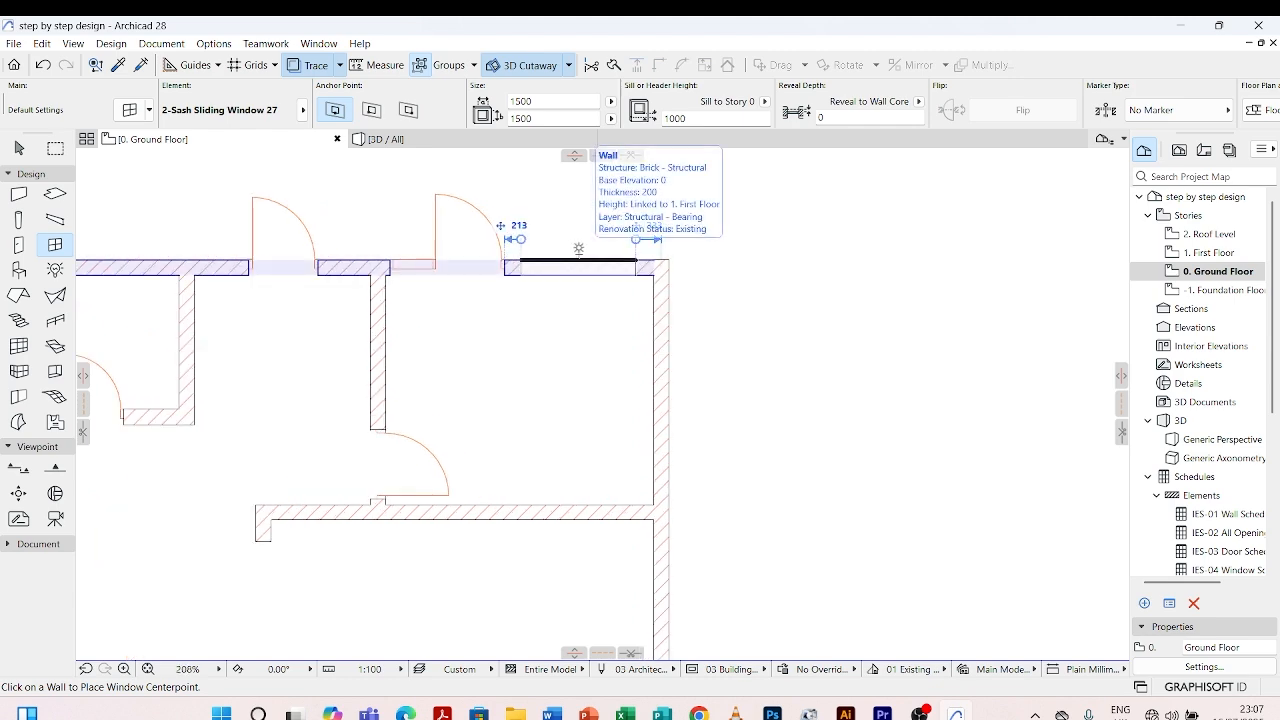
{"action": "left_click", "coordinate": [577, 258]}
{"action": "left_click", "coordinate": [578, 209]}
{"action": "scroll", "coordinate": [607, 272], "scroll_direction": "down", "scroll_amount": 6}
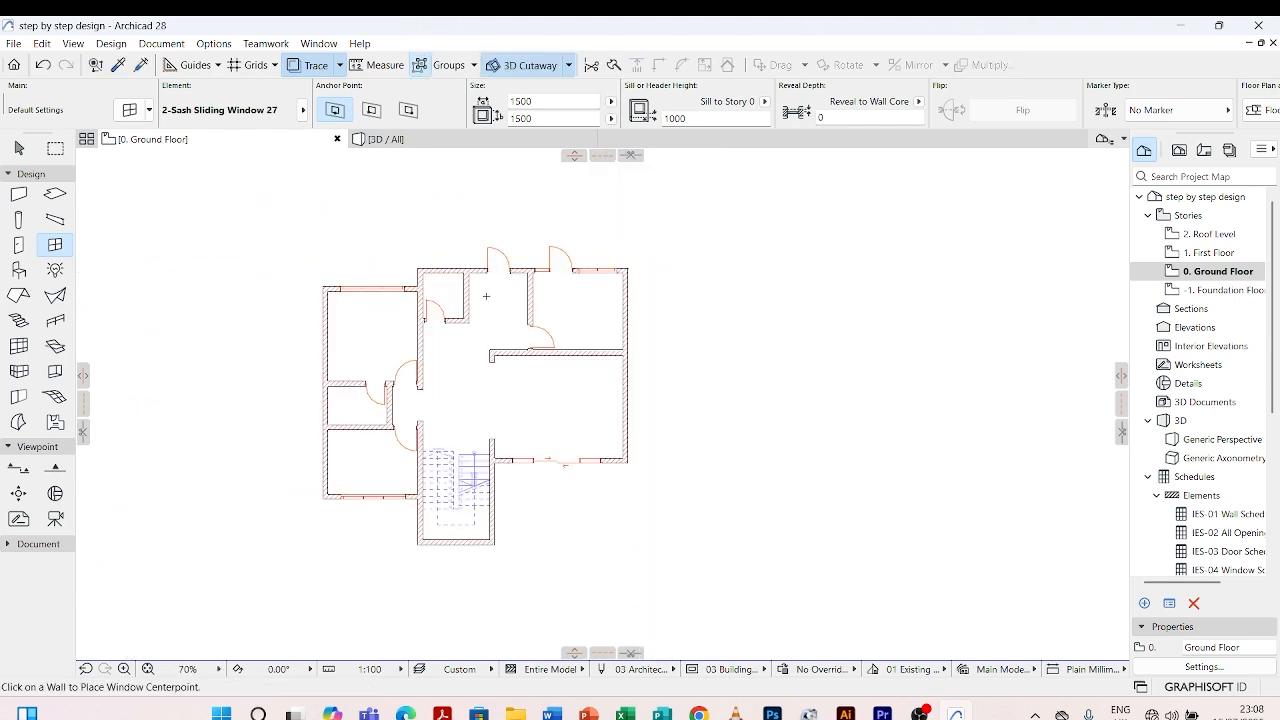
{"action": "scroll", "coordinate": [486, 296], "scroll_direction": "up", "scroll_amount": 4}
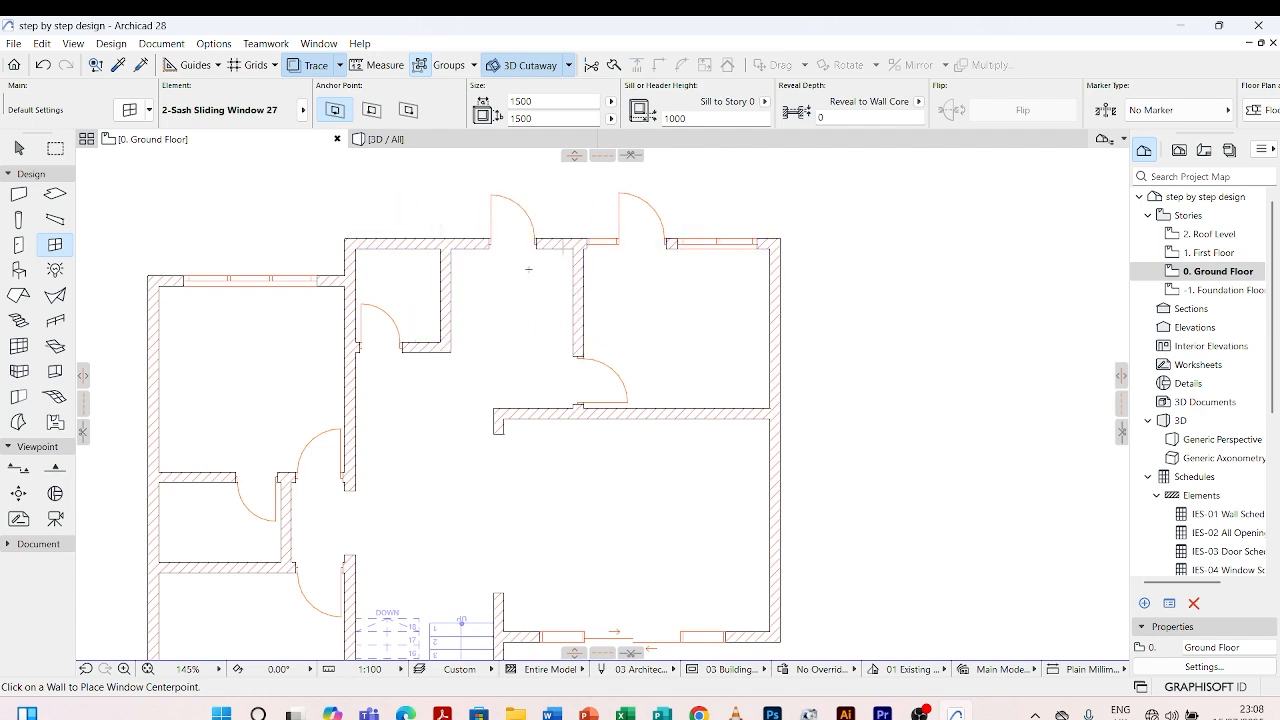
{"action": "scroll", "coordinate": [528, 268], "scroll_direction": "down", "scroll_amount": 2}
{"action": "scroll", "coordinate": [384, 296], "scroll_direction": "up", "scroll_amount": 4}
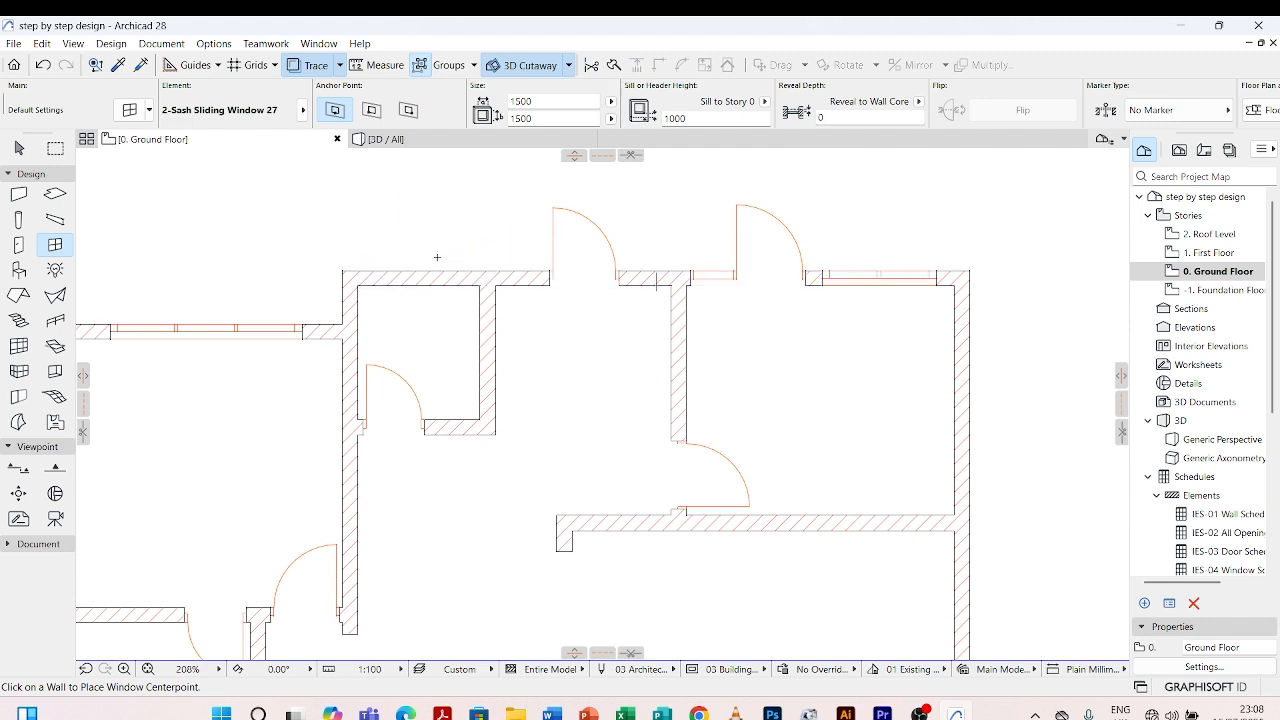
{"action": "key", "text": "Escape"}
{"action": "scroll", "coordinate": [438, 265], "scroll_direction": "down", "scroll_amount": 3}
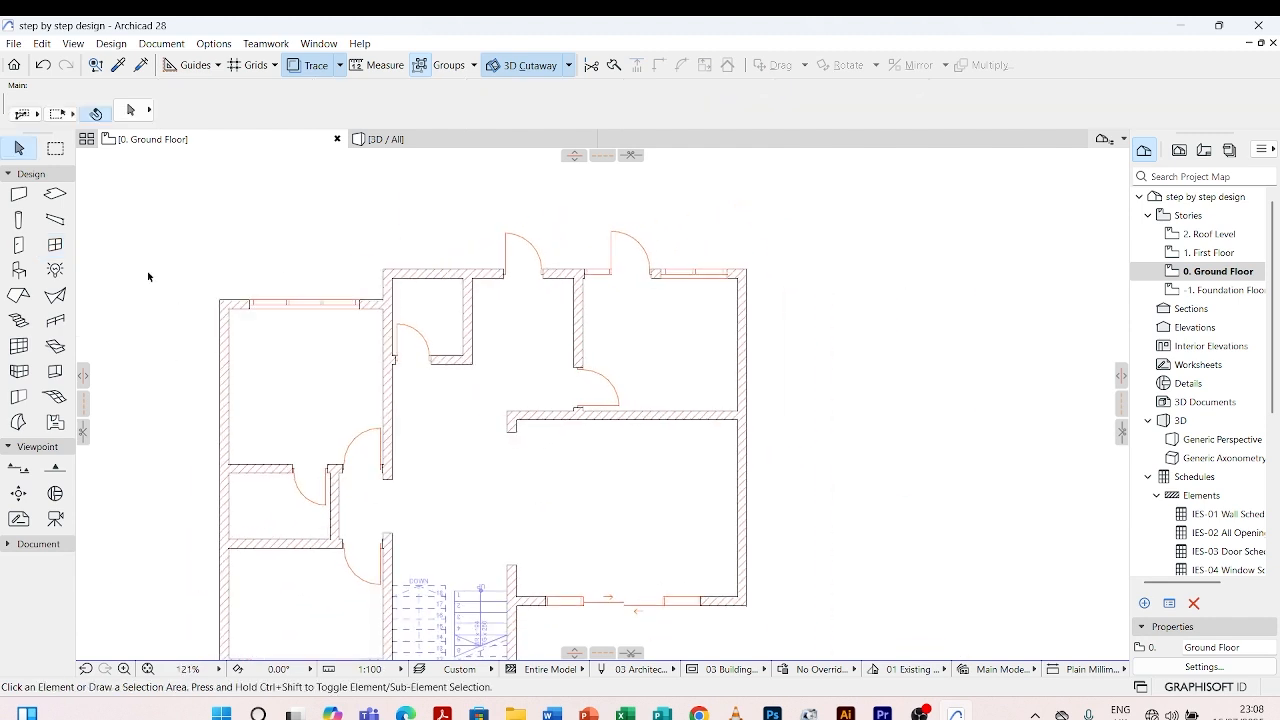
- Browse the Basic Windows 27 library in the window defaults and choose the single-sash Window 27
{"action": "left_click", "coordinate": [58, 244]}
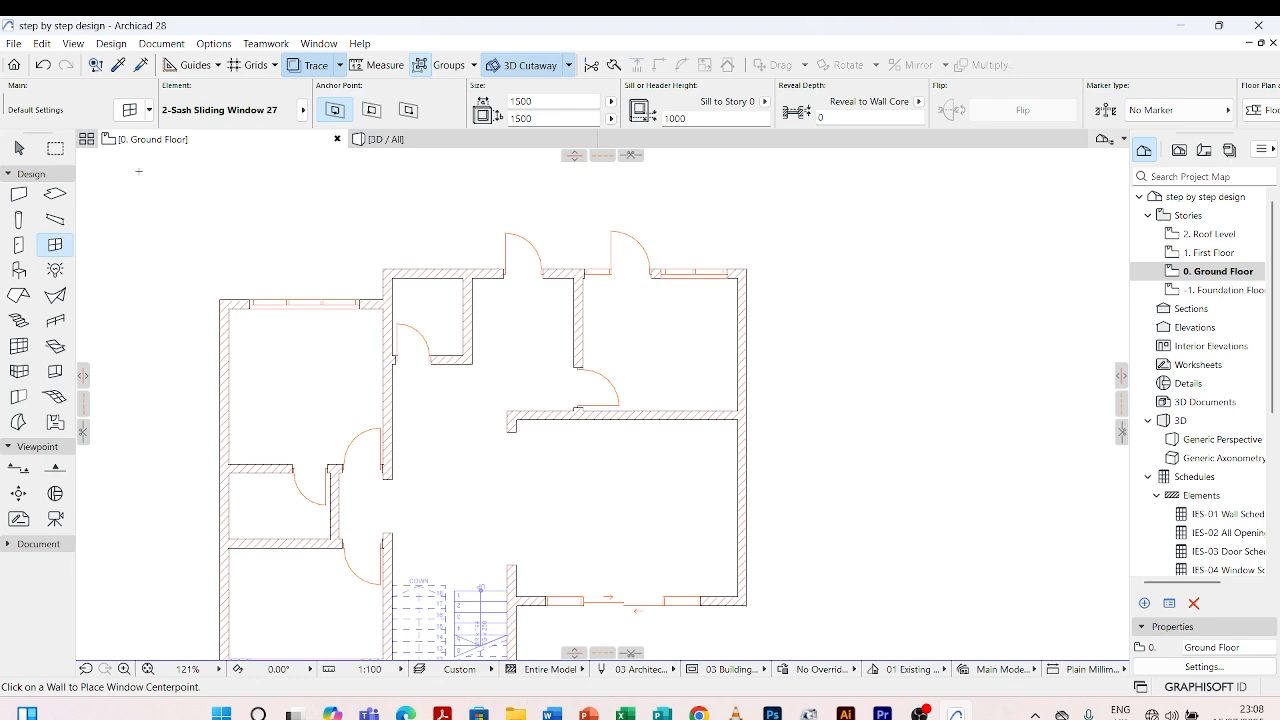
{"action": "left_click", "coordinate": [133, 115]}
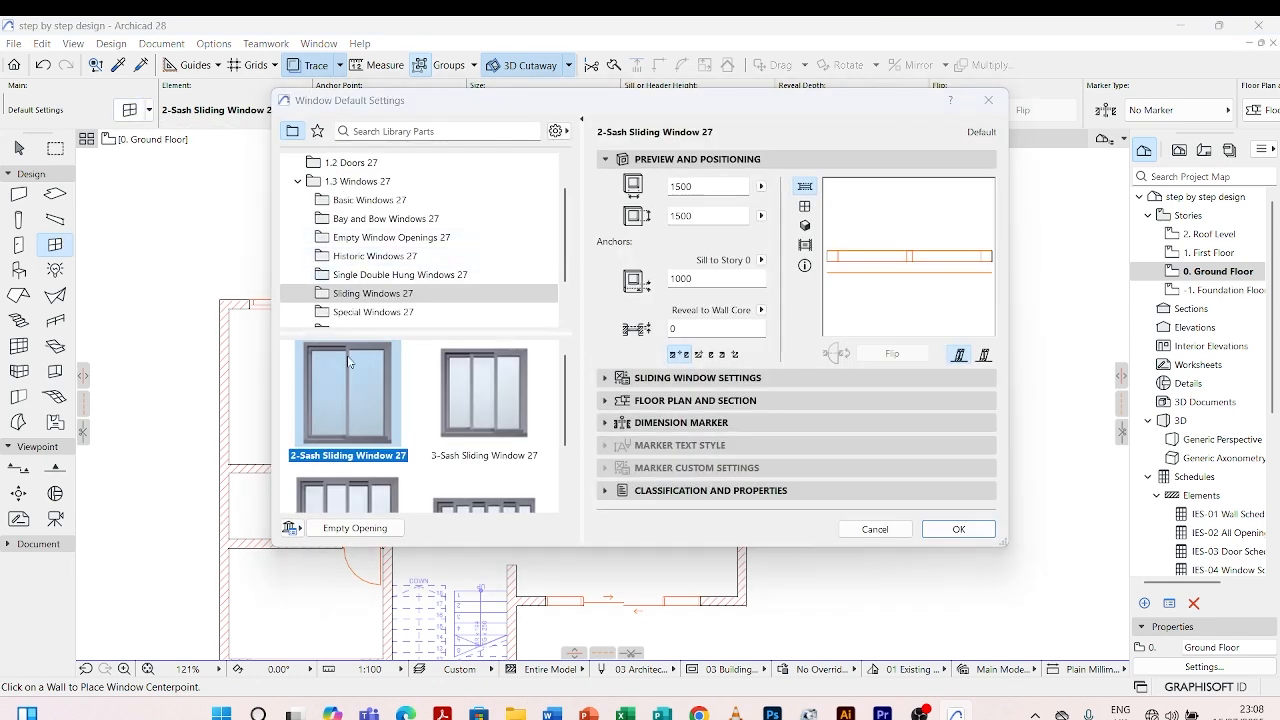
{"action": "scroll", "coordinate": [355, 420], "scroll_direction": "down", "scroll_amount": 2}
{"action": "scroll", "coordinate": [370, 424], "scroll_direction": "up", "scroll_amount": 2}
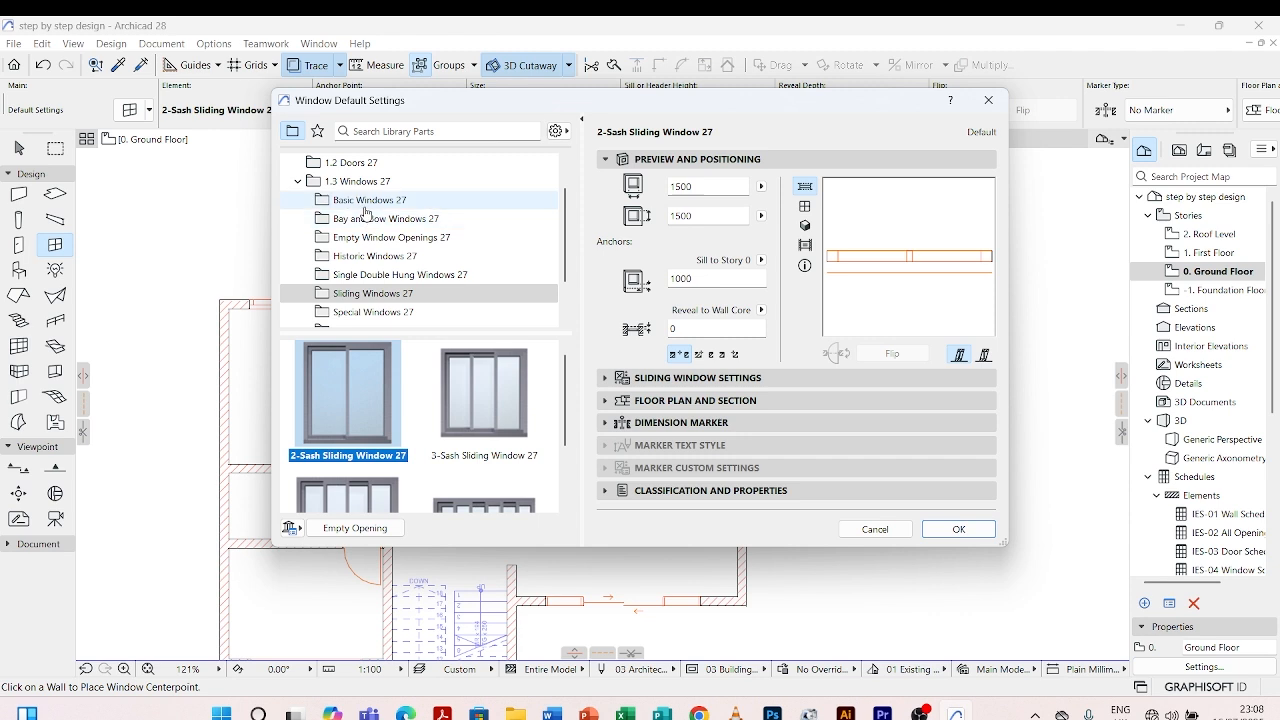
{"action": "left_click", "coordinate": [366, 205]}
{"action": "scroll", "coordinate": [392, 374], "scroll_direction": "down", "scroll_amount": 1}
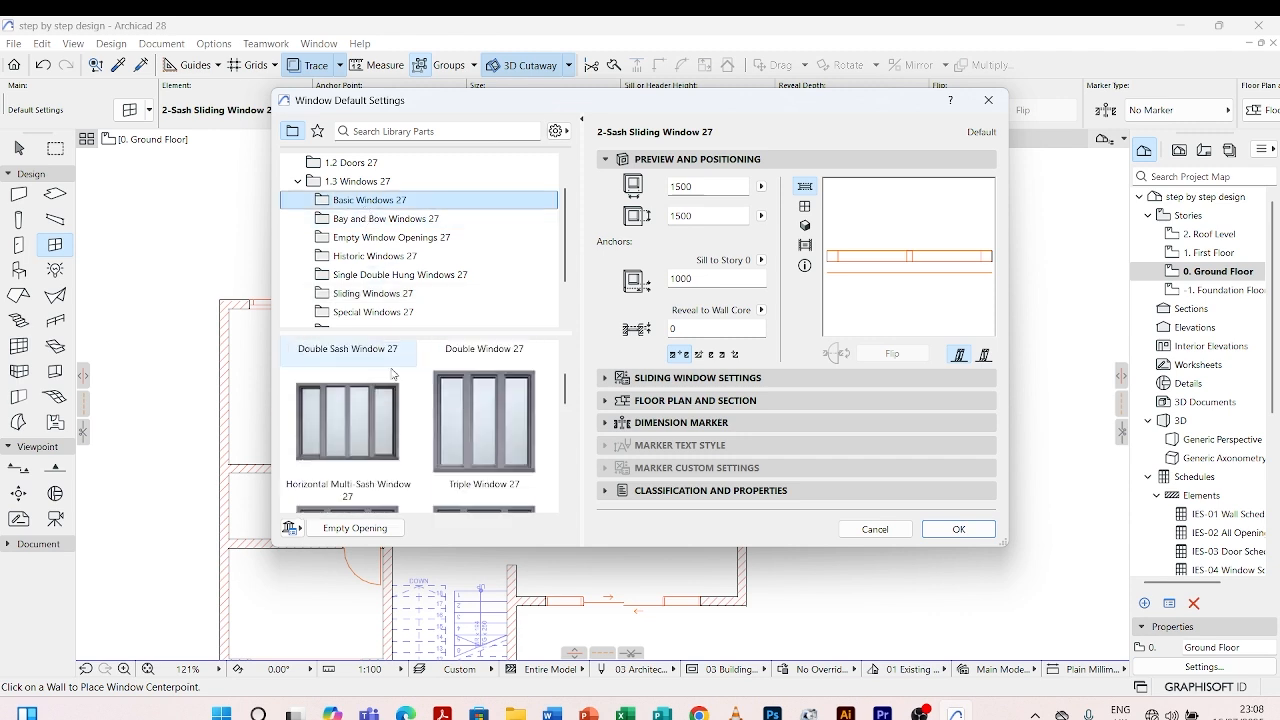
{"action": "scroll", "coordinate": [391, 367], "scroll_direction": "down", "scroll_amount": 1}
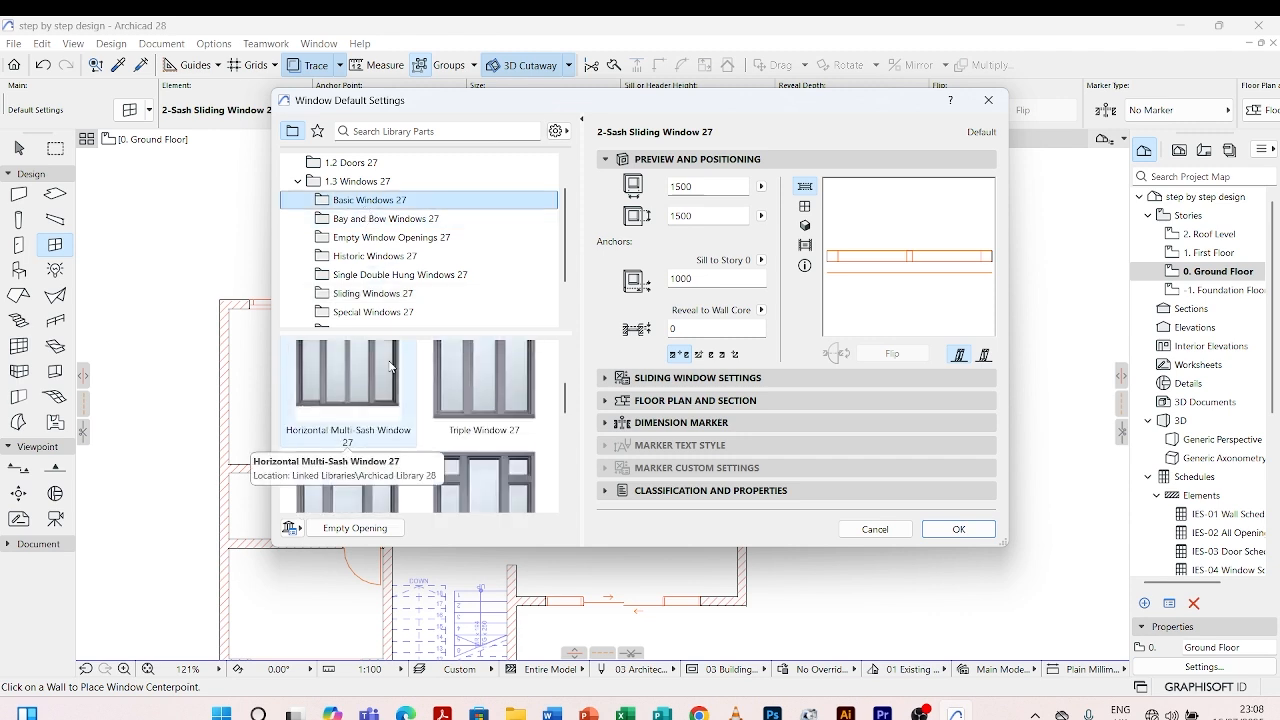
{"action": "scroll", "coordinate": [390, 366], "scroll_direction": "down", "scroll_amount": 2}
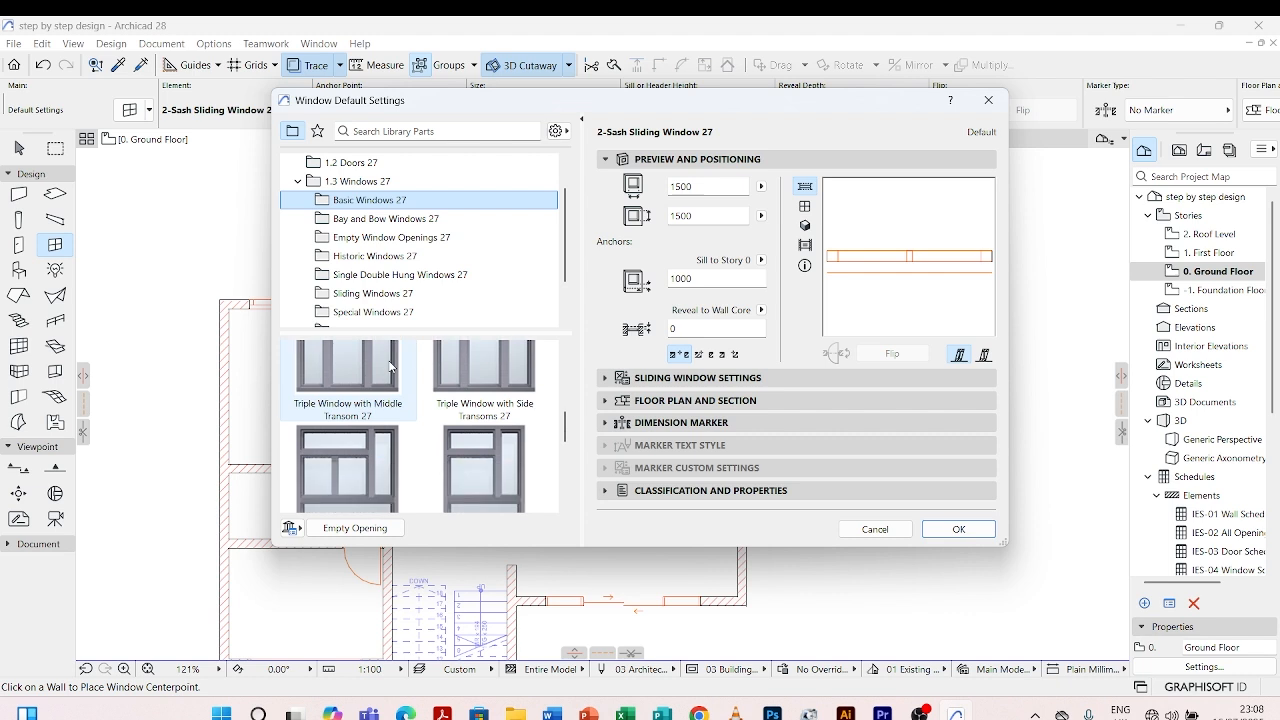
{"action": "scroll", "coordinate": [390, 362], "scroll_direction": "down", "scroll_amount": 2}
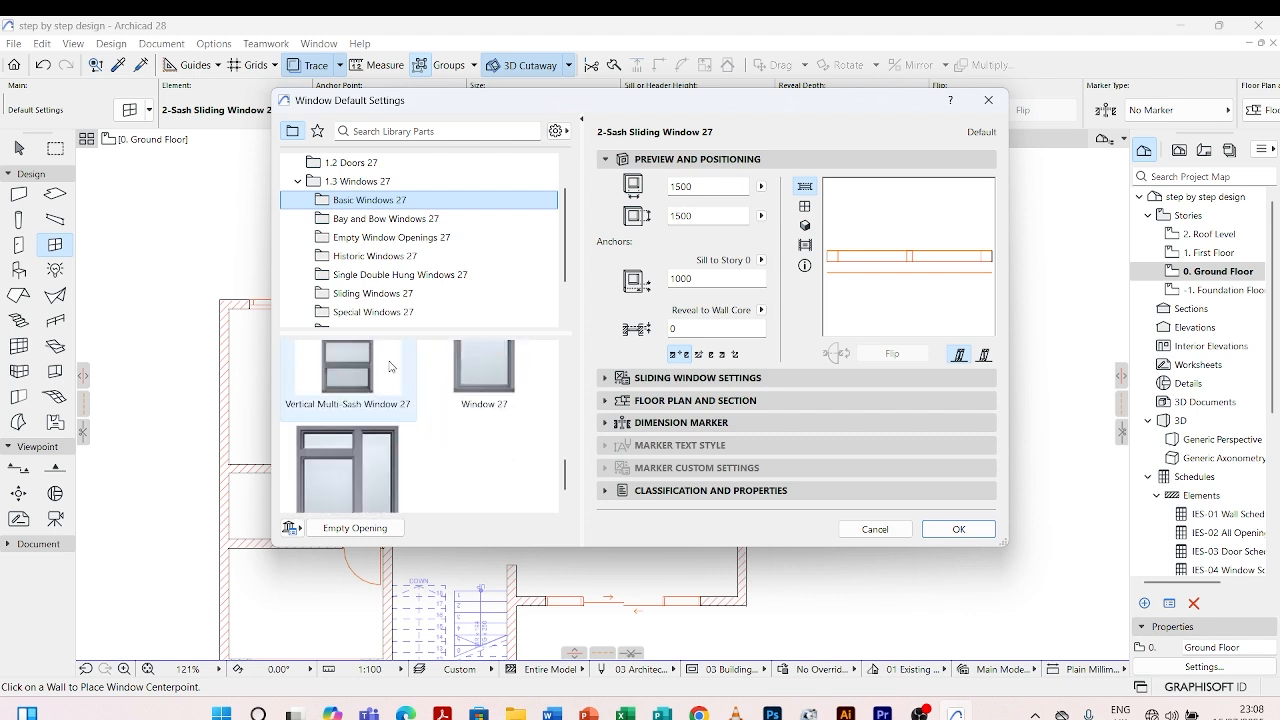
{"action": "scroll", "coordinate": [390, 365], "scroll_direction": "down", "scroll_amount": 2}
{"action": "scroll", "coordinate": [390, 366], "scroll_direction": "up", "scroll_amount": 3}
{"action": "scroll", "coordinate": [390, 366], "scroll_direction": "up", "scroll_amount": 2}
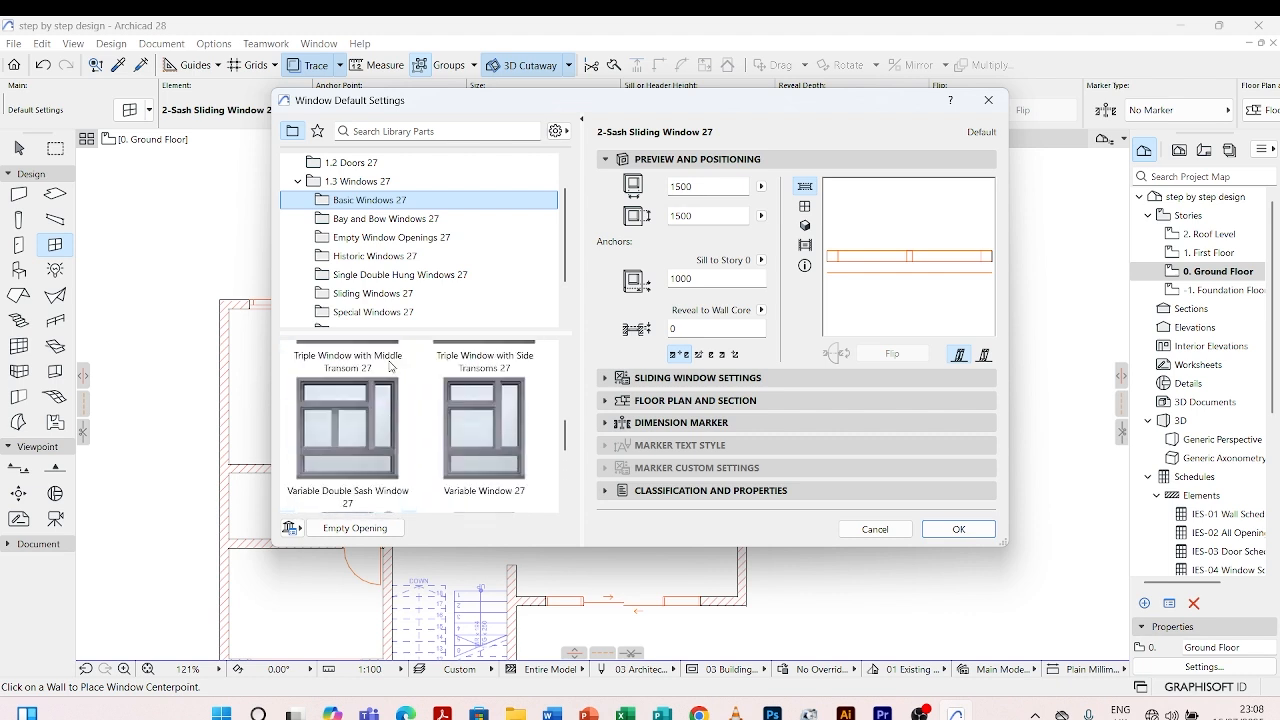
{"action": "scroll", "coordinate": [390, 366], "scroll_direction": "down", "scroll_amount": 3}
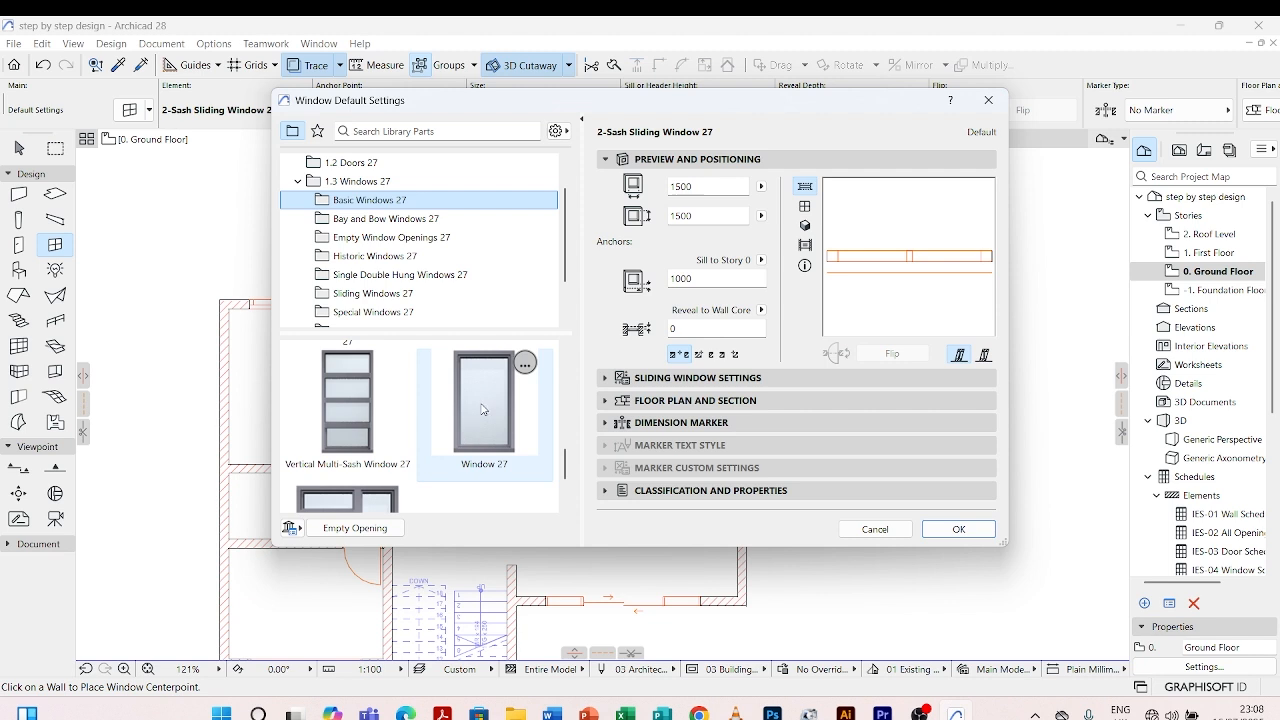
{"action": "left_click", "coordinate": [482, 409]}
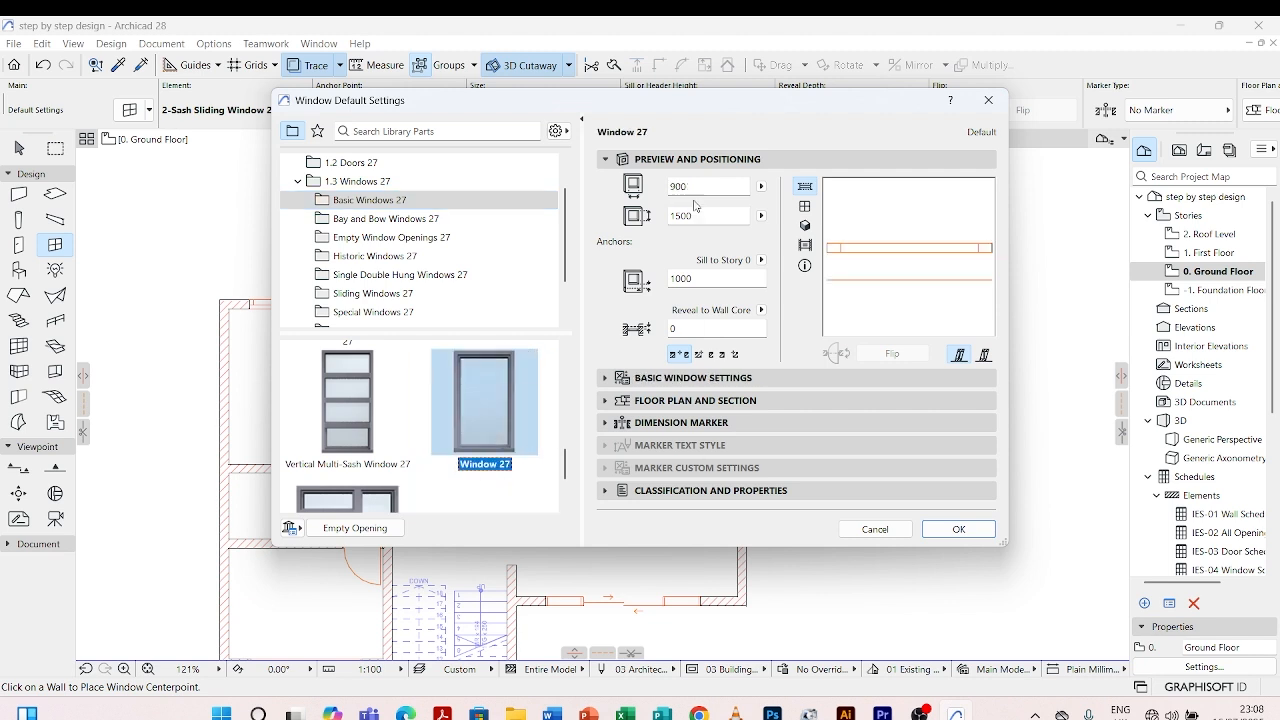
- Set the single-sash window's size to 700 wide by 1000 high
{"action": "left_click_drag", "start_coordinate": [708, 190], "coordinate": [612, 191]}
{"action": "type", "text": "21000"}
{"action": "left_click_drag", "start_coordinate": [695, 217], "coordinate": [680, 216]}
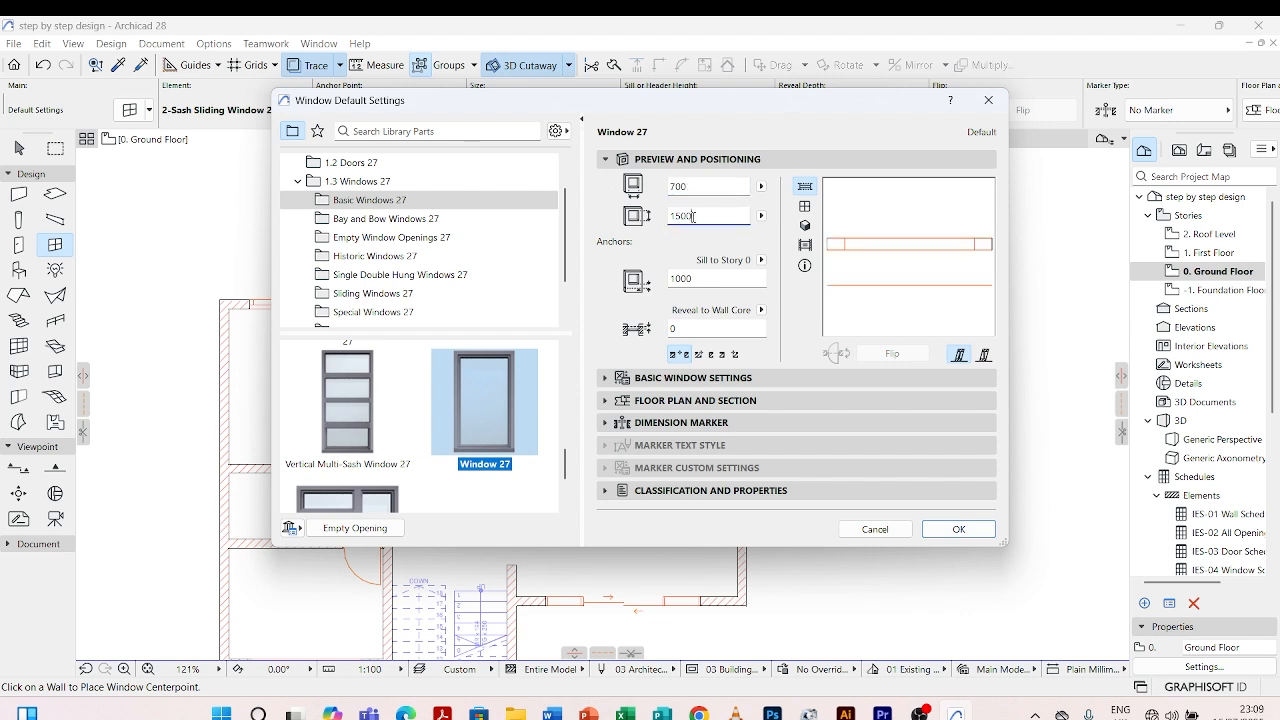
{"action": "type", "text": "1"}
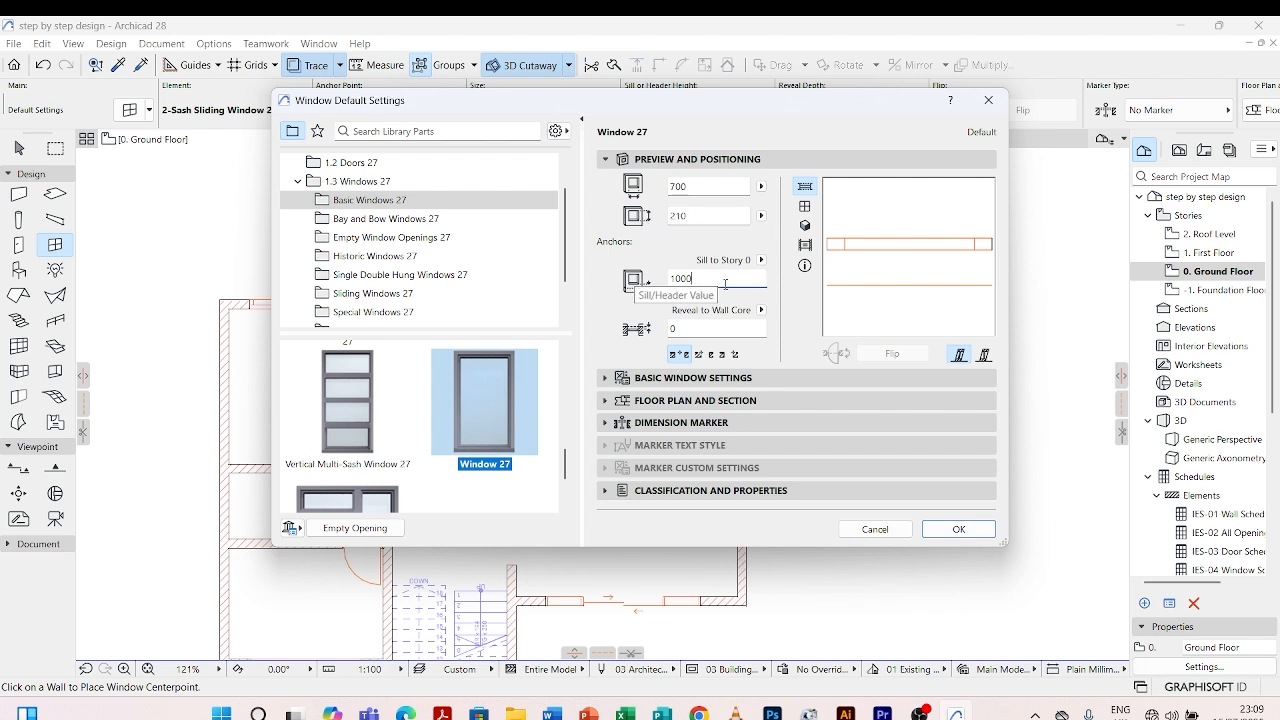
{"action": "left_click_drag", "start_coordinate": [690, 216], "coordinate": [671, 217]}
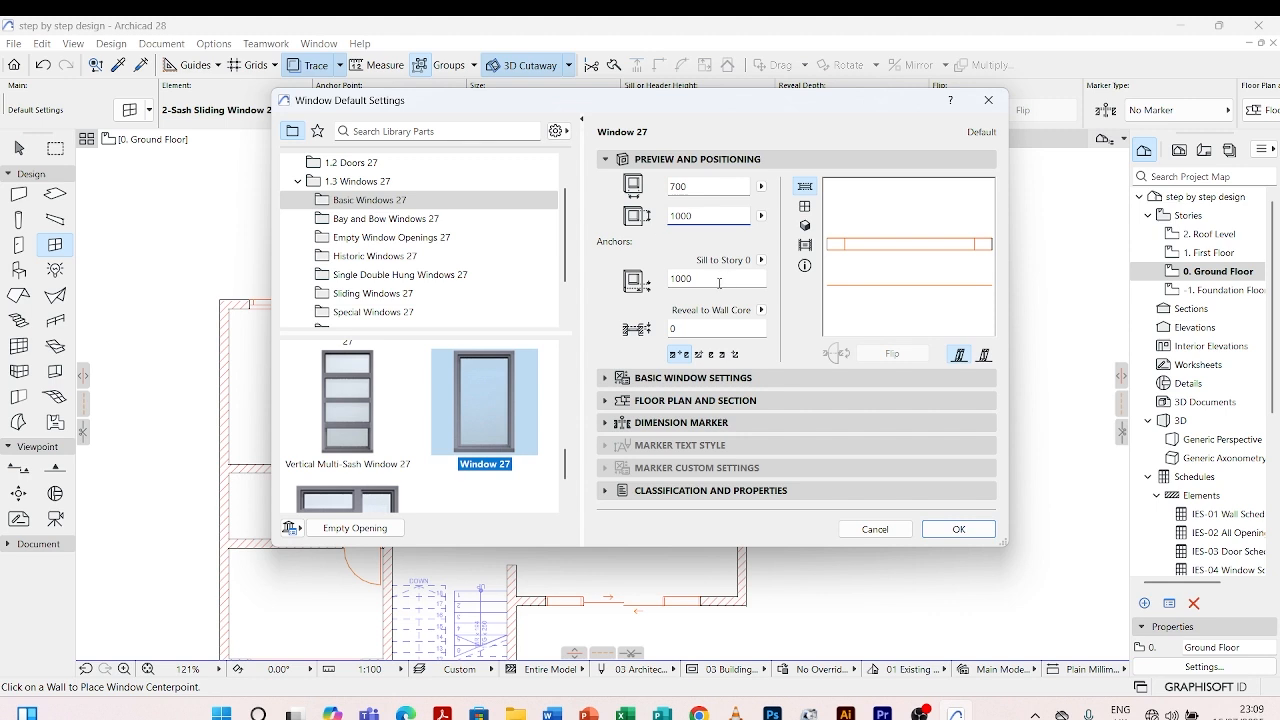
{"action": "left_click", "coordinate": [689, 280]}
- Set the single-sash window's 3D detail level to Full in its basic window settings, keeping the Side Hung opening type
{"action": "left_click", "coordinate": [606, 379]}
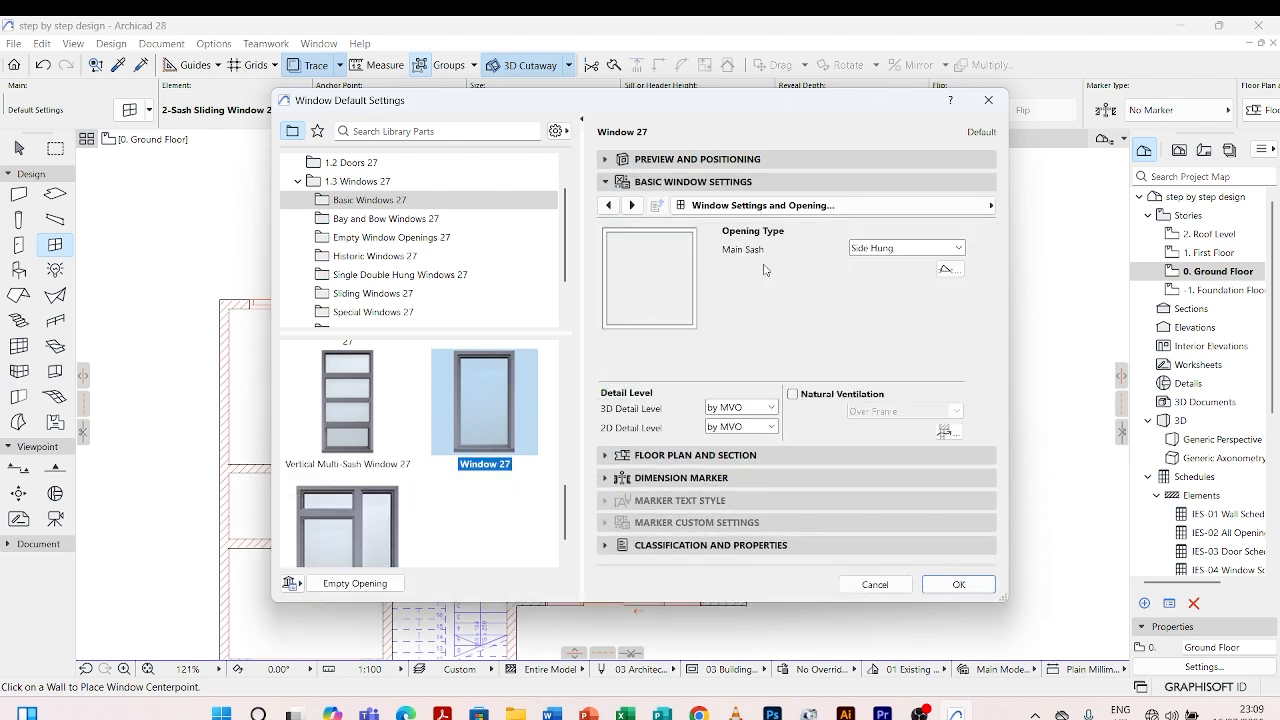
{"action": "left_click", "coordinate": [771, 407]}
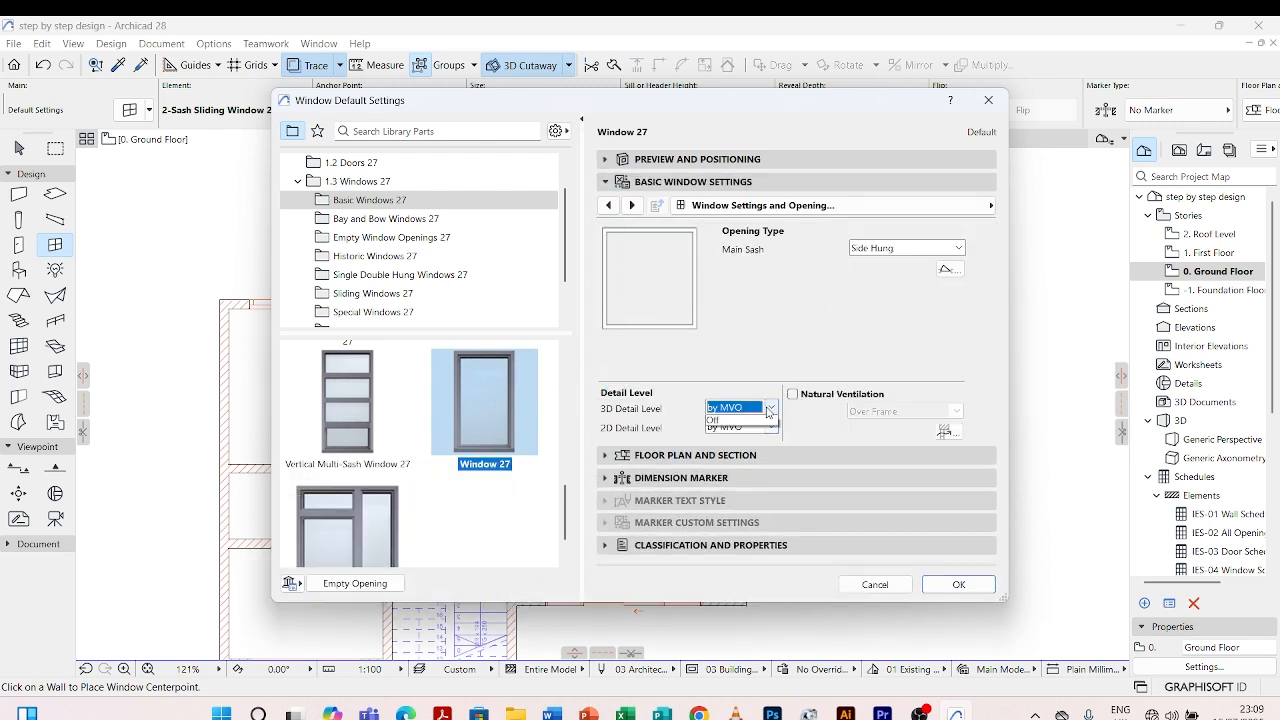
{"action": "left_click", "coordinate": [747, 435]}
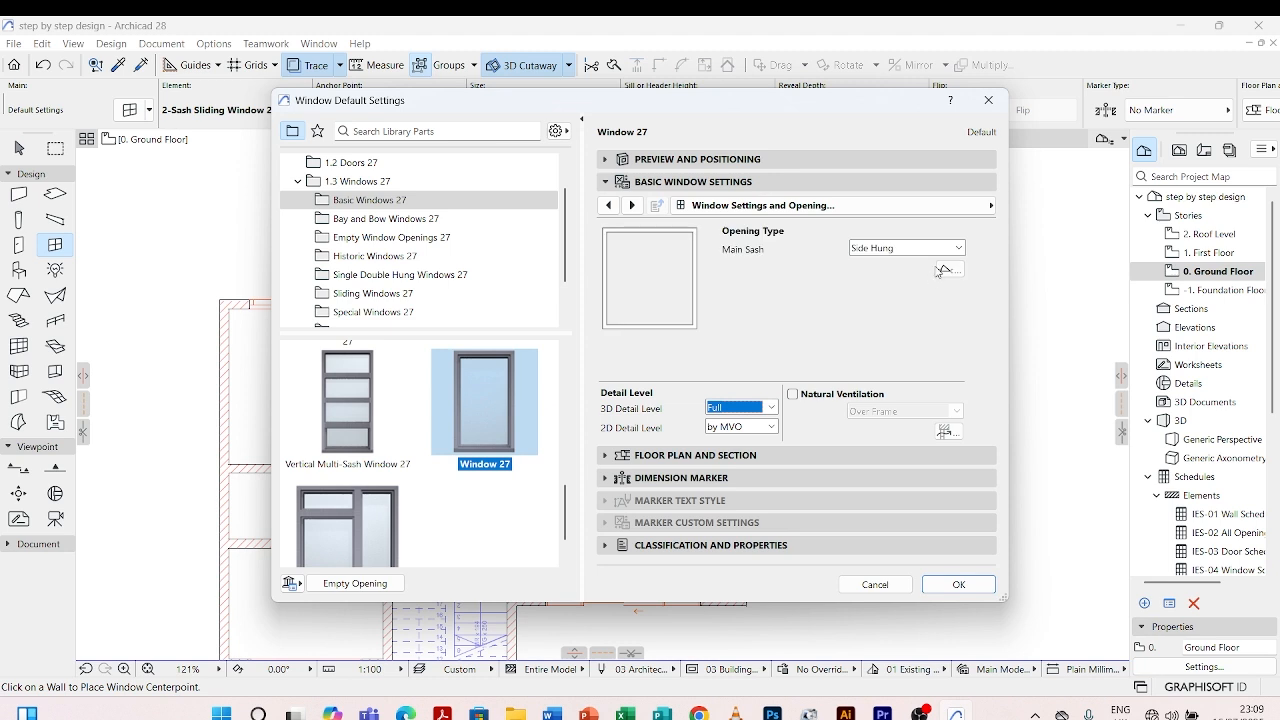
{"action": "left_click", "coordinate": [944, 250]}
{"action": "left_click", "coordinate": [943, 250]}
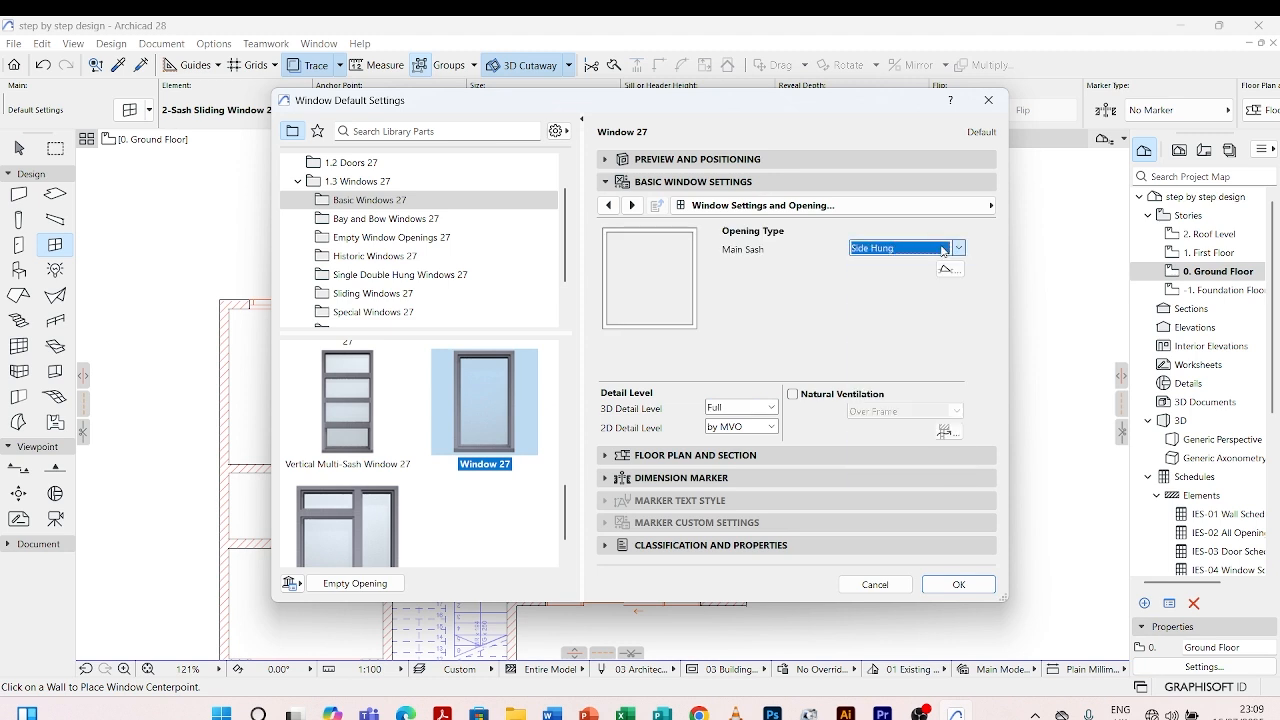
- Review the single-sash window's frame, sash, opening and wall opening settings, and accept the window defaults
{"action": "left_click", "coordinate": [632, 206]}
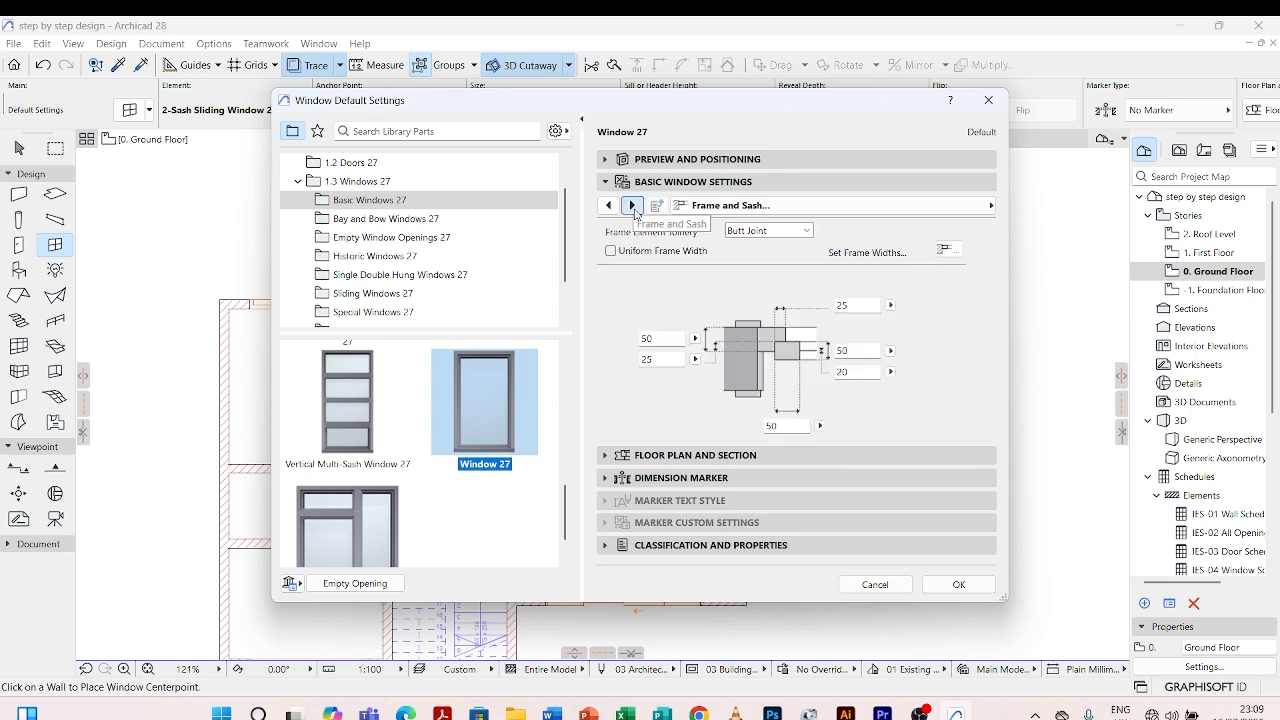
{"action": "left_click", "coordinate": [632, 206]}
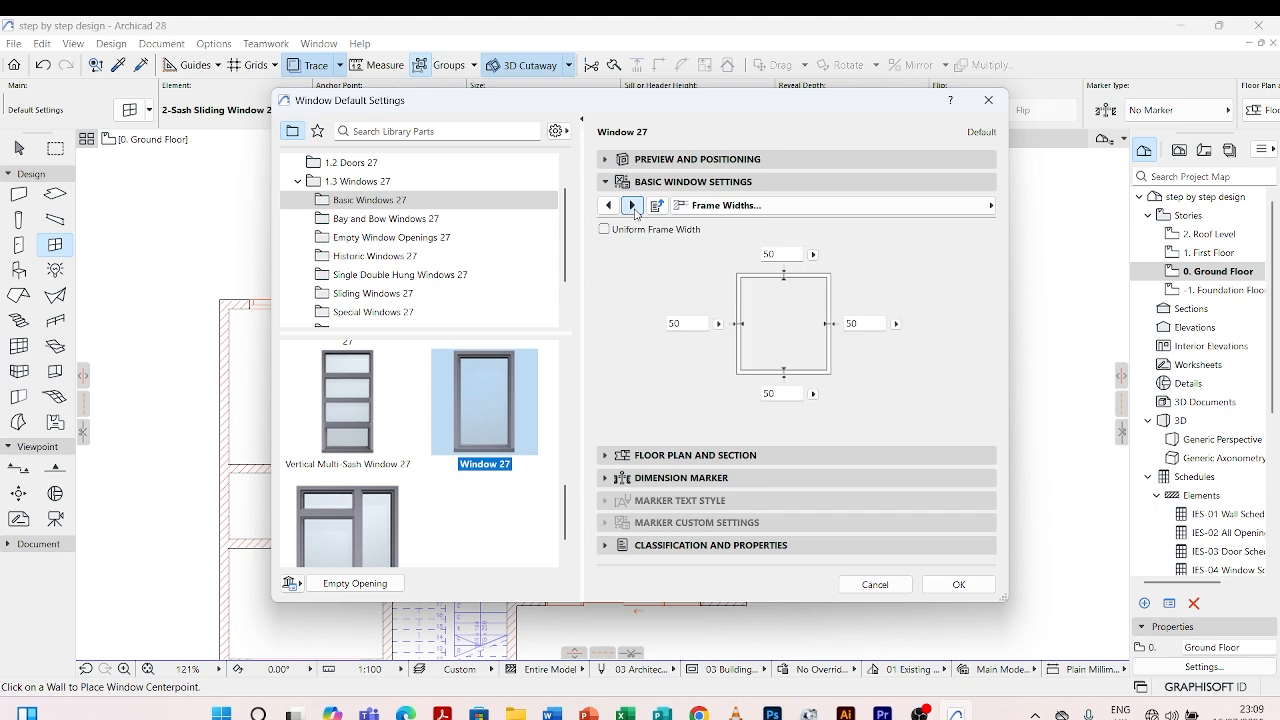
{"action": "left_click", "coordinate": [632, 206]}
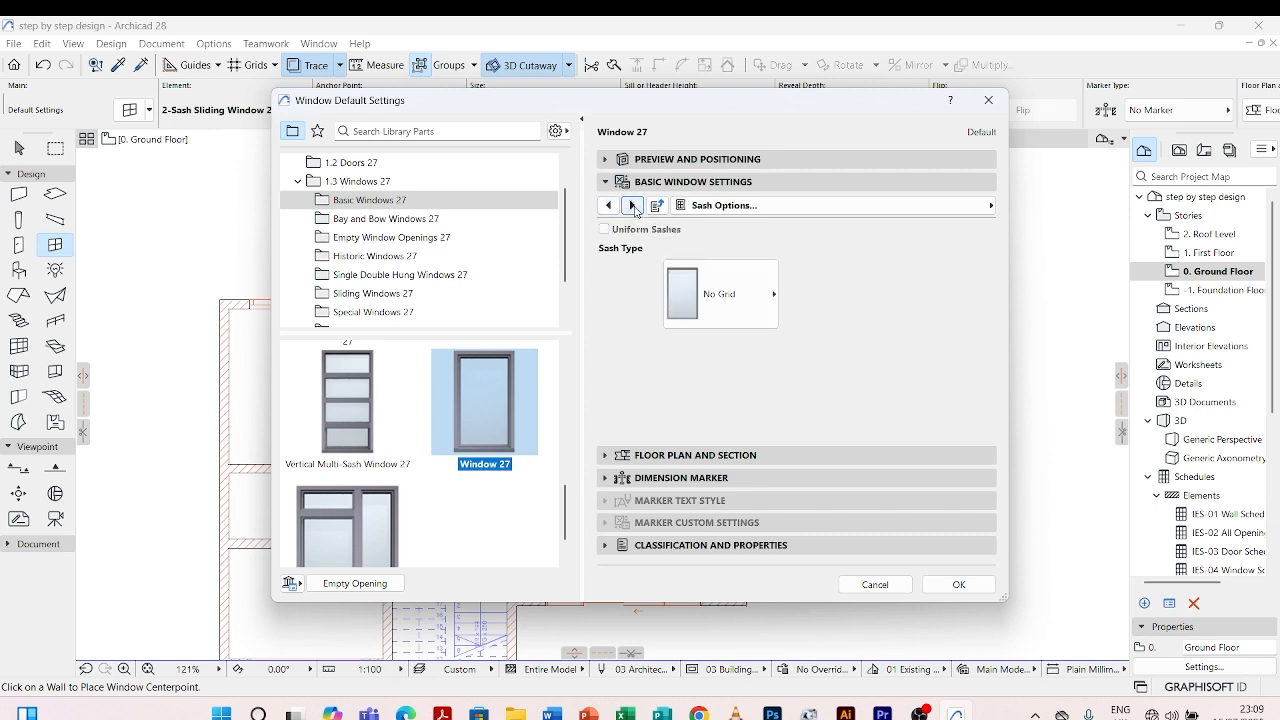
{"action": "left_click", "coordinate": [632, 206]}
{"action": "left_click", "coordinate": [632, 206]}
{"action": "left_click", "coordinate": [632, 206]}
{"action": "left_click", "coordinate": [632, 206]}
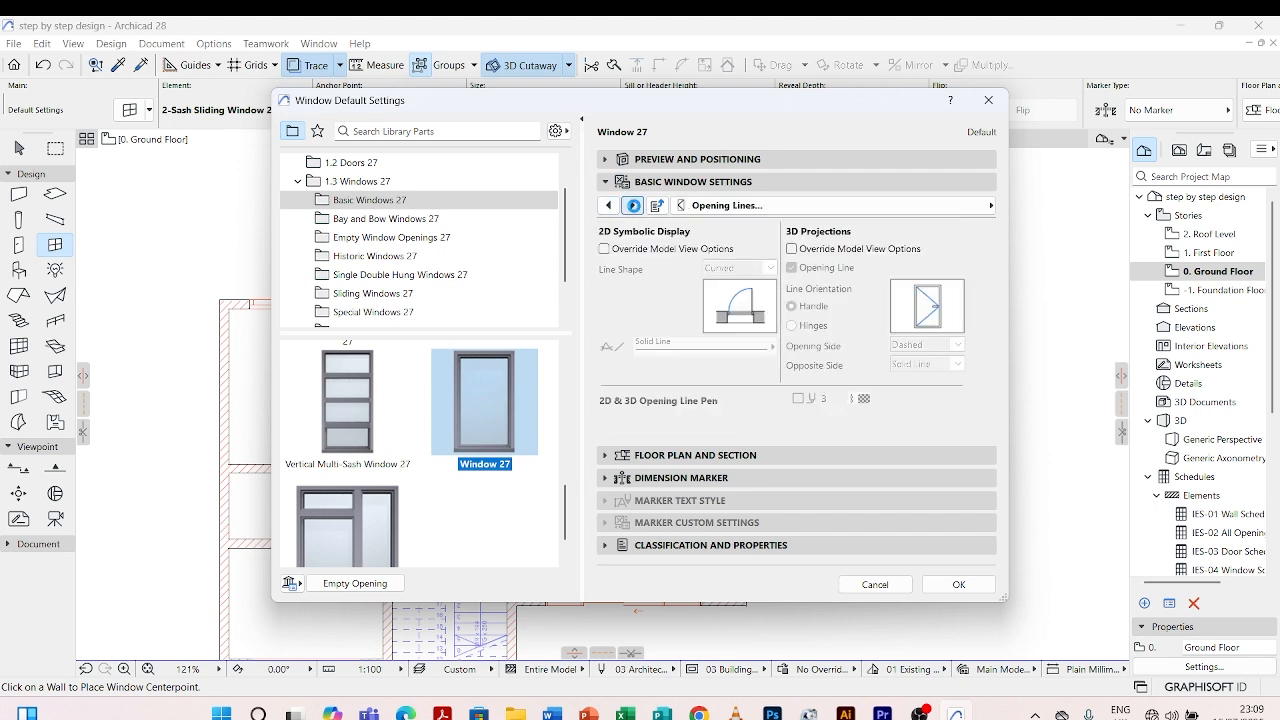
{"action": "left_click", "coordinate": [609, 206]}
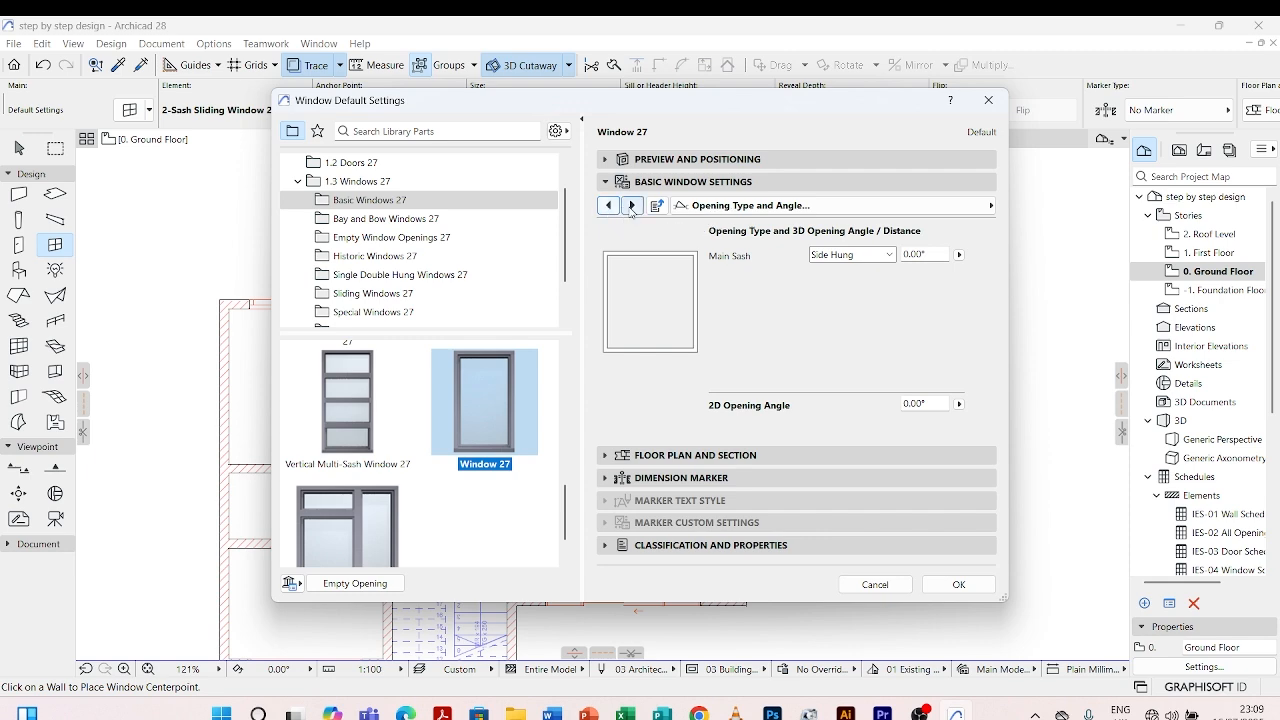
{"action": "left_click", "coordinate": [632, 206]}
{"action": "left_click", "coordinate": [632, 206]}
{"action": "left_click", "coordinate": [632, 206]}
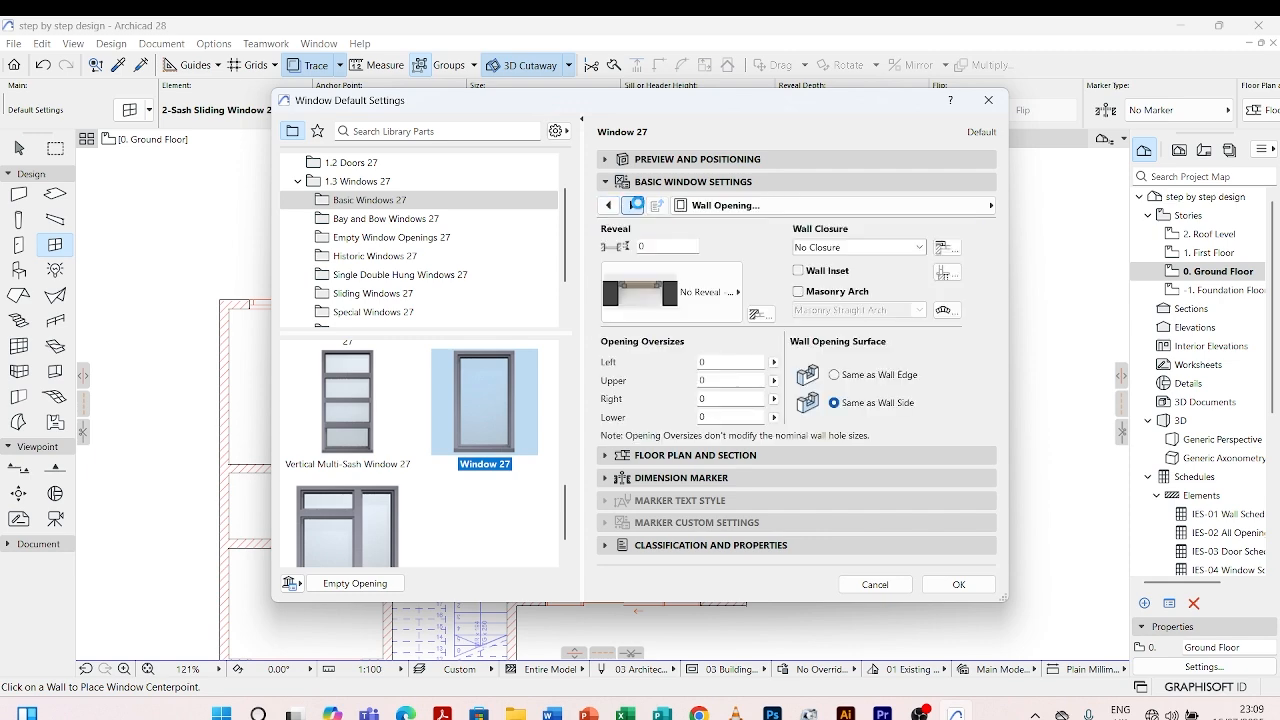
{"action": "left_click", "coordinate": [632, 206]}
{"action": "left_click", "coordinate": [632, 206]}
{"action": "left_click", "coordinate": [632, 206]}
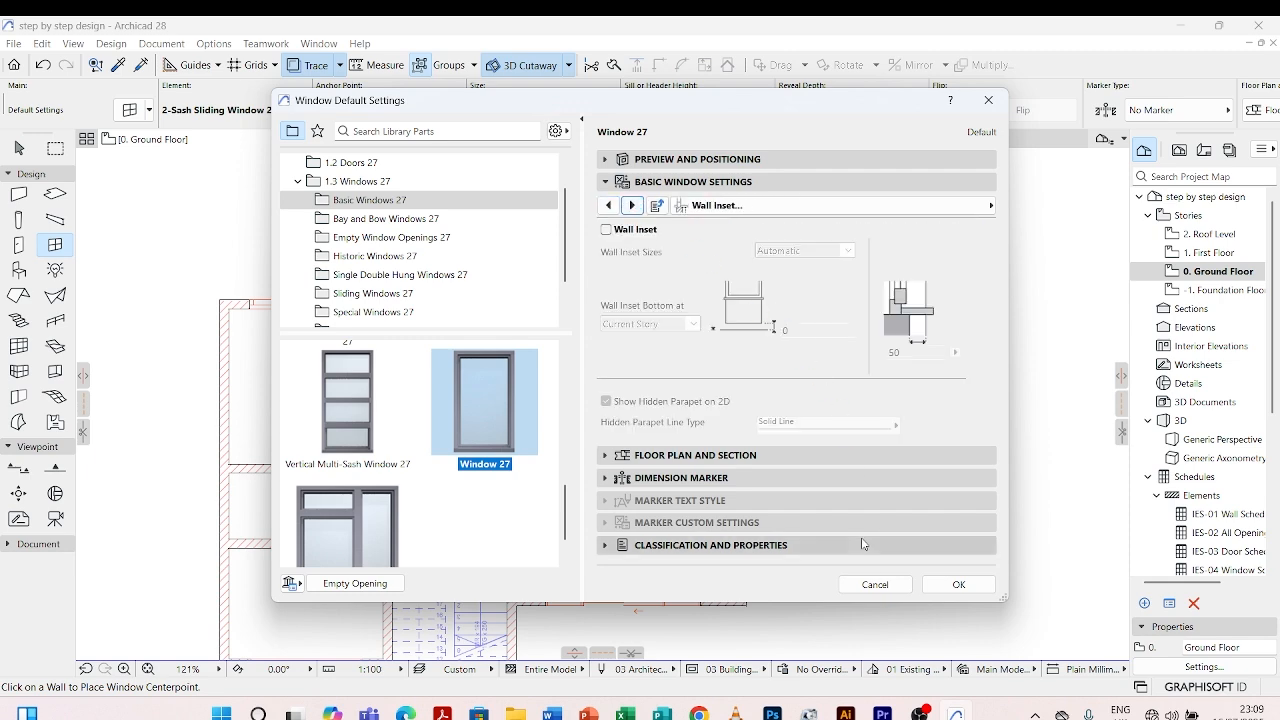
{"action": "left_click", "coordinate": [955, 584]}
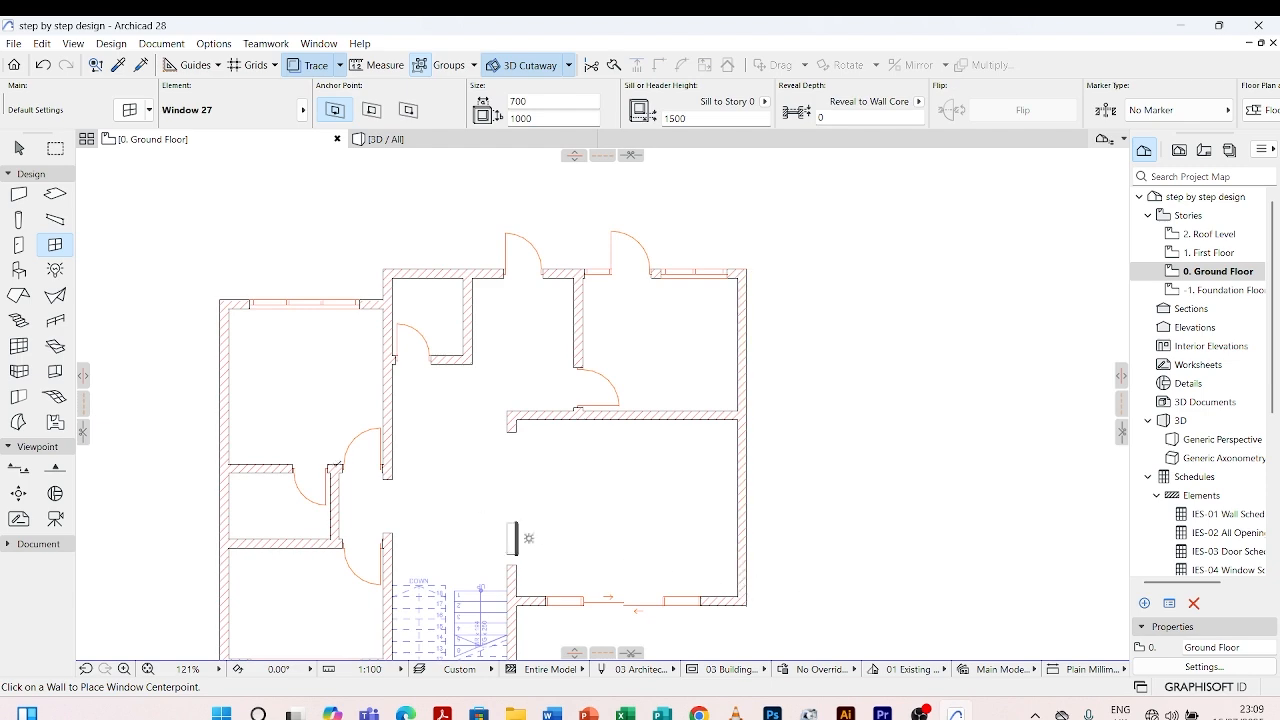
- Place the single-sash window in the small top room's upper exterior wall, about 626 mm from the wall's left corner, facing outward
{"action": "scroll", "coordinate": [335, 465], "scroll_direction": "down", "scroll_amount": 2}
{"action": "scroll", "coordinate": [391, 322], "scroll_direction": "up", "scroll_amount": 4}
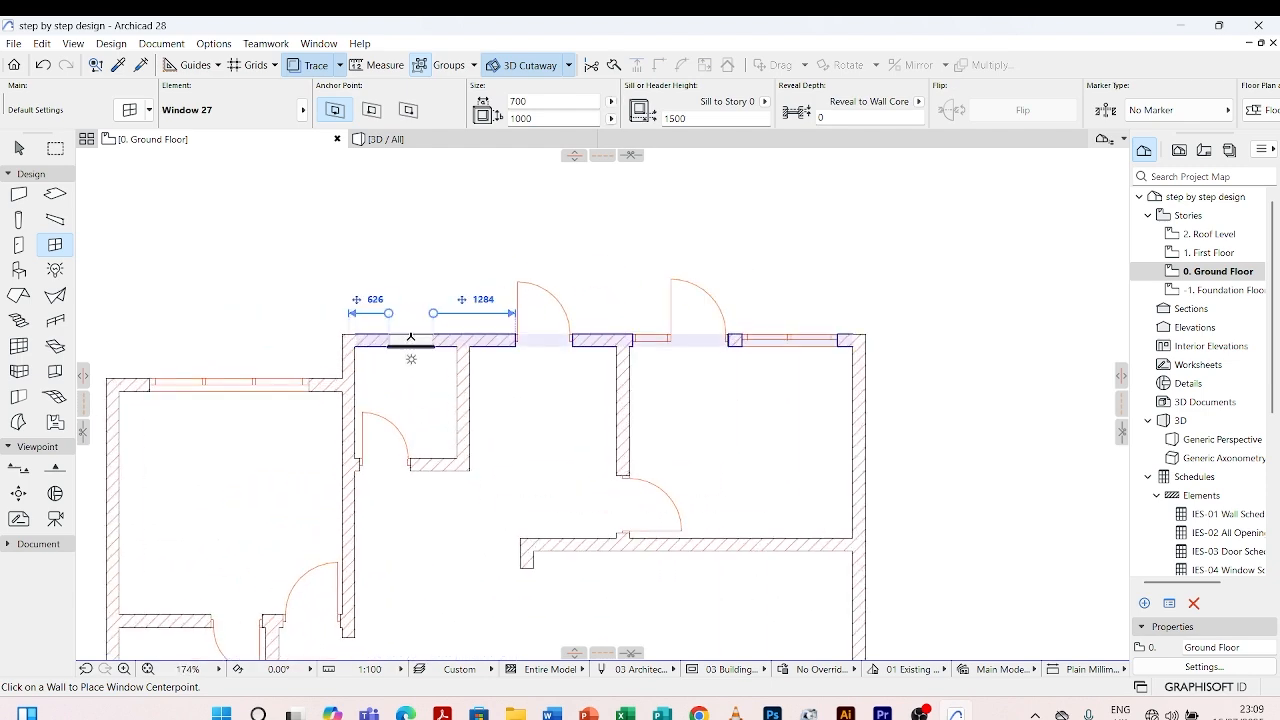
{"action": "left_click", "coordinate": [409, 333]}
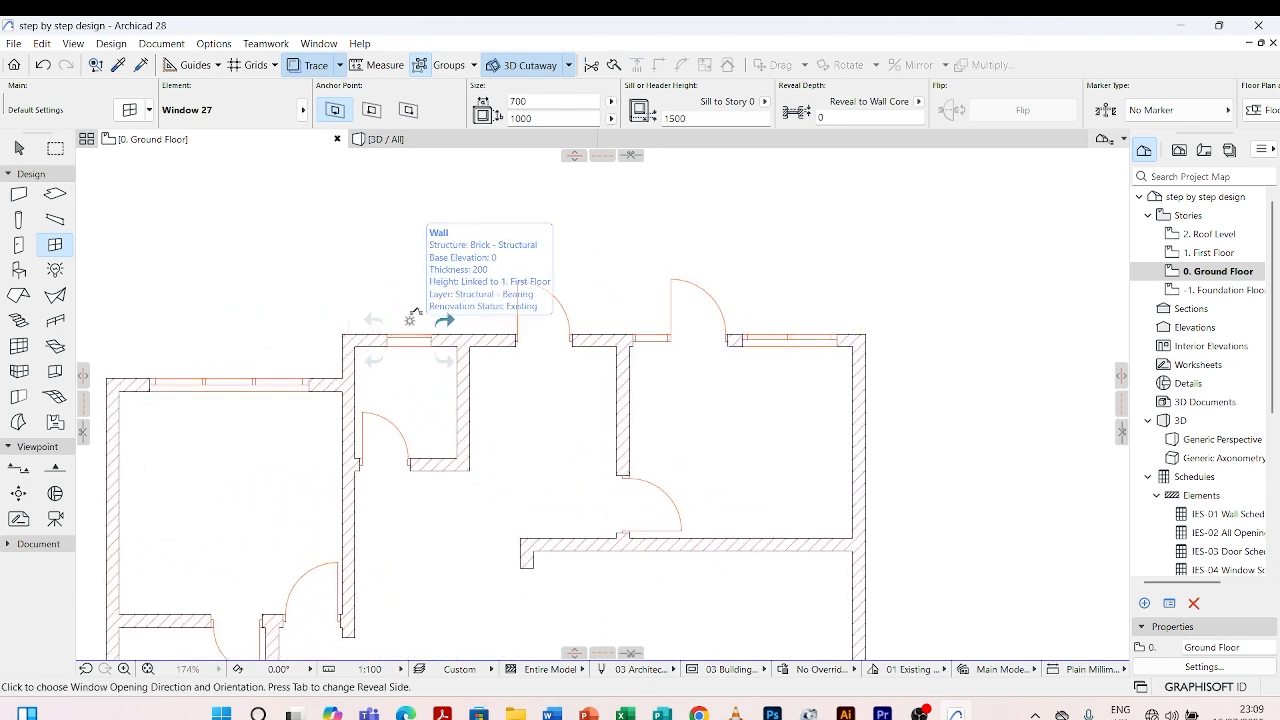
{"action": "left_click", "coordinate": [410, 292]}
- Place another single-sash window in the exterior wall of the small room on the plan's left side, facing outward
{"action": "scroll", "coordinate": [405, 285], "scroll_direction": "down", "scroll_amount": 5}
{"action": "scroll", "coordinate": [298, 418], "scroll_direction": "up", "scroll_amount": 6}
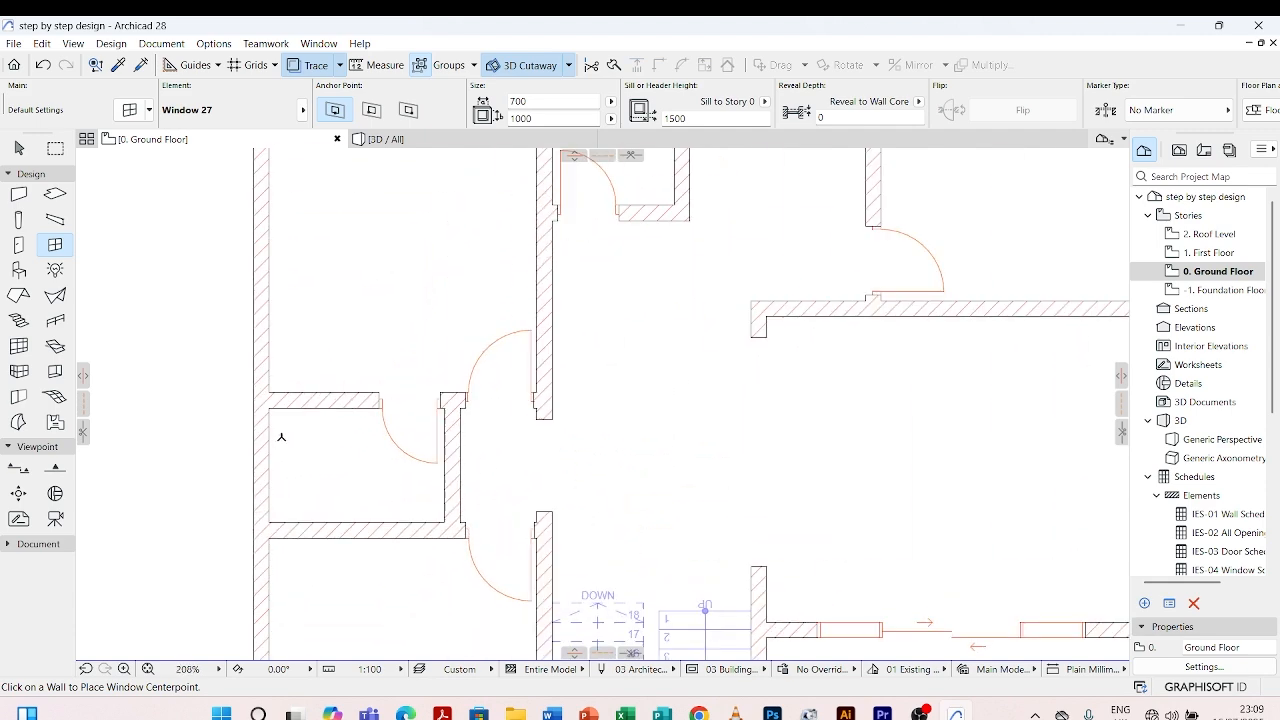
{"action": "left_click", "coordinate": [253, 458]}
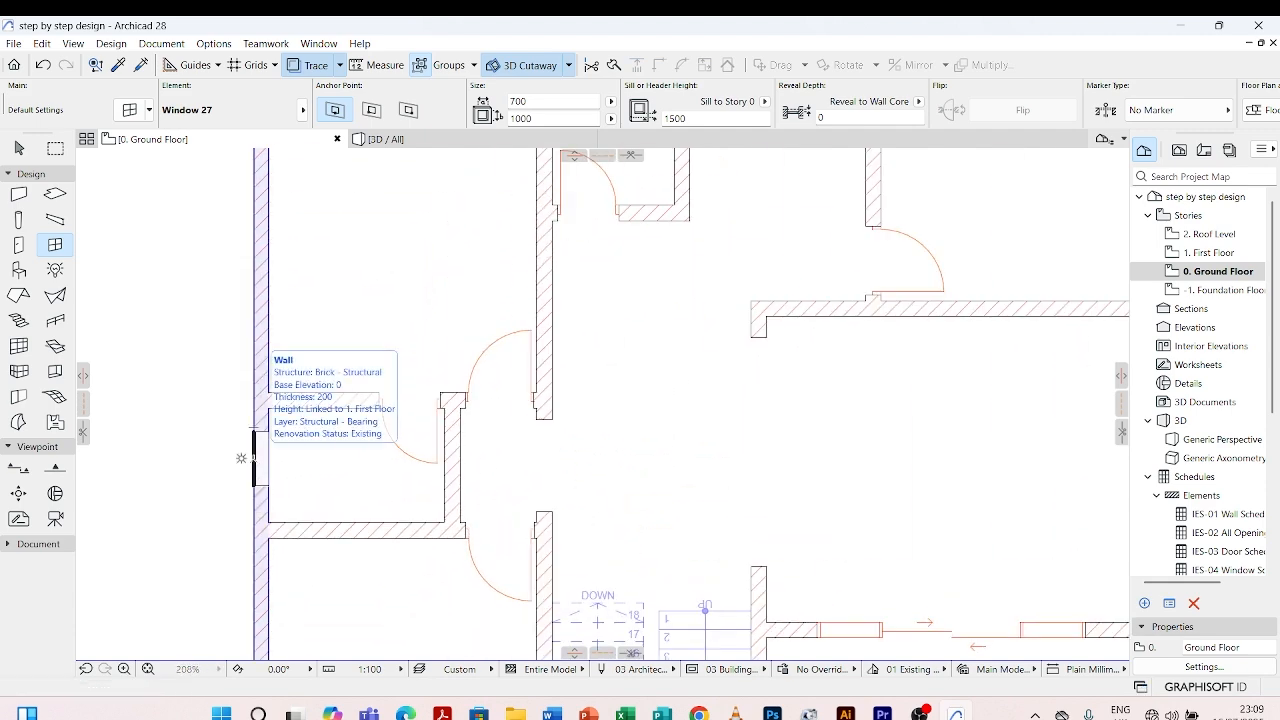
{"action": "left_click", "coordinate": [240, 457]}
{"action": "scroll", "coordinate": [285, 350], "scroll_direction": "down", "scroll_amount": 4}
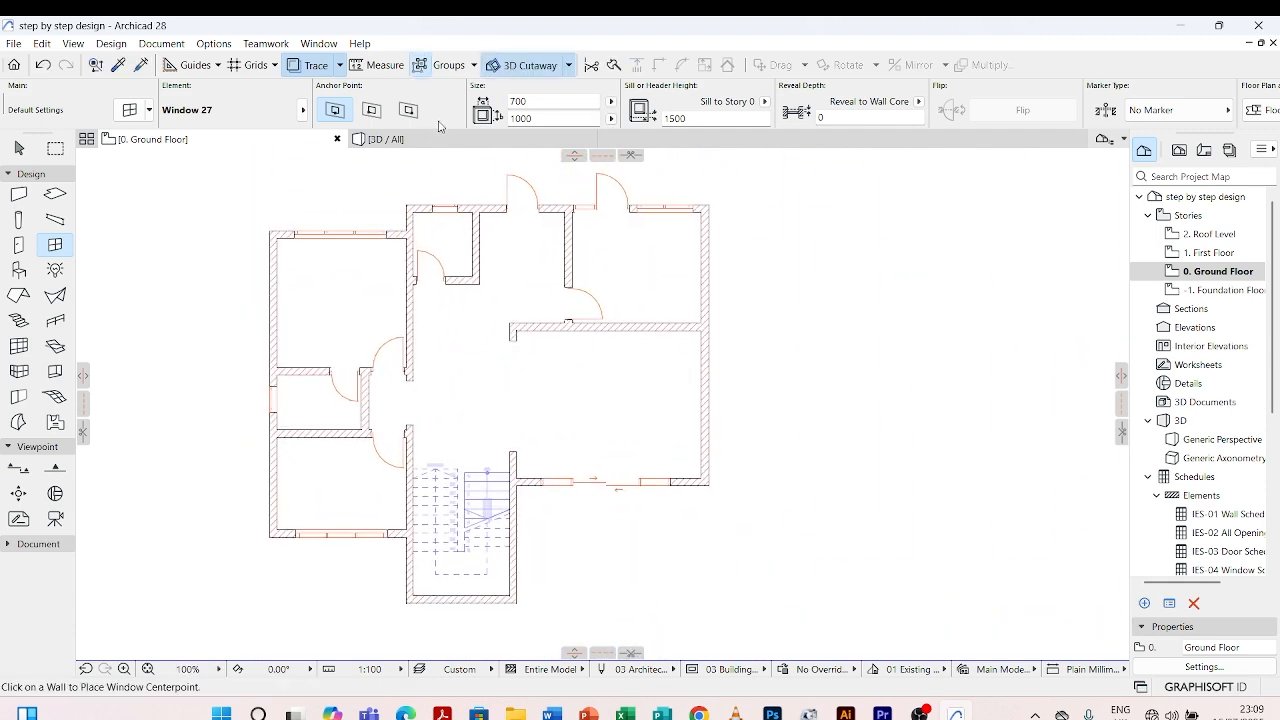
- On the First Floor, place a single-sash window in the small upper-right room's top wall, about 6833 mm from the wall's left corner
{"action": "double_click", "coordinate": [1210, 252]}
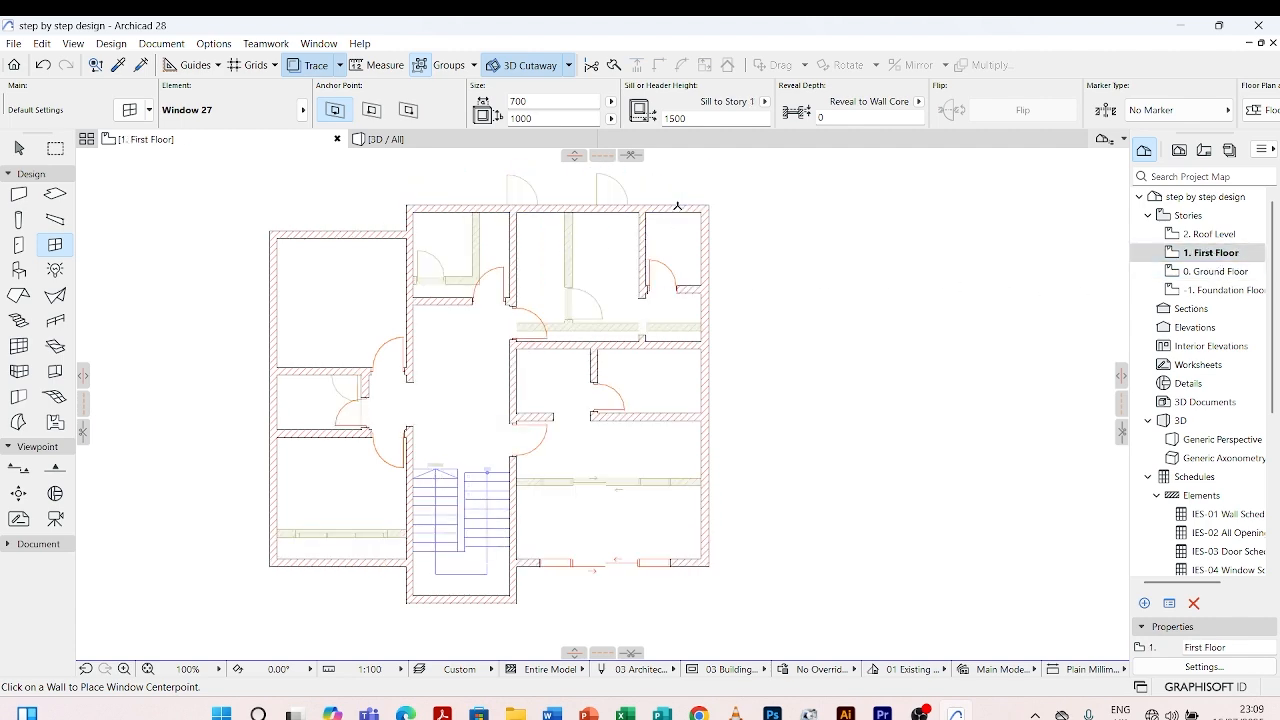
{"action": "scroll", "coordinate": [675, 200], "scroll_direction": "up", "scroll_amount": 3}
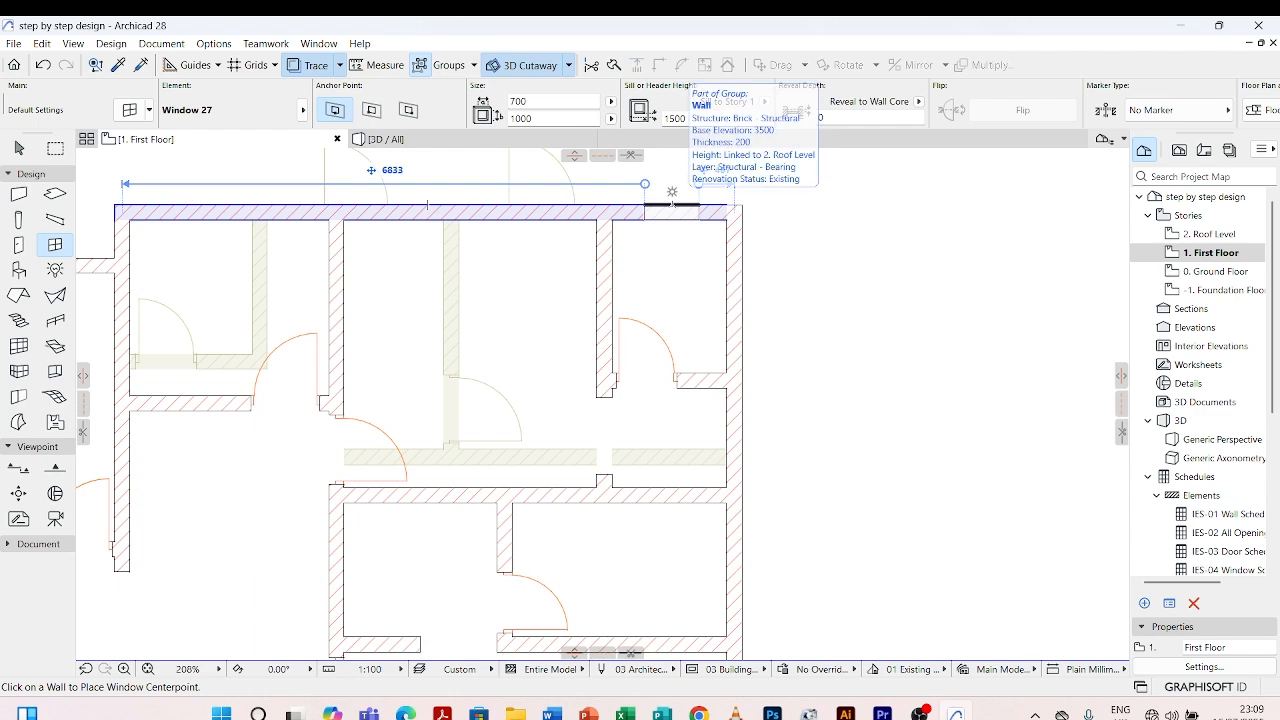
{"action": "left_click", "coordinate": [672, 205]}
{"action": "left_click", "coordinate": [672, 212]}
{"action": "scroll", "coordinate": [617, 355], "scroll_direction": "down", "scroll_amount": 3}
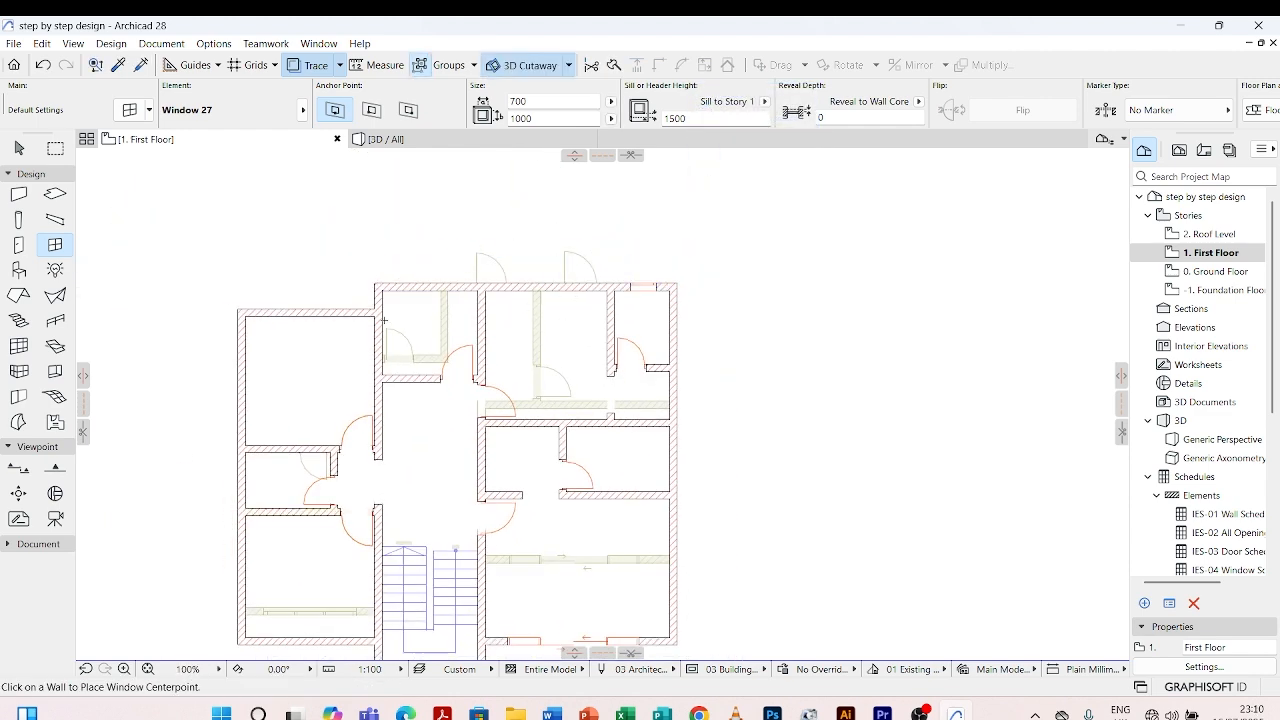
- Place a single-sash window in the small left room's exterior wall, about 4003 mm from the wall's lower end, facing outward
{"action": "scroll", "coordinate": [416, 256], "scroll_direction": "down", "scroll_amount": 2}
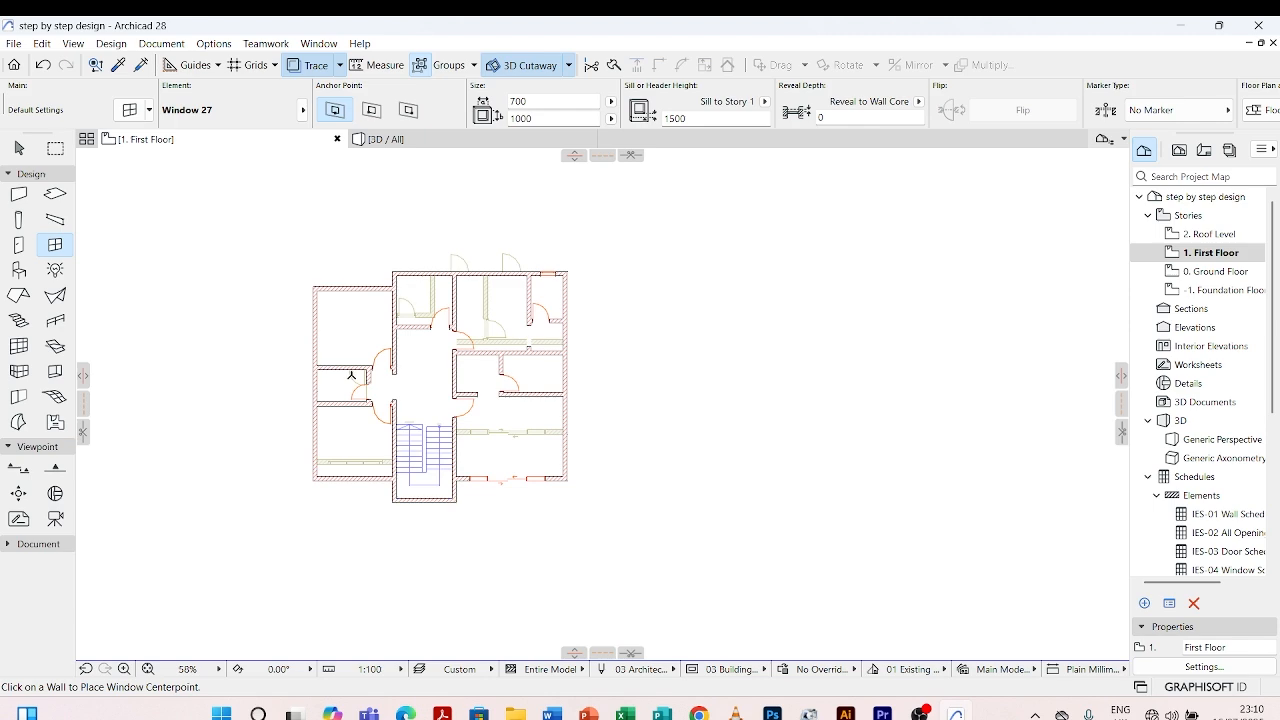
{"action": "scroll", "coordinate": [351, 375], "scroll_direction": "up", "scroll_amount": 4}
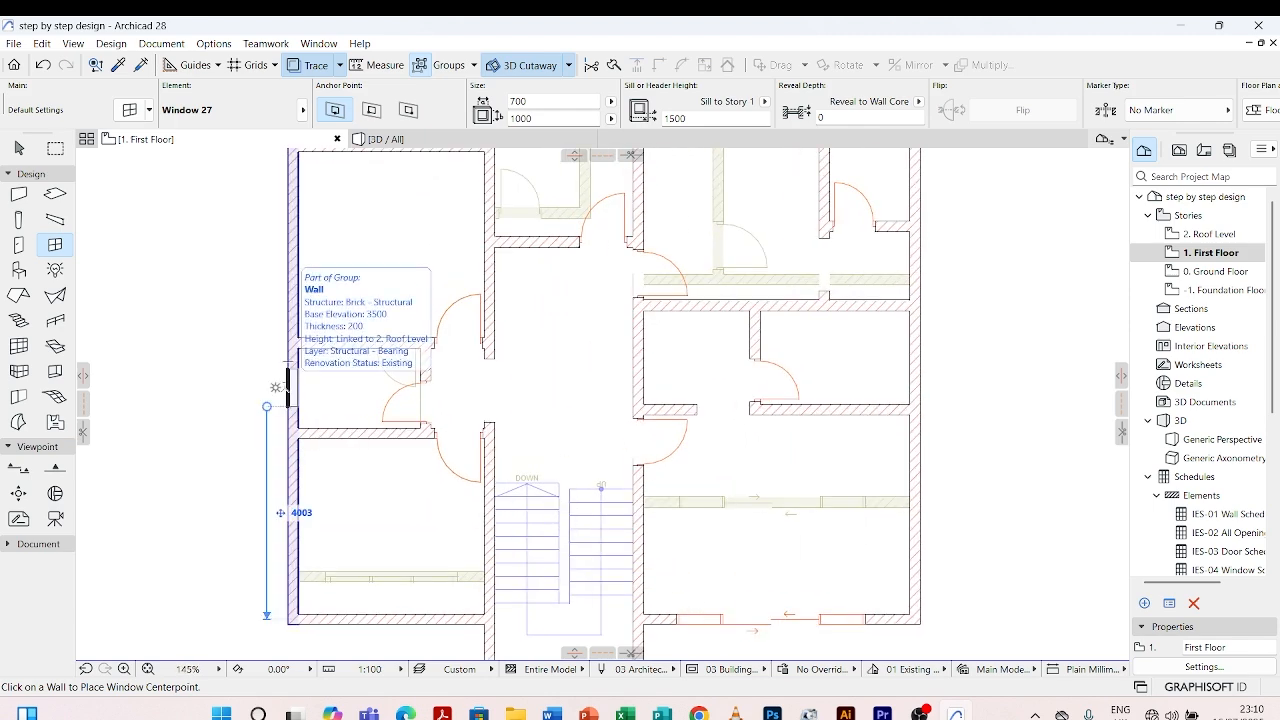
{"action": "left_click", "coordinate": [287, 385]}
{"action": "left_click", "coordinate": [275, 383]}
{"action": "scroll", "coordinate": [724, 347], "scroll_direction": "down", "scroll_amount": 3}
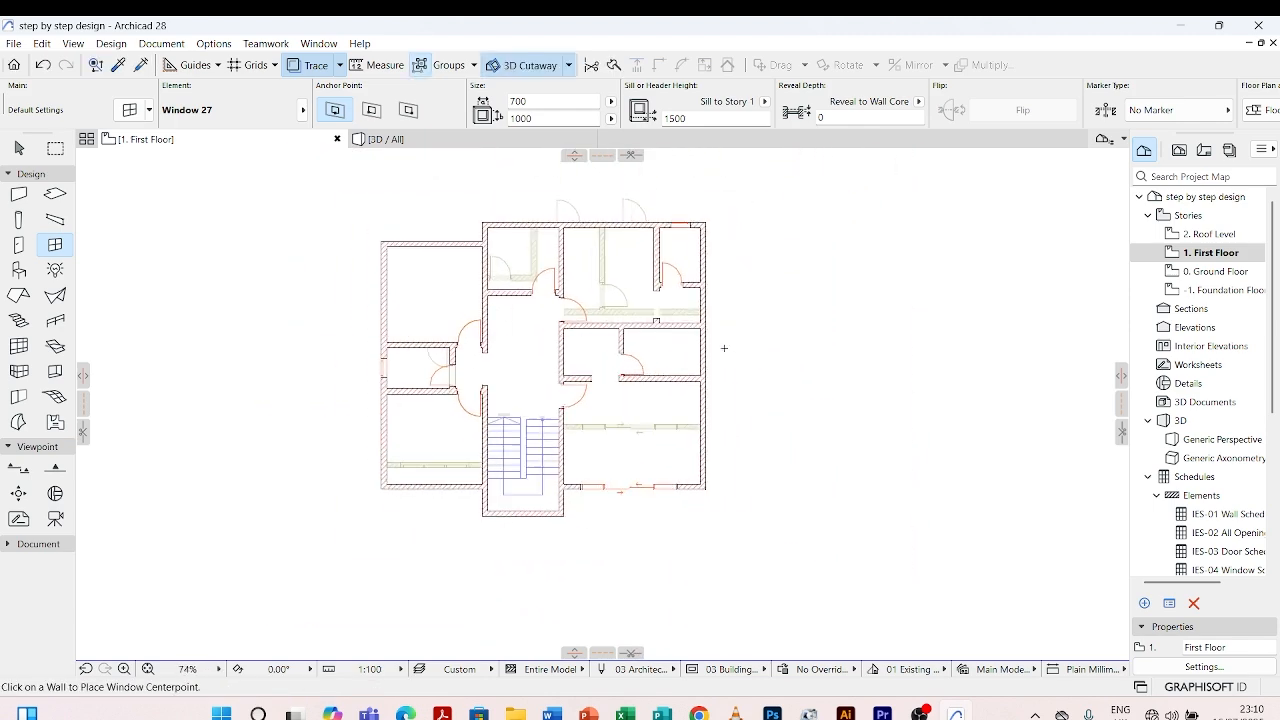
- Place a single-sash window in the right exterior wall of the small middle-right room, facing outward, and end window placement
{"action": "scroll", "coordinate": [724, 347], "scroll_direction": "up", "scroll_amount": 2}
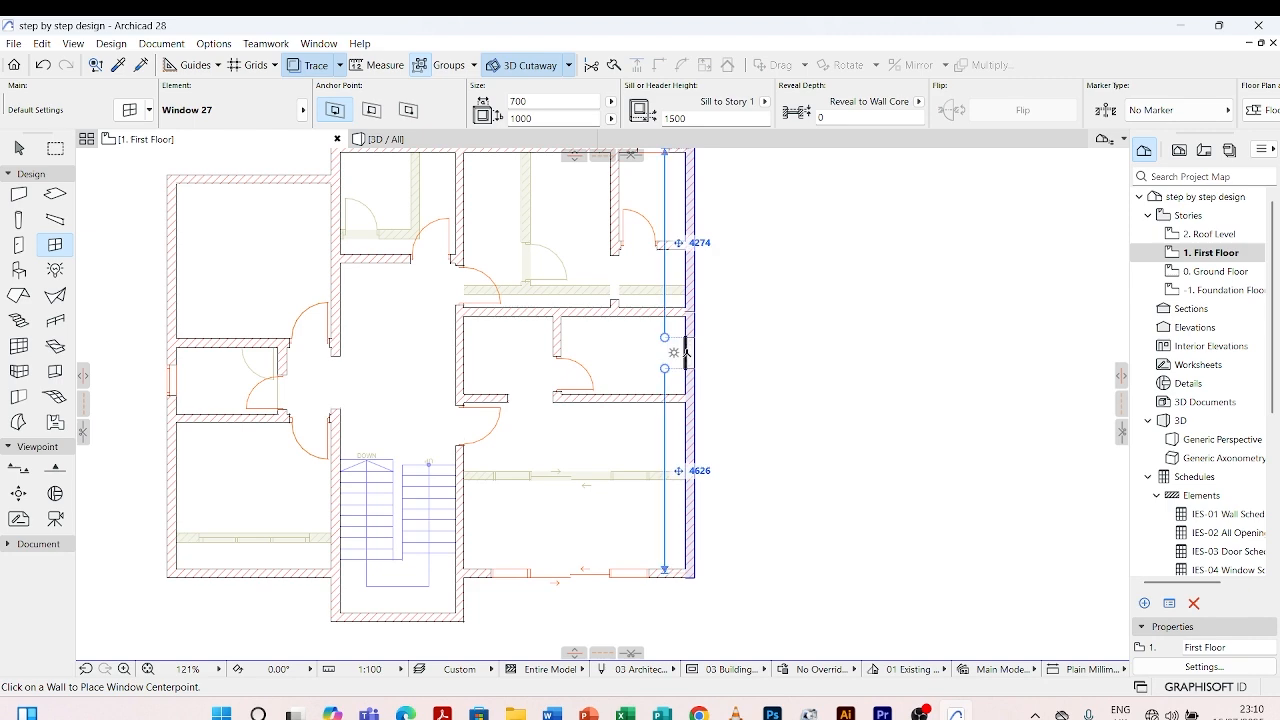
{"action": "scroll", "coordinate": [700, 354], "scroll_direction": "up", "scroll_amount": 4}
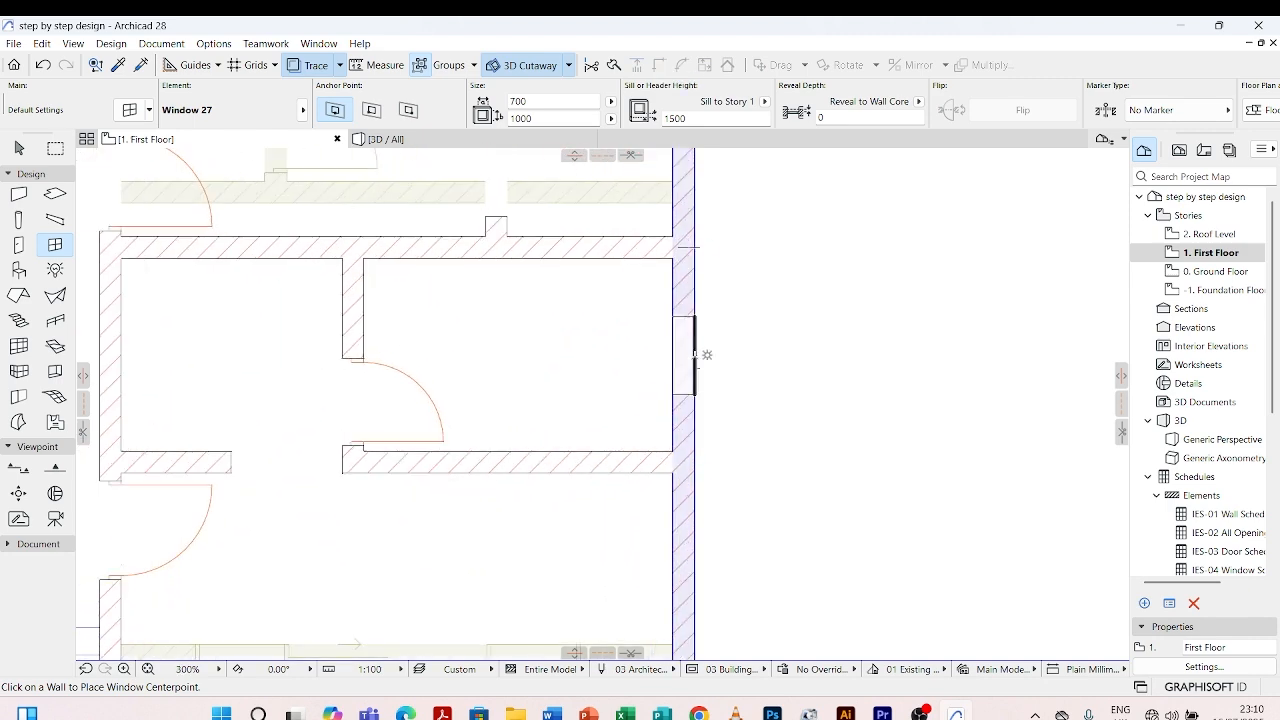
{"action": "left_click", "coordinate": [696, 354]}
{"action": "left_click", "coordinate": [706, 298]}
{"action": "scroll", "coordinate": [660, 280], "scroll_direction": "down", "scroll_amount": 3}
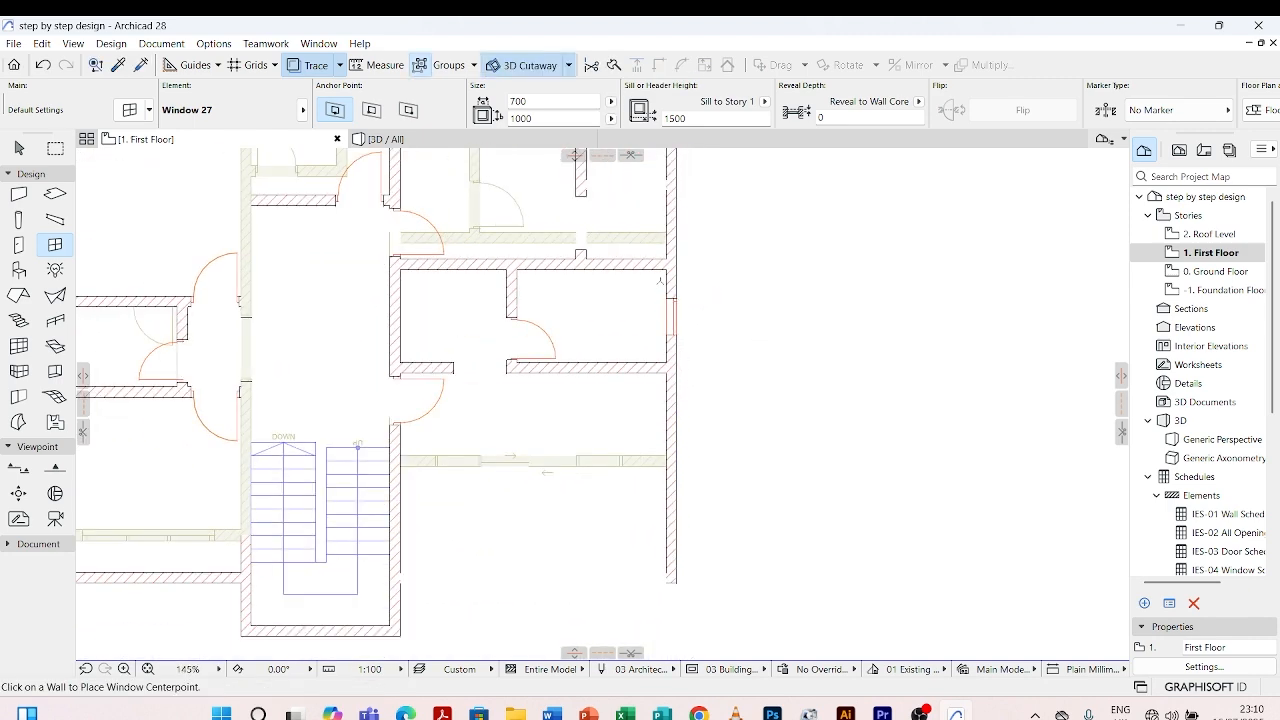
{"action": "scroll", "coordinate": [660, 280], "scroll_direction": "down", "scroll_amount": 3}
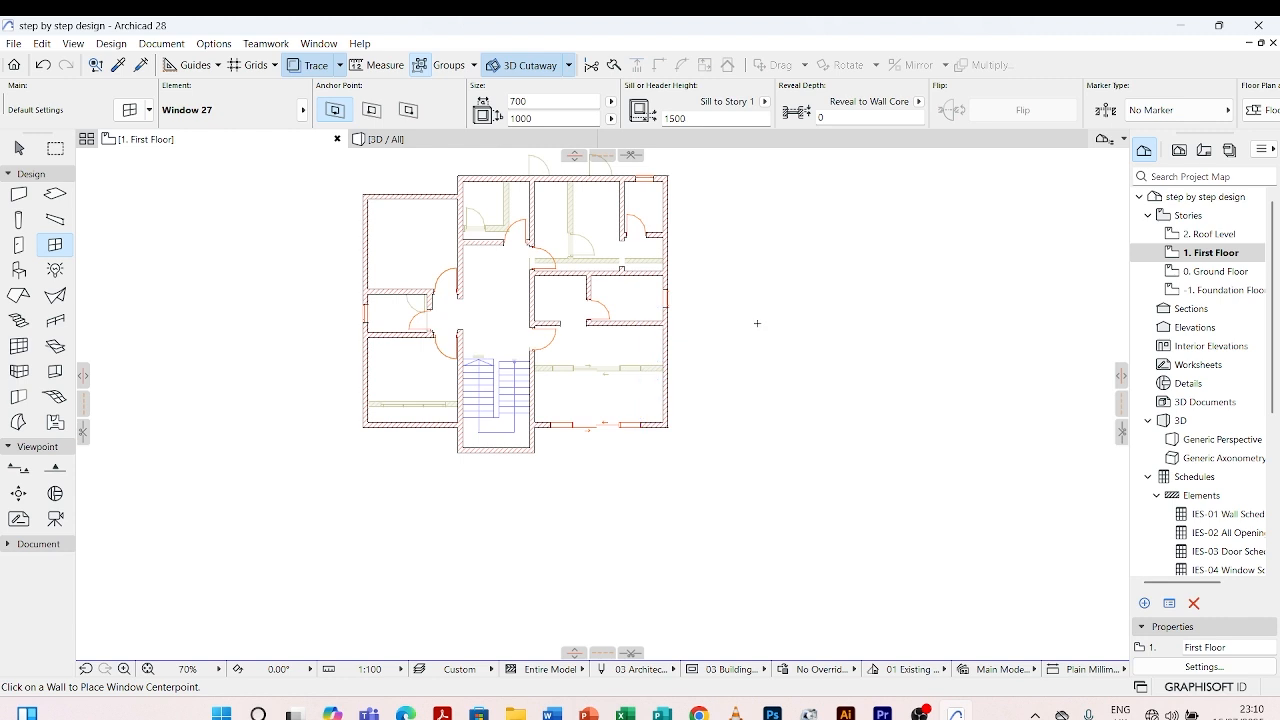
{"action": "key", "text": "Escape"}
- Pick up the settings of the Ground Floor's upper-left three-sash sliding window as defaults and return to the First Floor
{"action": "scroll", "coordinate": [640, 392], "scroll_direction": "down", "scroll_amount": 3}
{"action": "scroll", "coordinate": [606, 318], "scroll_direction": "up", "scroll_amount": 4}
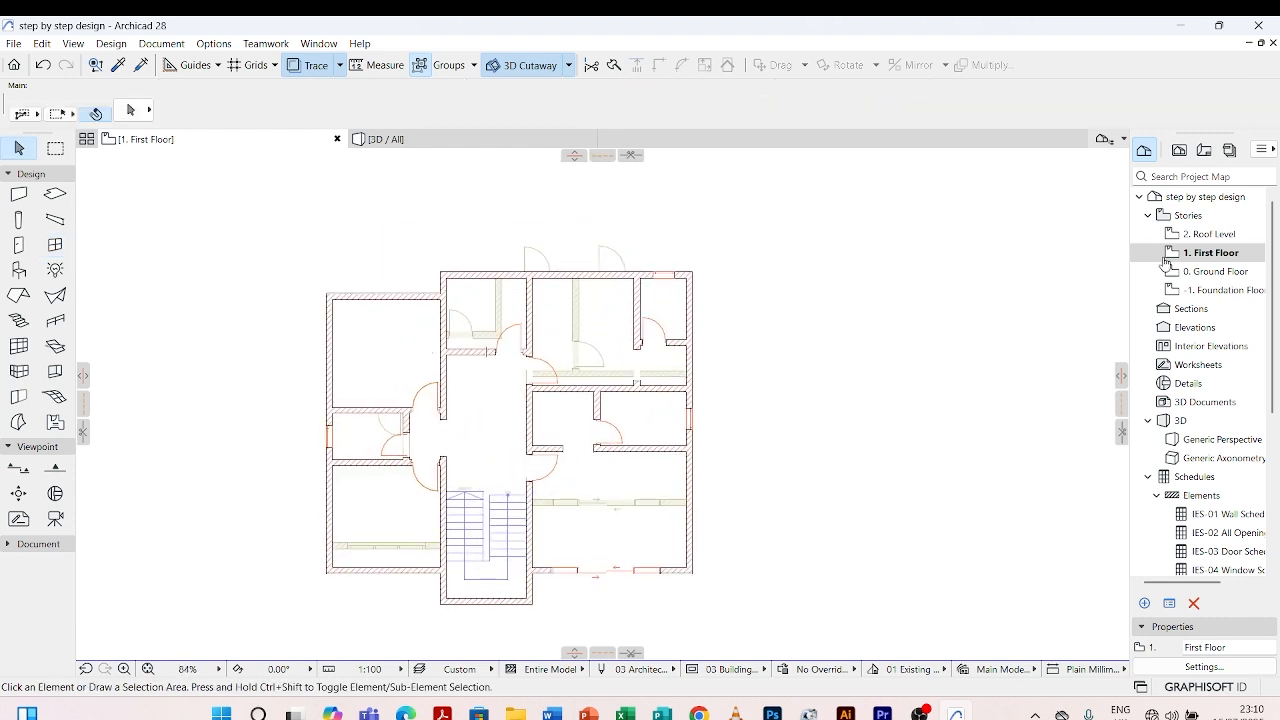
{"action": "double_click", "coordinate": [1200, 271]}
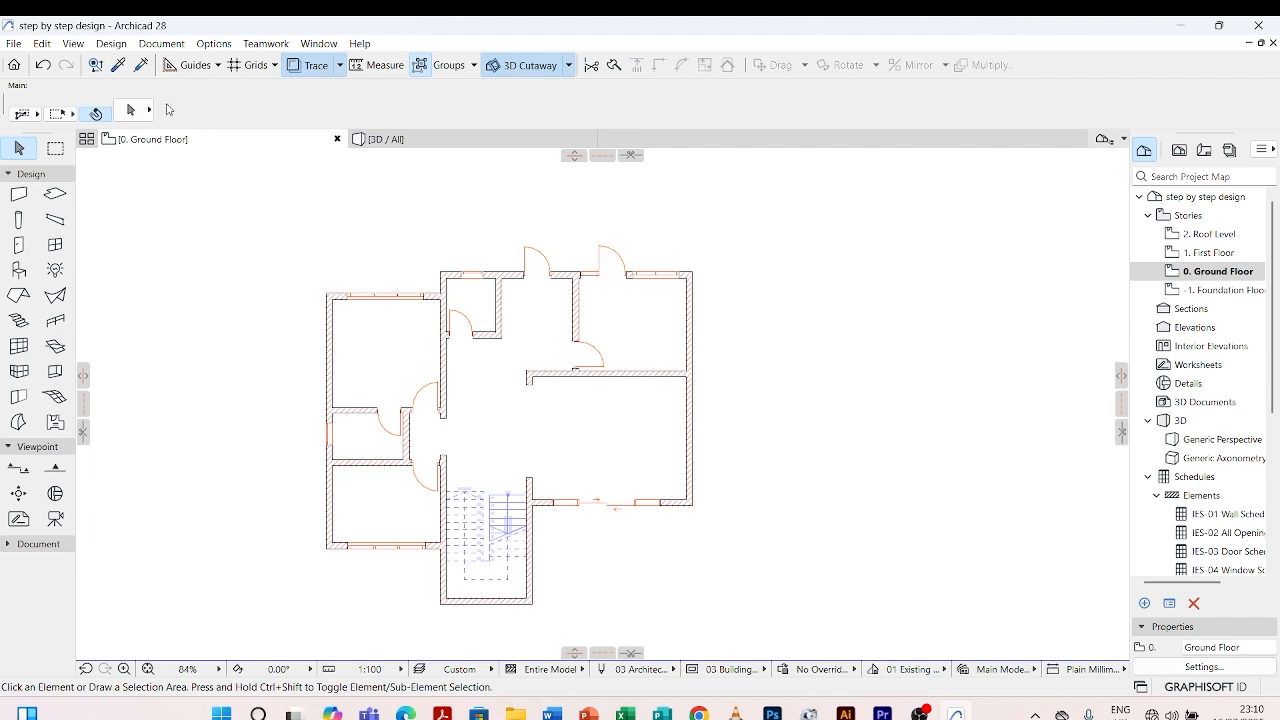
{"action": "left_click", "coordinate": [118, 65]}
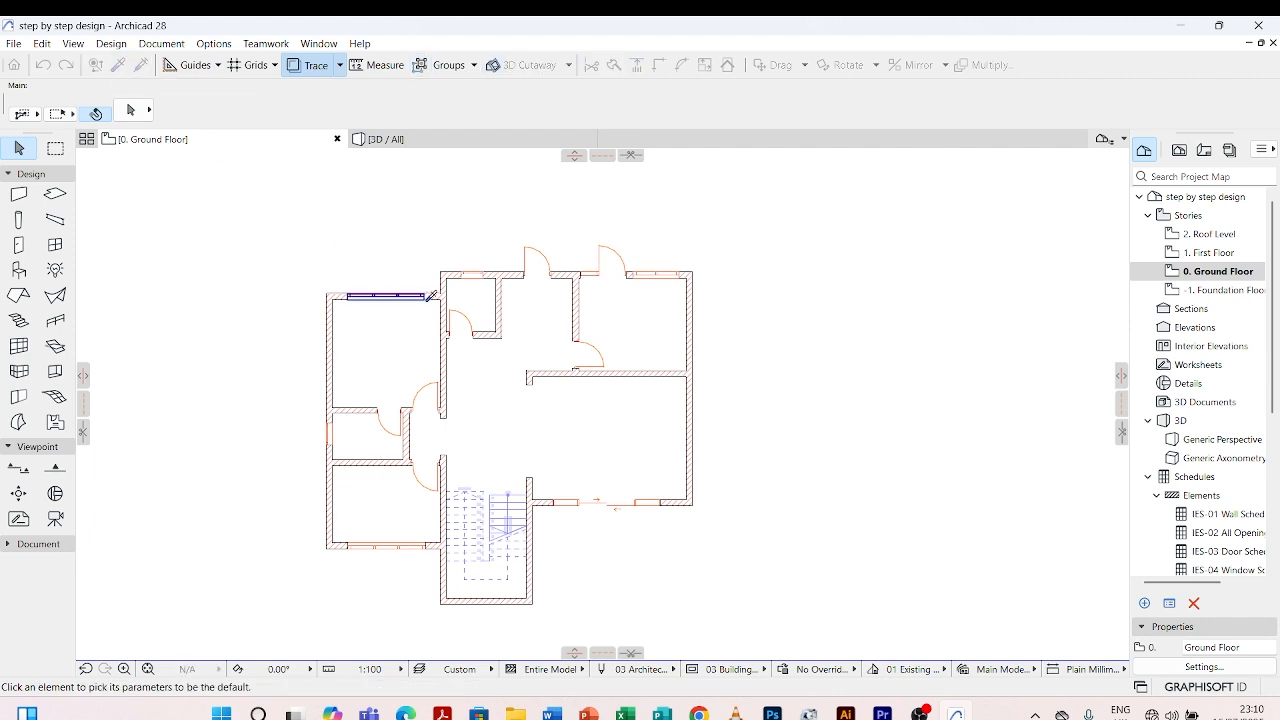
{"action": "left_click", "coordinate": [427, 297]}
{"action": "double_click", "coordinate": [1209, 253]}
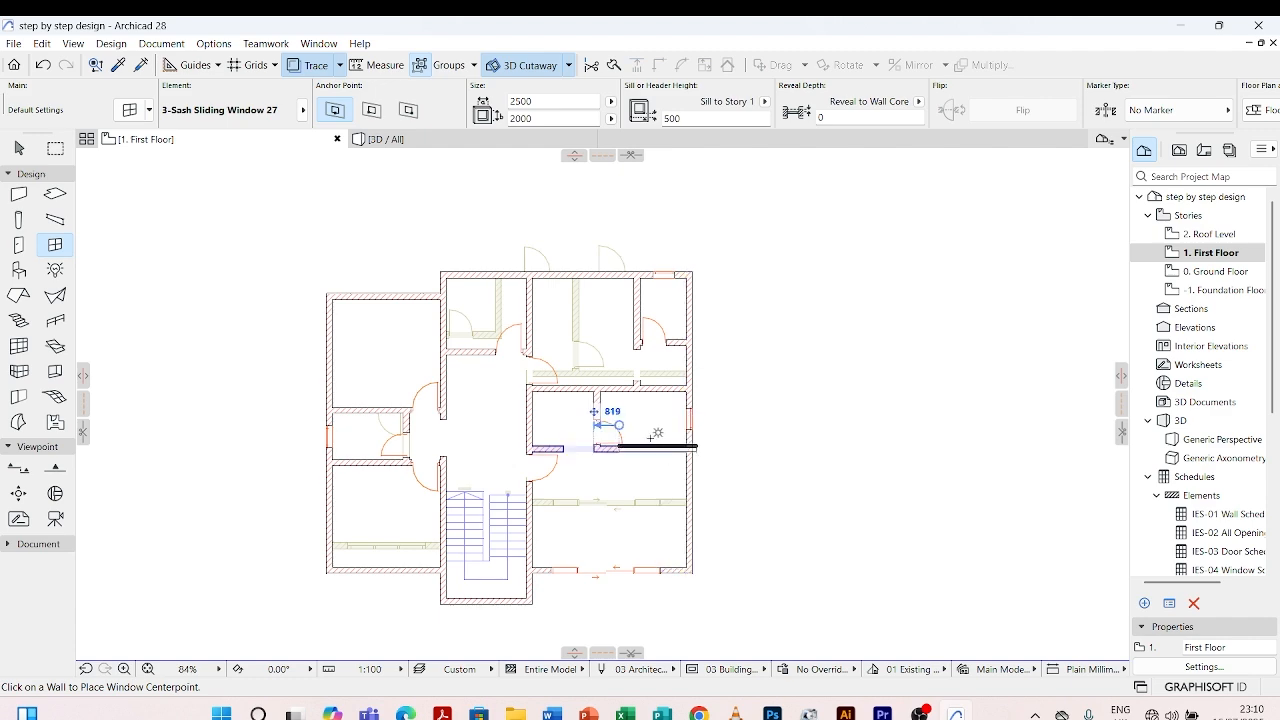
- Place the three-sash sliding window in the upper-left room's top wall, about 573 mm from the left corner, facing outward
{"action": "scroll", "coordinate": [380, 306], "scroll_direction": "up", "scroll_amount": 3}
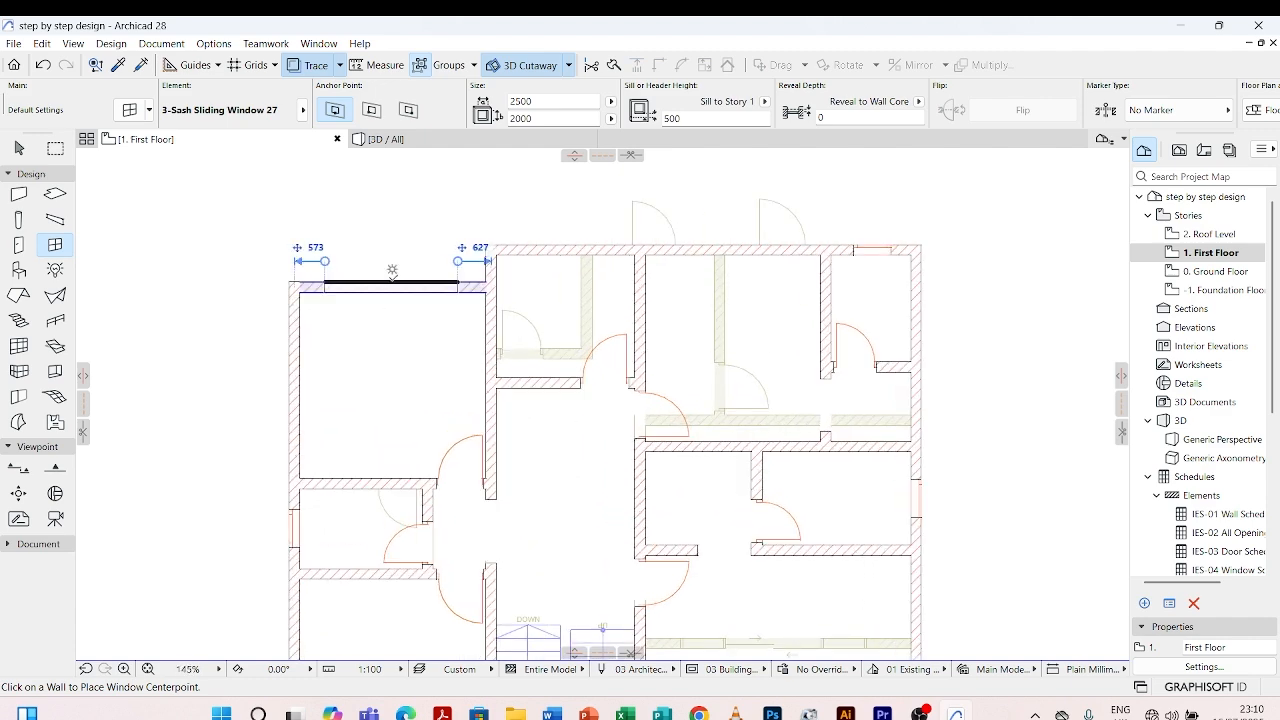
{"action": "left_click", "coordinate": [392, 275]}
{"action": "left_click", "coordinate": [392, 249]}
{"action": "scroll", "coordinate": [402, 248], "scroll_direction": "down", "scroll_amount": 3}
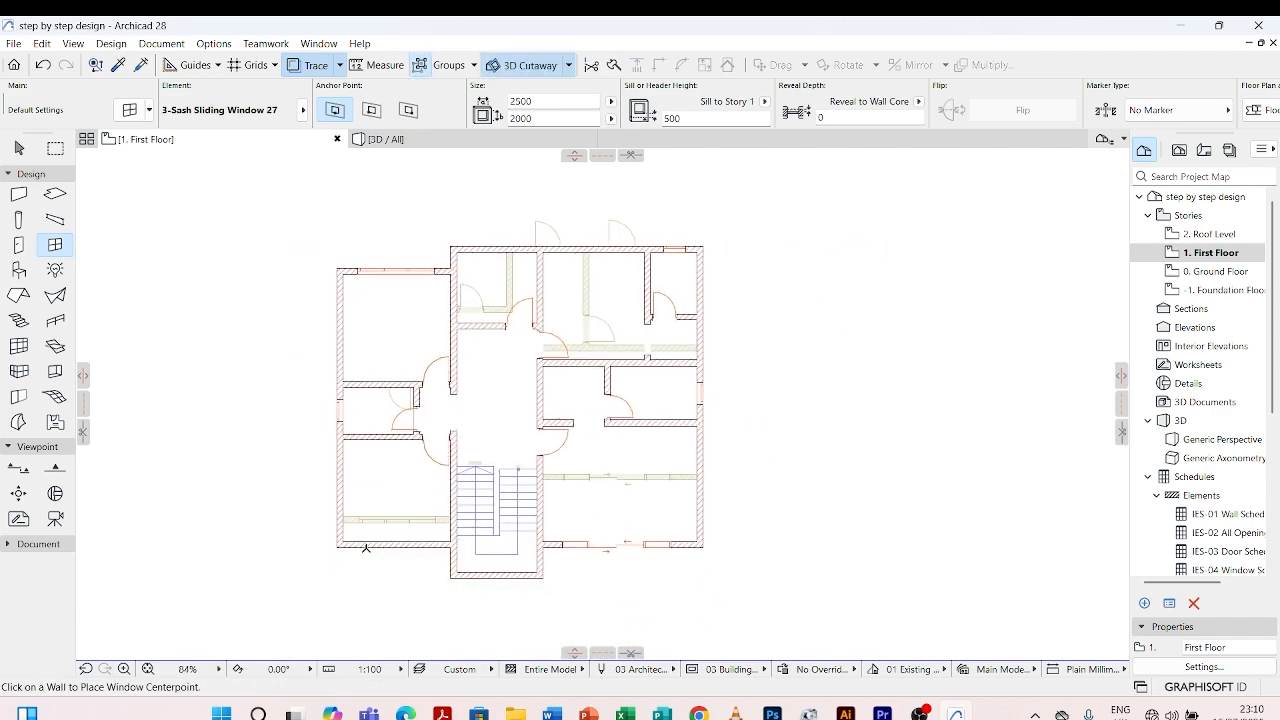
- Place a three-sash sliding window in the lower-left room's bottom exterior wall, facing outward
{"action": "scroll", "coordinate": [370, 540], "scroll_direction": "up", "scroll_amount": 3}
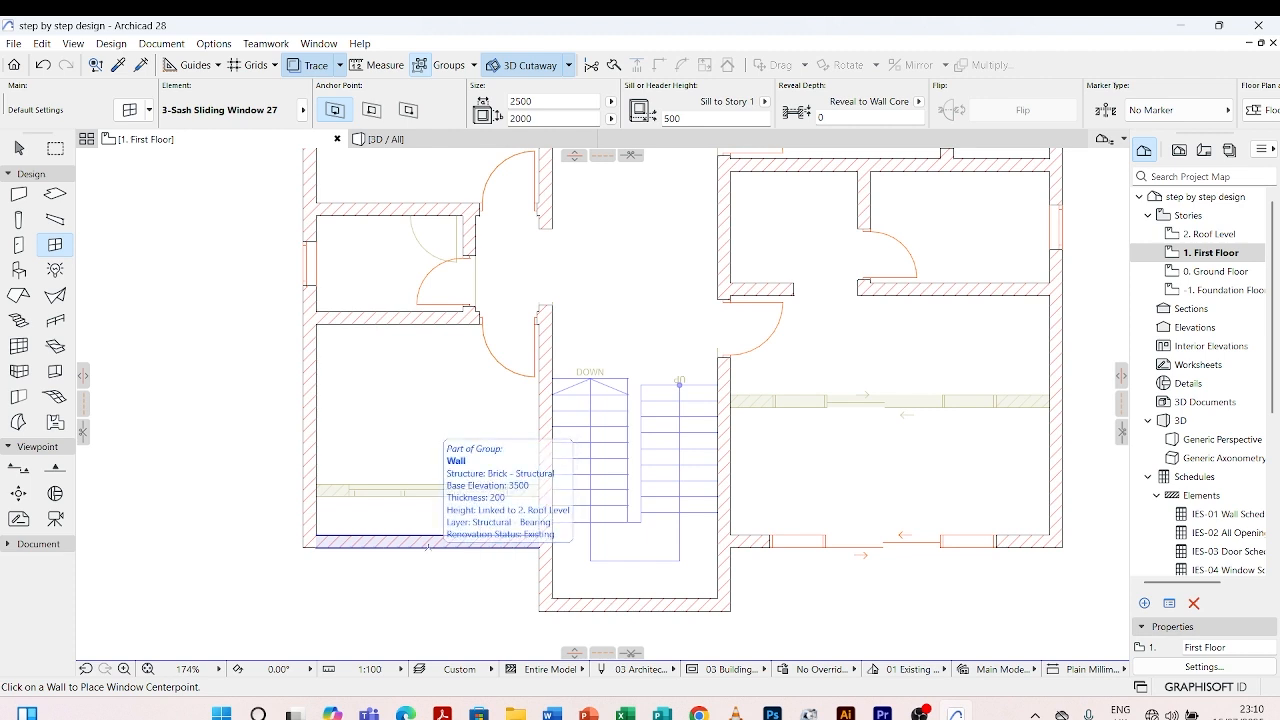
{"action": "left_click", "coordinate": [427, 545]}
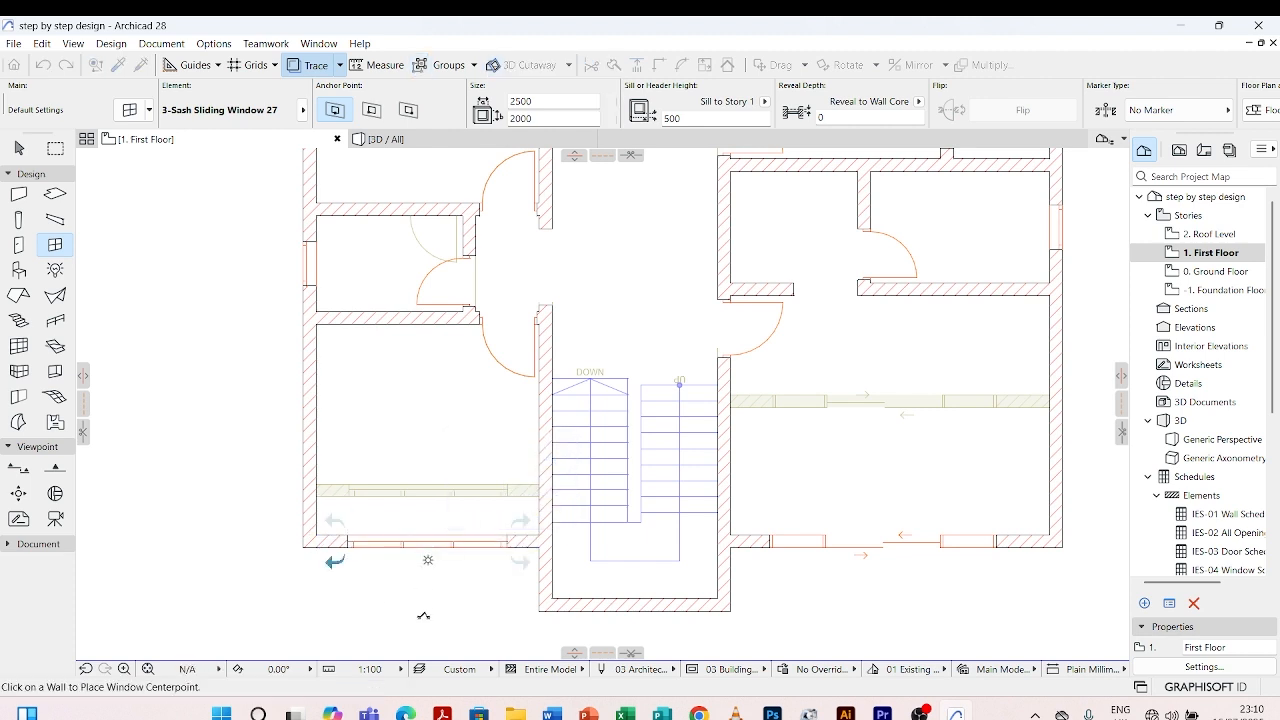
{"action": "left_click", "coordinate": [423, 616]}
- Move the lower-left room's three-sash window along its wall to align its edge with the traced ground-floor window
{"action": "scroll", "coordinate": [311, 555], "scroll_direction": "up", "scroll_amount": 5}
{"action": "key", "text": "Escape"}
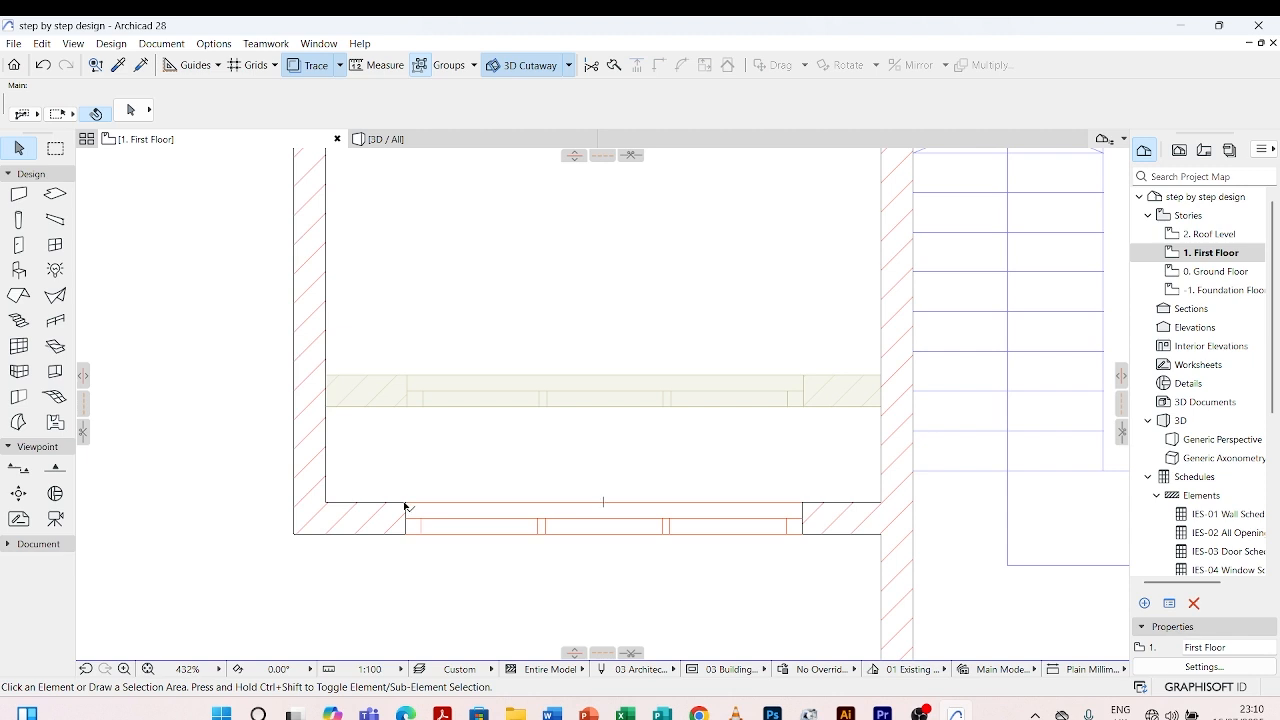
{"action": "left_click", "coordinate": [405, 506]}
{"action": "left_click", "coordinate": [405, 506]}
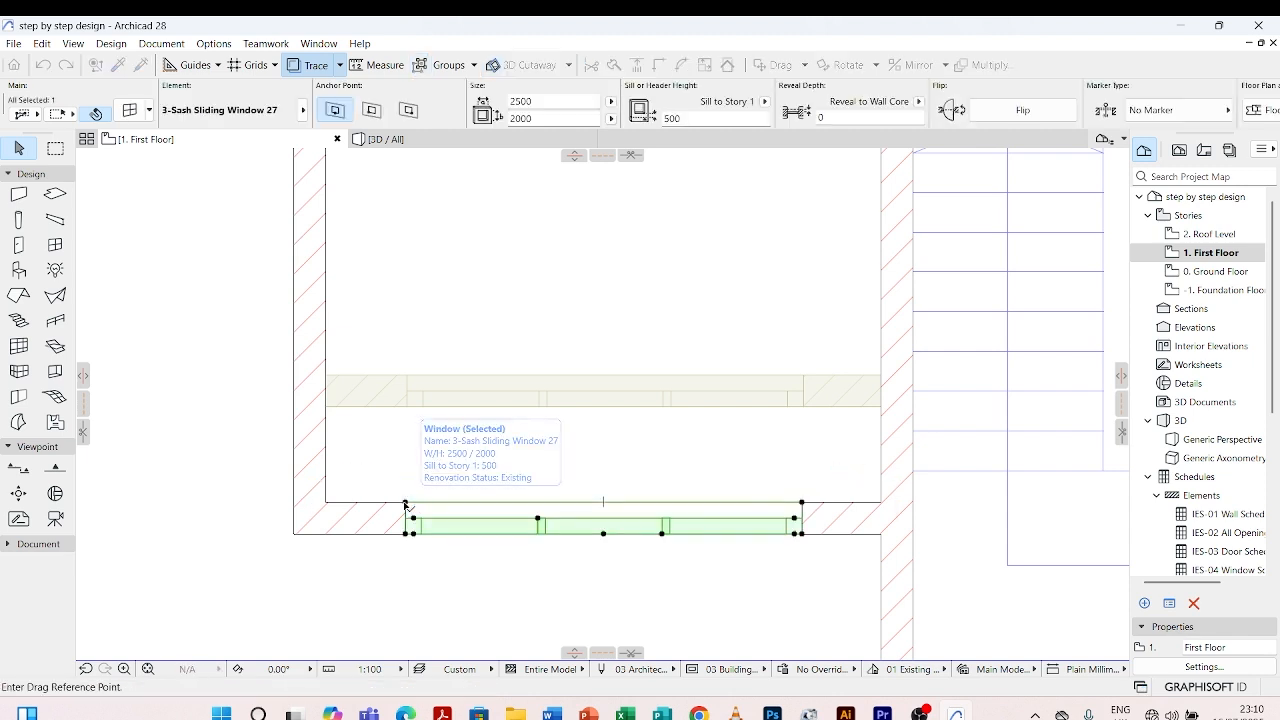
{"action": "left_click", "coordinate": [411, 411]}
{"action": "left_click", "coordinate": [446, 577]}
{"action": "scroll", "coordinate": [460, 570], "scroll_direction": "down", "scroll_amount": 7}
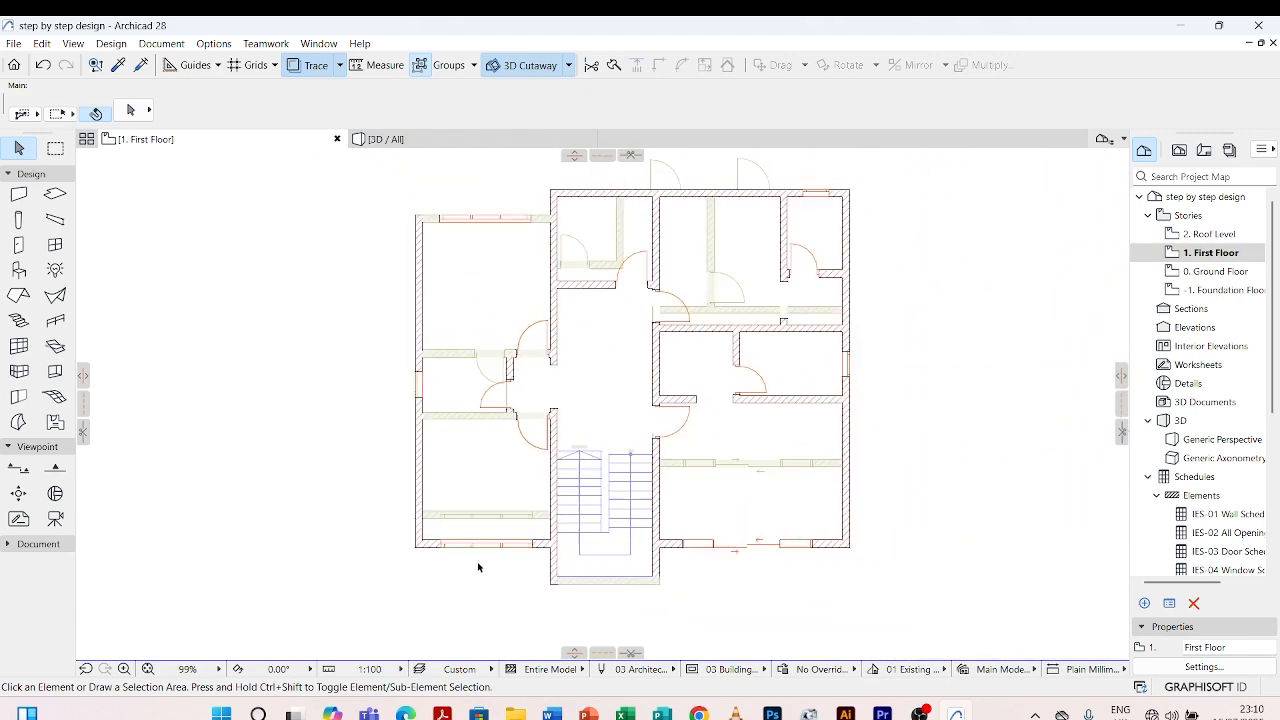
{"action": "scroll", "coordinate": [517, 311], "scroll_direction": "up", "scroll_amount": 4}
{"action": "scroll", "coordinate": [540, 333], "scroll_direction": "down", "scroll_amount": 2}
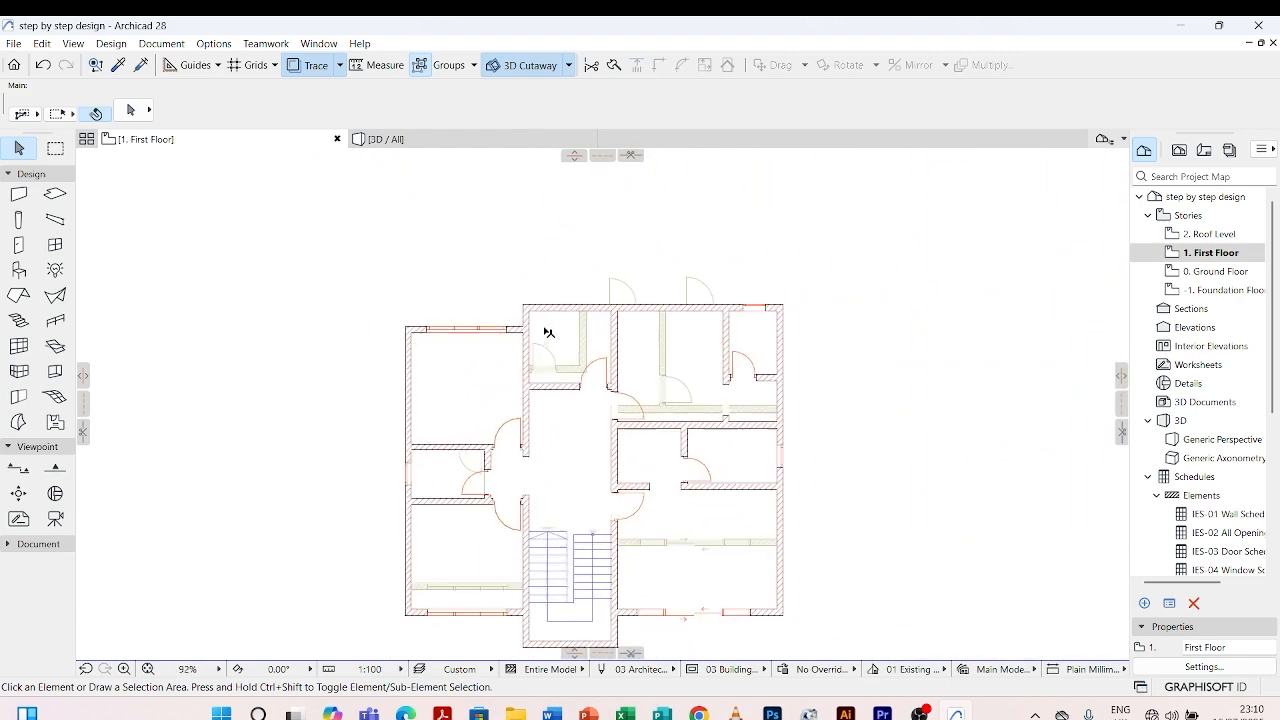
- Pick up the settings of the Ground Floor's two-sash sliding window in the upper-right room as defaults and return to the First Floor
{"action": "scroll", "coordinate": [566, 313], "scroll_direction": "up", "scroll_amount": 2}
{"action": "scroll", "coordinate": [600, 345], "scroll_direction": "down", "scroll_amount": 4}
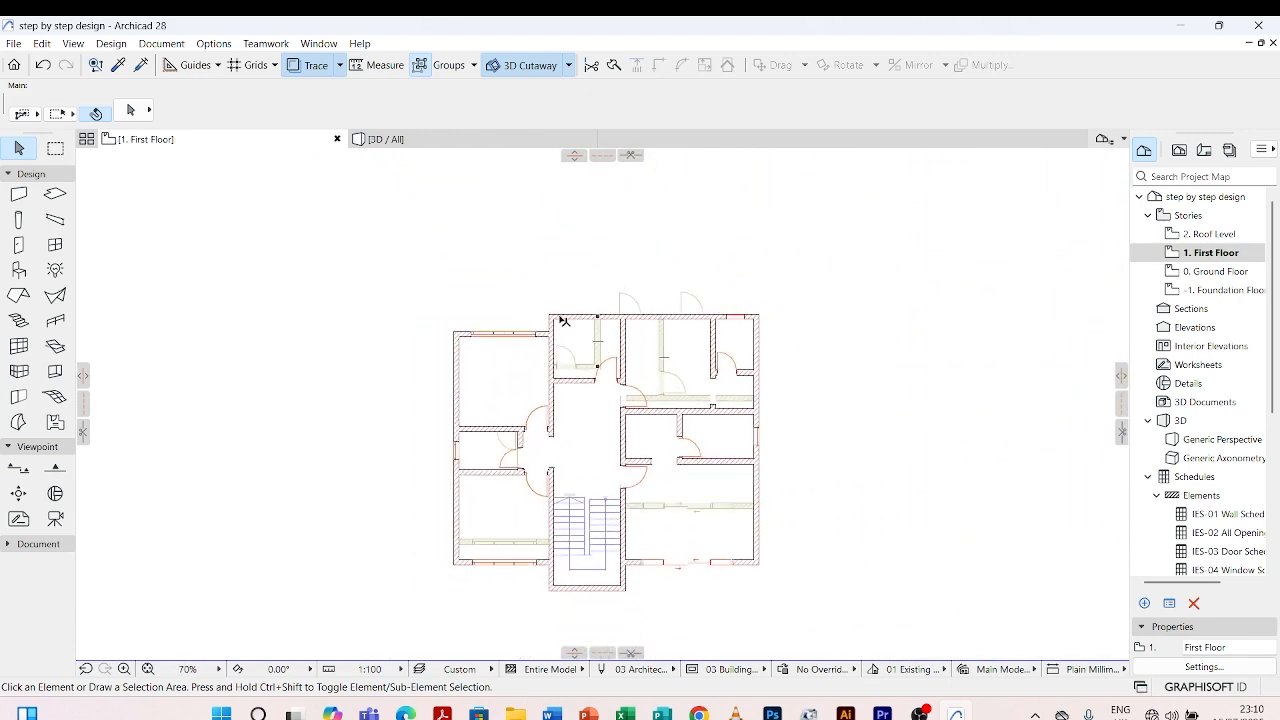
{"action": "scroll", "coordinate": [593, 331], "scroll_direction": "up", "scroll_amount": 3}
{"action": "scroll", "coordinate": [605, 364], "scroll_direction": "up", "scroll_amount": 1}
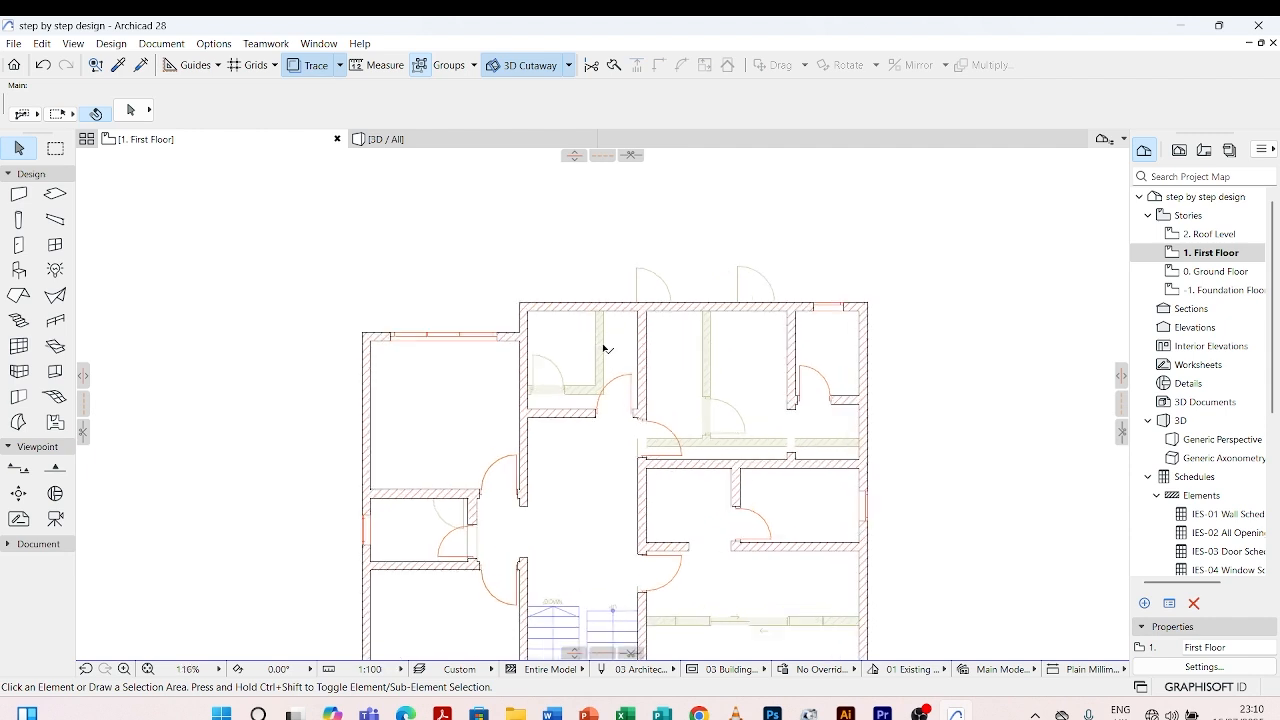
{"action": "double_click", "coordinate": [1215, 271]}
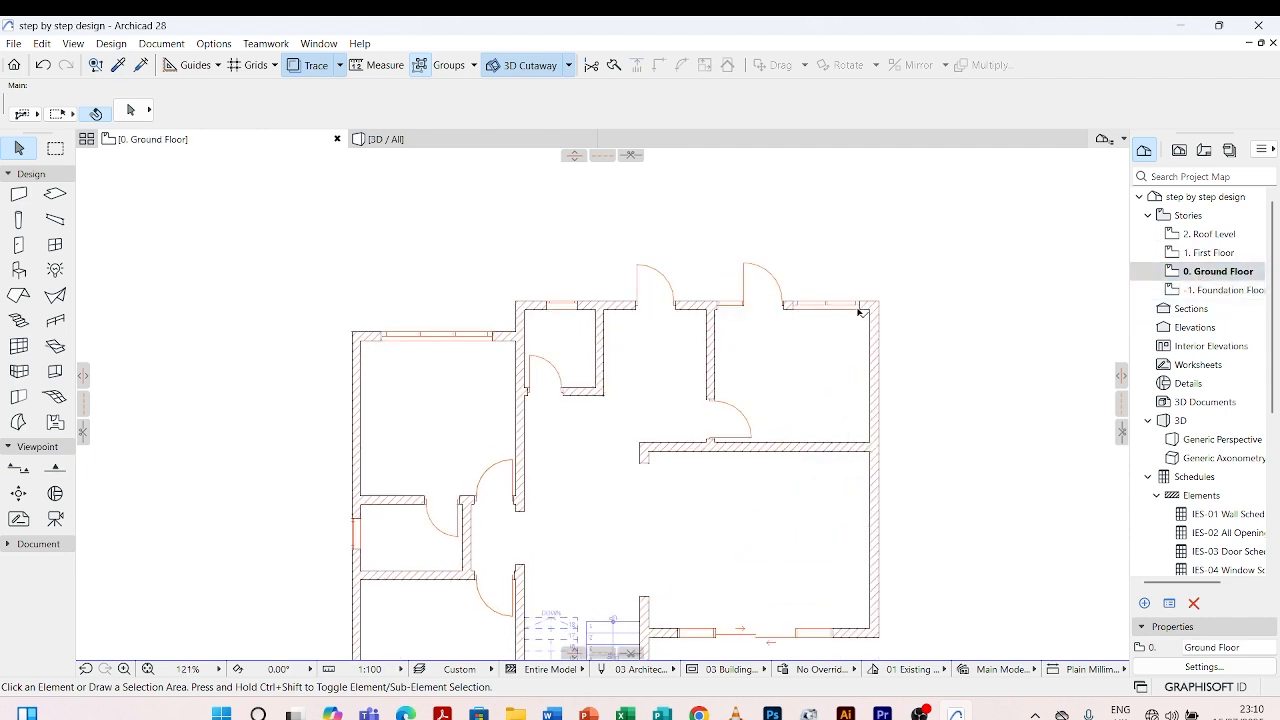
{"action": "left_click", "coordinate": [118, 65]}
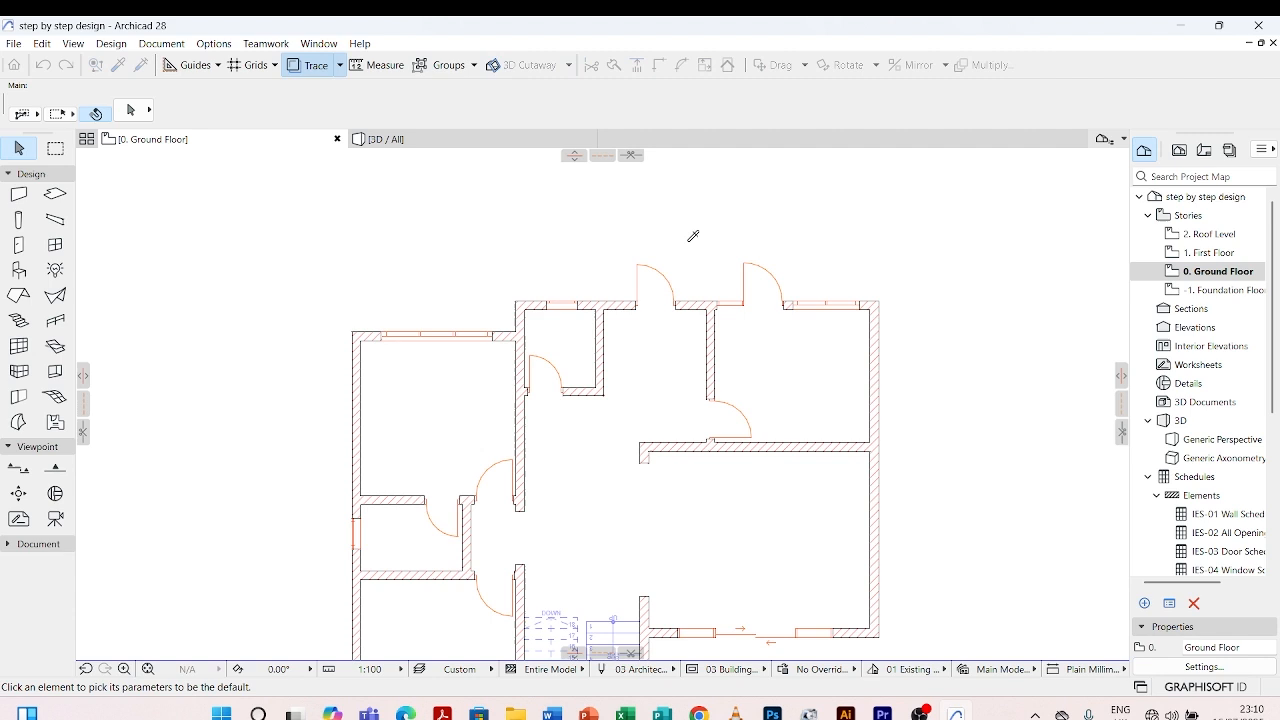
{"action": "left_click", "coordinate": [805, 304]}
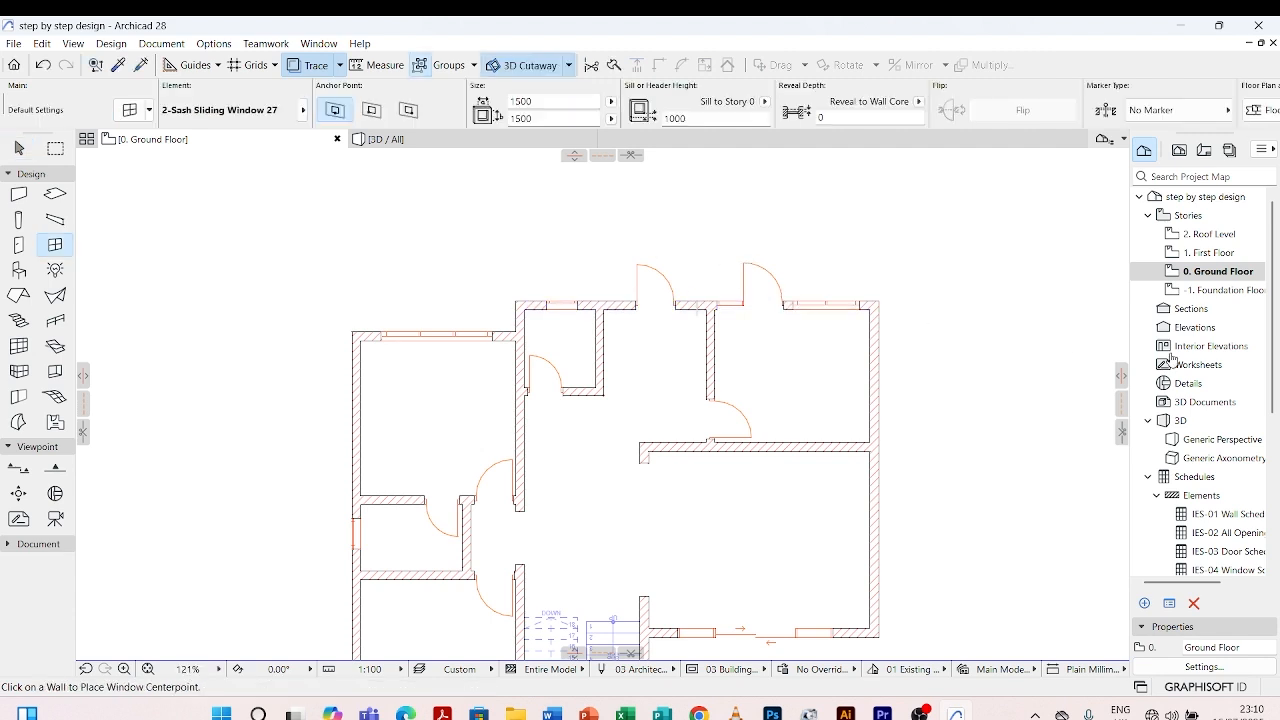
{"action": "left_click", "coordinate": [1207, 255]}
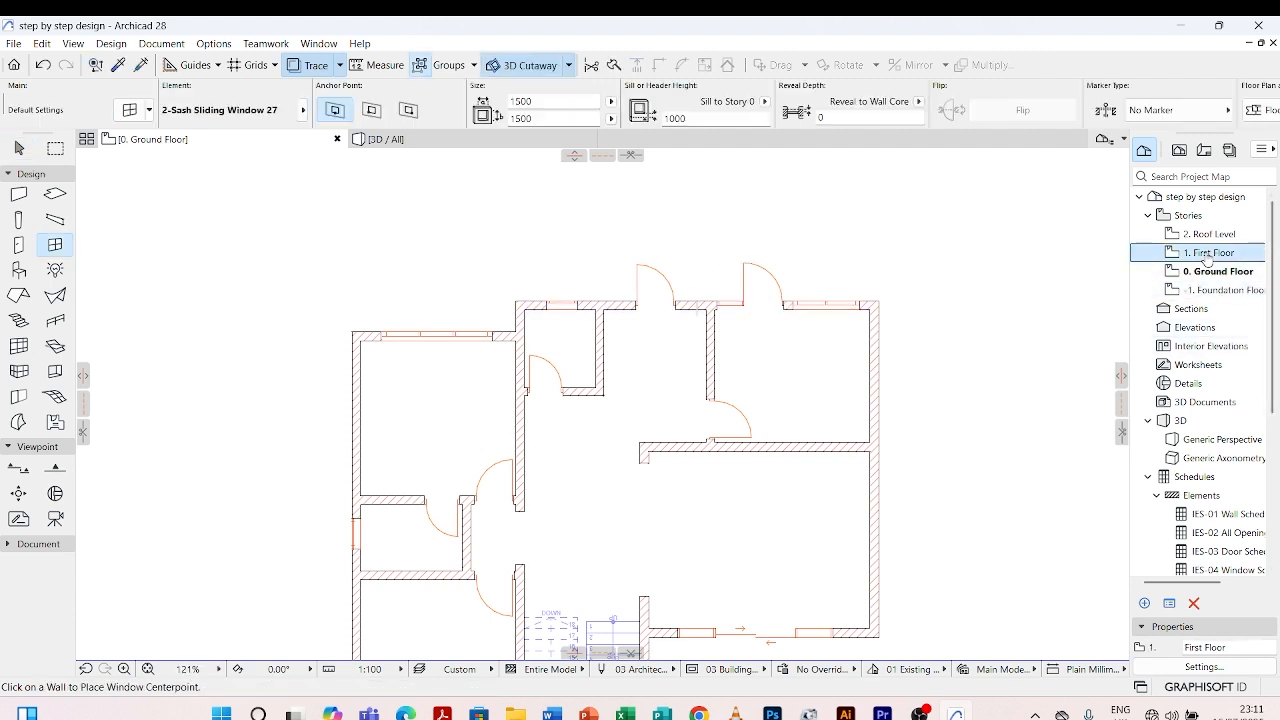
{"action": "double_click", "coordinate": [1207, 255]}
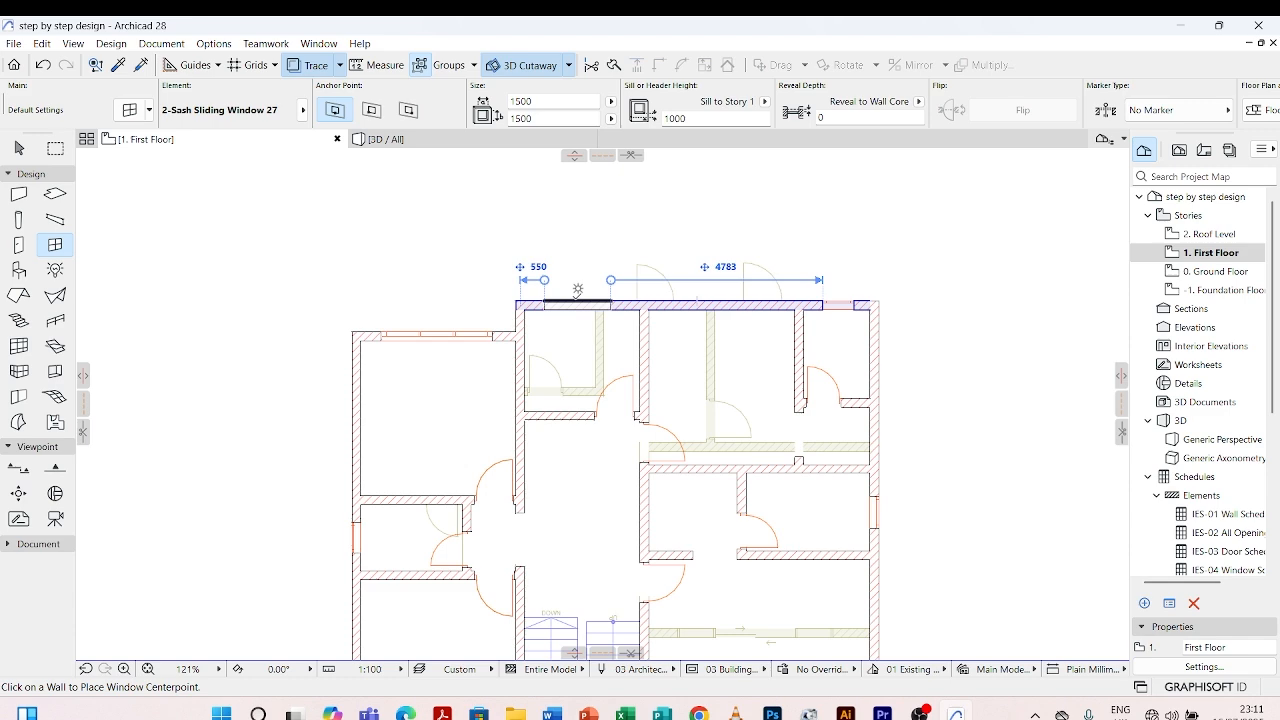
- Place a 1500 by 1500 mm two-sash sliding window in the upper-middle room's top wall, about 550 mm from the left corner, facing outward
{"action": "scroll", "coordinate": [577, 290], "scroll_direction": "up", "scroll_amount": 3}
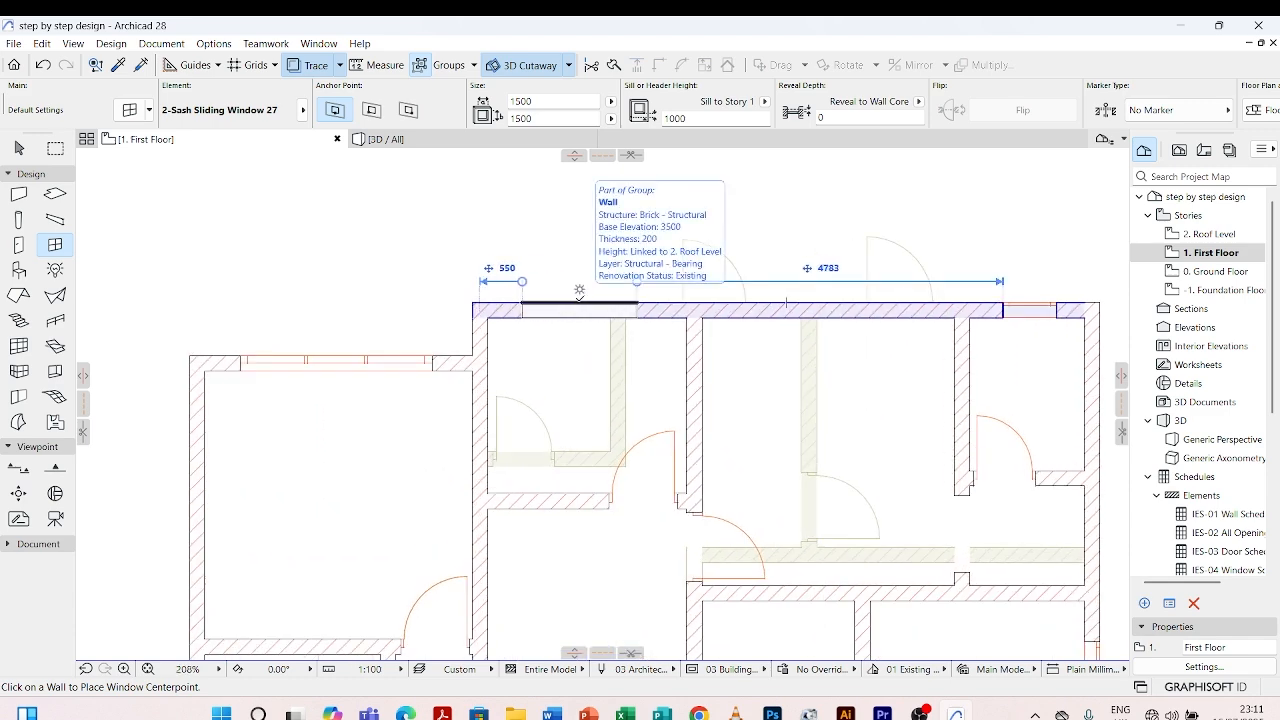
{"action": "left_click", "coordinate": [579, 291]}
{"action": "left_click", "coordinate": [579, 278]}
{"action": "scroll", "coordinate": [576, 268], "scroll_direction": "down", "scroll_amount": 5}
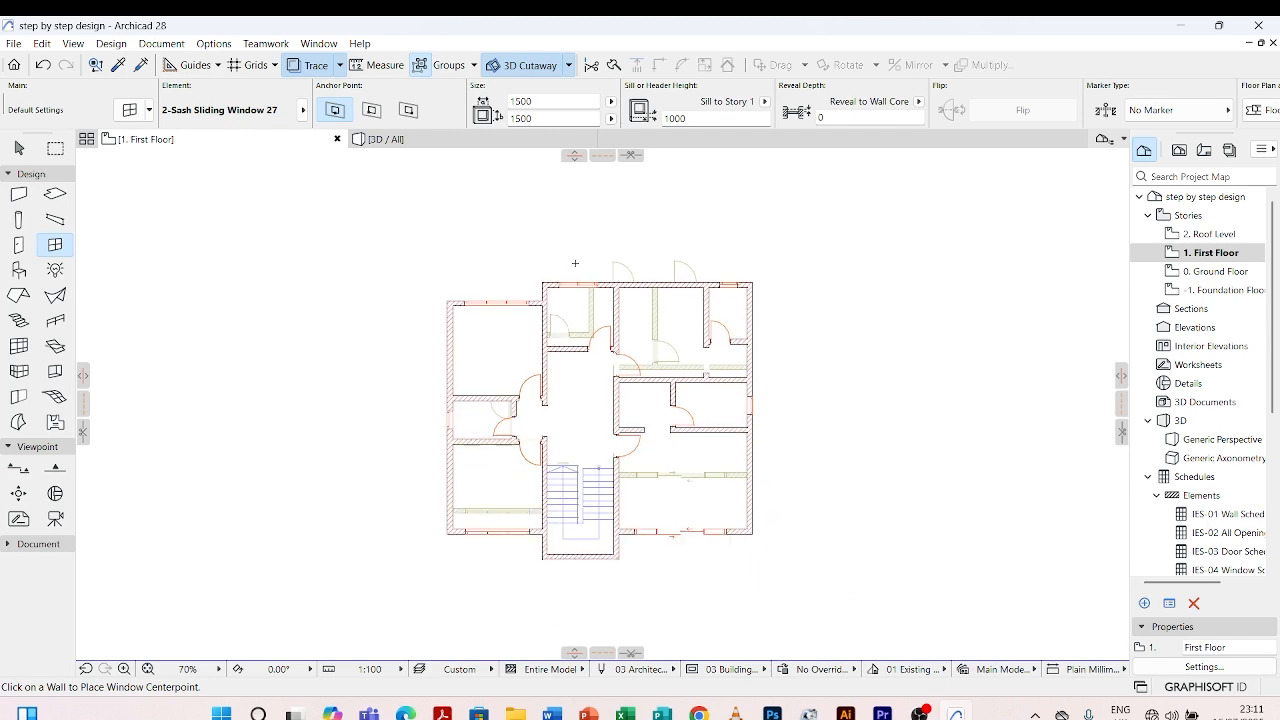
- In the 3D view, open the settings of the first-floor three-sash sliding window beside the projecting stairwell
{"action": "left_click", "coordinate": [390, 139]}
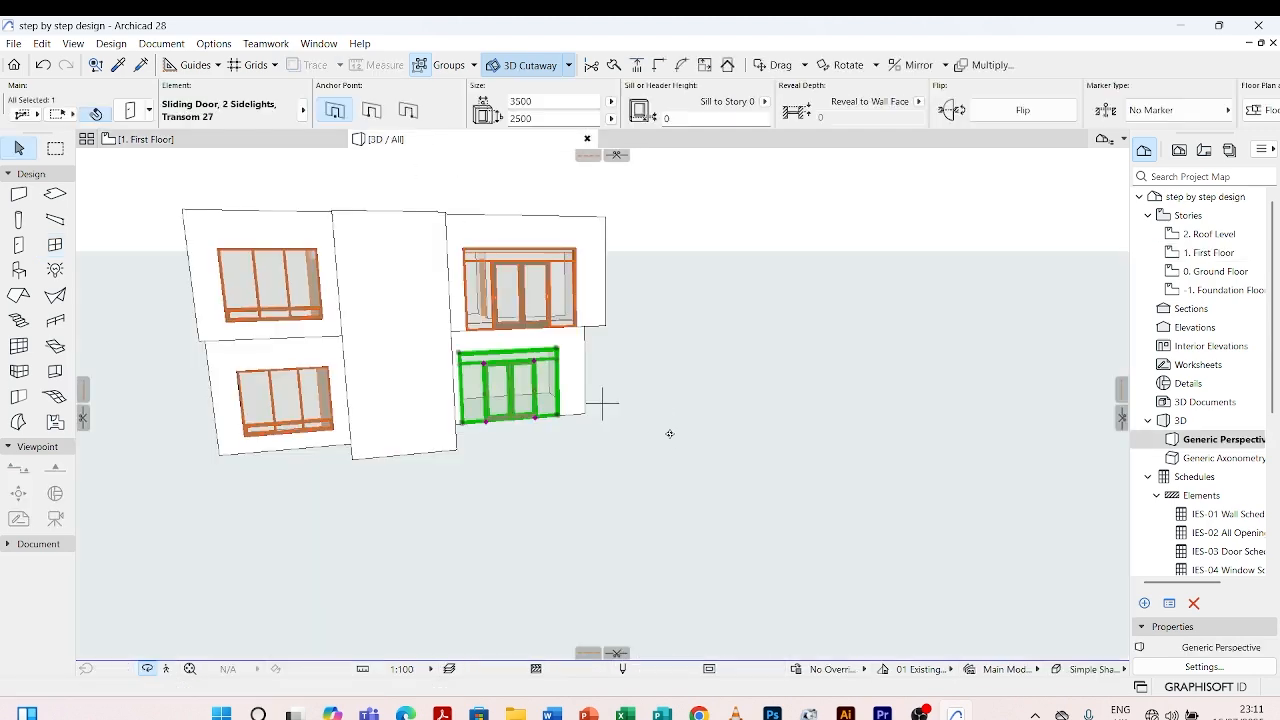
{"action": "middle_click_drag", "start_coordinate": [473, 505], "coordinate": [1014, 507], "text": "shift"}
{"action": "left_click_drag", "start_coordinate": [906, 519], "coordinate": [943, 504]}
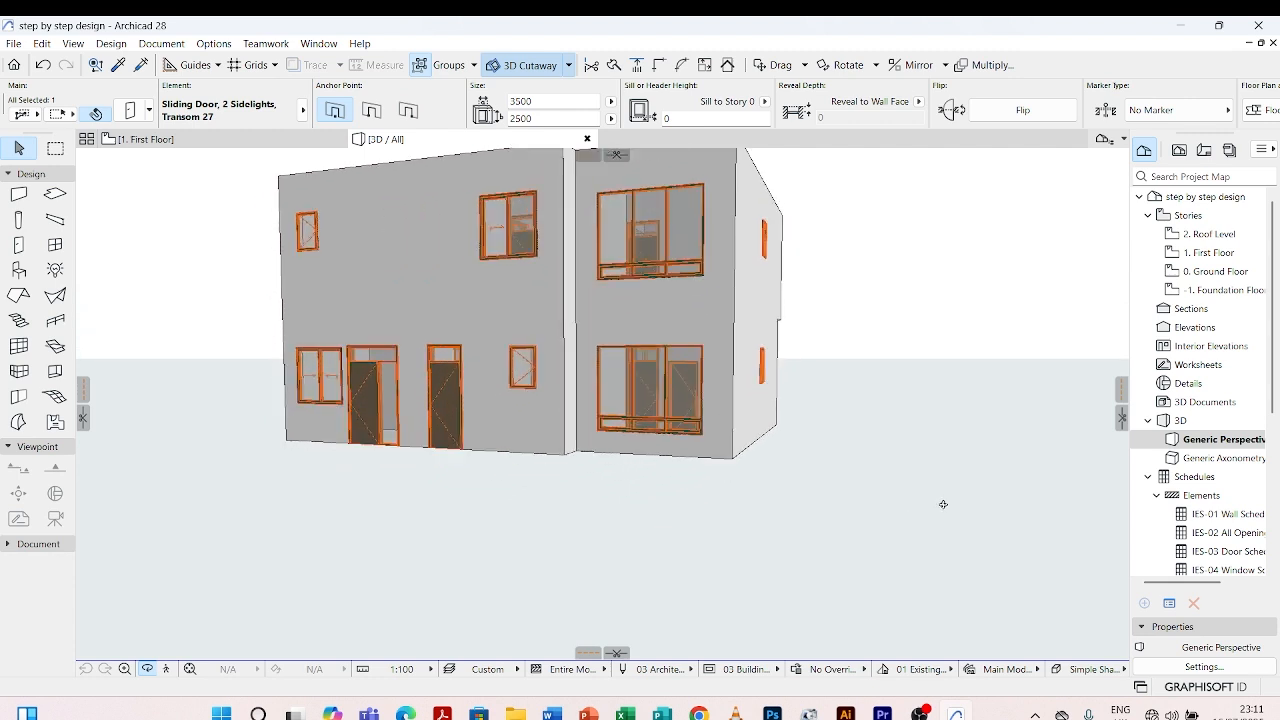
{"action": "left_click_drag", "start_coordinate": [943, 504], "coordinate": [386, 320]}
{"action": "left_click", "coordinate": [386, 320]}
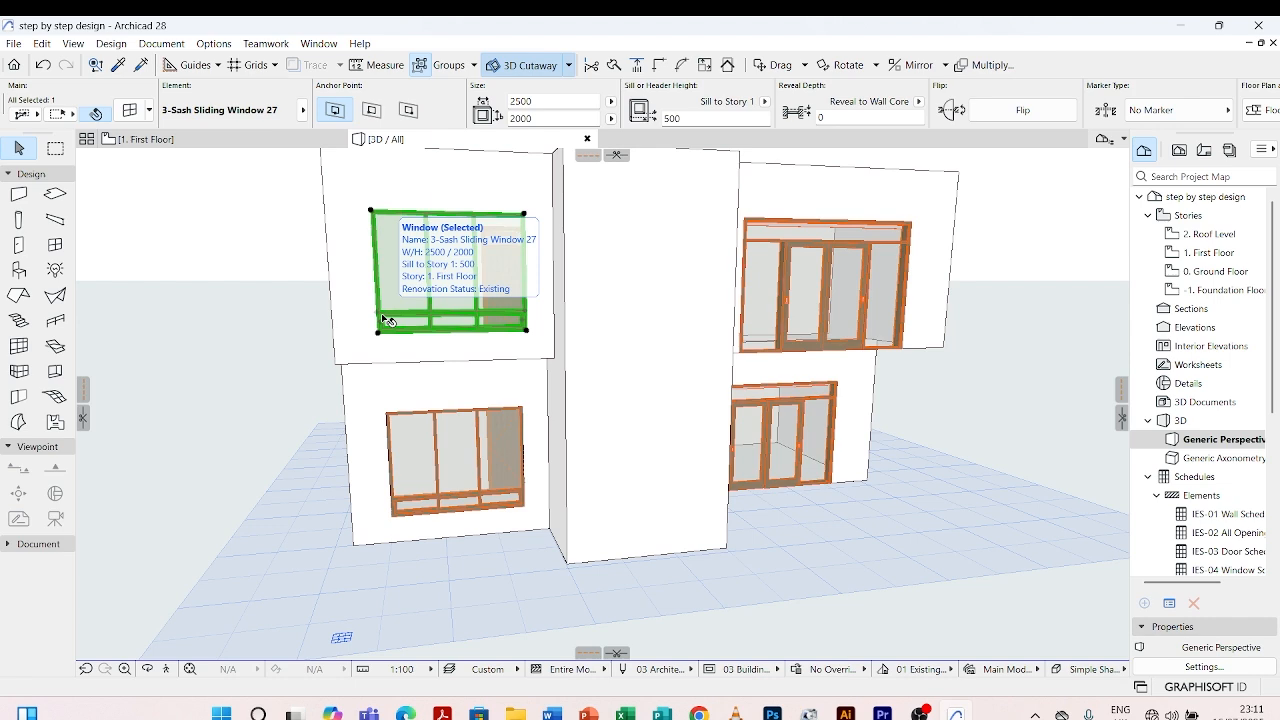
{"action": "double_click", "coordinate": [386, 320]}
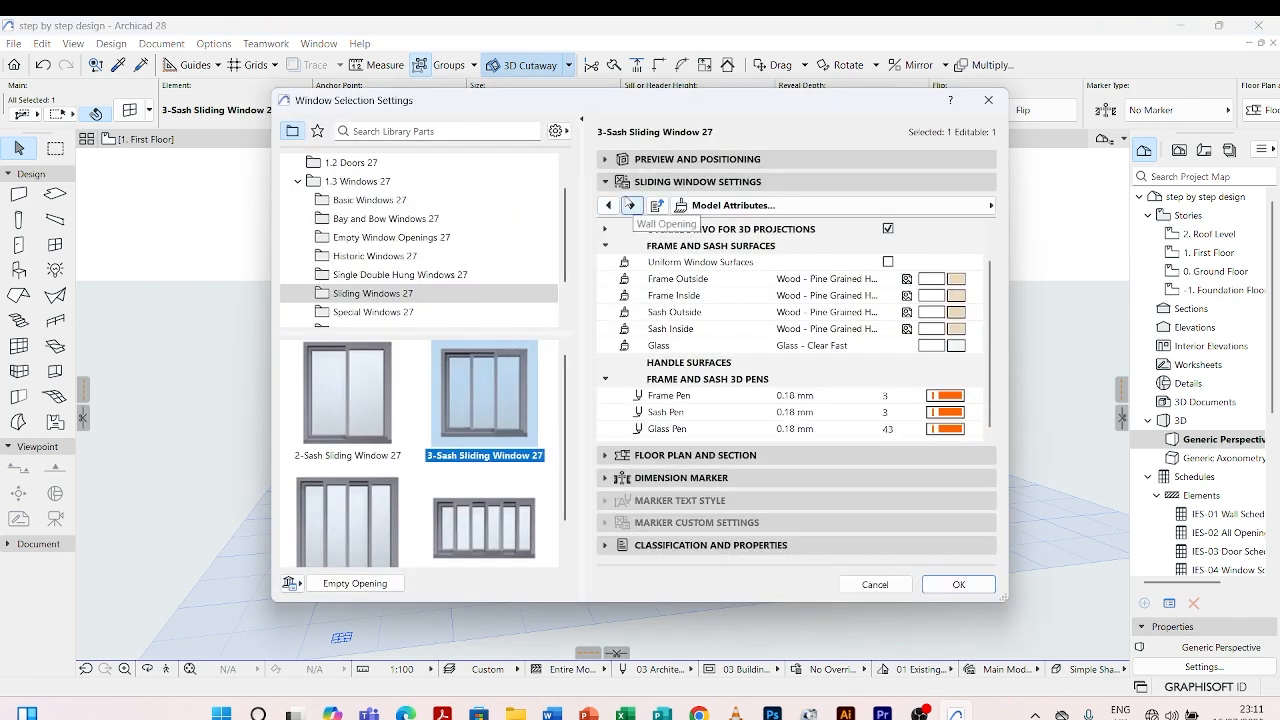
- Set the height of the three-sash window's upper horizontal to 1700 mm in its shape settings and apply the change
{"action": "left_click", "coordinate": [608, 205]}
{"action": "left_click", "coordinate": [608, 205]}
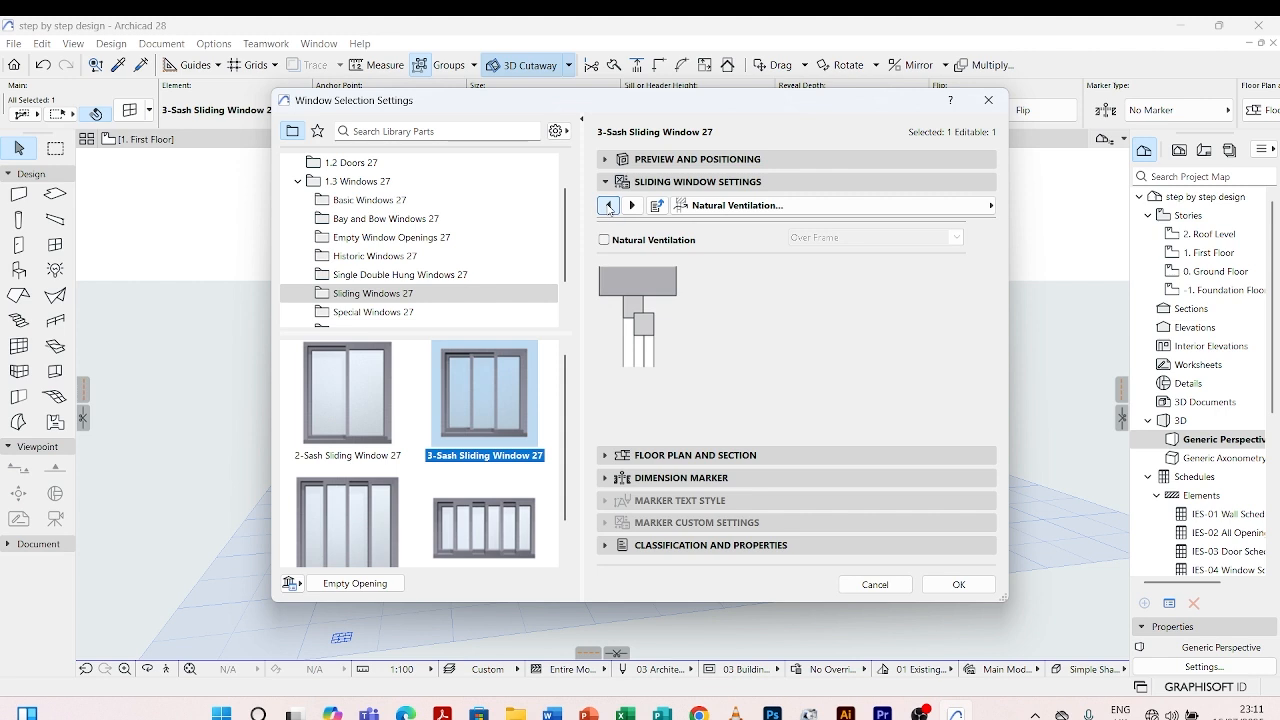
{"action": "left_click", "coordinate": [608, 205]}
{"action": "left_click", "coordinate": [608, 205]}
{"action": "left_click", "coordinate": [608, 205]}
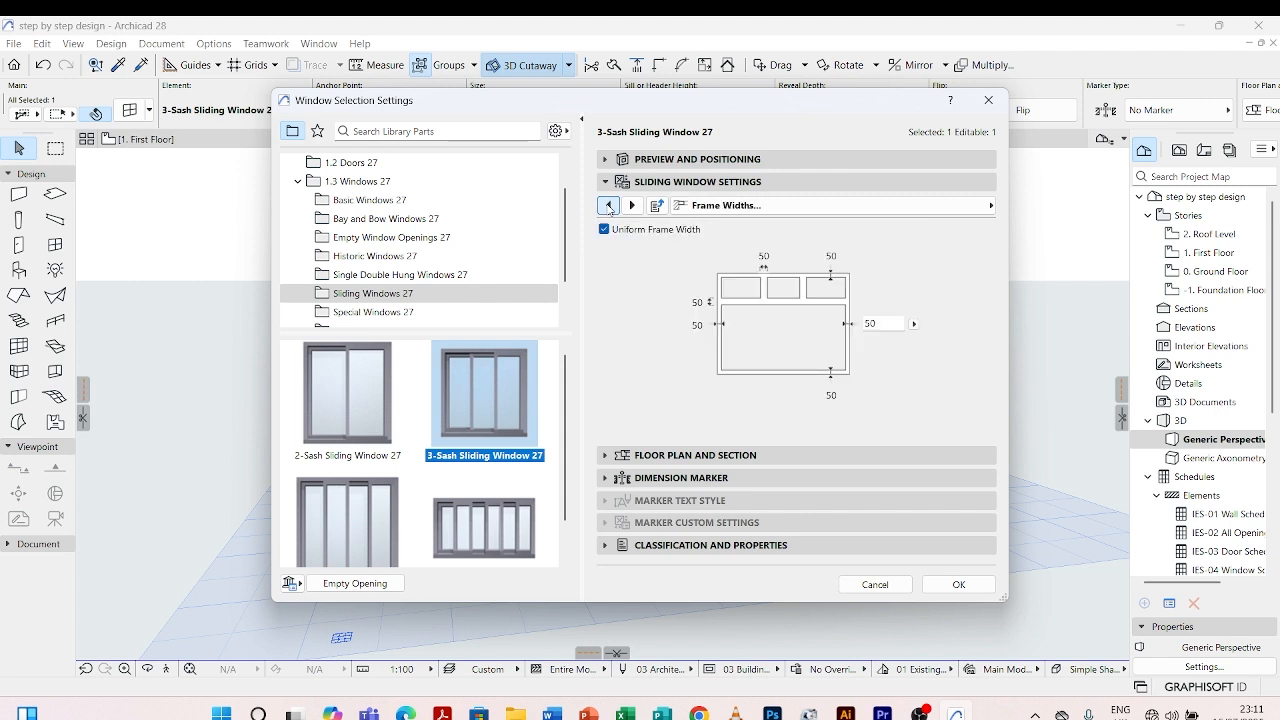
{"action": "left_click", "coordinate": [608, 205]}
{"action": "left_click", "coordinate": [608, 205]}
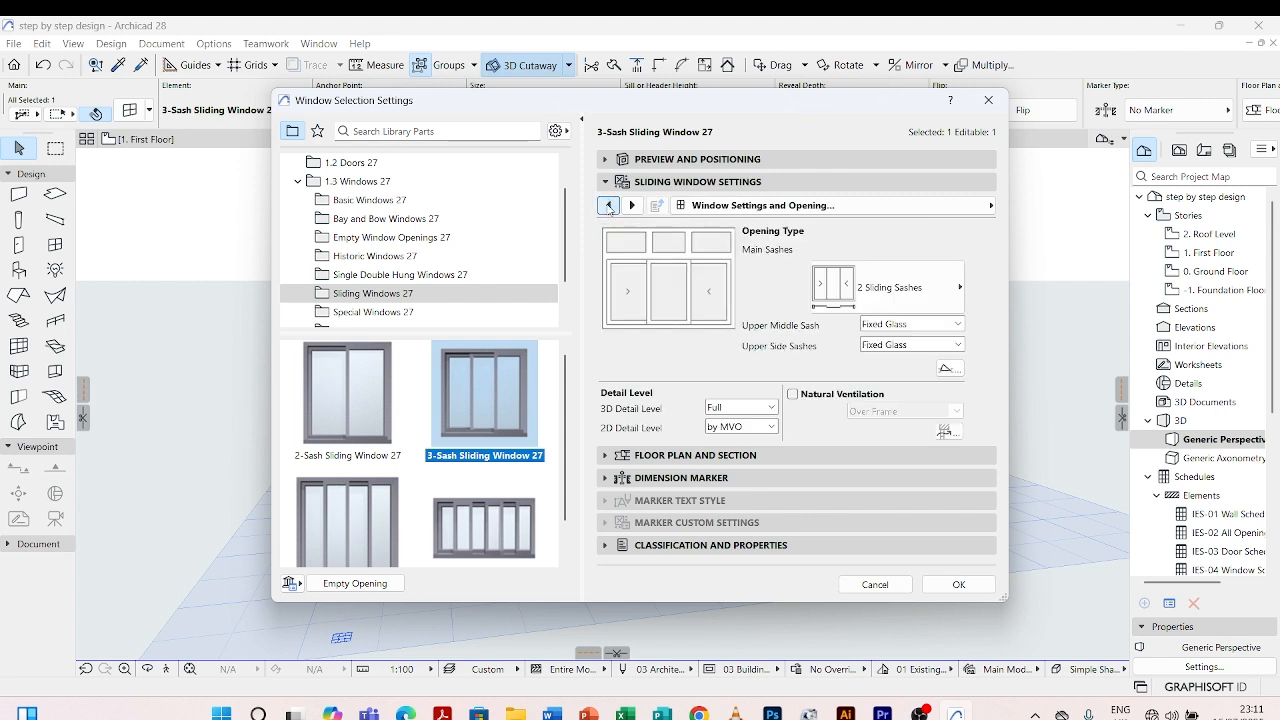
{"action": "left_click", "coordinate": [608, 205]}
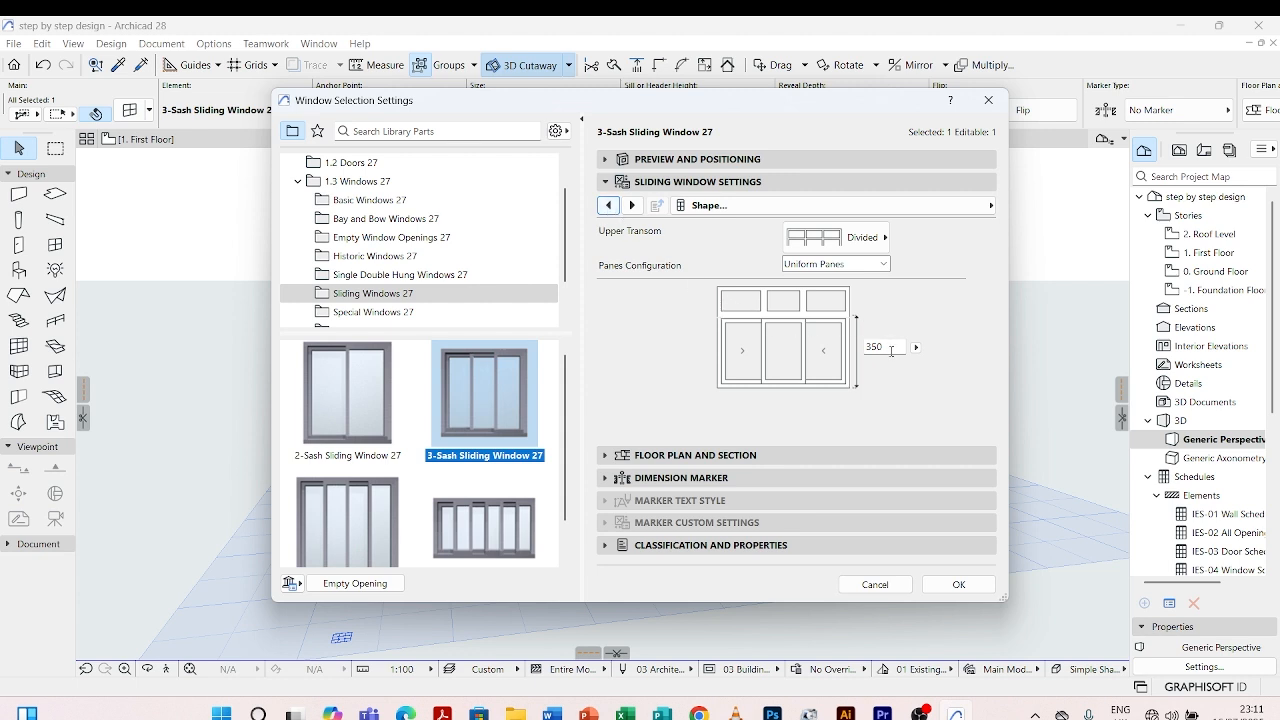
{"action": "left_click", "coordinate": [891, 348]}
{"action": "key", "text": "ctrl+a"}
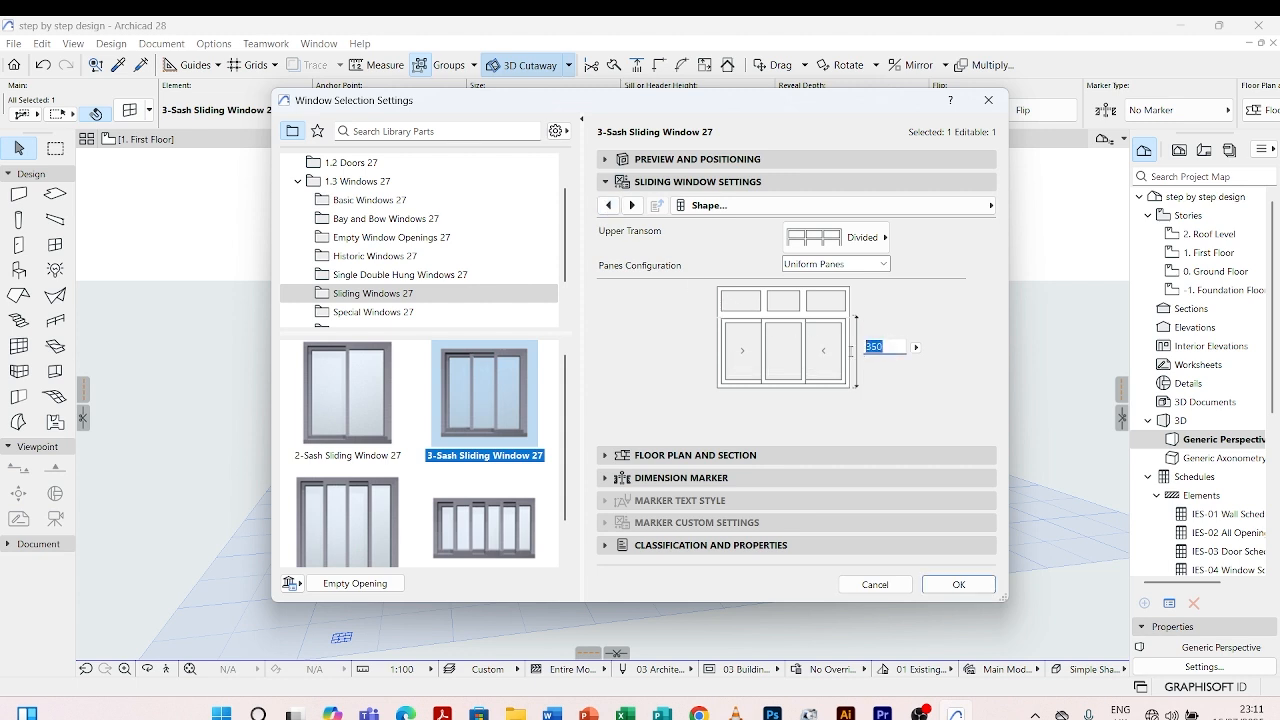
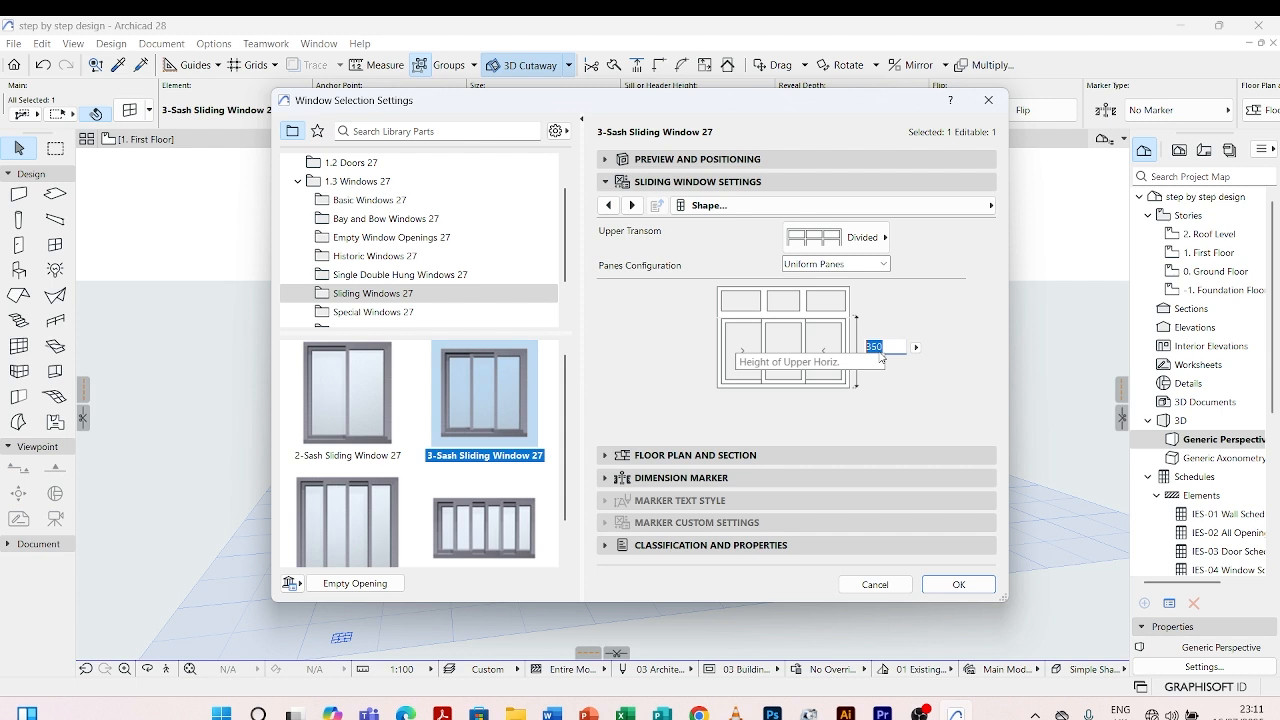
{"action": "type", "text": "185"}
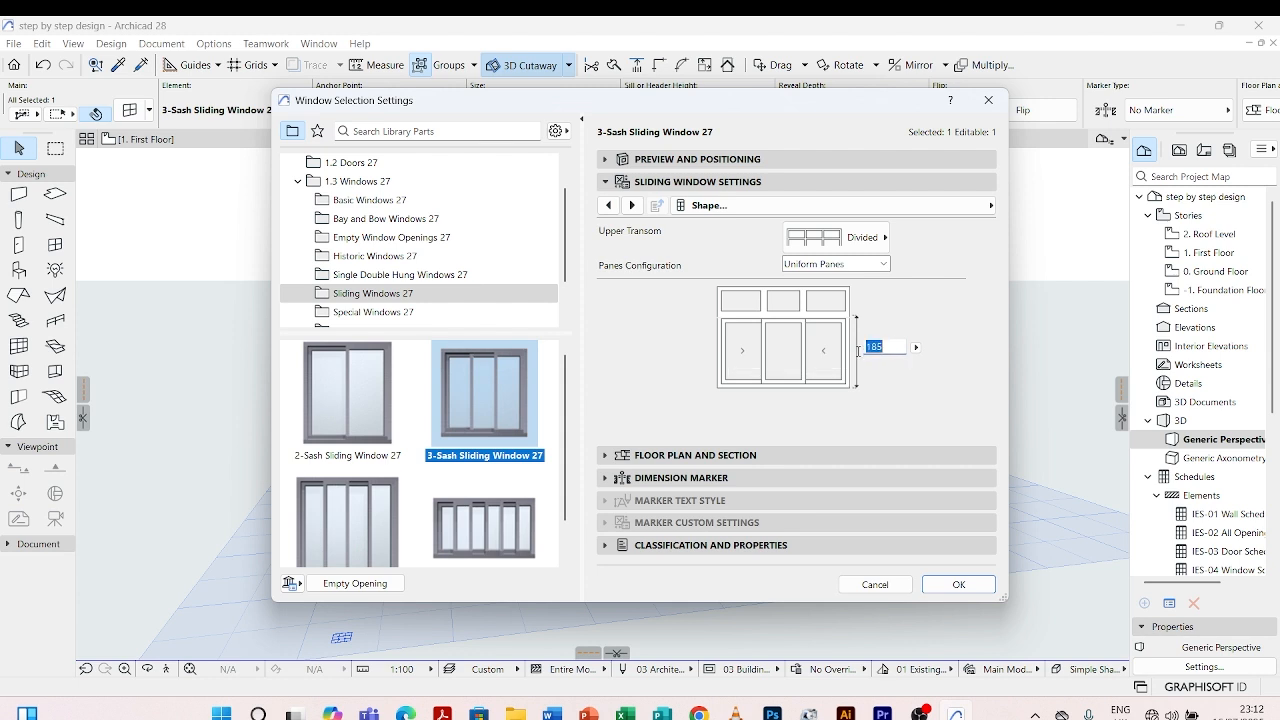
{"action": "type", "text": "1700"}
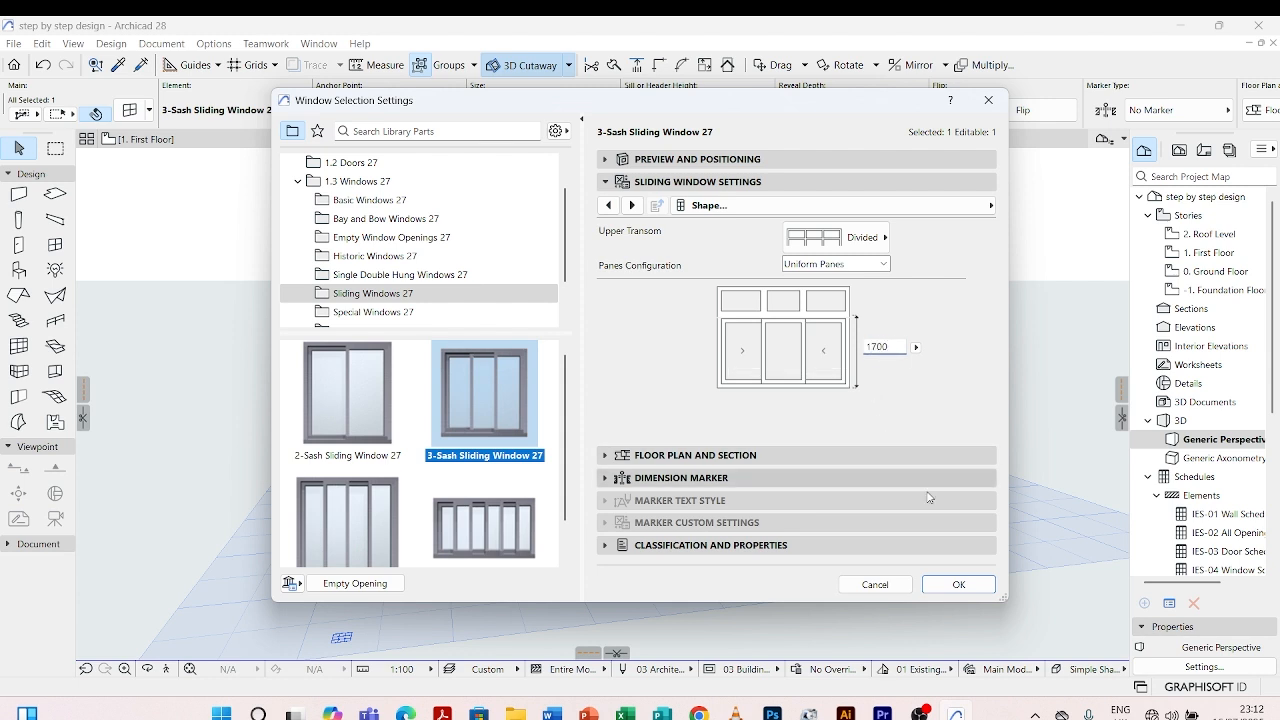
{"action": "left_click", "coordinate": [957, 586]}
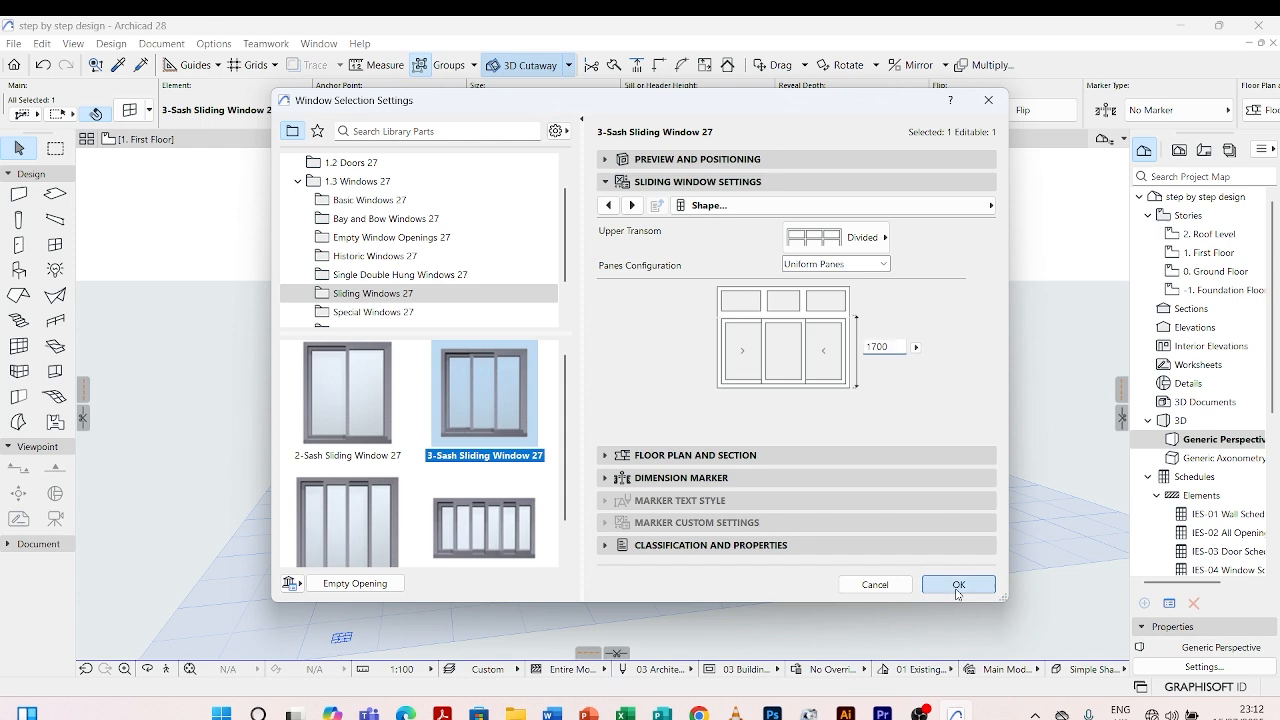
{"action": "scroll", "coordinate": [830, 548], "scroll_direction": "down", "scroll_amount": 2}
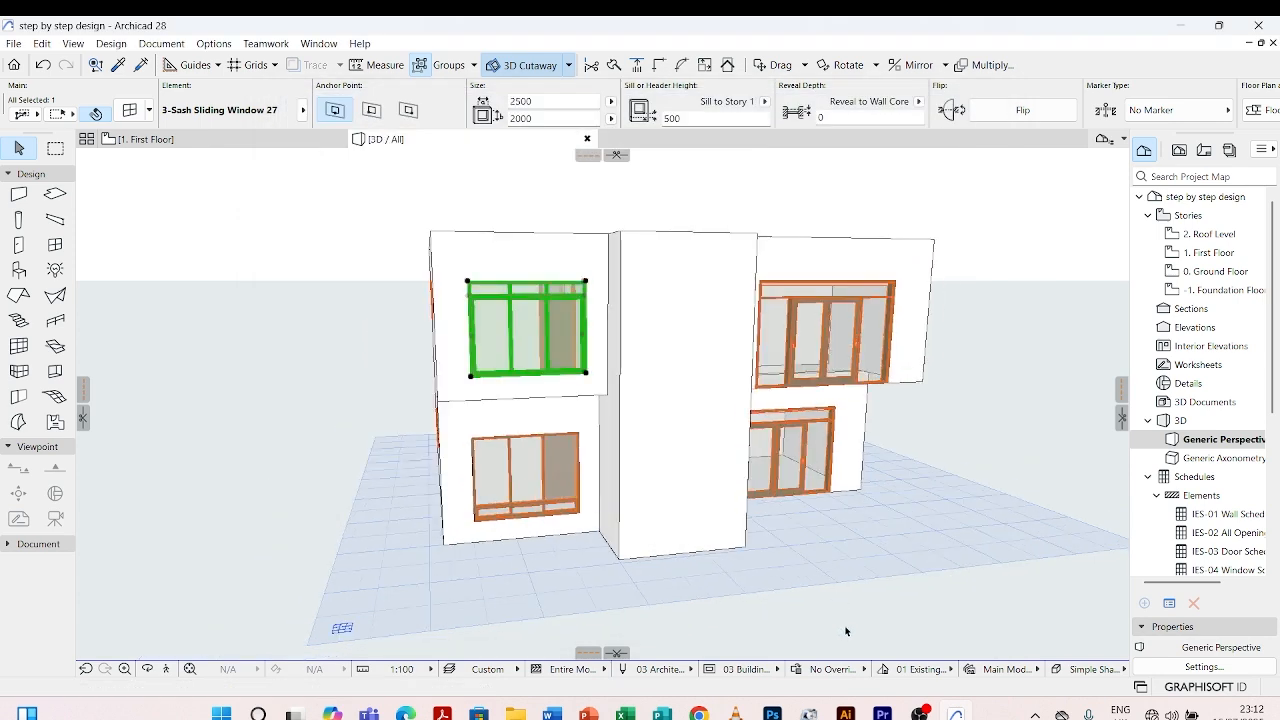
{"action": "left_click", "coordinate": [846, 631]}
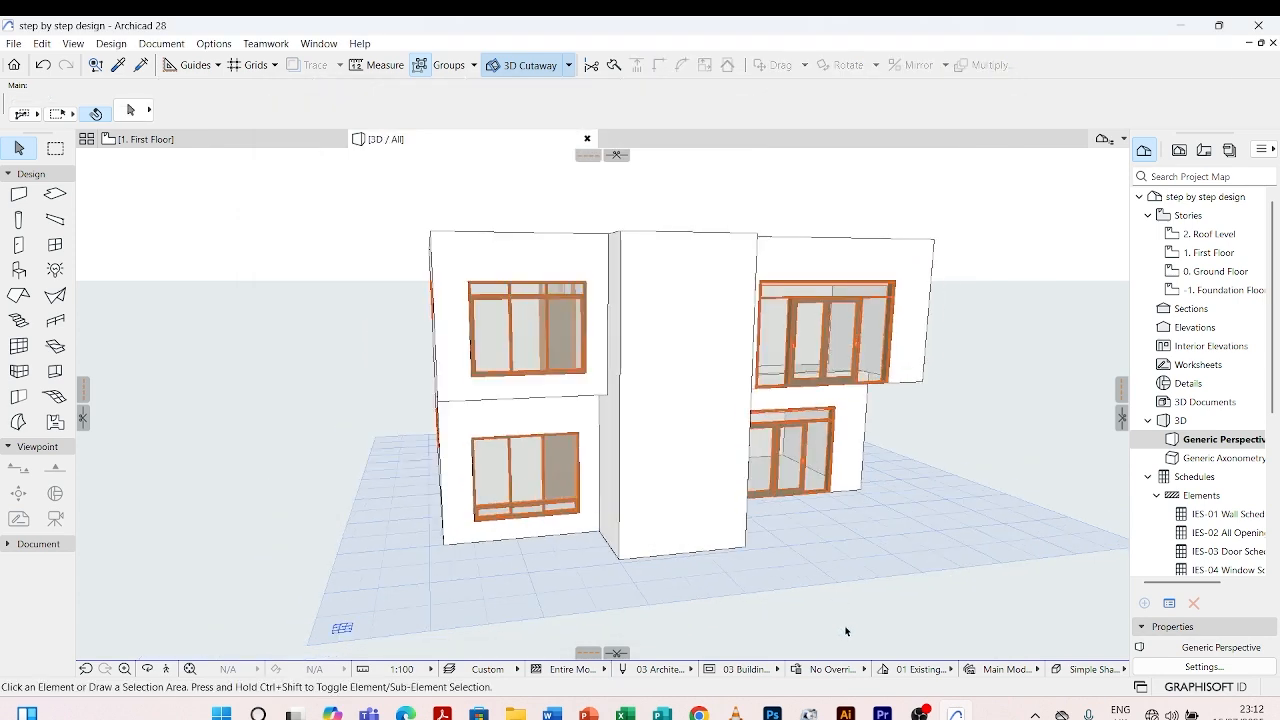
- Transfer the edited first-floor three-sash window's settings to the ground-floor three-sash window directly beneath it
{"action": "left_click", "coordinate": [118, 65]}
{"action": "left_click", "coordinate": [478, 291]}
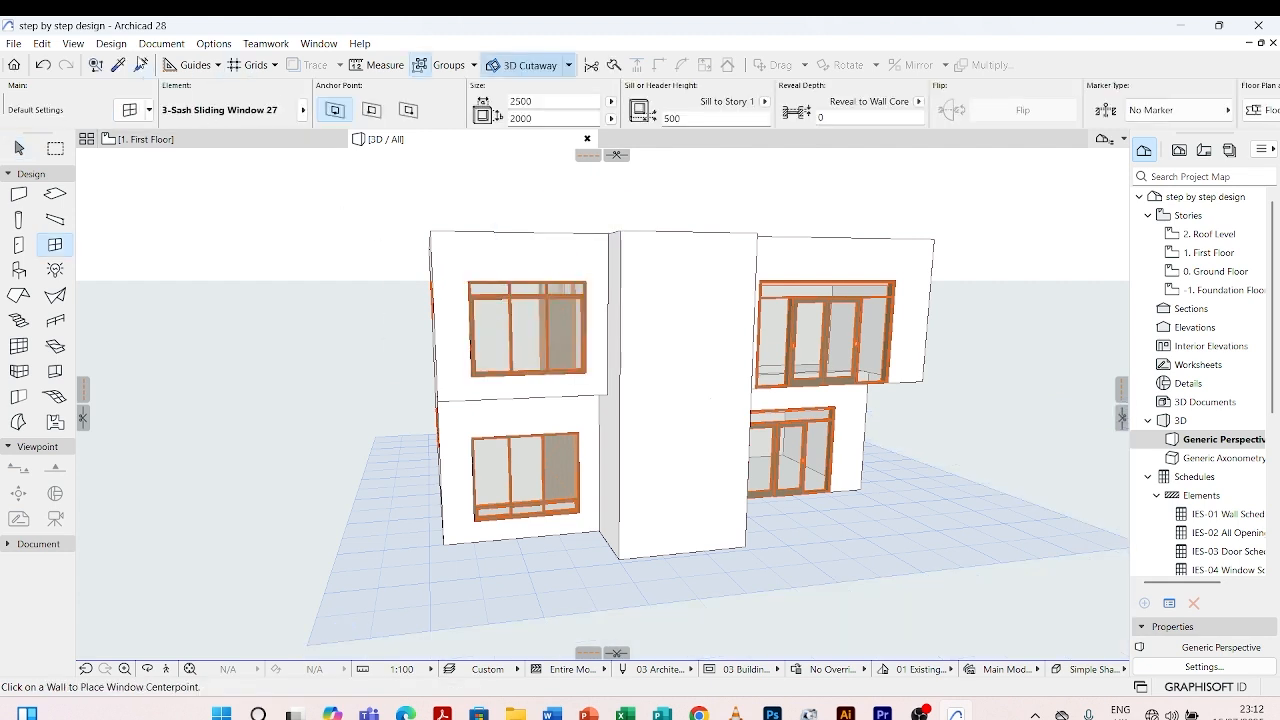
{"action": "left_click", "coordinate": [140, 66]}
{"action": "left_click", "coordinate": [480, 430]}
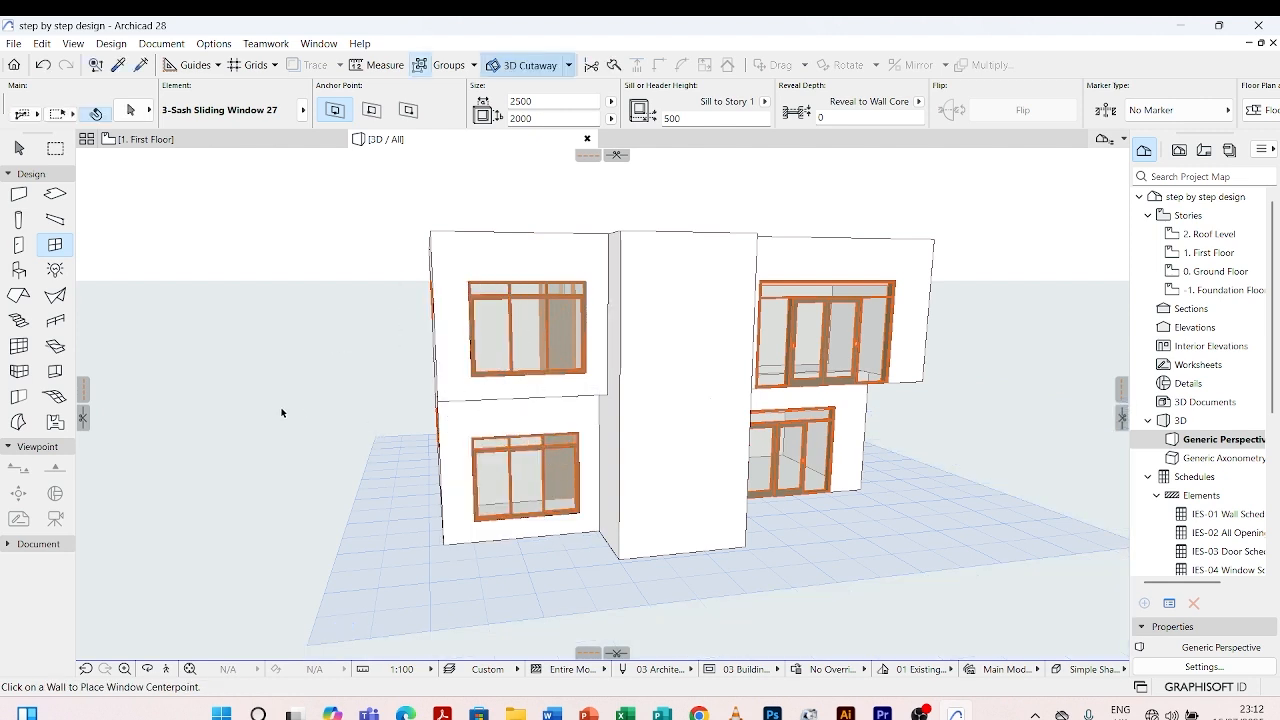
{"action": "right_click", "coordinate": [366, 402]}
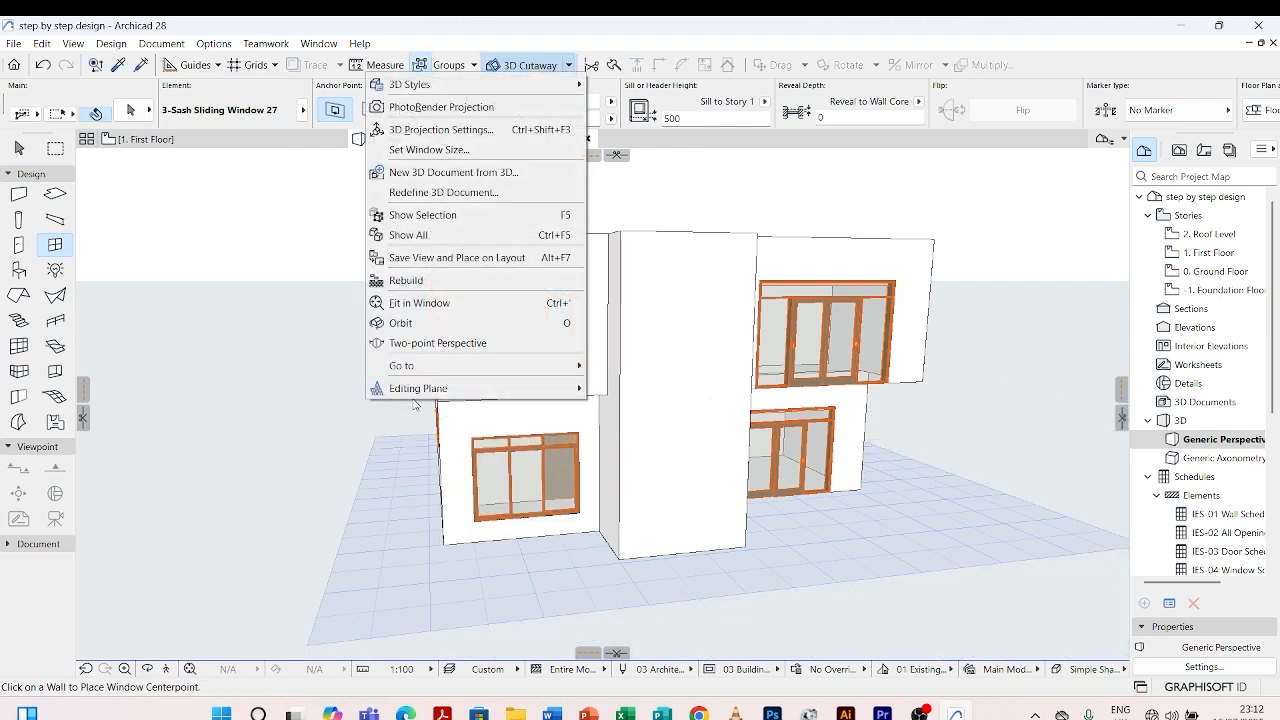
{"action": "left_click", "coordinate": [607, 213]}
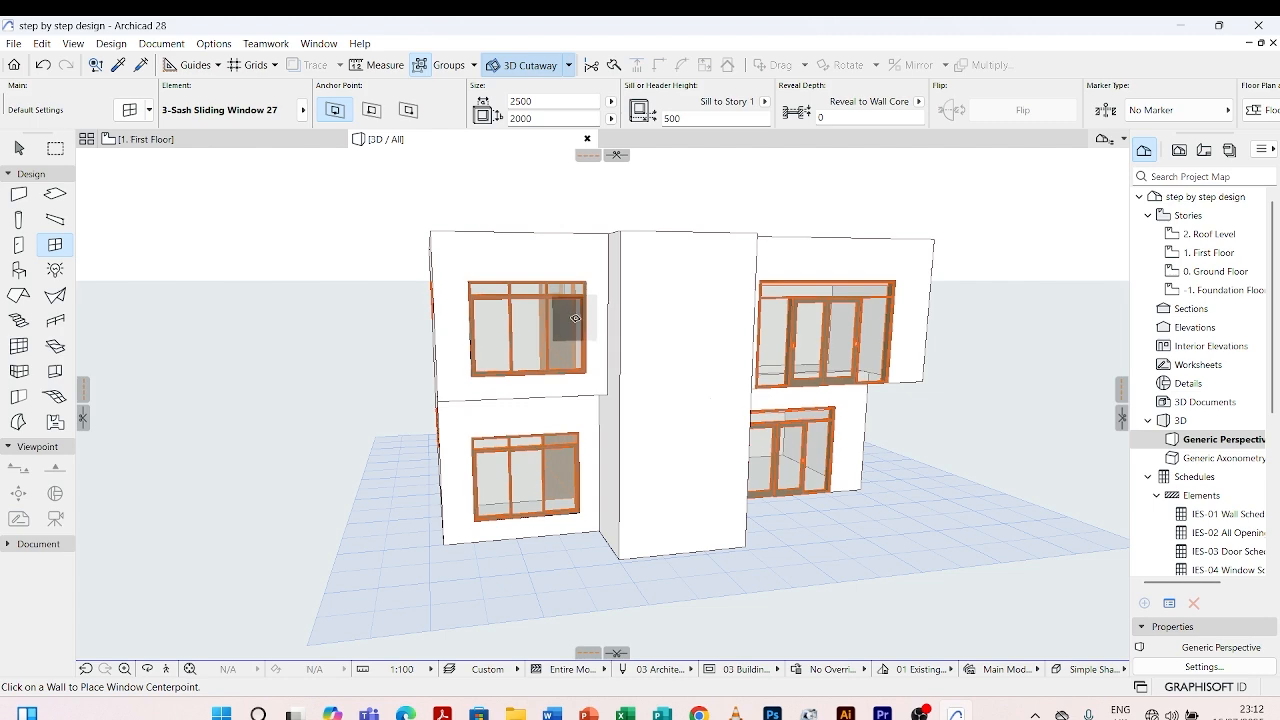
{"action": "key", "text": "Escape"}
{"action": "middle_click_drag", "start_coordinate": [580, 323], "coordinate": [517, 441], "text": "shift"}
{"action": "scroll", "coordinate": [538, 310], "scroll_direction": "down", "scroll_amount": 2}
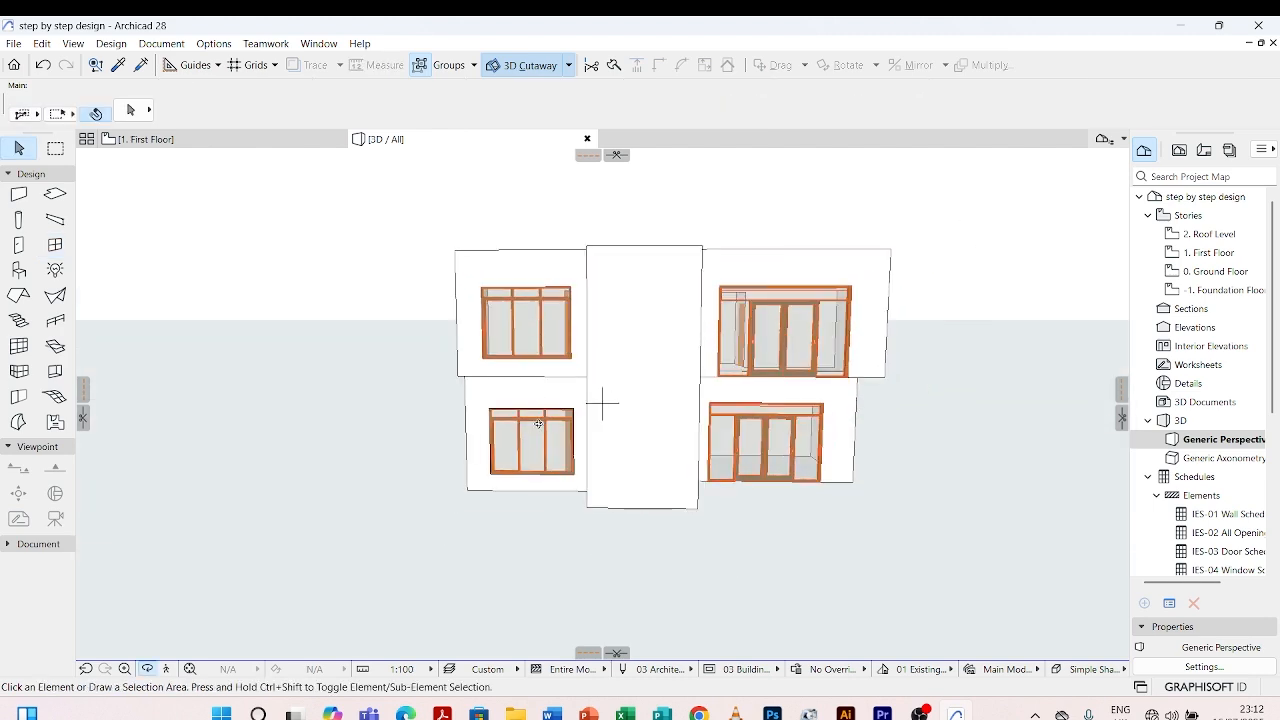
{"action": "middle_click_drag", "start_coordinate": [417, 435], "coordinate": [686, 517], "text": "shift"}
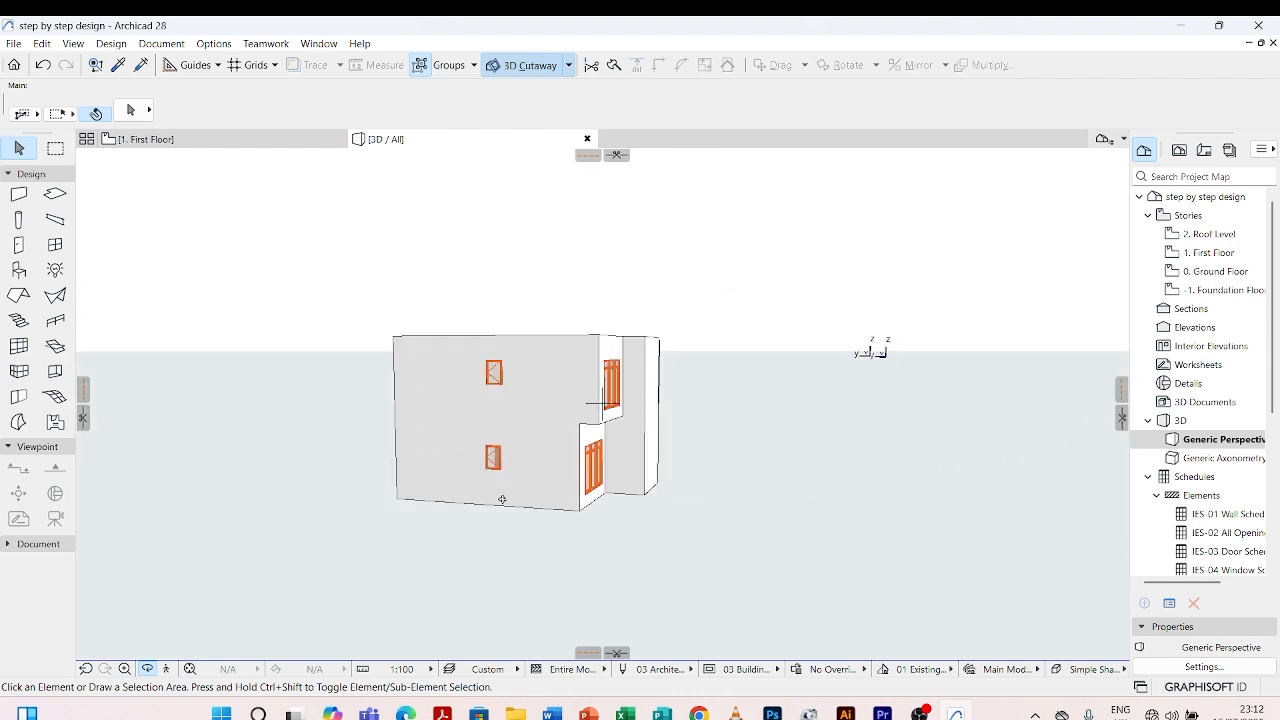
{"action": "middle_click_drag", "start_coordinate": [502, 499], "coordinate": [507, 426], "text": "shift"}
{"action": "middle_click_drag", "start_coordinate": [741, 440], "coordinate": [543, 323], "text": "shift"}
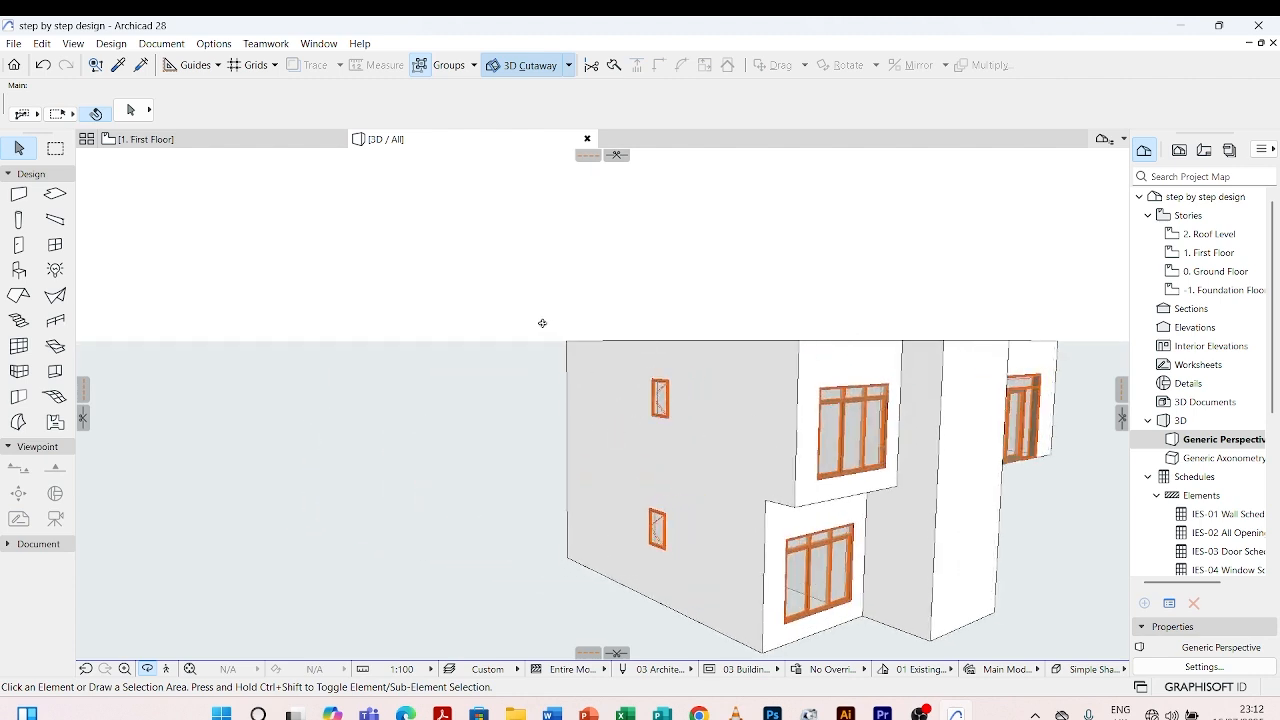
{"action": "left_click", "coordinate": [118, 64]}
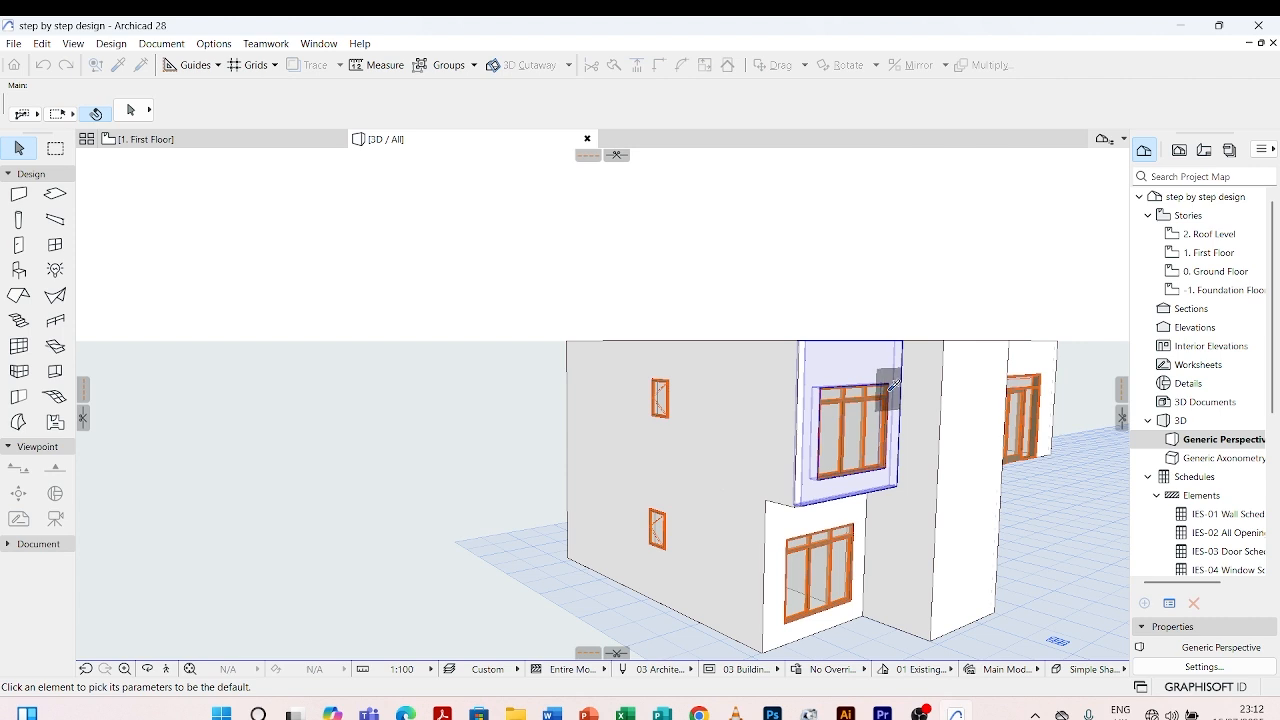
{"action": "left_click", "coordinate": [886, 420]}
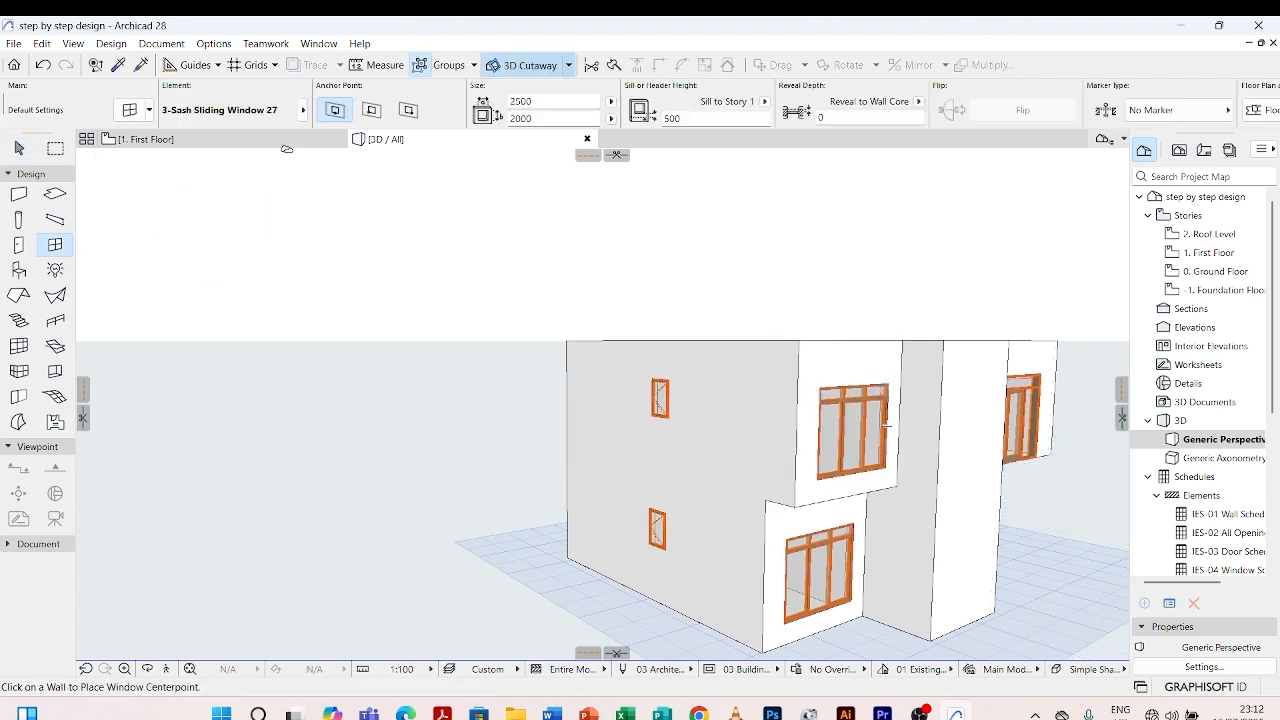
{"action": "left_click", "coordinate": [142, 66]}
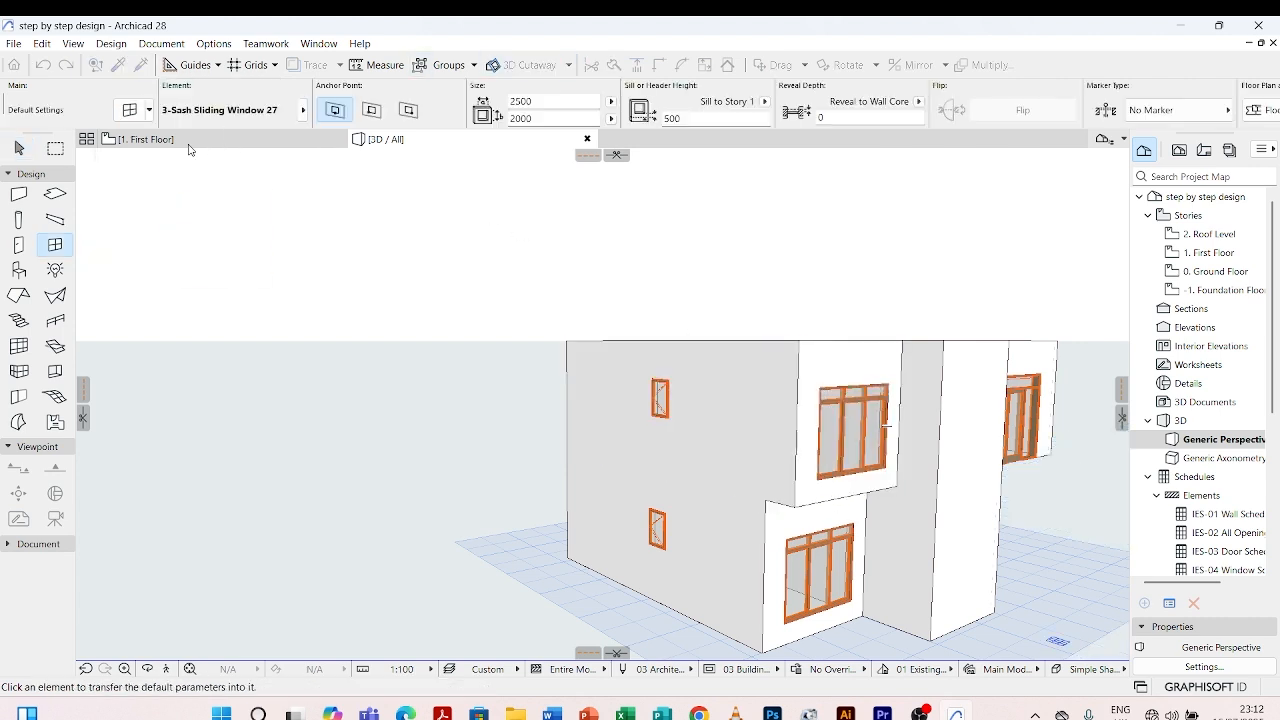
{"action": "middle_click_drag", "start_coordinate": [341, 485], "coordinate": [1007, 474], "text": "shift"}
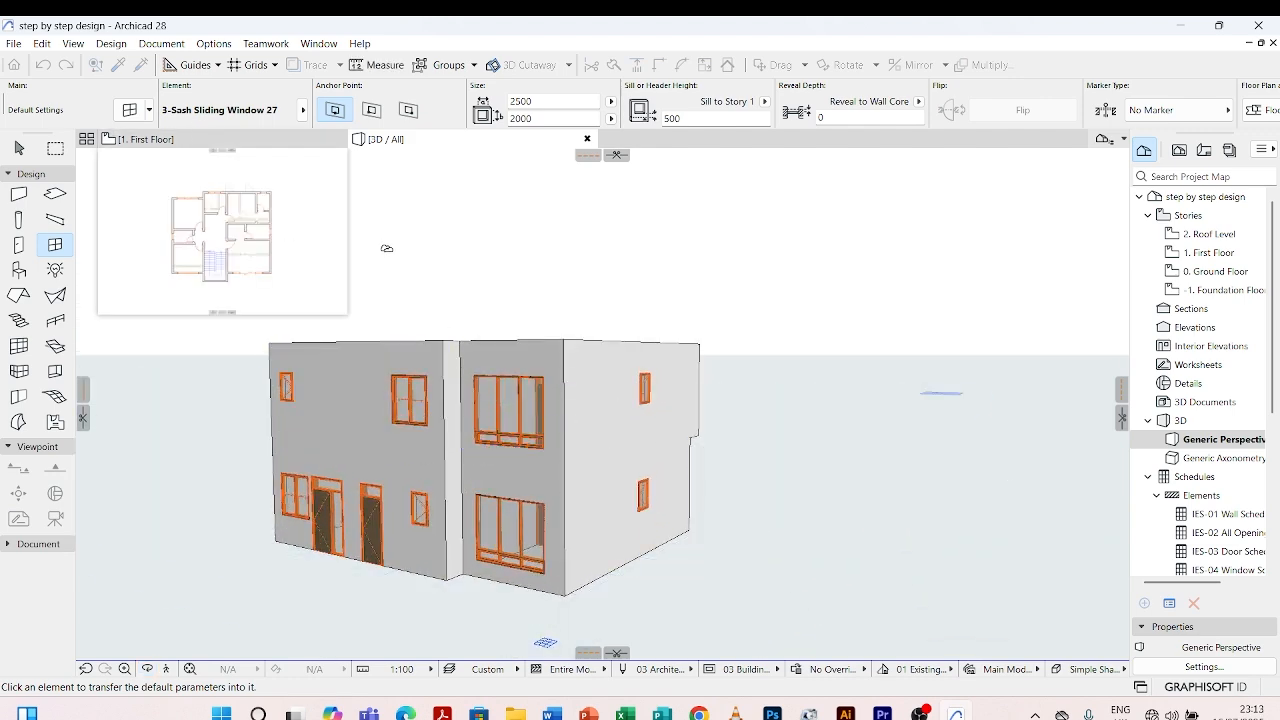
{"action": "scroll", "coordinate": [488, 431], "scroll_direction": "up", "scroll_amount": 3}
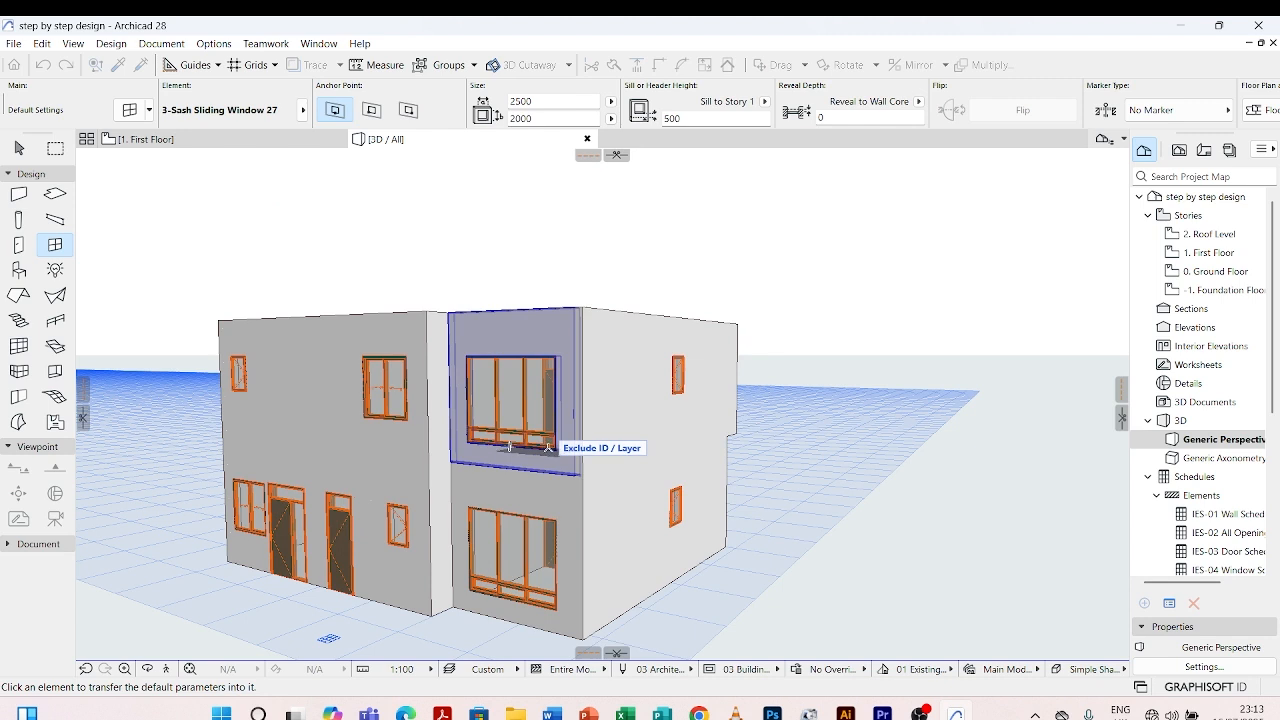
{"action": "scroll", "coordinate": [548, 448], "scroll_direction": "up", "scroll_amount": 2}
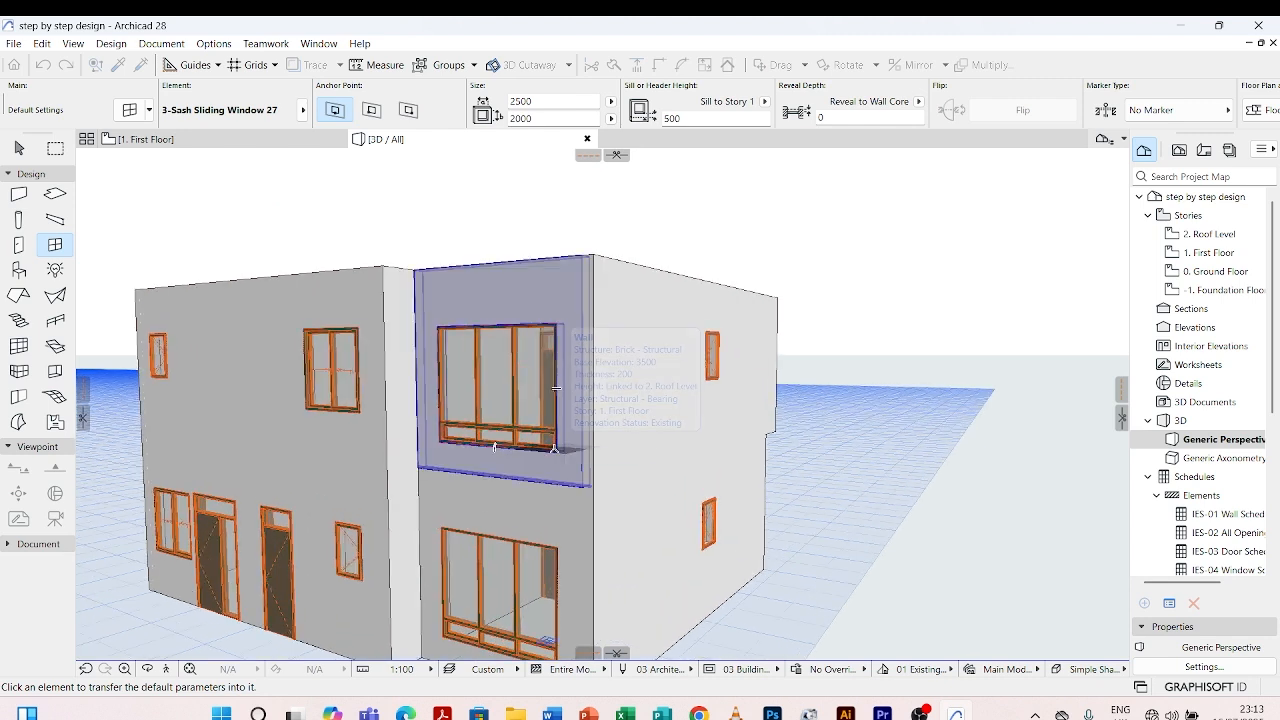
{"action": "key", "text": "Escape"}
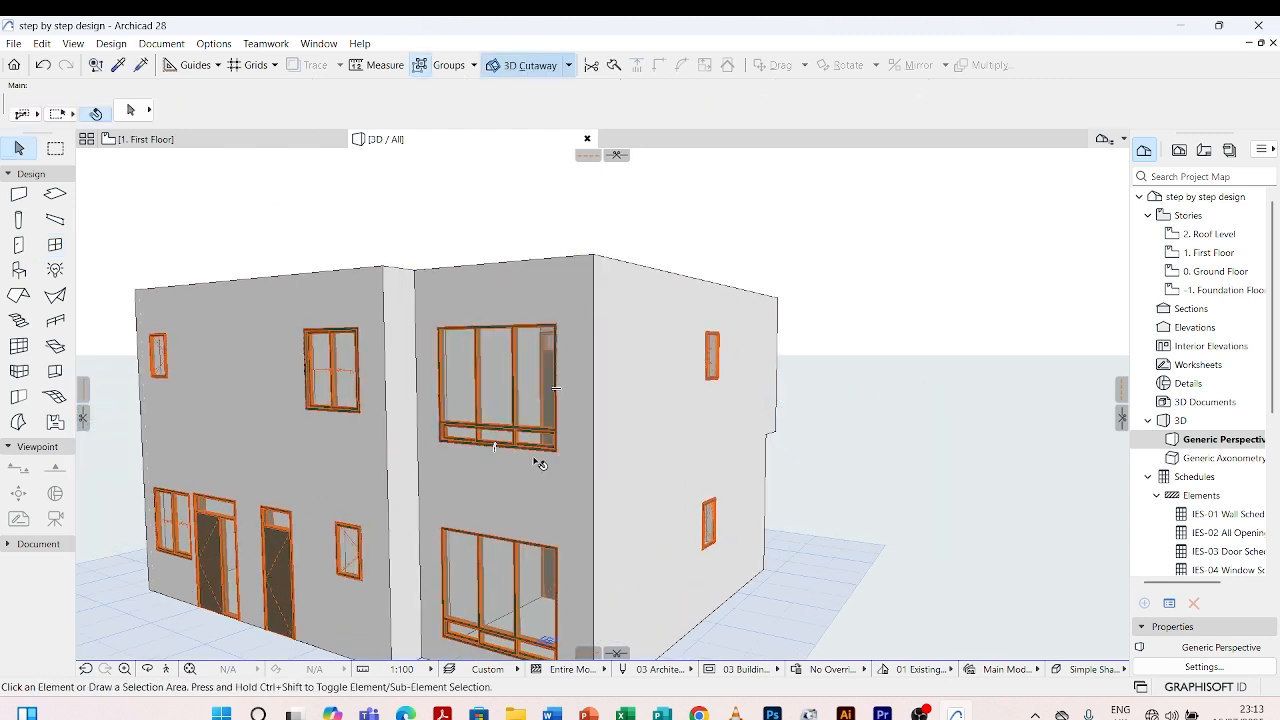
- Set the upper transom's horizontal height to 1700 mm on the first-floor three-sash sliding window of the facade with the two entrance doors
{"action": "left_click", "coordinate": [558, 451]}
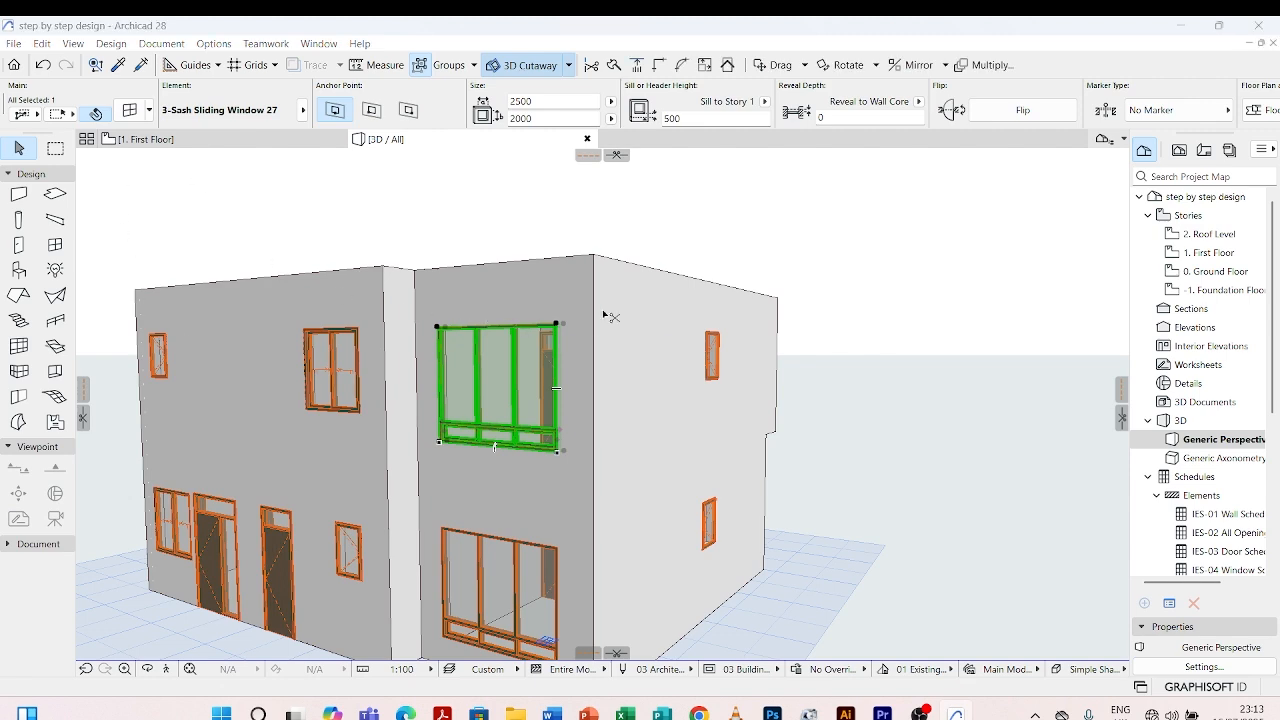
{"action": "key", "text": "ctrl+t"}
{"action": "left_click", "coordinate": [609, 205]}
{"action": "left_click", "coordinate": [610, 205]}
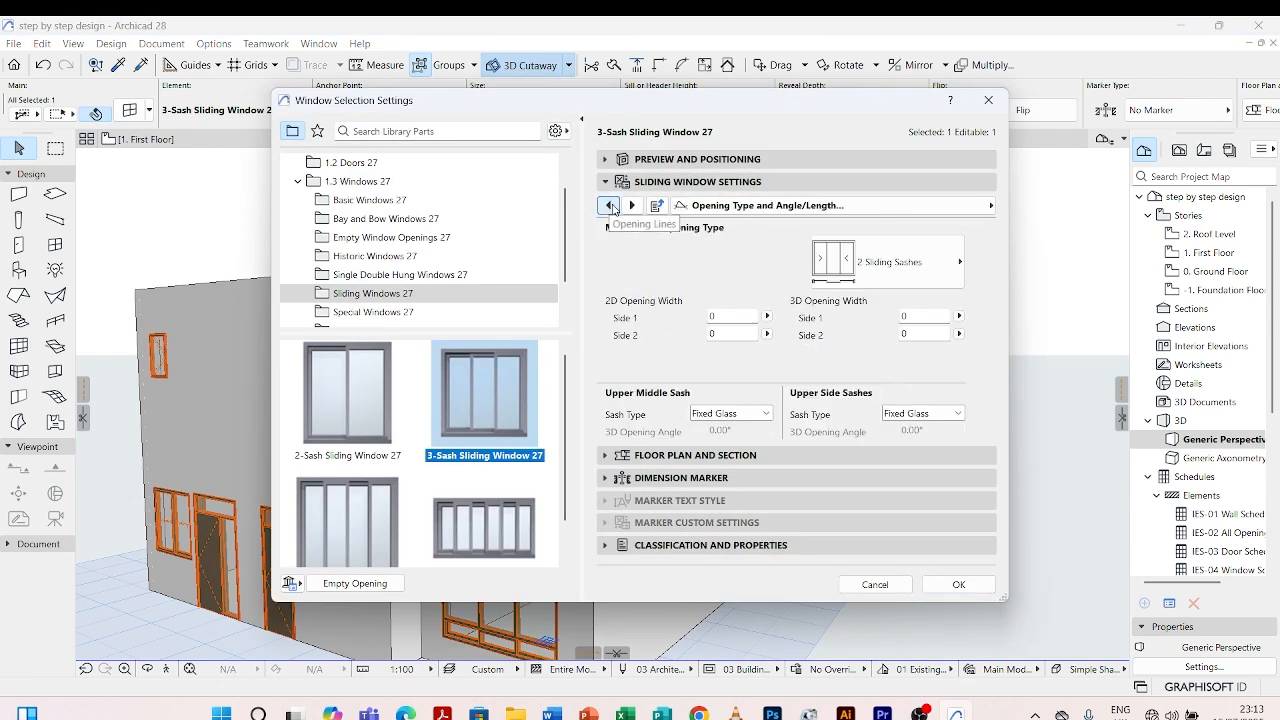
{"action": "left_click", "coordinate": [610, 205]}
{"action": "left_click", "coordinate": [610, 205]}
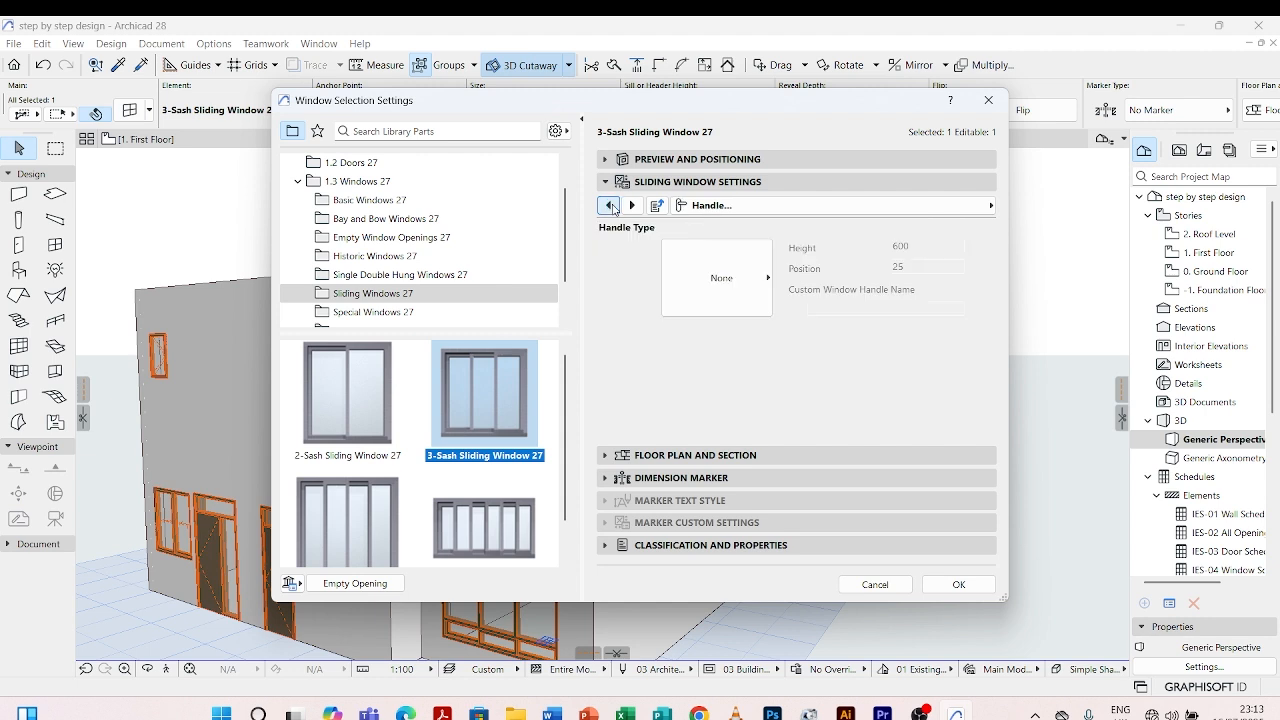
{"action": "left_click", "coordinate": [610, 205]}
{"action": "left_click", "coordinate": [610, 205]}
{"action": "left_click", "coordinate": [610, 205]}
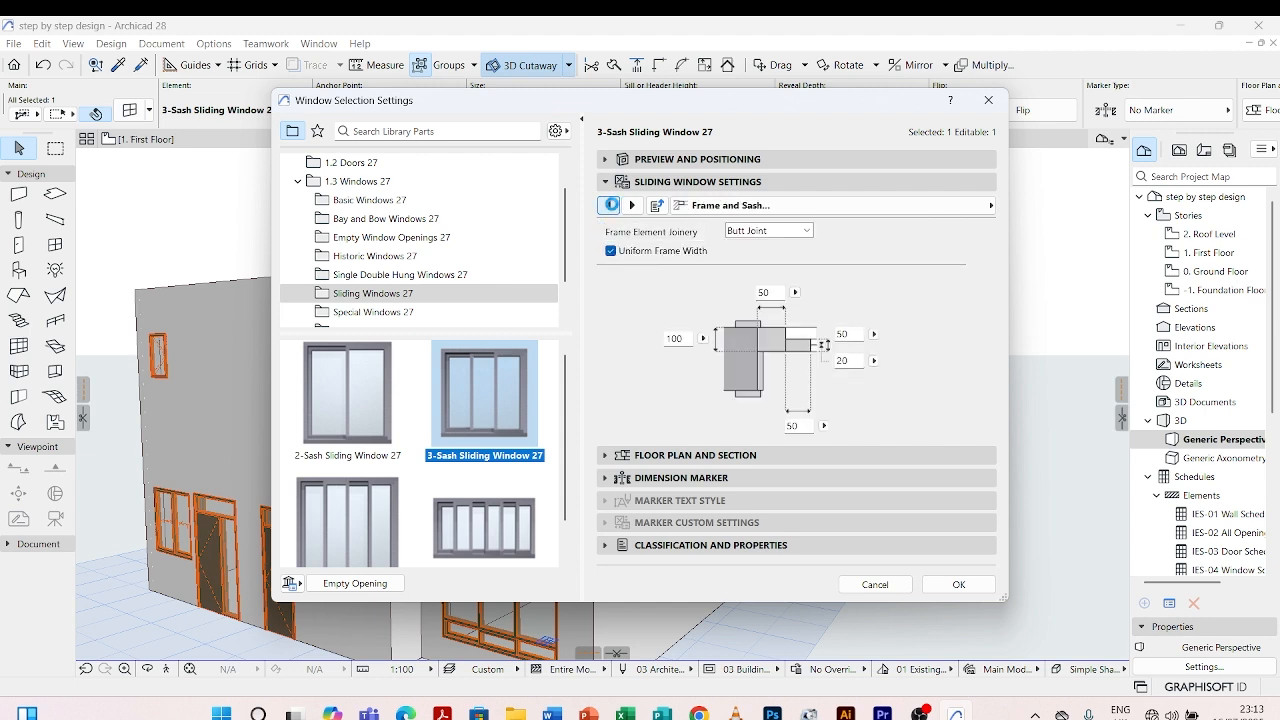
{"action": "left_click", "coordinate": [610, 205]}
{"action": "left_click", "coordinate": [610, 205]}
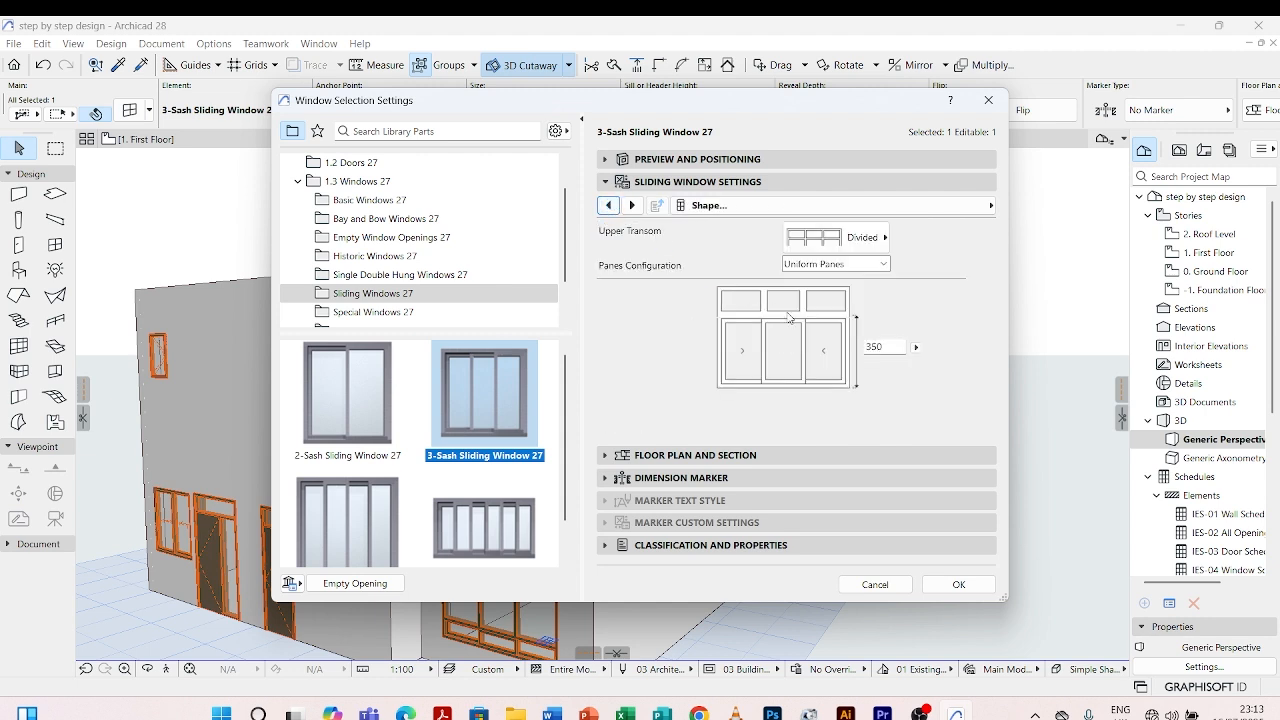
{"action": "left_click", "coordinate": [876, 346]}
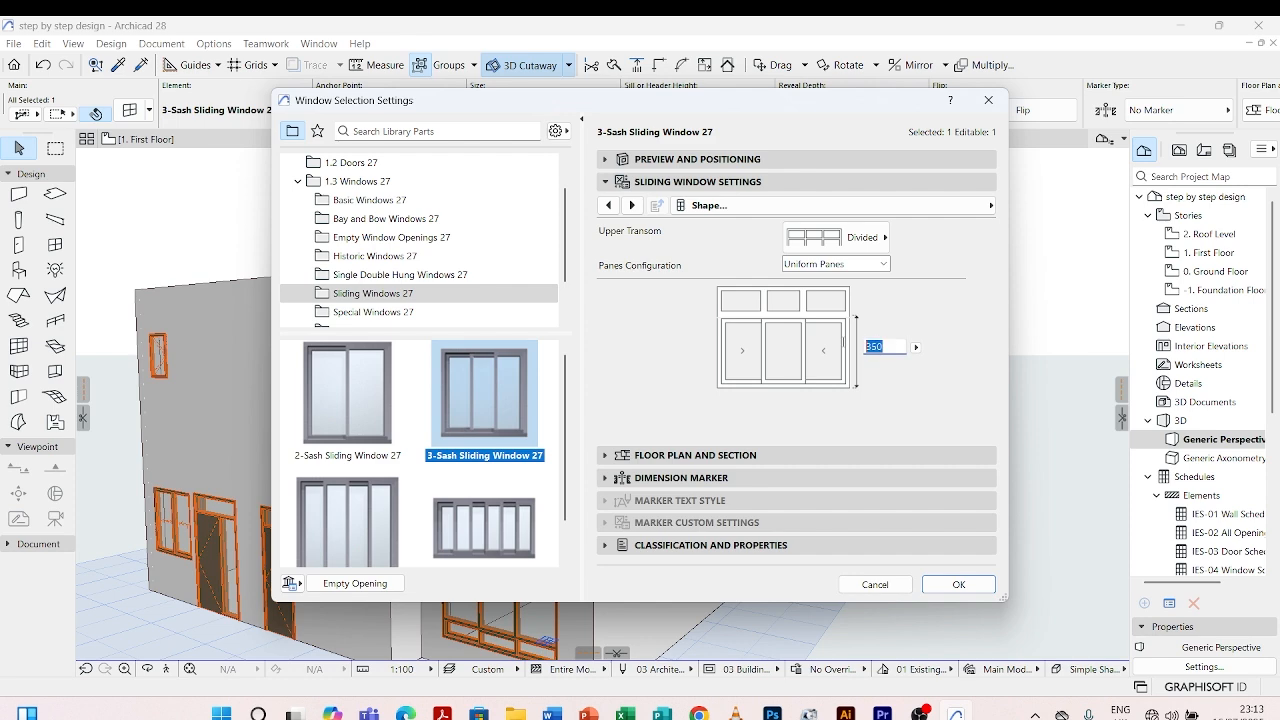
{"action": "type", "text": "1700"}
{"action": "left_click", "coordinate": [955, 584]}
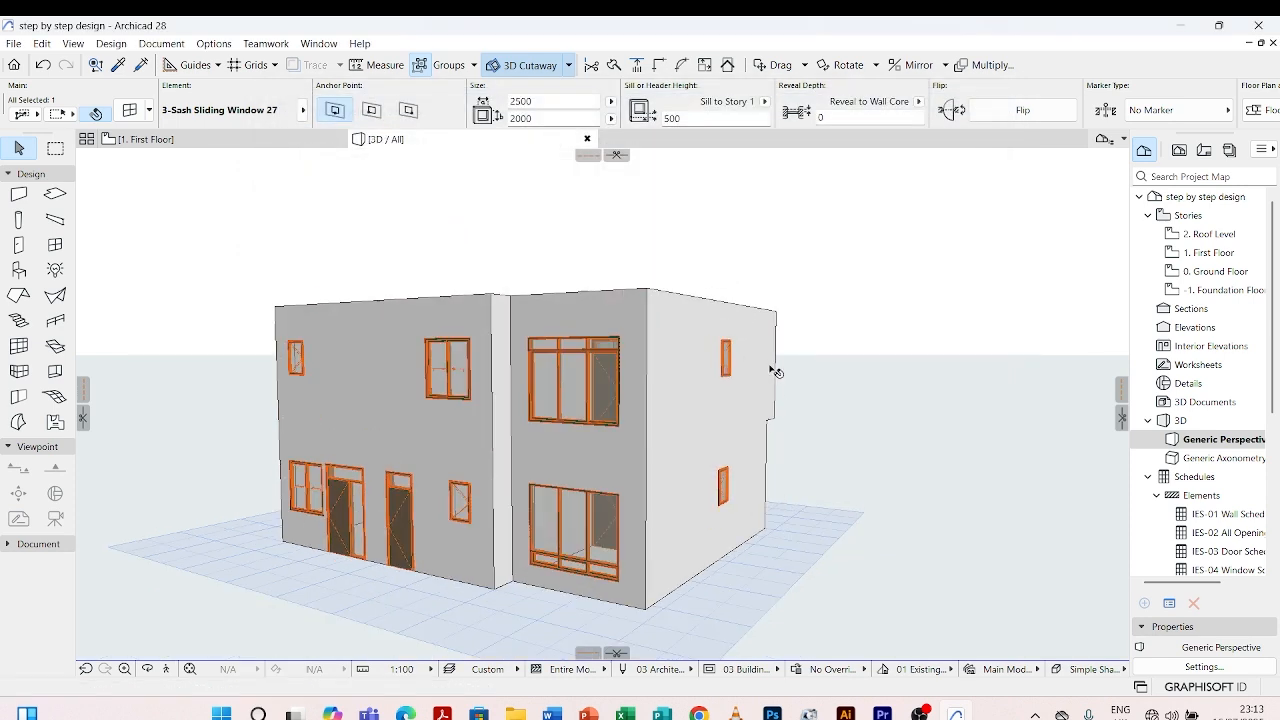
{"action": "left_click", "coordinate": [826, 317]}
- Set the upper transom's horizontal height to 1700 mm on the ground-floor three-sash window directly beneath the one just edited
{"action": "scroll", "coordinate": [640, 502], "scroll_direction": "up", "scroll_amount": 3}
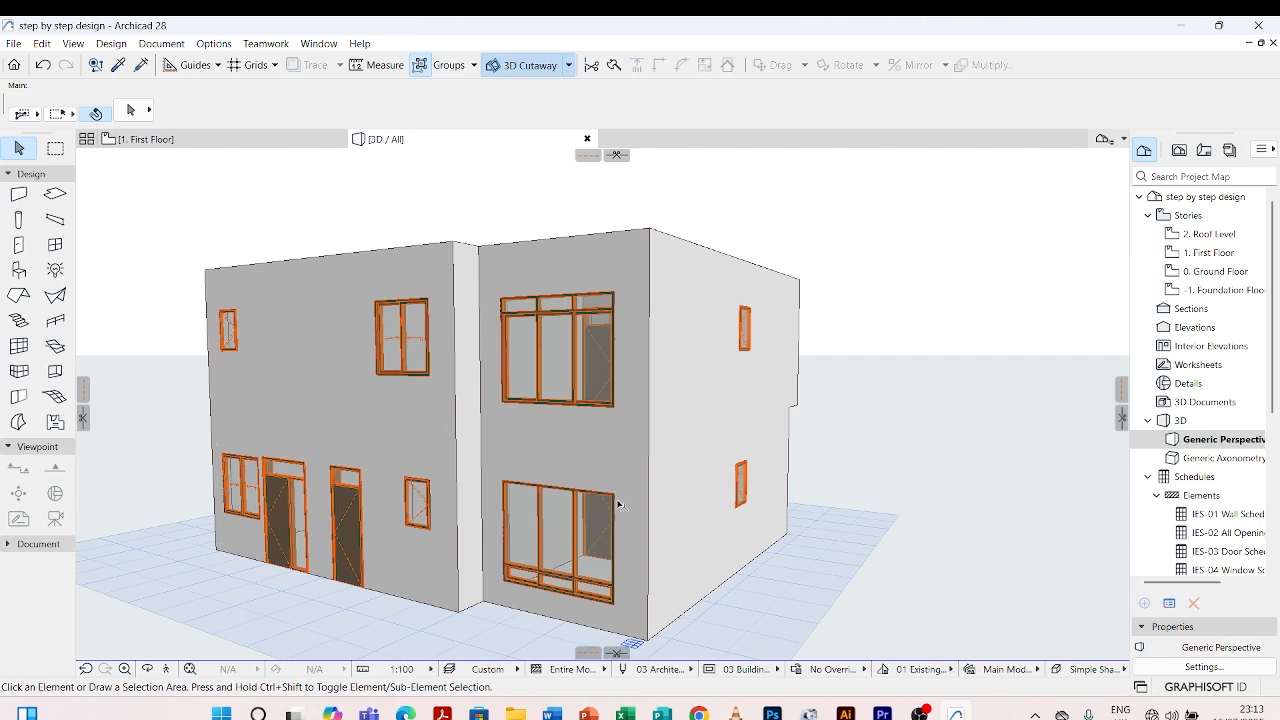
{"action": "left_click", "coordinate": [616, 506]}
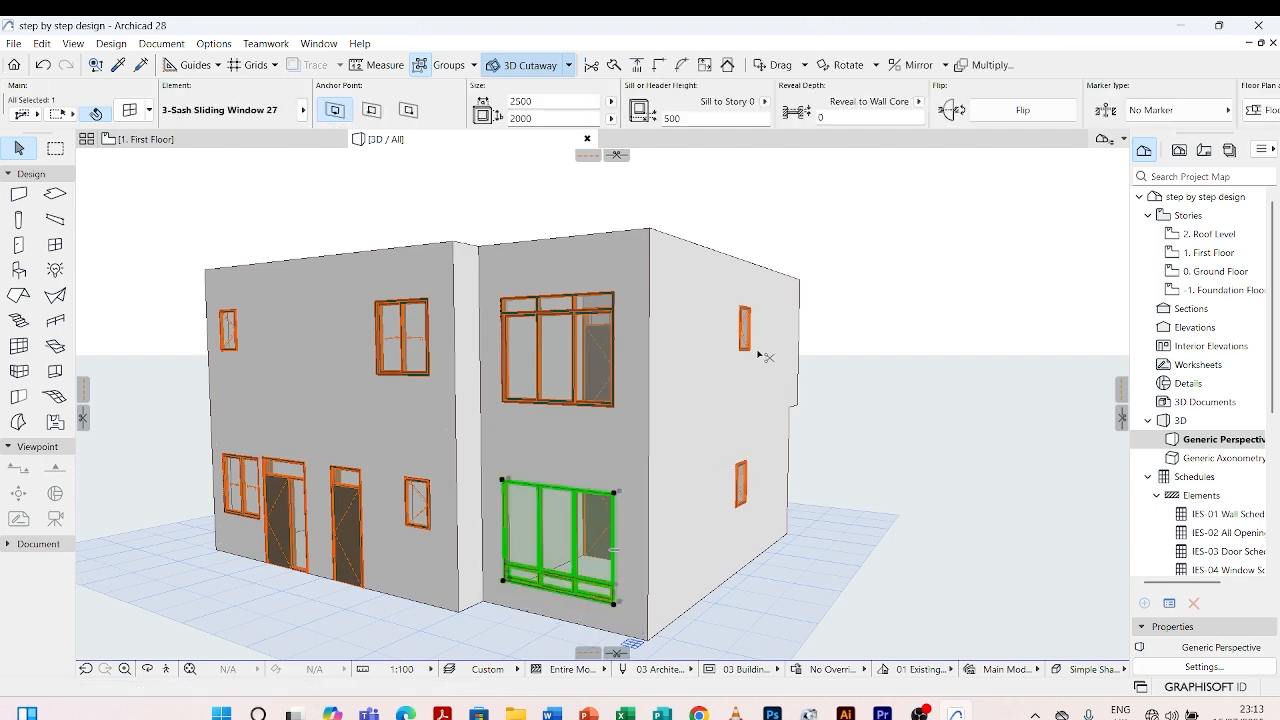
{"action": "key", "text": "ctrl+t"}
{"action": "left_click", "coordinate": [609, 205]}
{"action": "left_click", "coordinate": [609, 205]}
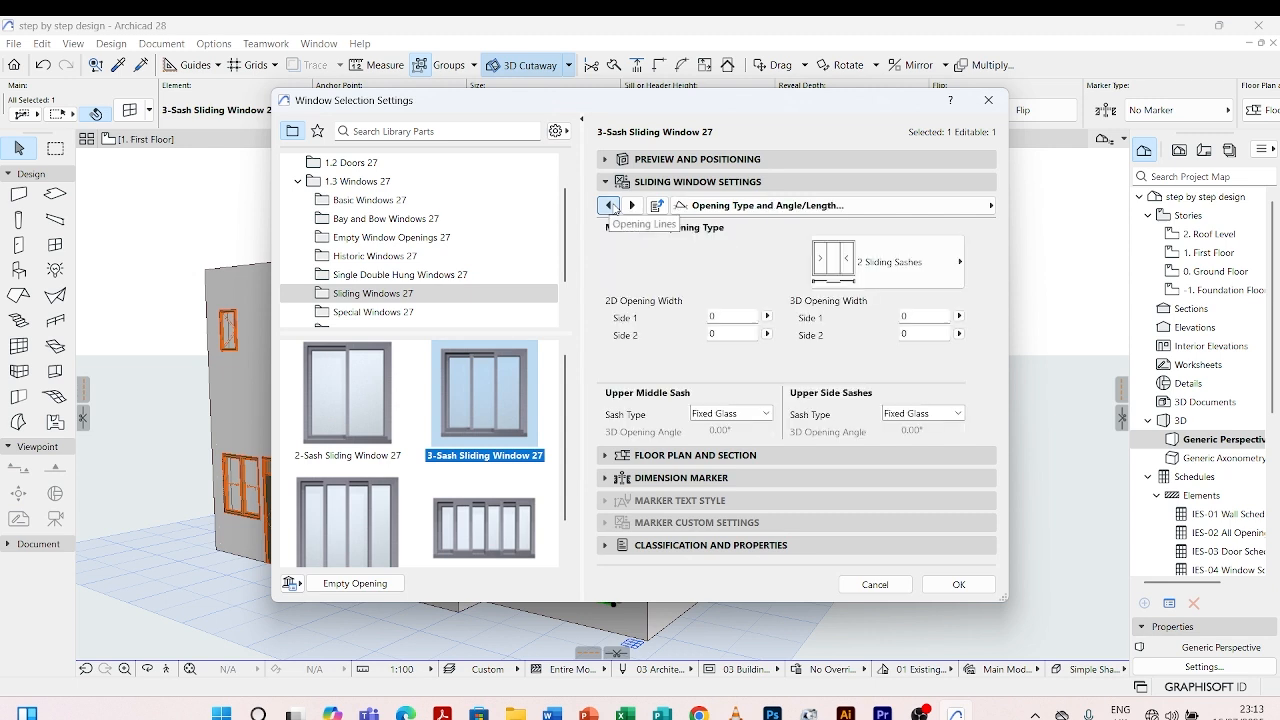
{"action": "left_click", "coordinate": [609, 205]}
{"action": "left_click", "coordinate": [609, 205]}
{"action": "left_click", "coordinate": [609, 205]}
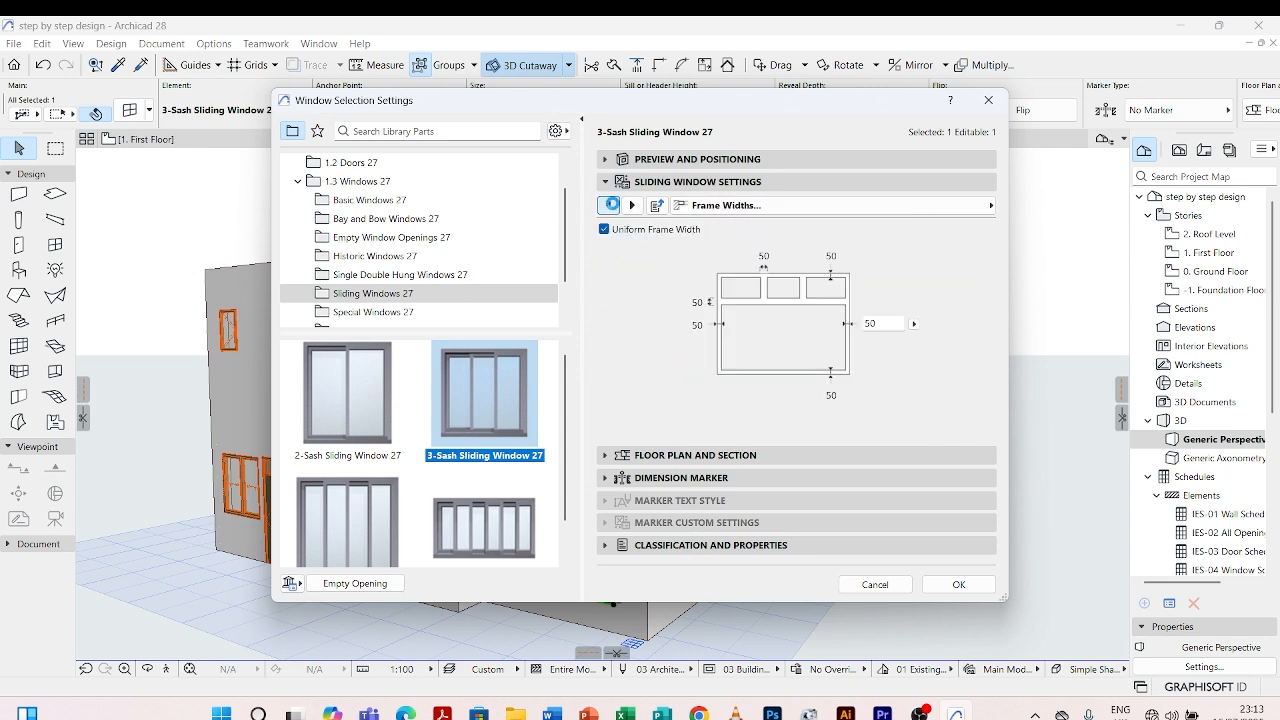
{"action": "left_click", "coordinate": [609, 205]}
{"action": "left_click", "coordinate": [609, 205]}
{"action": "left_click", "coordinate": [609, 205]}
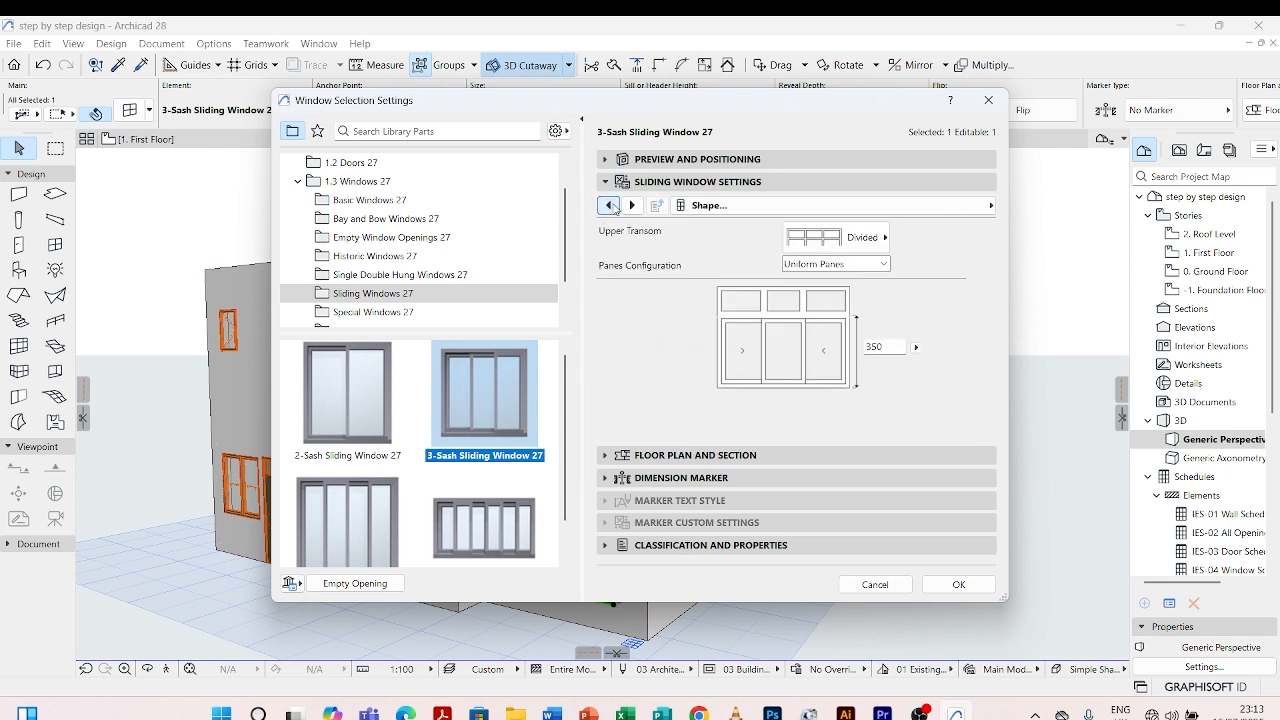
{"action": "left_click", "coordinate": [609, 205]}
{"action": "left_click", "coordinate": [632, 205]}
{"action": "double_click", "coordinate": [893, 346]}
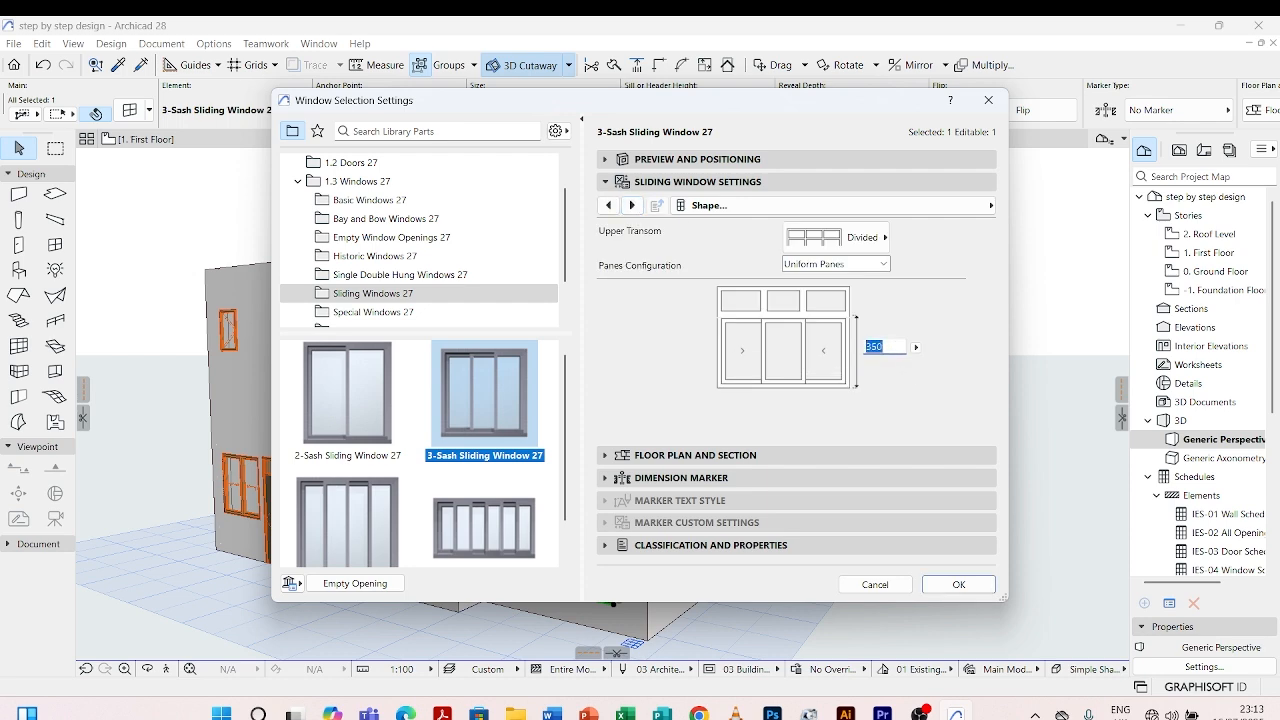
{"action": "type", "text": "1700"}
{"action": "left_click", "coordinate": [958, 585]}
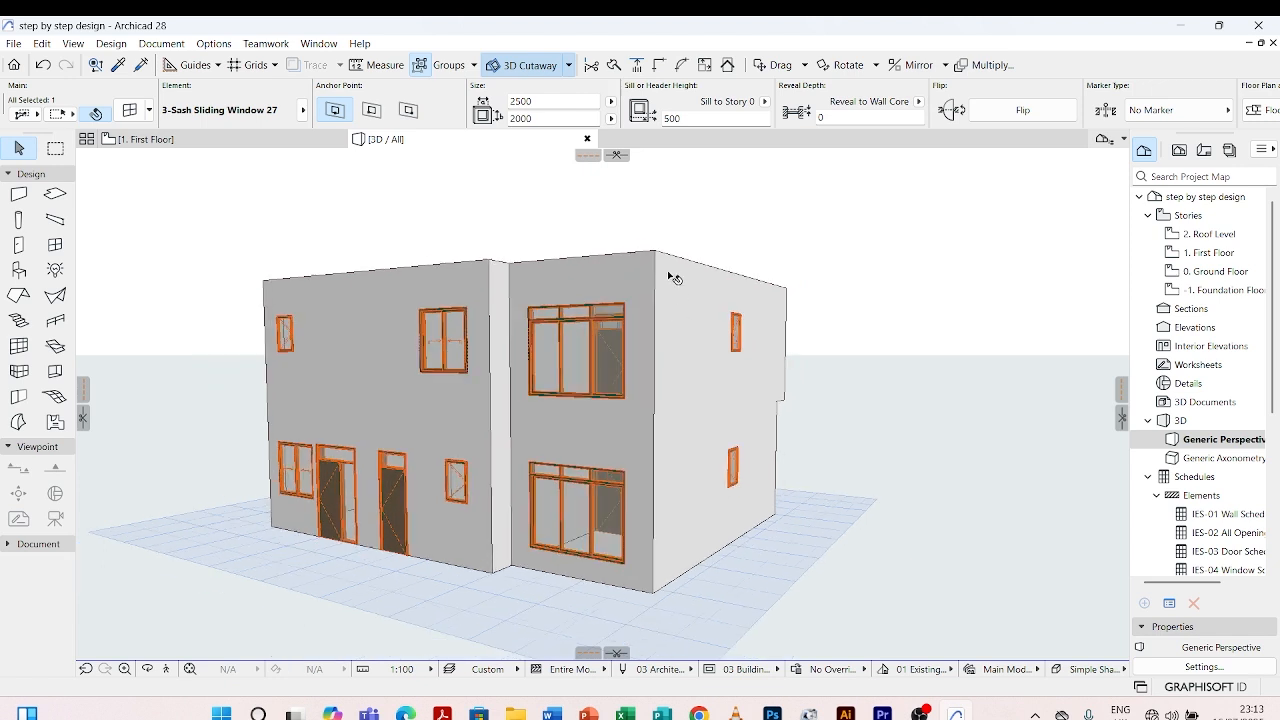
{"action": "left_click", "coordinate": [652, 232]}
- Examine the windows on all sides of the house in 3D, ending at the facade with the two entrance doors
{"action": "scroll", "coordinate": [556, 441], "scroll_direction": "down", "scroll_amount": 3}
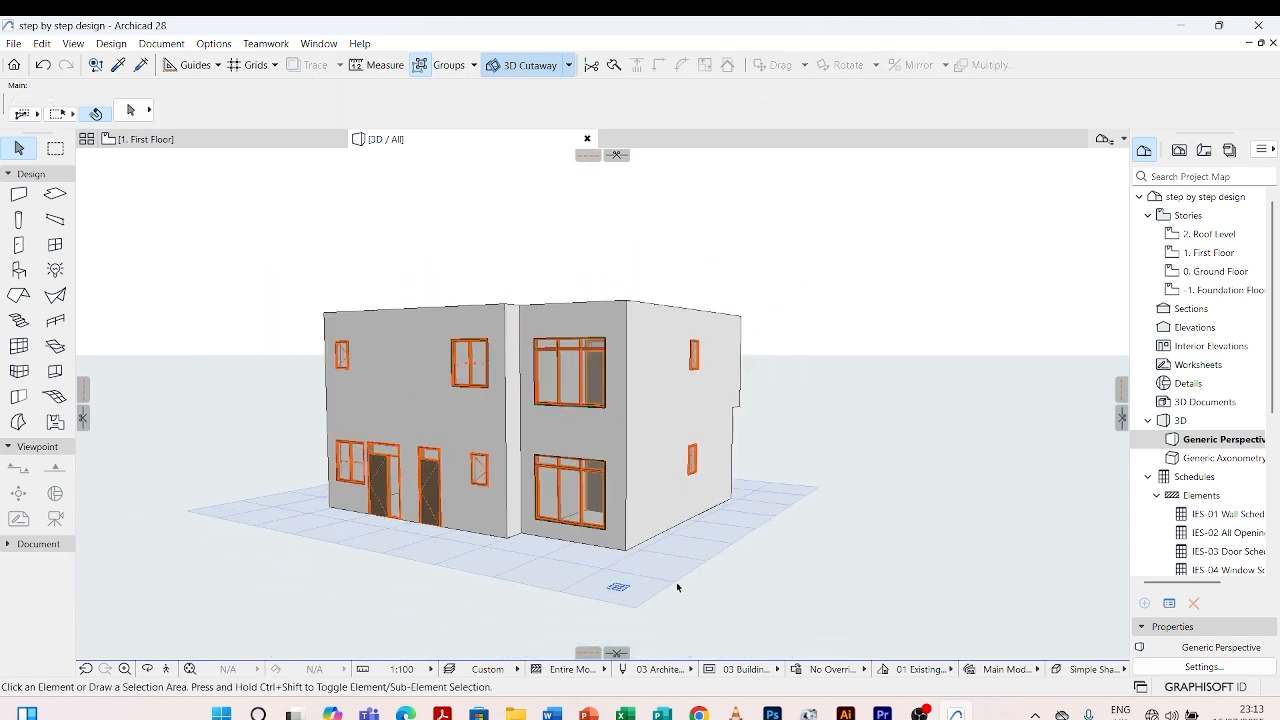
{"action": "middle_click_drag", "start_coordinate": [677, 587], "coordinate": [395, 463], "text": "shift"}
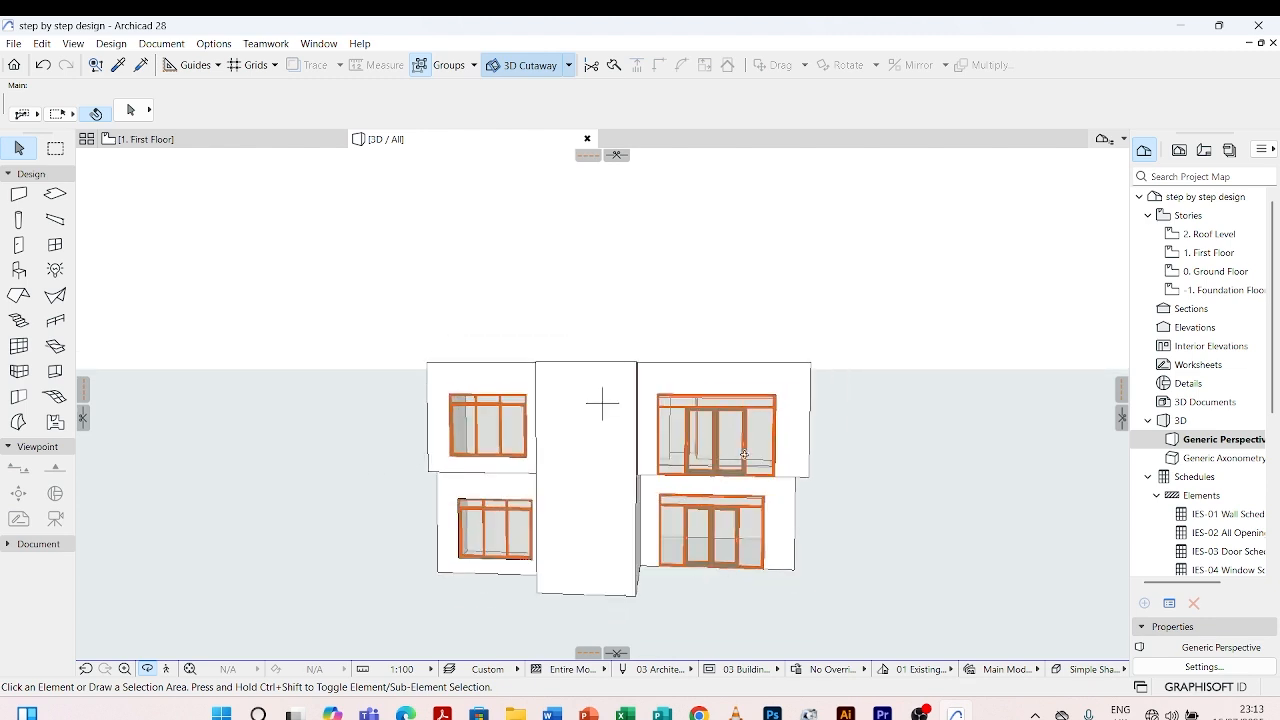
{"action": "mouse_move", "coordinate": [600, 406]}
{"action": "middle_mouse_down", "text": "shift"}
{"action": "mouse_move", "coordinate": [877, 429]}
{"action": "mouse_move", "coordinate": [457, 418]}
{"action": "mouse_move", "coordinate": [600, 410]}
{"action": "middle_mouse_up", "text": "shift"}
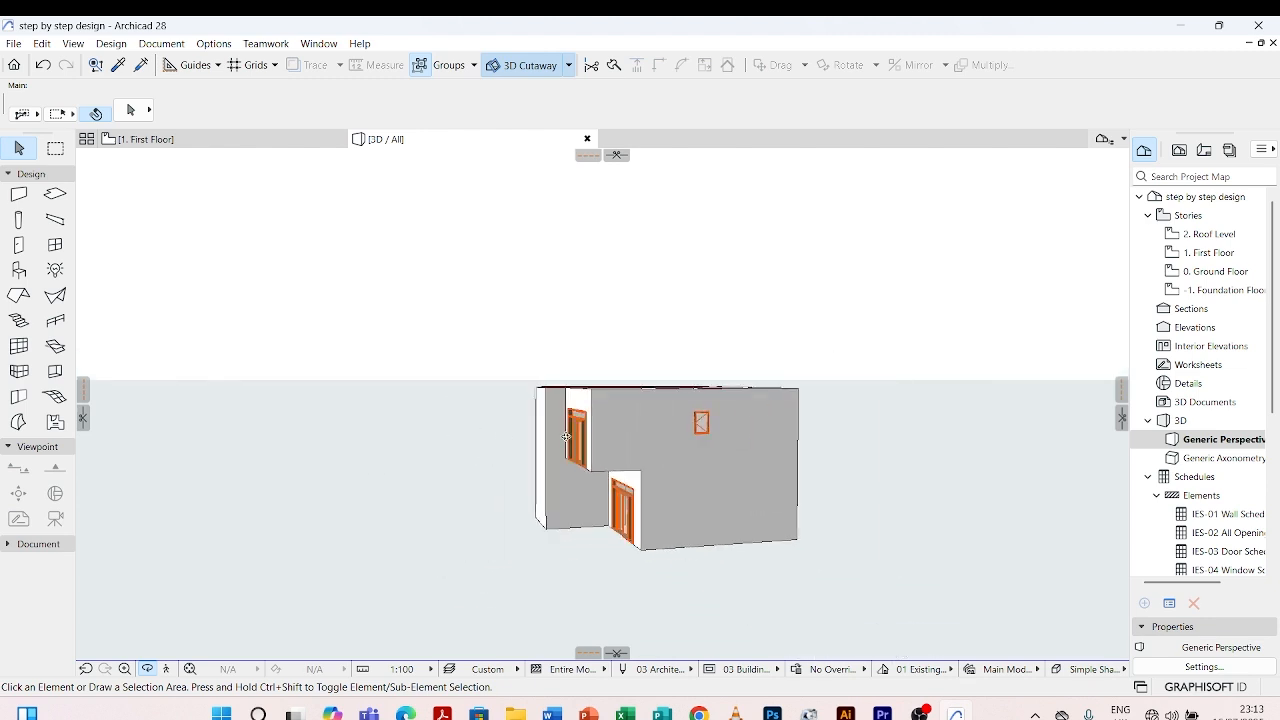
{"action": "middle_click_drag", "start_coordinate": [814, 451], "coordinate": [366, 420], "text": "shift"}
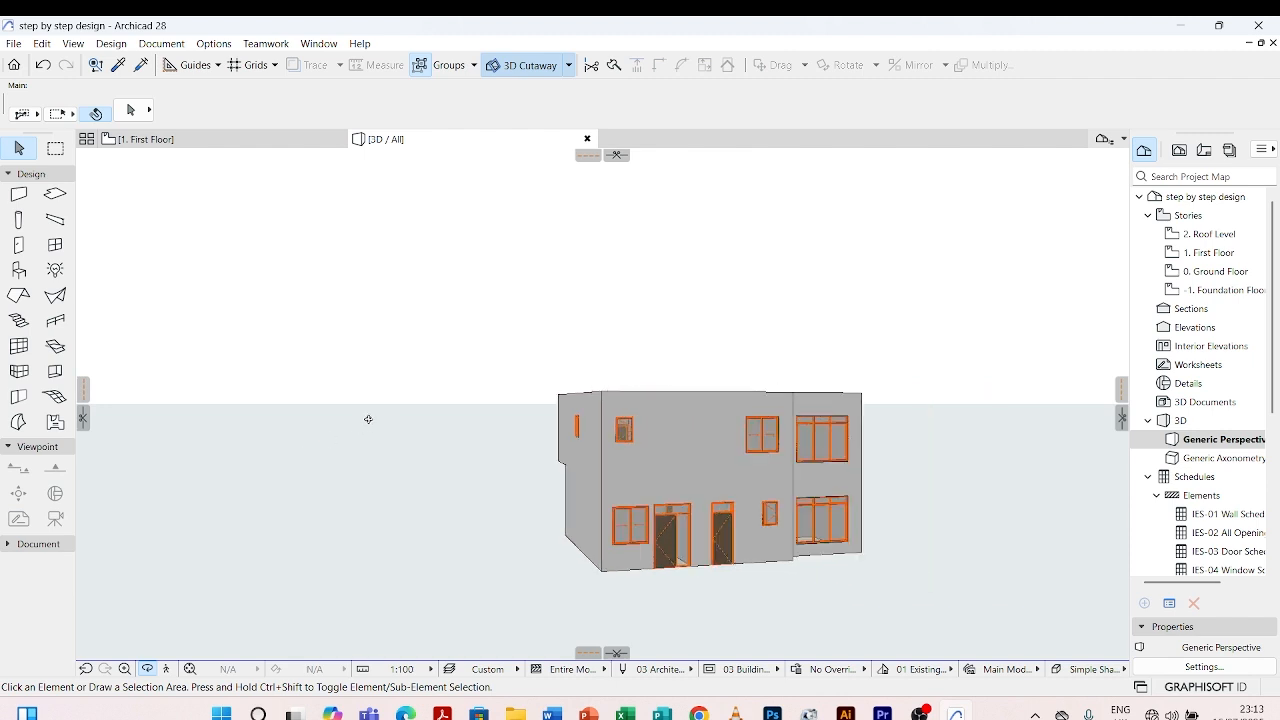
{"action": "middle_click_drag", "start_coordinate": [858, 502], "coordinate": [769, 496], "text": "shift"}
{"action": "scroll", "coordinate": [819, 467], "scroll_direction": "up", "scroll_amount": 1}
{"action": "scroll", "coordinate": [819, 467], "scroll_direction": "up", "scroll_amount": 3}
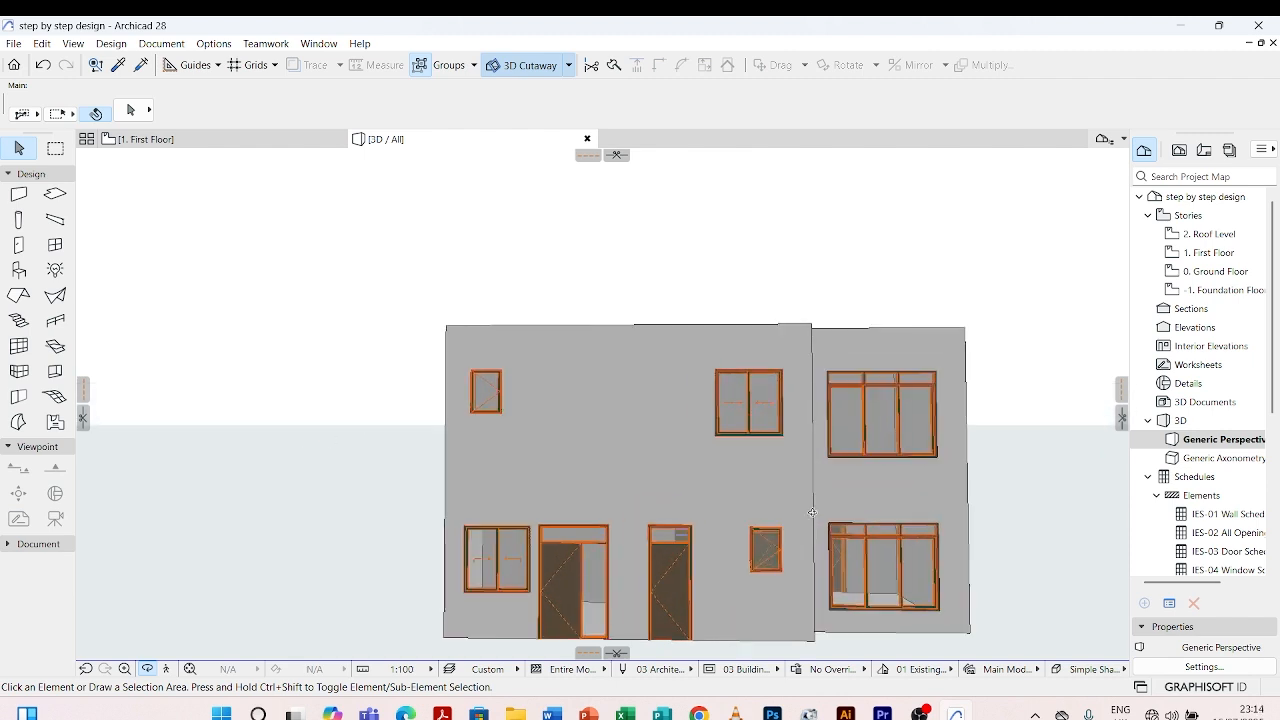
{"action": "scroll", "coordinate": [780, 522], "scroll_direction": "down", "scroll_amount": 1}
{"action": "scroll", "coordinate": [780, 560], "scroll_direction": "up", "scroll_amount": 1}
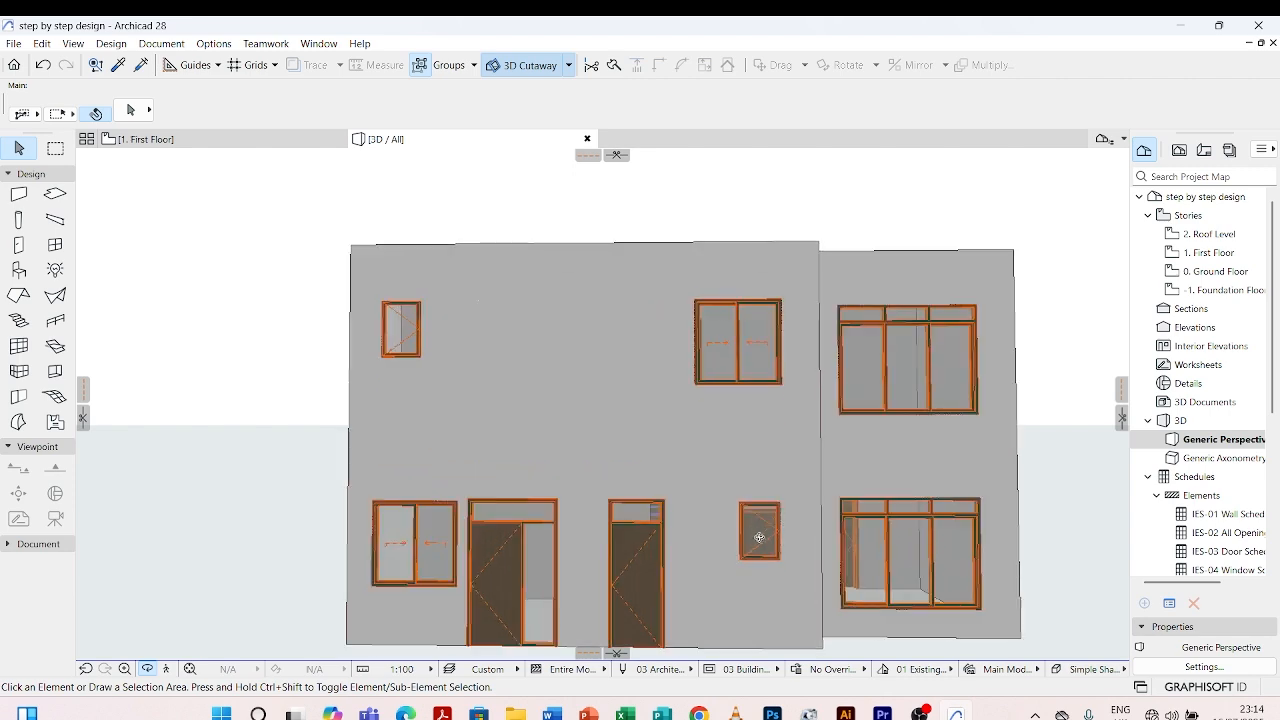
{"action": "key", "text": "Escape"}
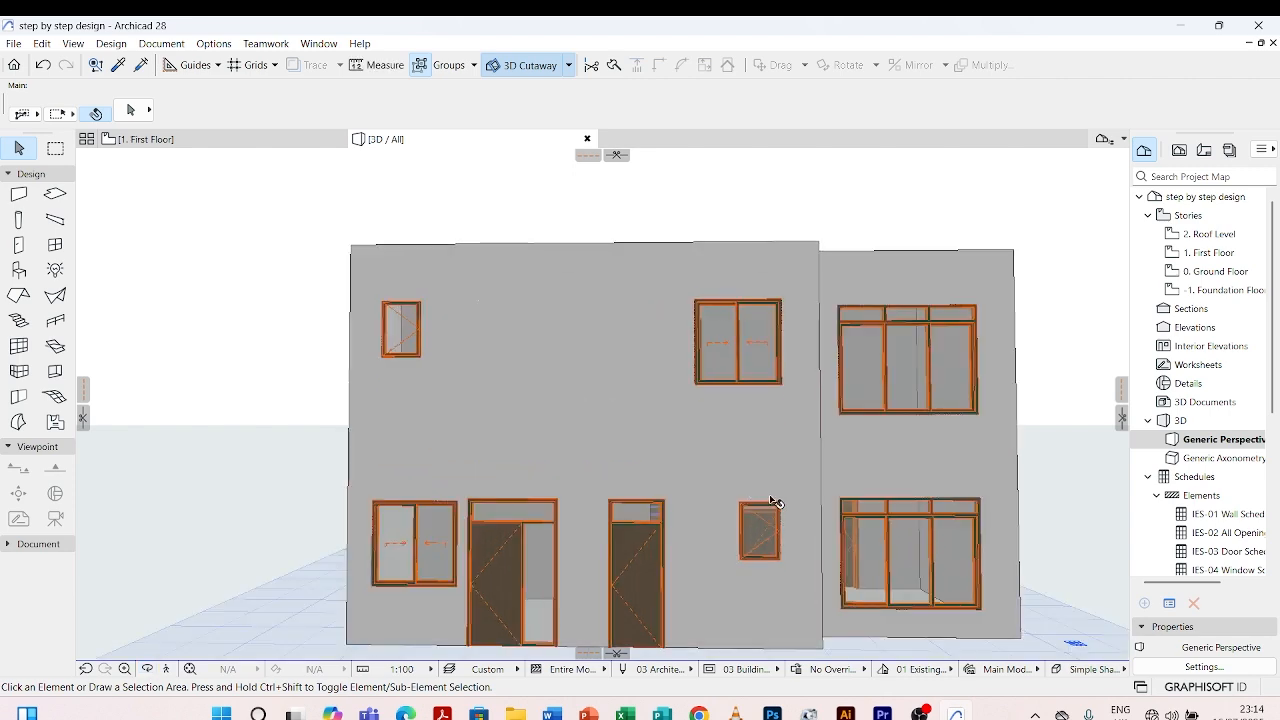
- Set the panes configuration to Custom on the first-floor two-sash sliding window of the facade with the two entrance doors
{"action": "left_click", "coordinate": [781, 384]}
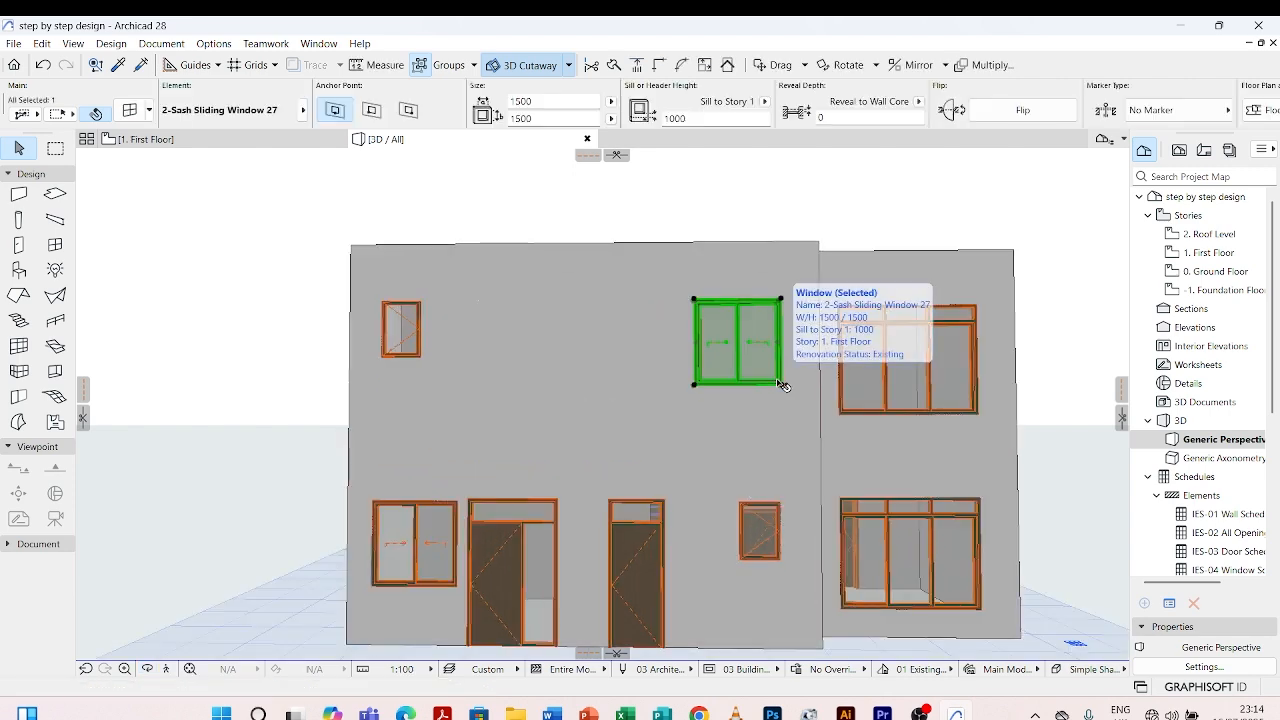
{"action": "double_click", "coordinate": [781, 384]}
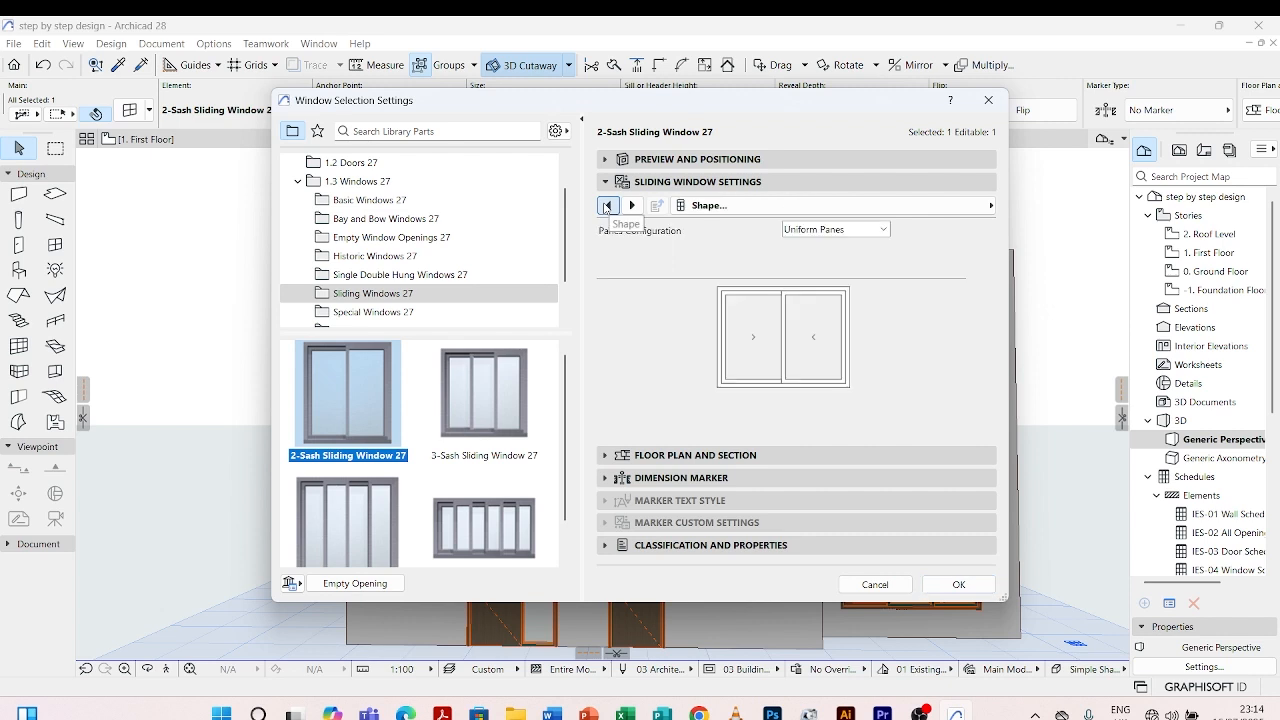
{"action": "left_click", "coordinate": [606, 206]}
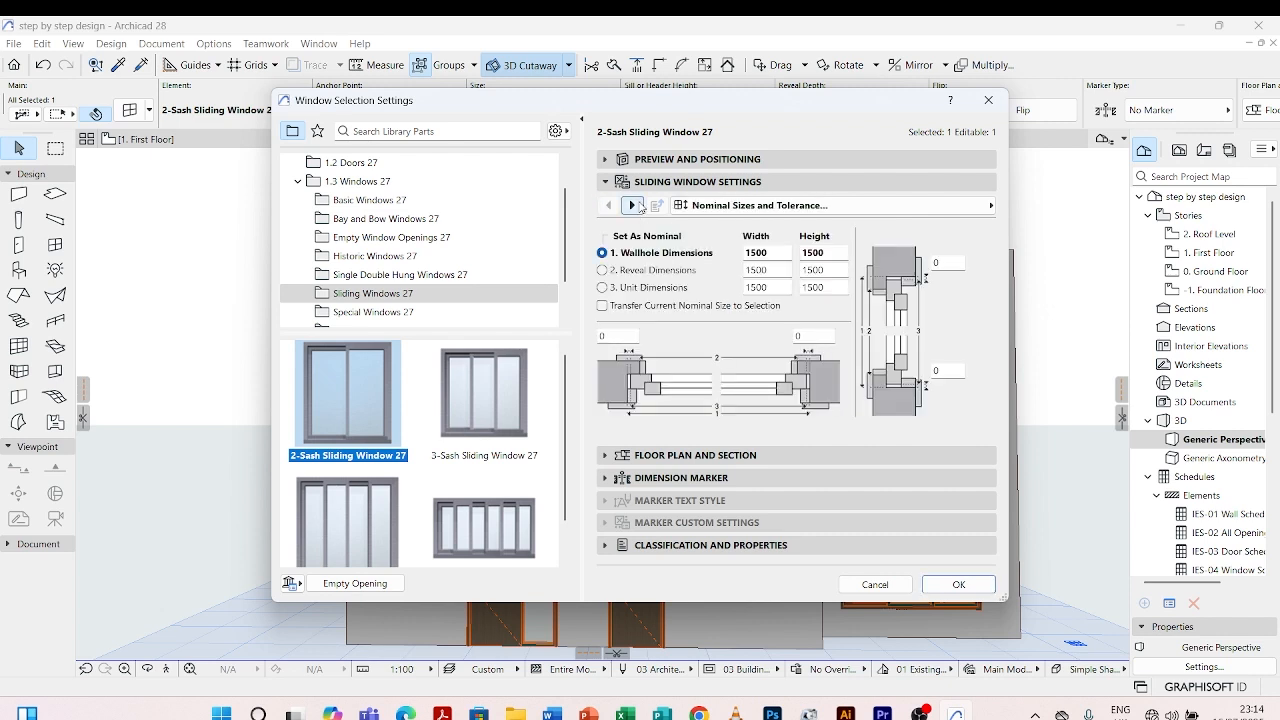
{"action": "left_click", "coordinate": [634, 205]}
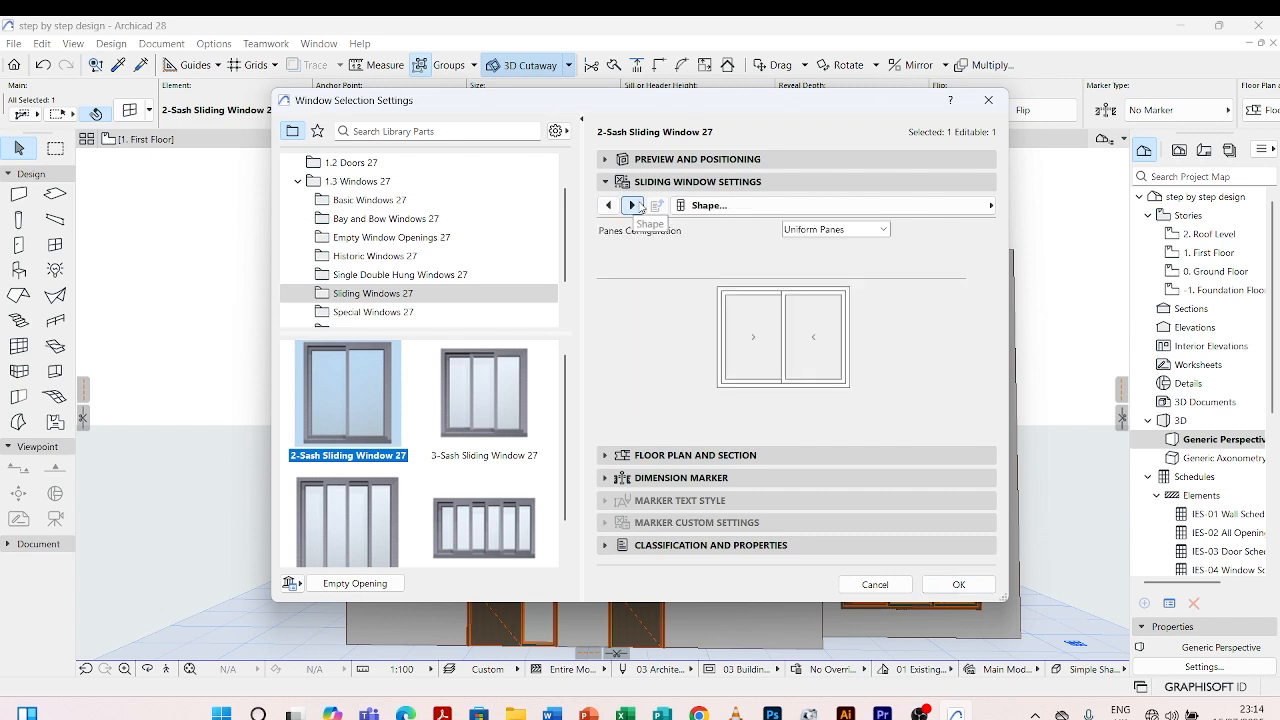
{"action": "left_click", "coordinate": [882, 231]}
{"action": "left_click", "coordinate": [874, 258]}
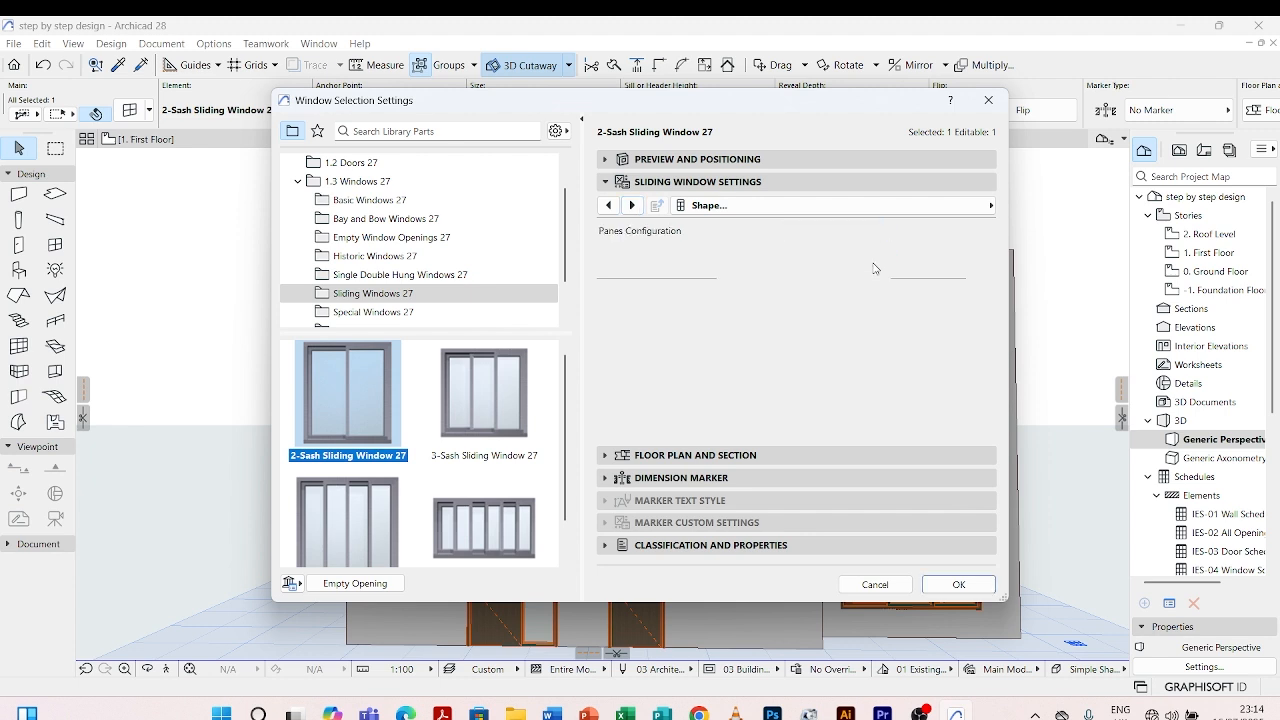
{"action": "left_click", "coordinate": [881, 231]}
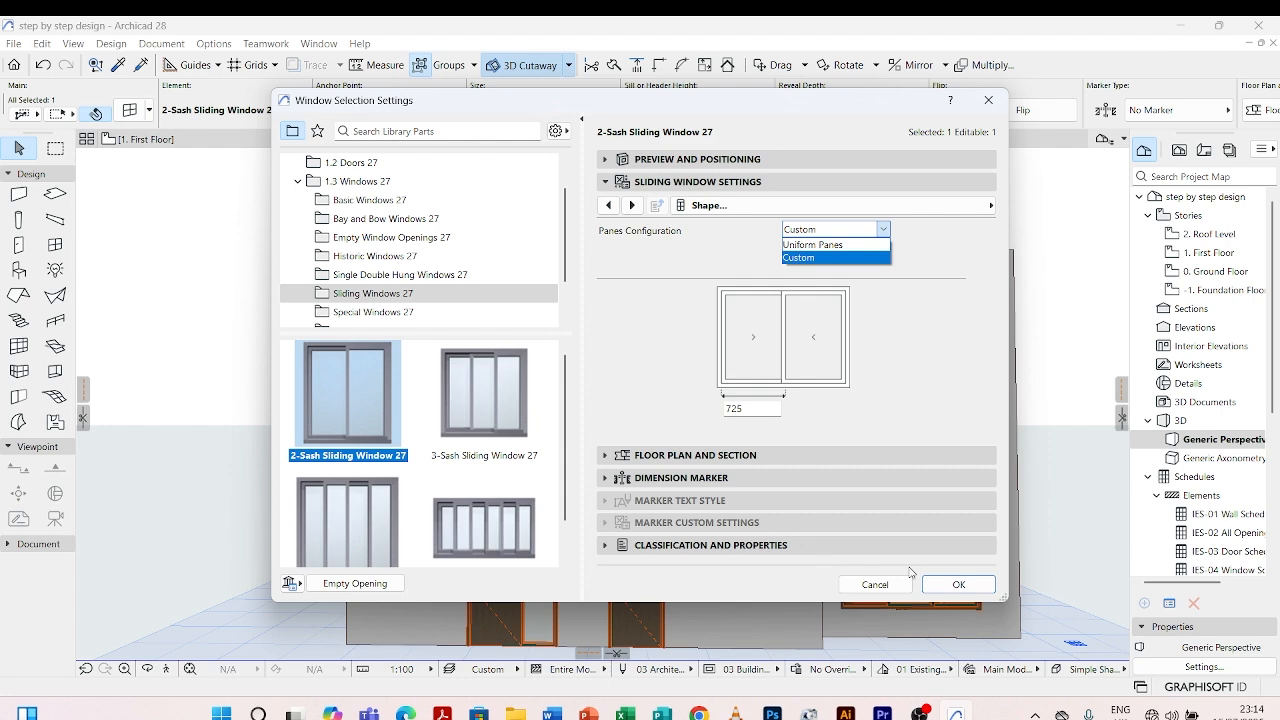
{"action": "left_click", "coordinate": [946, 585]}
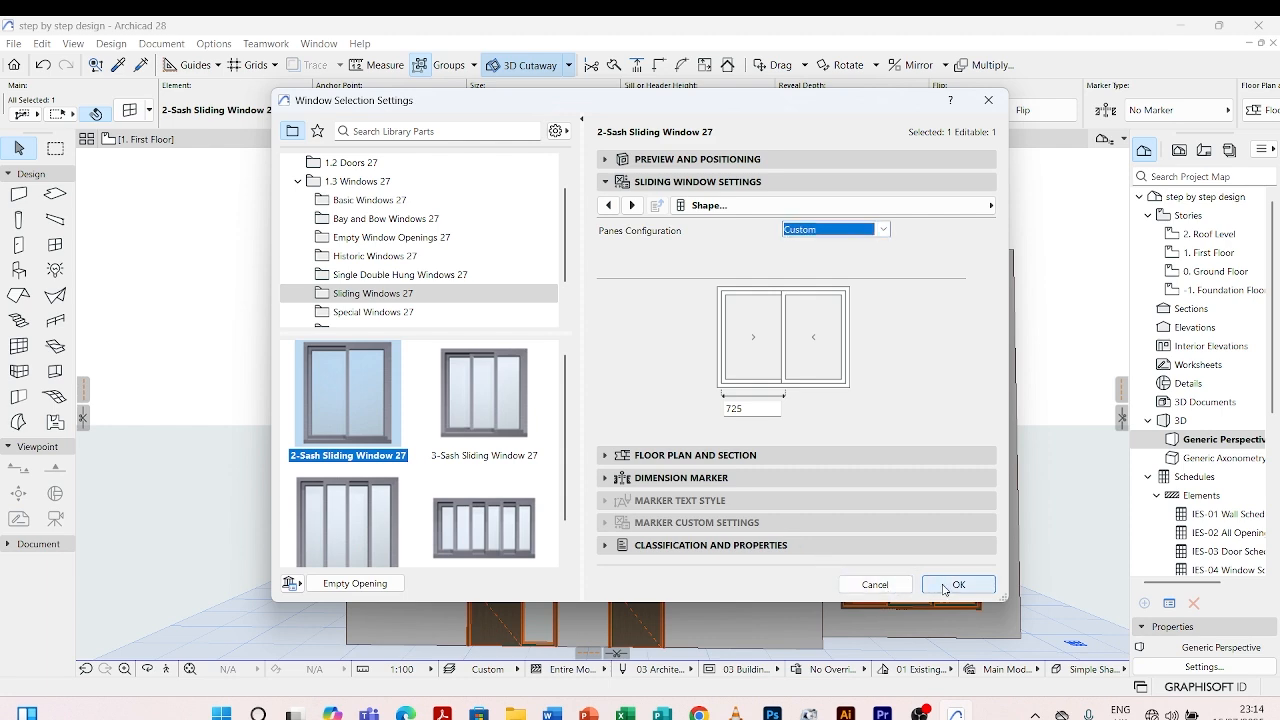
{"action": "left_click", "coordinate": [953, 585]}
{"action": "scroll", "coordinate": [597, 336], "scroll_direction": "down", "scroll_amount": 2}
{"action": "key", "text": "Escape"}
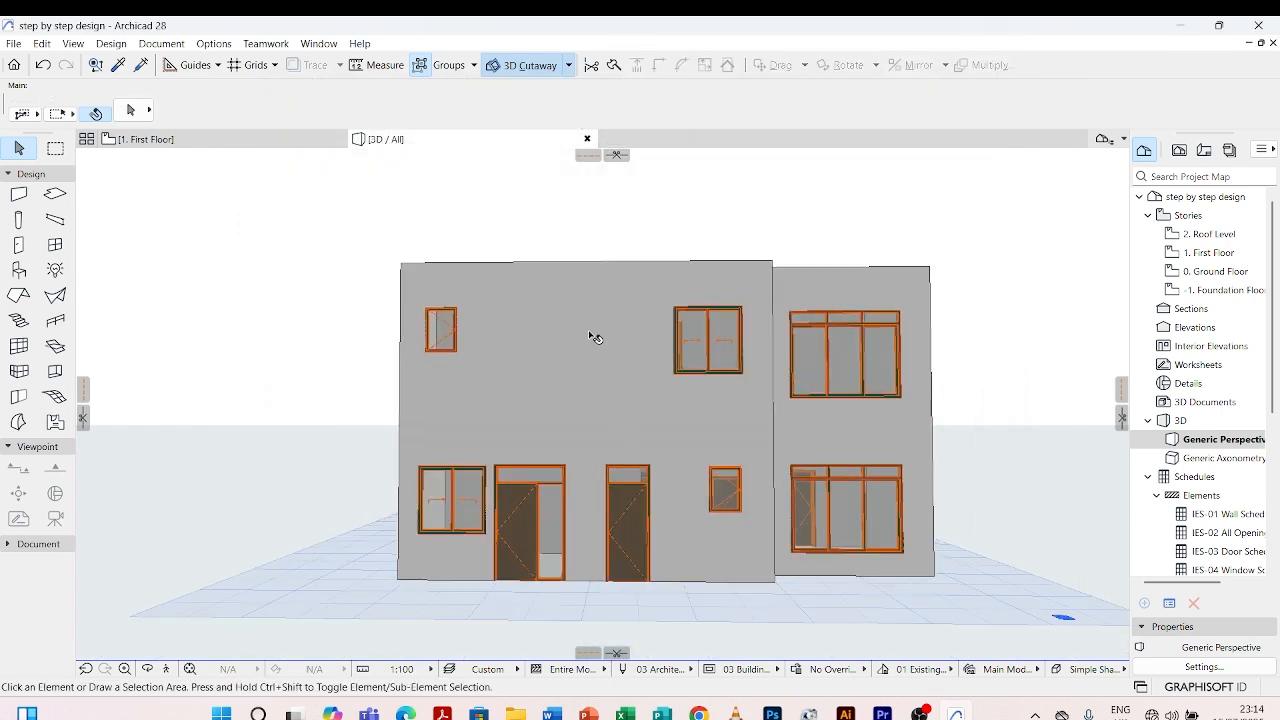
- Override the model view options to hide the 3D opening lines of the first-floor two-sash sliding window
{"action": "key", "text": "o"}
{"action": "left_click_drag", "start_coordinate": [378, 351], "coordinate": [403, 360]}
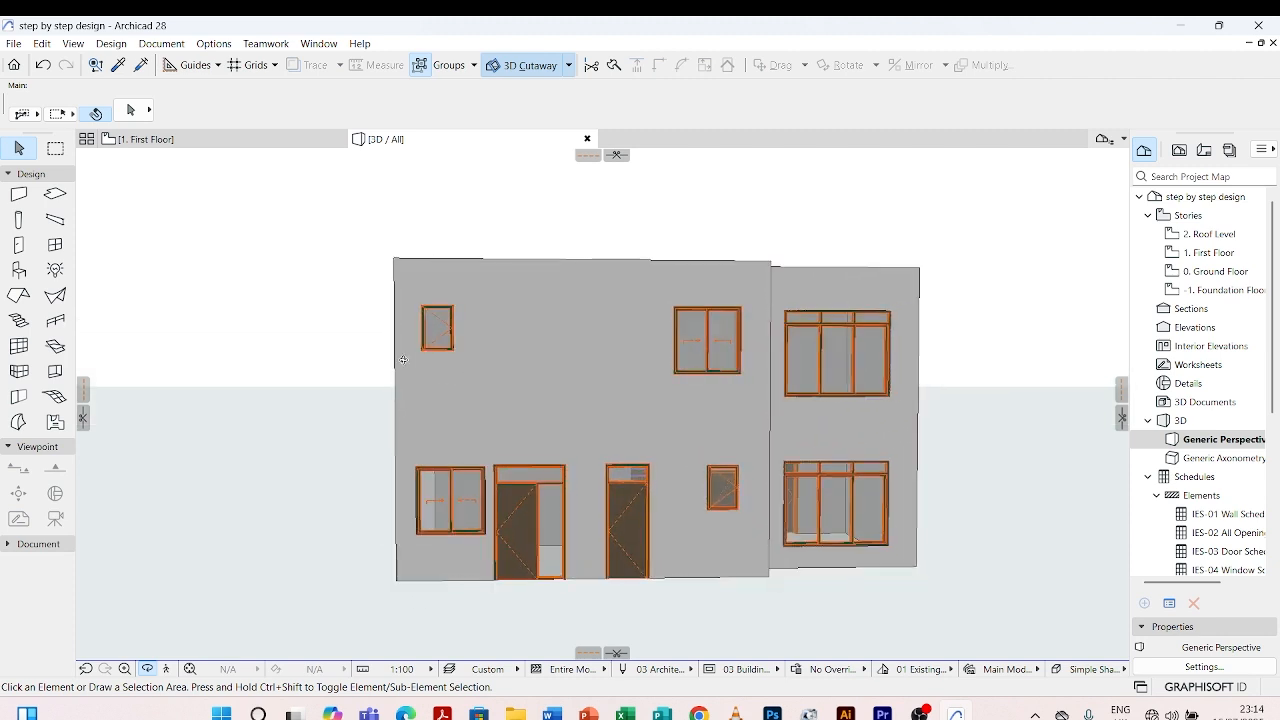
{"action": "key", "text": "Escape"}
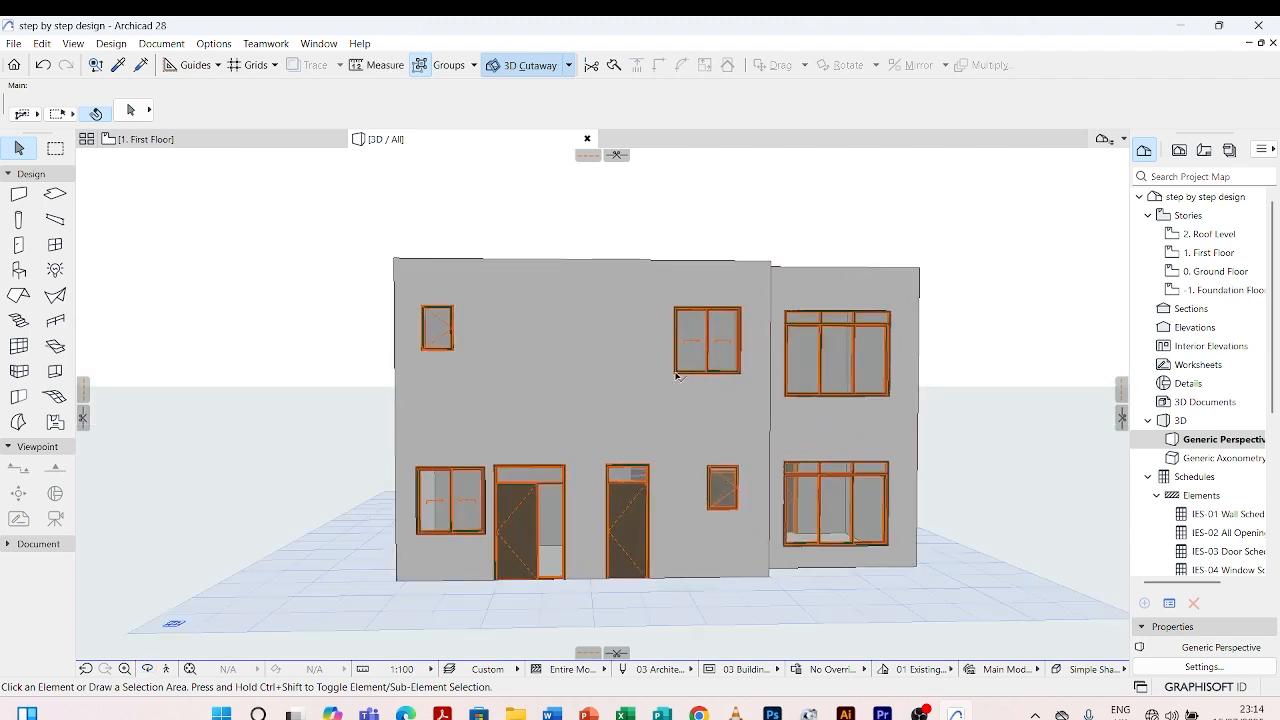
{"action": "left_click", "coordinate": [678, 375]}
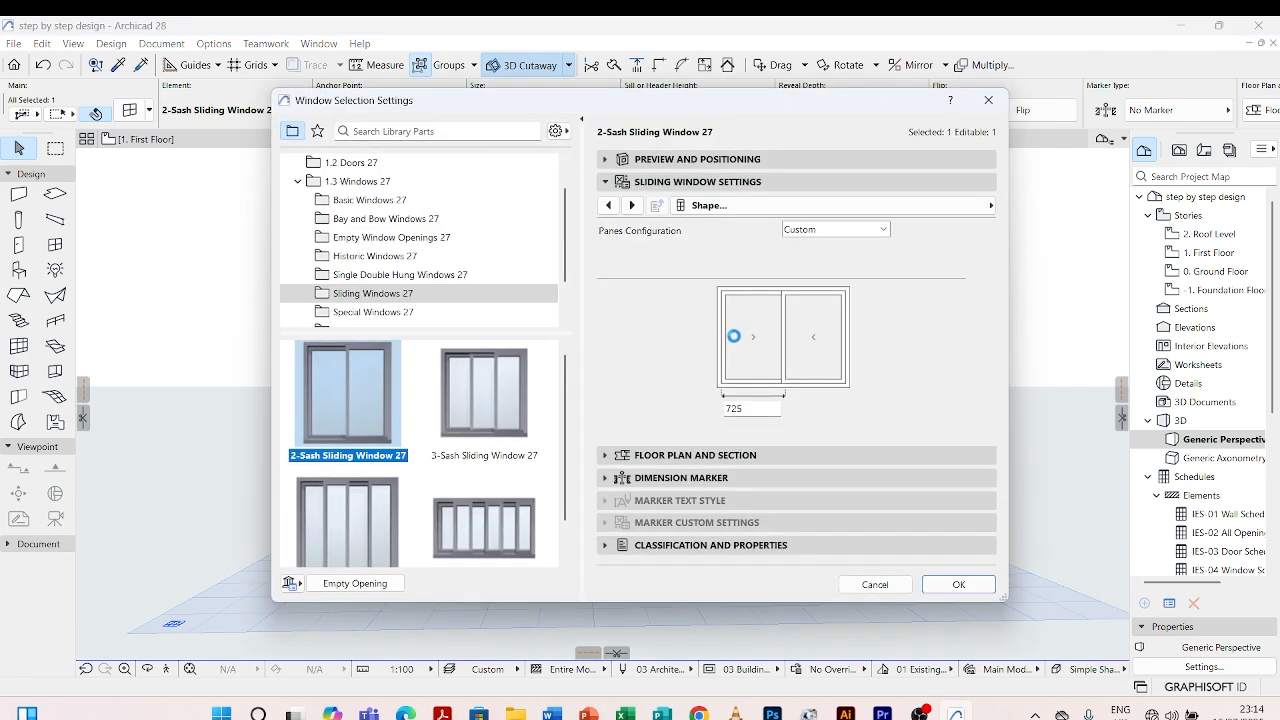
{"action": "left_click", "coordinate": [967, 208]}
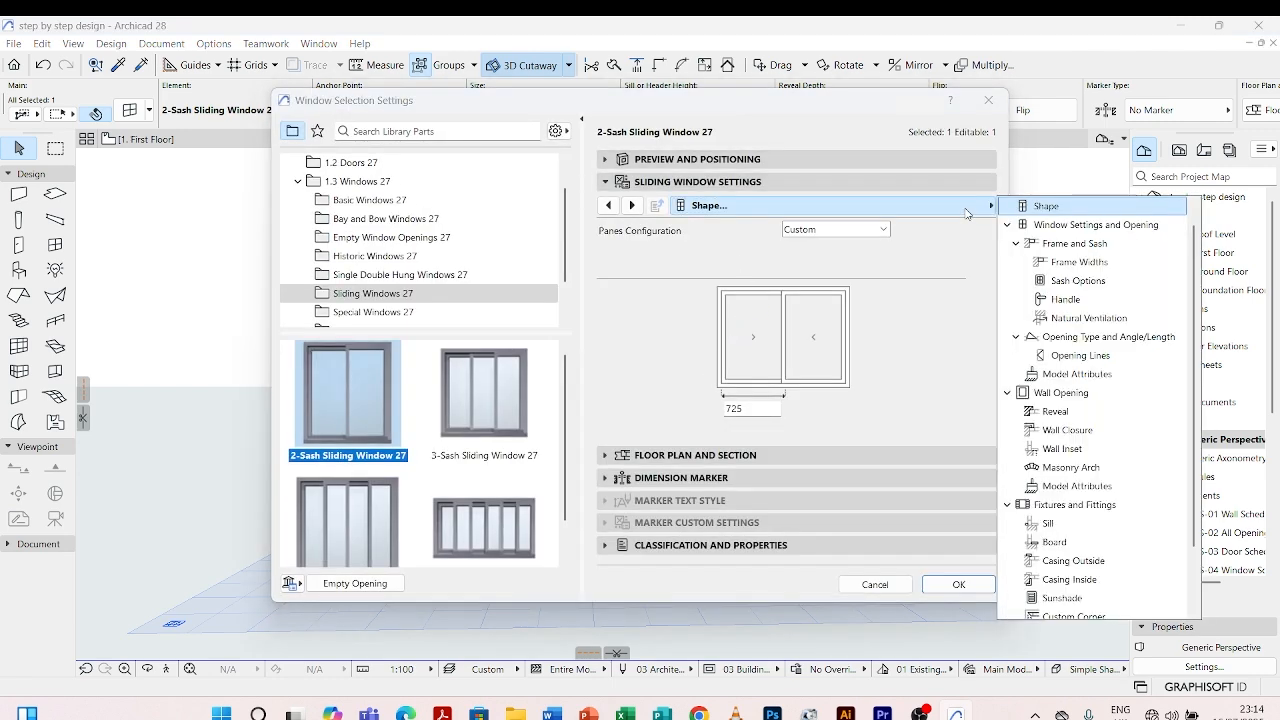
{"action": "left_click", "coordinate": [1040, 337]}
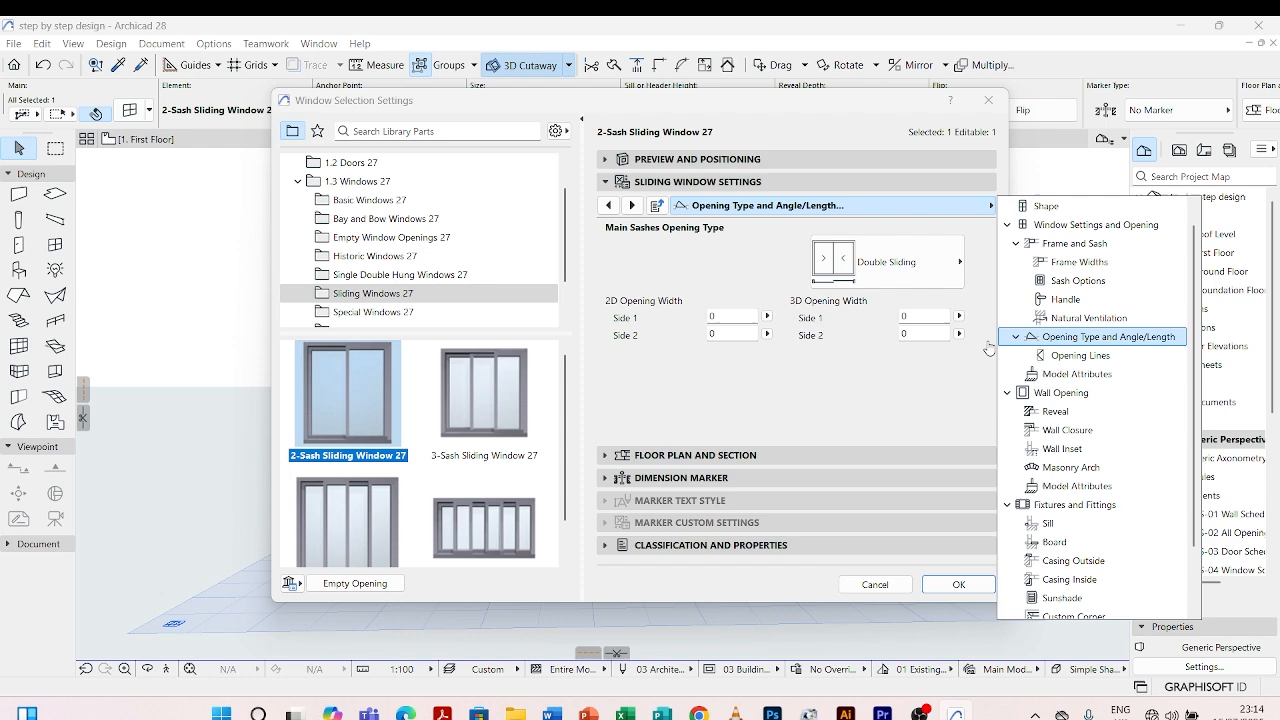
{"action": "left_click", "coordinate": [1078, 355]}
{"action": "left_click", "coordinate": [795, 251]}
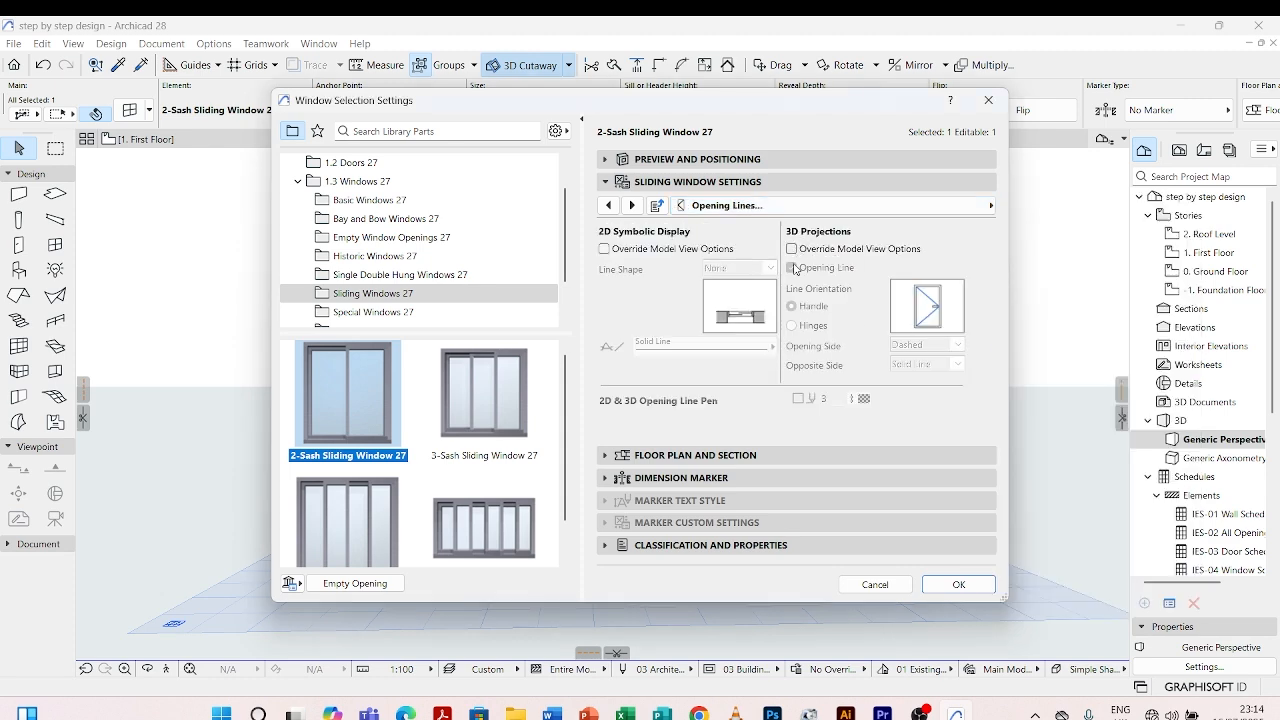
{"action": "left_click", "coordinate": [792, 250]}
{"action": "left_click", "coordinate": [955, 584]}
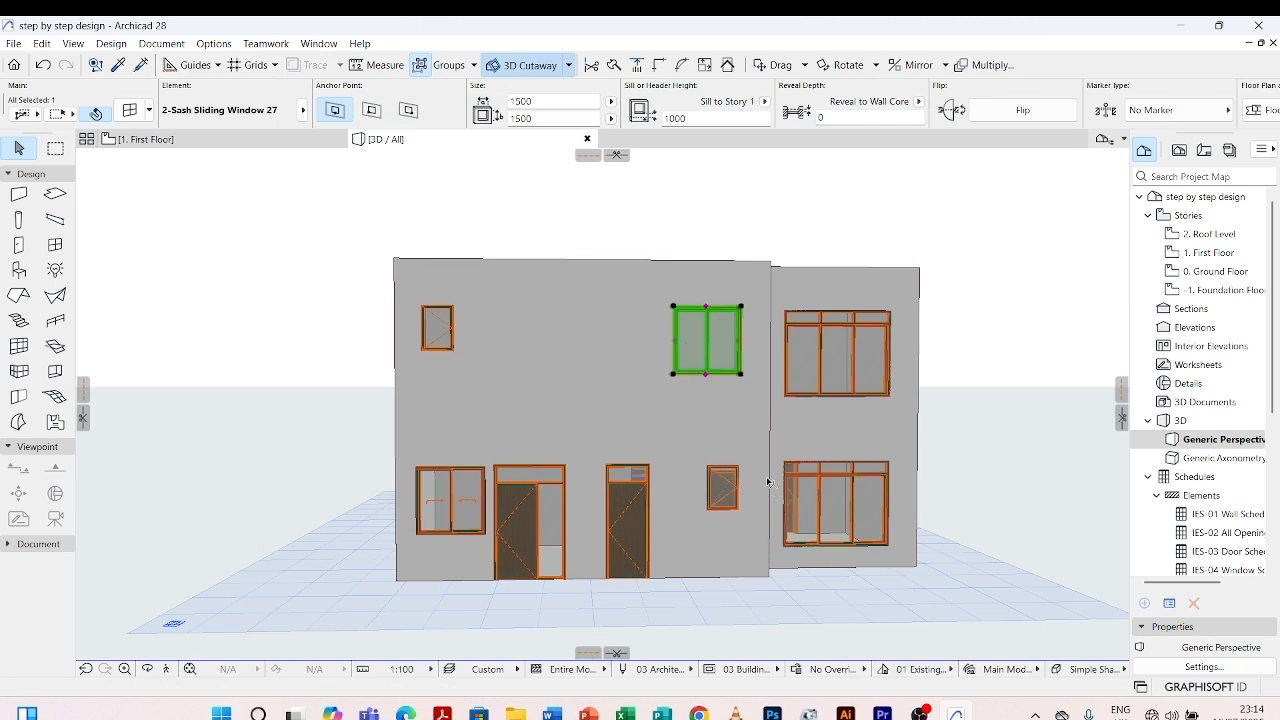
{"action": "key", "text": "Escape"}
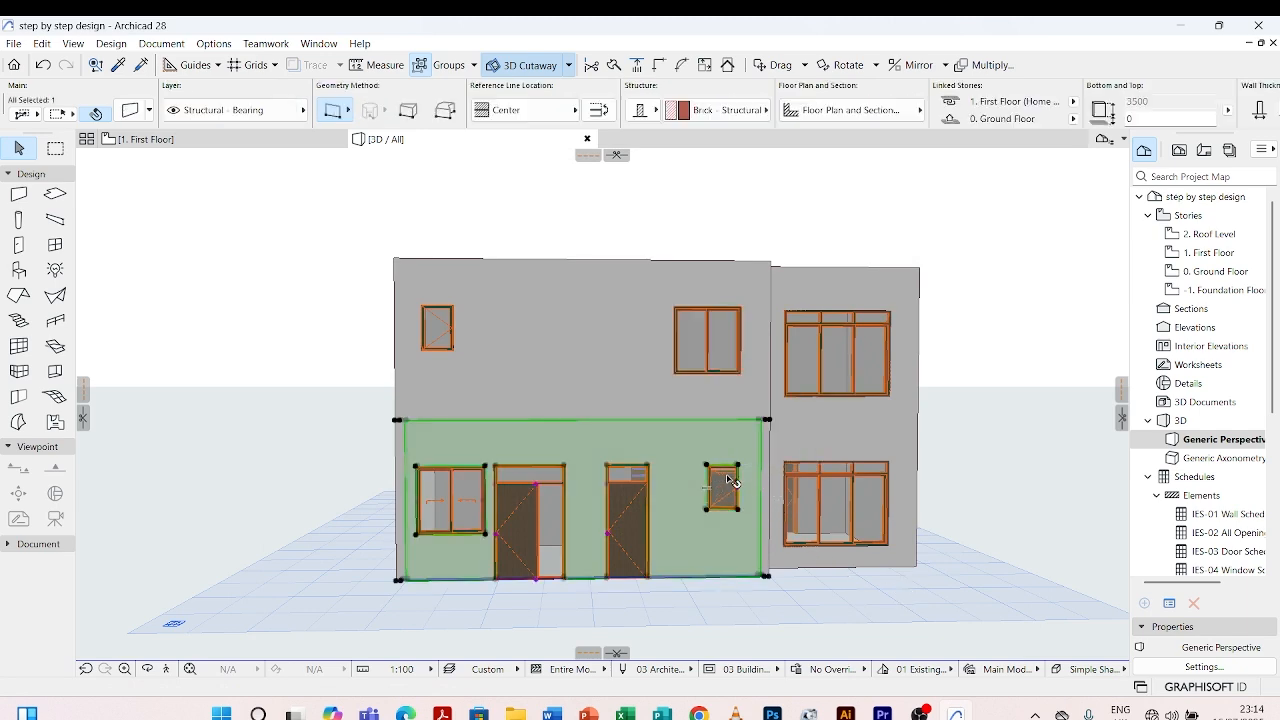
- Hide the 3D opening lines of the small 700 x 1000 ground-floor window by overriding its model view options
{"action": "left_click", "coordinate": [733, 477]}
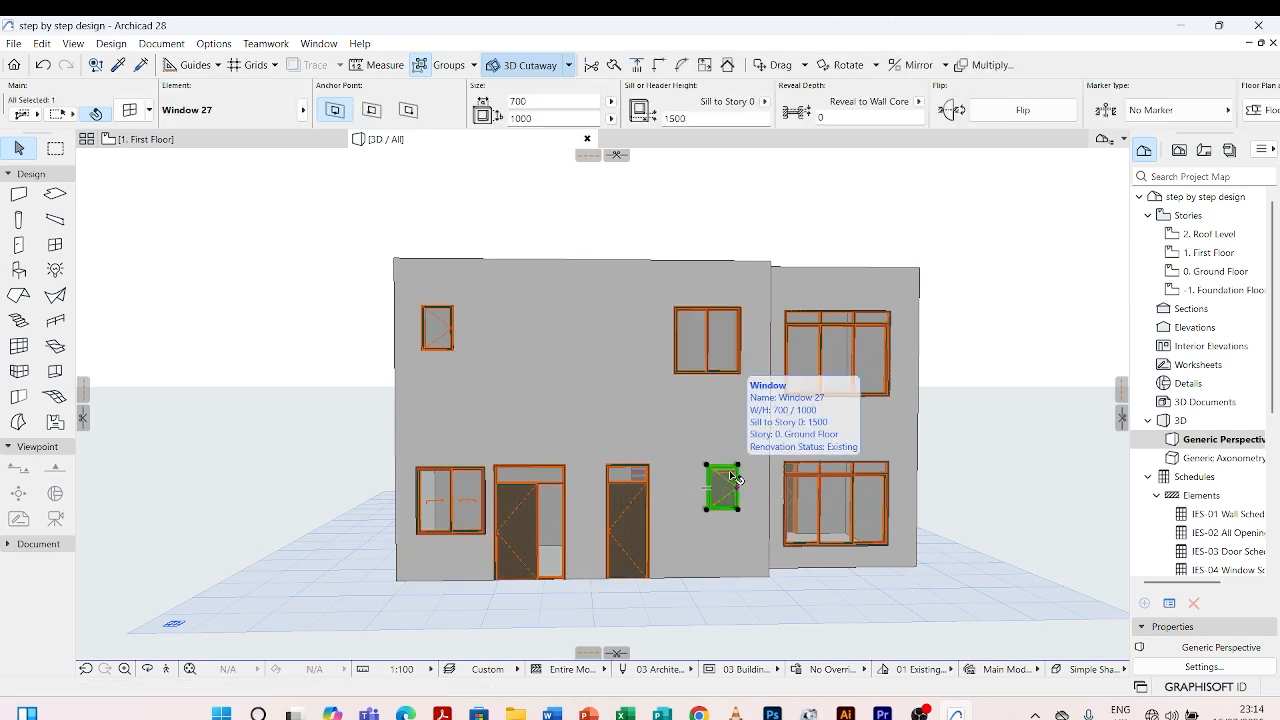
{"action": "double_click", "coordinate": [733, 477]}
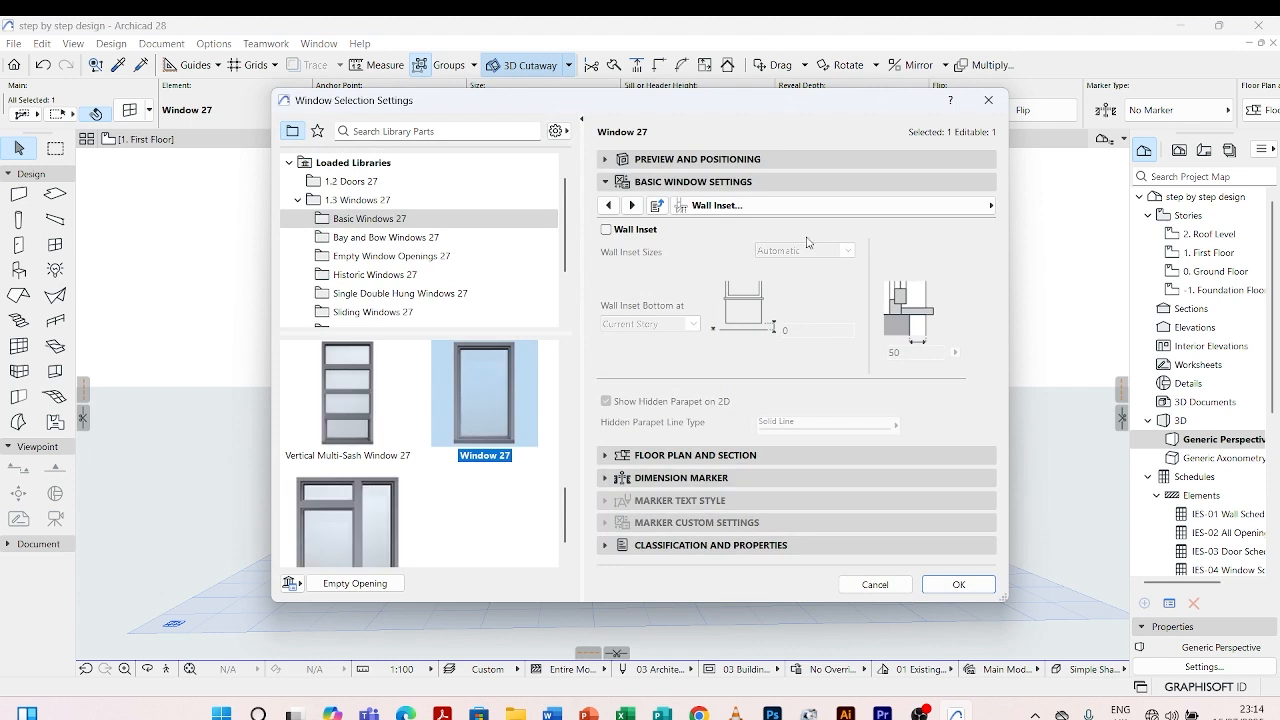
{"action": "left_click", "coordinate": [948, 210]}
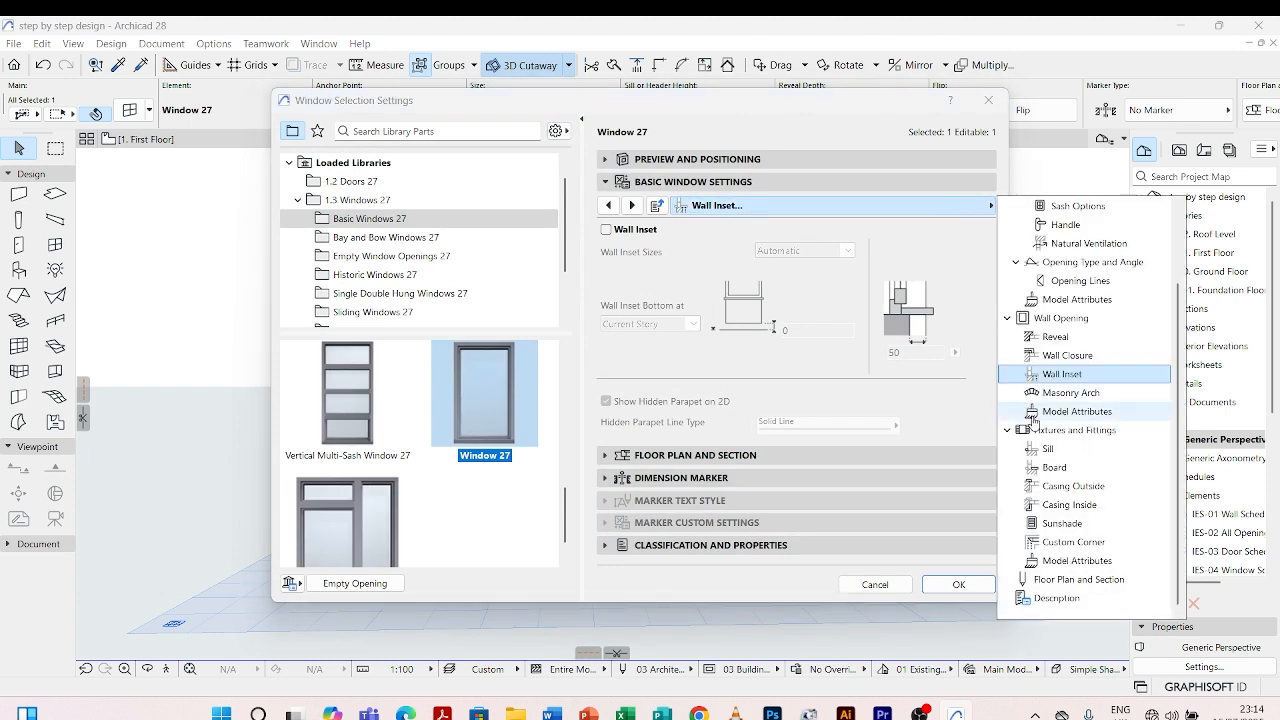
{"action": "left_click", "coordinate": [1080, 281]}
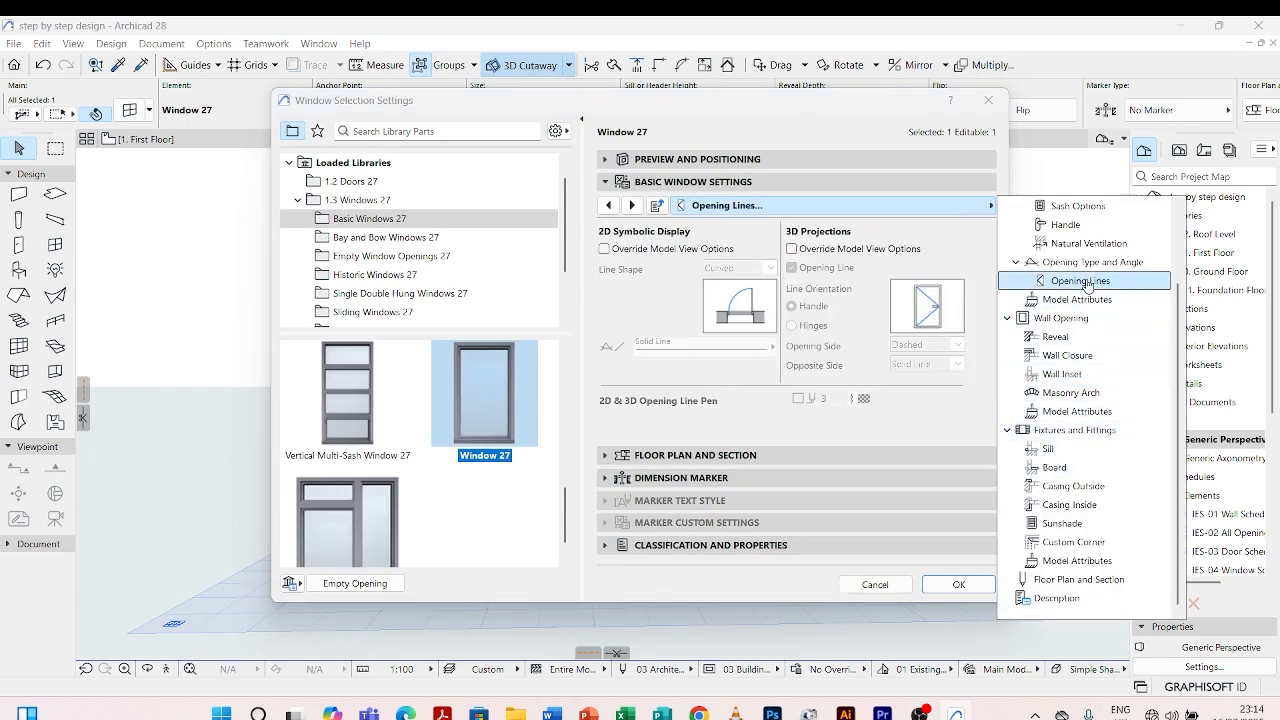
{"action": "left_click", "coordinate": [792, 249]}
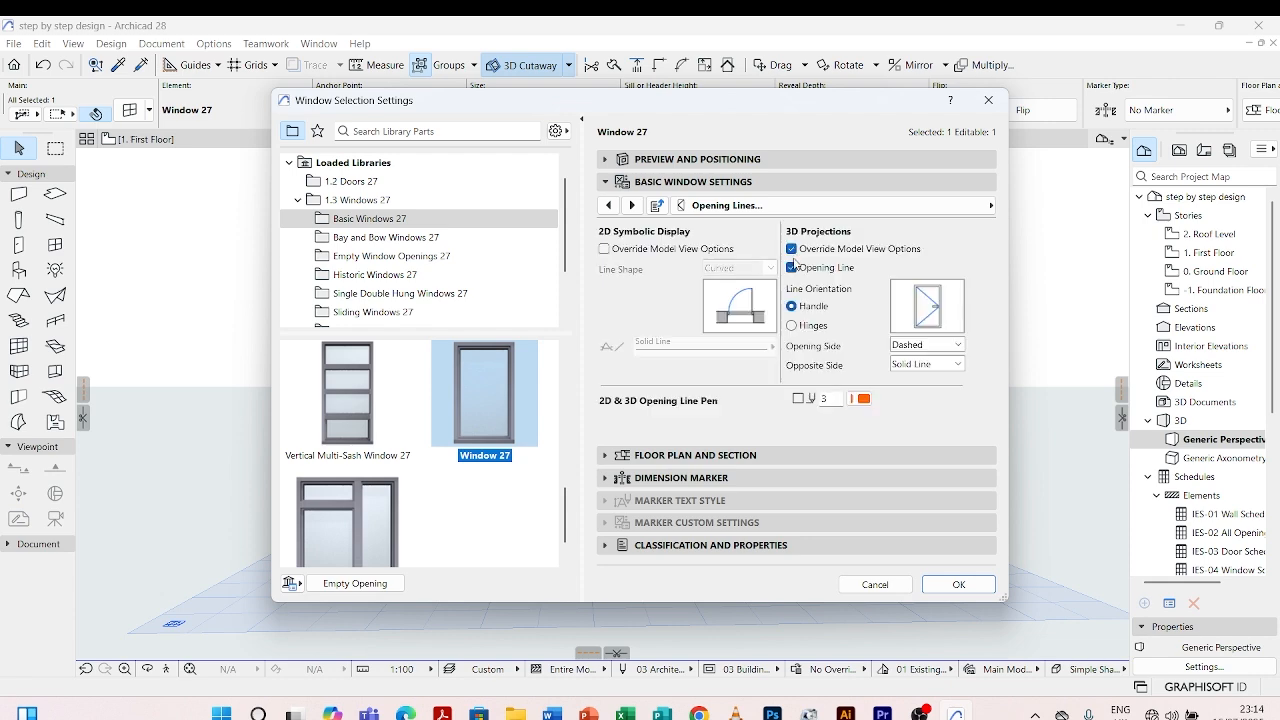
{"action": "left_click", "coordinate": [958, 584]}
{"action": "key", "text": "Escape"}
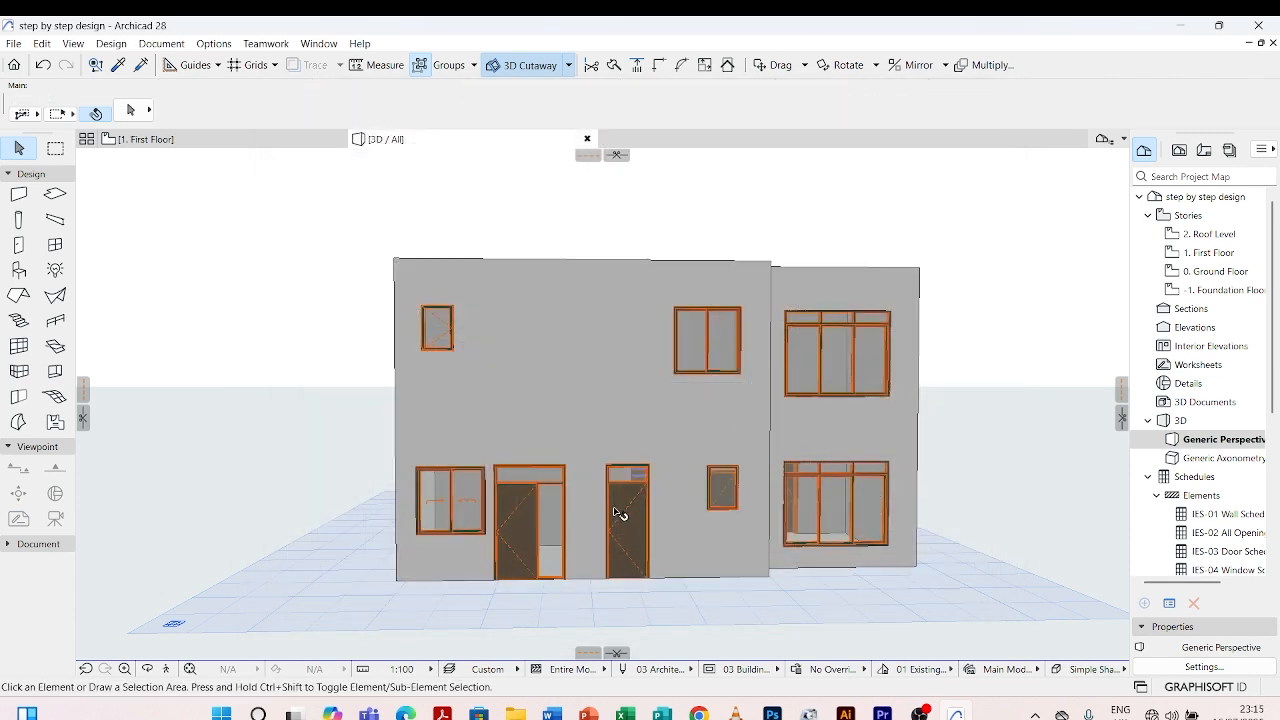
- Override the model view options and turn off the 3D opening line for the leaf of the 900 mm wide ground-floor door with transom
{"action": "scroll", "coordinate": [628, 519], "scroll_direction": "up", "scroll_amount": 3}
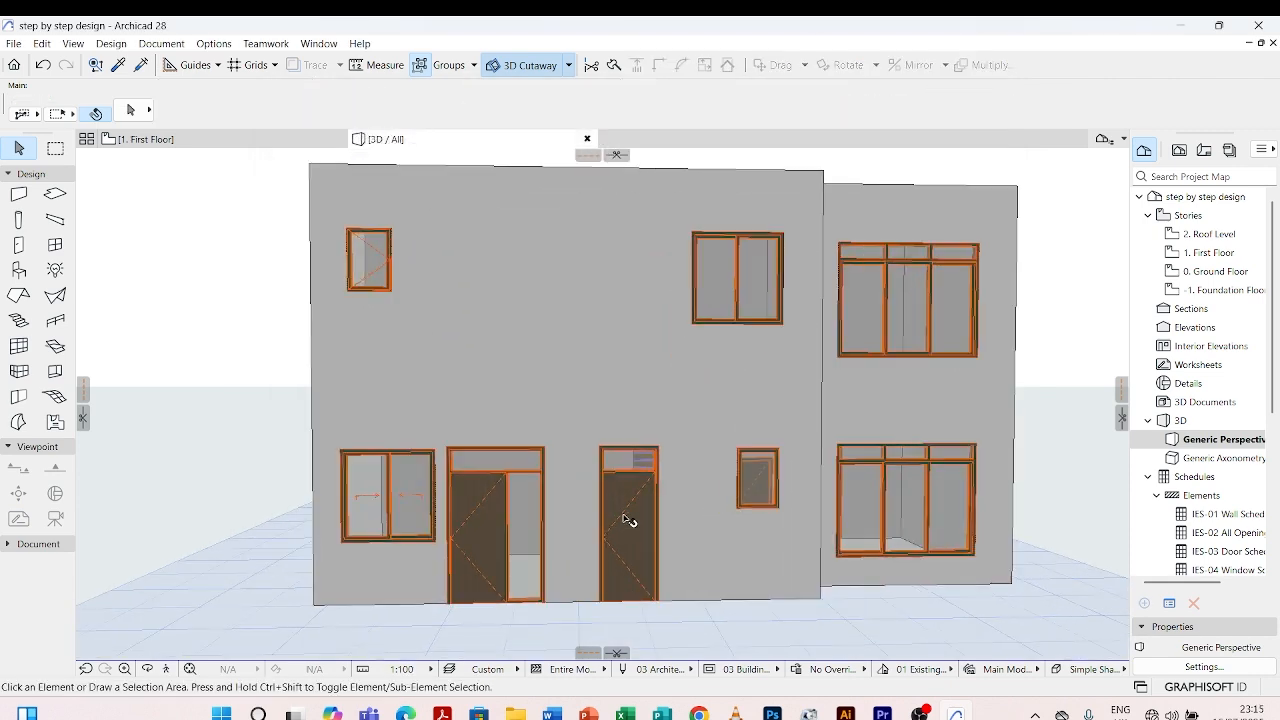
{"action": "left_click", "coordinate": [658, 477]}
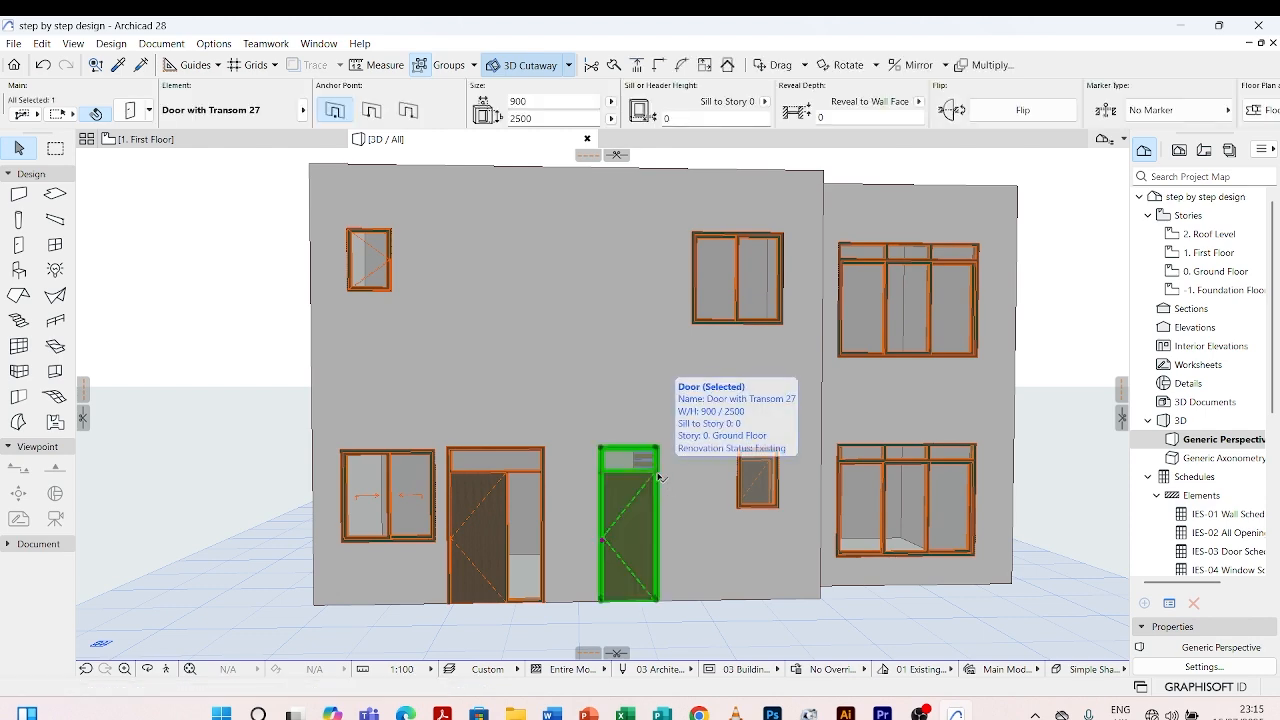
{"action": "double_click", "coordinate": [664, 483]}
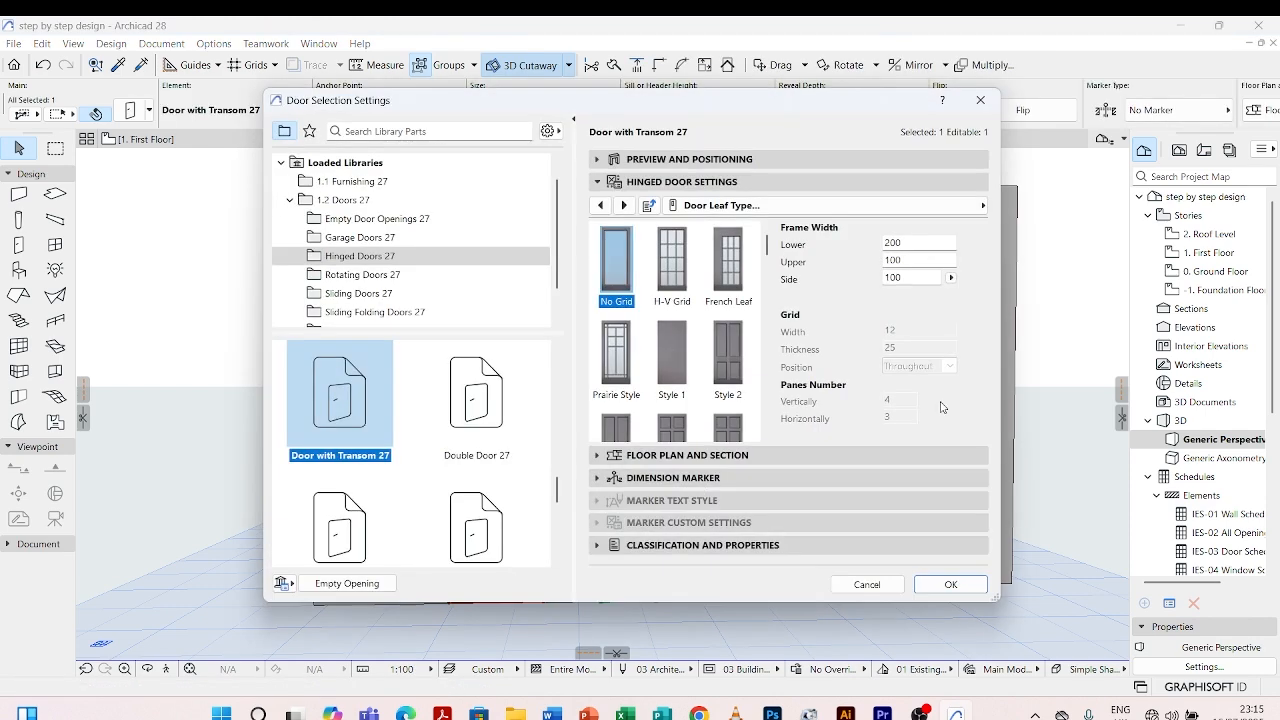
{"action": "left_click", "coordinate": [960, 206]}
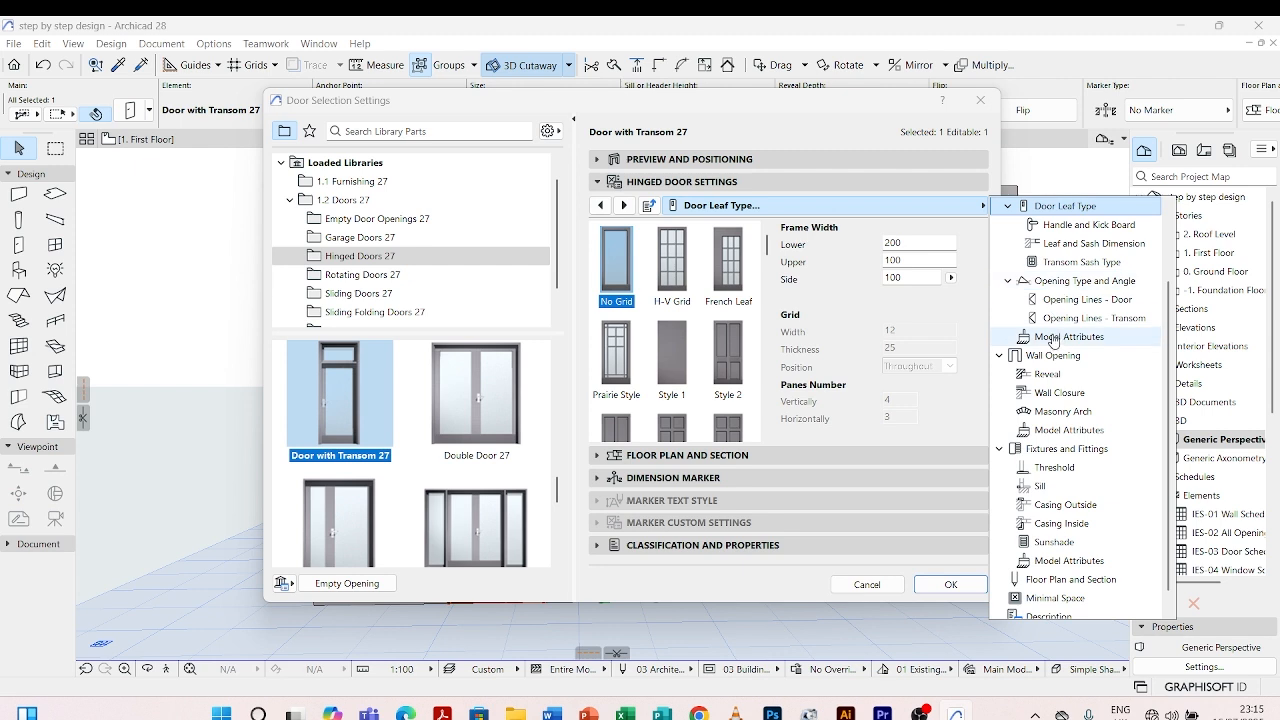
{"action": "left_click", "coordinate": [1057, 303]}
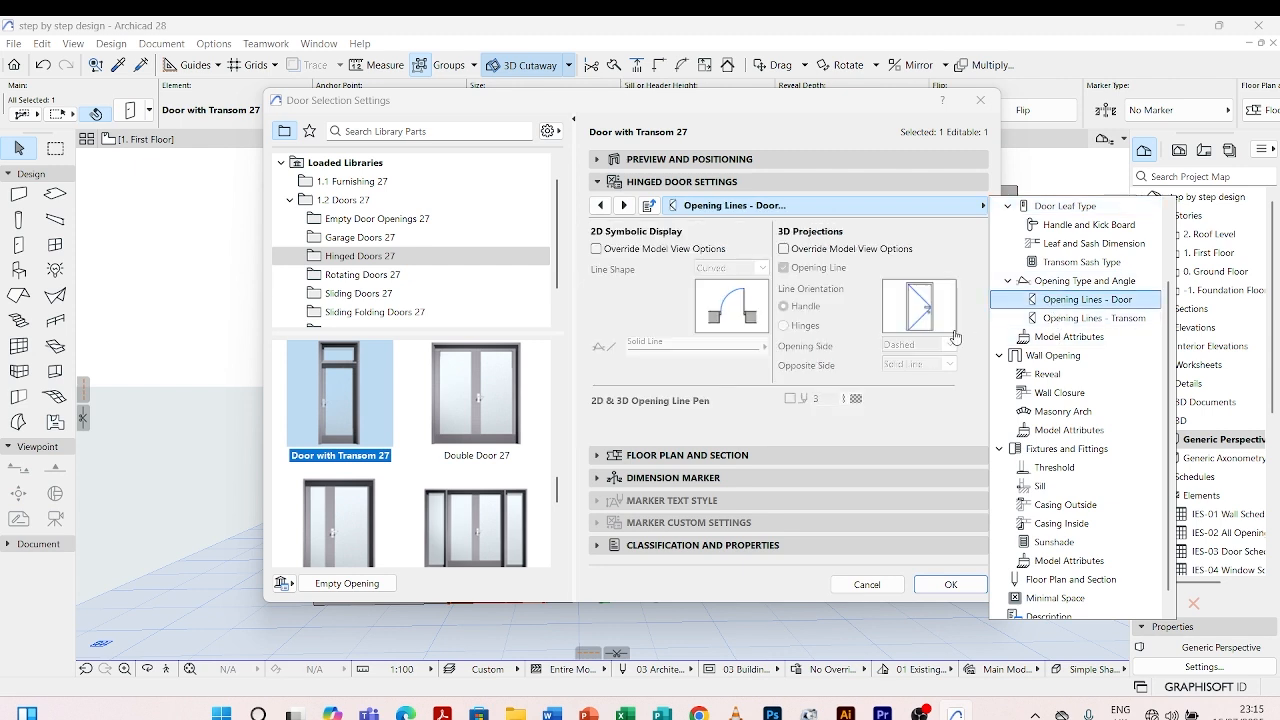
{"action": "left_click", "coordinate": [792, 250]}
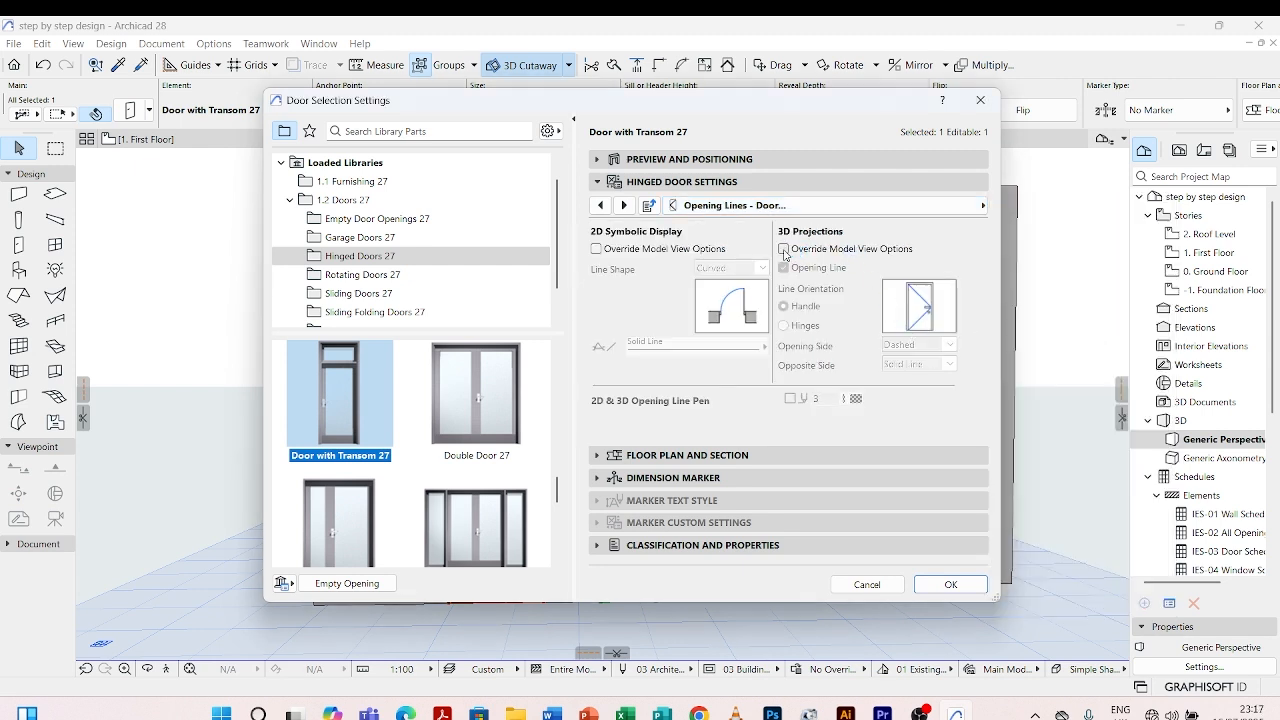
{"action": "left_click", "coordinate": [786, 250]}
{"action": "left_click", "coordinate": [785, 268]}
{"action": "left_click", "coordinate": [948, 584]}
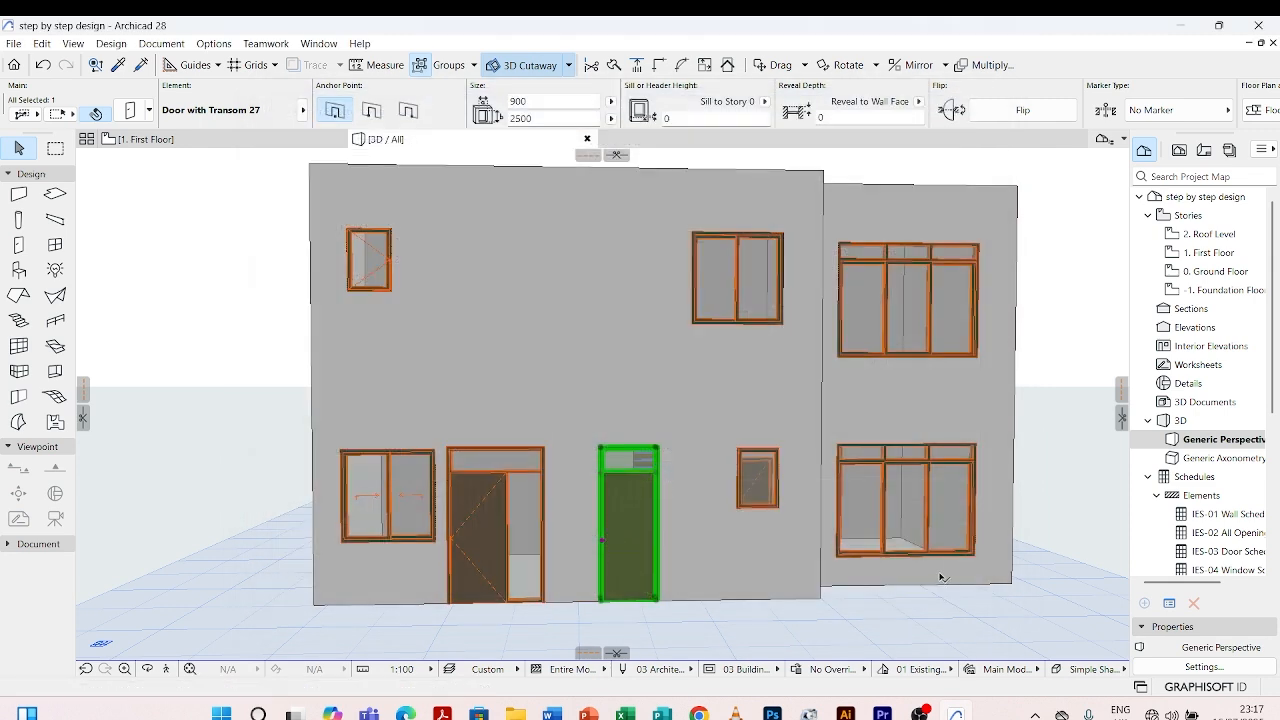
- Override the 3D model view options and turn off the door opening line of the 1500 mm ground-floor door with sidelight and transom
{"action": "left_click", "coordinate": [533, 474]}
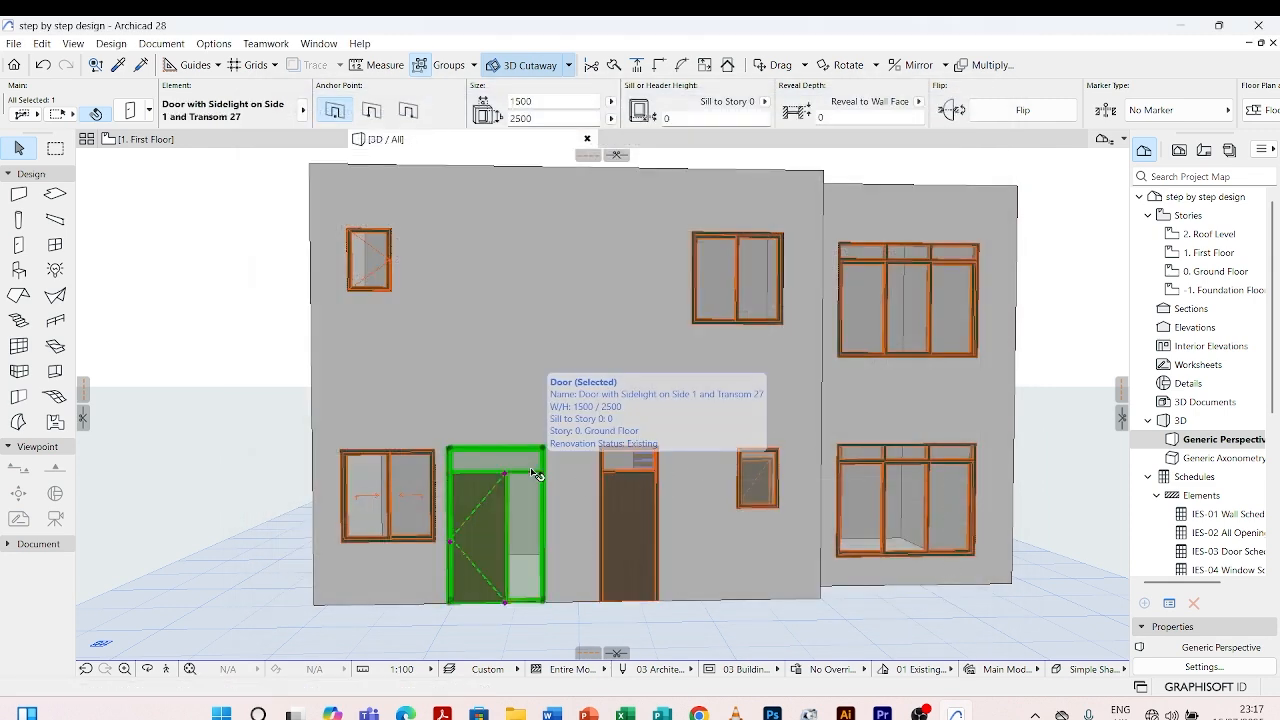
{"action": "double_click", "coordinate": [535, 474]}
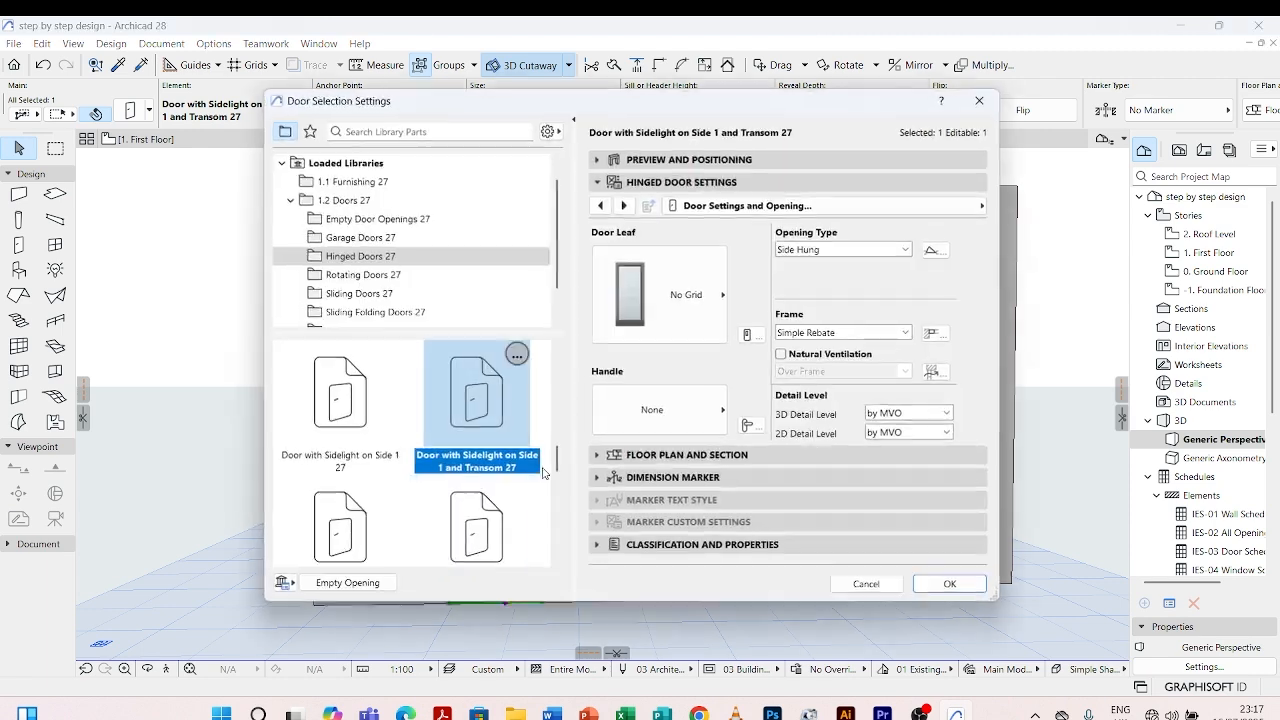
{"action": "left_click", "coordinate": [948, 205]}
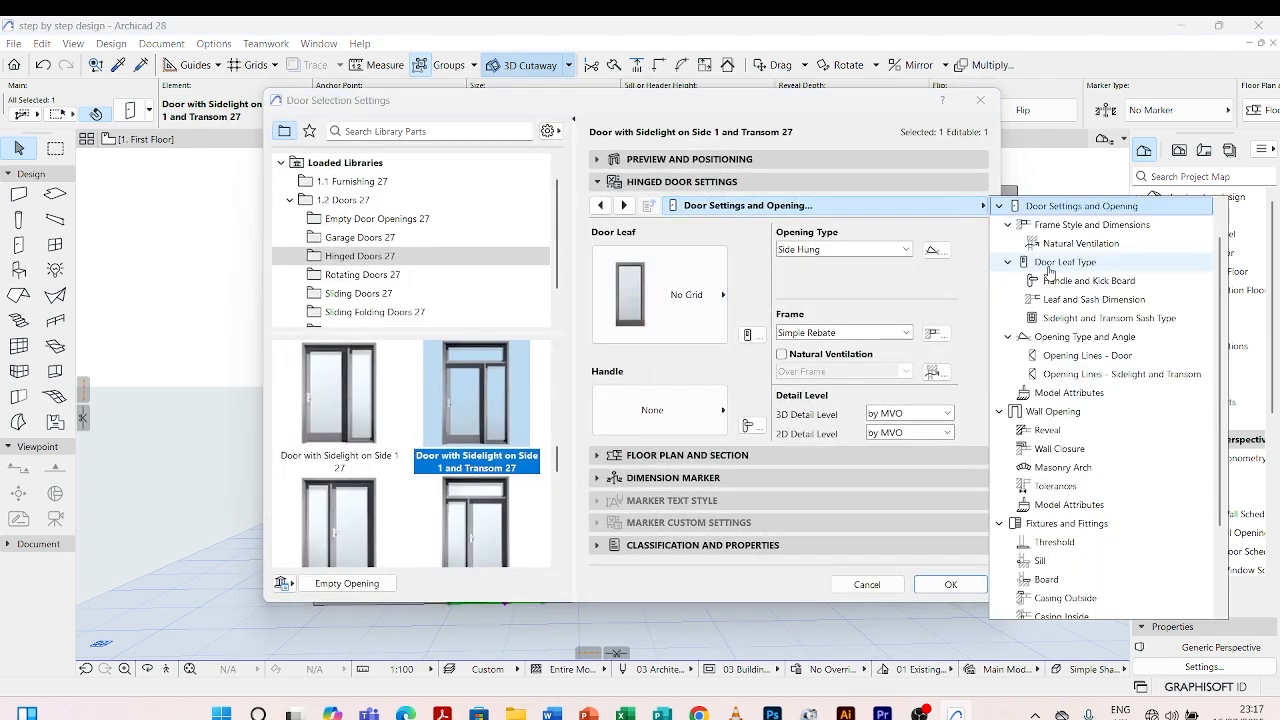
{"action": "left_click", "coordinate": [1065, 358]}
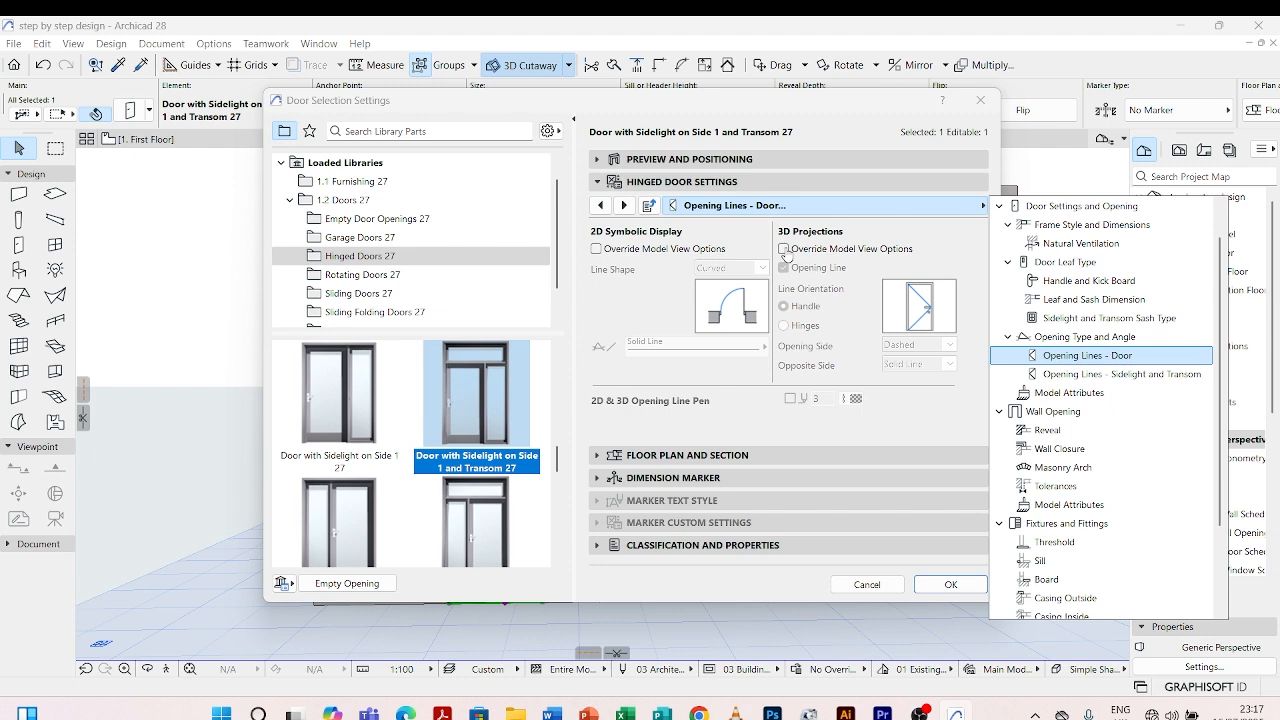
{"action": "left_click", "coordinate": [786, 252]}
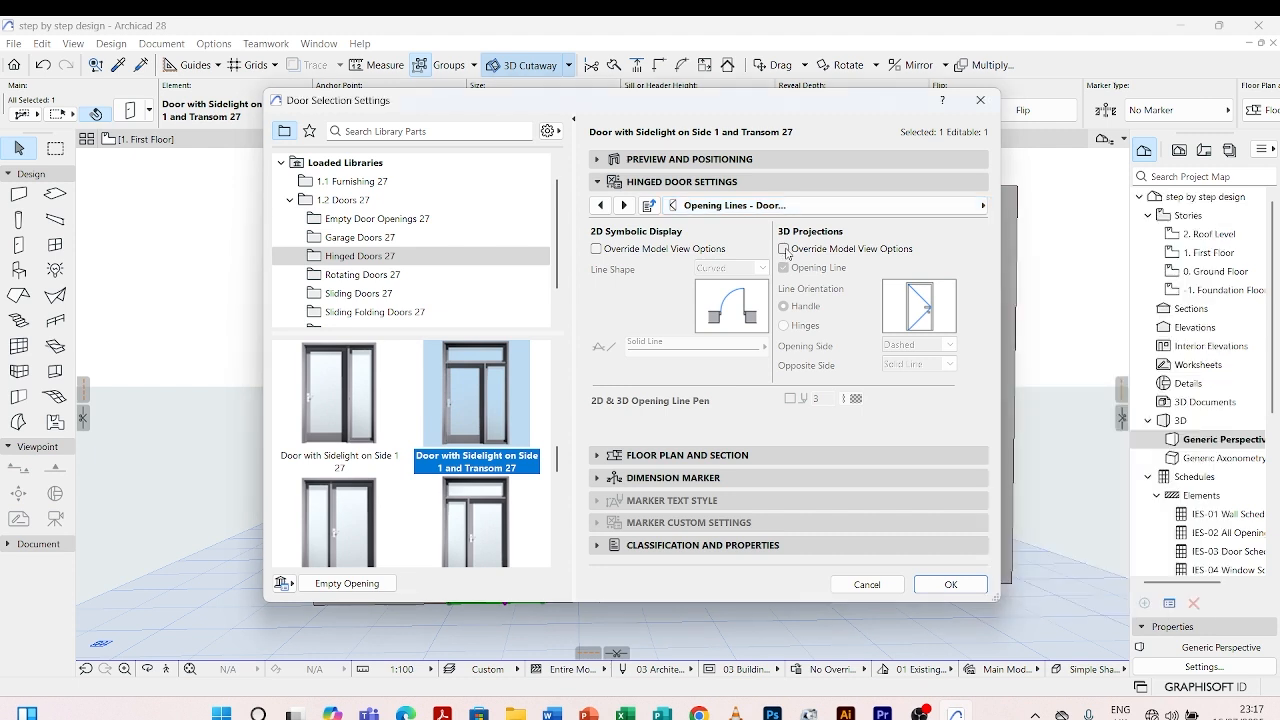
{"action": "left_click", "coordinate": [784, 249]}
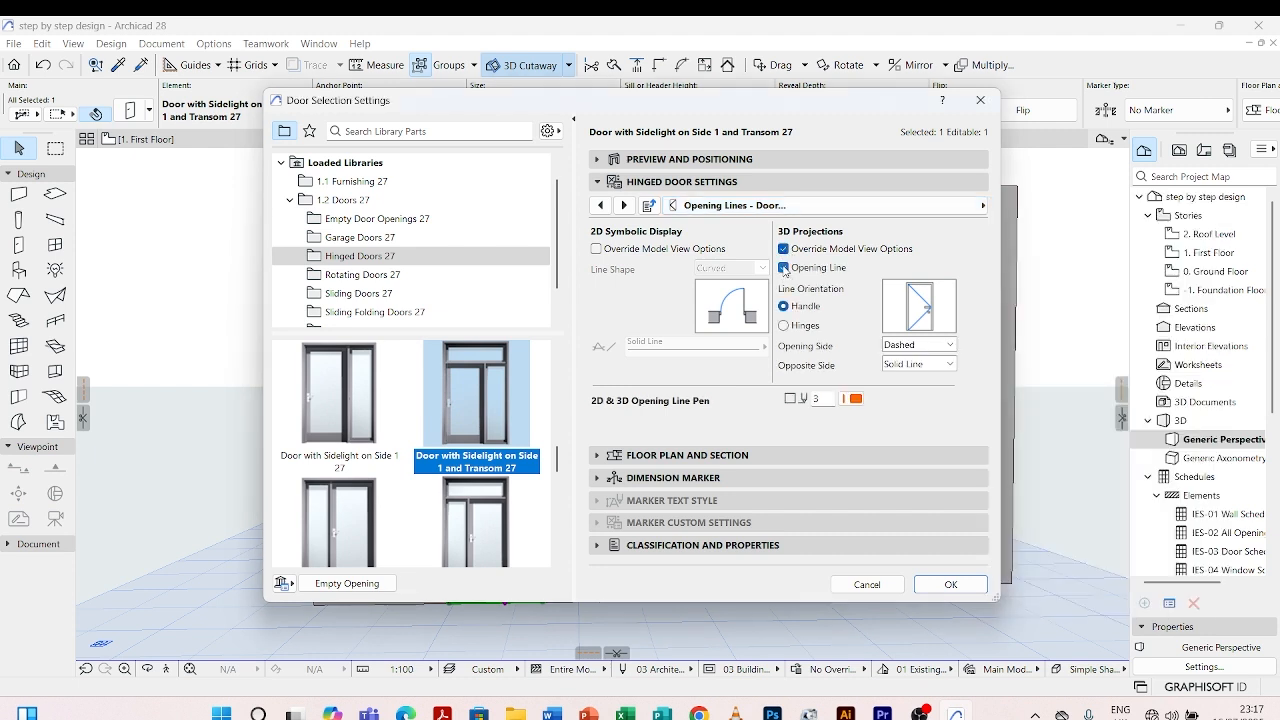
{"action": "left_click", "coordinate": [945, 584]}
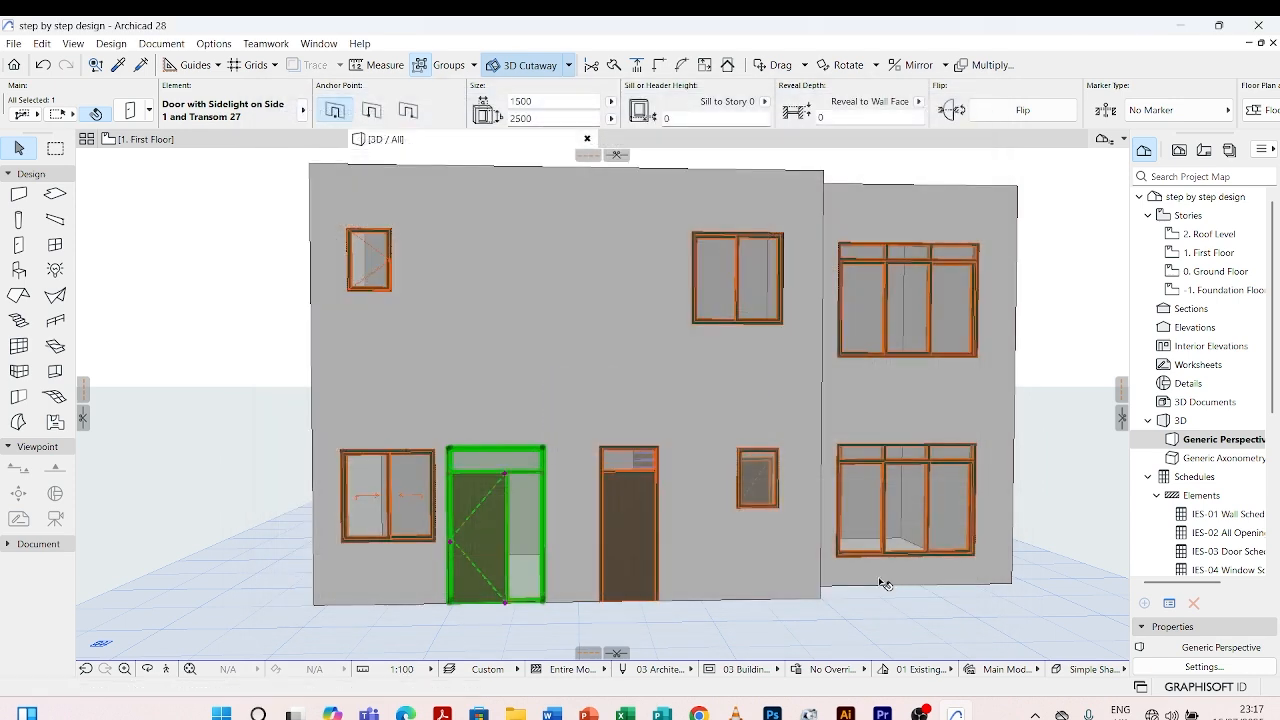
{"action": "scroll", "coordinate": [535, 403], "scroll_direction": "down", "scroll_amount": 2}
{"action": "key", "text": "Escape"}
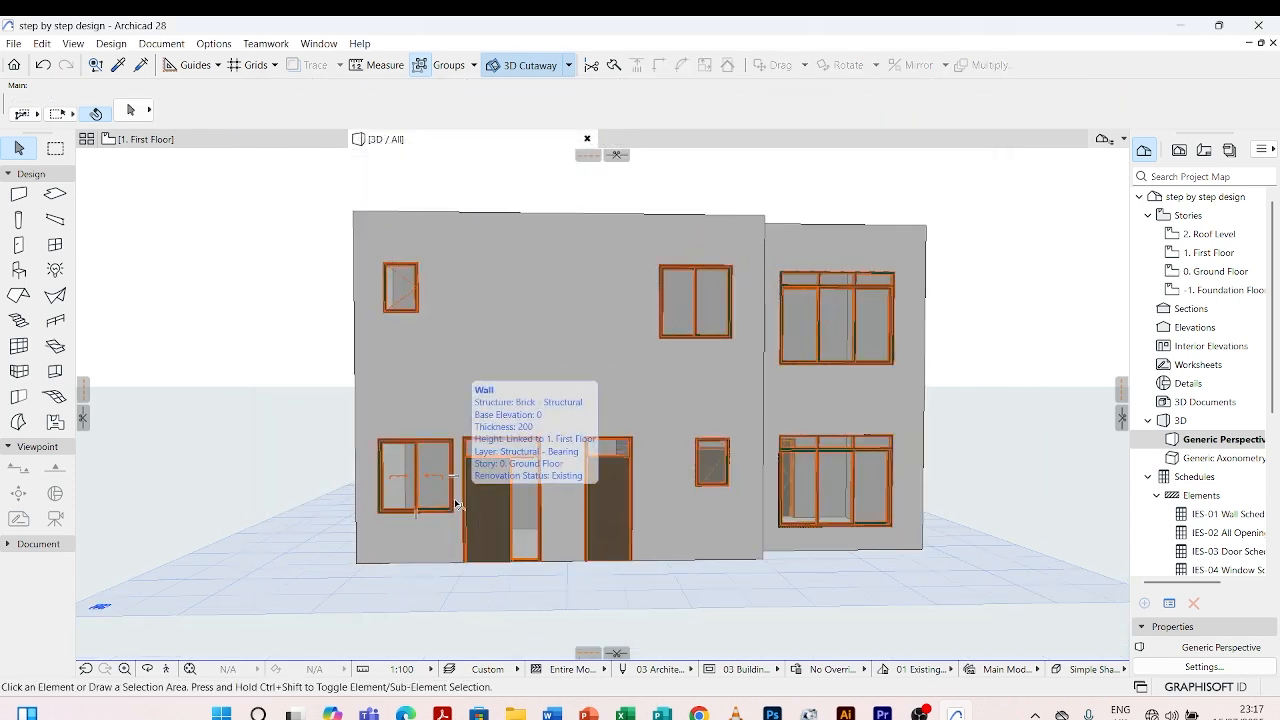
- Transfer the settings of the first-floor two-sash sliding window to the ground-floor sliding window beside the sidelight door
{"action": "left_click", "coordinate": [450, 506]}
{"action": "key", "text": "Escape"}
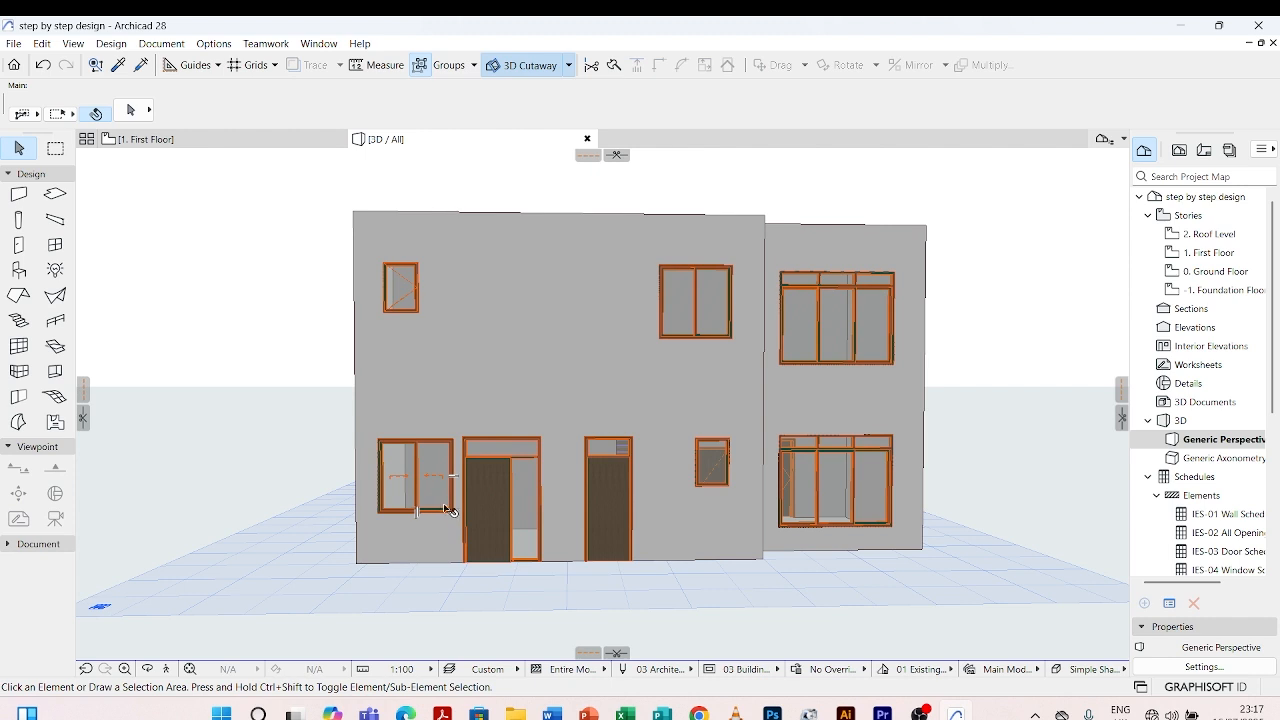
{"action": "left_click", "coordinate": [118, 64]}
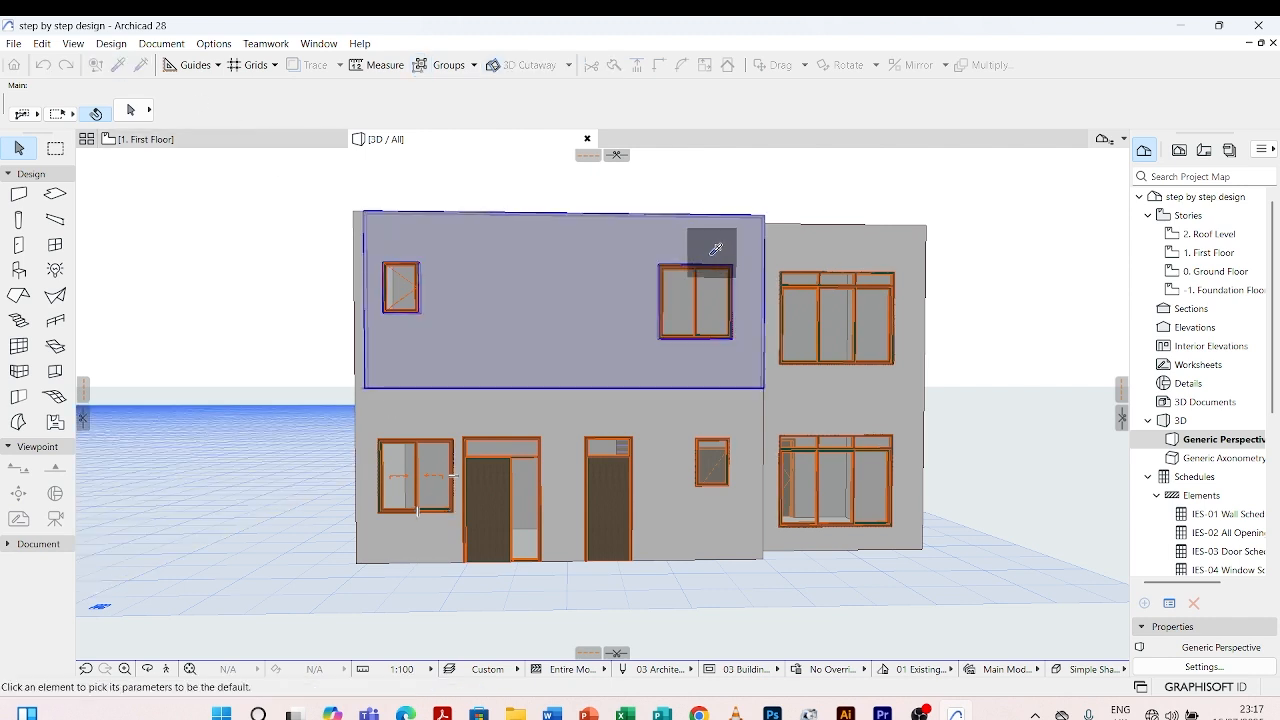
{"action": "left_click", "coordinate": [688, 278]}
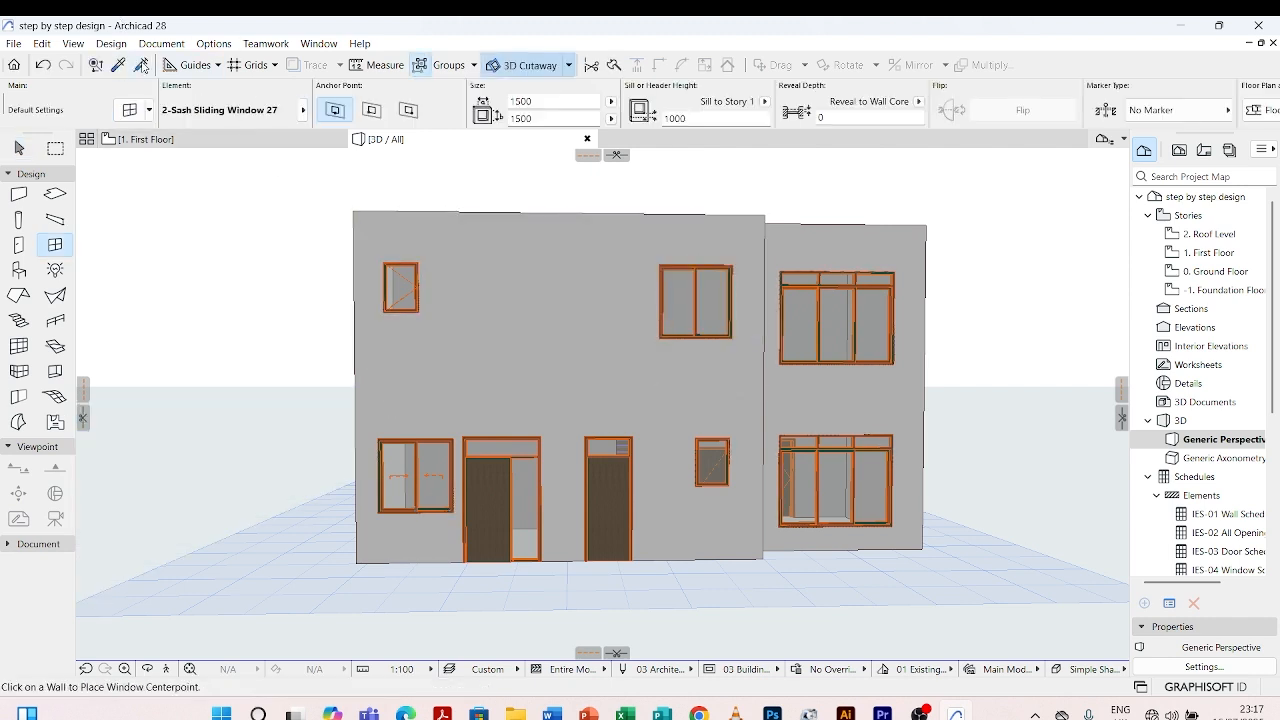
{"action": "left_click", "coordinate": [142, 64]}
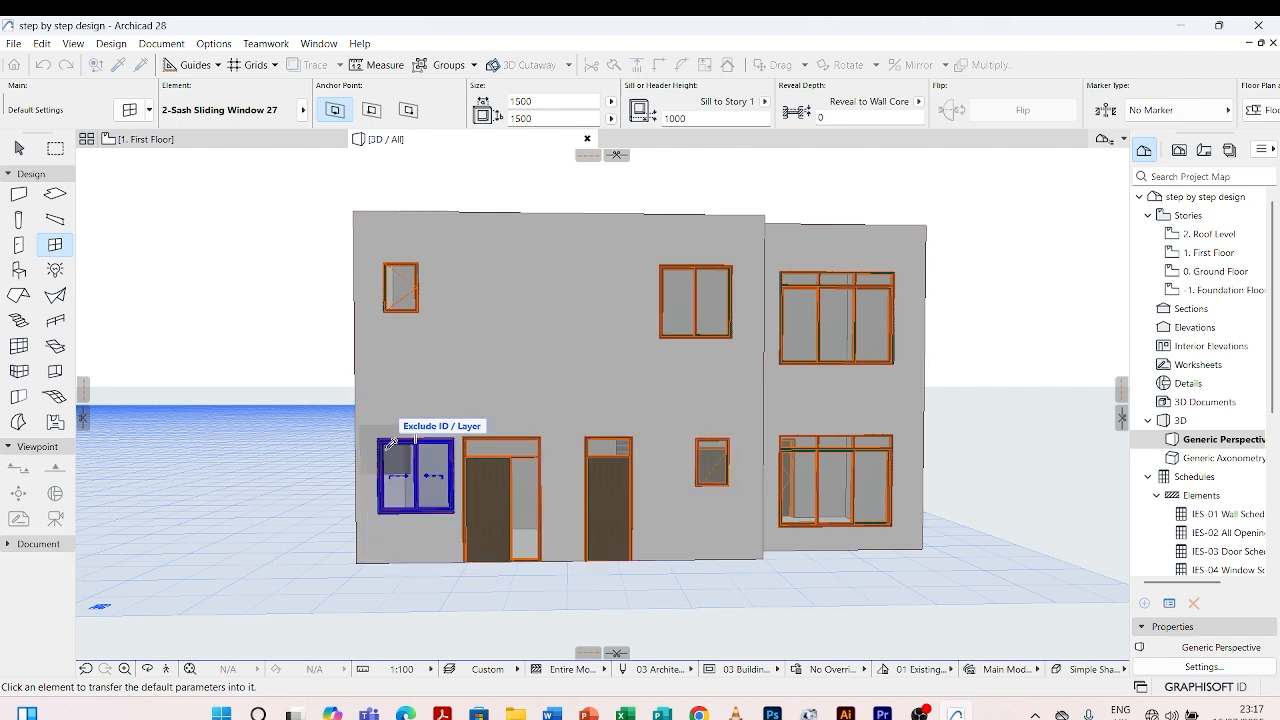
{"action": "left_click", "coordinate": [390, 441]}
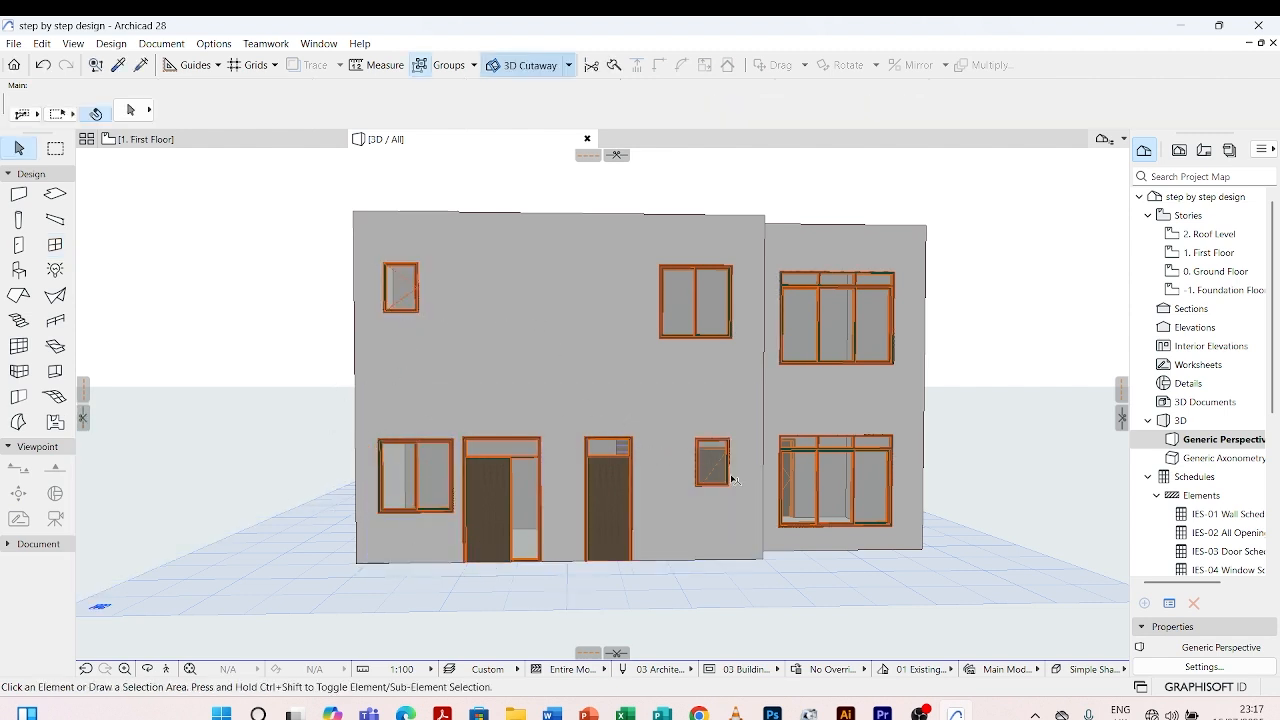
- Transfer the settings of the small 700 x 1000 ground-floor window to the small first-floor window on the same facade
{"action": "scroll", "coordinate": [732, 480], "scroll_direction": "up", "scroll_amount": 2}
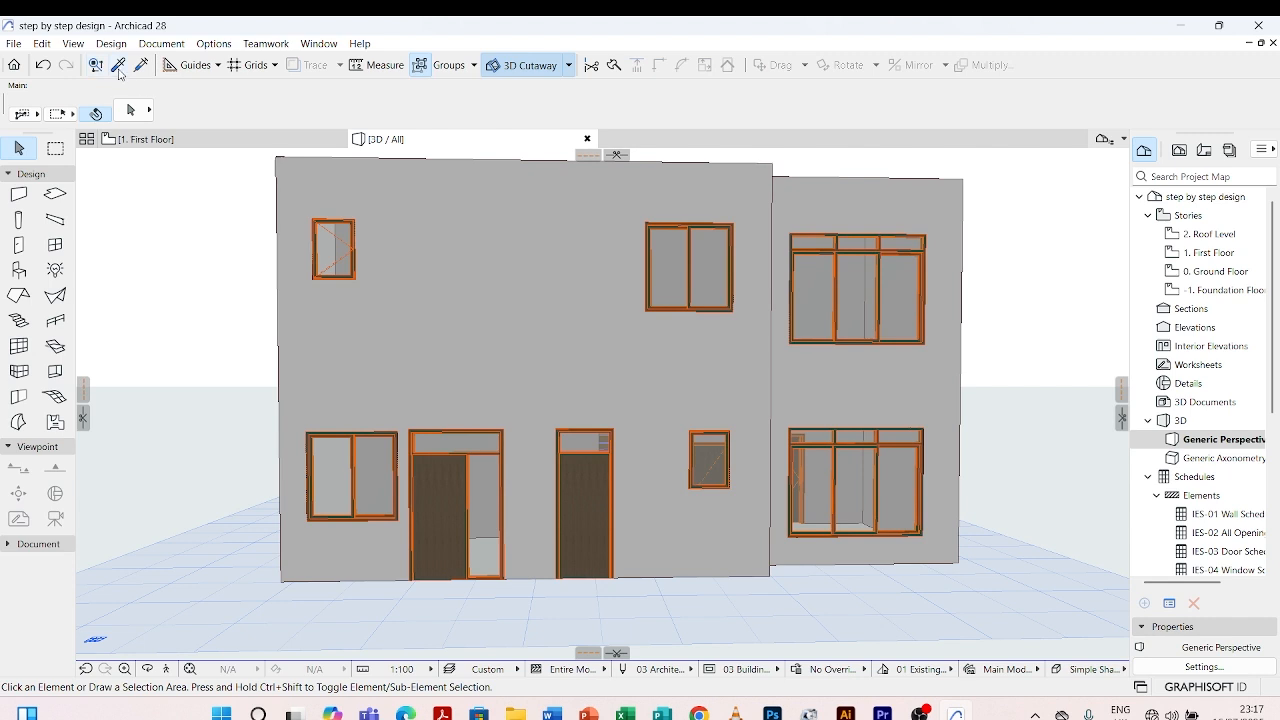
{"action": "left_click", "coordinate": [118, 66]}
{"action": "left_click", "coordinate": [709, 460]}
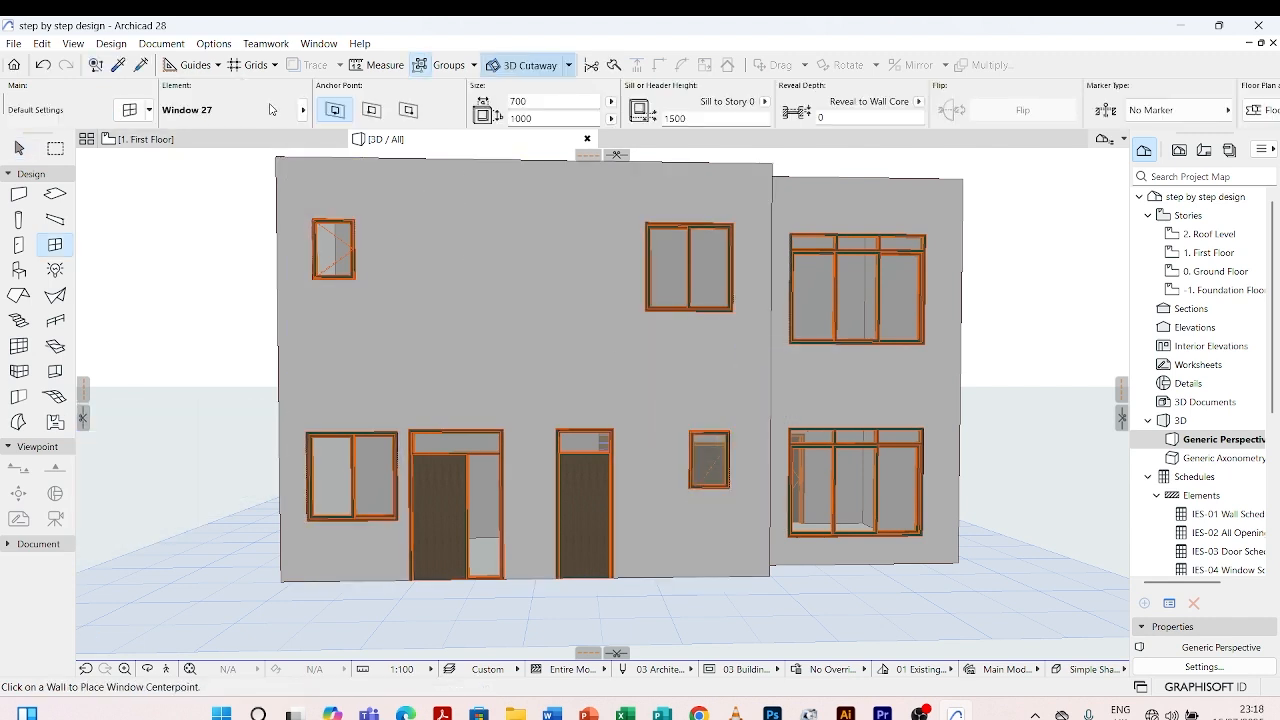
{"action": "left_click", "coordinate": [143, 66]}
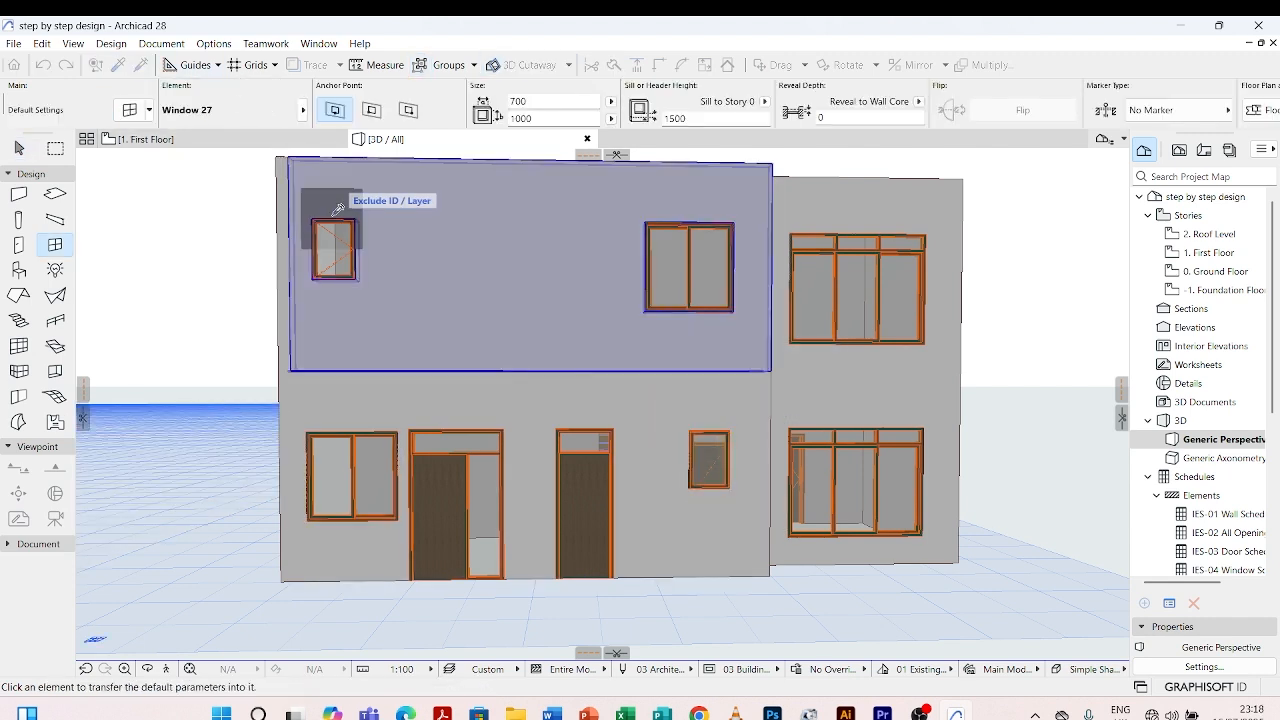
{"action": "scroll", "coordinate": [320, 270], "scroll_direction": "up", "scroll_amount": 2}
{"action": "left_click", "coordinate": [325, 270]}
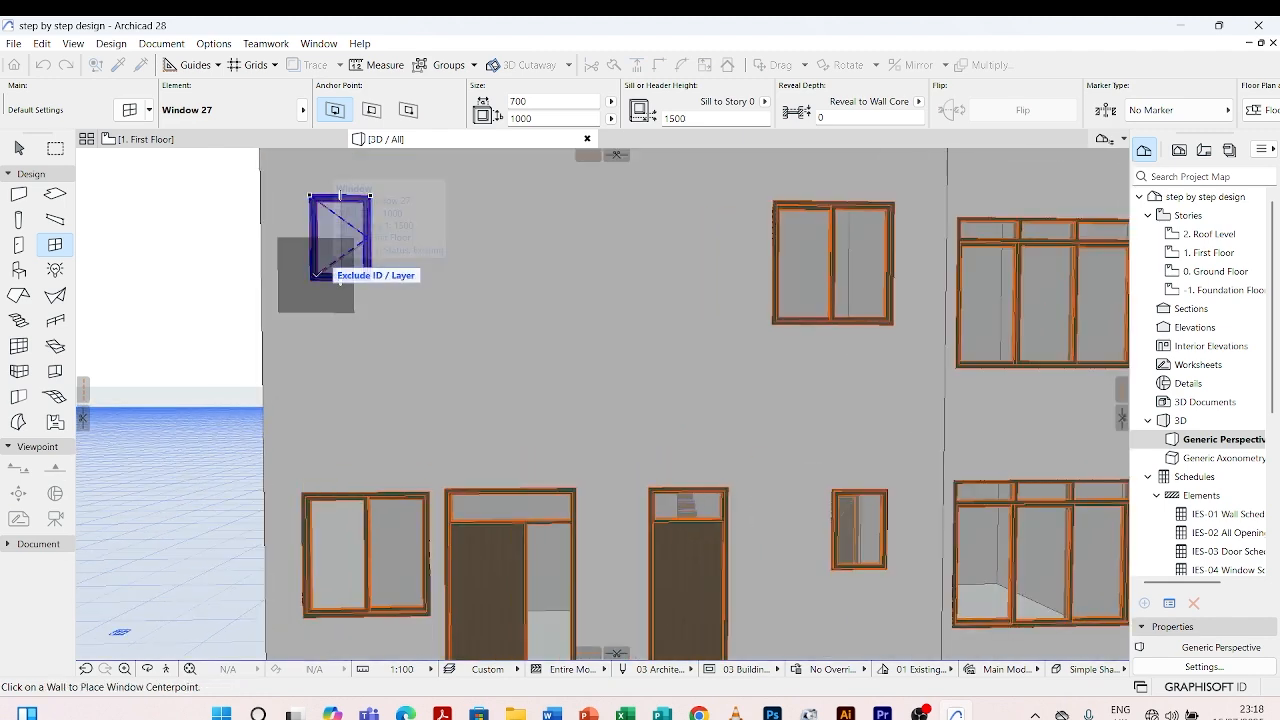
- Transfer the small first-floor window's settings from the entrance facade to the small window on the adjoining side wall
{"action": "scroll", "coordinate": [425, 257], "scroll_direction": "down", "scroll_amount": 3}
{"action": "middle_click_drag", "start_coordinate": [426, 257], "coordinate": [831, 397], "text": "shift"}
{"action": "scroll", "coordinate": [831, 397], "scroll_direction": "down", "scroll_amount": 2}
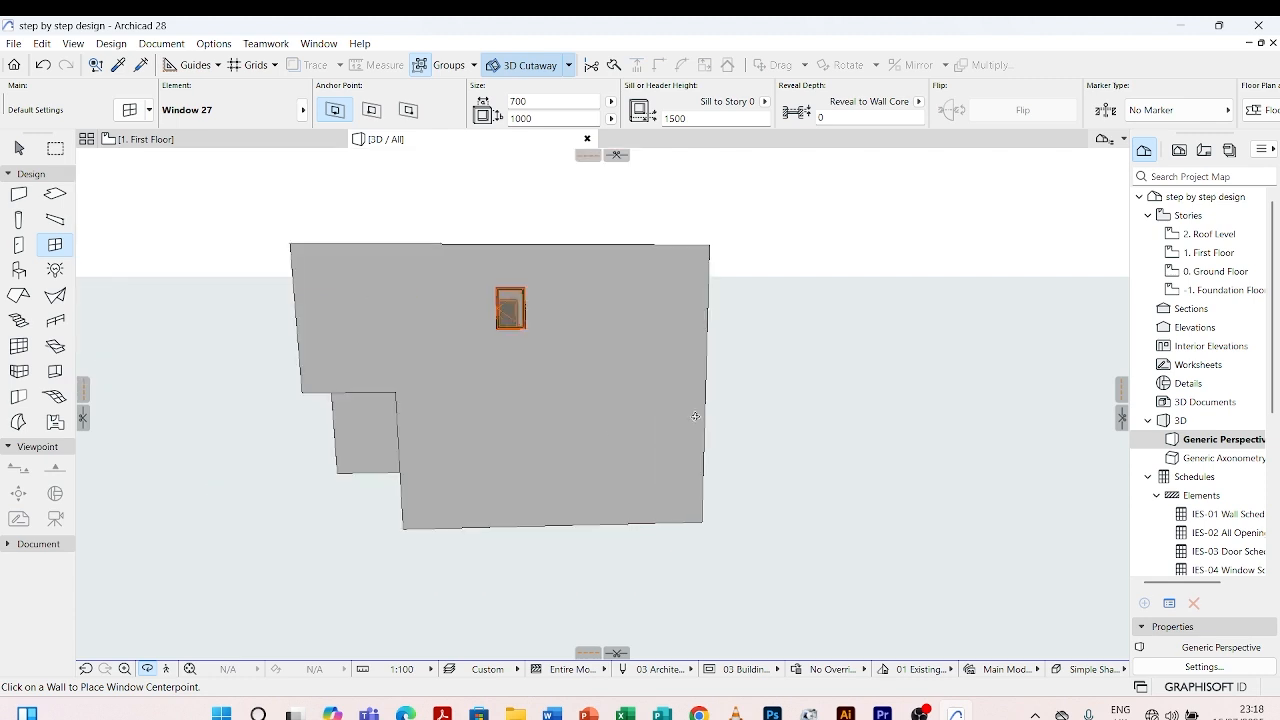
{"action": "middle_click_drag", "start_coordinate": [746, 393], "coordinate": [512, 408], "text": "shift"}
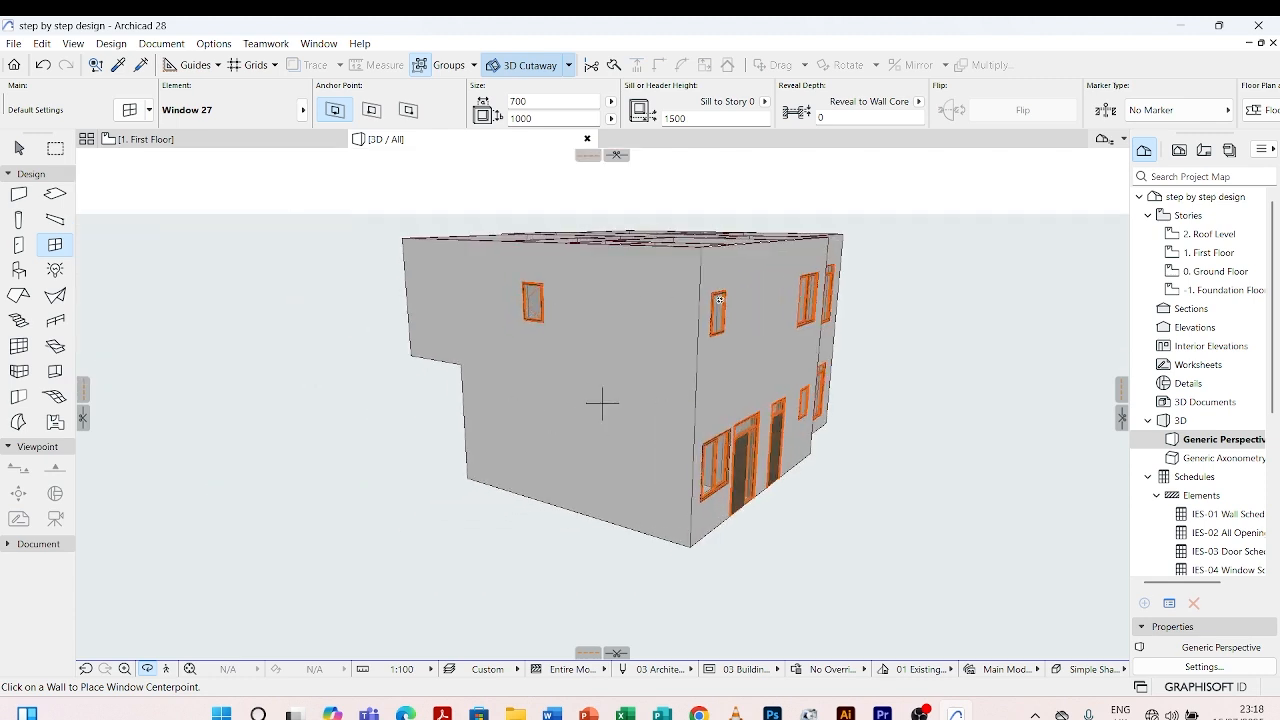
{"action": "scroll", "coordinate": [796, 306], "scroll_direction": "up", "scroll_amount": 2}
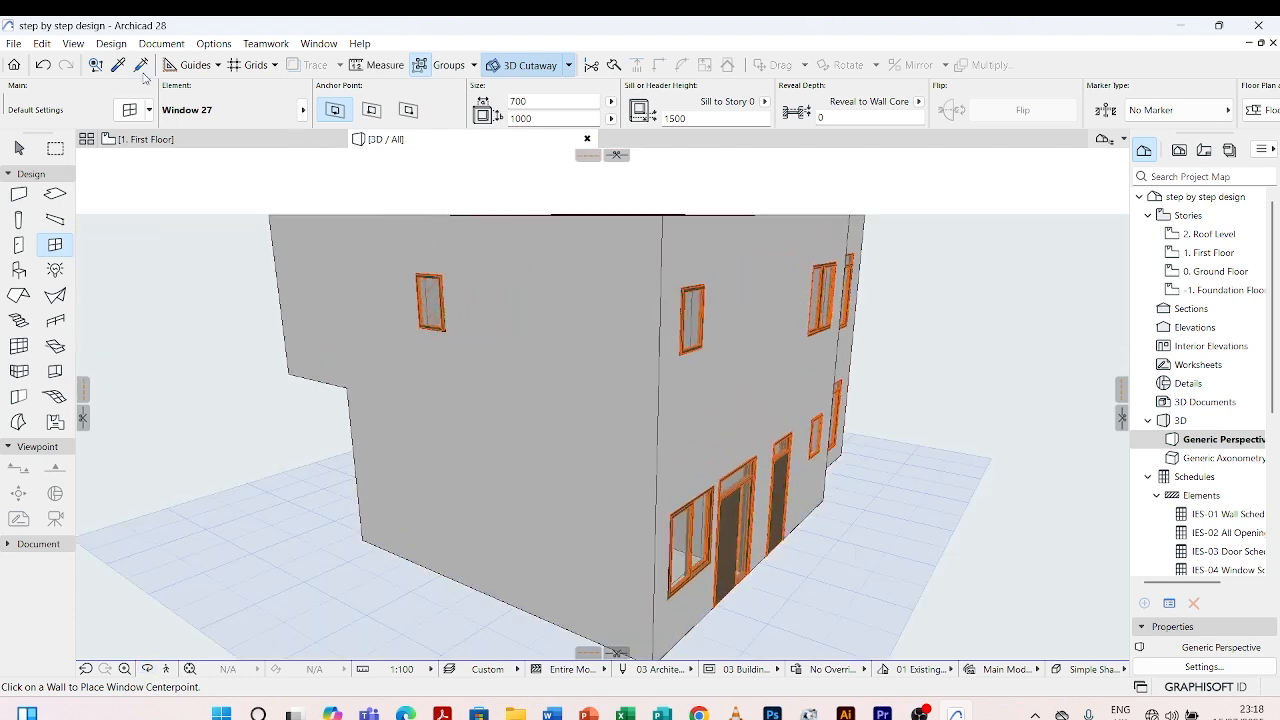
{"action": "left_click", "coordinate": [117, 65]}
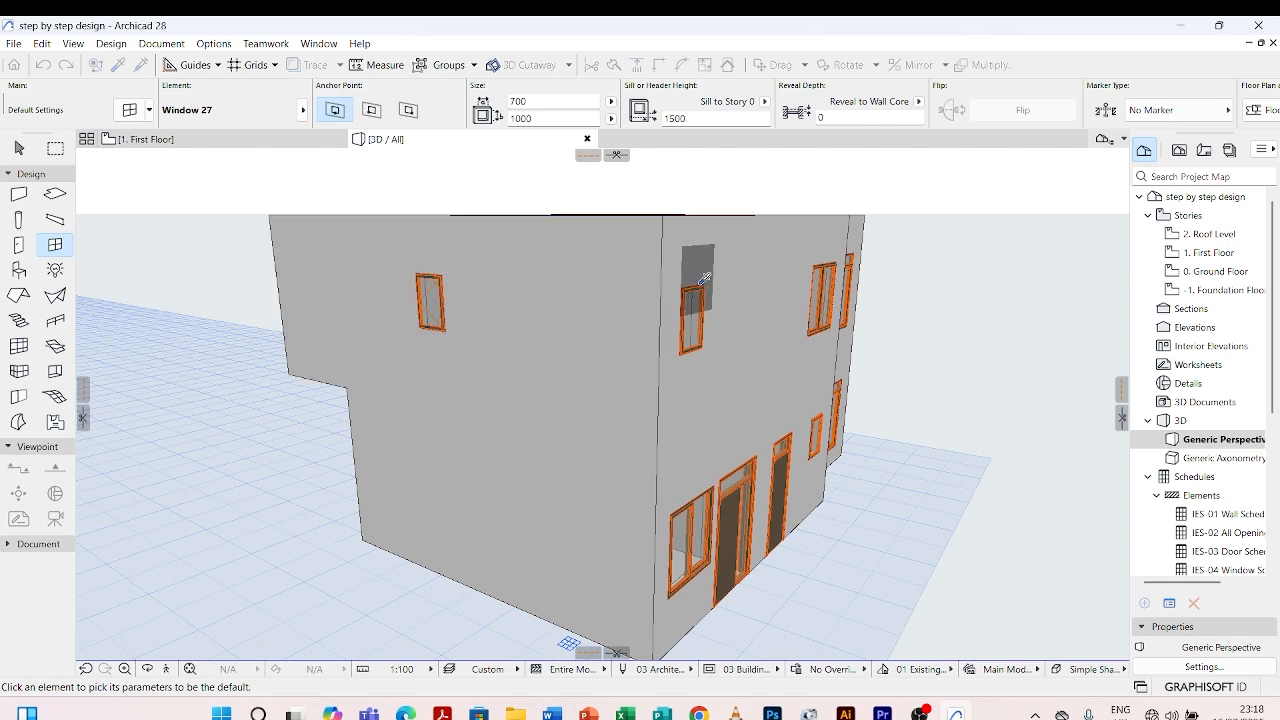
{"action": "left_click", "coordinate": [704, 279]}
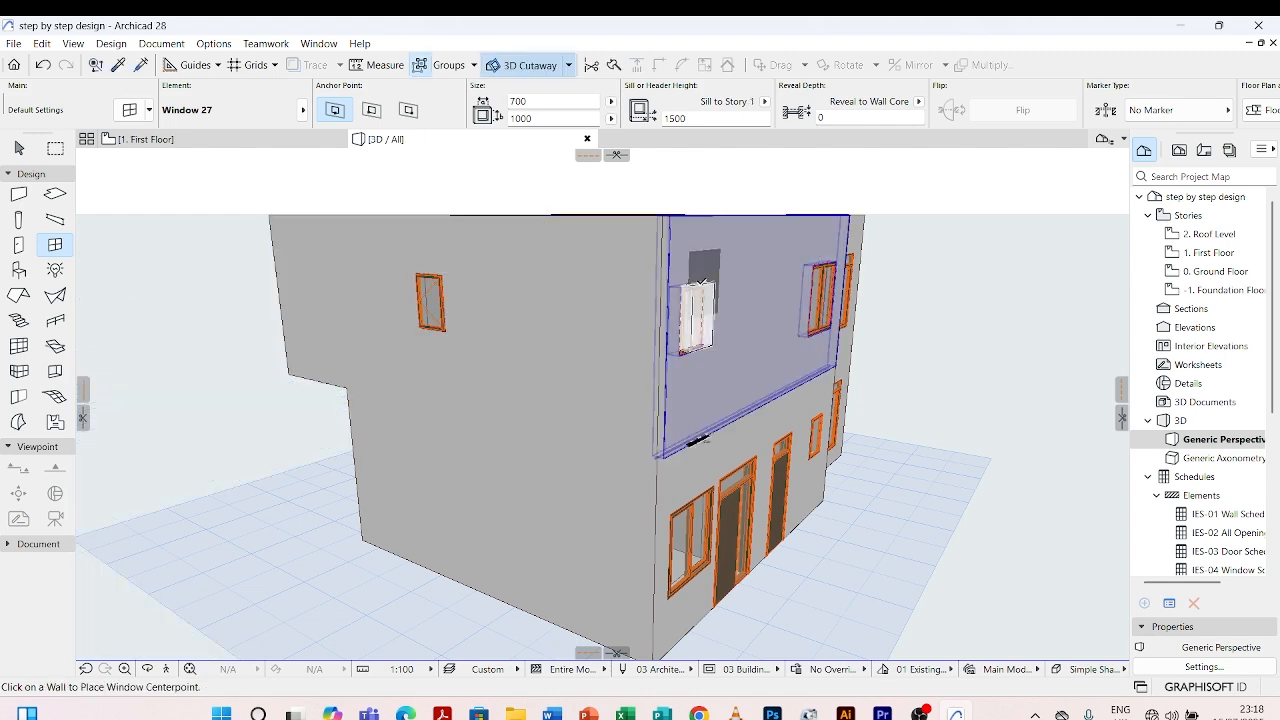
{"action": "left_click", "coordinate": [141, 65]}
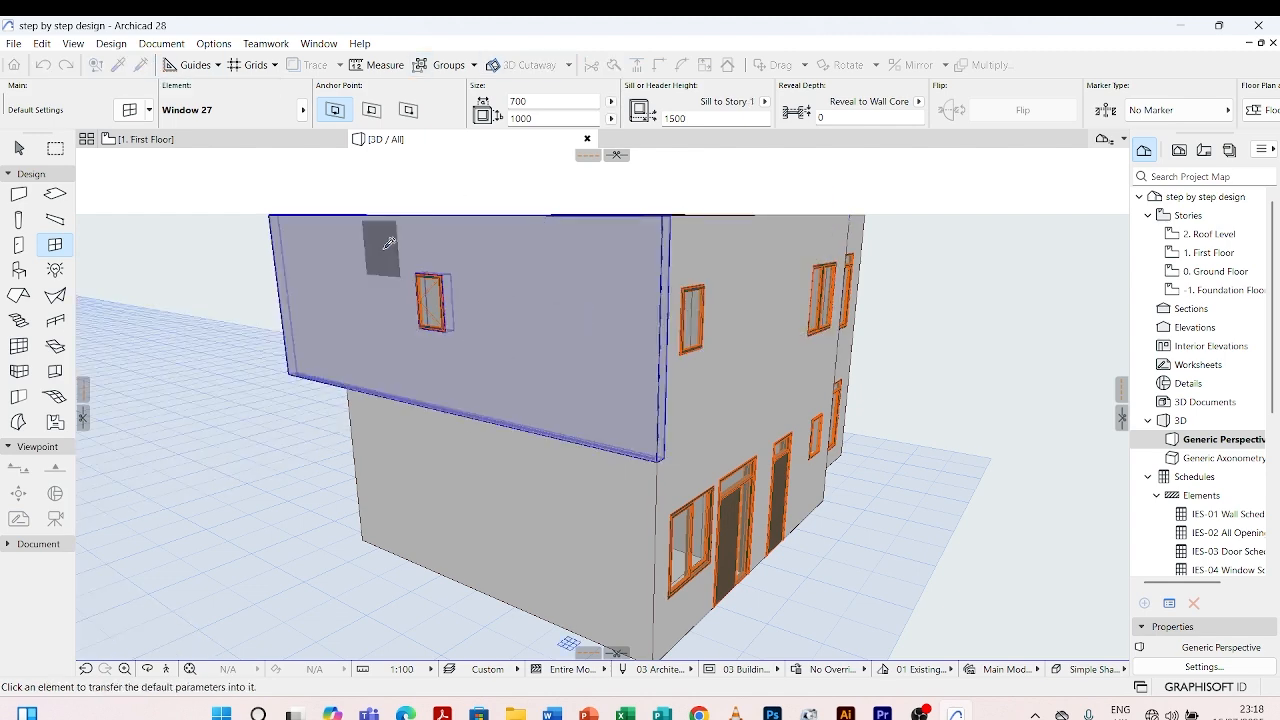
{"action": "left_click", "coordinate": [445, 275]}
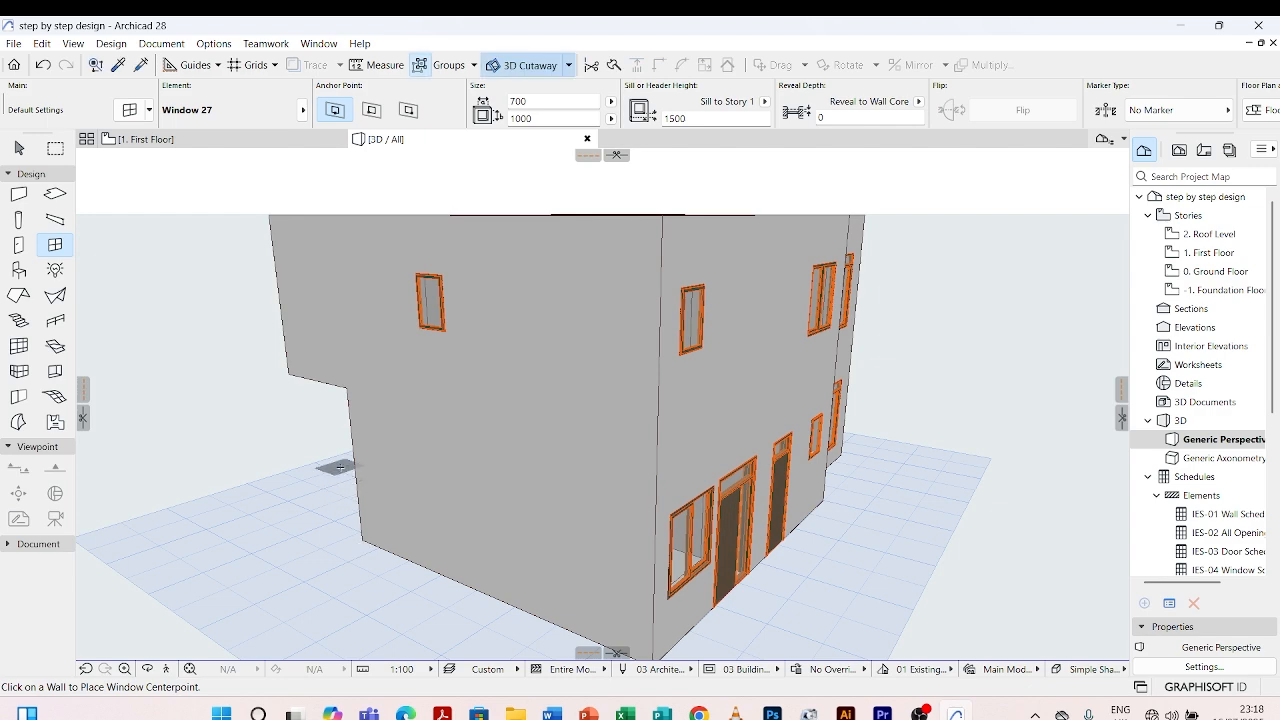
- Examine the projecting stairwell block in 3D and around the staircase on the Ground Floor plan
{"action": "scroll", "coordinate": [320, 474], "scroll_direction": "down", "scroll_amount": 3}
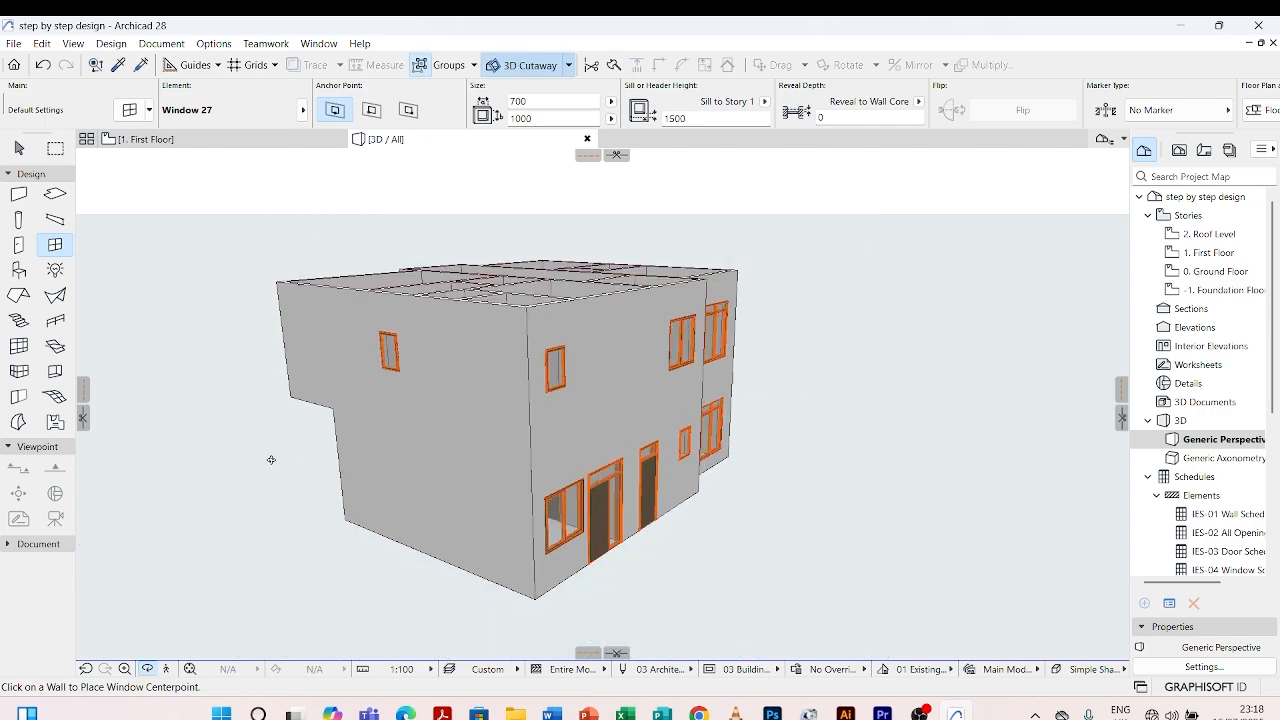
{"action": "middle_click_drag", "start_coordinate": [271, 460], "coordinate": [764, 438], "text": "shift"}
{"action": "scroll", "coordinate": [690, 425], "scroll_direction": "down", "scroll_amount": 8}
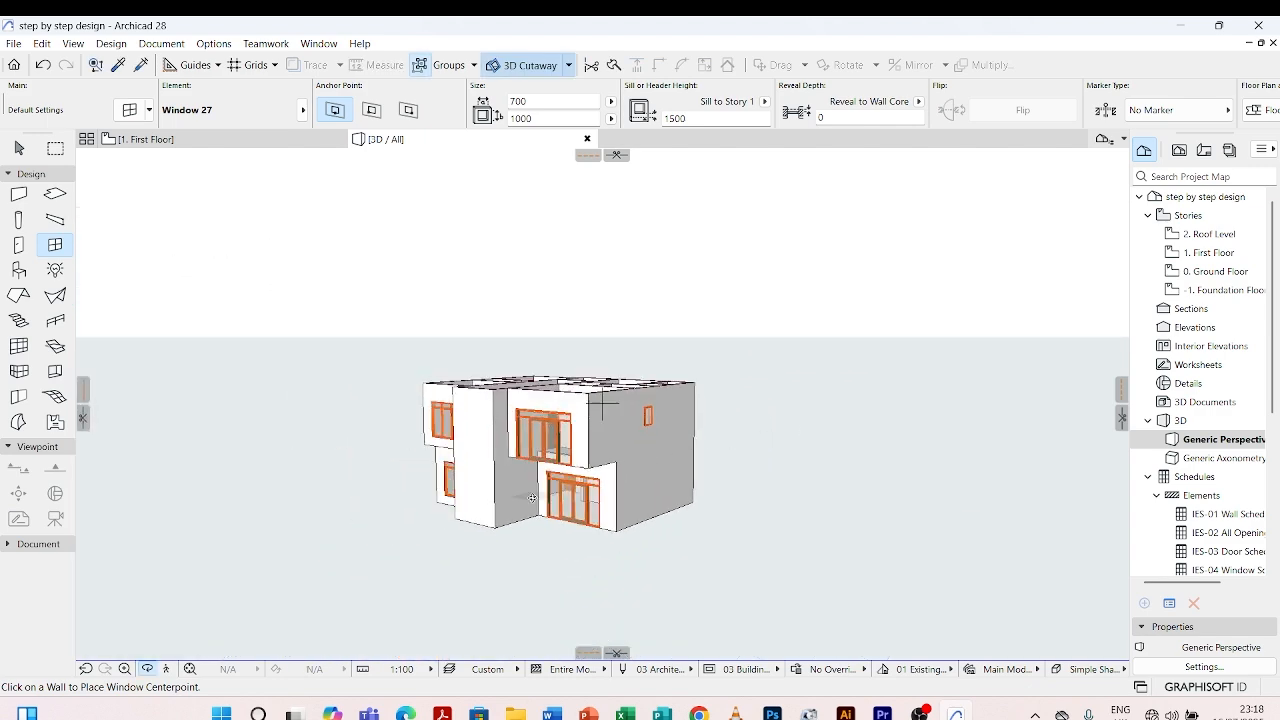
{"action": "middle_click_drag", "start_coordinate": [603, 404], "coordinate": [720, 497], "text": "shift"}
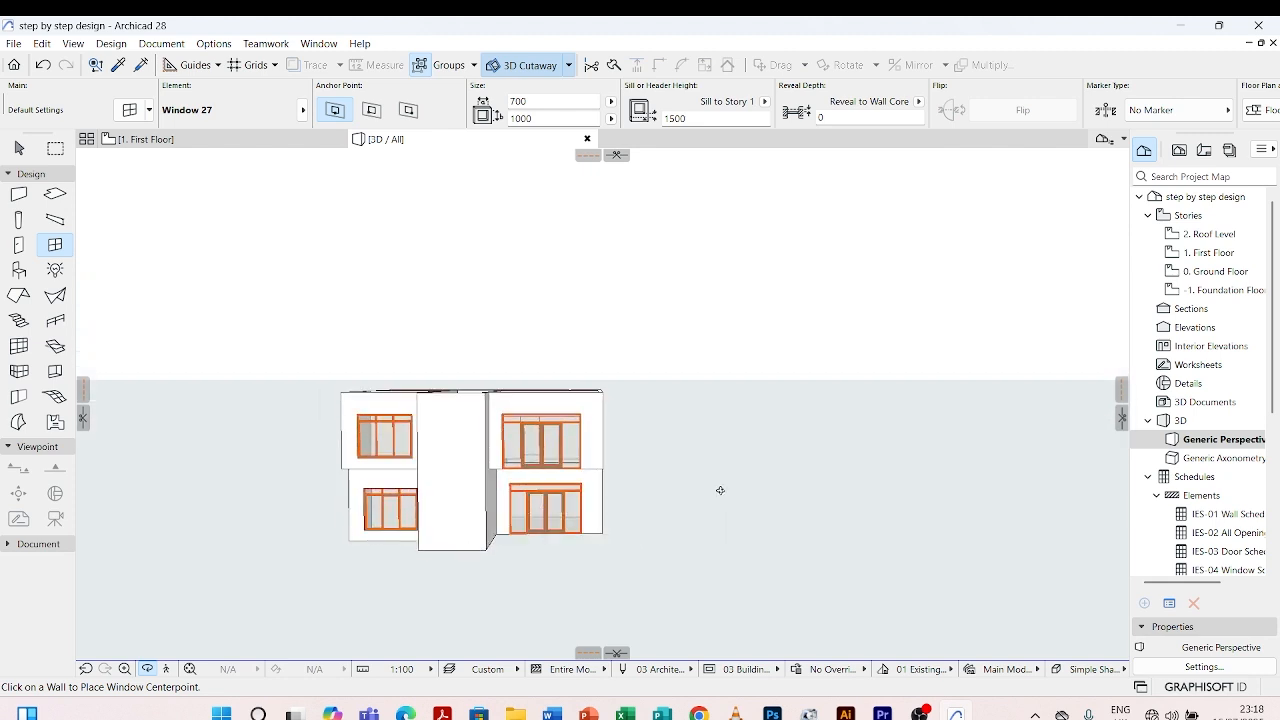
{"action": "left_click", "coordinate": [1218, 276]}
{"action": "left_click", "coordinate": [1220, 280]}
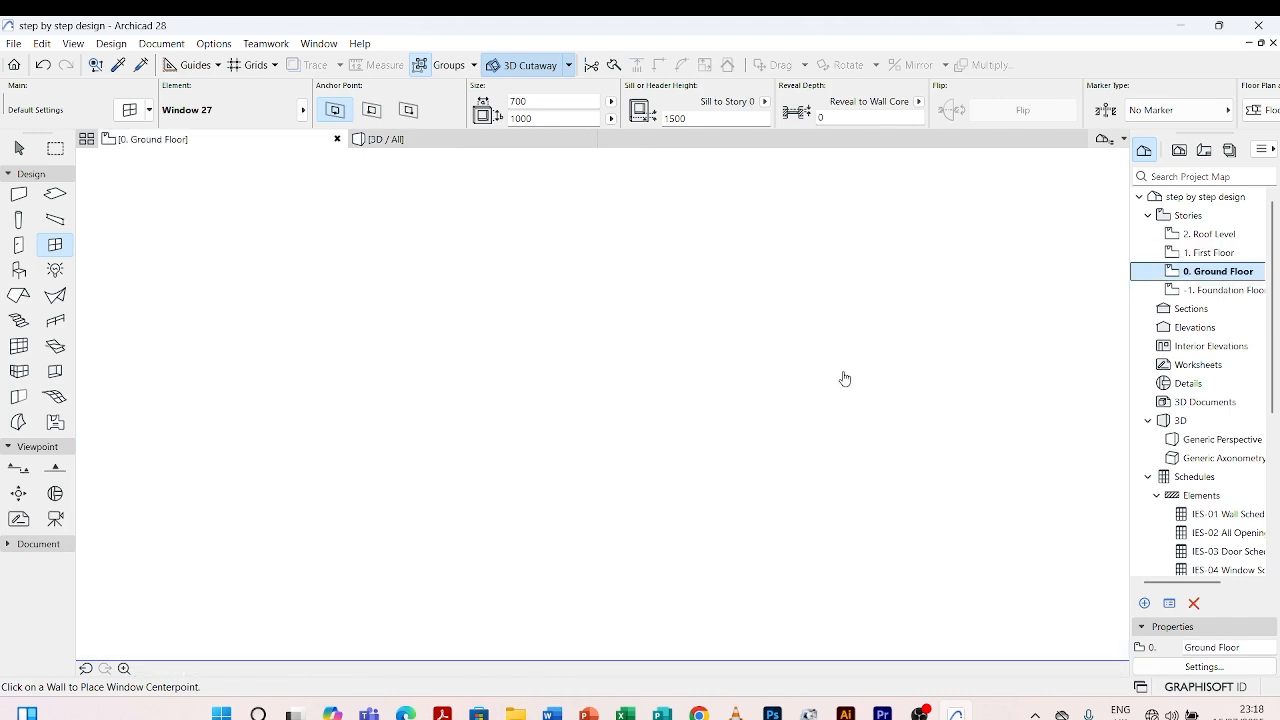
{"action": "scroll", "coordinate": [563, 577], "scroll_direction": "up", "scroll_amount": 5}
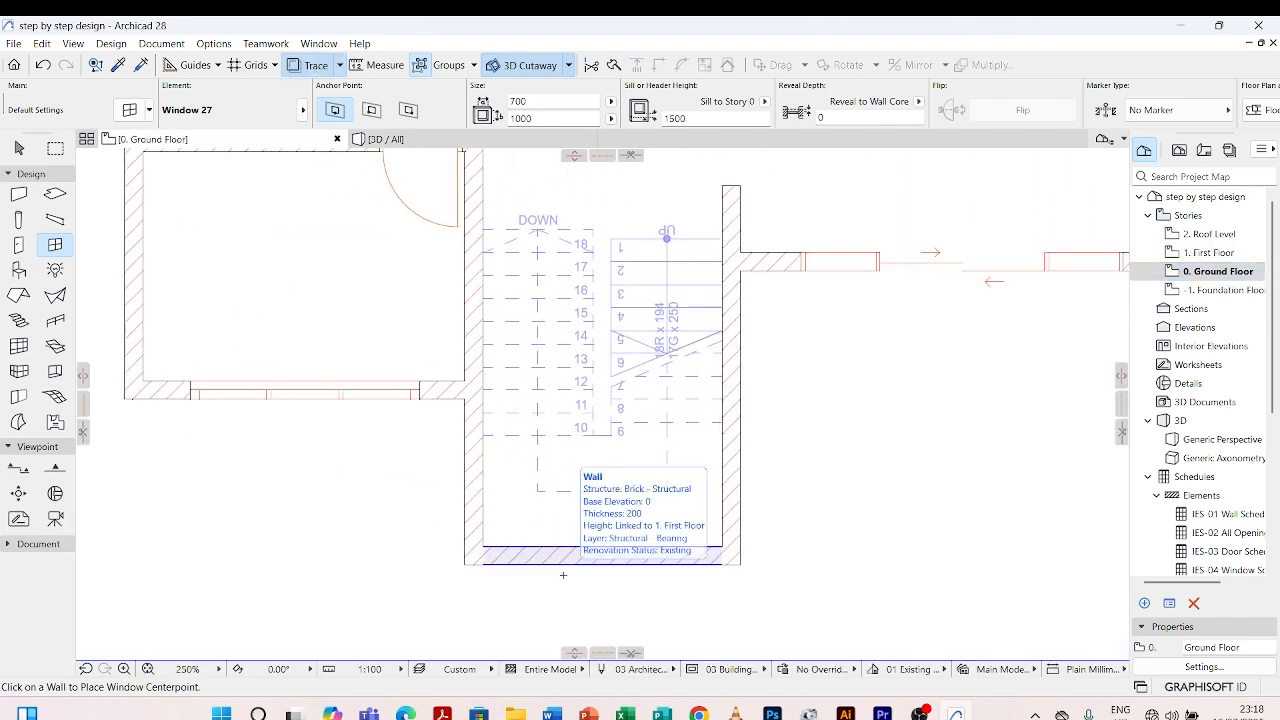
{"action": "key", "text": "Escape"}
{"action": "scroll", "coordinate": [548, 582], "scroll_direction": "down", "scroll_amount": 1}
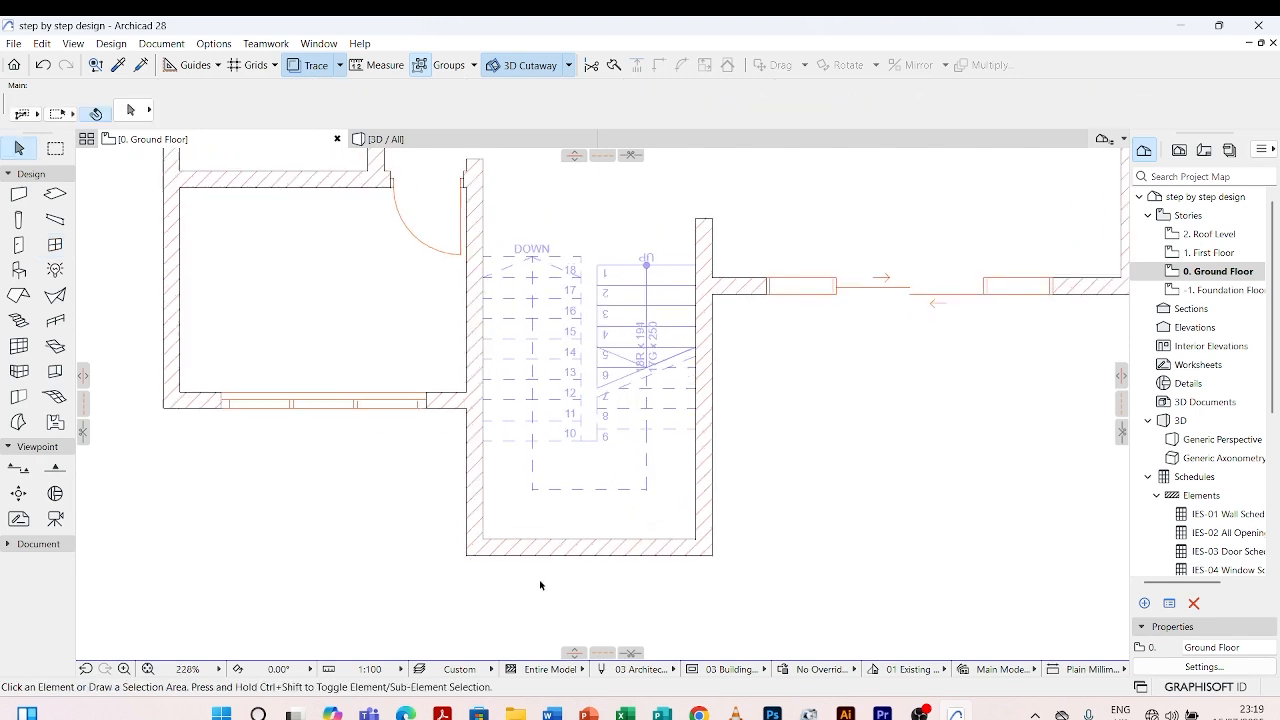
{"action": "scroll", "coordinate": [541, 584], "scroll_direction": "up", "scroll_amount": 1}
{"action": "scroll", "coordinate": [557, 535], "scroll_direction": "down", "scroll_amount": 2}
{"action": "scroll", "coordinate": [557, 528], "scroll_direction": "down", "scroll_amount": 3}
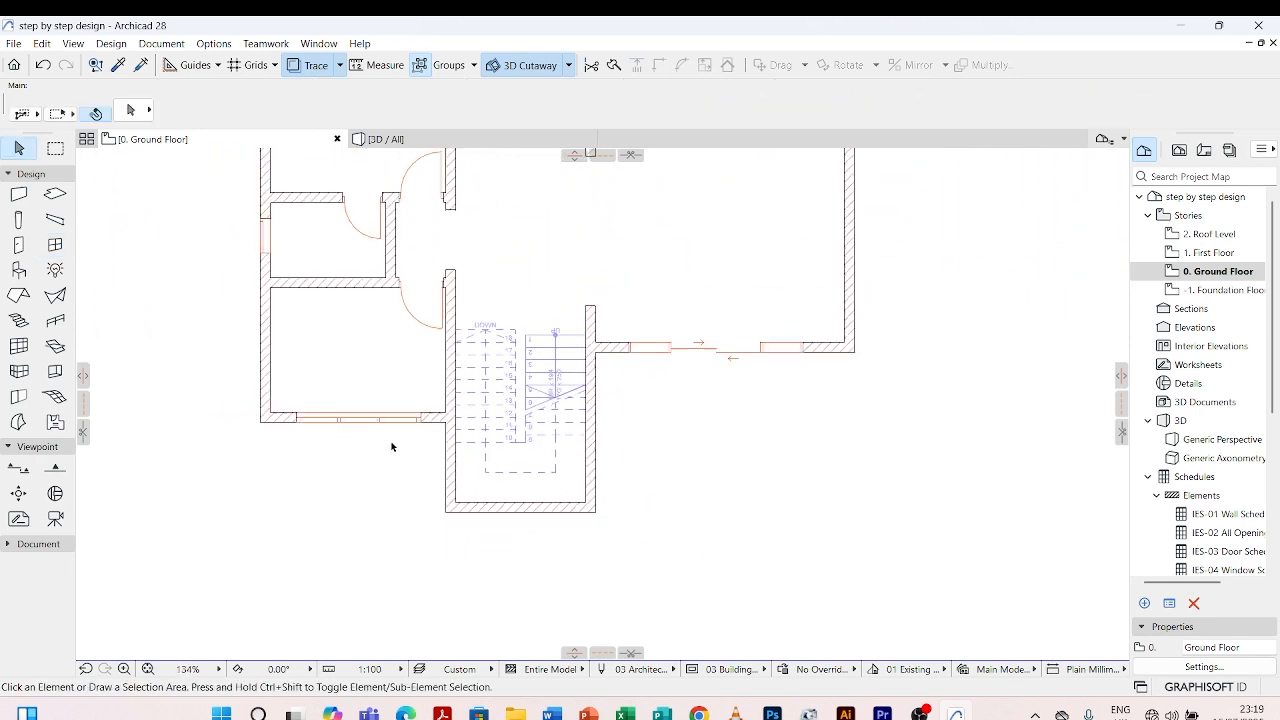
- Set the default window type to Vertical Multi-Sash Window 27 with a Full 3D detail level
{"action": "double_click", "coordinate": [55, 245]}
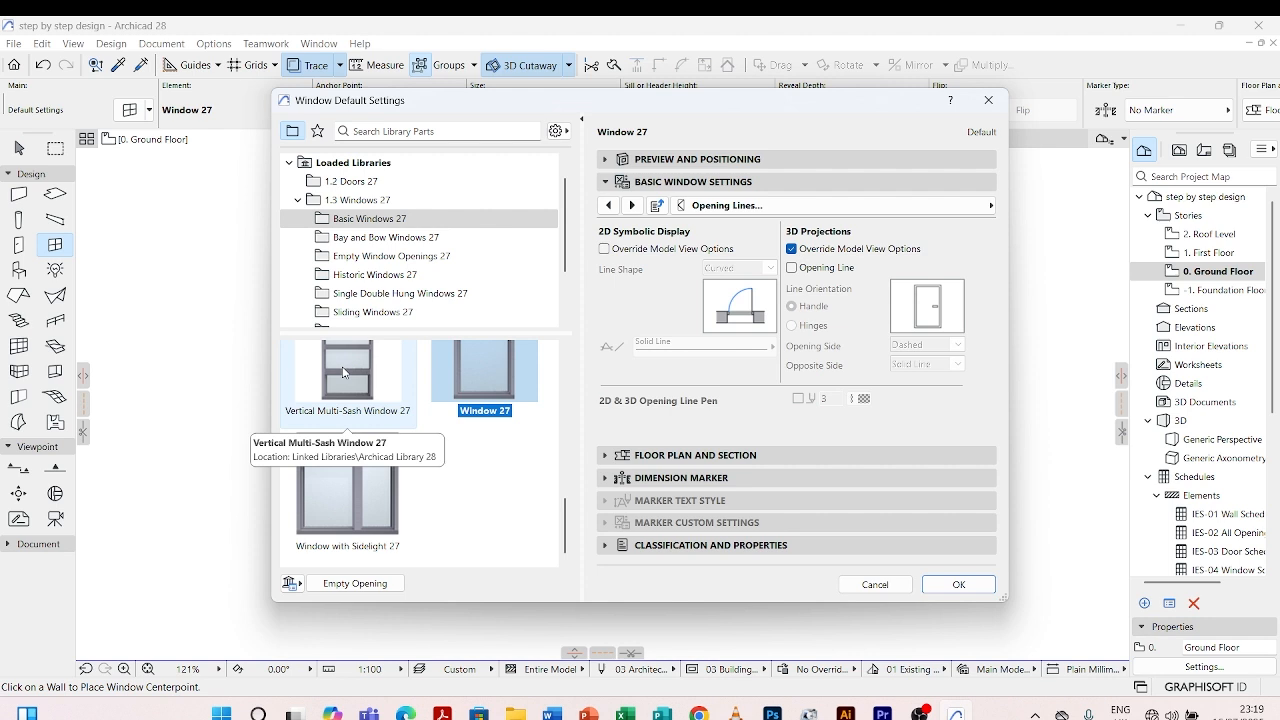
{"action": "left_click", "coordinate": [343, 372]}
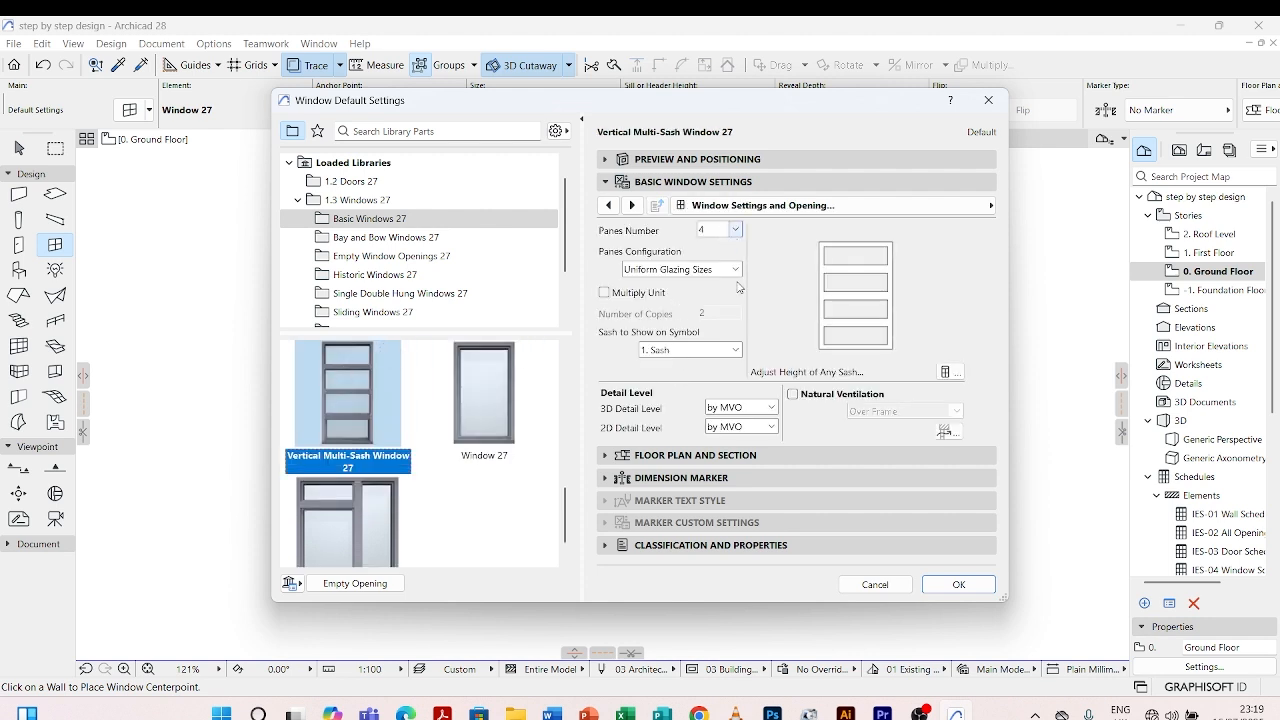
{"action": "left_click", "coordinate": [770, 407]}
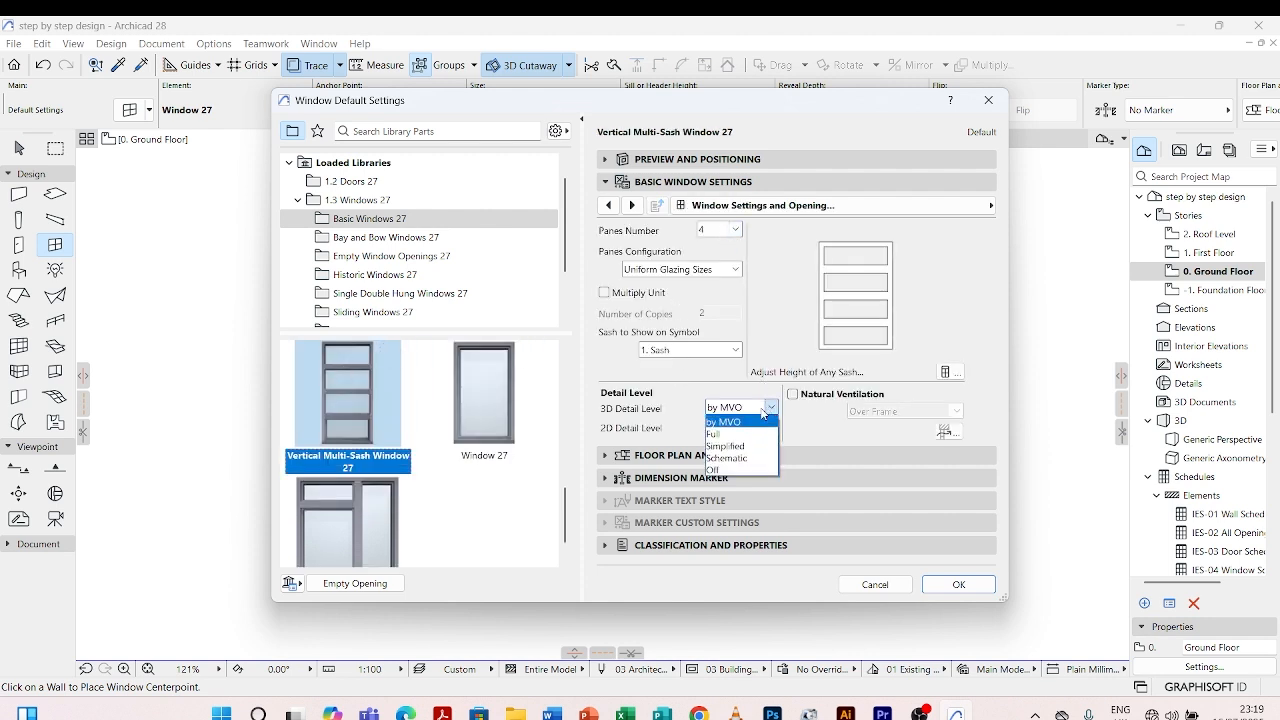
{"action": "left_click", "coordinate": [744, 435]}
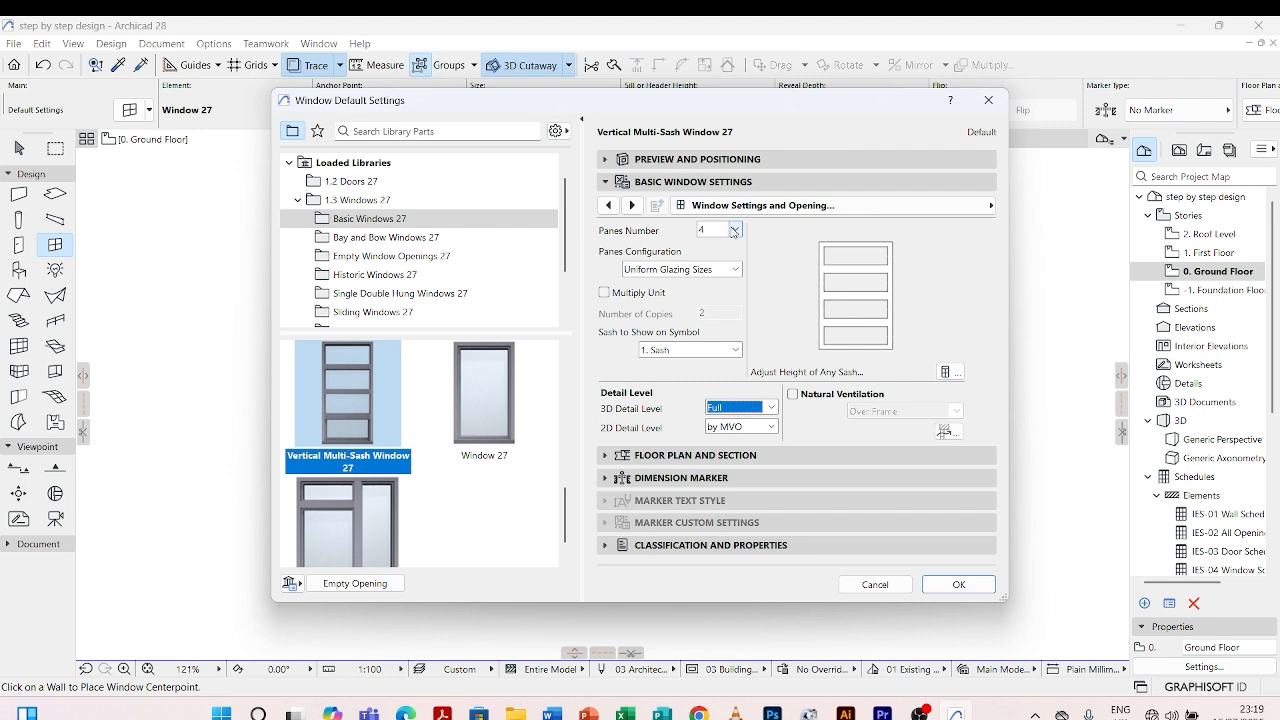
- Accept the window defaults and set the multi-sash window's size to 1500 mm wide and 3000 mm high
{"action": "left_click", "coordinate": [946, 588]}
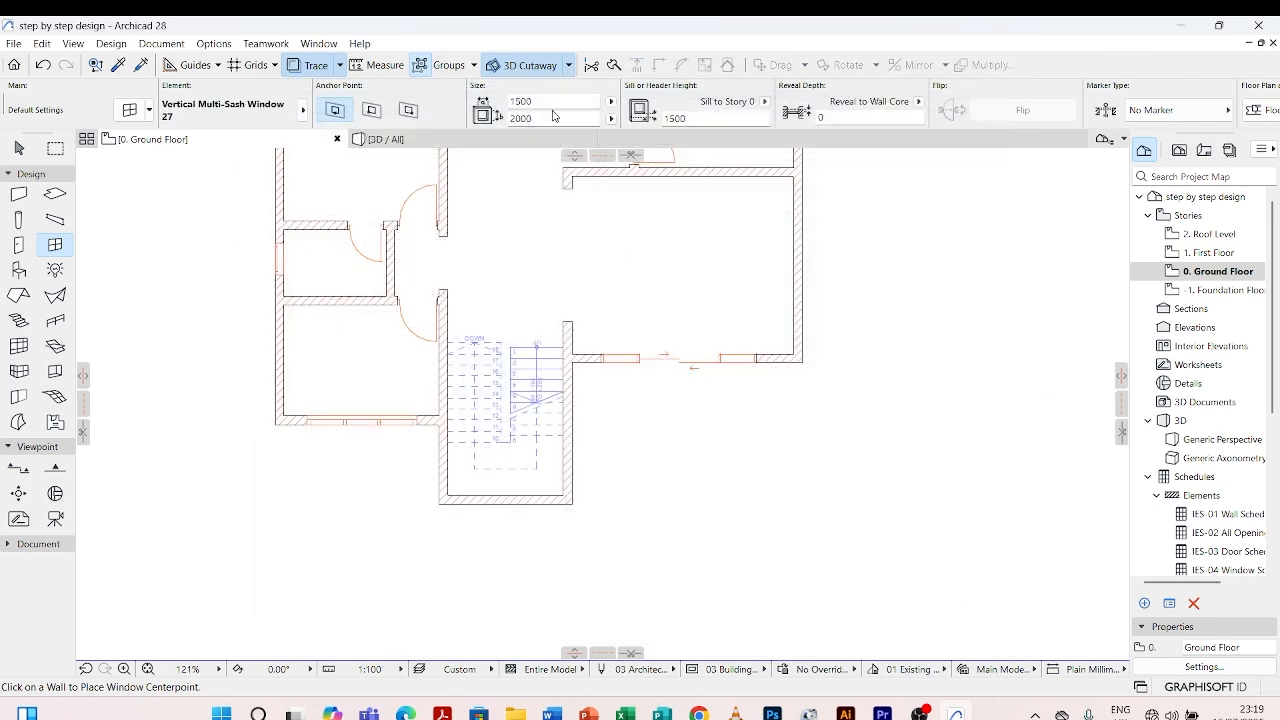
{"action": "double_click", "coordinate": [549, 98]}
{"action": "type", "text": "3000"}
{"action": "left_click", "coordinate": [545, 116]}
{"action": "left_click_drag", "start_coordinate": [544, 99], "coordinate": [509, 100]}
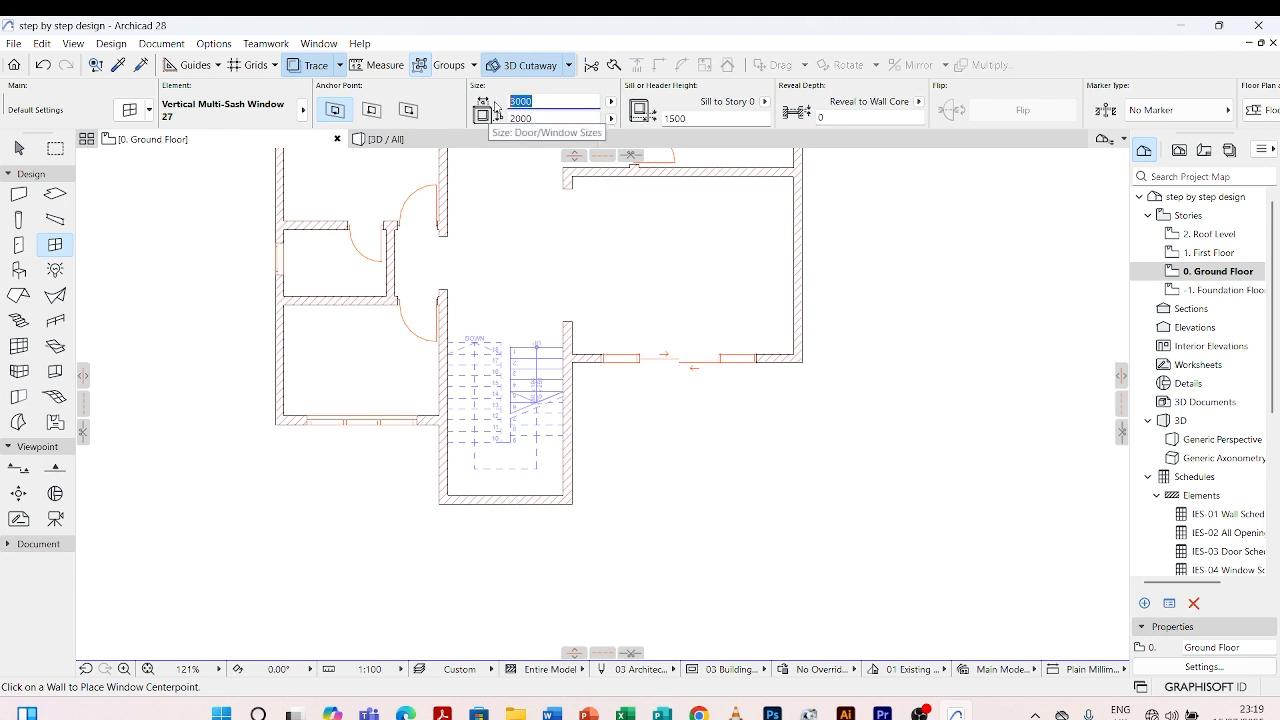
{"action": "type", "text": "15"}
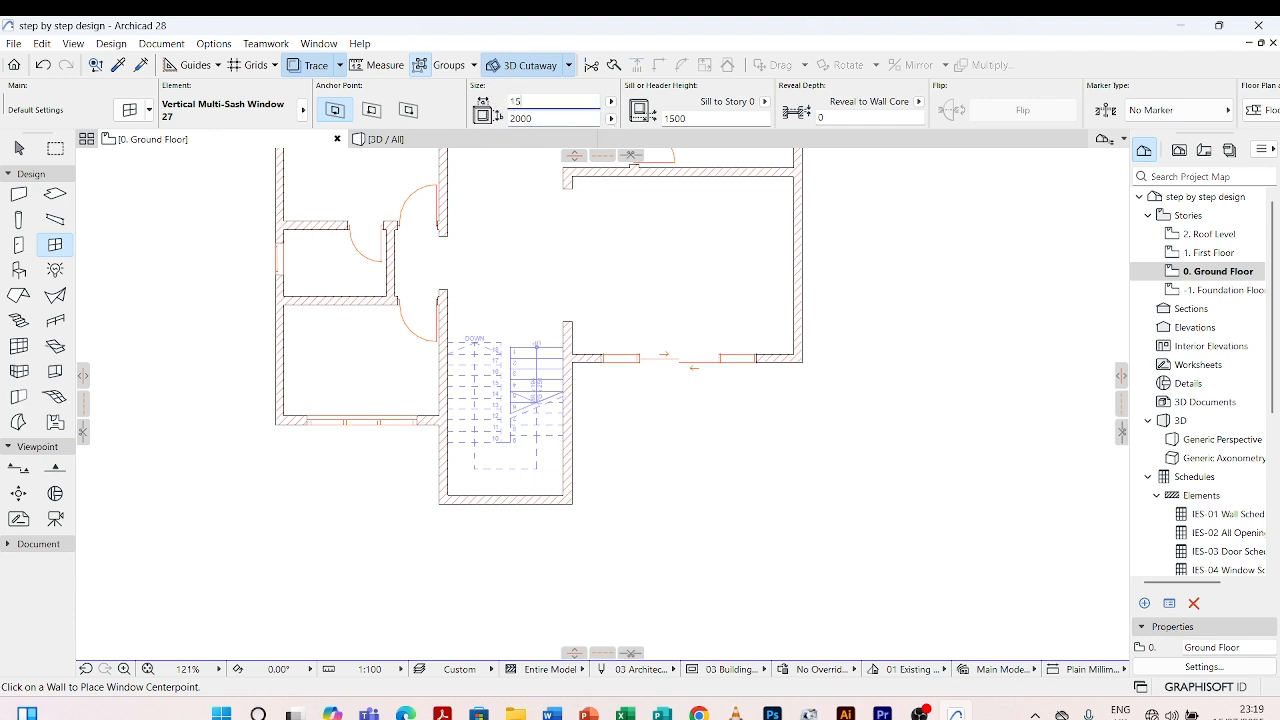
{"action": "left_click_drag", "start_coordinate": [544, 121], "coordinate": [508, 119]}
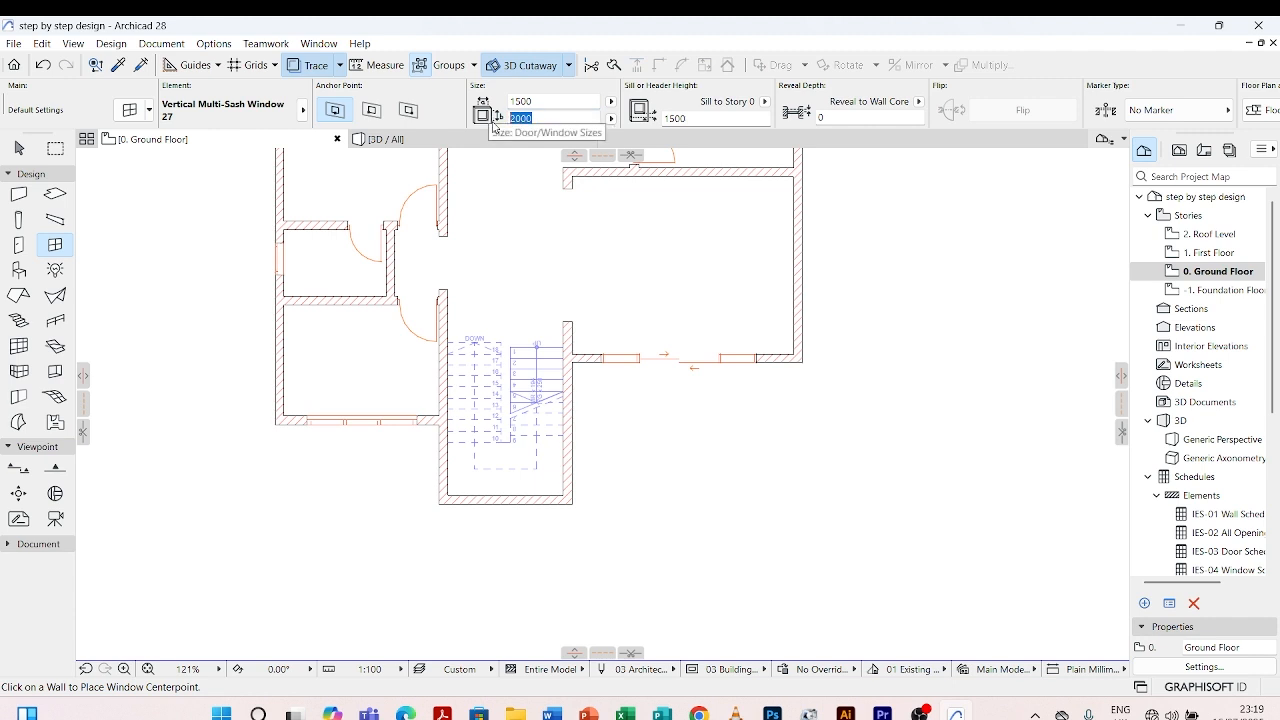
{"action": "type", "text": "3"}
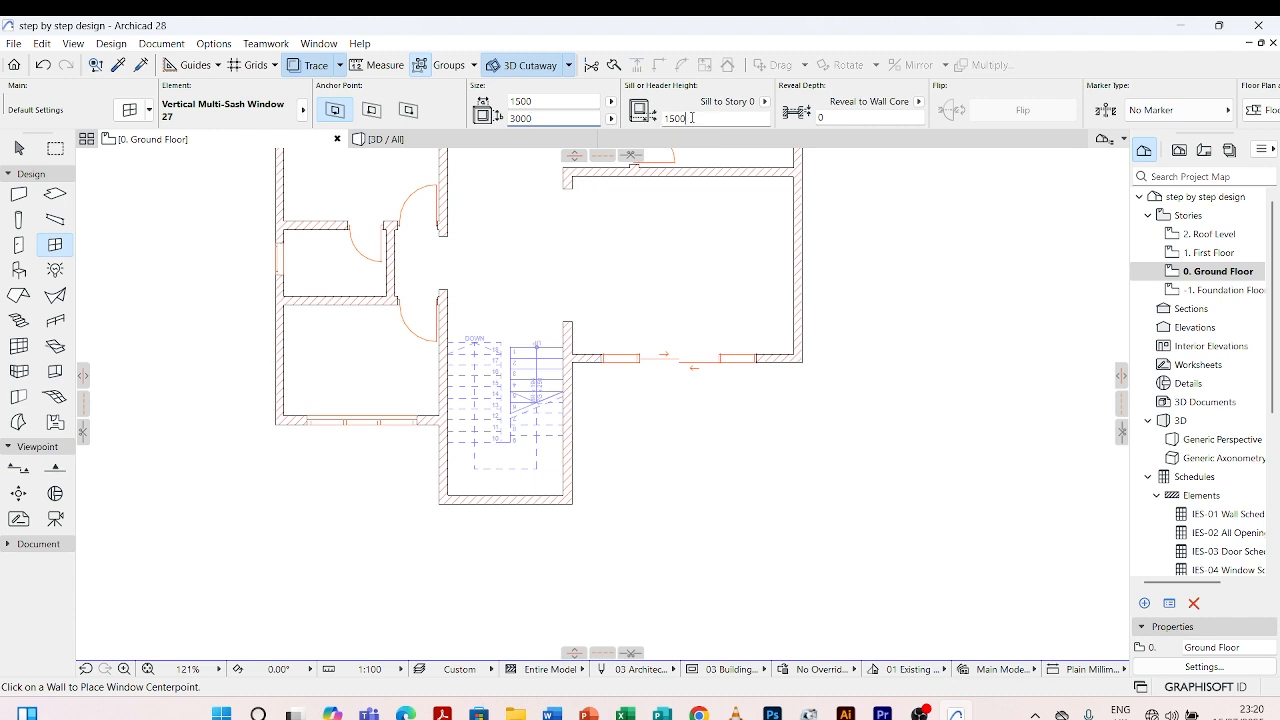
- Place the multi-sash window centred in the stairwell's outer end wall on the Ground Floor plan, 650 mm from either side wall
{"action": "left_click_drag", "start_coordinate": [691, 117], "coordinate": [661, 118]}
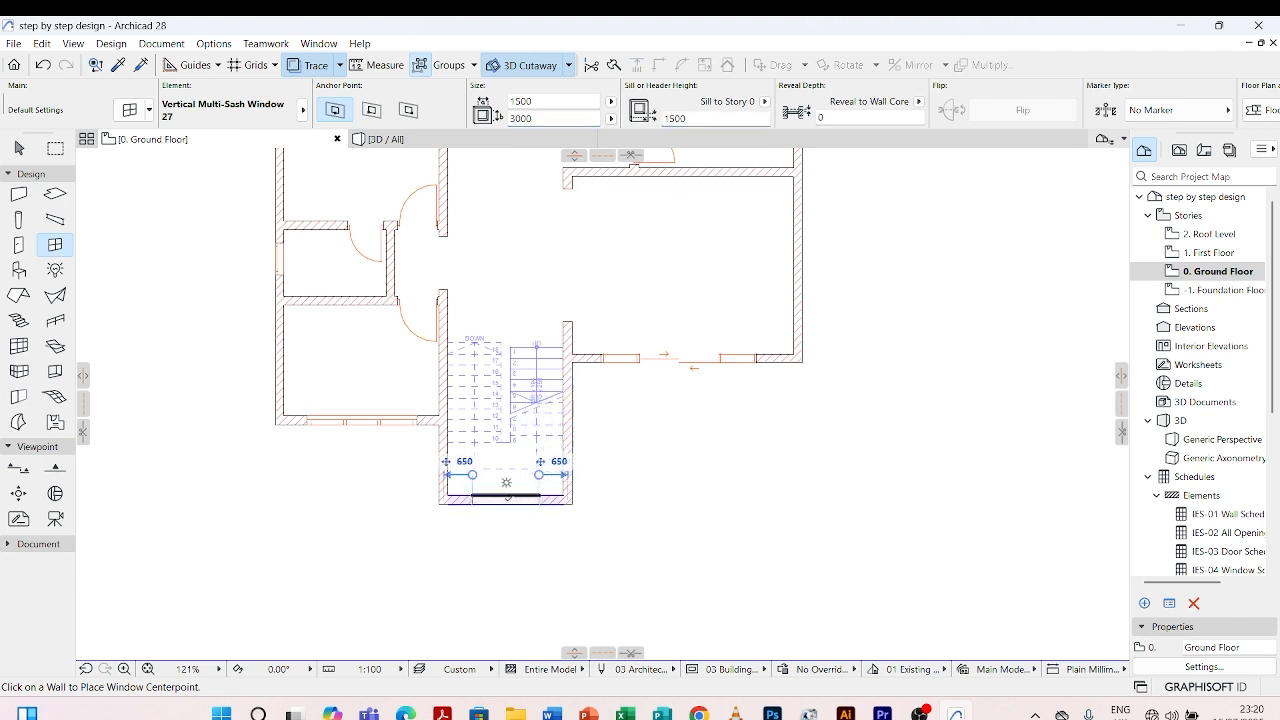
{"action": "left_click", "coordinate": [506, 497]}
{"action": "left_click", "coordinate": [508, 515]}
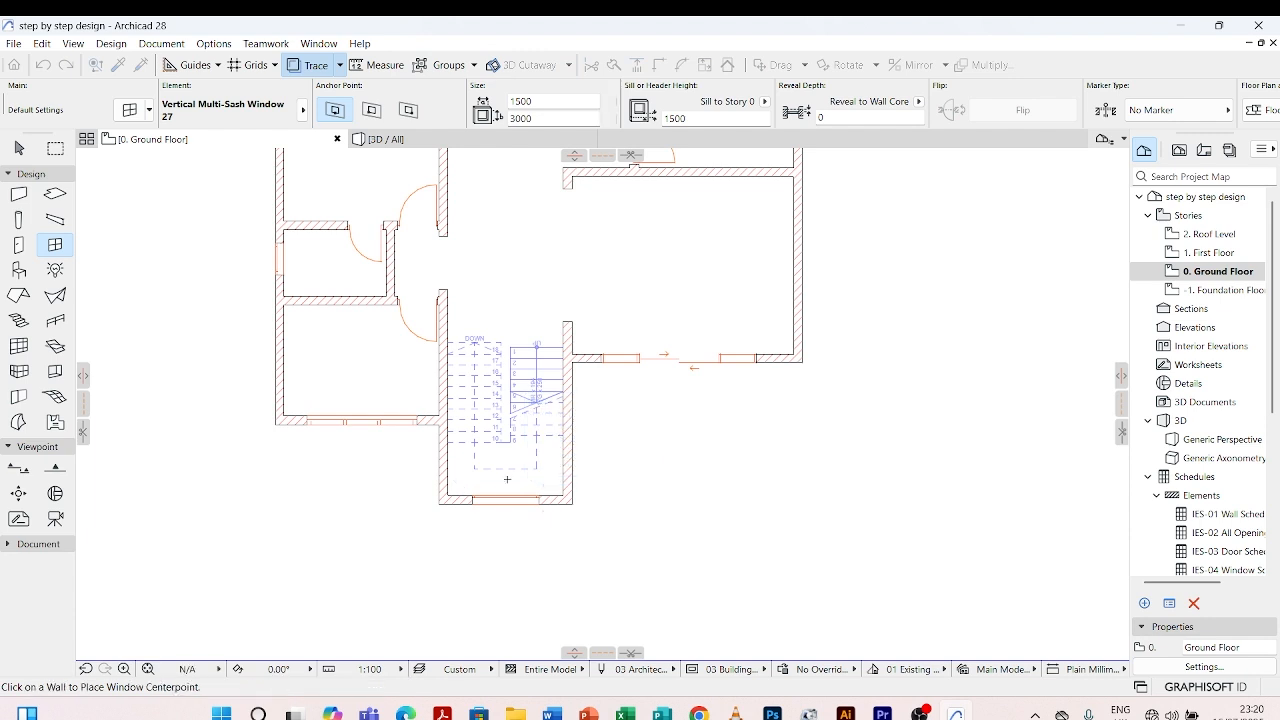
- Examine the new stairwell window in 3D and how it meets the first-floor wall above it
{"action": "left_click", "coordinate": [397, 138]}
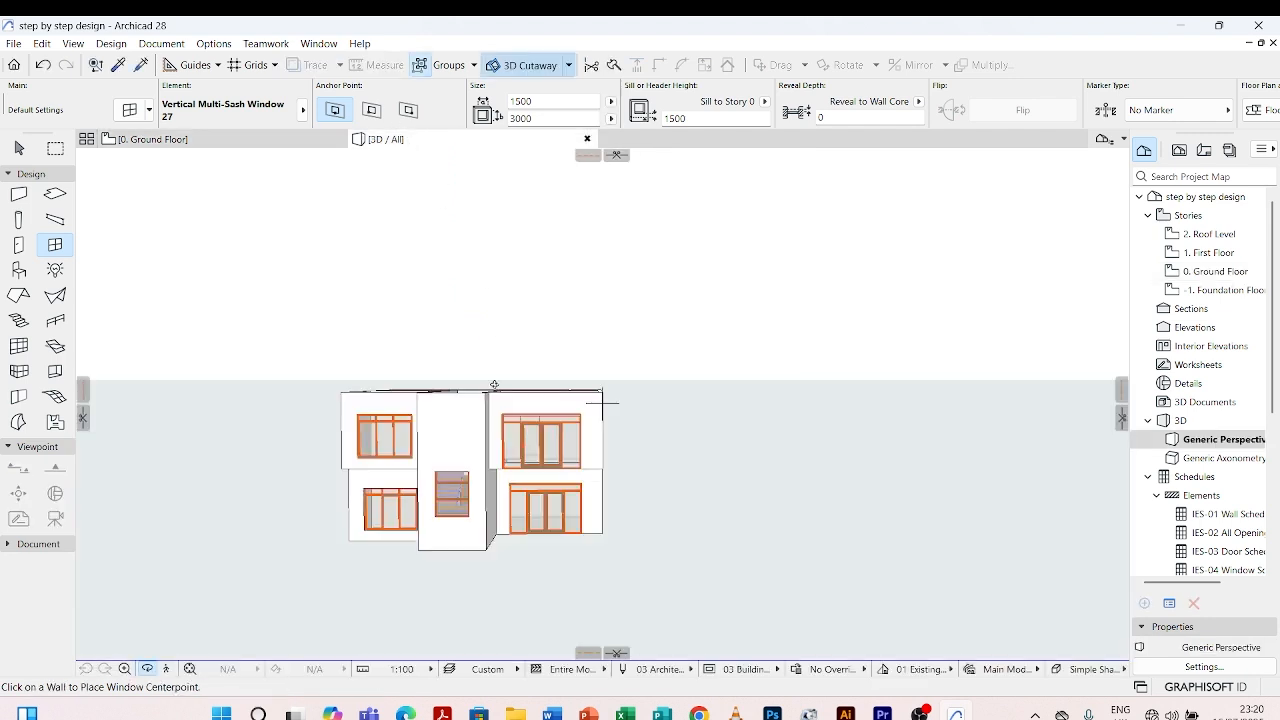
{"action": "scroll", "coordinate": [455, 532], "scroll_direction": "up", "scroll_amount": 2}
{"action": "key", "text": "Escape"}
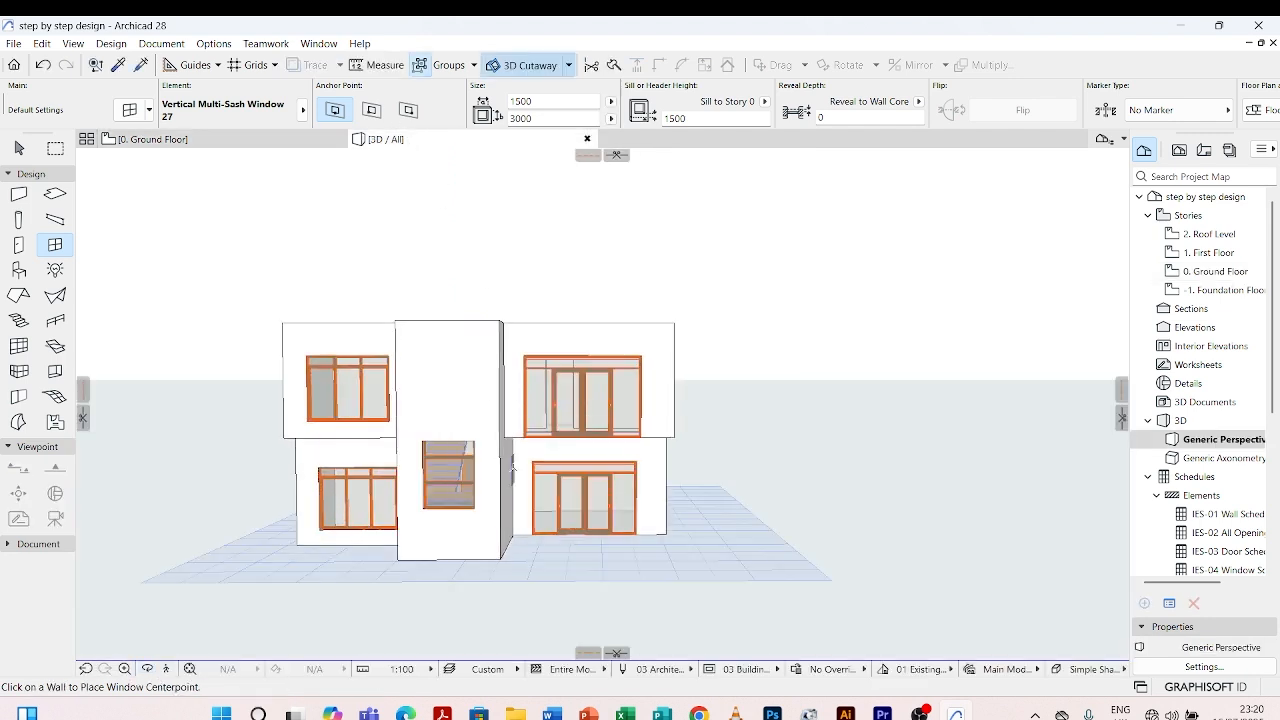
{"action": "key", "text": "Escape"}
{"action": "left_click", "coordinate": [475, 508]}
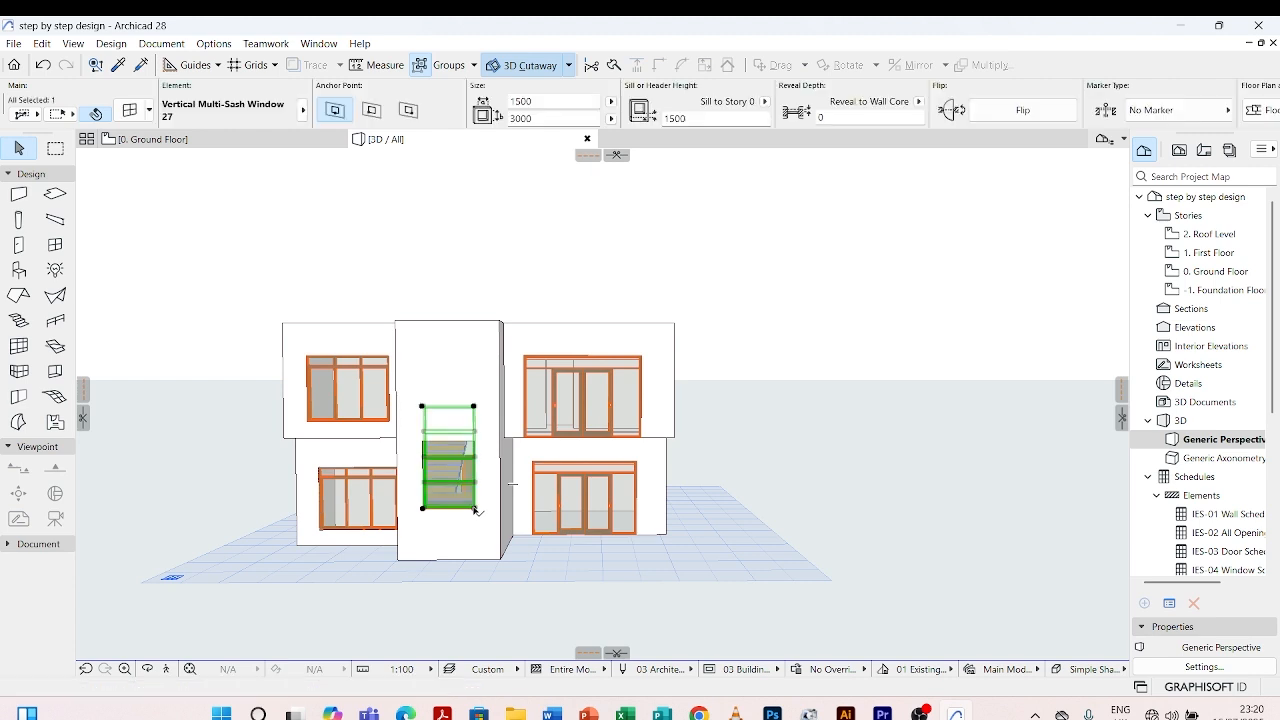
{"action": "scroll", "coordinate": [466, 432], "scroll_direction": "up", "scroll_amount": 3}
{"action": "scroll", "coordinate": [468, 430], "scroll_direction": "up", "scroll_amount": 1}
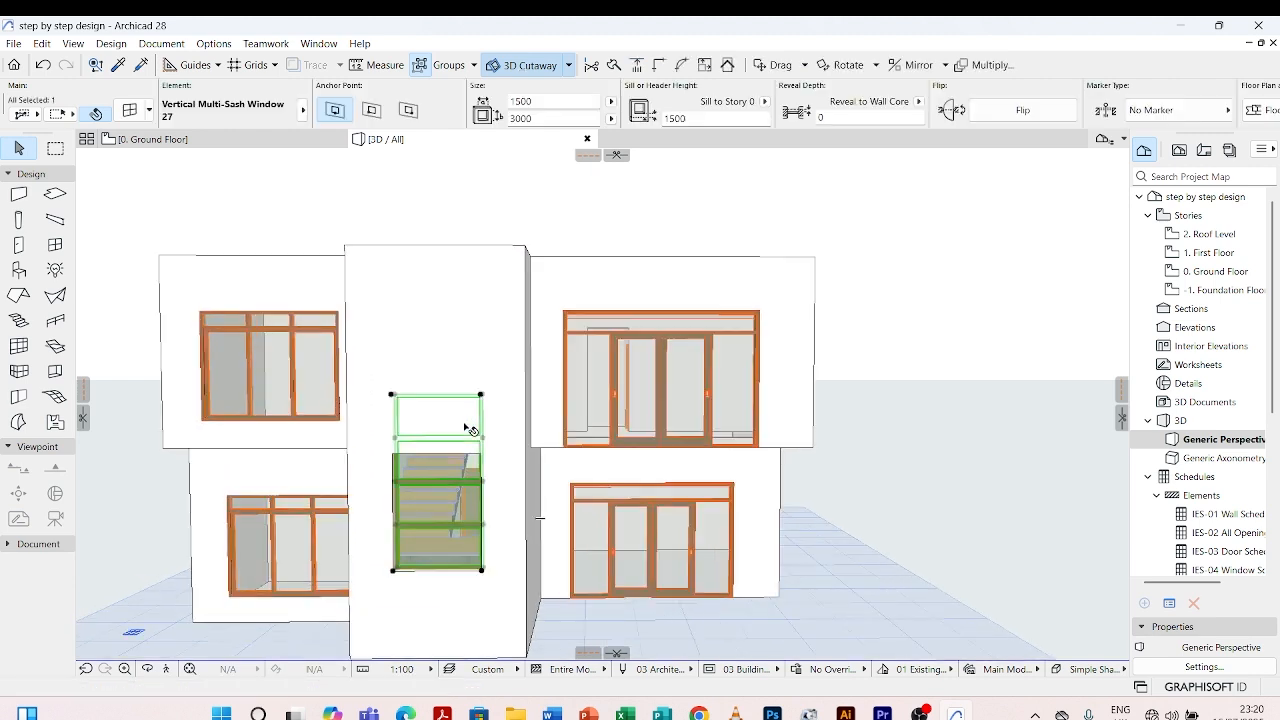
{"action": "key", "text": "Escape"}
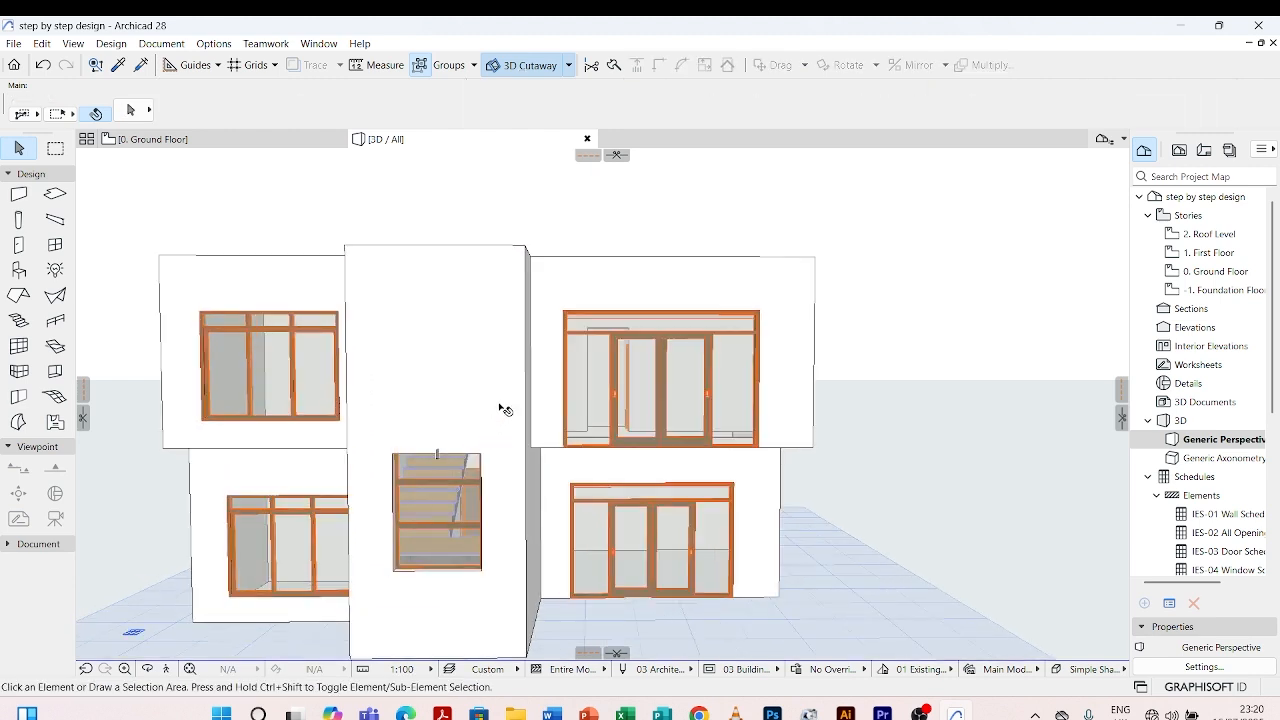
{"action": "scroll", "coordinate": [503, 409], "scroll_direction": "down", "scroll_amount": 2}
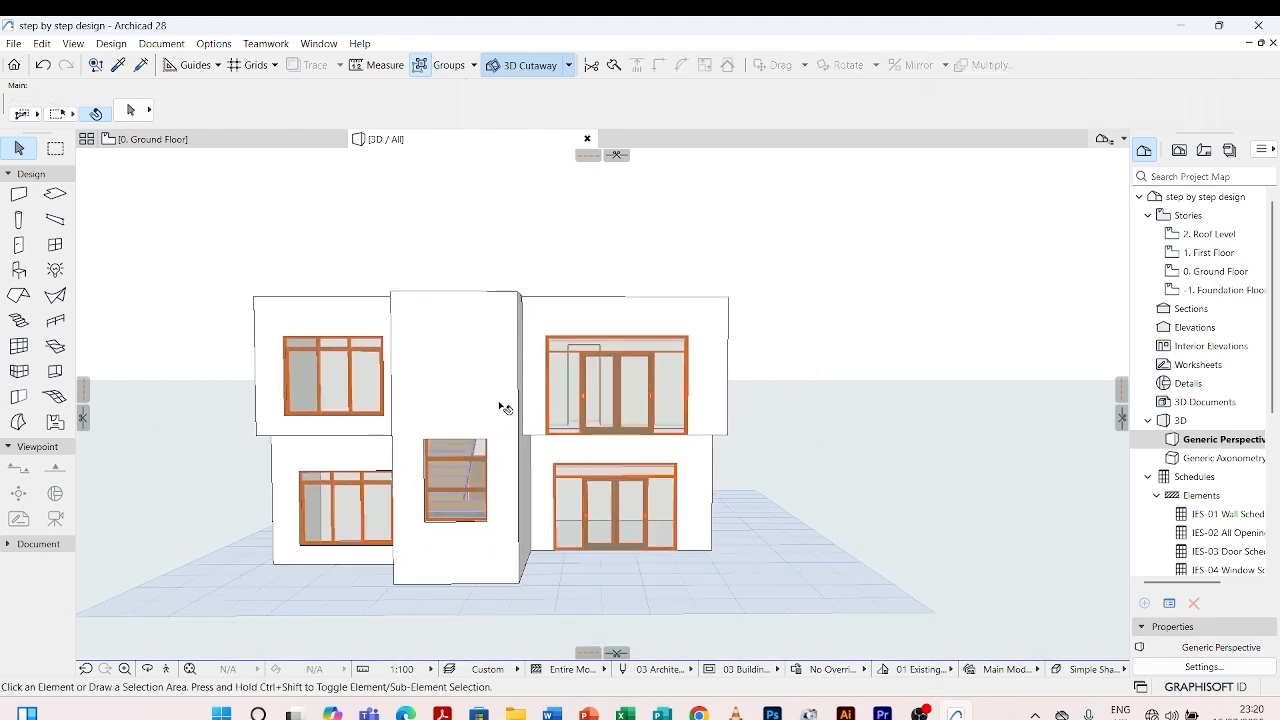
- Delete the first-floor front wall of the stairwell block above the new window
{"action": "left_click", "coordinate": [463, 295]}
{"action": "scroll", "coordinate": [490, 447], "scroll_direction": "up", "scroll_amount": 1}
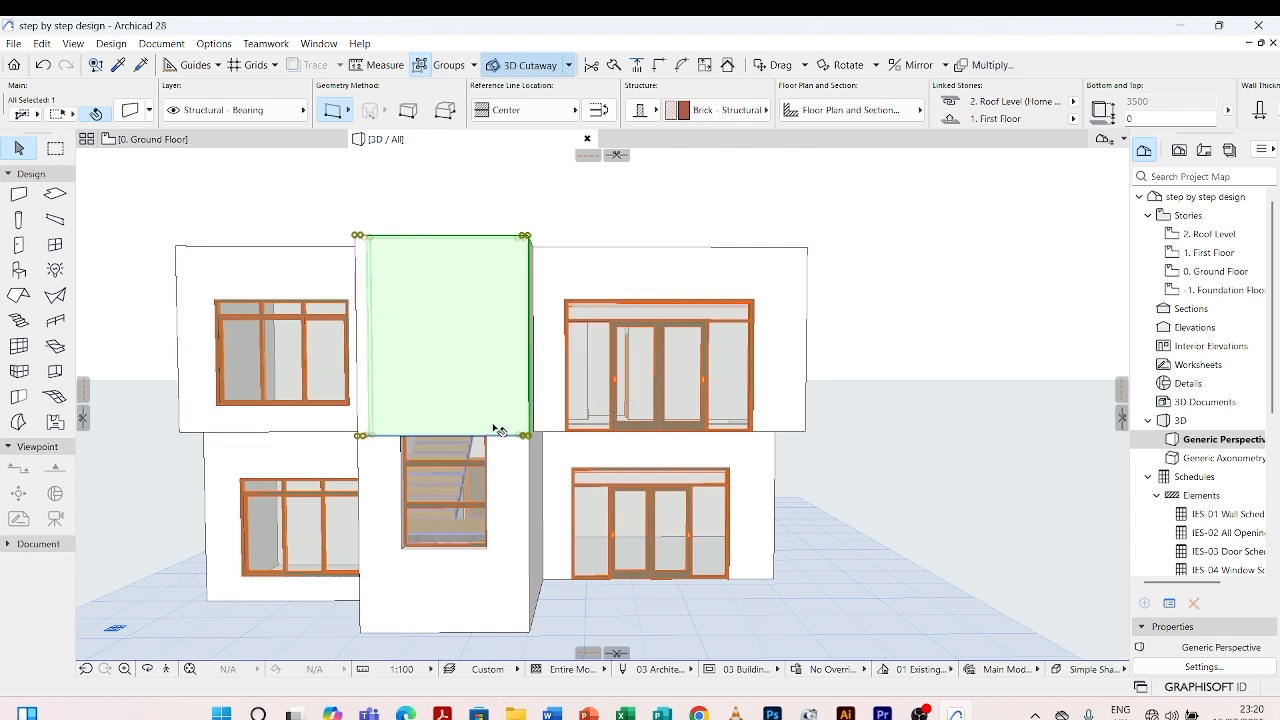
{"action": "left_click", "coordinate": [493, 185]}
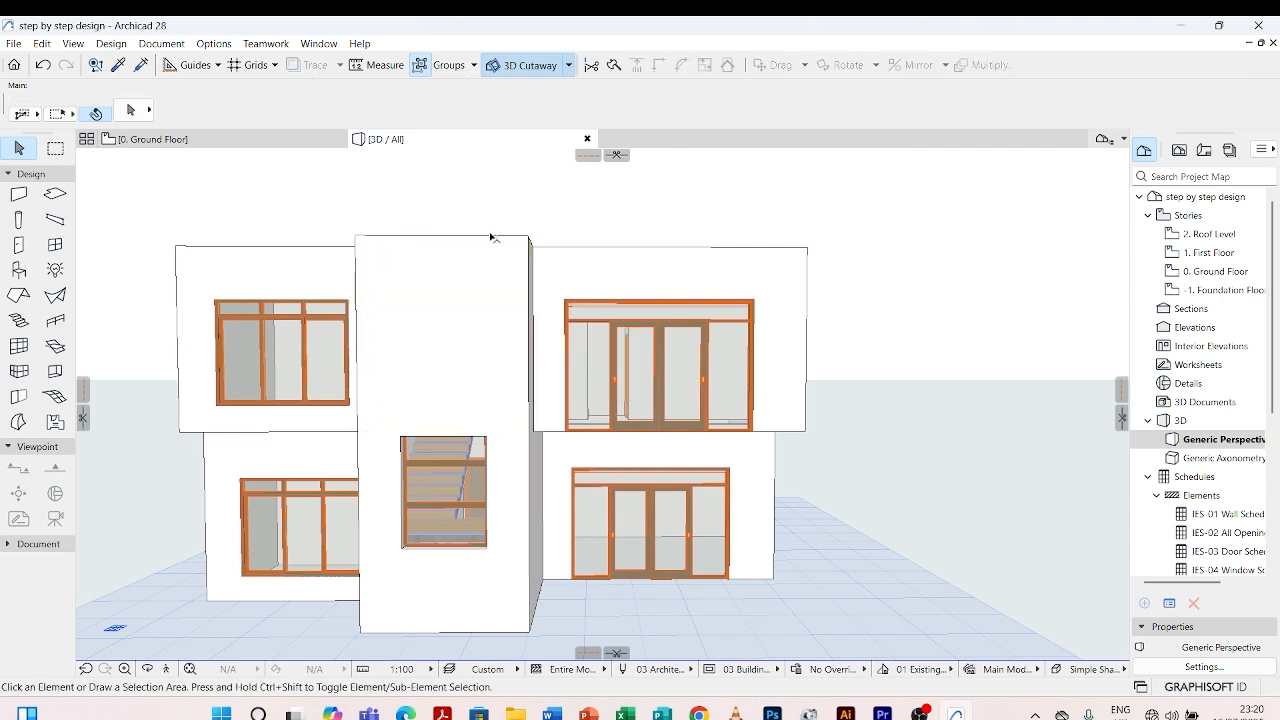
{"action": "left_click", "coordinate": [493, 238]}
{"action": "key", "text": "Delete"}
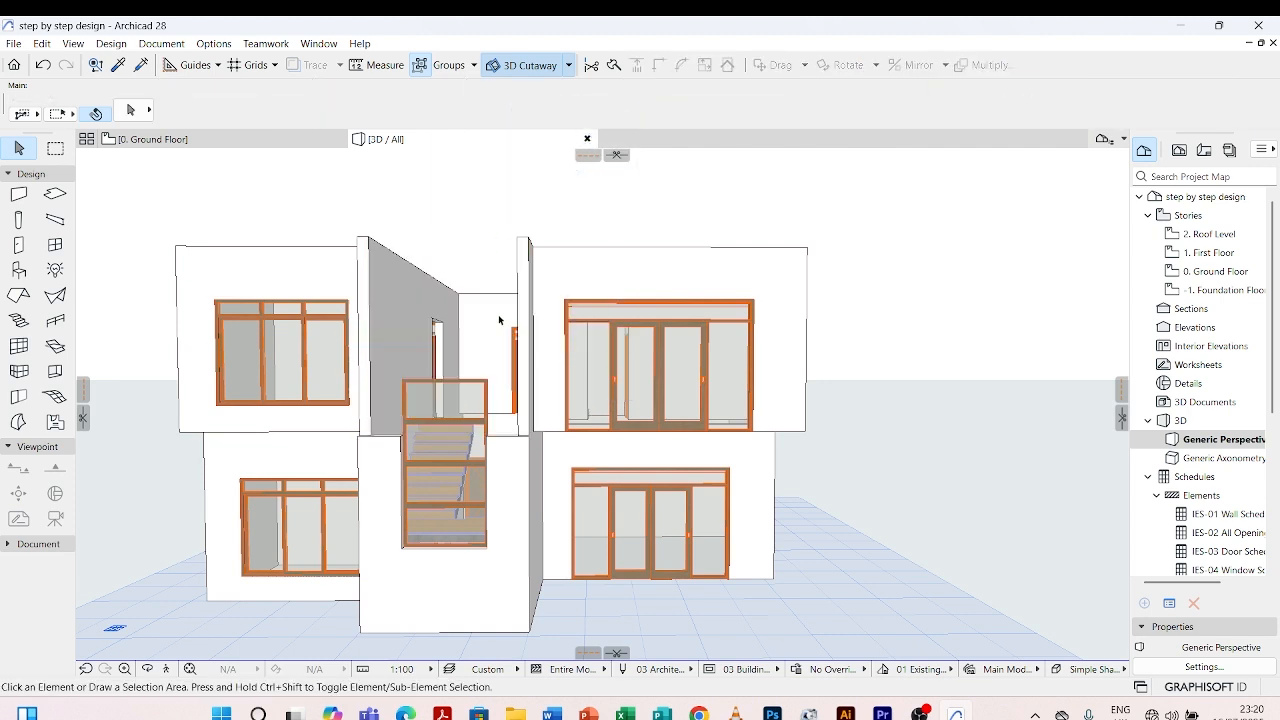
{"action": "left_click", "coordinate": [507, 437]}
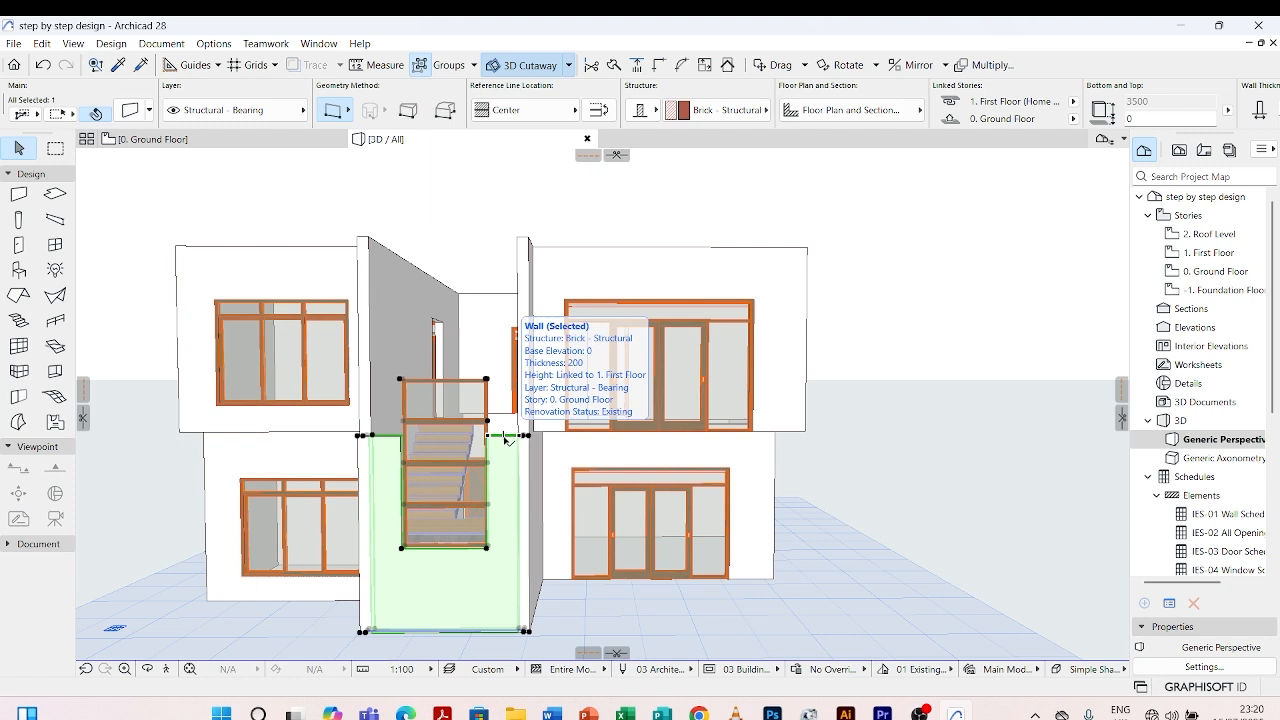
{"action": "key", "text": "o"}
{"action": "right_click", "coordinate": [620, 230]}
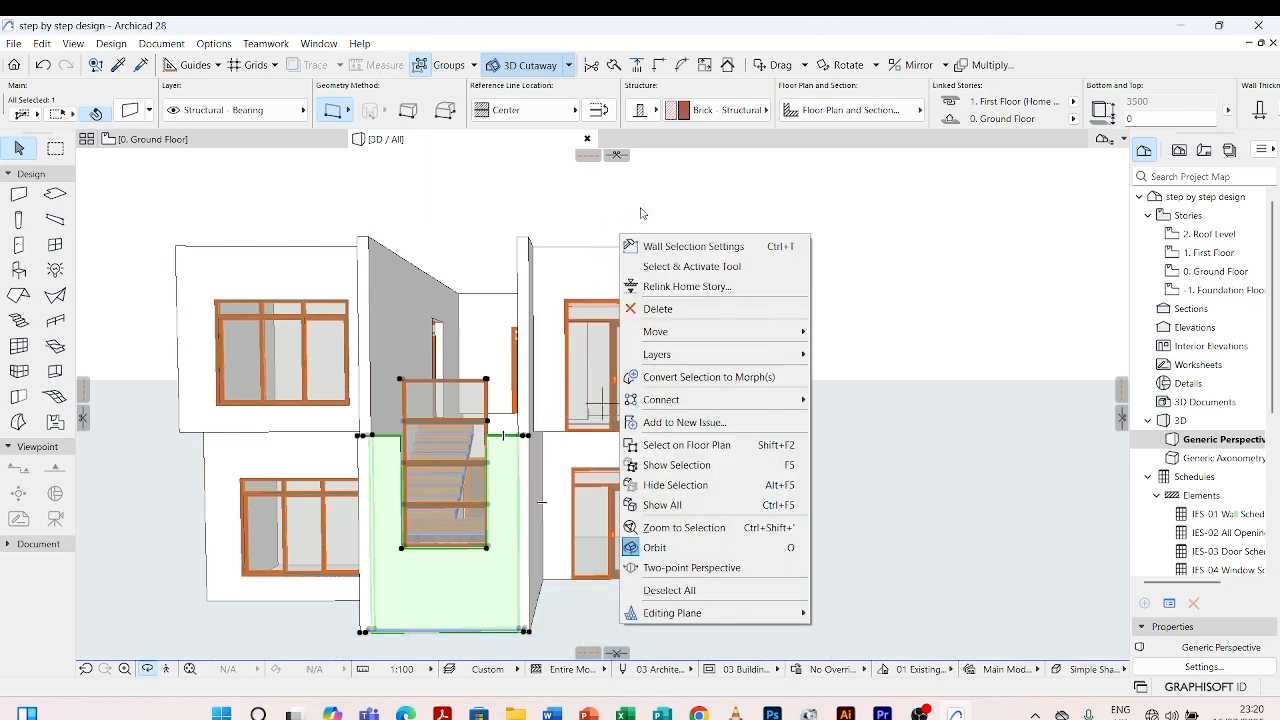
{"action": "left_click", "coordinate": [642, 213]}
{"action": "key", "text": "Escape"}
{"action": "key", "text": "Escape"}
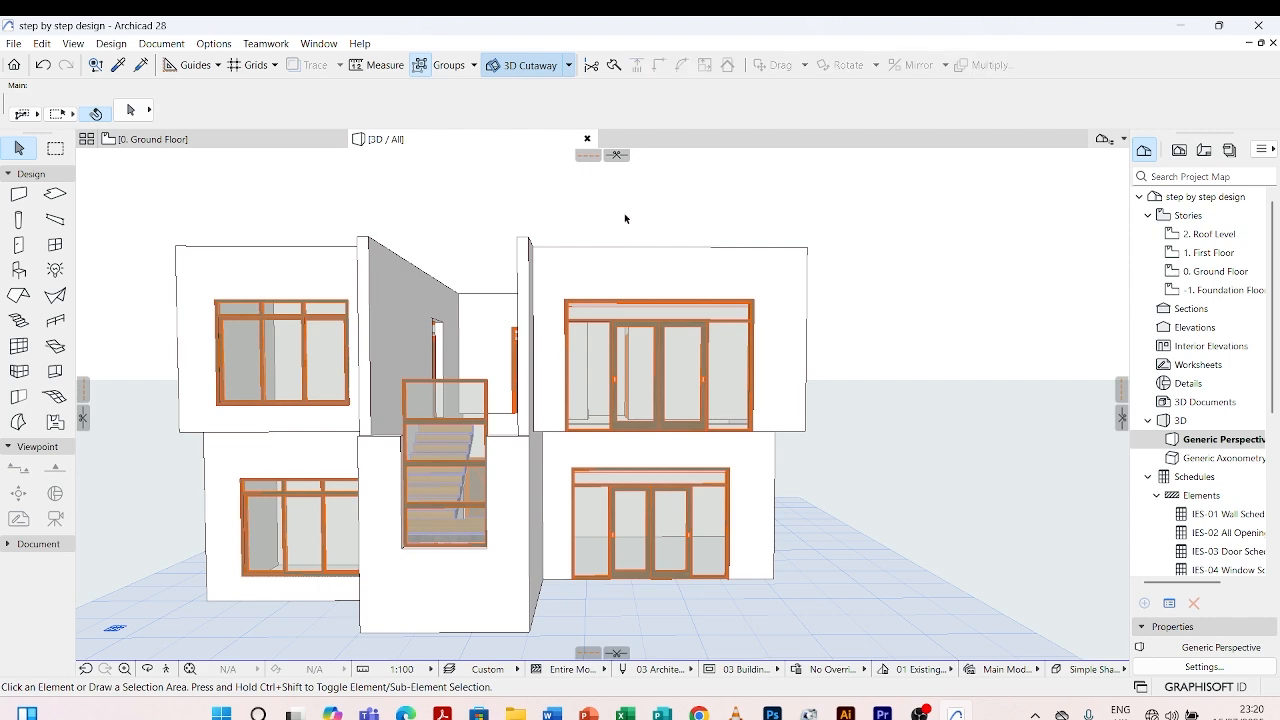
- Stretch the stairwell's ground-floor front wall up to the top of the first-floor side walls, making it 7000 mm high
{"action": "middle_click_drag", "start_coordinate": [646, 203], "coordinate": [502, 488], "text": "shift"}
{"action": "left_click", "coordinate": [501, 463]}
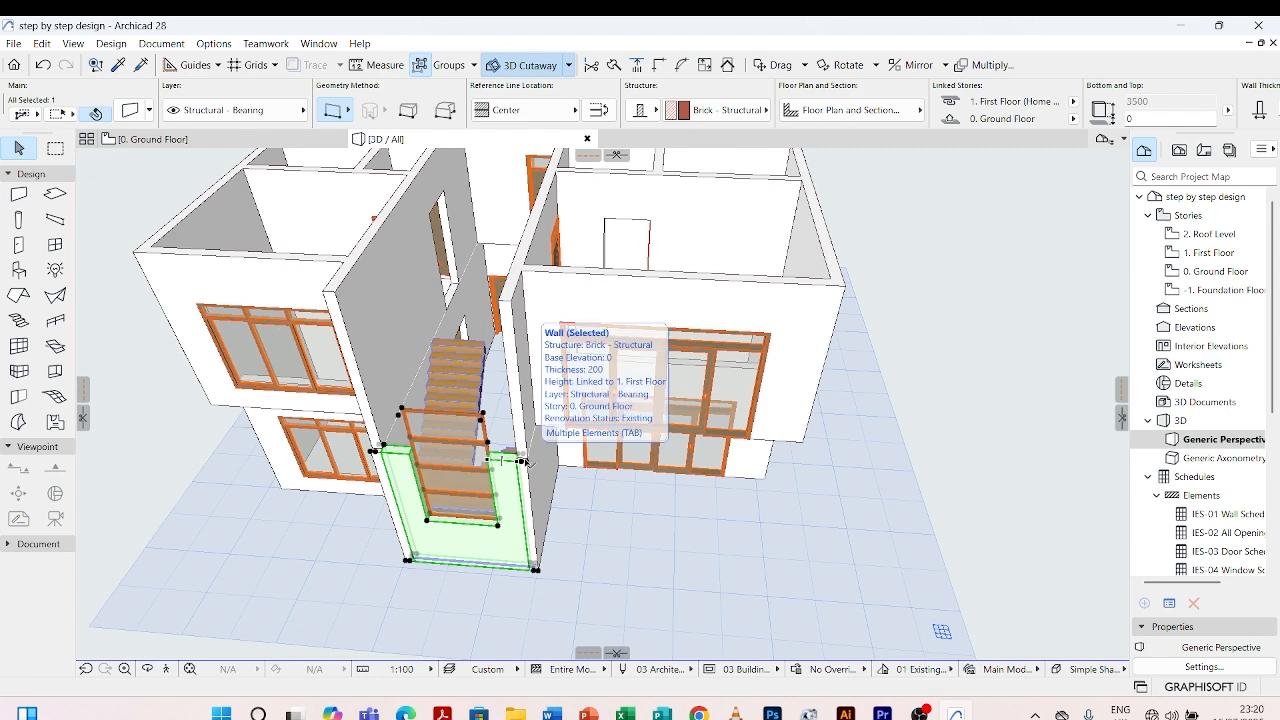
{"action": "left_click", "coordinate": [523, 462]}
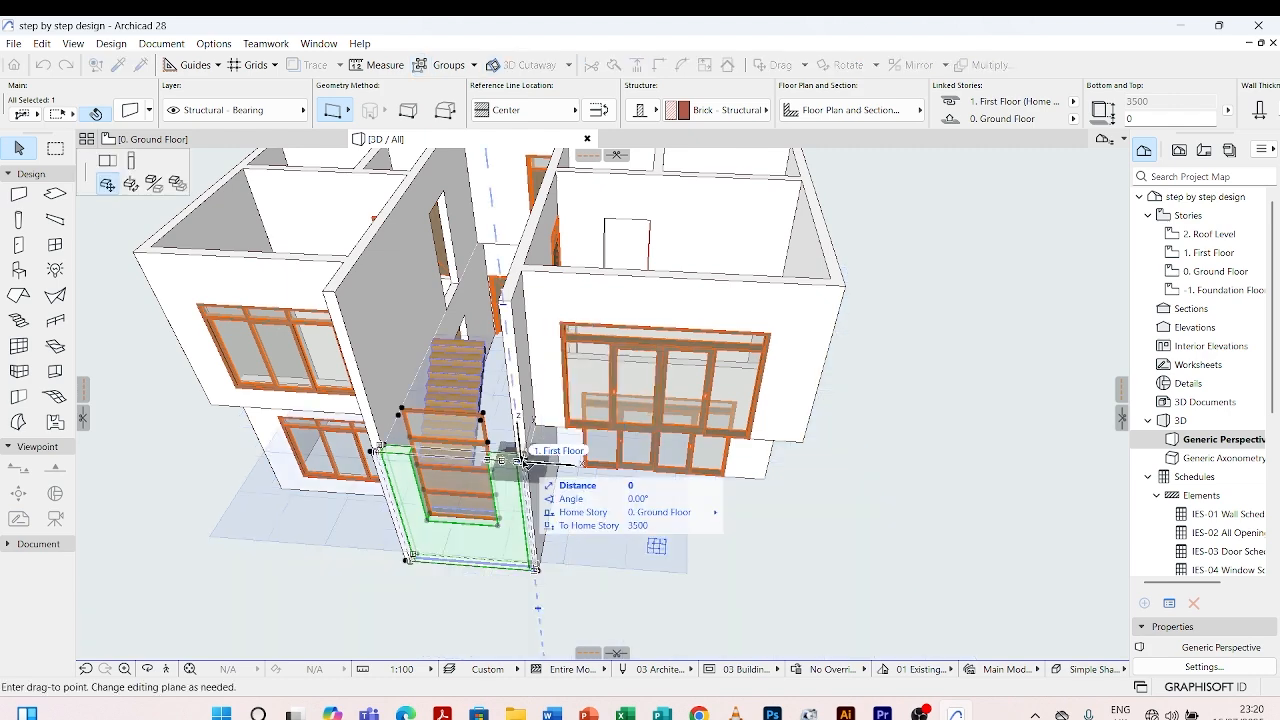
{"action": "scroll", "coordinate": [523, 462], "scroll_direction": "up", "scroll_amount": 4}
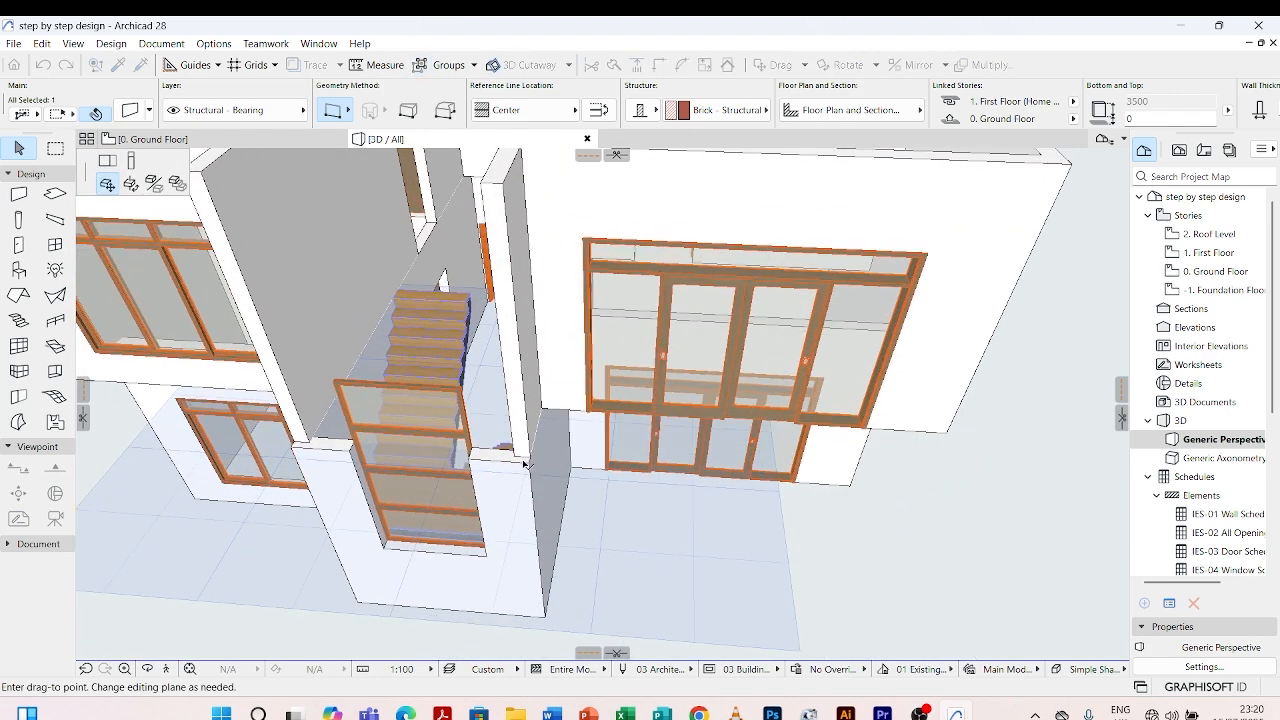
{"action": "scroll", "coordinate": [523, 462], "scroll_direction": "down", "scroll_amount": 1}
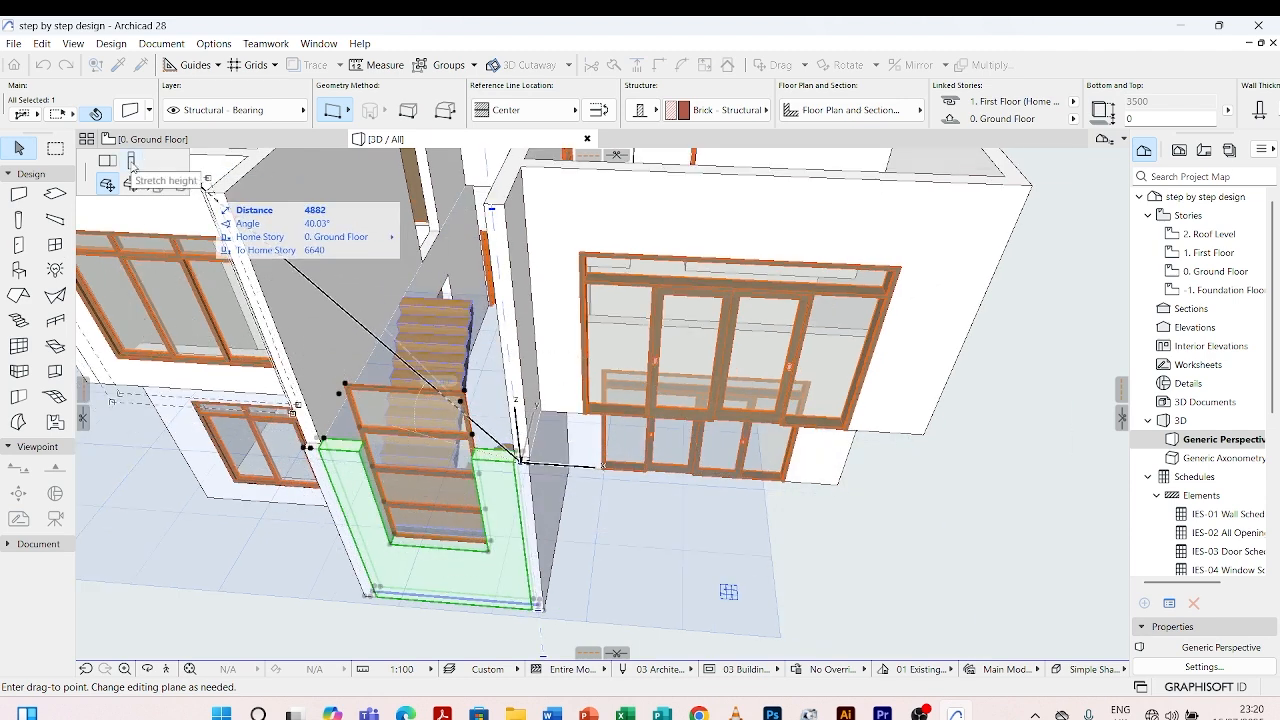
{"action": "left_click", "coordinate": [131, 163]}
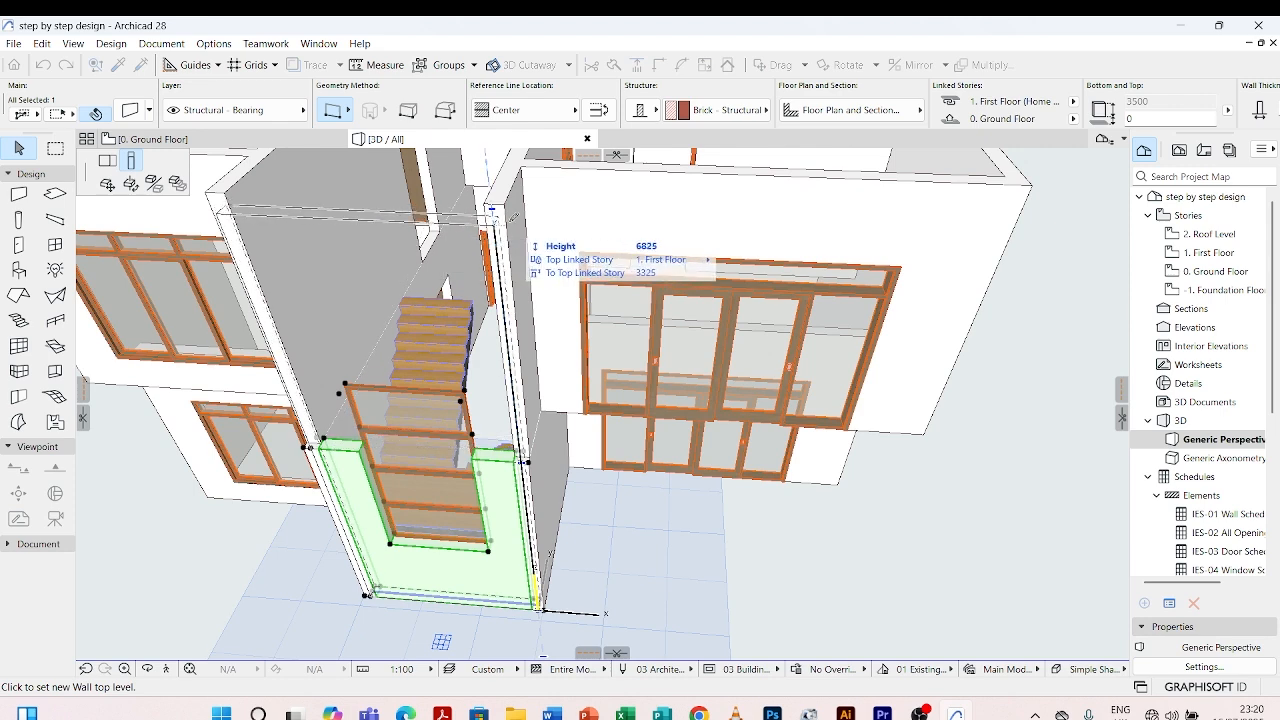
{"action": "left_click", "coordinate": [509, 199]}
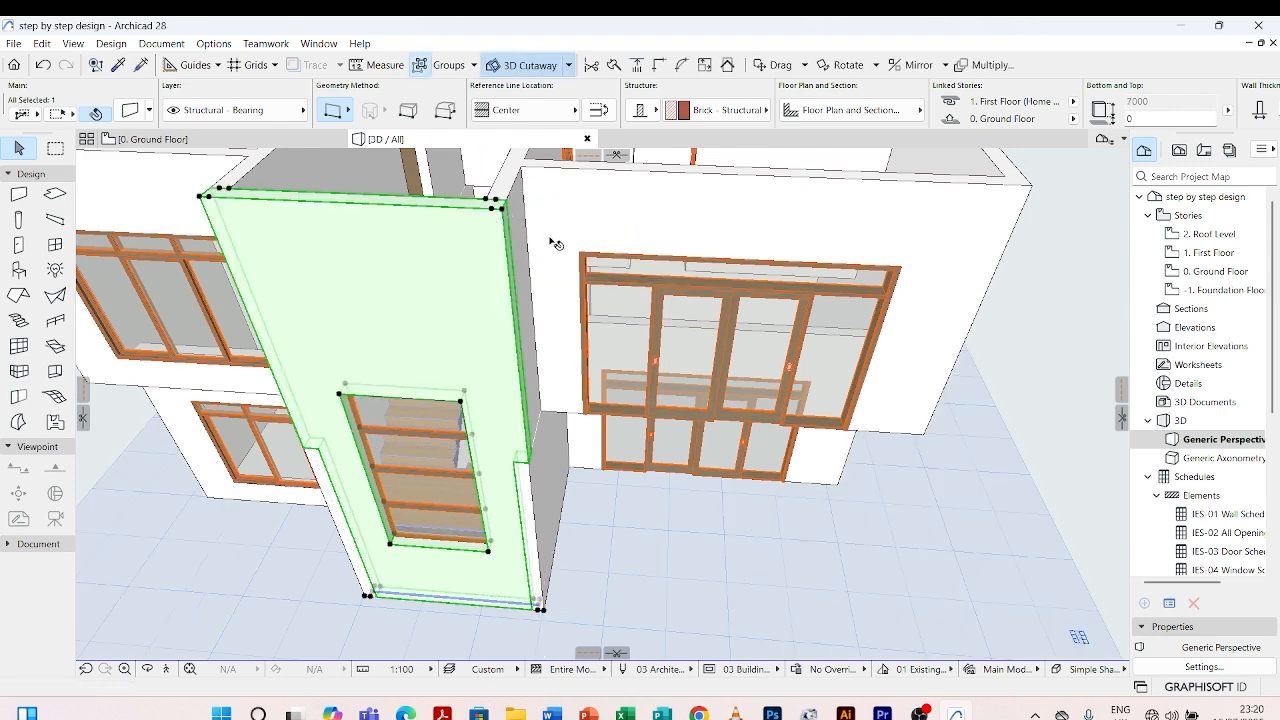
{"action": "key", "text": "Escape"}
- Stretch the stairwell window upward to the header level of the adjacent first-floor glazed opening and check the facade in 3D
{"action": "scroll", "coordinate": [615, 340], "scroll_direction": "down", "scroll_amount": 4}
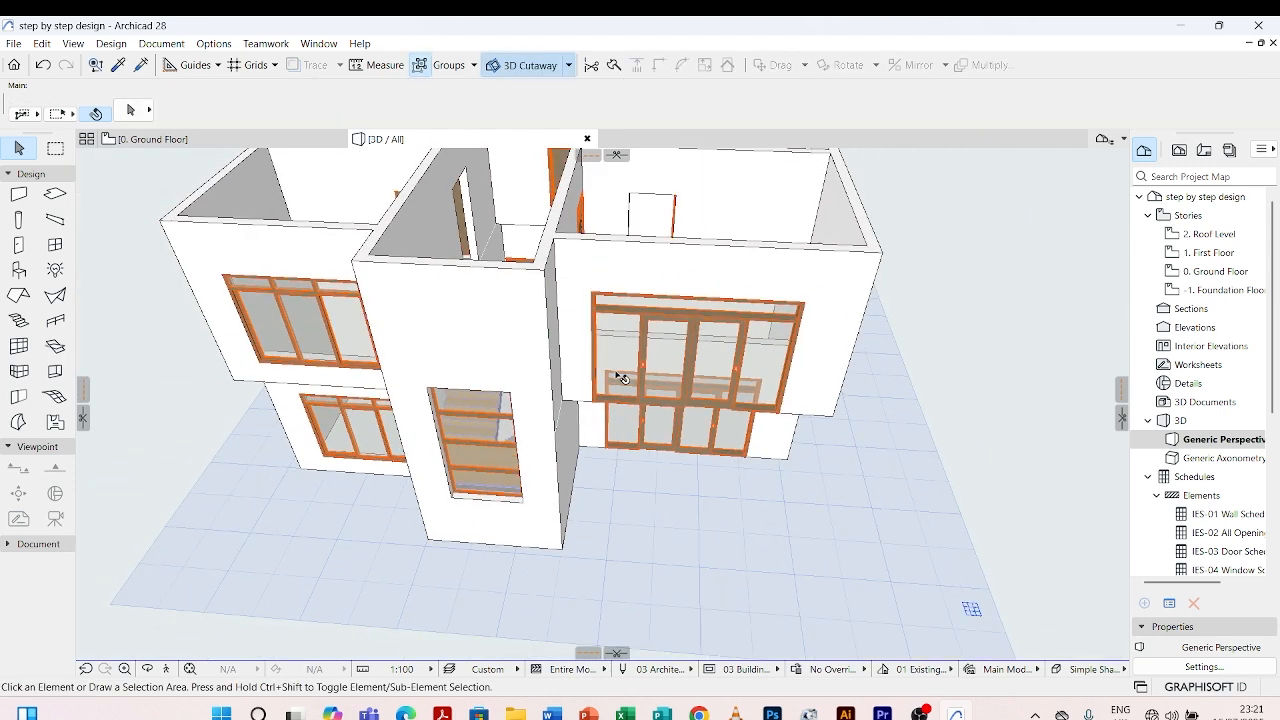
{"action": "middle_click_drag", "start_coordinate": [618, 378], "coordinate": [627, 420], "text": "shift"}
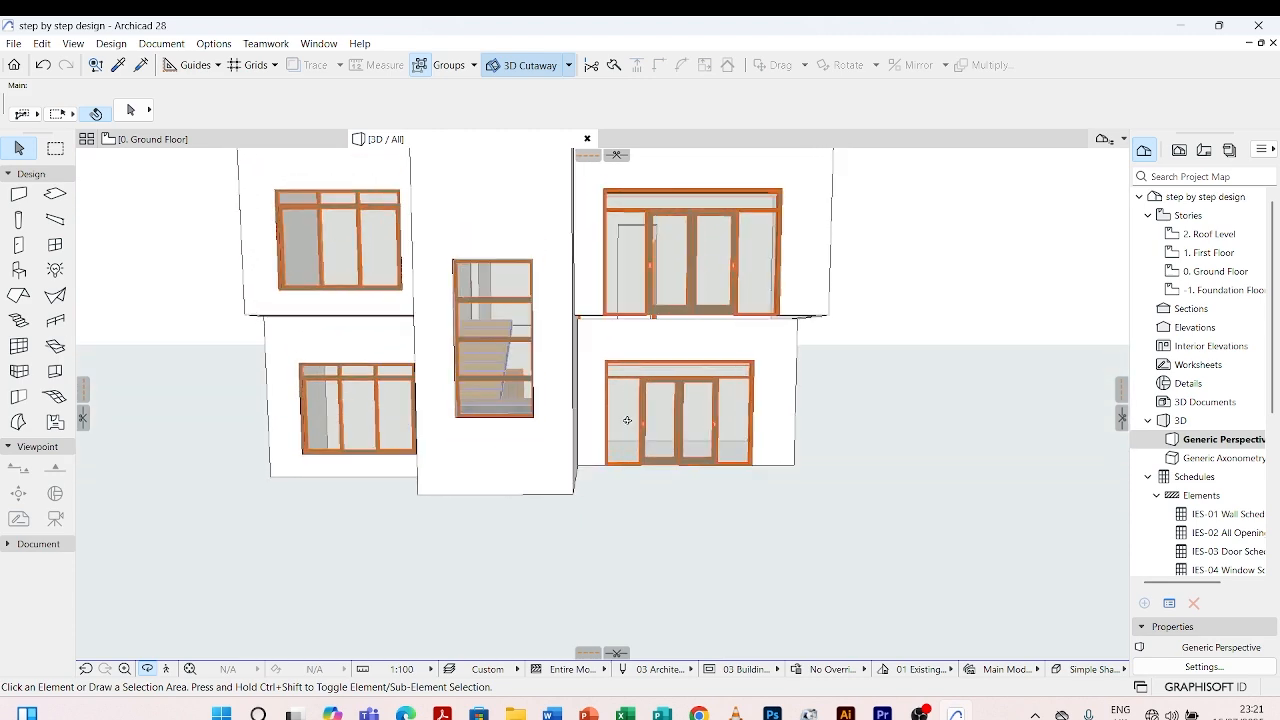
{"action": "left_click", "coordinate": [532, 263]}
{"action": "scroll", "coordinate": [555, 299], "scroll_direction": "down", "scroll_amount": 1}
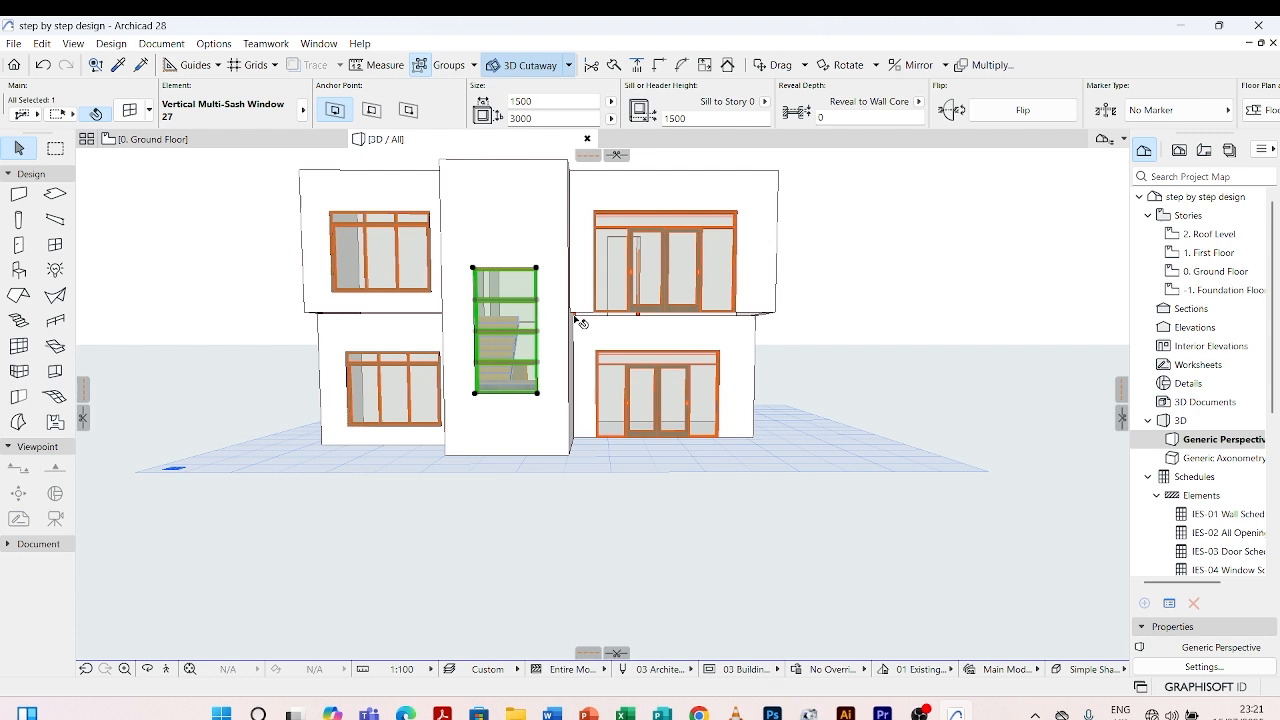
{"action": "left_click", "coordinate": [537, 268]}
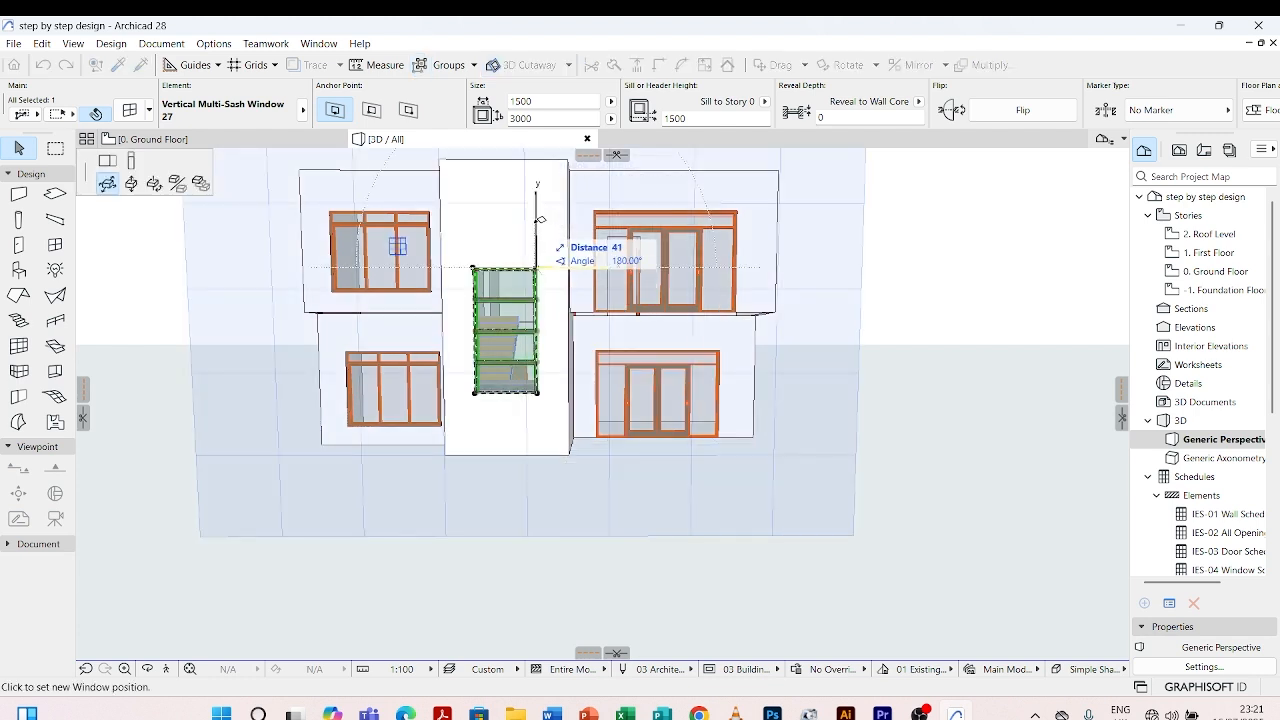
{"action": "left_click", "coordinate": [130, 161]}
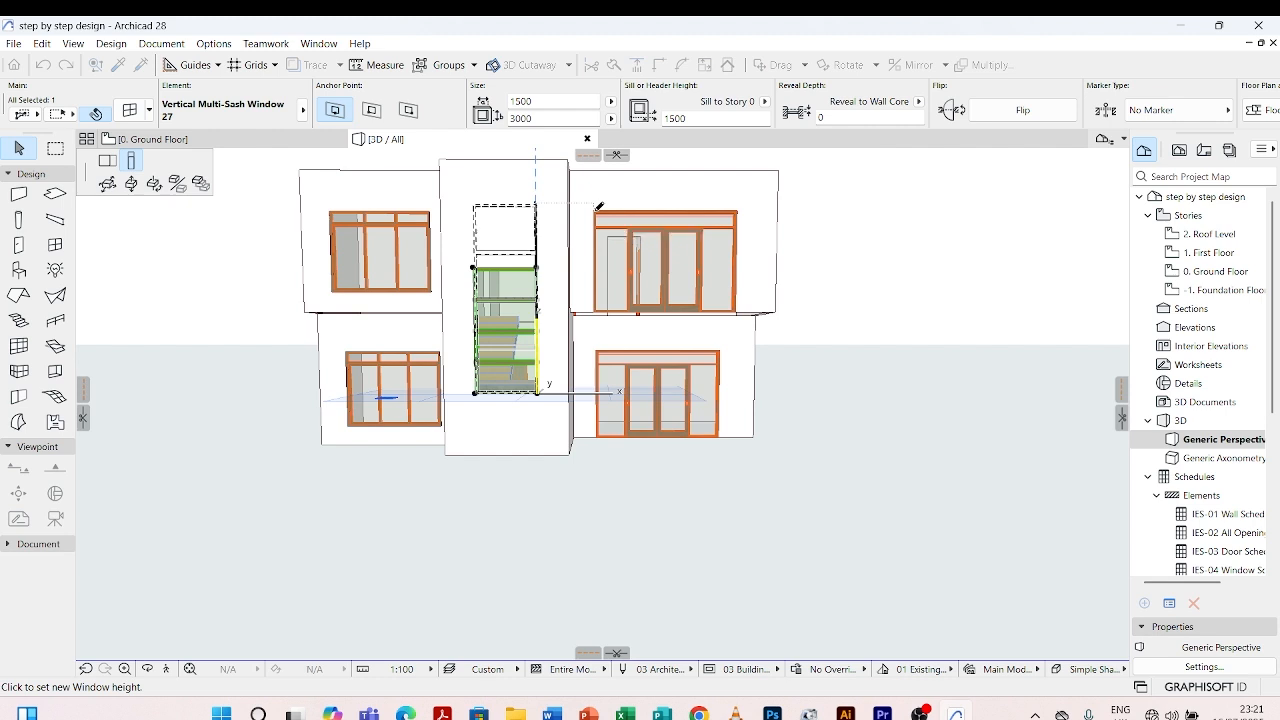
{"action": "left_click", "coordinate": [599, 207]}
{"action": "left_click", "coordinate": [675, 535]}
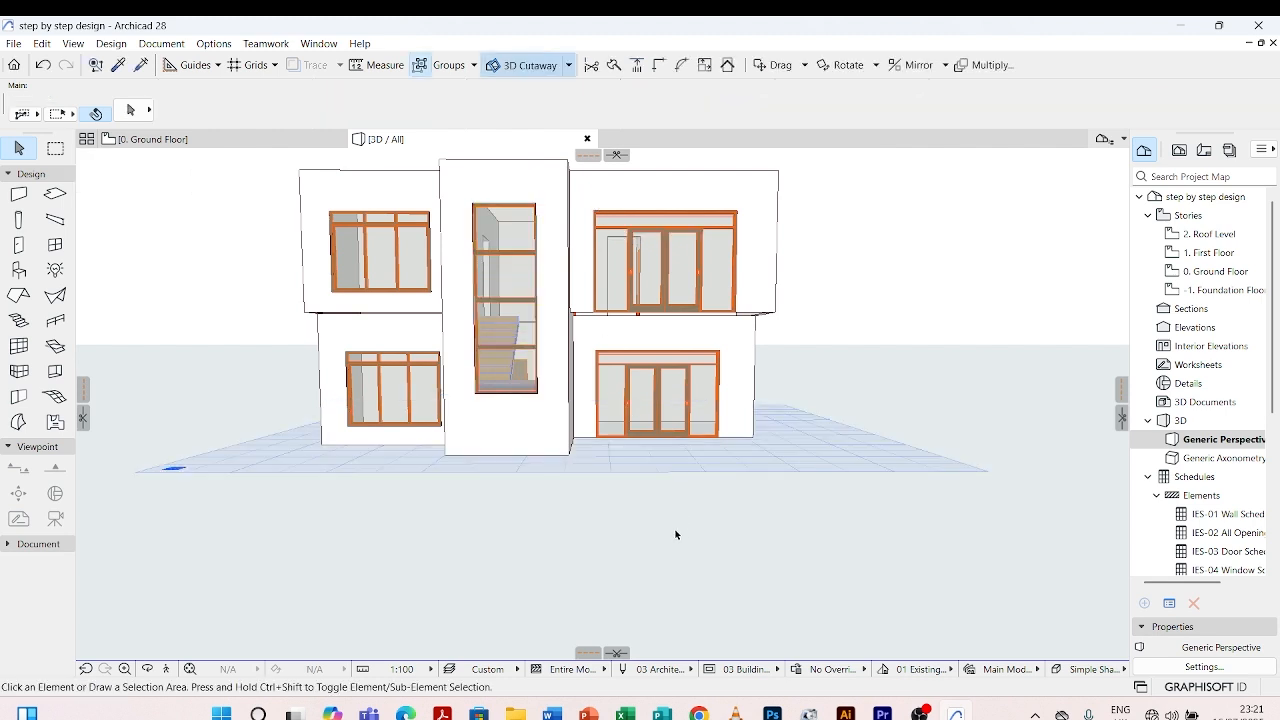
{"action": "scroll", "coordinate": [672, 520], "scroll_direction": "down", "scroll_amount": 3}
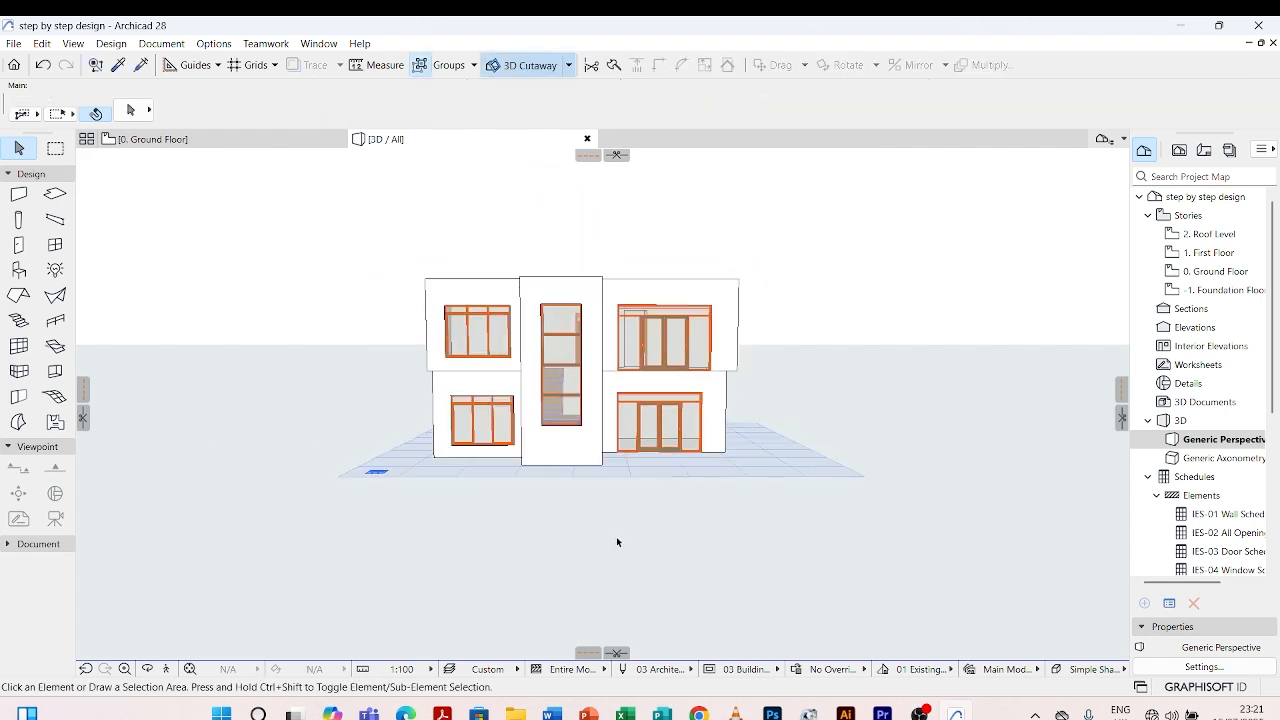
{"action": "middle_click_drag", "start_coordinate": [618, 541], "coordinate": [731, 537], "text": "shift"}
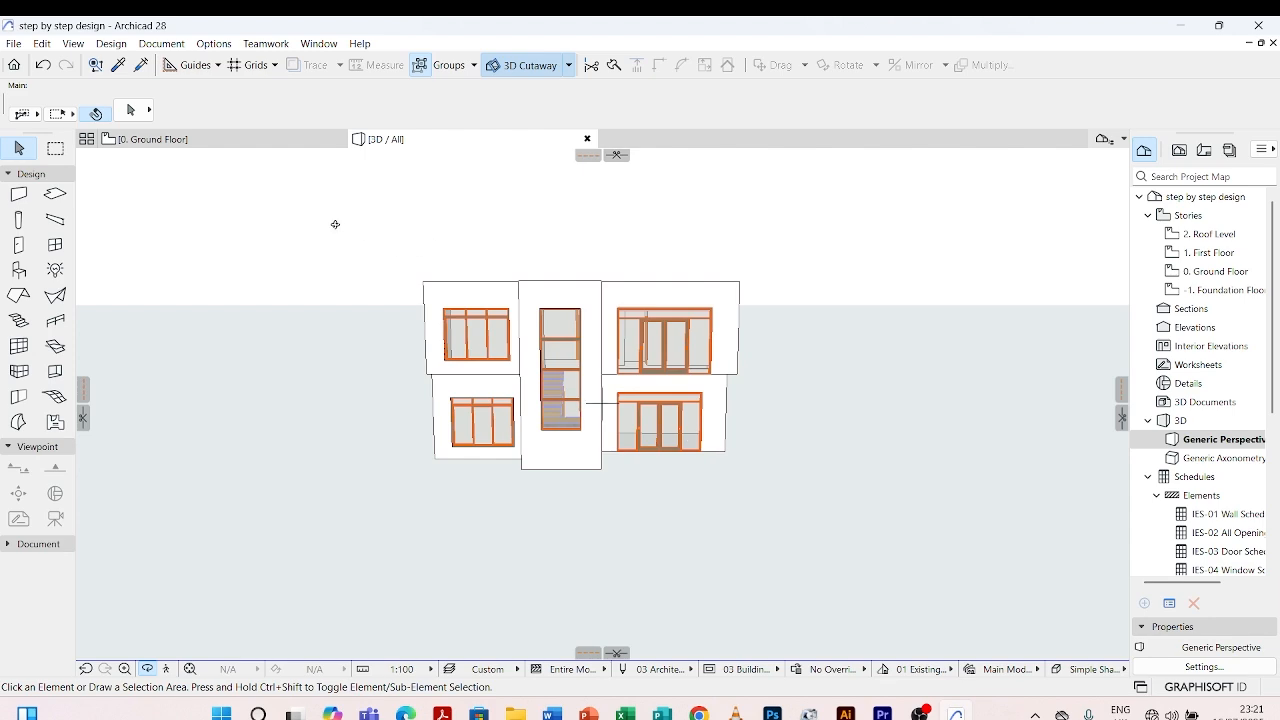
- Open the First Floor plan and turn off its trace reference, then return to the 3D view of the stairwell facade
{"action": "left_click", "coordinate": [268, 137]}
{"action": "scroll", "coordinate": [714, 605], "scroll_direction": "down", "scroll_amount": 5}
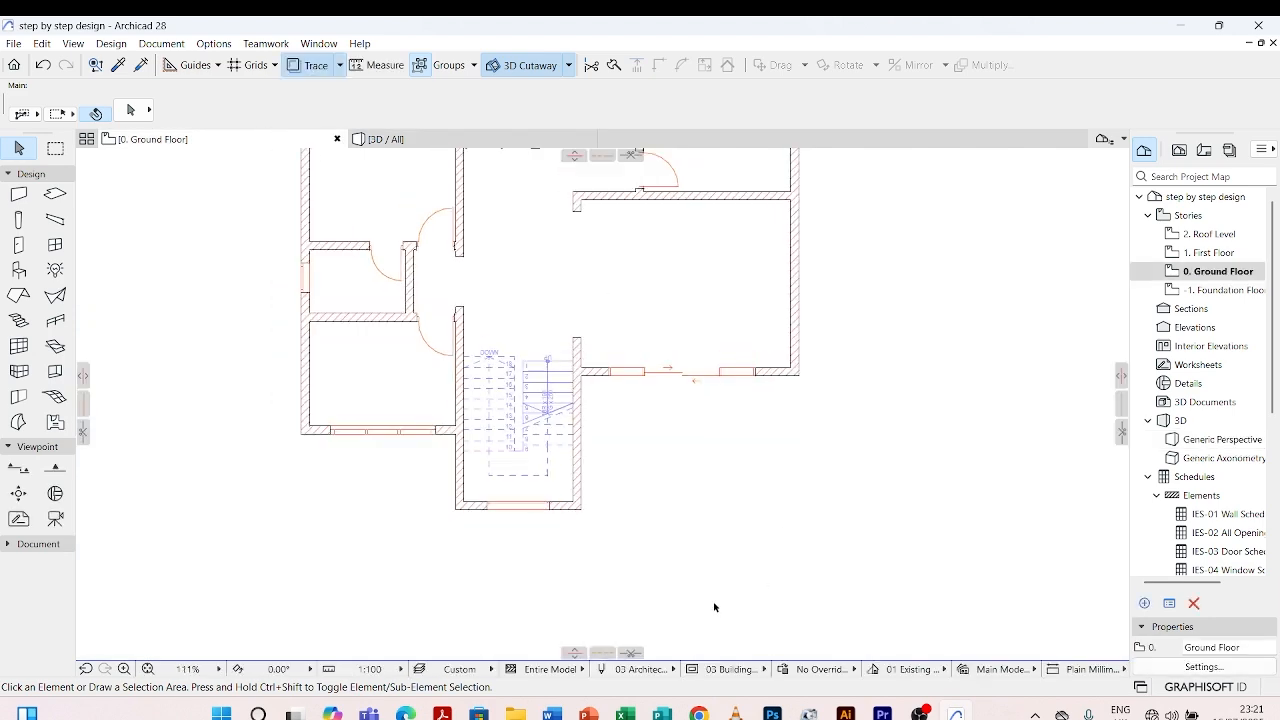
{"action": "scroll", "coordinate": [679, 481], "scroll_direction": "up", "scroll_amount": 2}
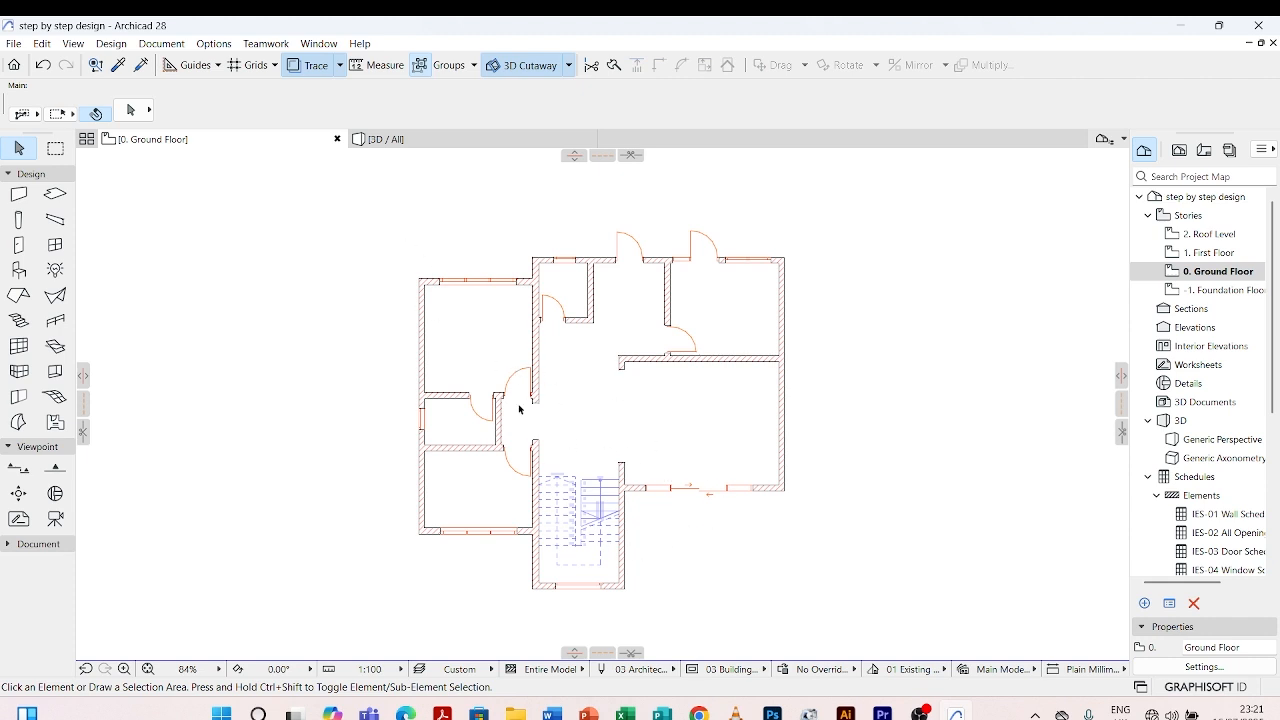
{"action": "double_click", "coordinate": [1220, 254]}
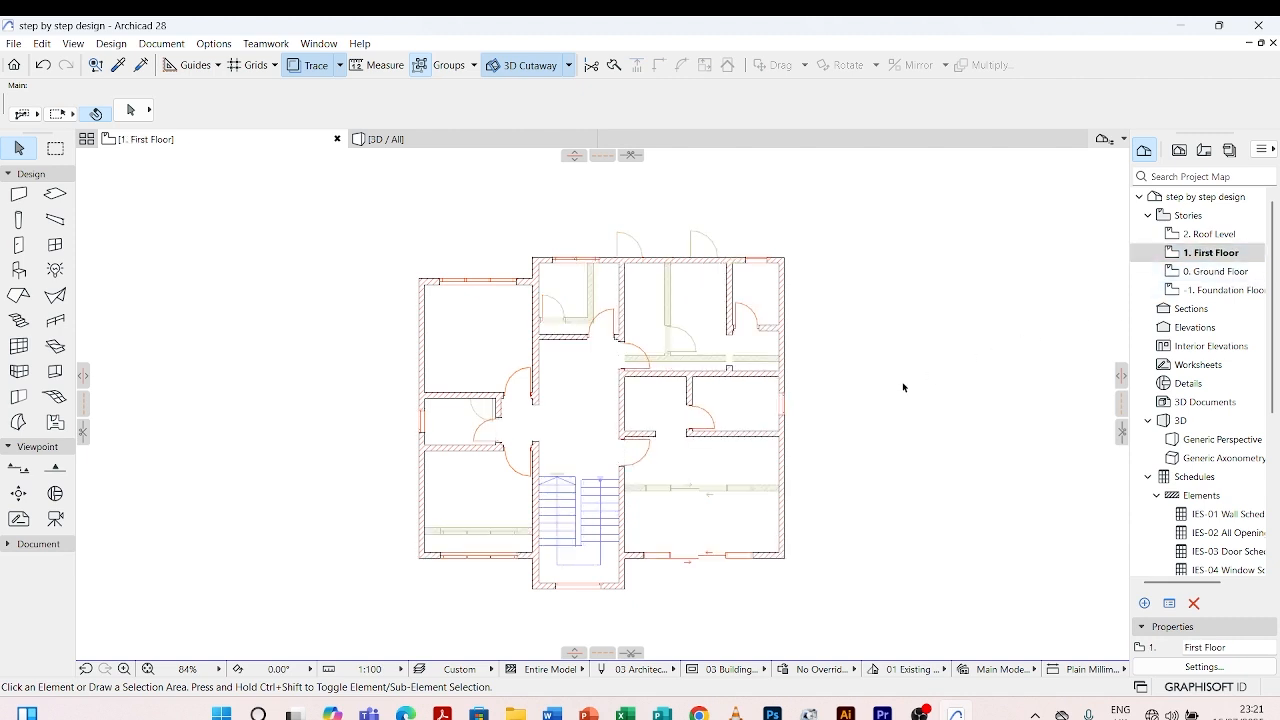
{"action": "key", "text": "alt+F2"}
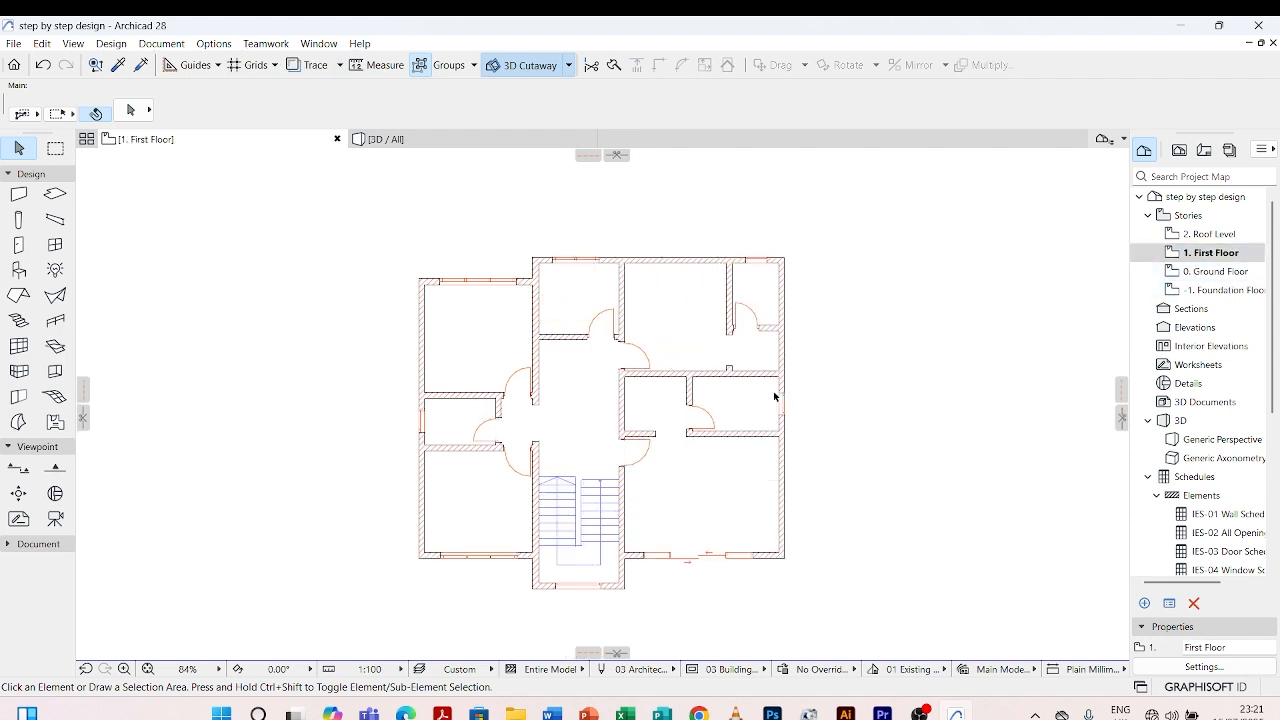
{"action": "left_click", "coordinate": [388, 142]}
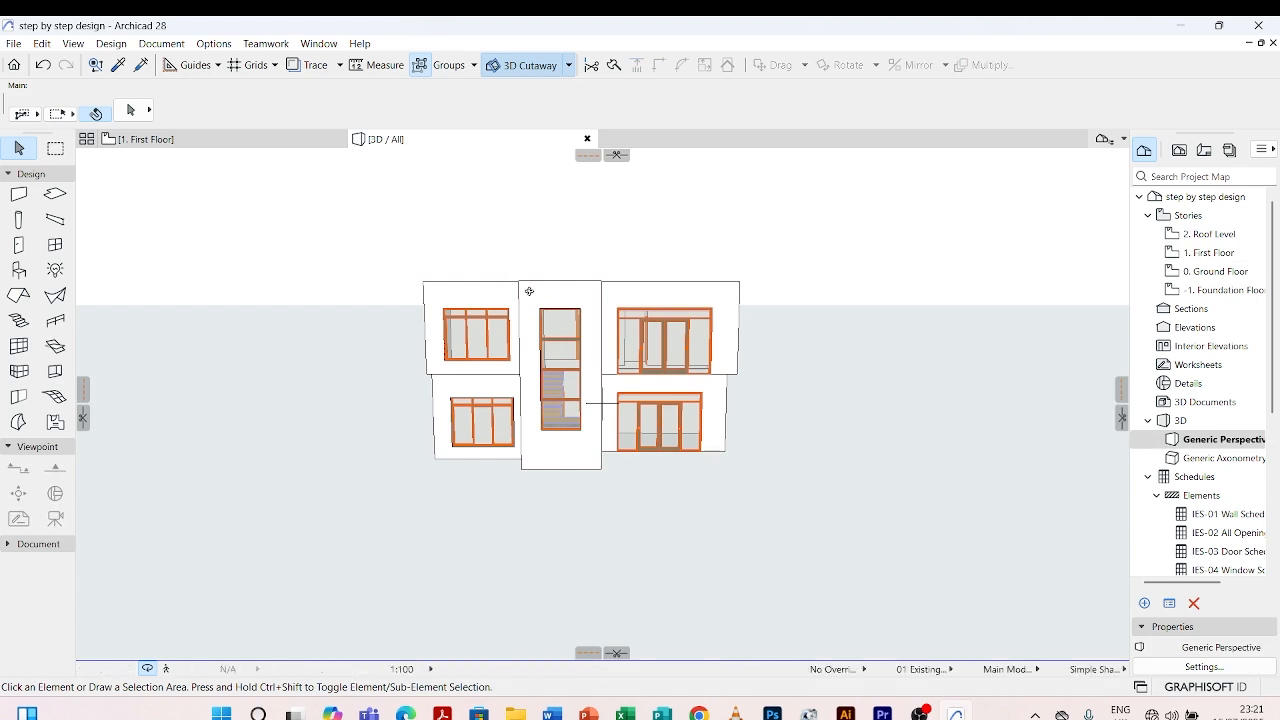
{"action": "middle_click_drag", "start_coordinate": [699, 370], "coordinate": [771, 293], "text": "shift"}
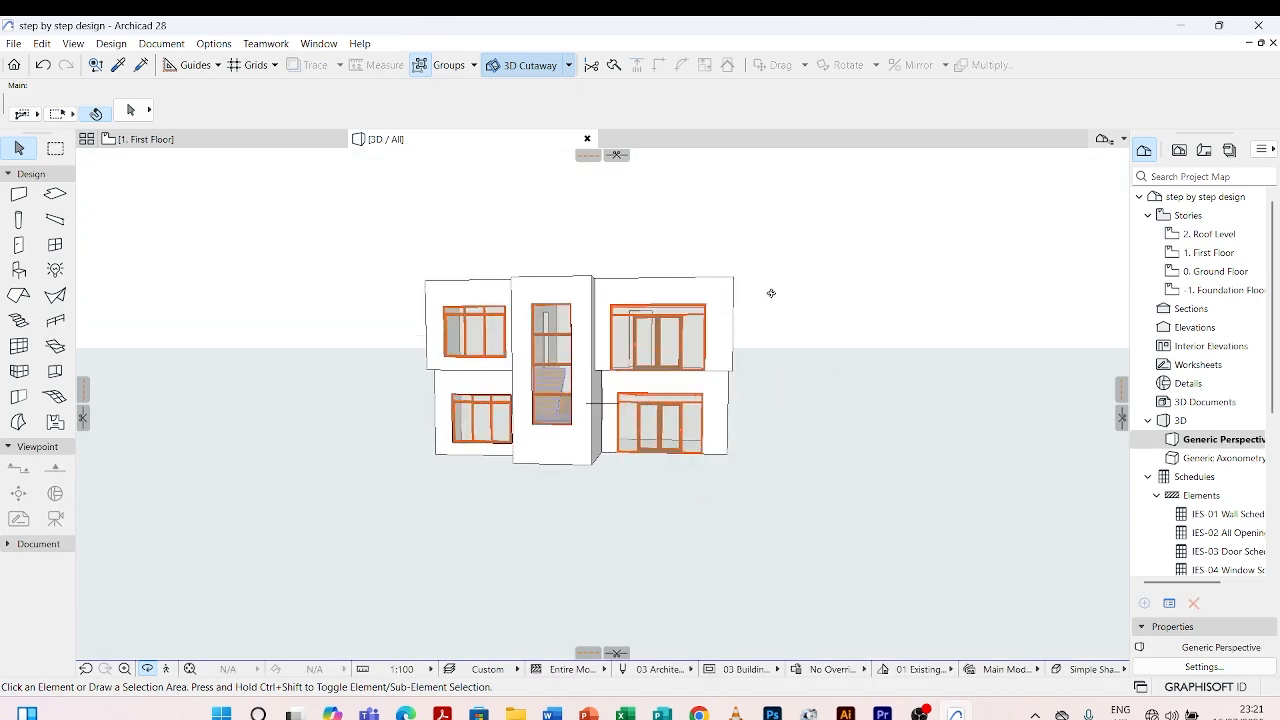